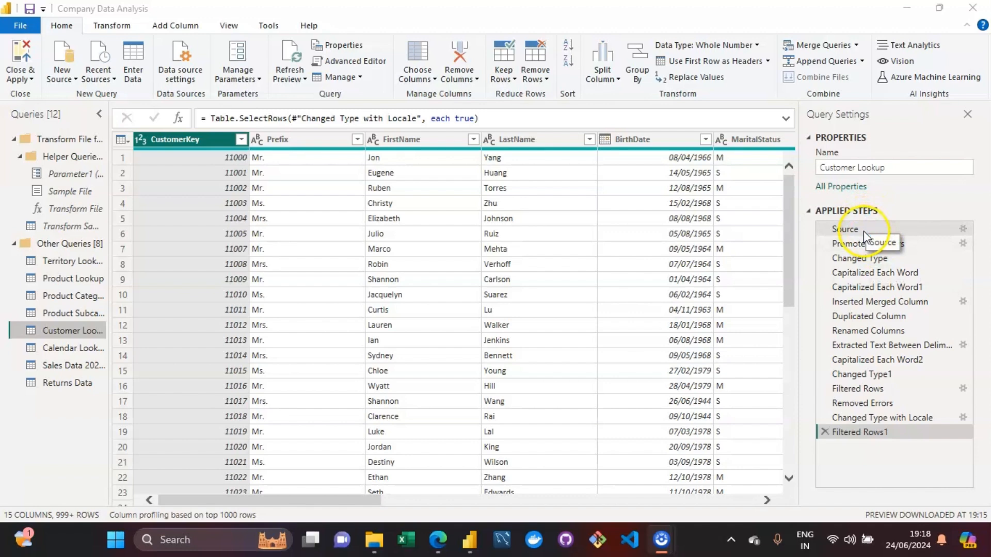
# Compare the Customer Lookup query's data and formulas at the Source and Promoted Headers applied steps.
pyautogui.click(876, 243)
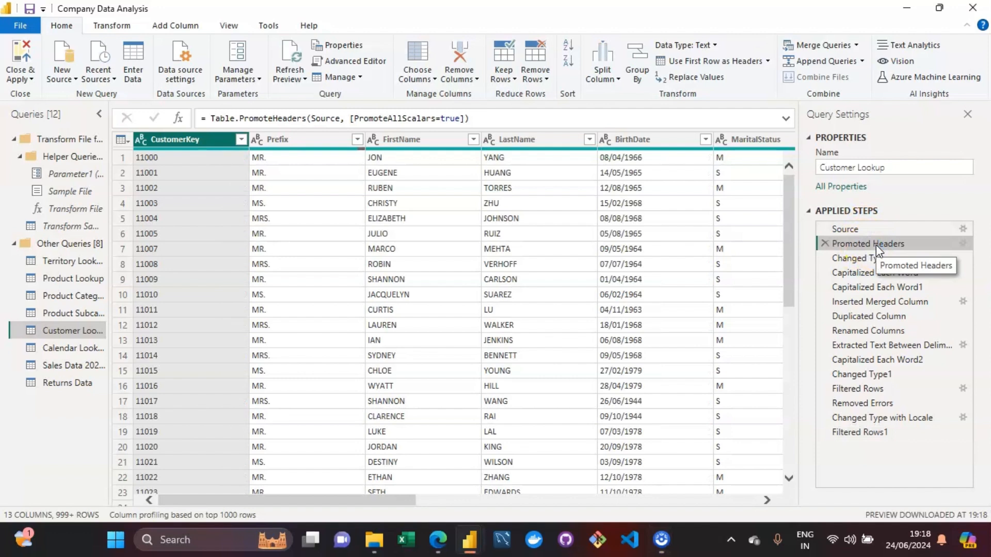
pyautogui.click(850, 230)
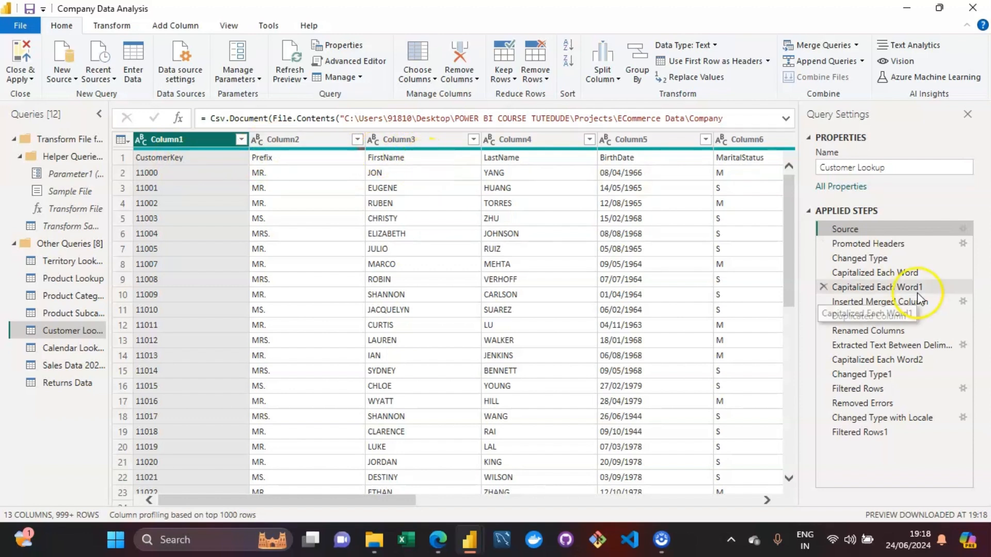
pyautogui.click(904, 246)
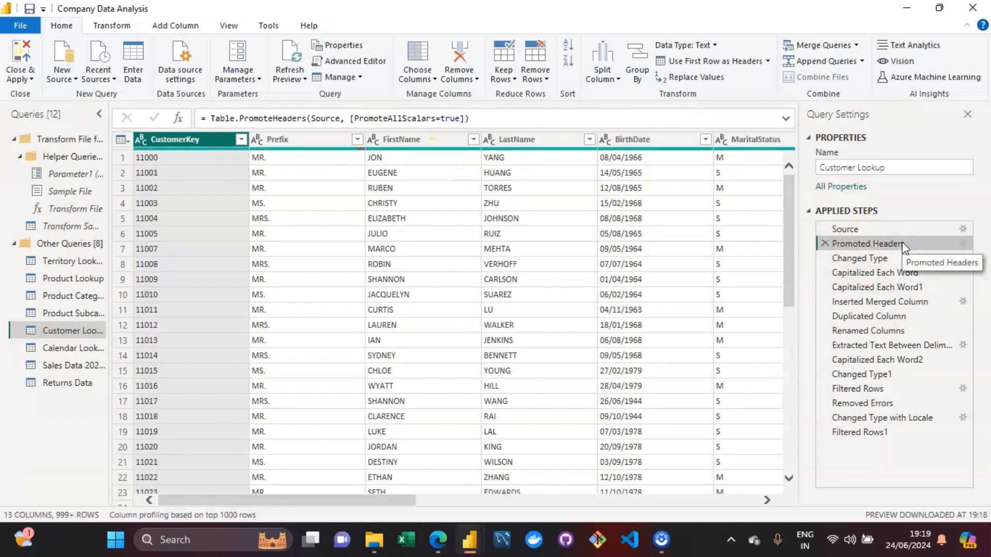
pyautogui.click(517, 147)
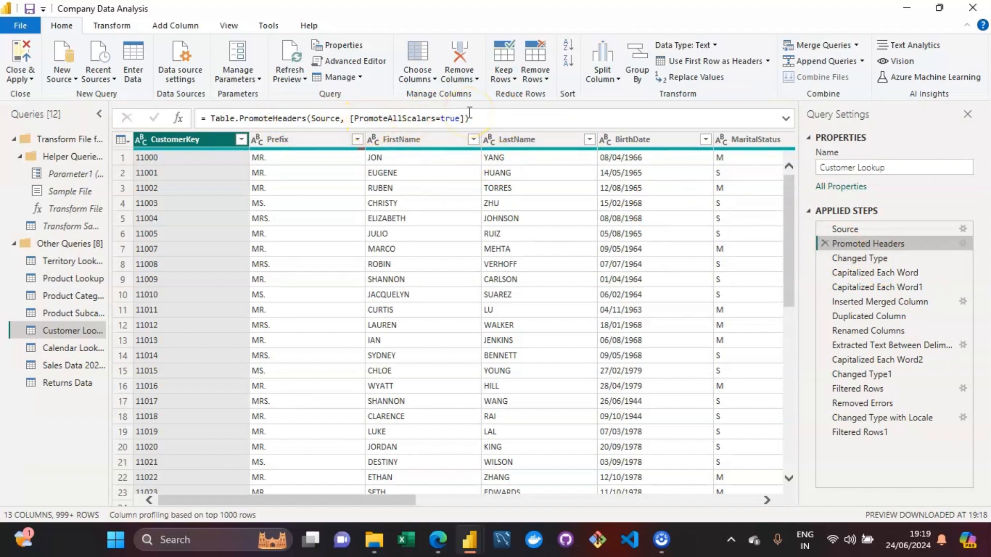
# Examine the full Changed Type formula and the Capitalized Each Word1 formula among the Customer Lookup query's applied steps.
pyautogui.click(892, 261)
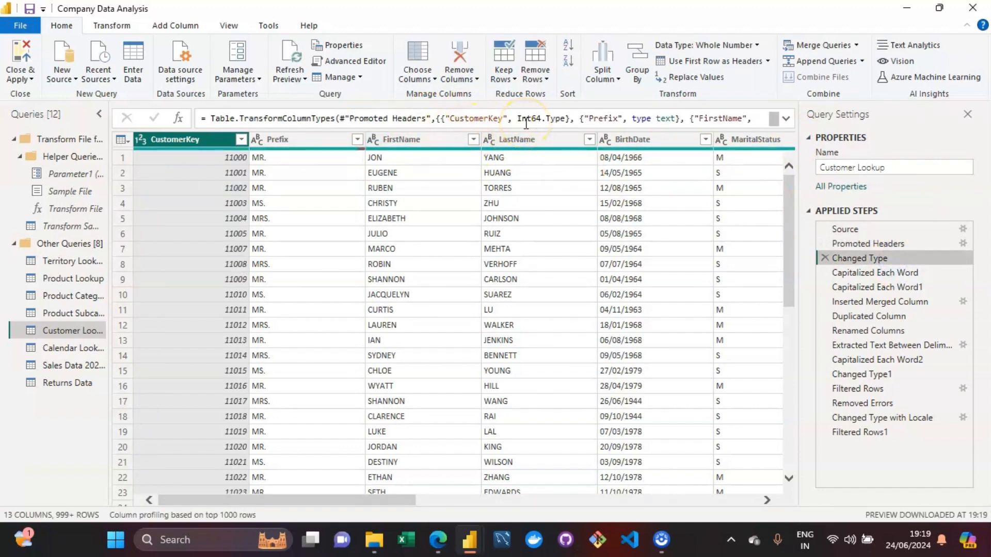
pyautogui.click(786, 118)
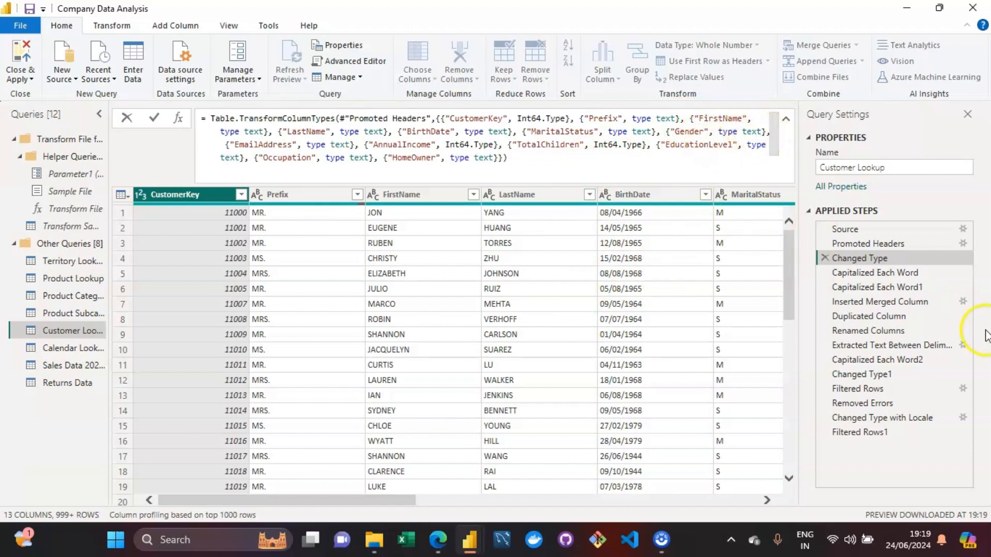
pyautogui.click(872, 289)
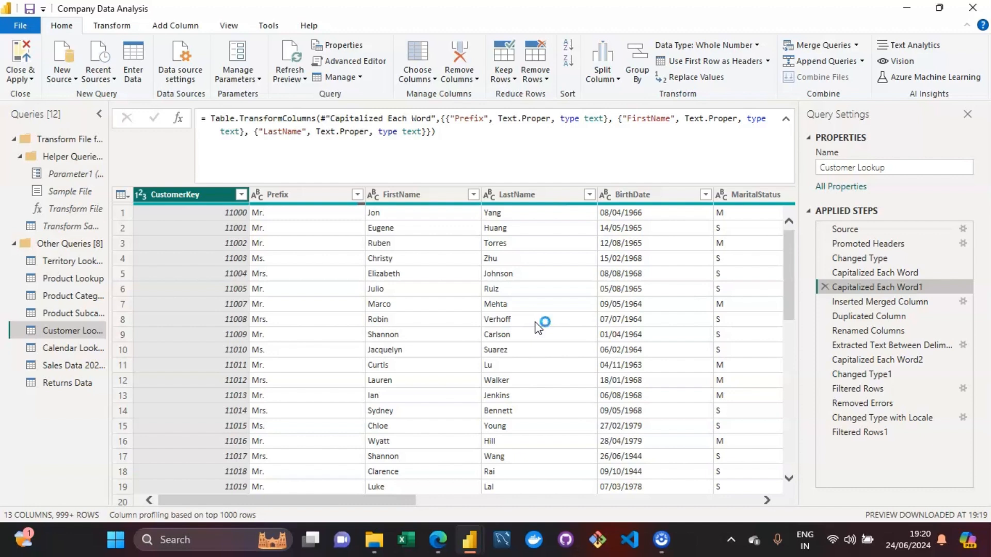
pyautogui.click(492, 319)
# Switch to the main Power BI Desktop window and view the data of Product Categories Lookup and Customer Lookup.
pyautogui.moveTo(469, 540)
pyautogui.click(418, 469)
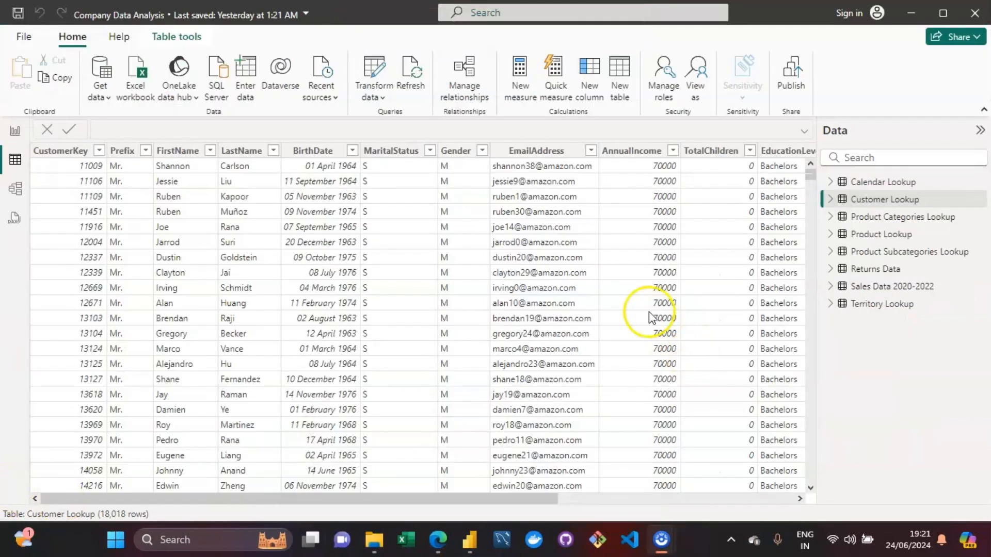
pyautogui.click(888, 220)
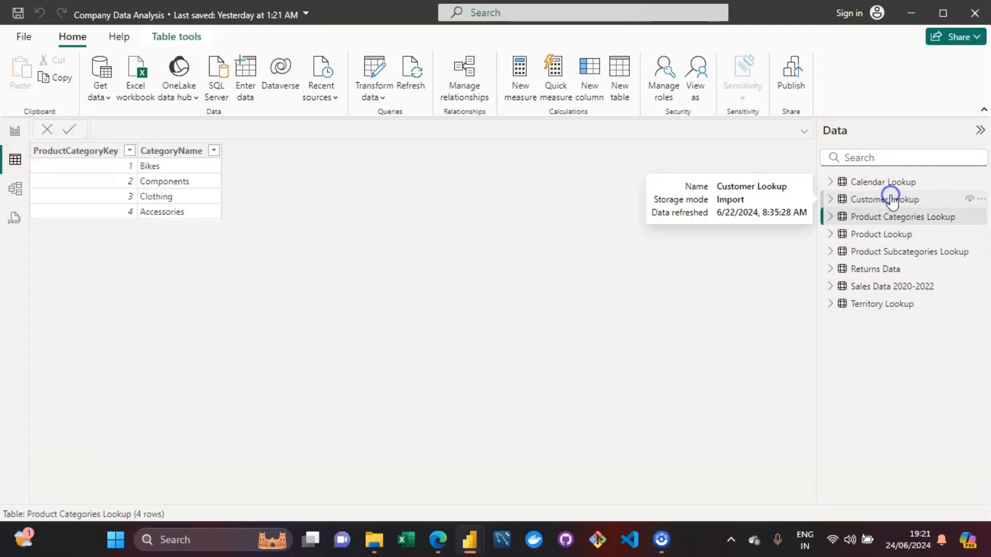
pyautogui.click(891, 200)
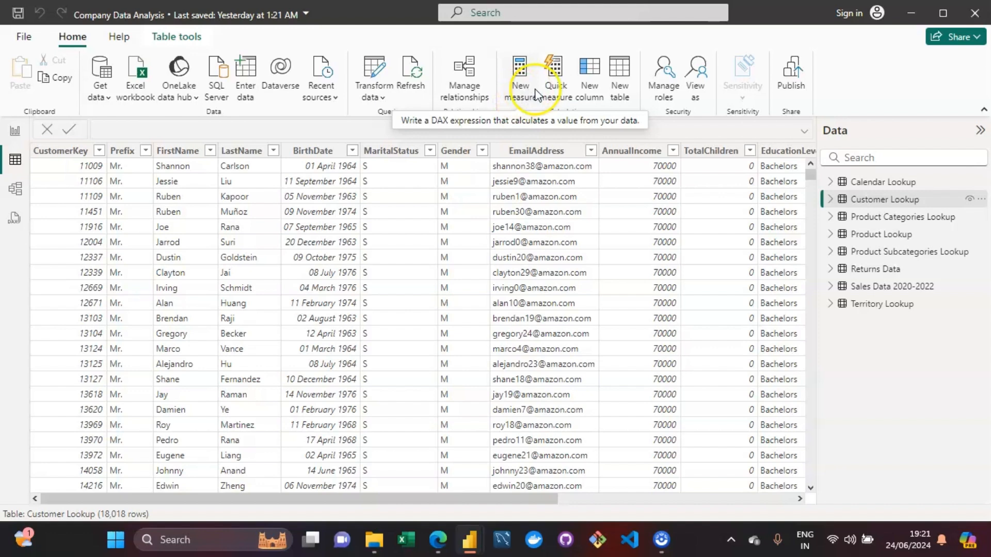
pyautogui.click(592, 91)
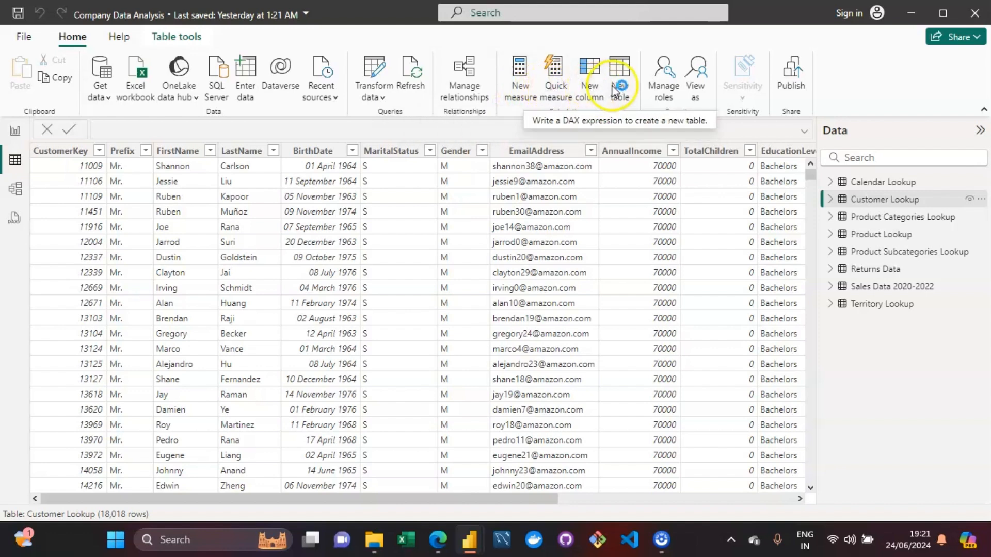
pyautogui.click(522, 85)
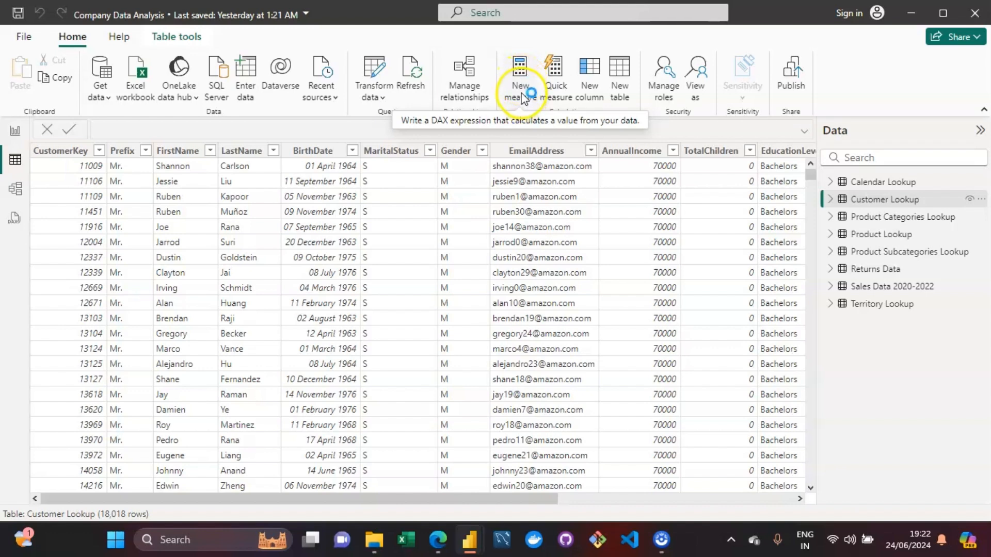
pyautogui.click(588, 85)
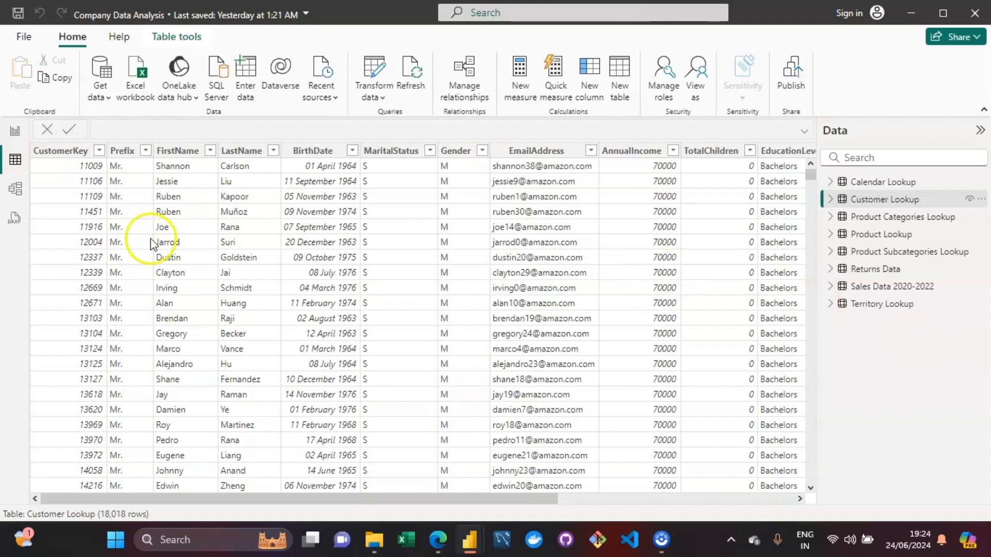
# Look at the sample query in the DAX query view and return to the table view.
pyautogui.click(15, 220)
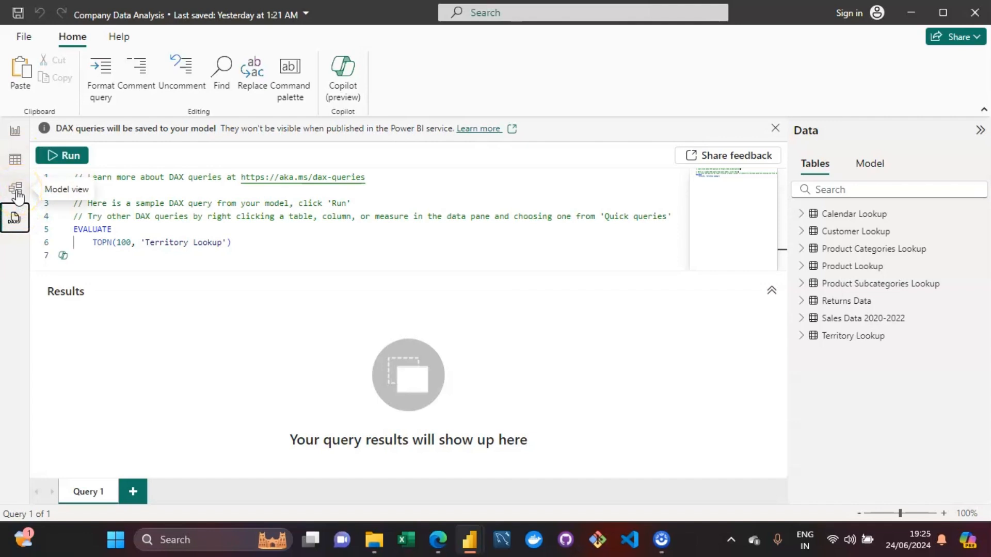
pyautogui.click(15, 220)
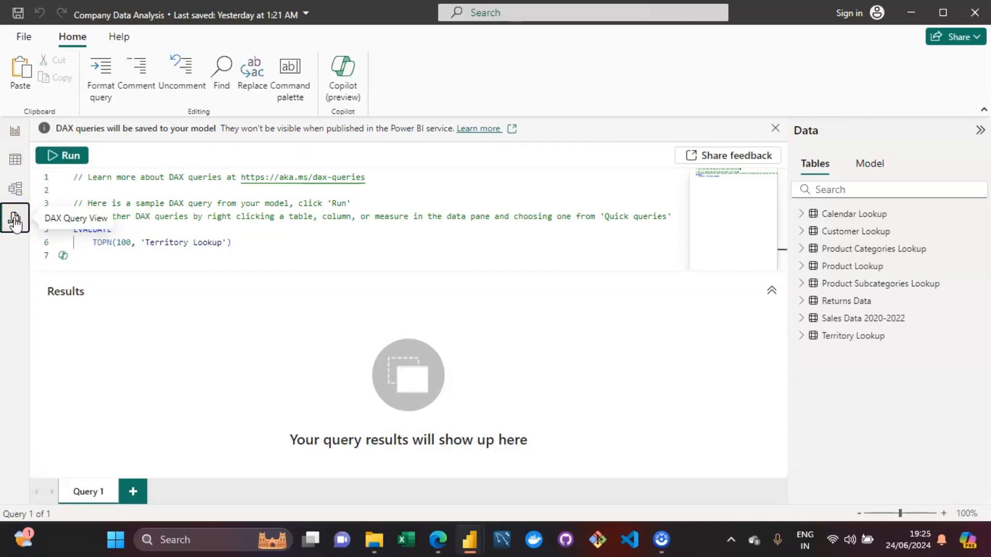
pyautogui.click(127, 212)
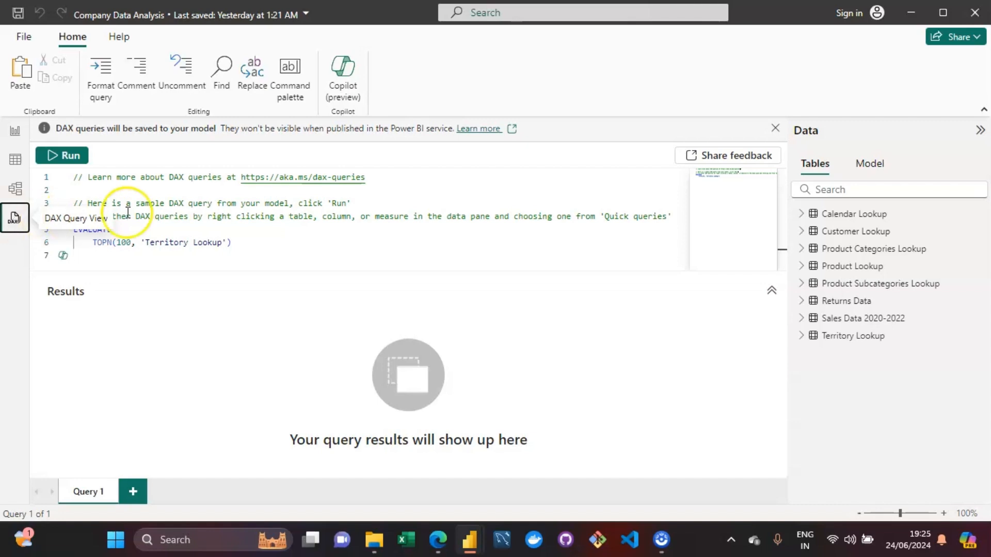
pyautogui.click(233, 266)
pyautogui.click(8, 163)
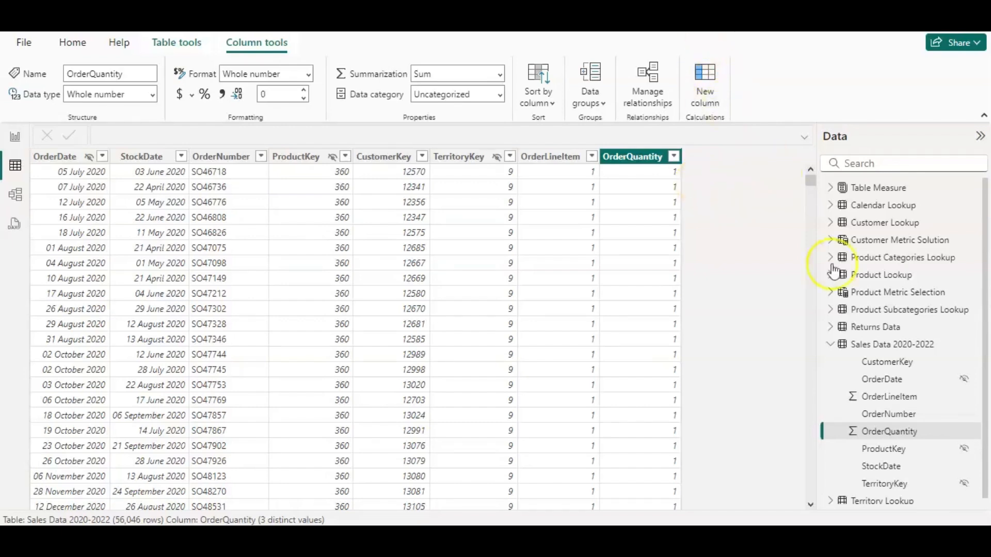
# Collapse the field list of Sales Data 2020-2022 and select the table itself to see its calculation commands.
pyautogui.click(832, 347)
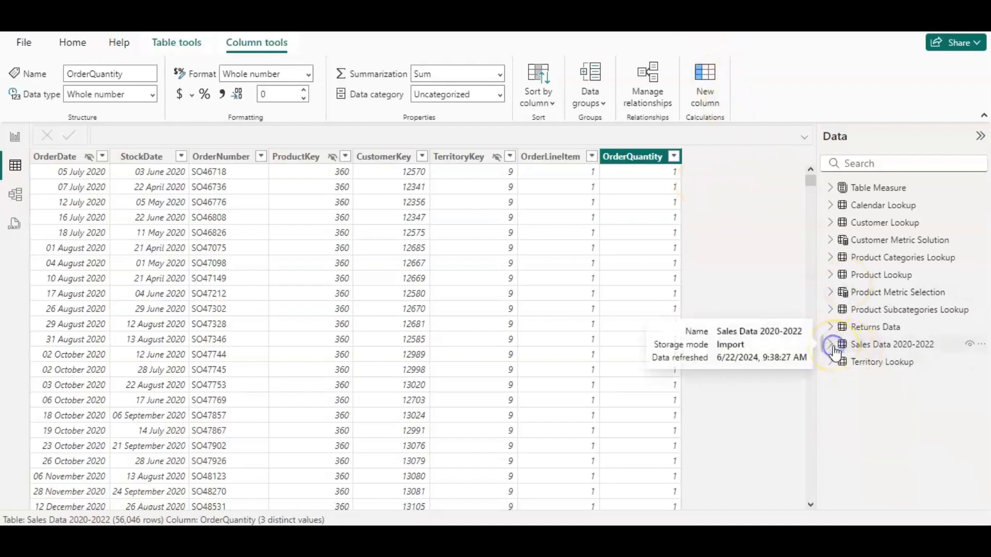
pyautogui.click(885, 353)
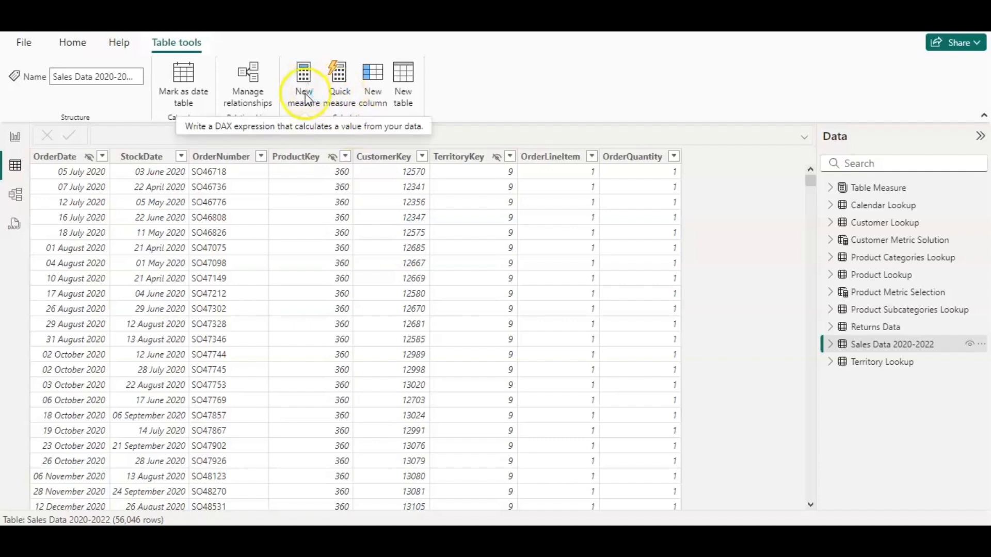
pyautogui.click(338, 86)
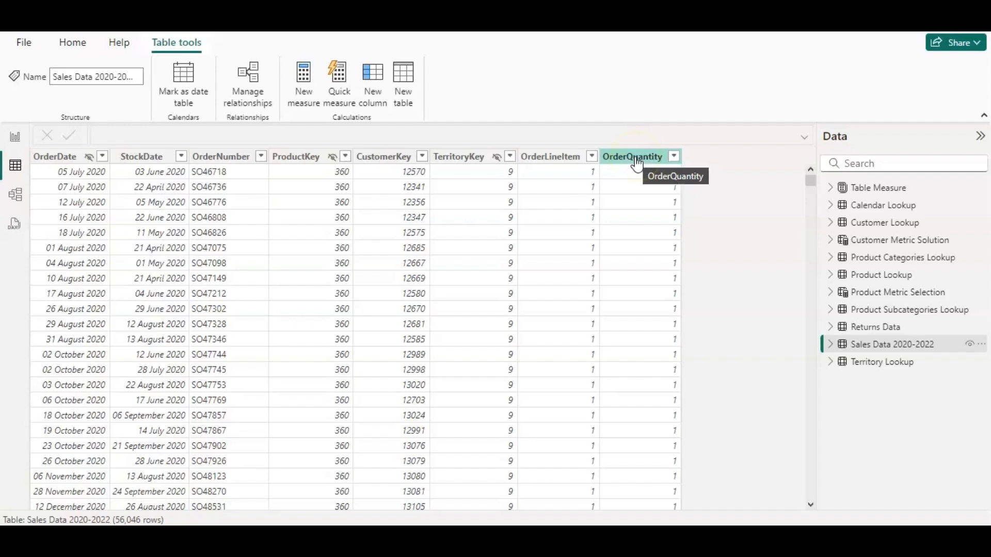
pyautogui.click(629, 192)
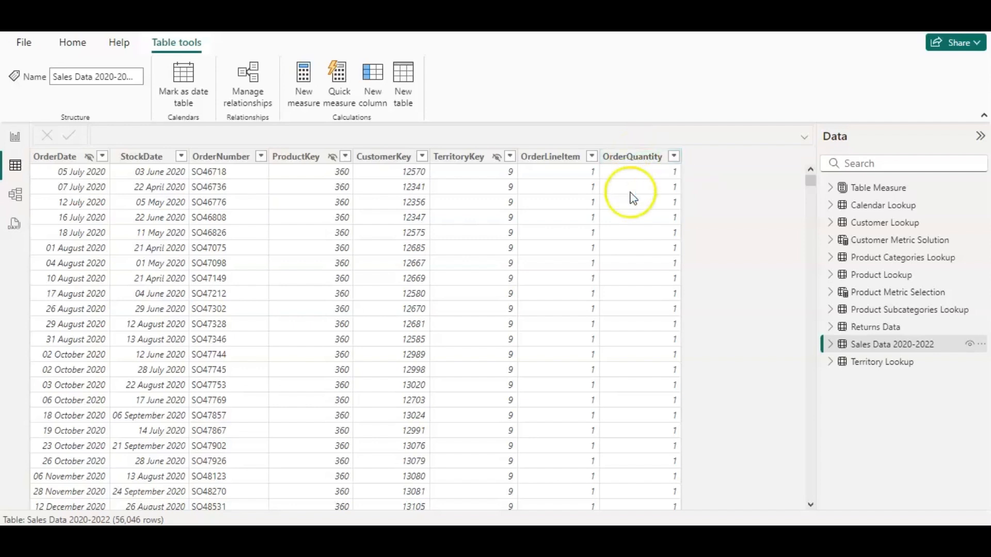
pyautogui.click(735, 179)
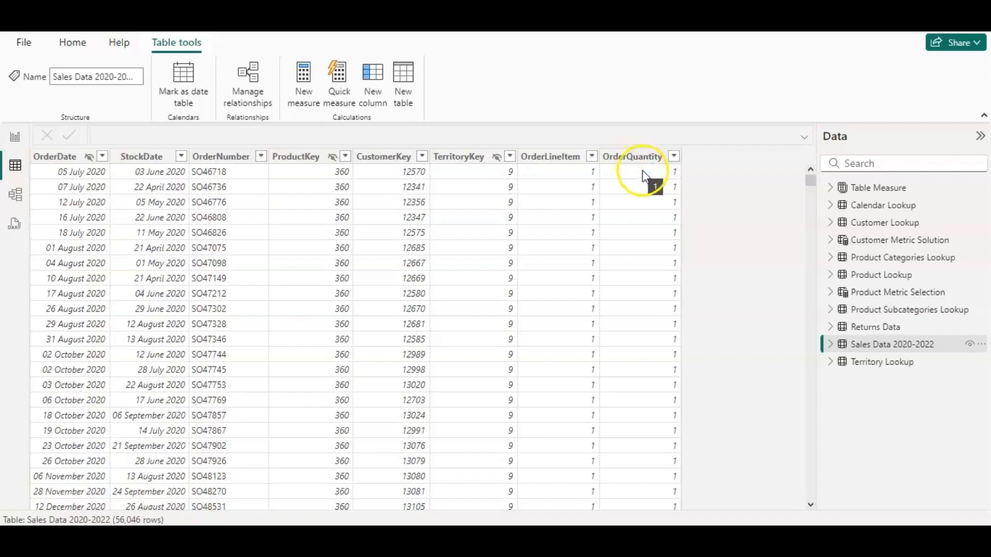
pyautogui.click(650, 204)
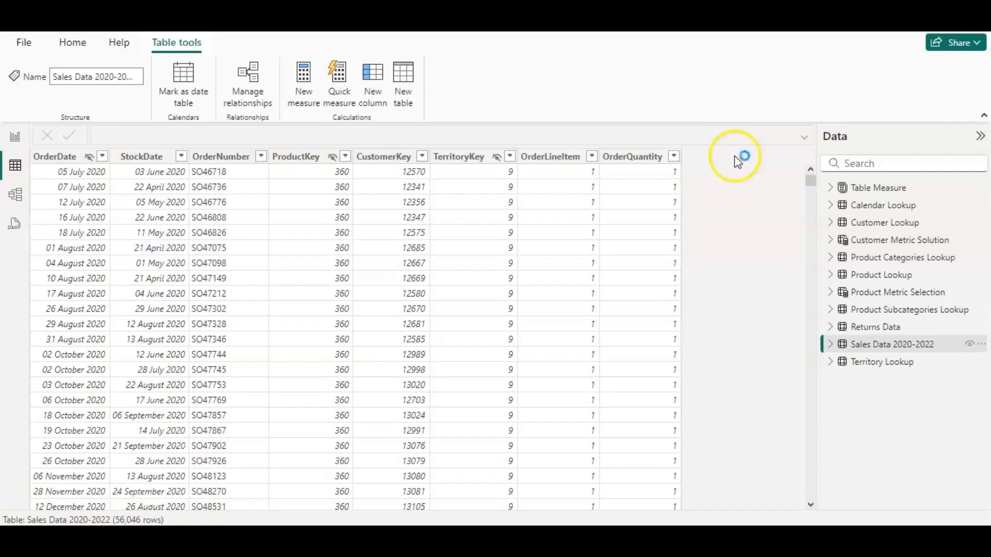
# Examine individual OrderQuantity values in Sales Data 2020-2022, from the first rows through the end of the table.
pyautogui.click(627, 177)
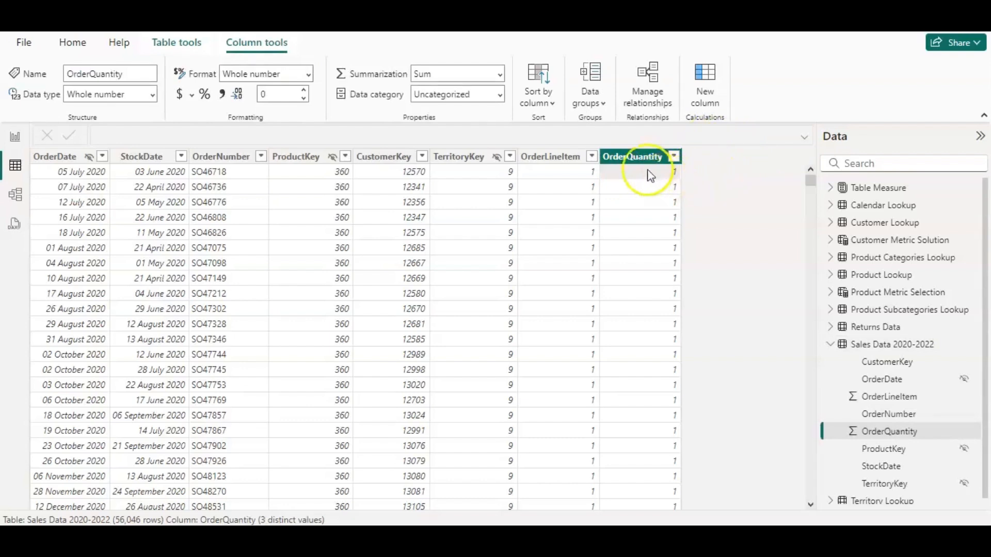
pyautogui.click(645, 189)
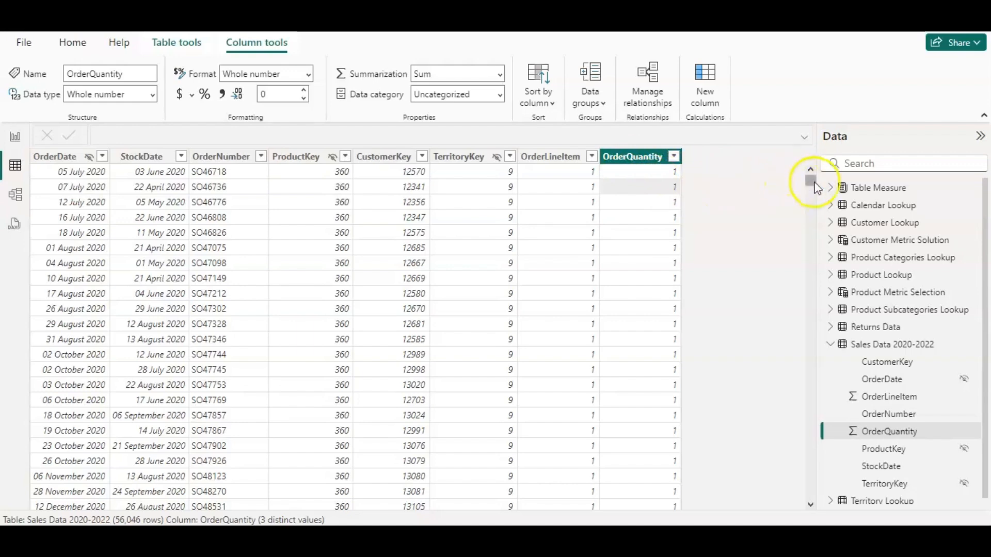
pyautogui.moveTo(810, 181); pyautogui.dragTo(808, 499)
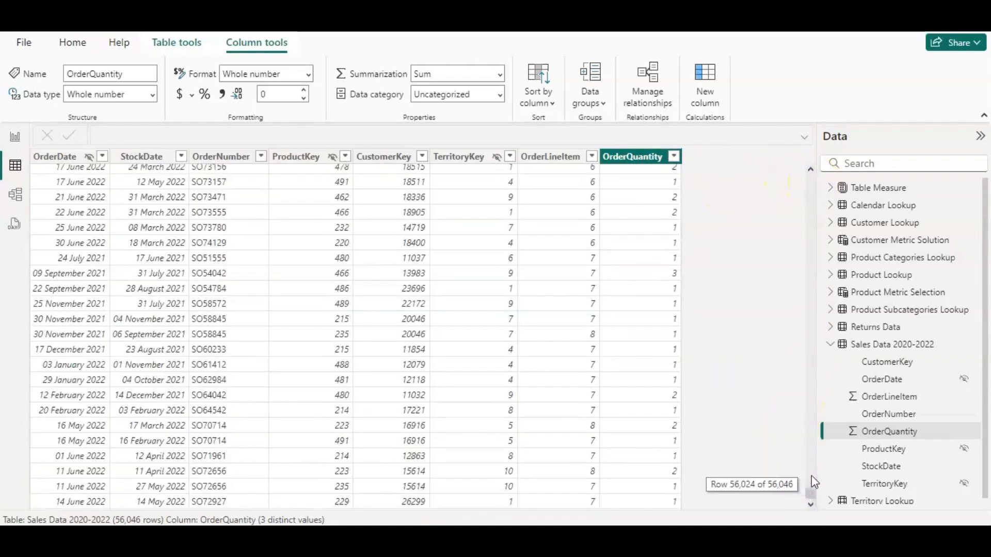
pyautogui.click(653, 281)
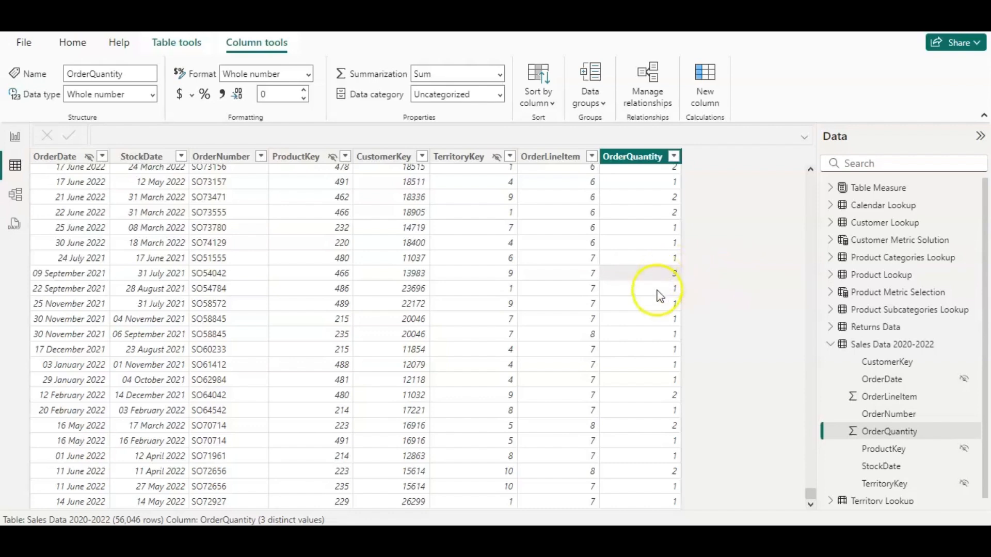
pyautogui.click(675, 397)
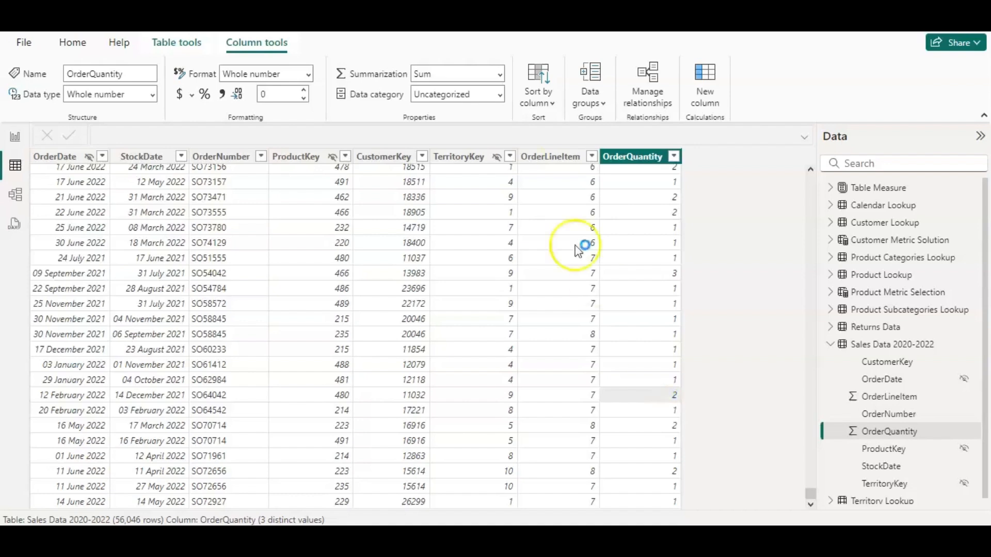
# View the summarization choices for the OrderQuantity column, dismiss the driver updater pop-up, and close the choices without changing anything.
pyautogui.click(500, 73)
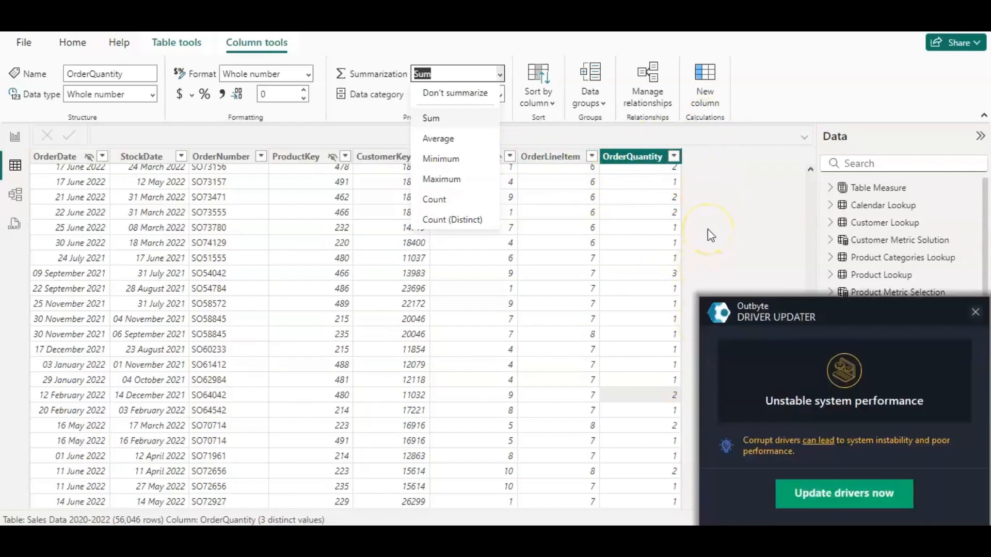
pyautogui.click(975, 312)
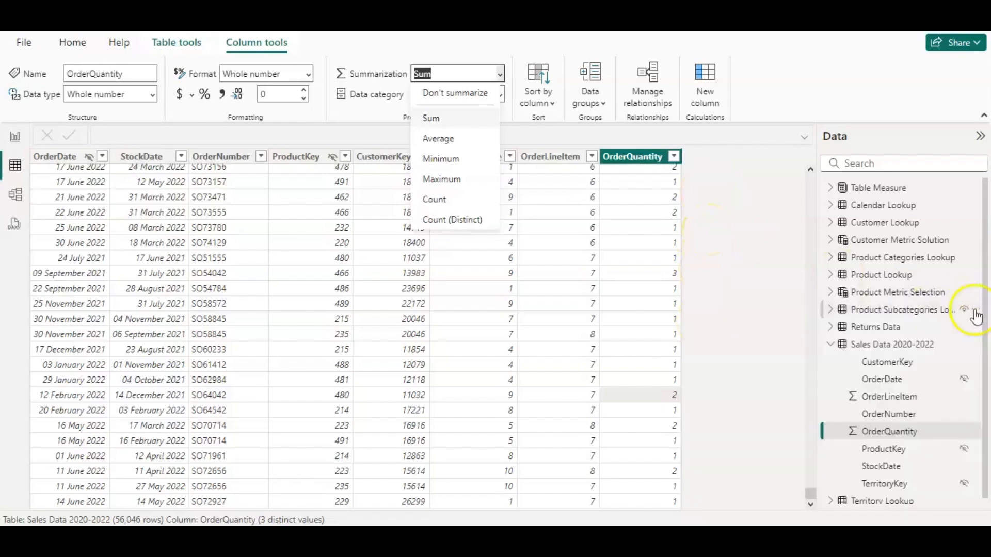
pyautogui.click(646, 216)
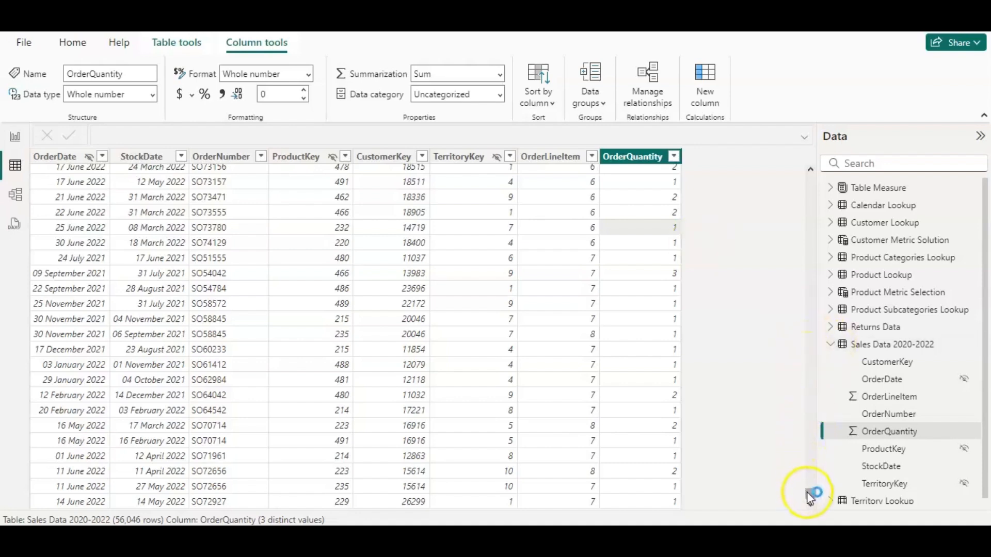
# Select the whole OrderQuantity column, review the commands offered for it, and close them without choosing one.
pyautogui.moveTo(808, 494); pyautogui.dragTo(819, 175)
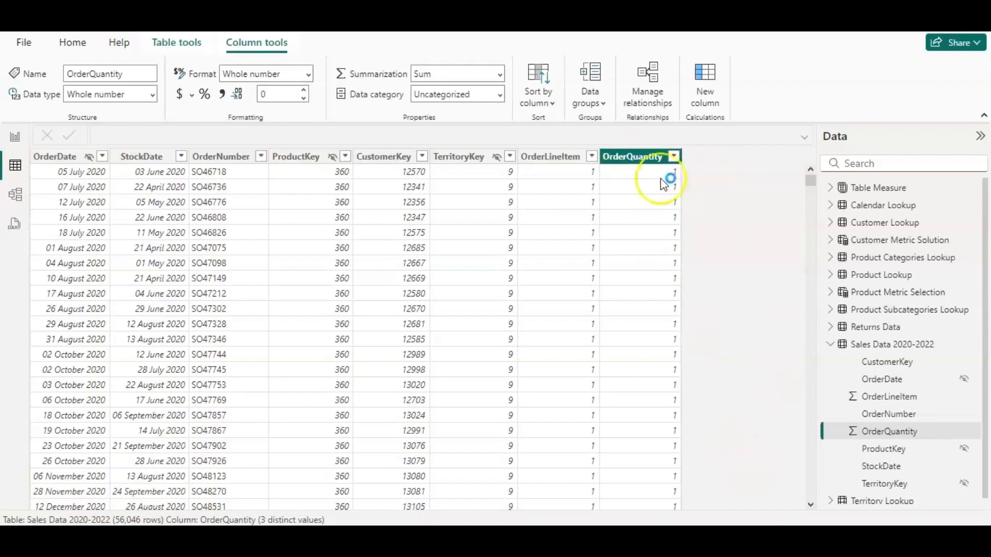
pyautogui.click(626, 157)
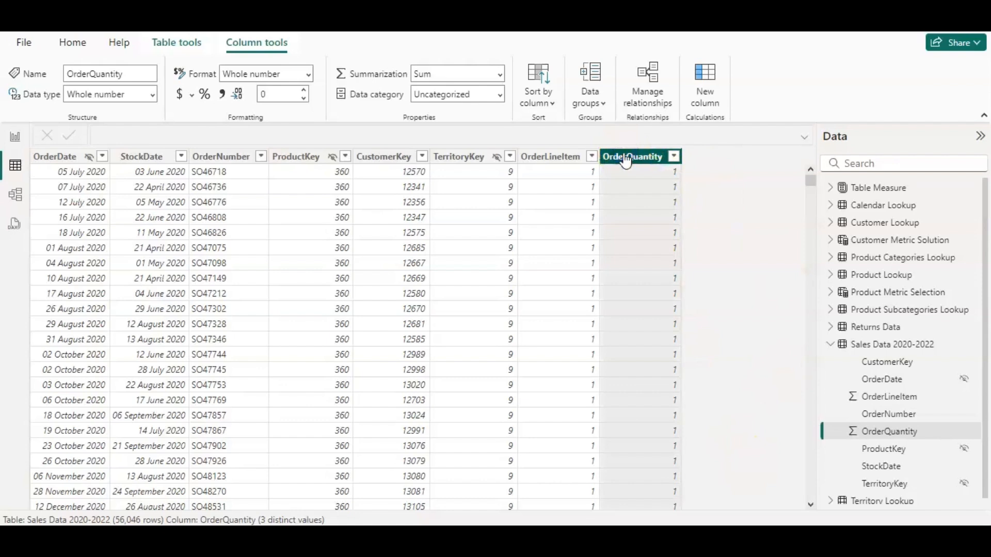
pyautogui.rightClick(626, 158)
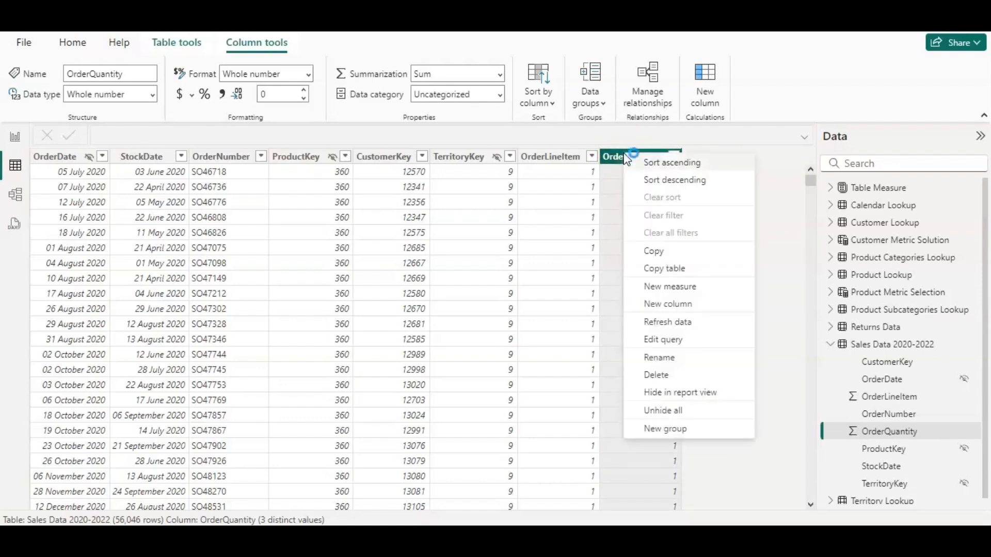
pyautogui.click(766, 252)
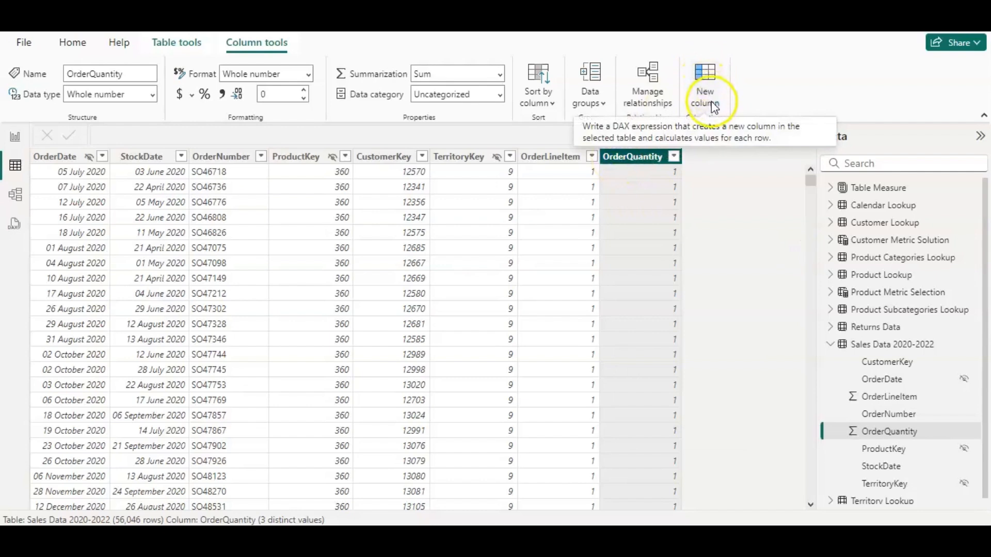
# Select the Sales Data 2020-2022 table and review the commands offered for its OrderQuantity column.
pyautogui.click(895, 345)
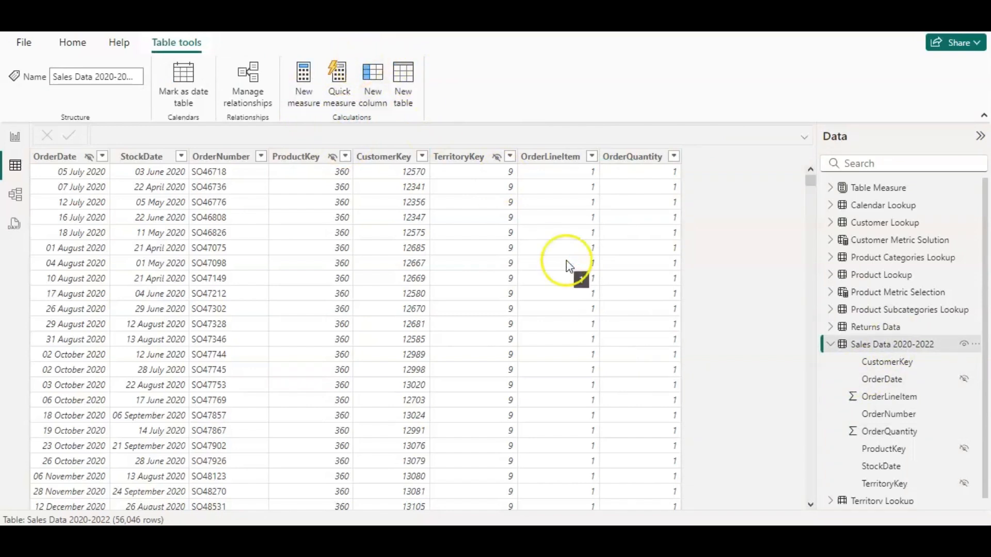
pyautogui.click(648, 160)
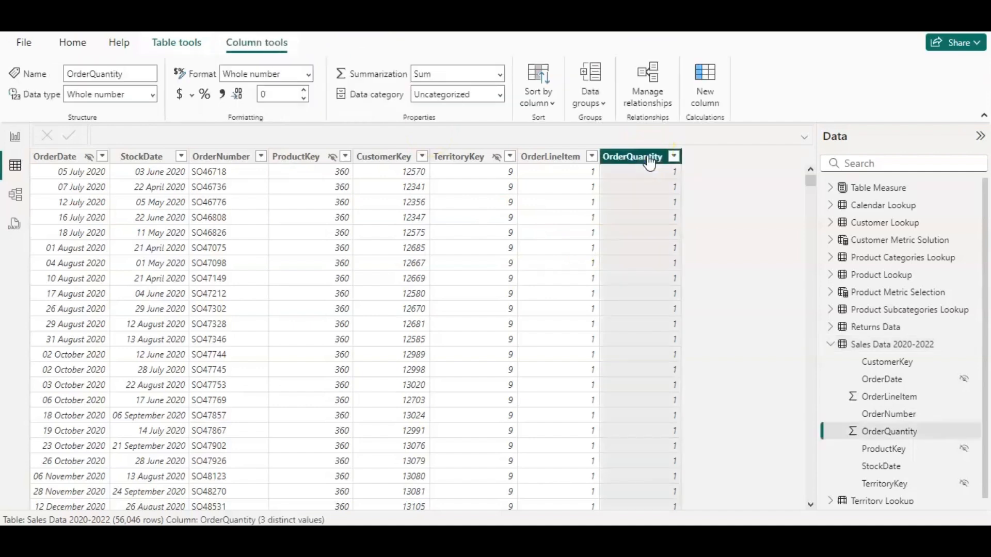
pyautogui.rightClick(649, 161)
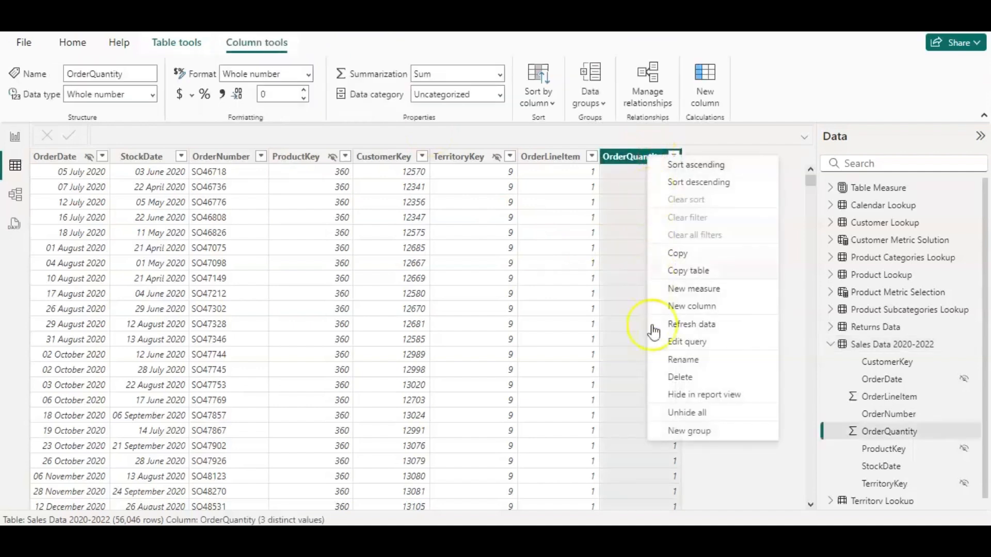
pyautogui.click(703, 310)
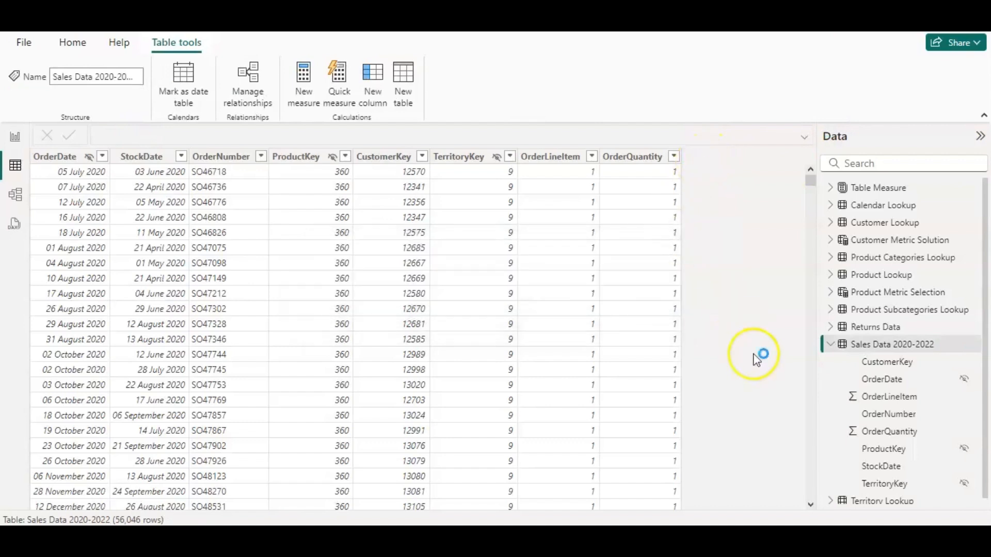
# Add a calculated column to Sales Data 2020-2022 and replace its default name in the formula with Quantity Type.
pyautogui.rightClick(626, 157)
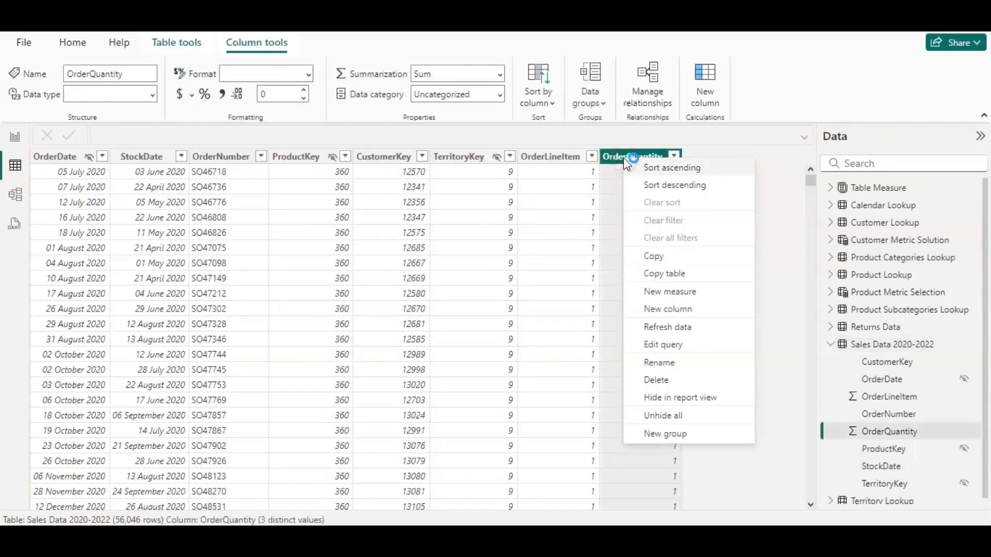
pyautogui.click(668, 303)
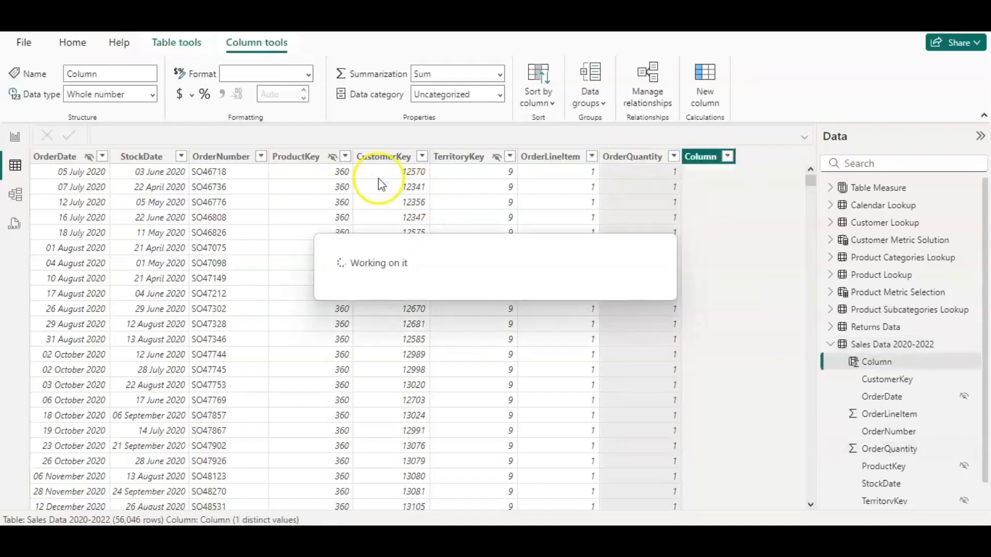
pyautogui.click(145, 134)
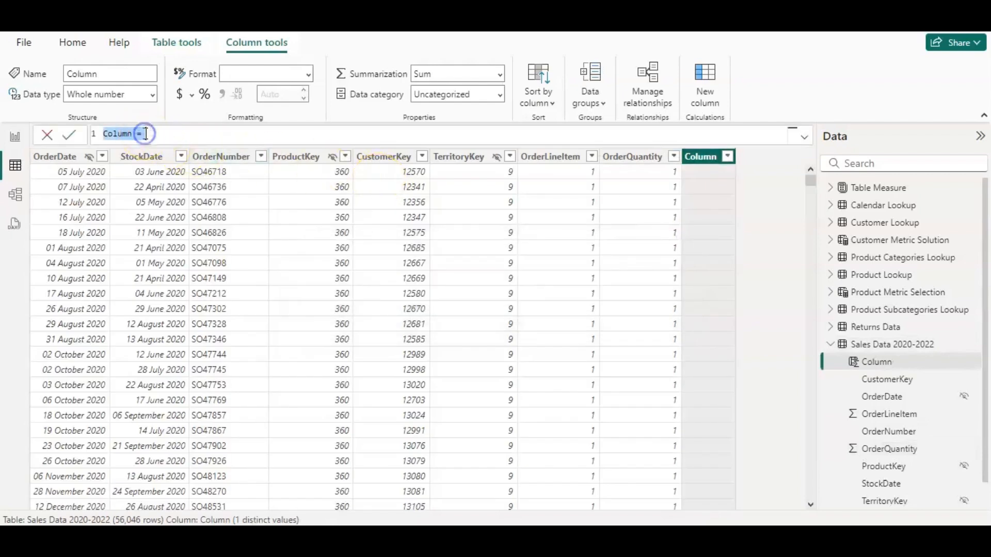
pyautogui.press('Right')
pyautogui.press('Right')
pyautogui.press('Right')
pyautogui.press('Right')
pyautogui.press('Right')
pyautogui.press('Right')
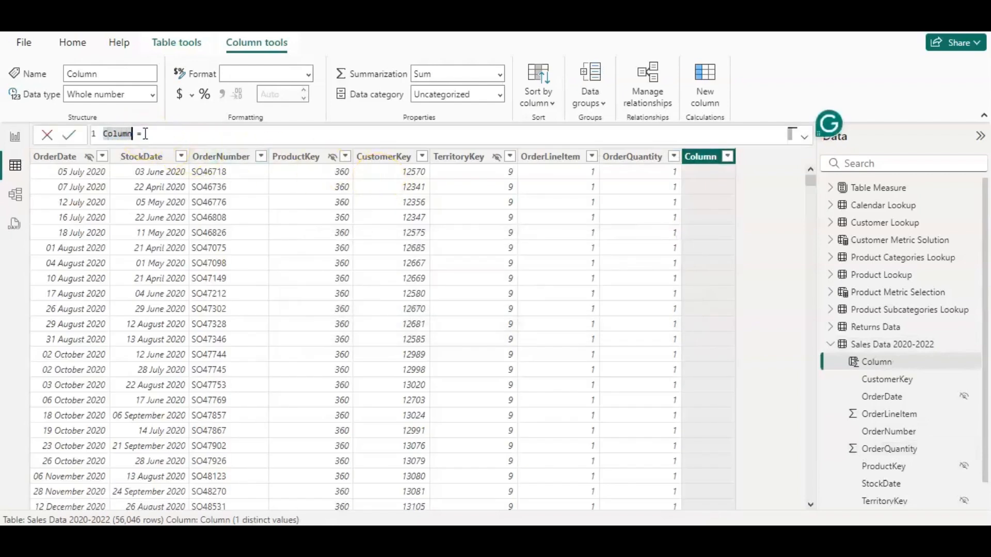
pyautogui.press('BackSpace')
pyautogui.press('BackSpace')
pyautogui.press('BackSpace')
pyautogui.press('BackSpace')
pyautogui.press('BackSpace')
pyautogui.press('BackSpace')
pyautogui.write('Quant')
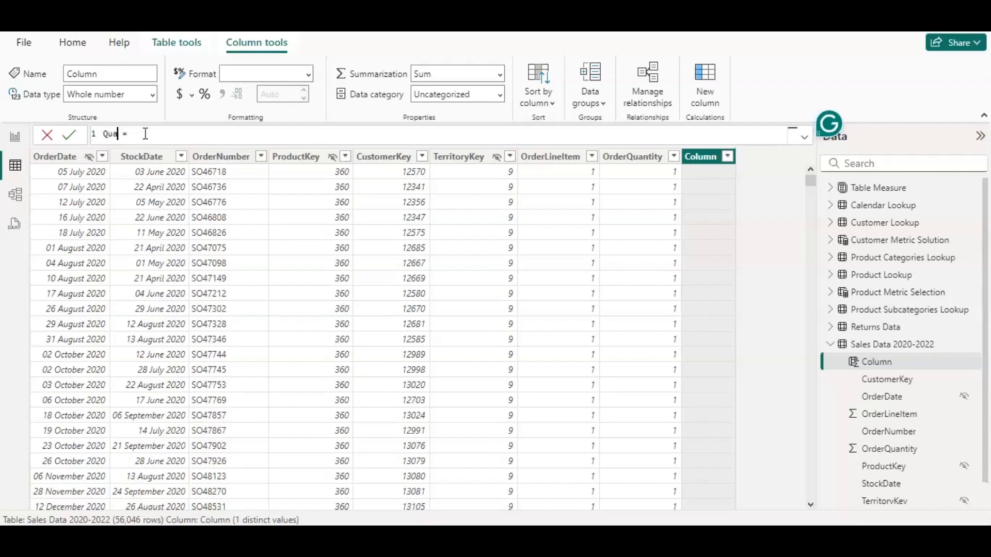
pyautogui.write('ity Type')
# Begin the Quantity Type expression with an IF function and start a new line for its arguments.
pyautogui.click(217, 136)
pyautogui.click(182, 136)
pyautogui.write('IF')
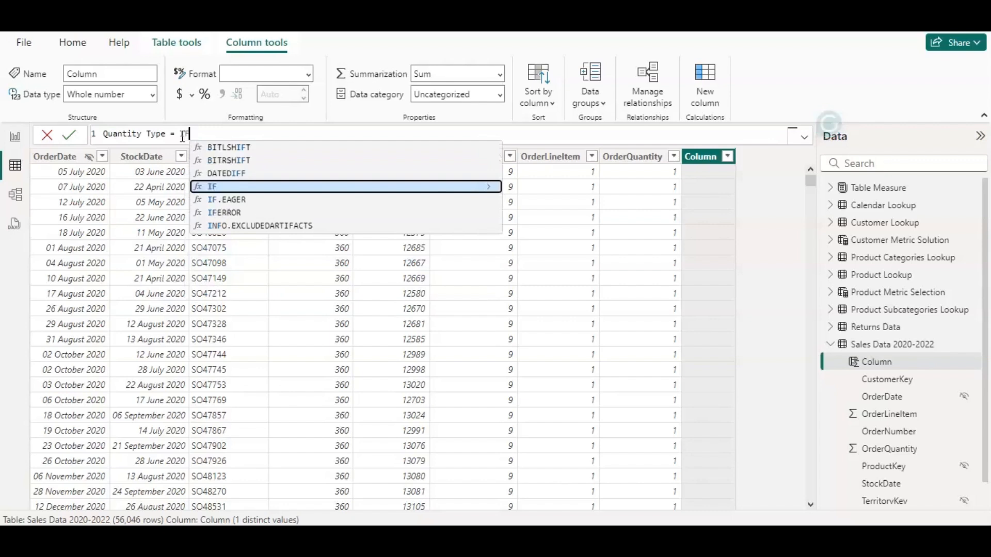
pyautogui.write('(')
pyautogui.click(232, 90)
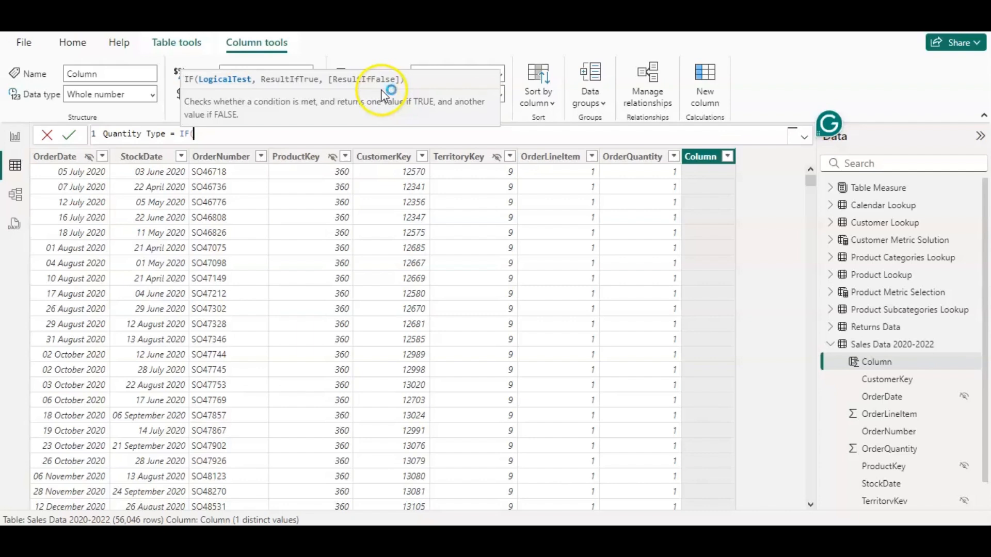
pyautogui.click(196, 136)
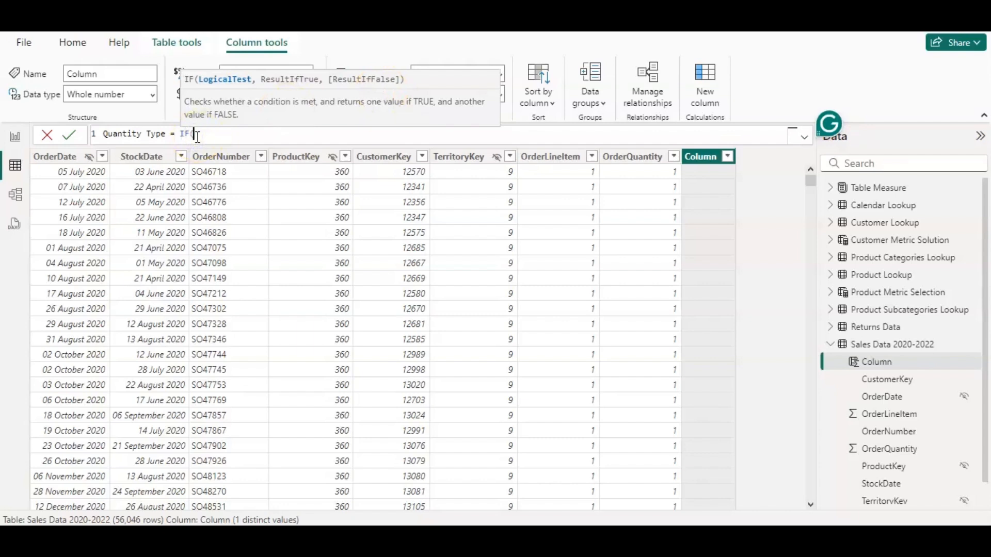
pyautogui.hotkey('shift', 'Return')
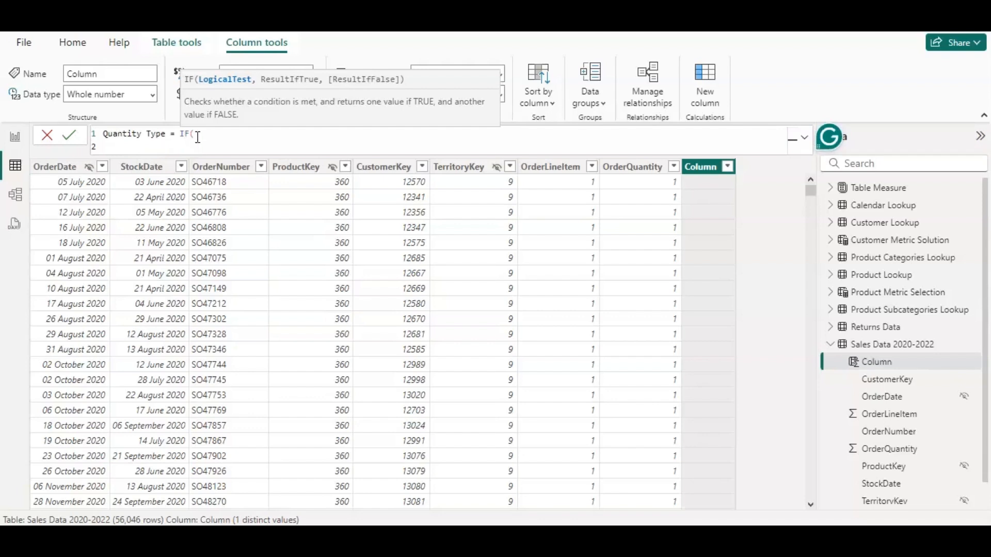
# Enter the logical test 'Sales Data 2020-2022'[OrderQuantity]>1 as the first IF argument, followed by a comma and a new line.
pyautogui.write("'")
pyautogui.press('Down')
pyautogui.press('Down')
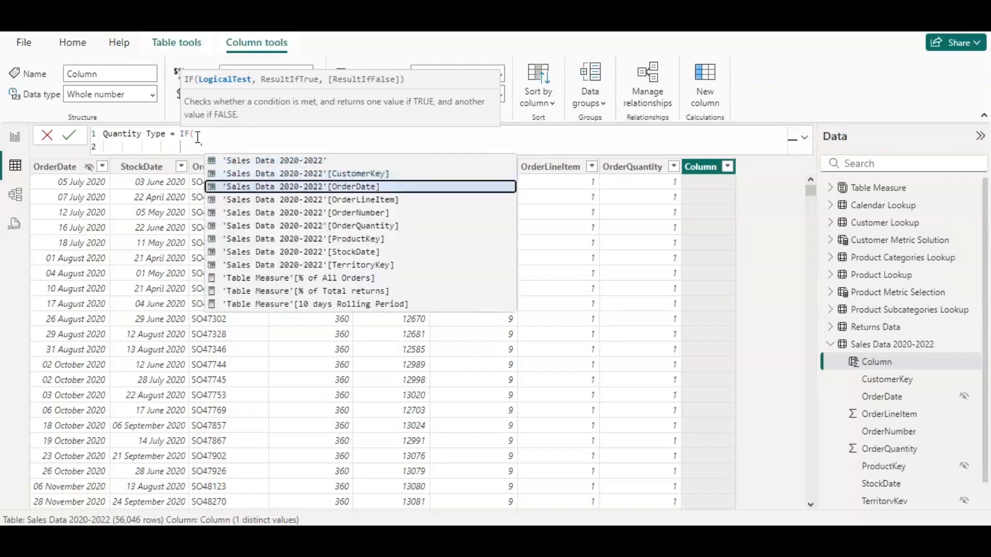
pyautogui.press('Down')
pyautogui.press('Down')
pyautogui.press('Down')
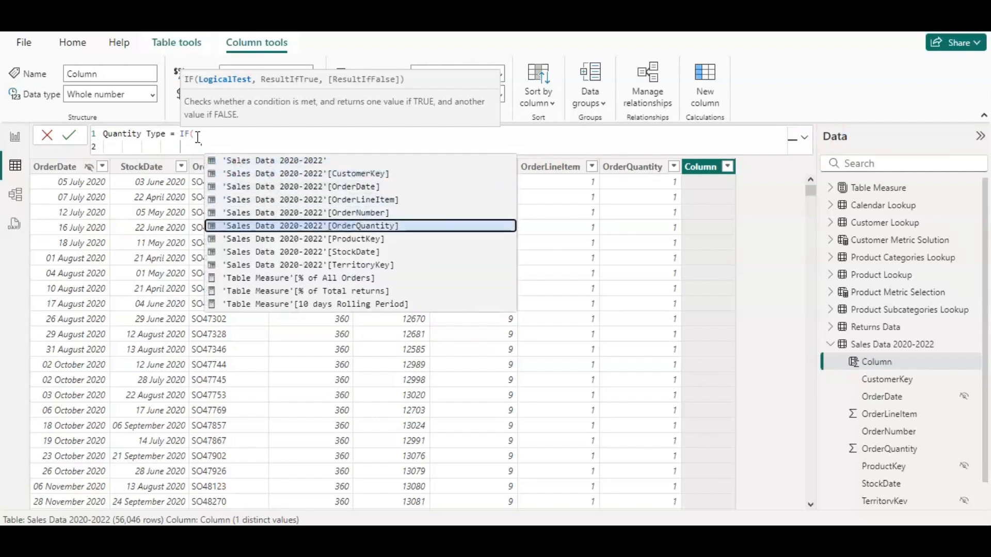
pyautogui.press('Tab')
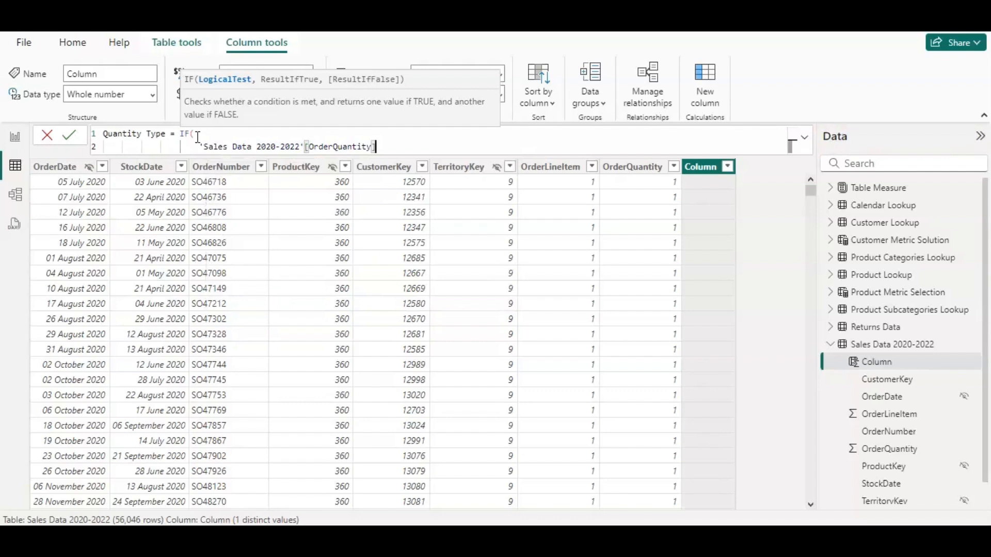
pyautogui.write('>1')
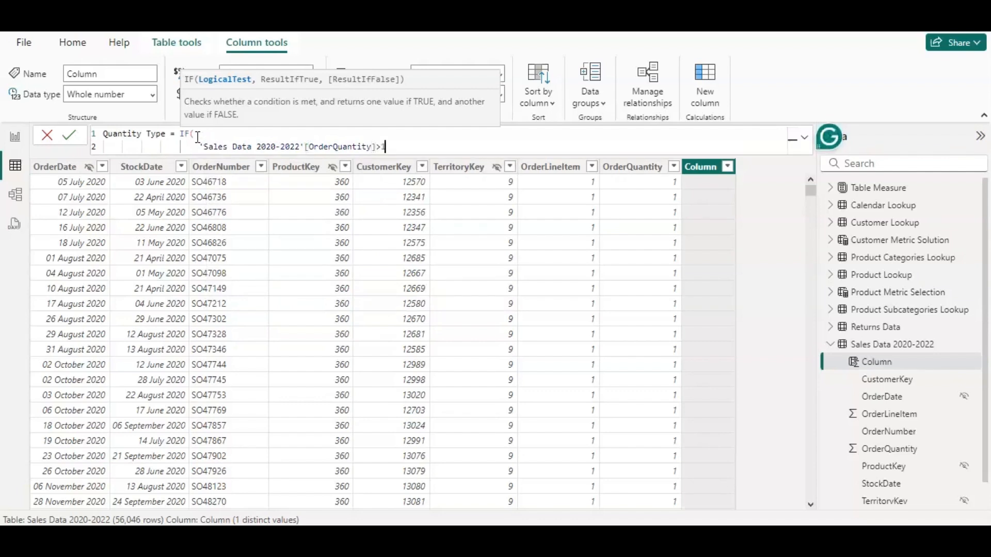
pyautogui.write(',')
pyautogui.hotkey('shift', 'Return')
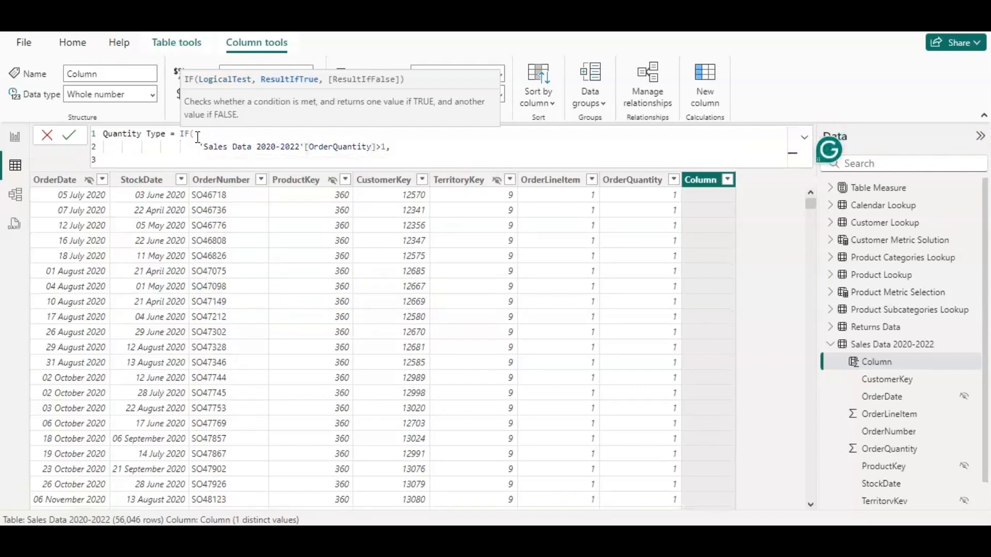
# Enter "Multiple Items" as the IF result when the test is true, followed by a comma and a new line.
pyautogui.click(232, 144)
pyautogui.write('"Multiple Items"')
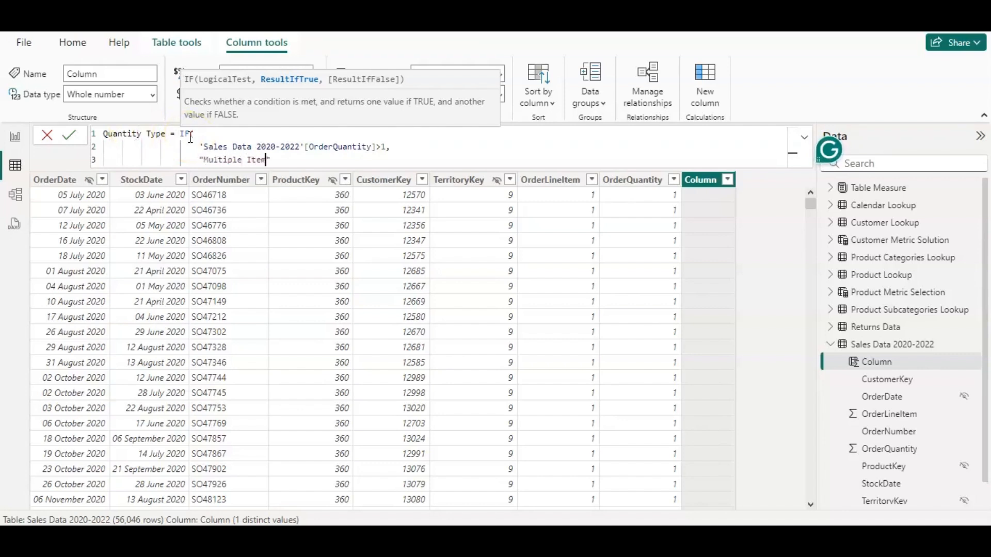
pyautogui.write(',')
pyautogui.hotkey('shift', 'Return')
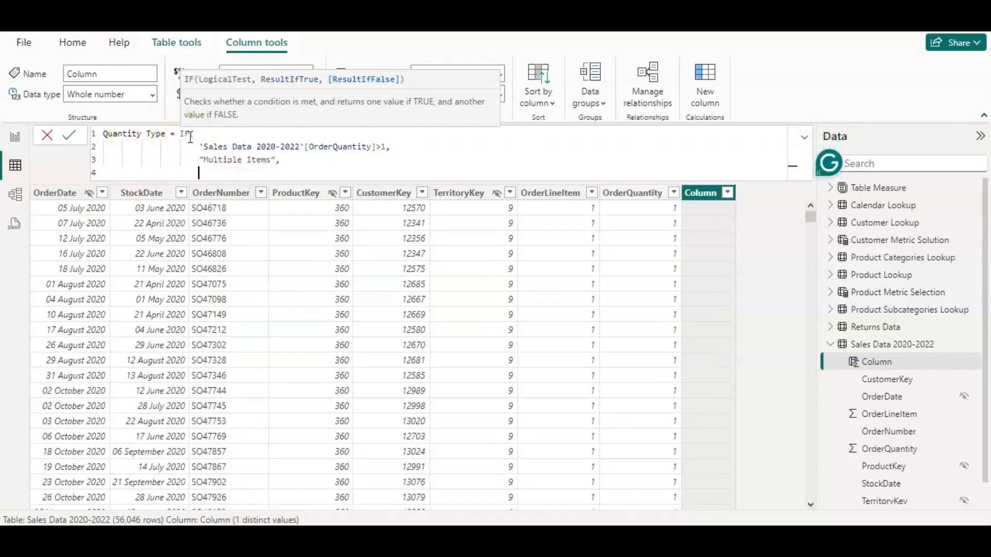
# Enter "Single Items" as the IF result when the test is false.
pyautogui.write('"')
pyautogui.press('BackSpace')
pyautogui.press('BackSpace')
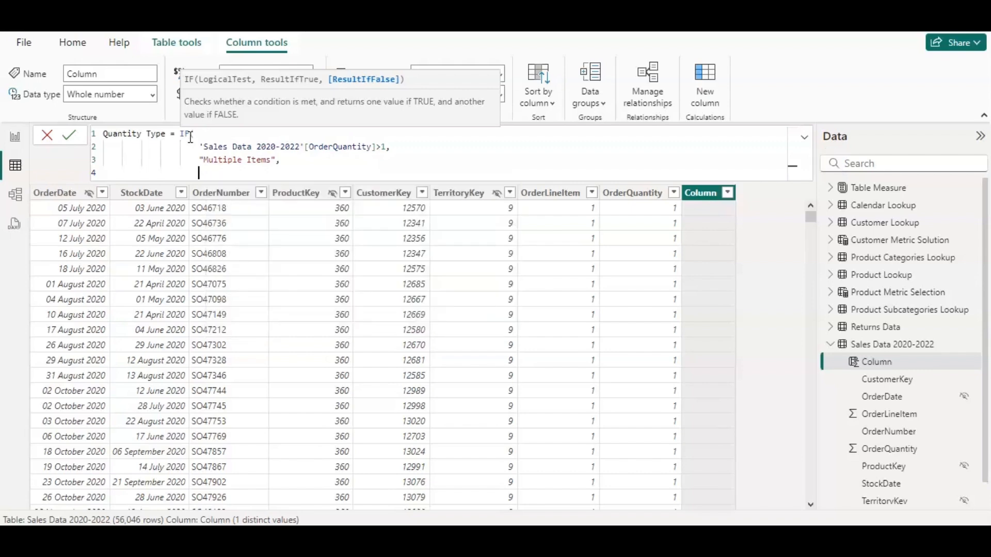
pyautogui.write('""')
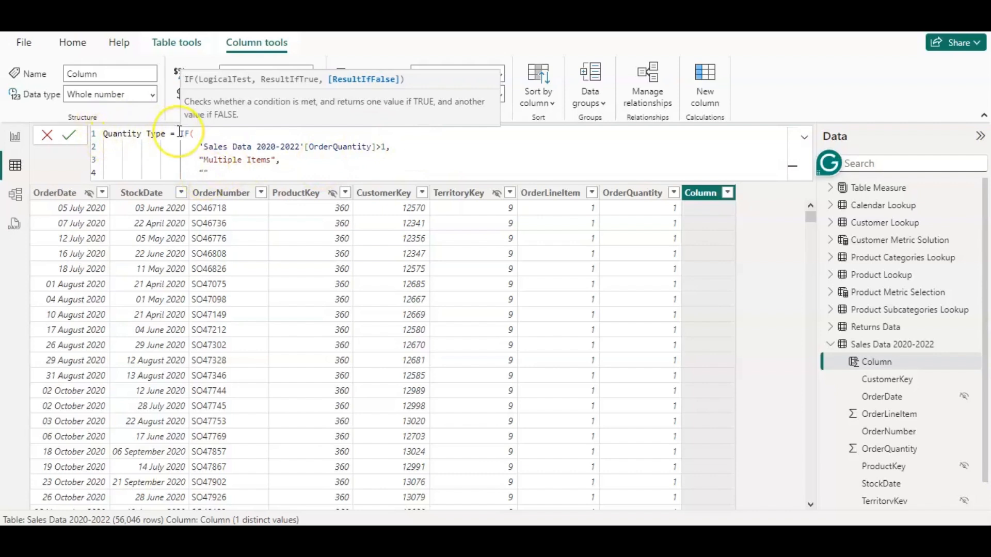
pyautogui.write('Single ')
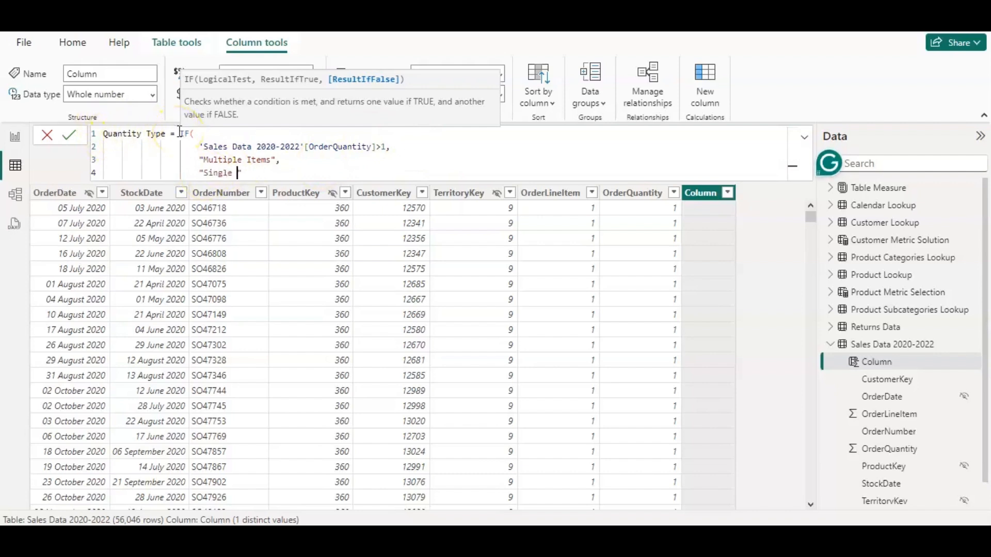
pyautogui.write('Items')
# Close the IF function with a parenthesis on its own line, indented to match the arguments, and commit the Quantity Type formula.
pyautogui.hotkey('shift', 'Return')
pyautogui.press('BackSpace')
pyautogui.press('BackSpace')
pyautogui.press('BackSpace')
pyautogui.press('BackSpace')
pyautogui.press('BackSpace')
pyautogui.write(')')
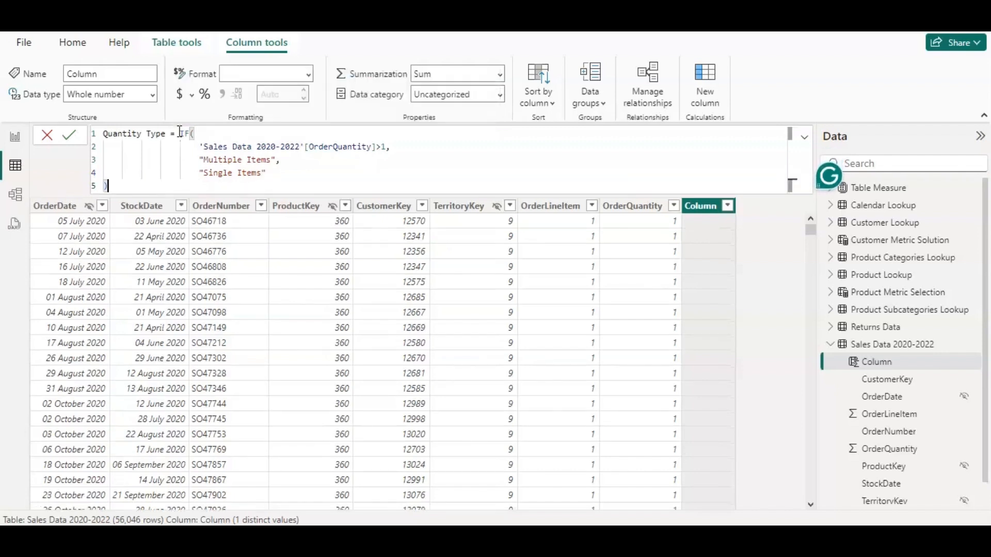
pyautogui.press('Home')
pyautogui.press('Tab')
pyautogui.press('Tab')
pyautogui.press('Tab')
pyautogui.press('Tab')
pyautogui.press('Tab')
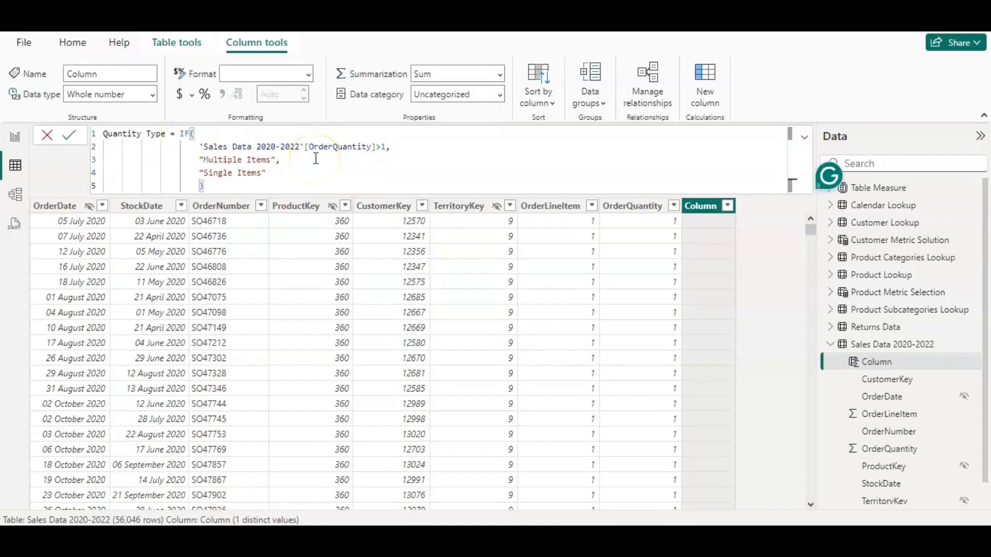
pyautogui.click(335, 170)
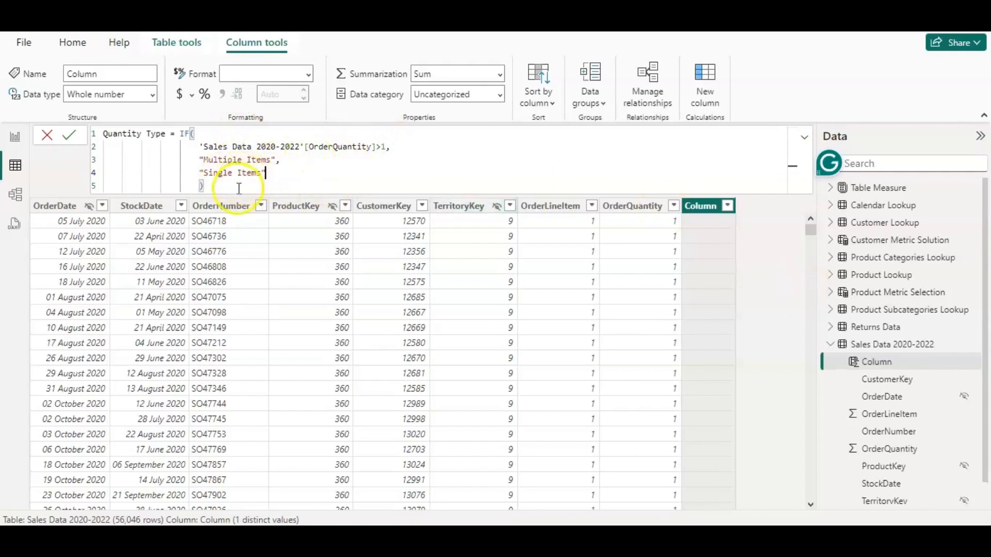
pyautogui.press('Return')
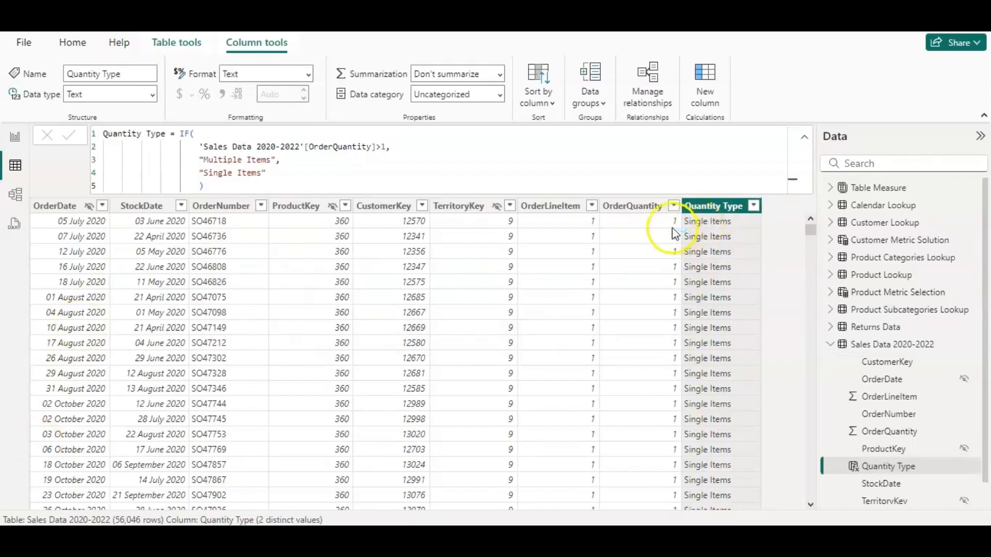
# Compare the Quantity Type labels with the OrderQuantity values row by row, in the first rows and near the table's end.
pyautogui.click(707, 222)
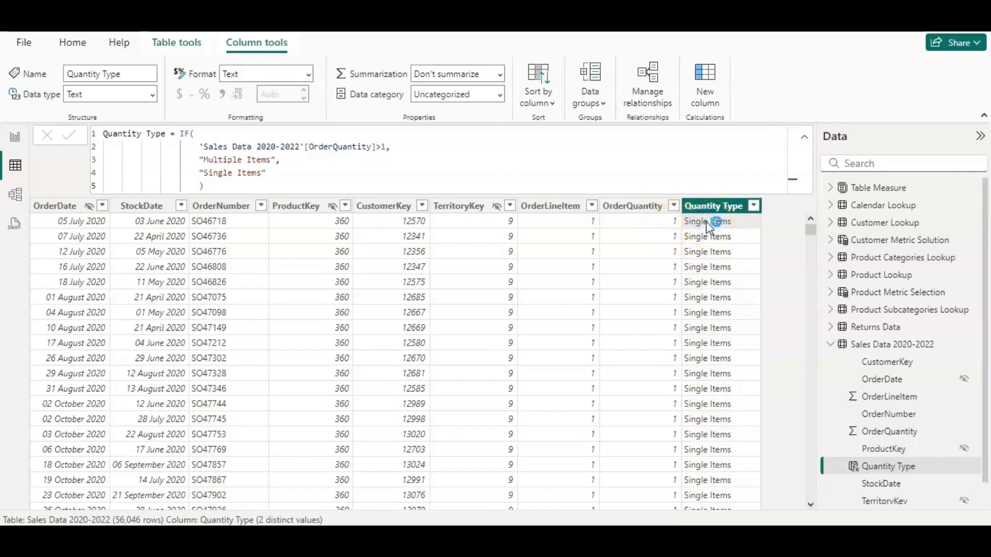
pyautogui.press('Left')
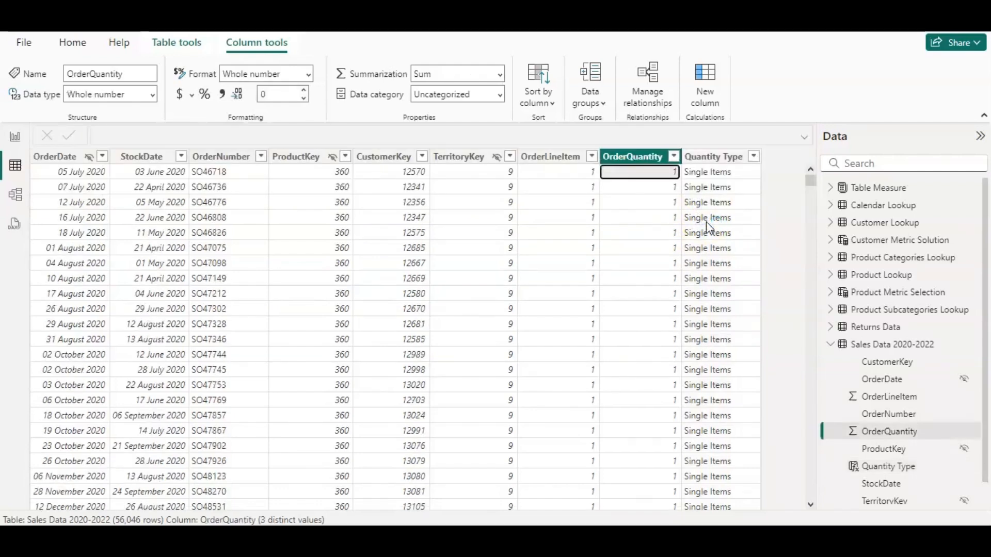
pyautogui.click(714, 156)
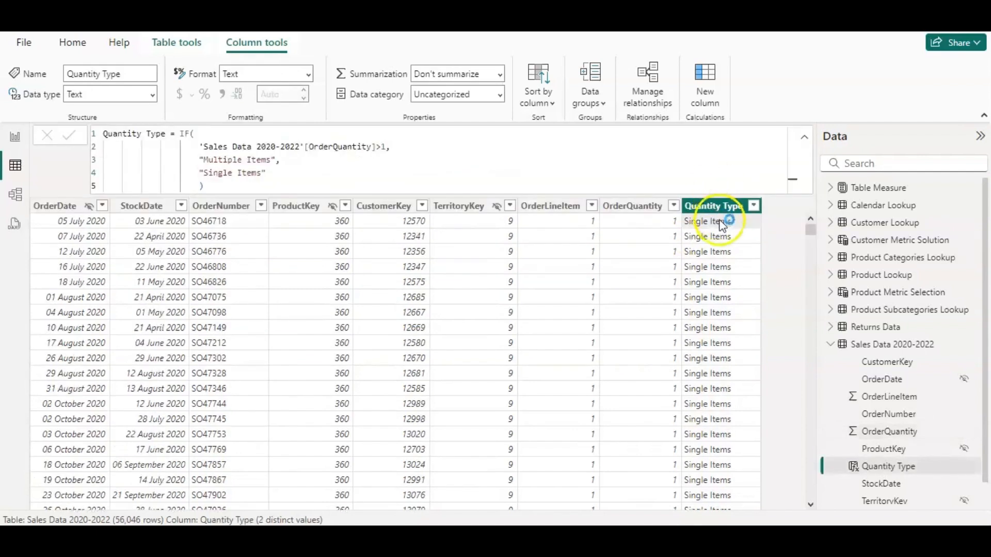
pyautogui.moveTo(811, 231); pyautogui.dragTo(811, 513)
pyautogui.click(616, 336)
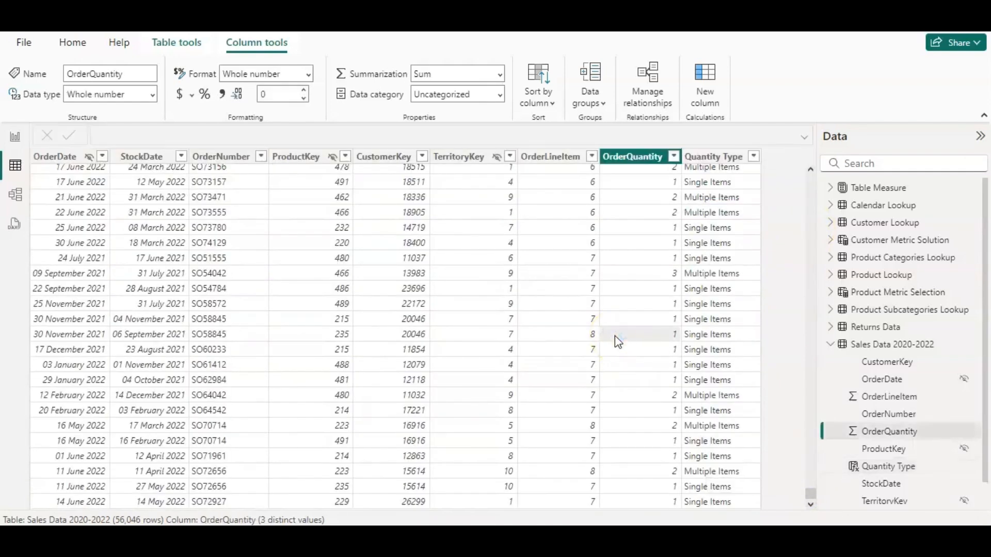
pyautogui.press('Right')
pyautogui.click(722, 294)
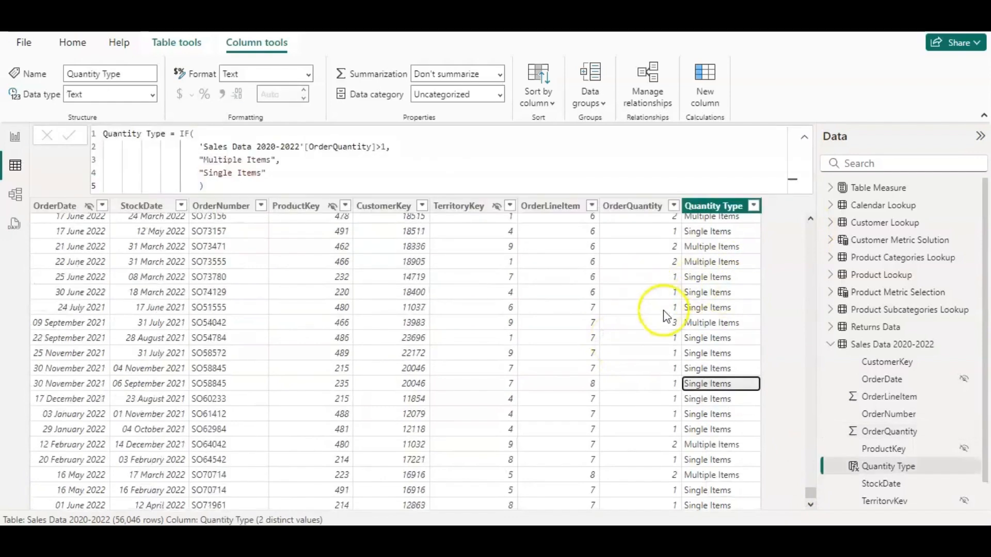
pyautogui.click(668, 342)
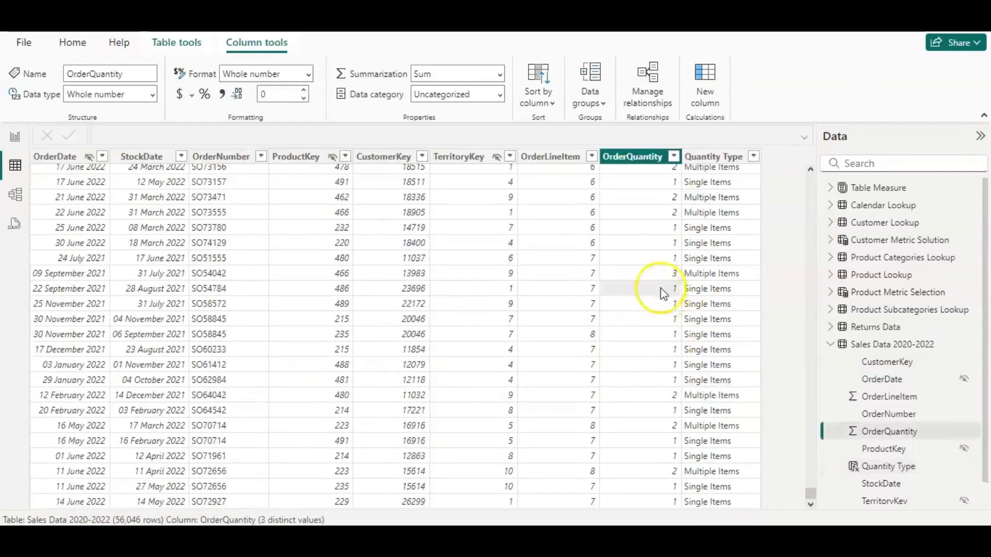
pyautogui.click(700, 293)
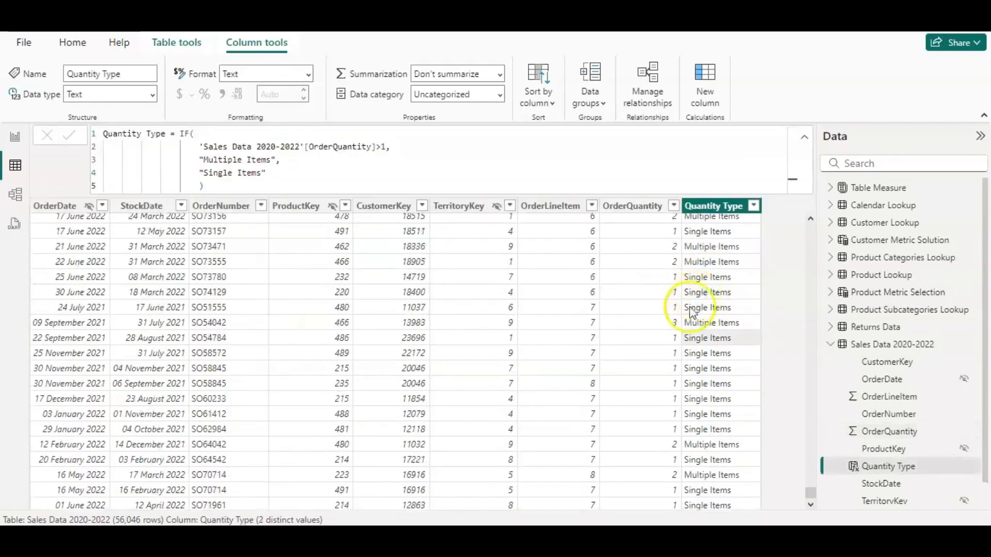
pyautogui.click(672, 320)
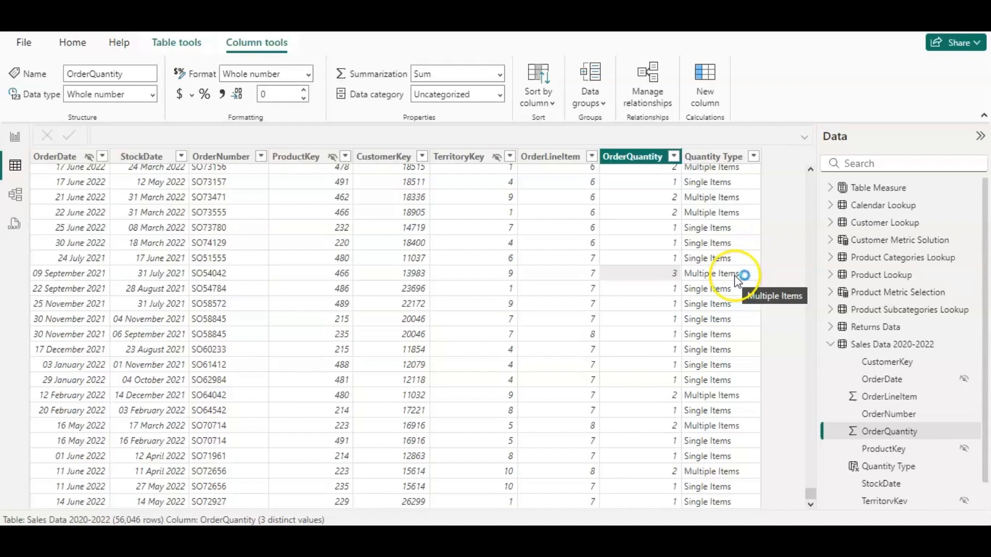
# Check the Quantity Type label against OrderQuantity in the 24 July 2021 row near the table's end.
pyautogui.click(716, 278)
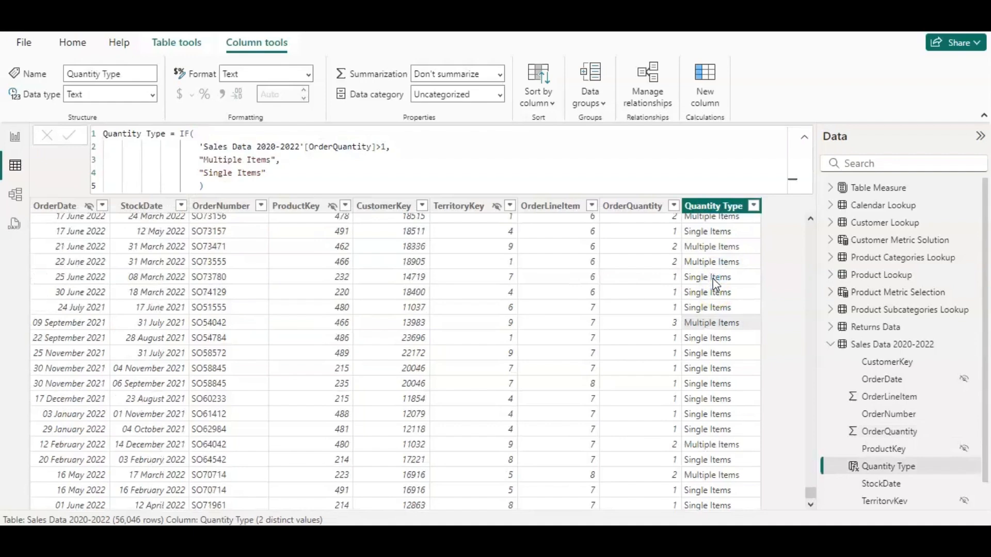
pyautogui.press('Up')
pyautogui.press('Left')
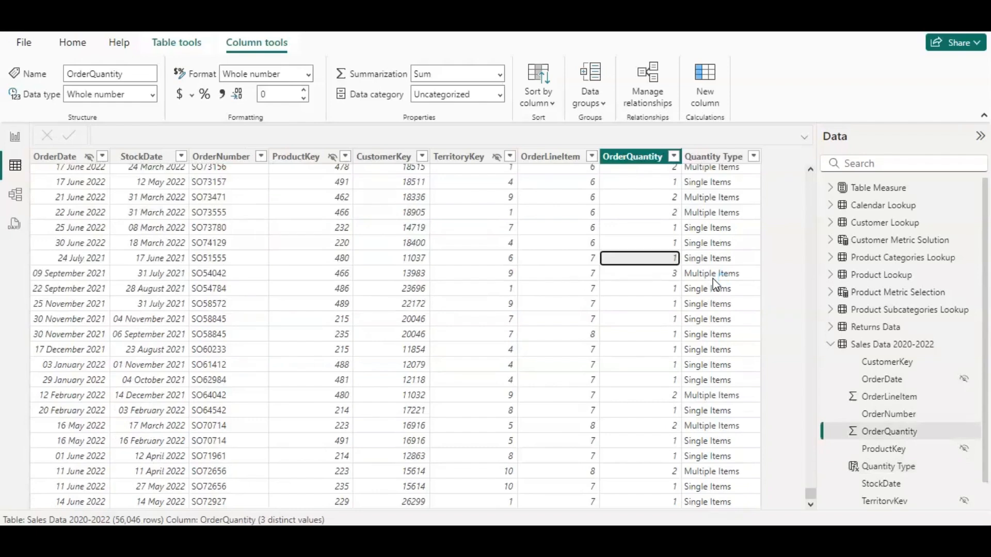
pyautogui.press('Right')
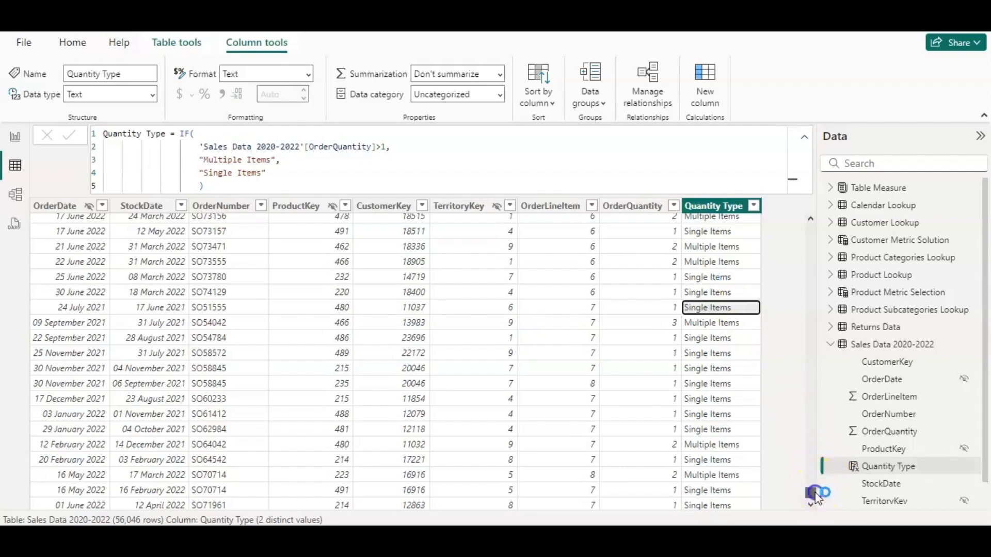
# Add another calculated column to the Sales Data 2020-2022 table.
pyautogui.moveTo(816, 496); pyautogui.dragTo(809, 205)
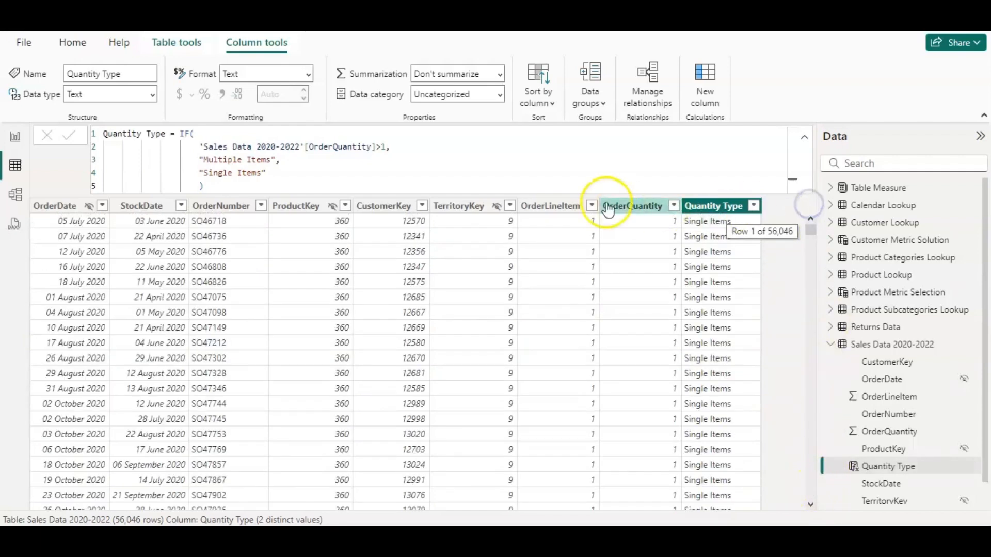
pyautogui.click(633, 206)
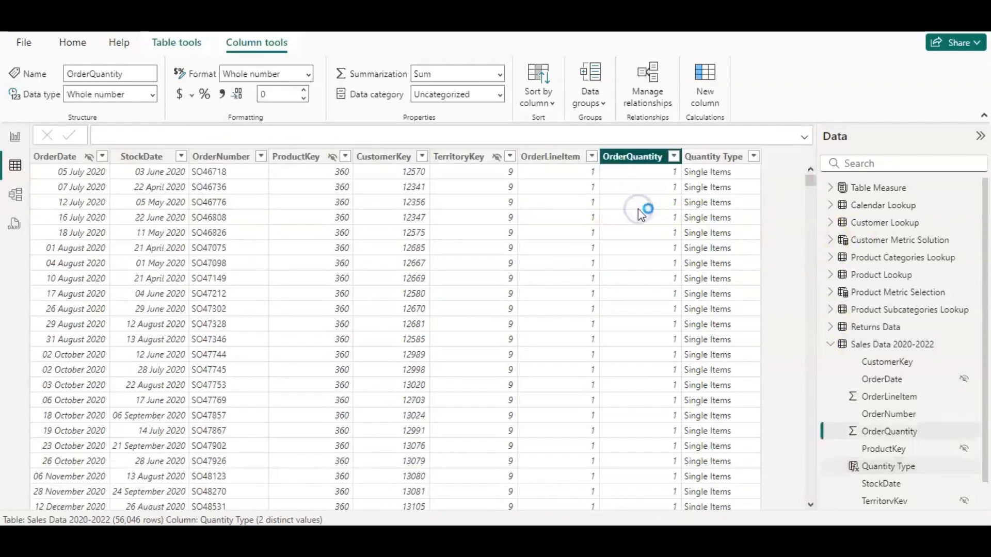
pyautogui.rightClick(628, 156)
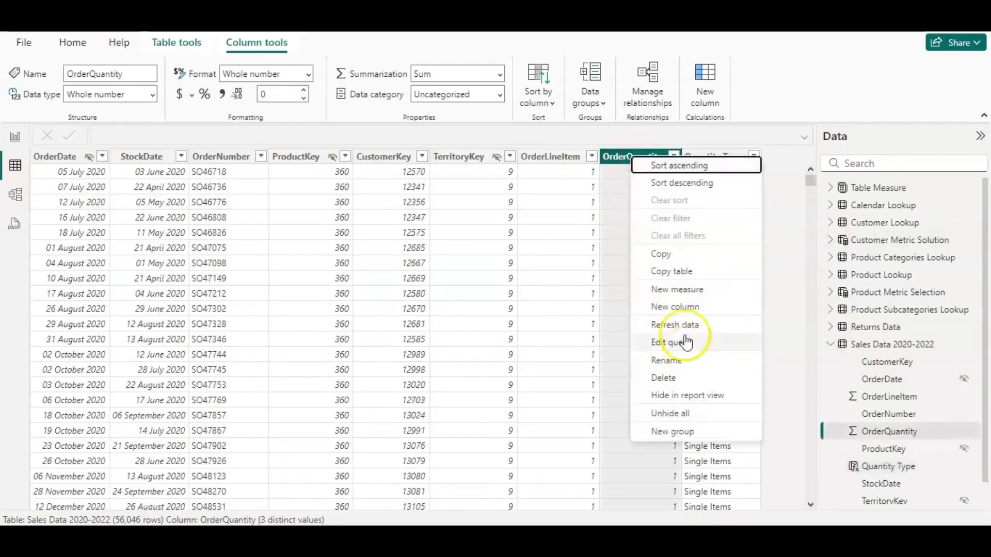
pyautogui.click(674, 307)
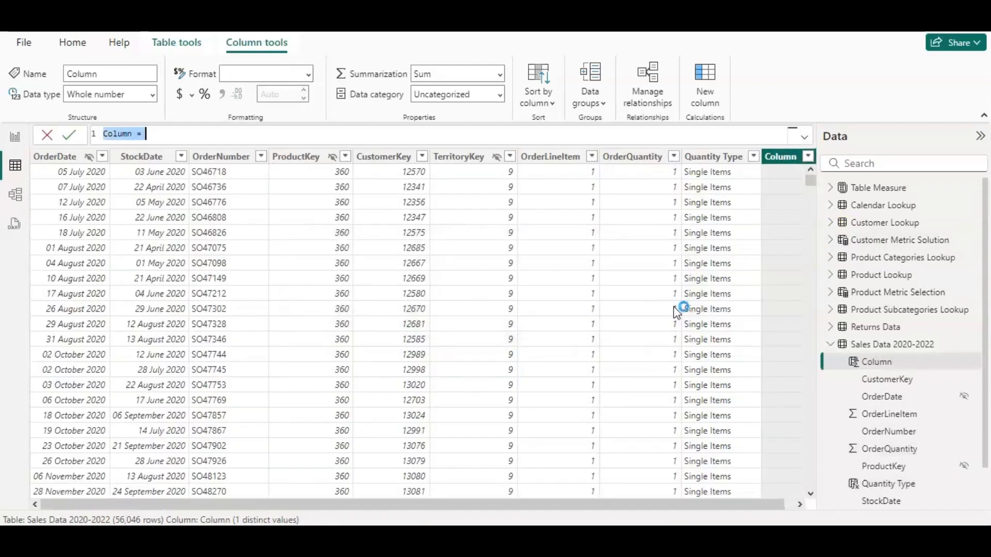
# Define the new column as SUM('Sales Data 2020-2022'[OrderQuantity]) and commit the formula.
pyautogui.click(143, 134)
pyautogui.write('SUM')
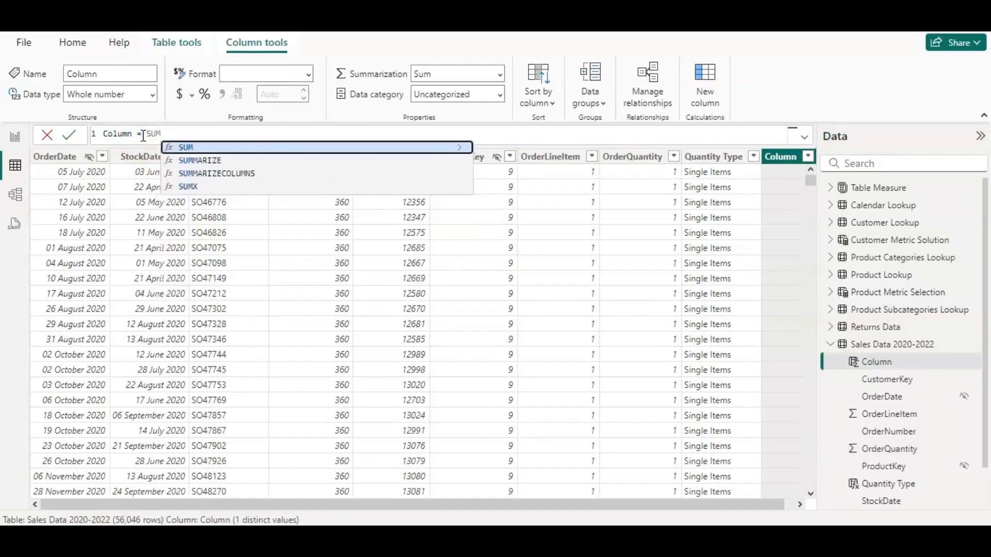
pyautogui.write('(')
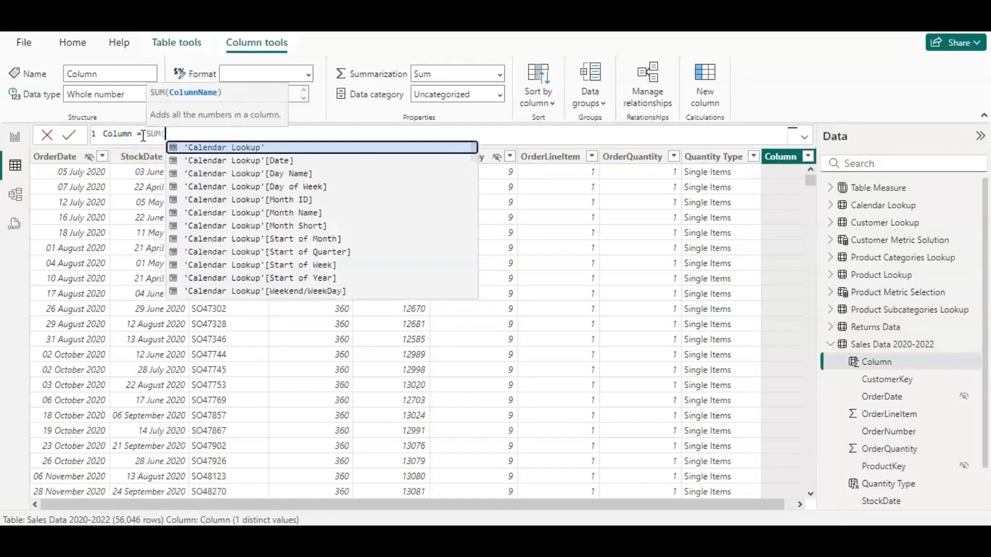
pyautogui.write('sa')
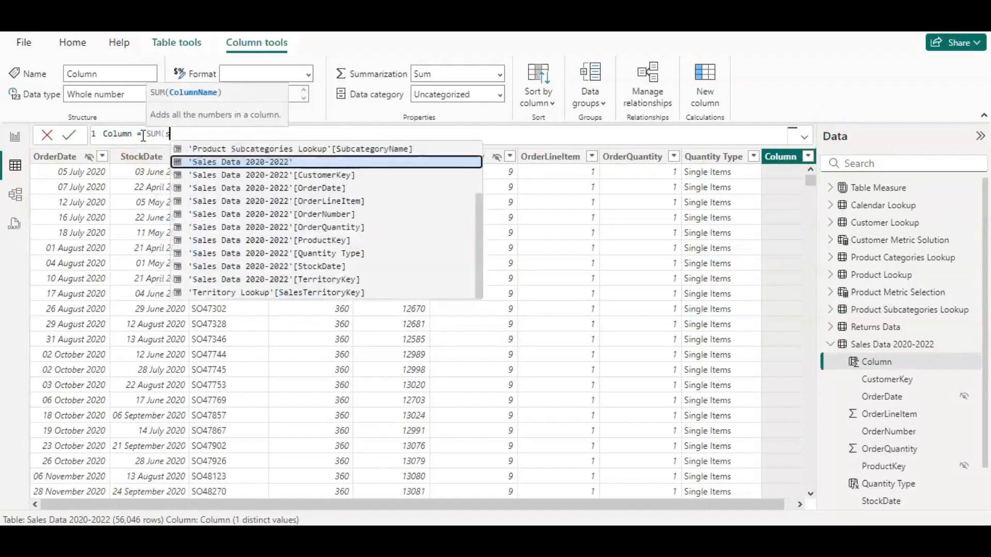
pyautogui.press('Down')
pyautogui.press('Down')
pyautogui.press('Down')
pyautogui.press('Down')
pyautogui.press('Down')
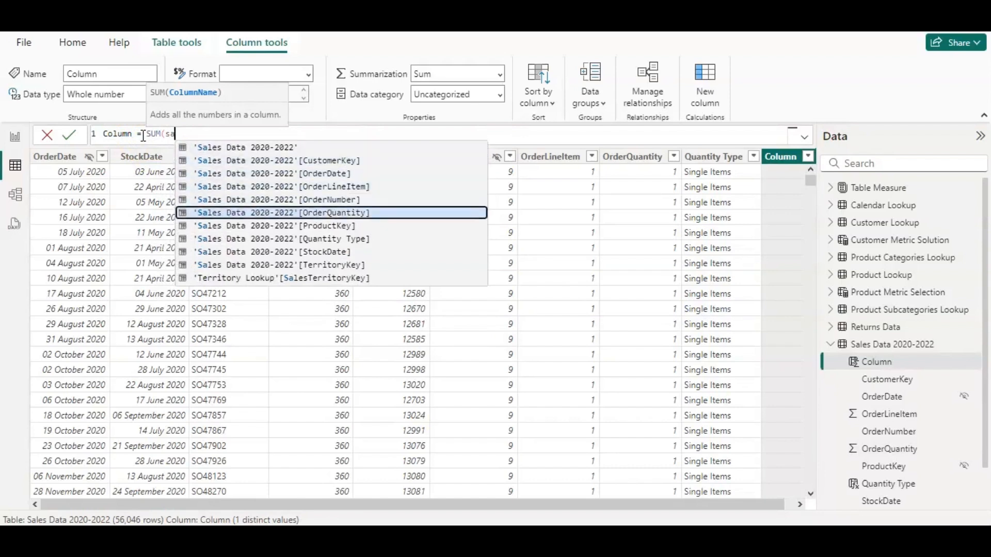
pyautogui.press('Tab')
pyautogui.write(')')
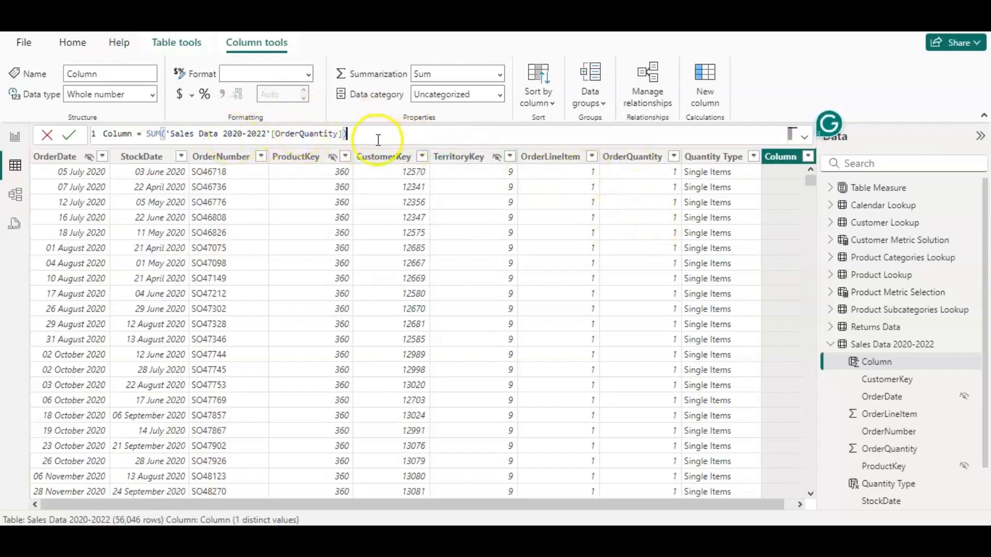
pyautogui.press('Return')
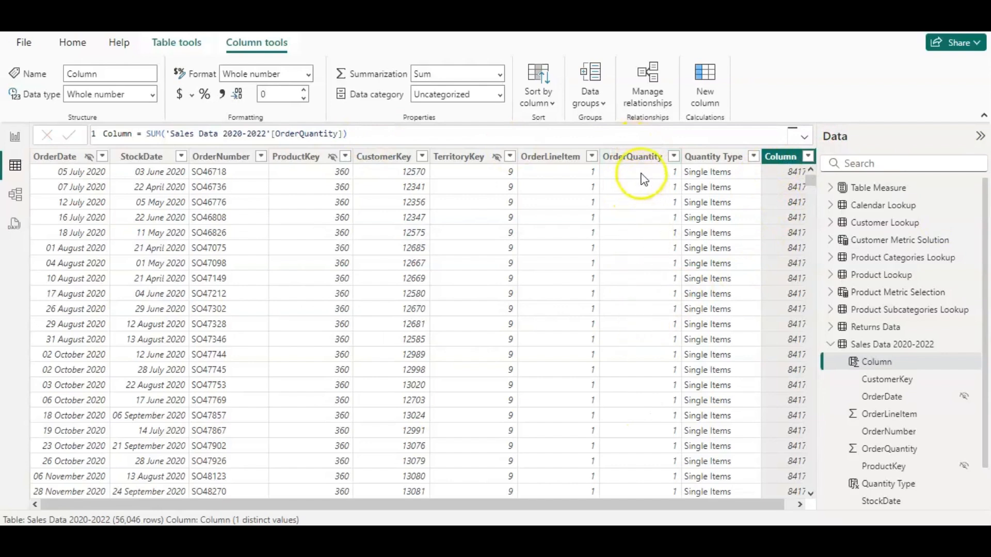
# Compare the SUM column with OrderQuantity and Quantity Type across individual rows, in the first rows and near the table's end.
pyautogui.click(788, 189)
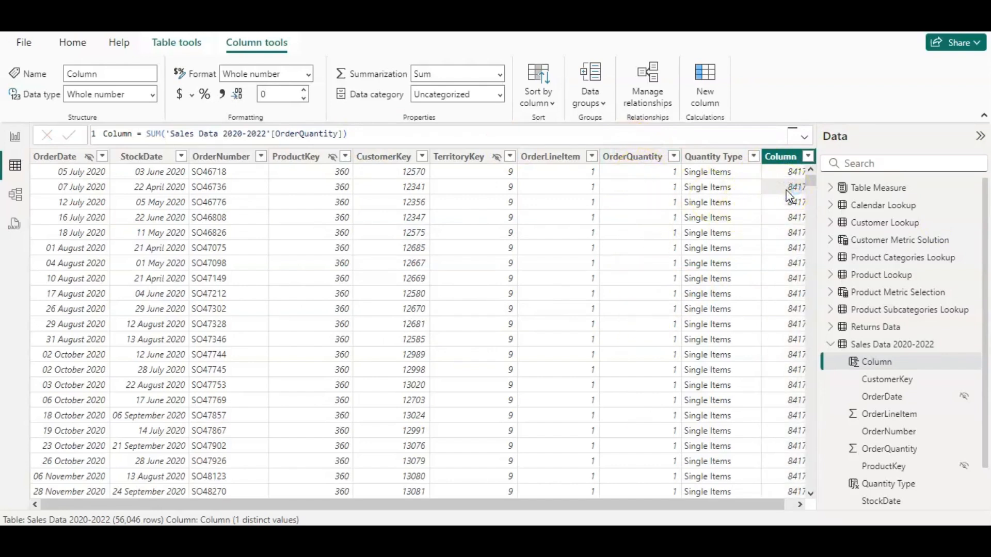
pyautogui.click(787, 196)
pyautogui.moveTo(812, 187); pyautogui.dragTo(812, 485)
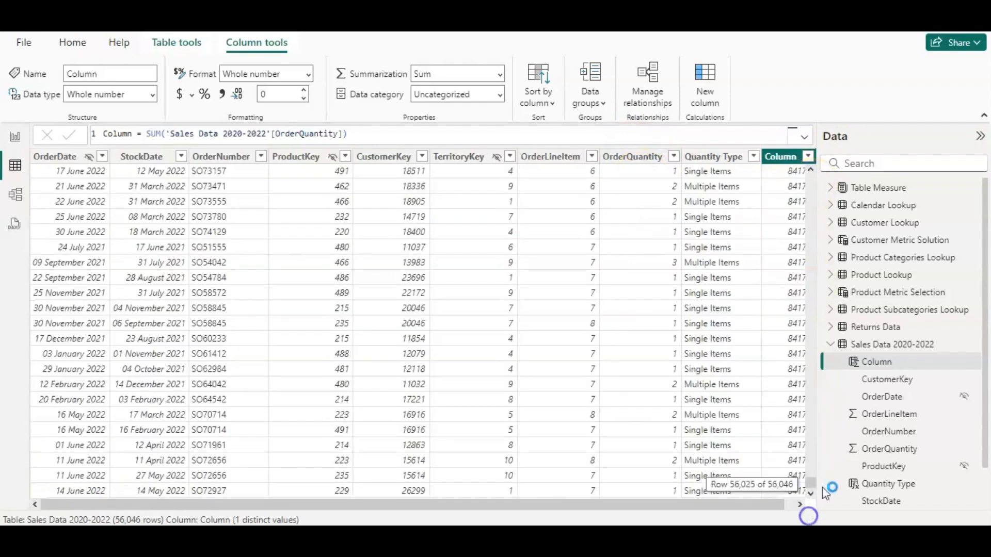
pyautogui.click(749, 373)
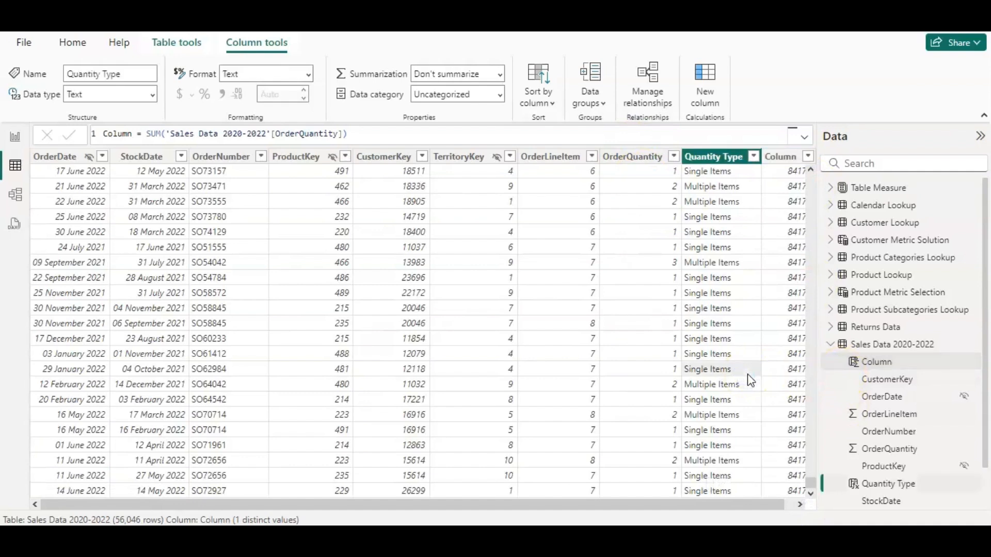
pyautogui.press('Left')
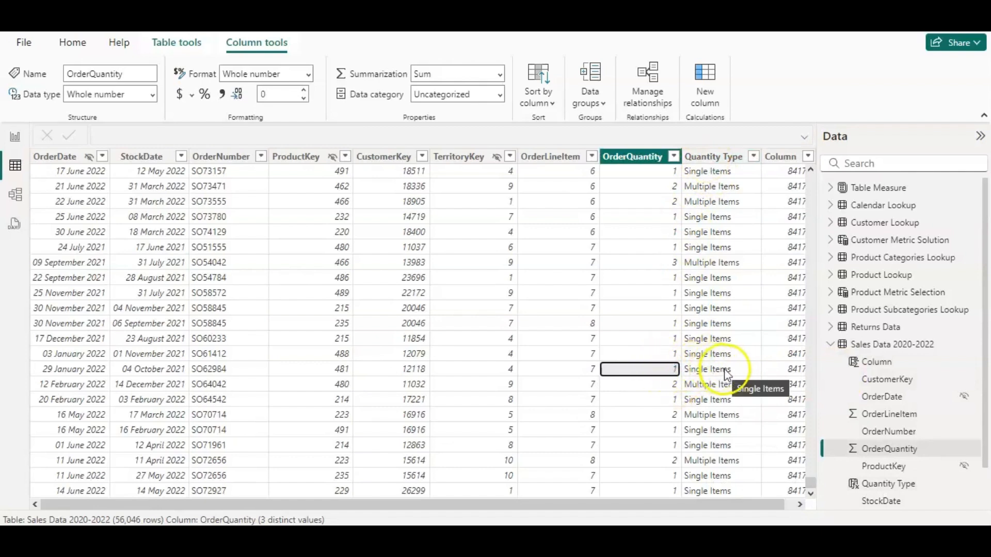
pyautogui.click(656, 390)
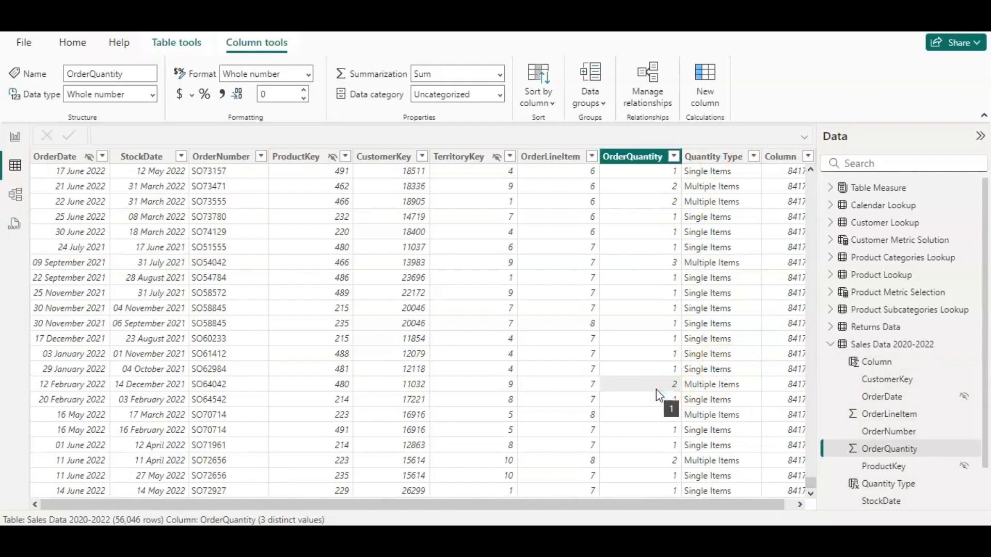
pyautogui.click(711, 386)
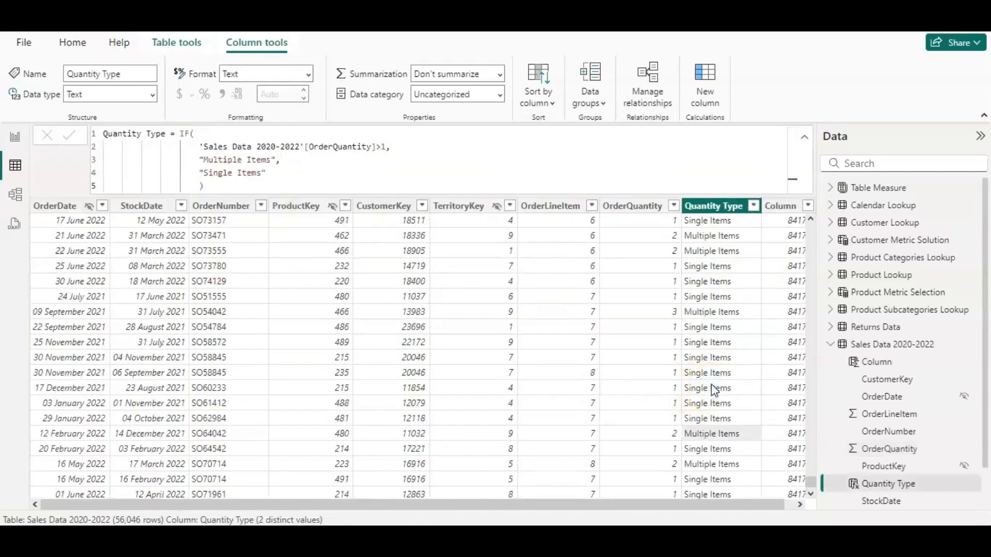
pyautogui.click(778, 386)
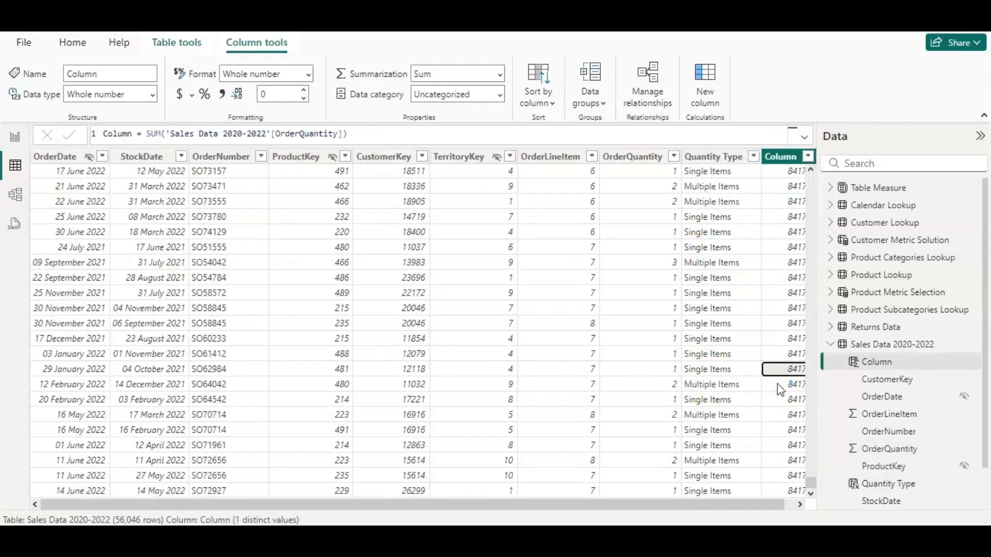
pyautogui.click(777, 355)
pyautogui.press('Down')
pyautogui.press('Down')
# Delete the calculated column that sums OrderQuantity and confirm its removal.
pyautogui.click(779, 157)
pyautogui.rightClick(779, 162)
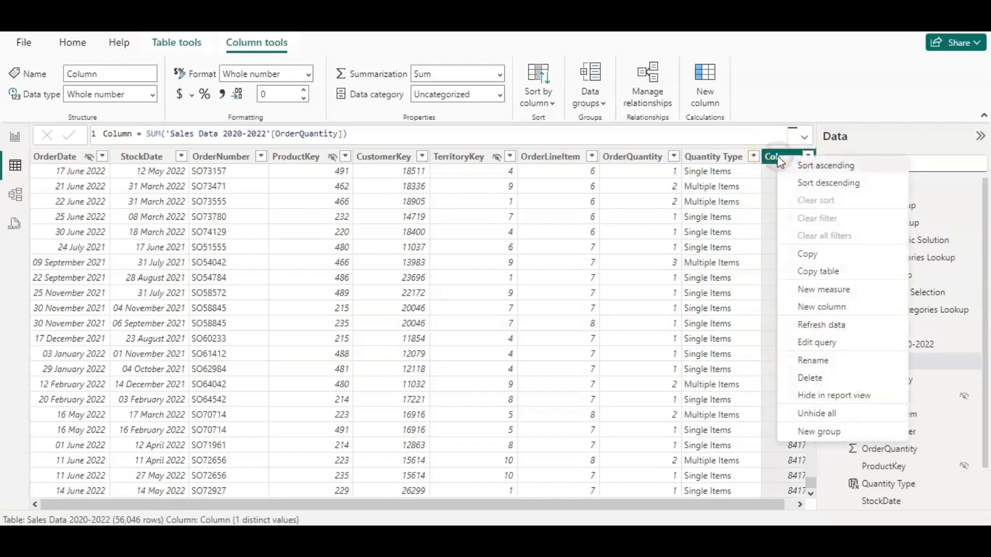
pyautogui.click(809, 377)
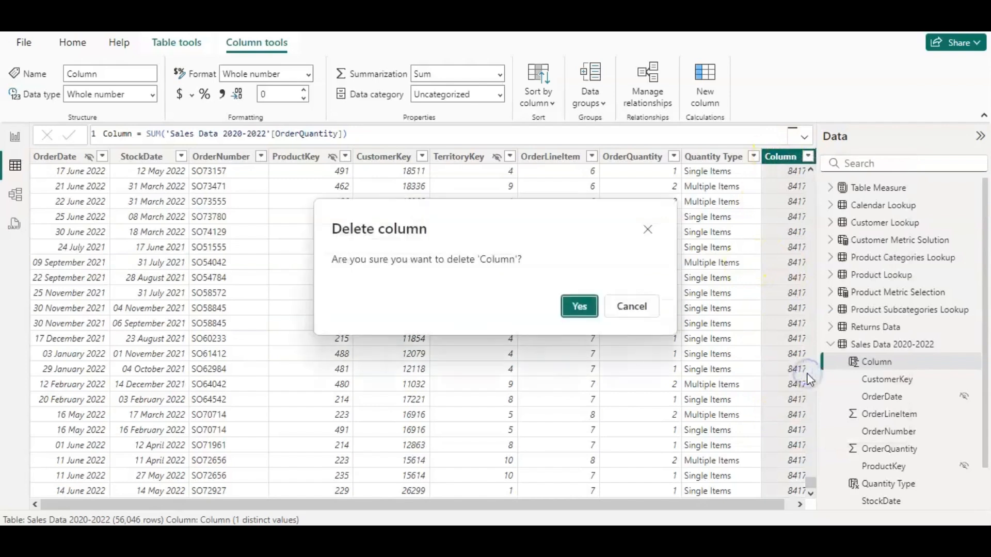
pyautogui.click(588, 308)
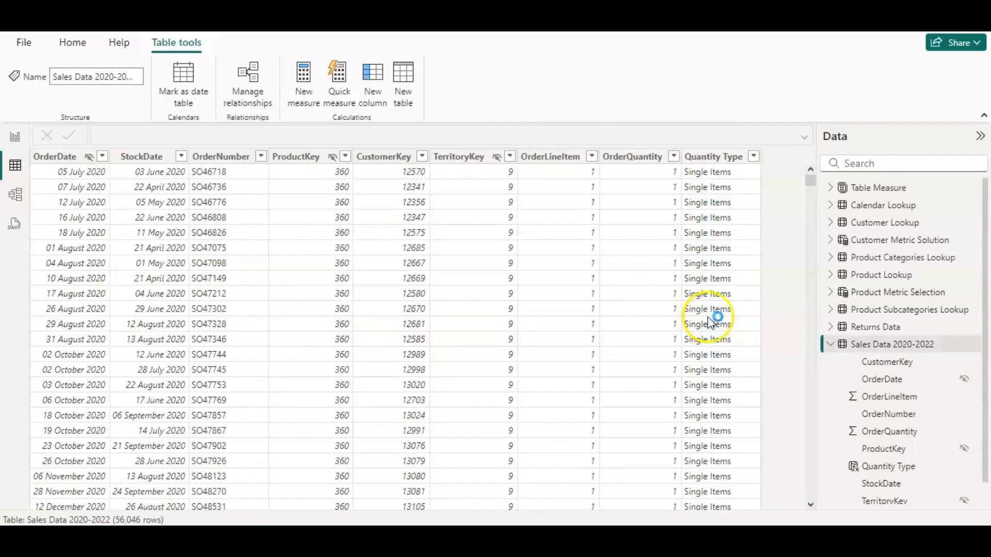
pyautogui.click(677, 309)
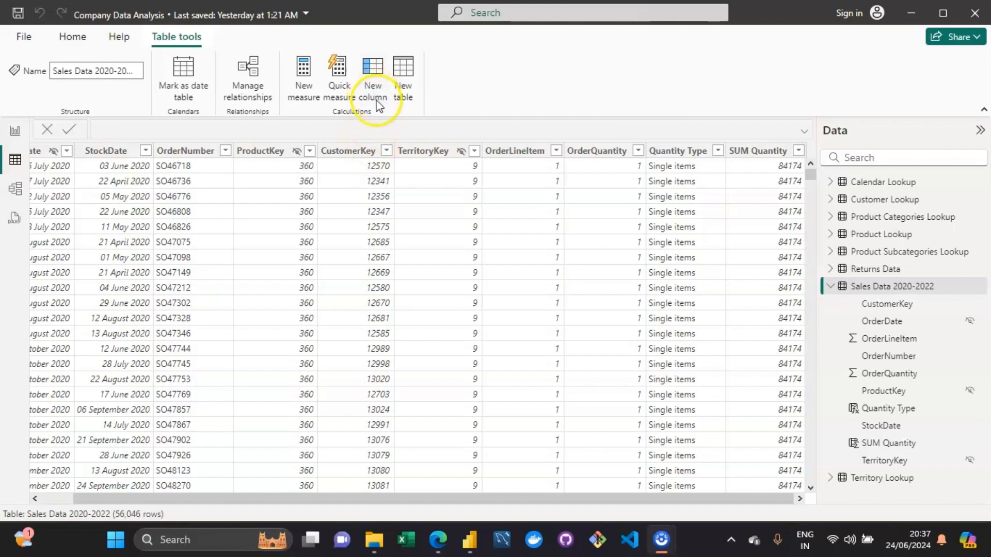
pyautogui.click(374, 78)
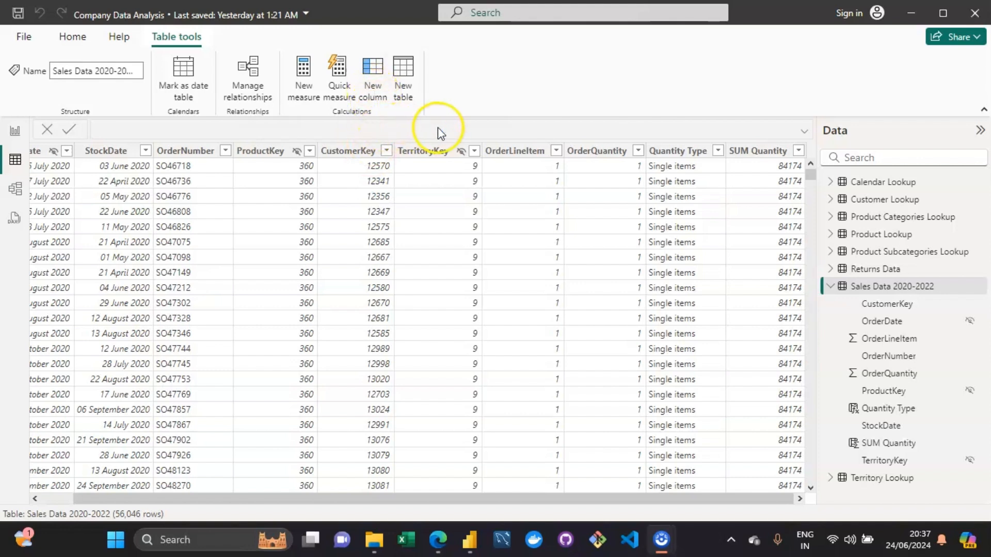
pyautogui.click(491, 152)
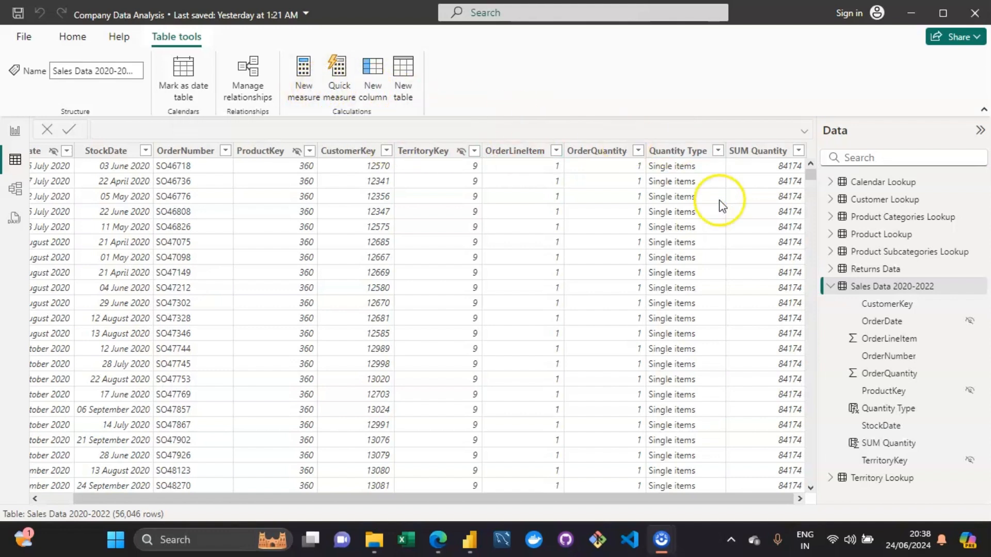
# Delete the SUM Quantity calculated column from Sales Data 2020-2022 and confirm its removal.
pyautogui.moveTo(456, 498); pyautogui.dragTo(485, 497)
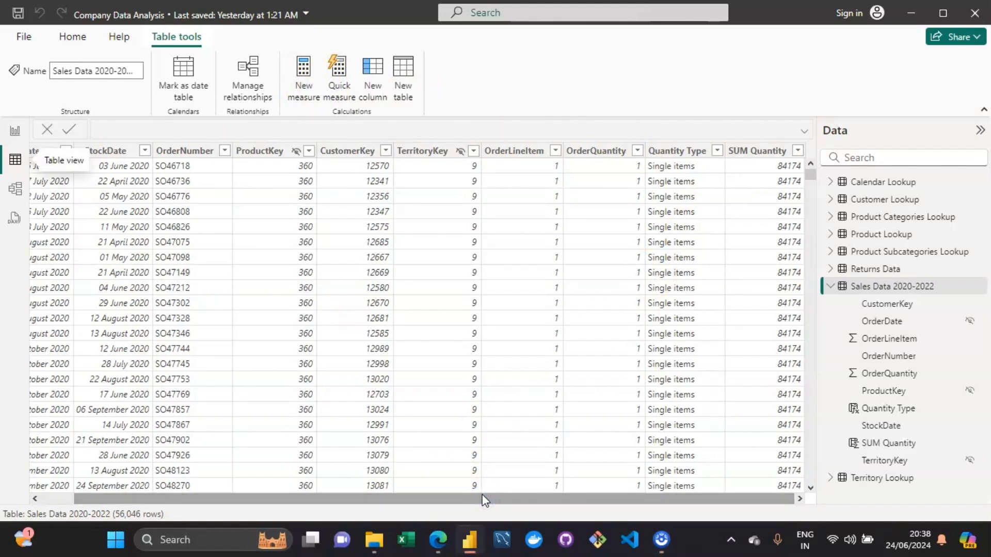
pyautogui.click(728, 155)
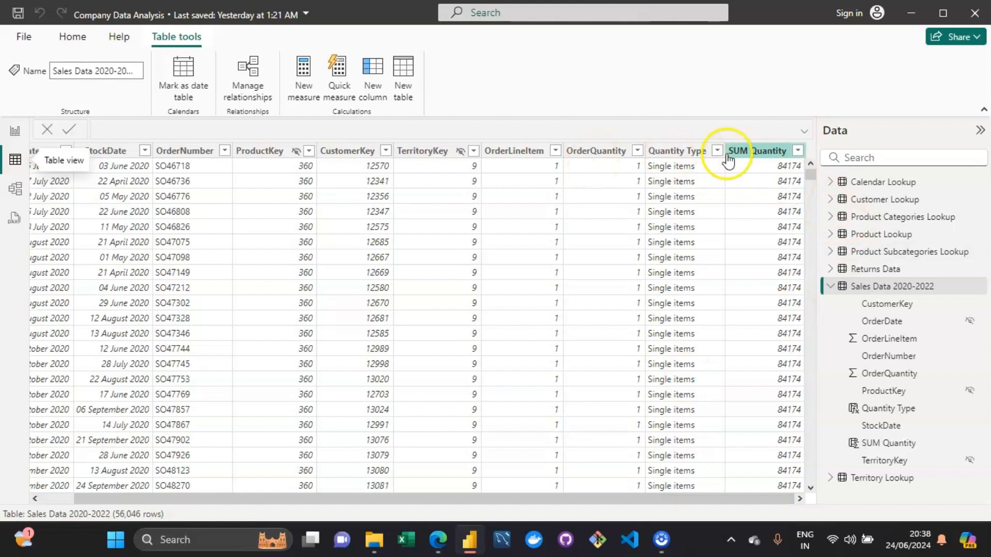
pyautogui.click(757, 166)
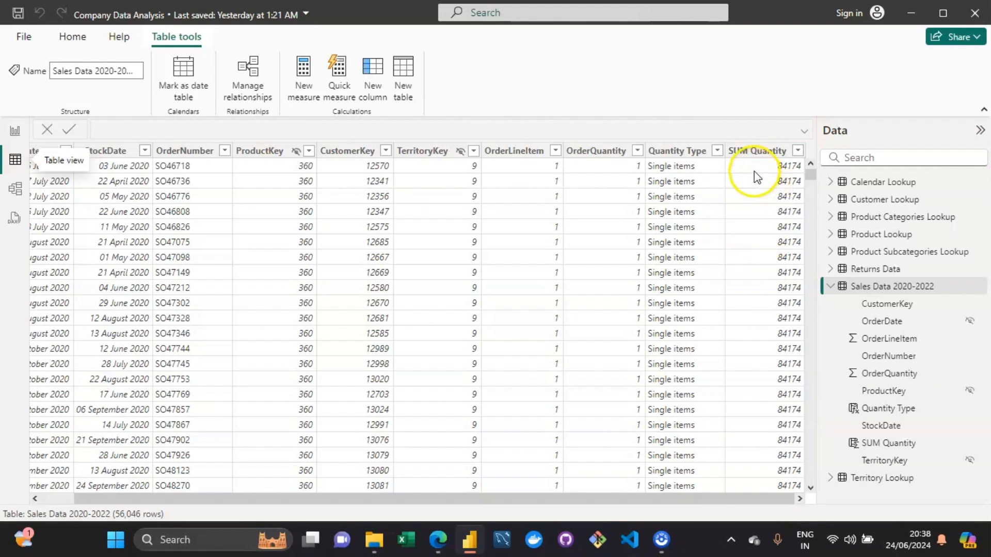
pyautogui.click(745, 155)
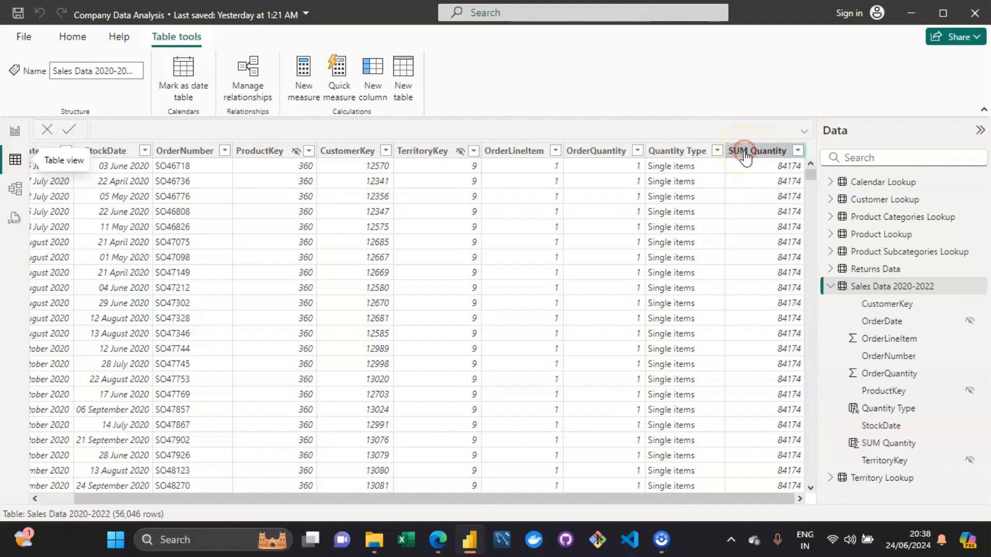
pyautogui.rightClick(746, 154)
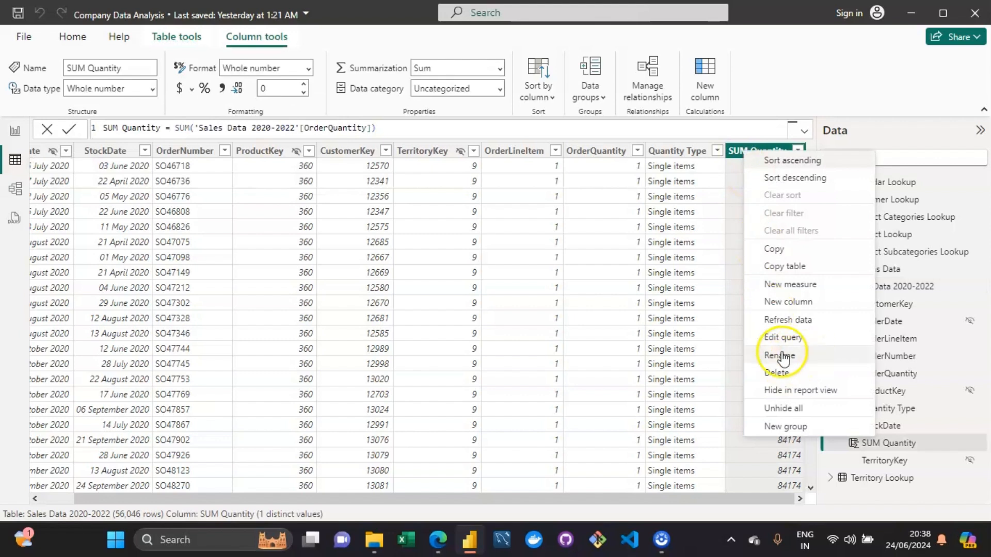
pyautogui.click(778, 377)
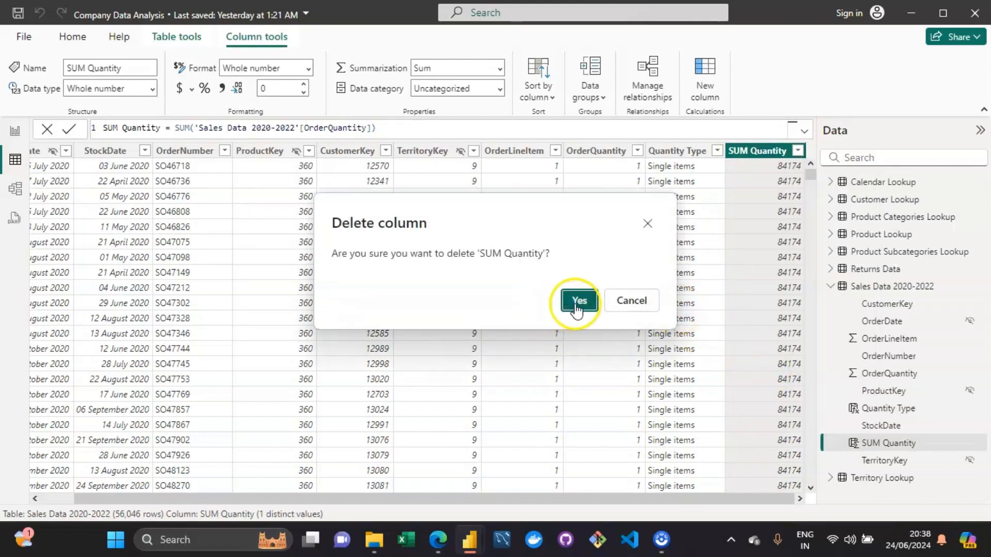
pyautogui.click(577, 302)
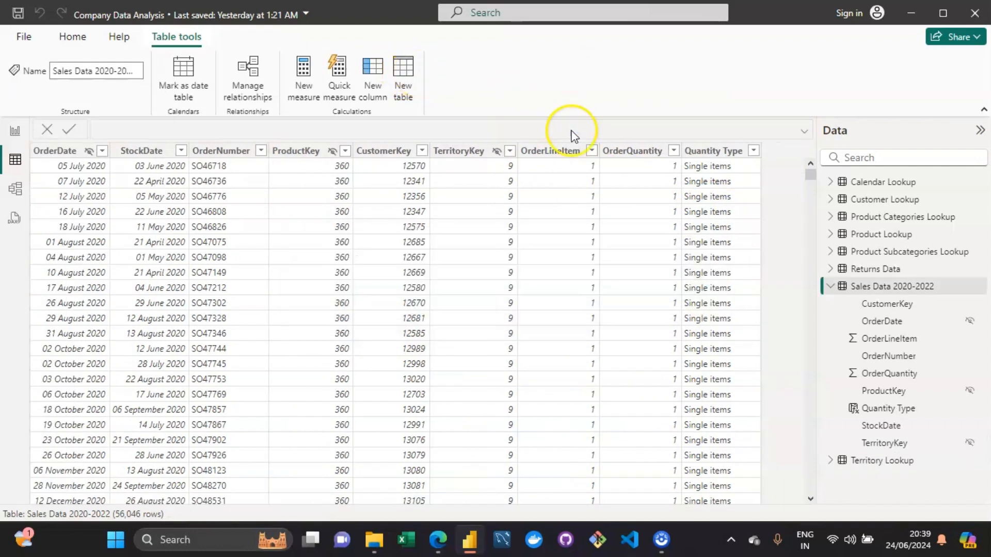
# Examine the default summarization options available for the OrderQuantity column.
pyautogui.click(647, 153)
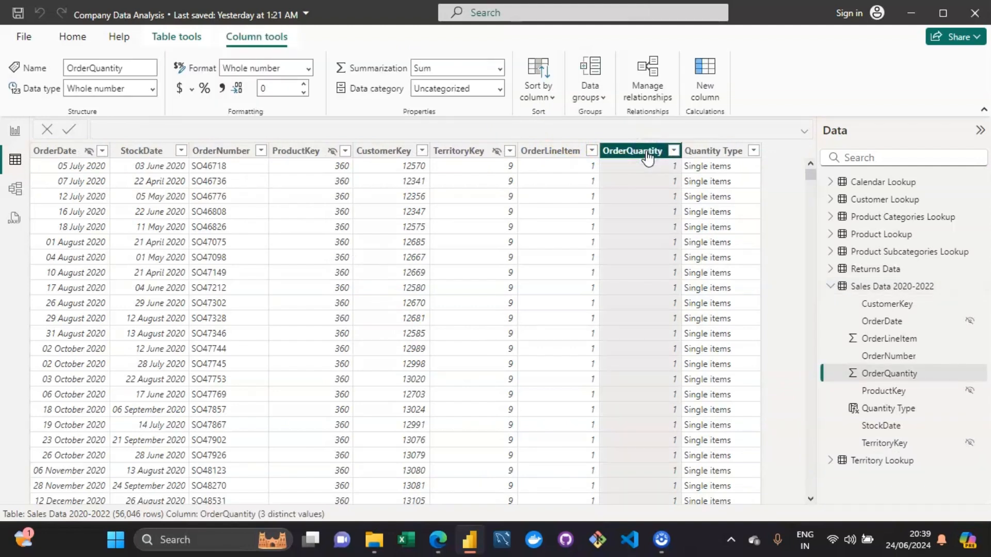
pyautogui.click(500, 72)
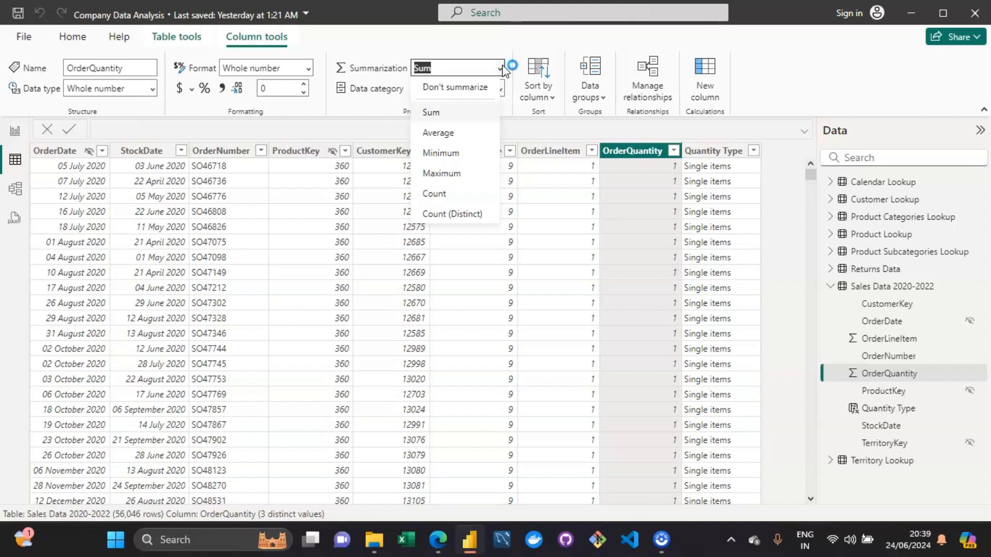
pyautogui.click(676, 250)
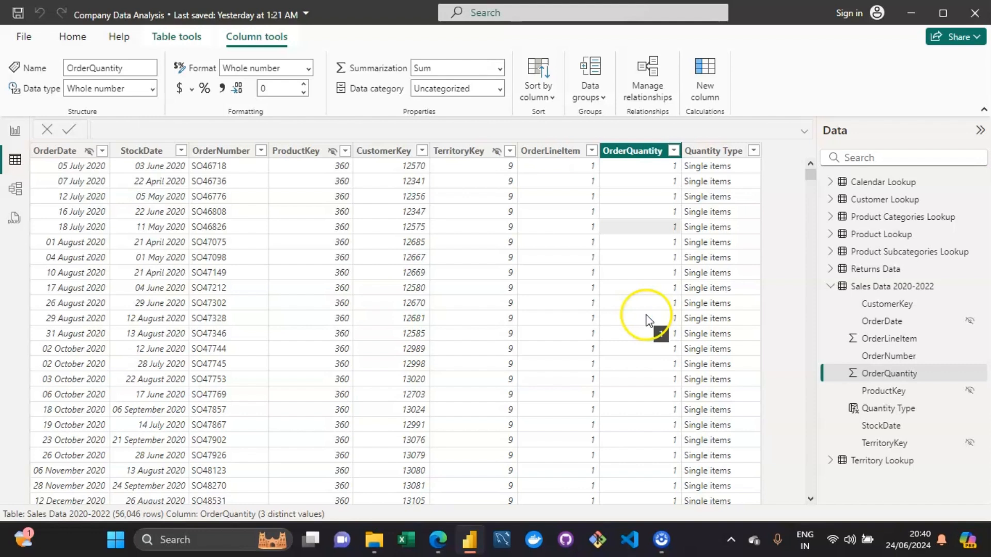
# Switch to the report canvas and drill the matrix up to the Start of Year level.
pyautogui.click(15, 130)
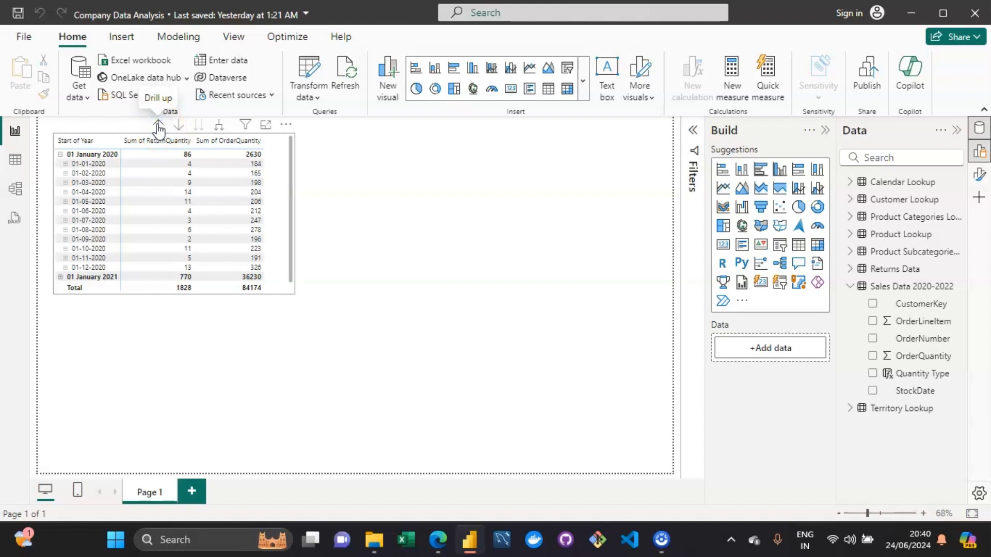
pyautogui.click(158, 125)
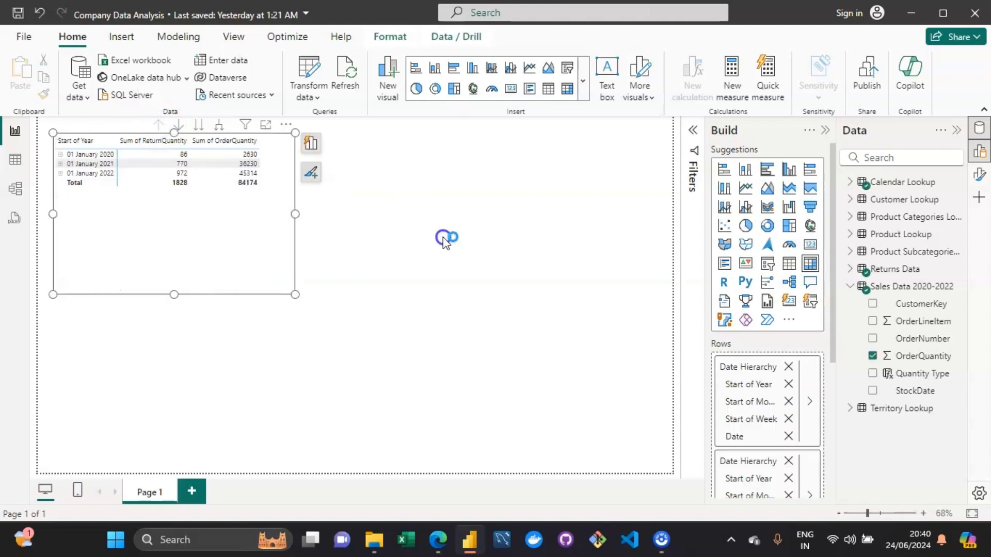
pyautogui.click(444, 240)
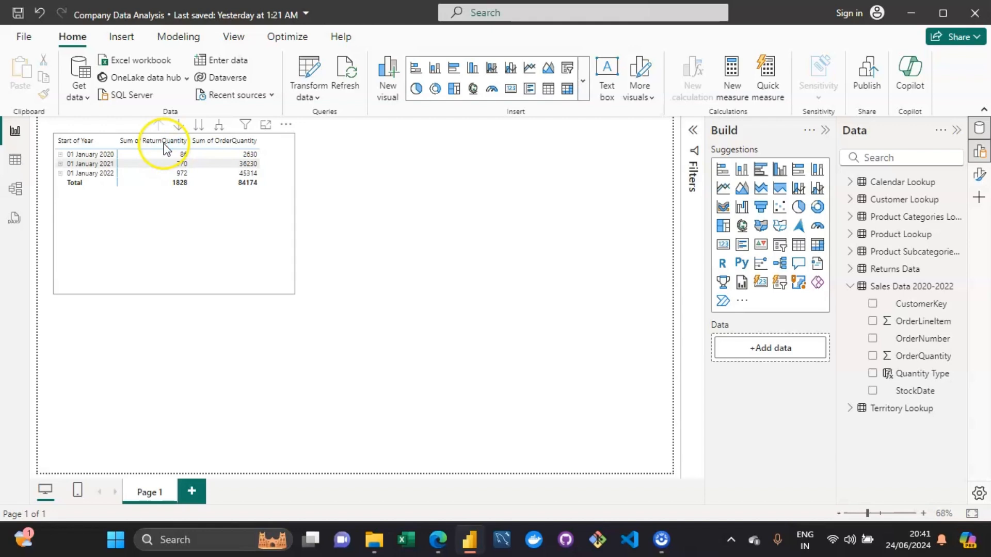
pyautogui.click(254, 243)
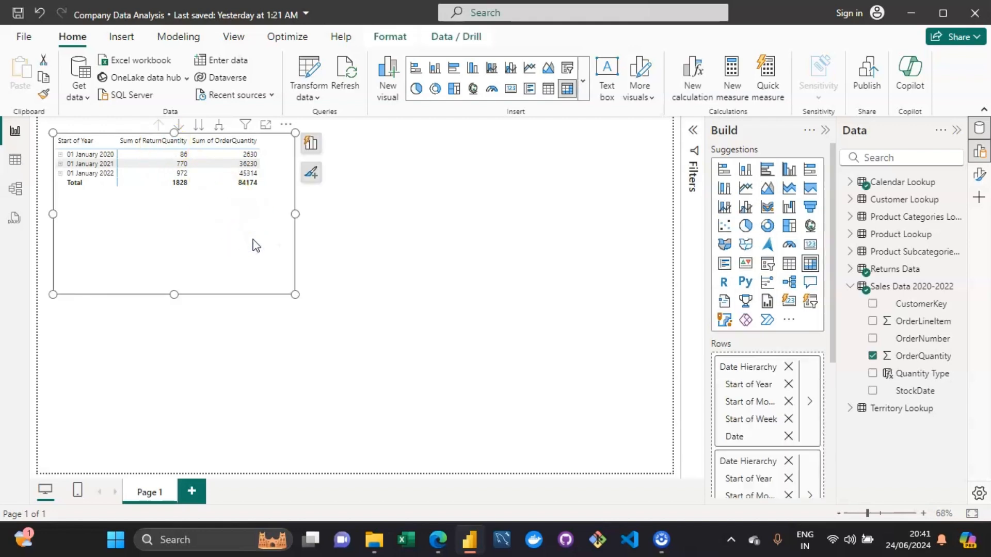
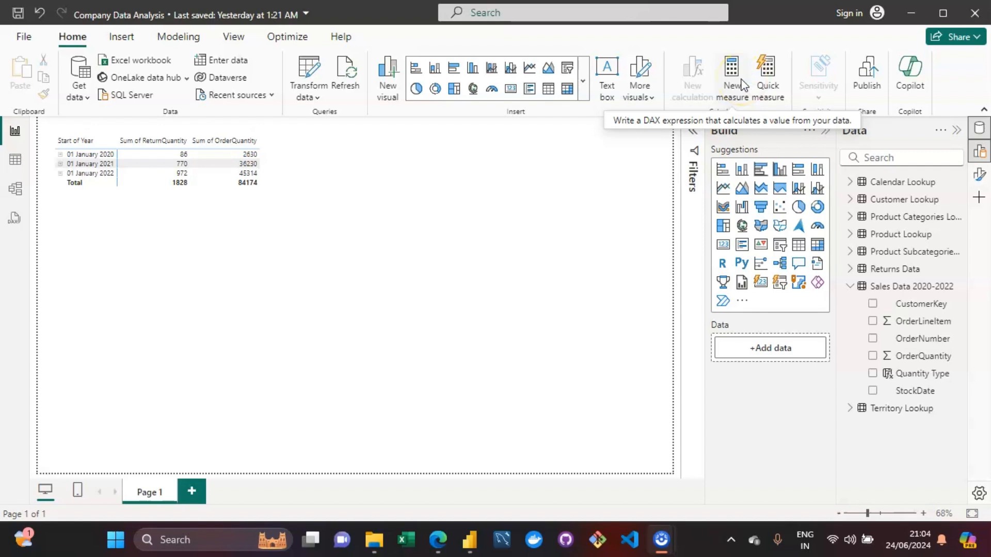
# Sort the matrix by Sum of ReturnQuantity in ascending order.
pyautogui.click(731, 82)
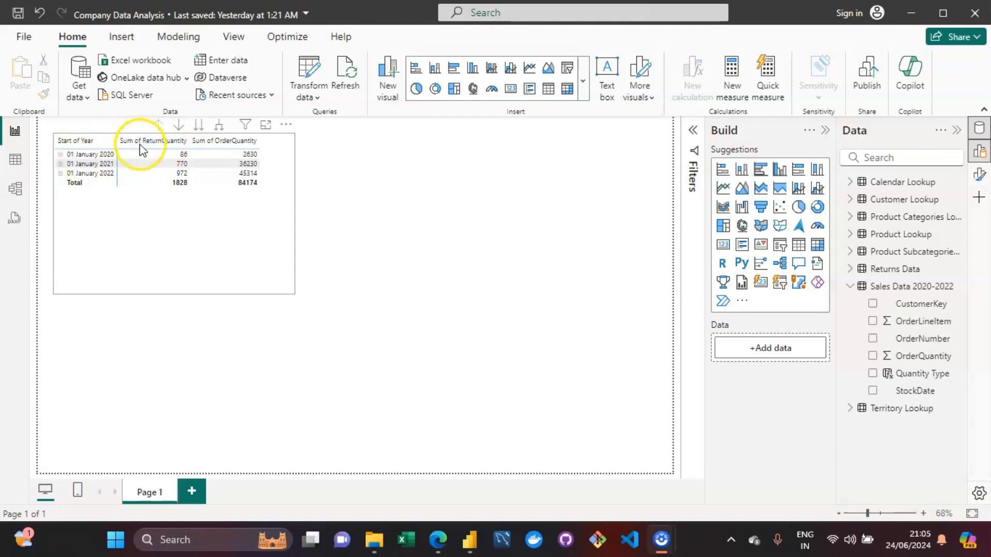
pyautogui.click(176, 140)
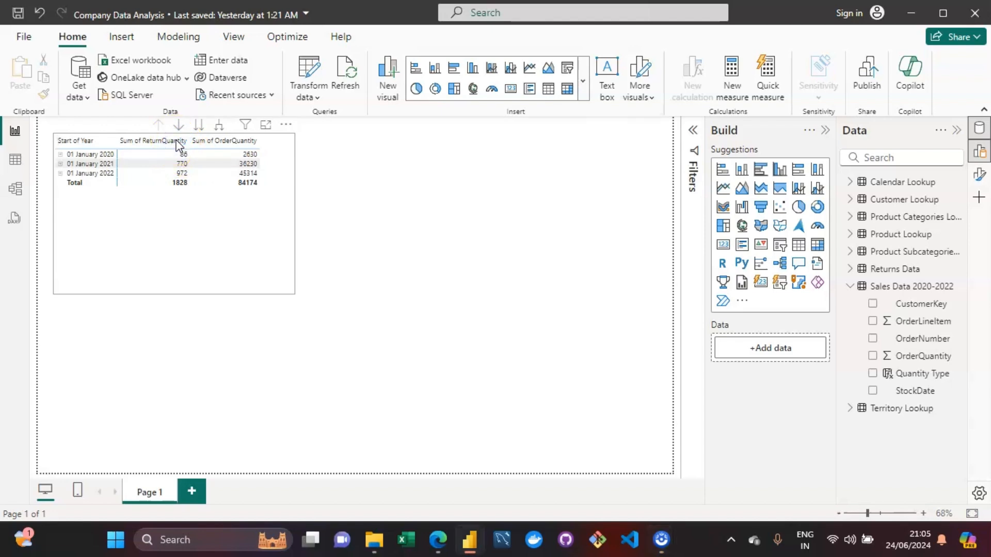
pyautogui.click(180, 141)
pyautogui.click(180, 141)
pyautogui.click(292, 145)
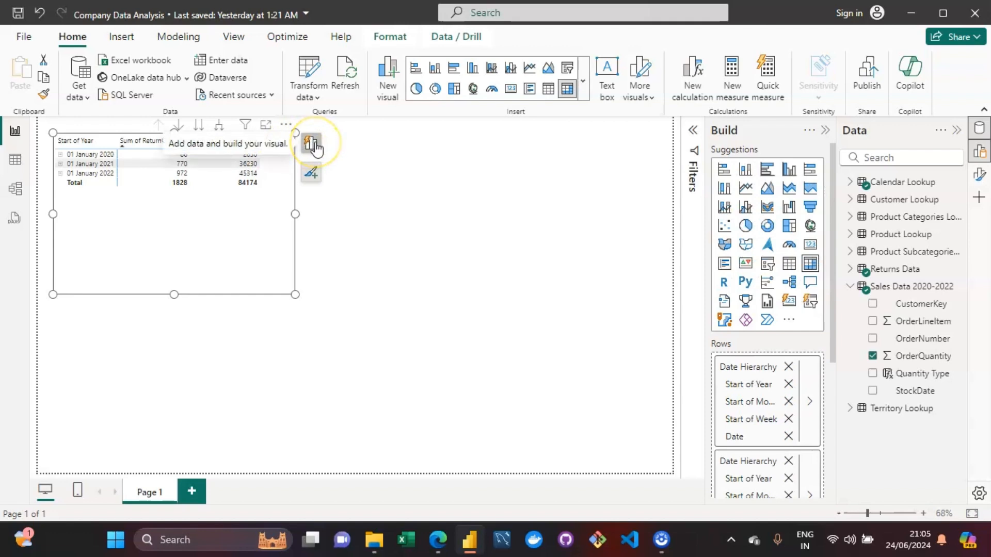
# Examine the matrix's value fields and the aggregation options offered for Sum of ReturnQuantity.
pyautogui.click(315, 143)
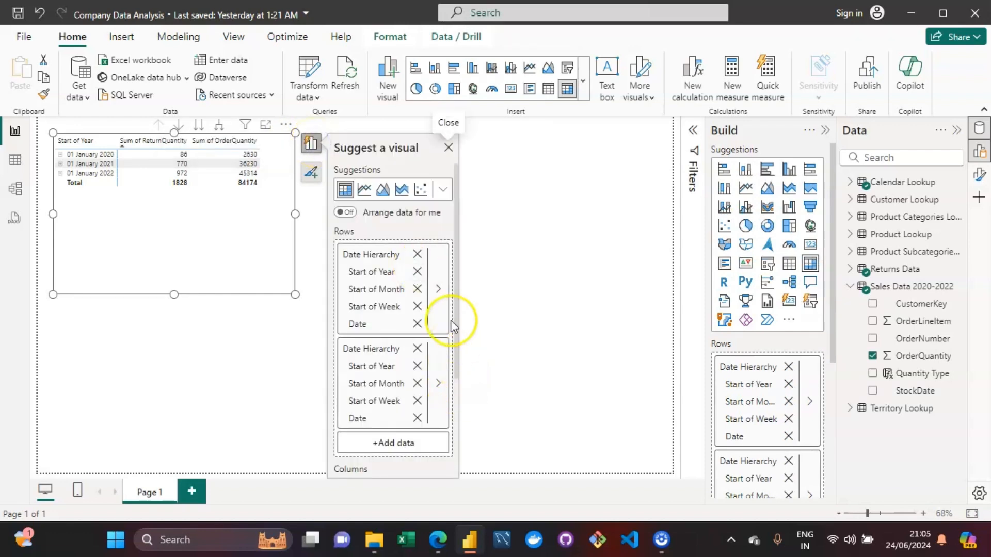
pyautogui.moveTo(458, 250); pyautogui.dragTo(443, 241)
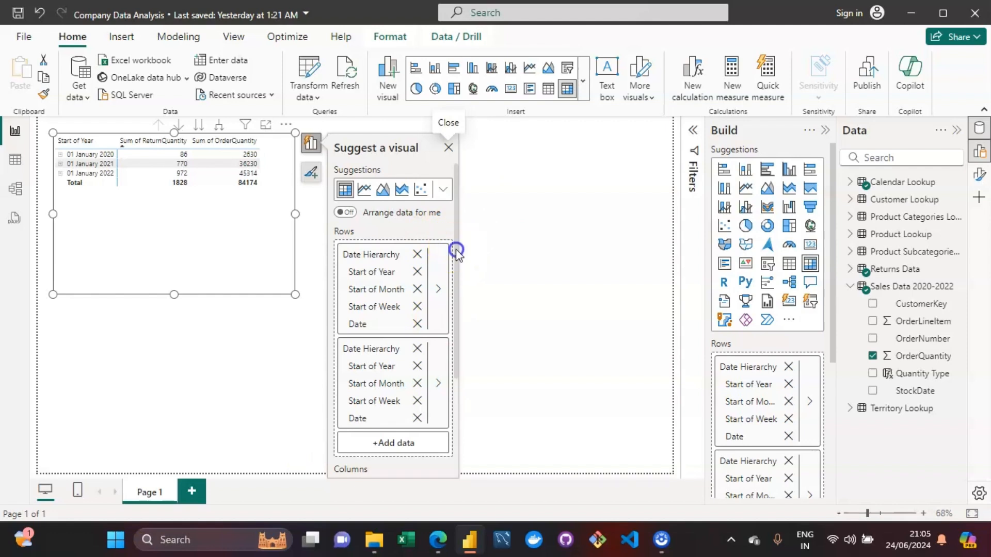
pyautogui.scroll(-3, 449, 361)
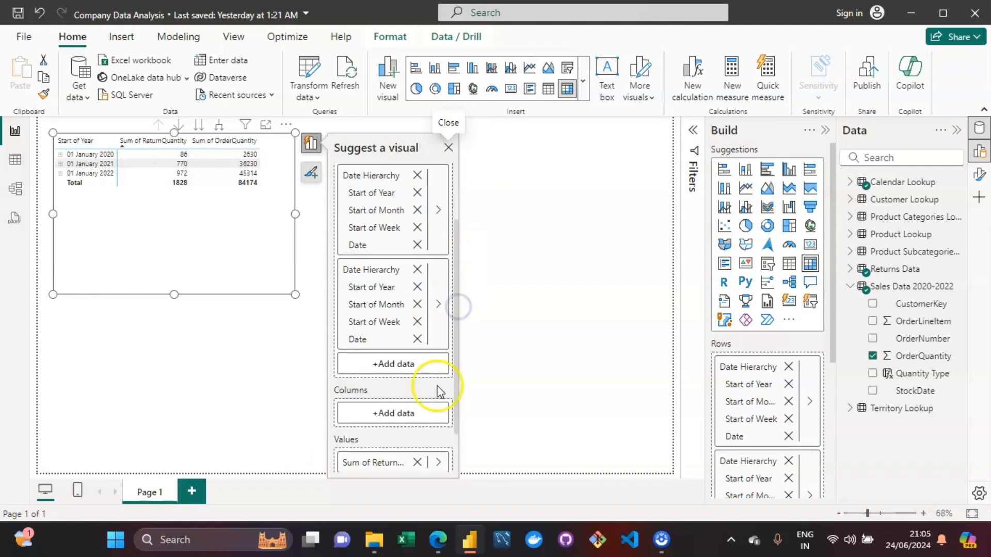
pyautogui.click(456, 429)
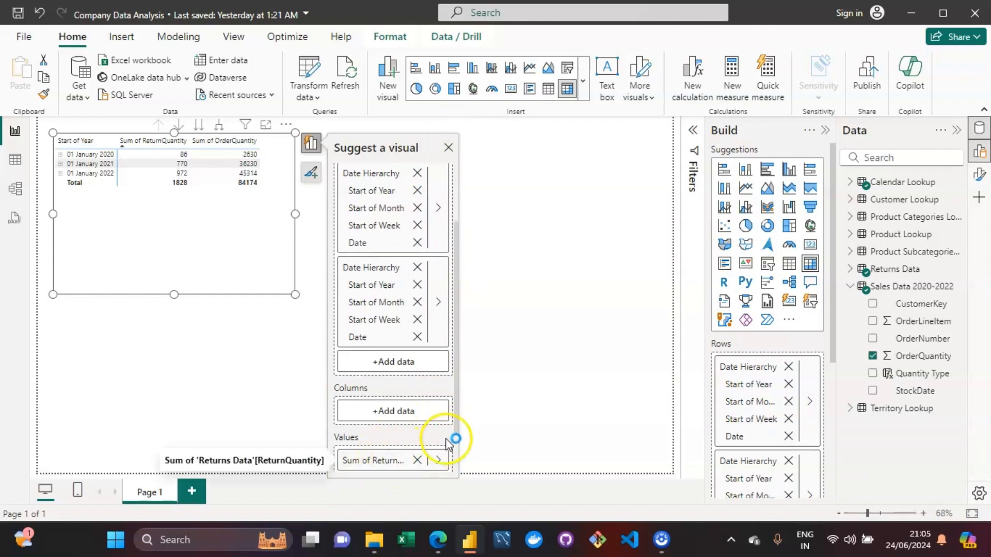
pyautogui.click(456, 448)
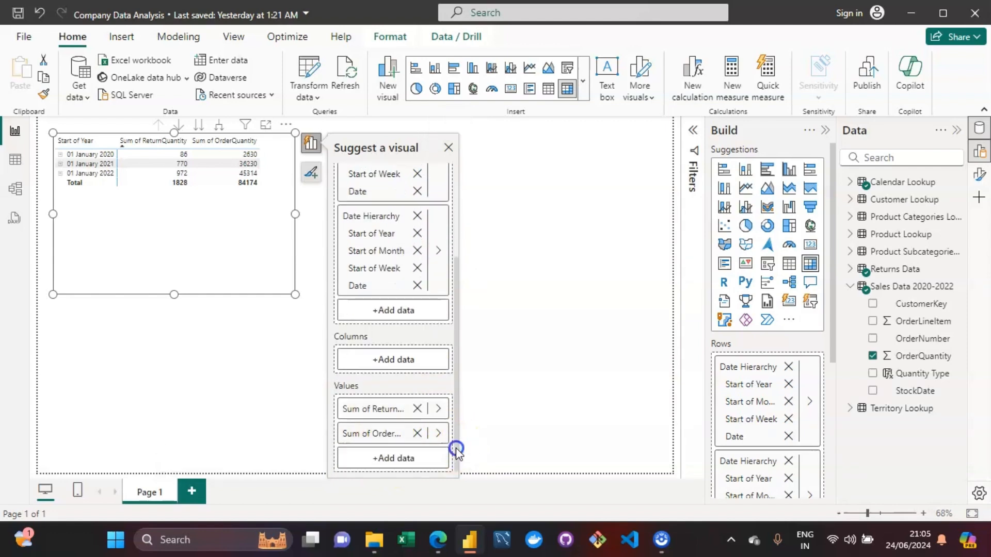
pyautogui.click(443, 411)
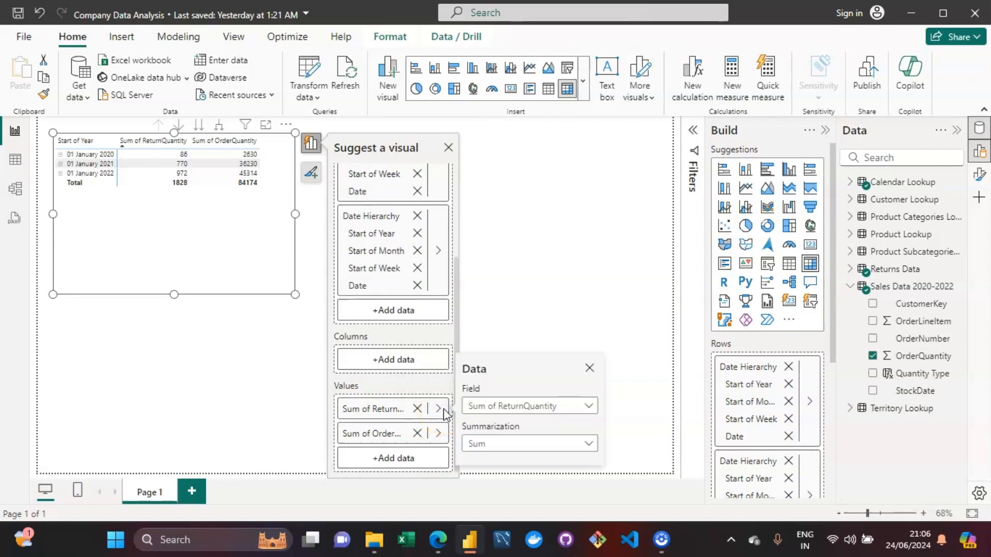
pyautogui.click(438, 408)
pyautogui.click(438, 411)
pyautogui.rightClick(381, 410)
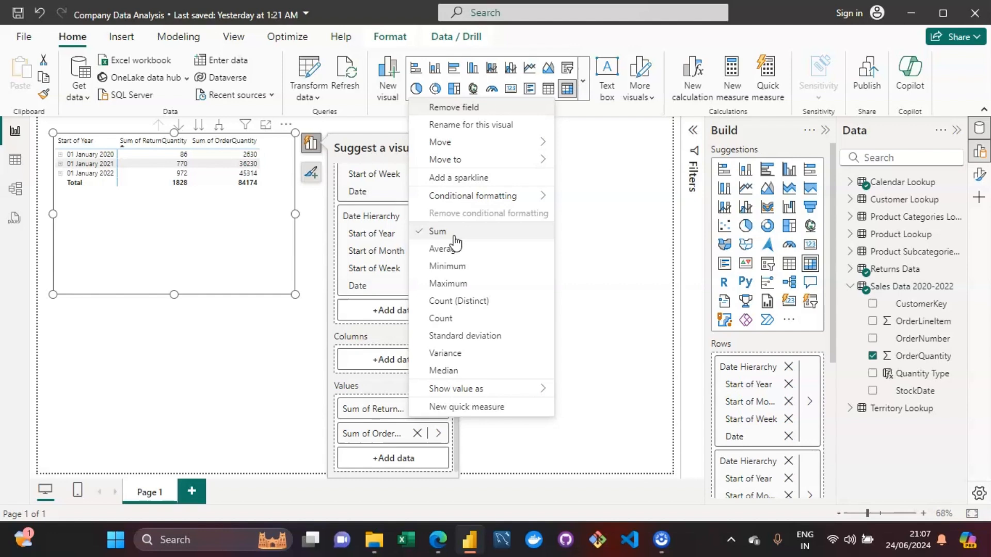
# Create a new measure in the Sales Data 2020-2022 table.
pyautogui.click(891, 290)
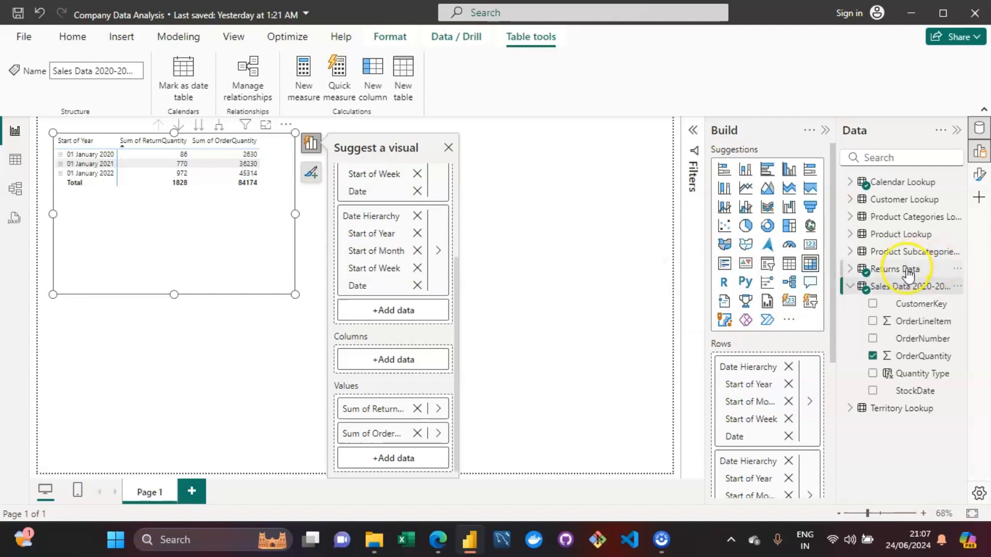
pyautogui.click(908, 270)
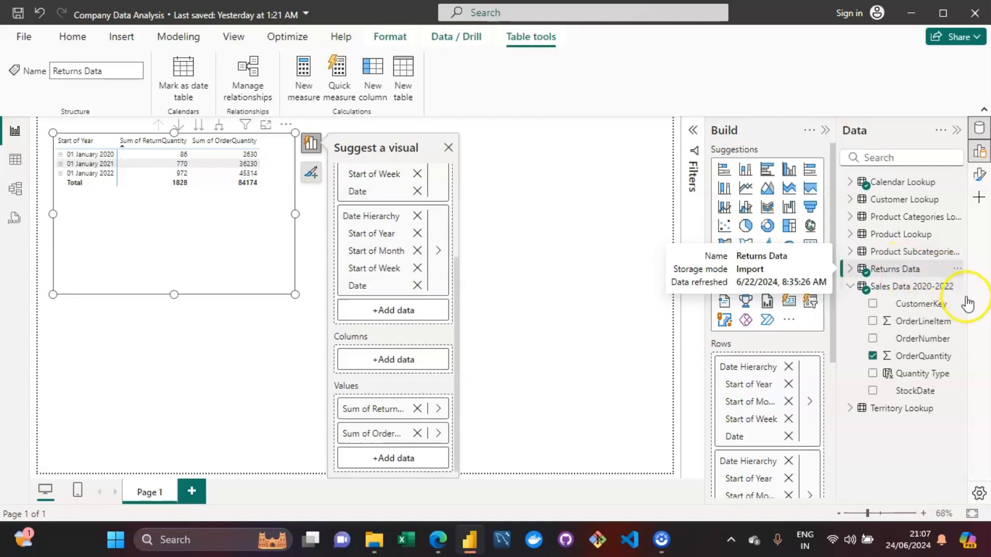
pyautogui.click(906, 288)
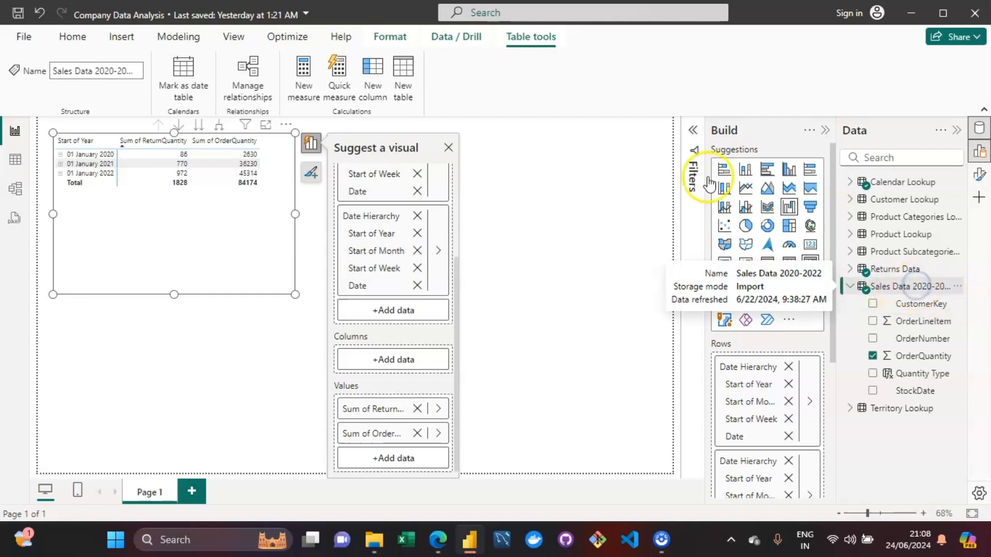
pyautogui.click(302, 83)
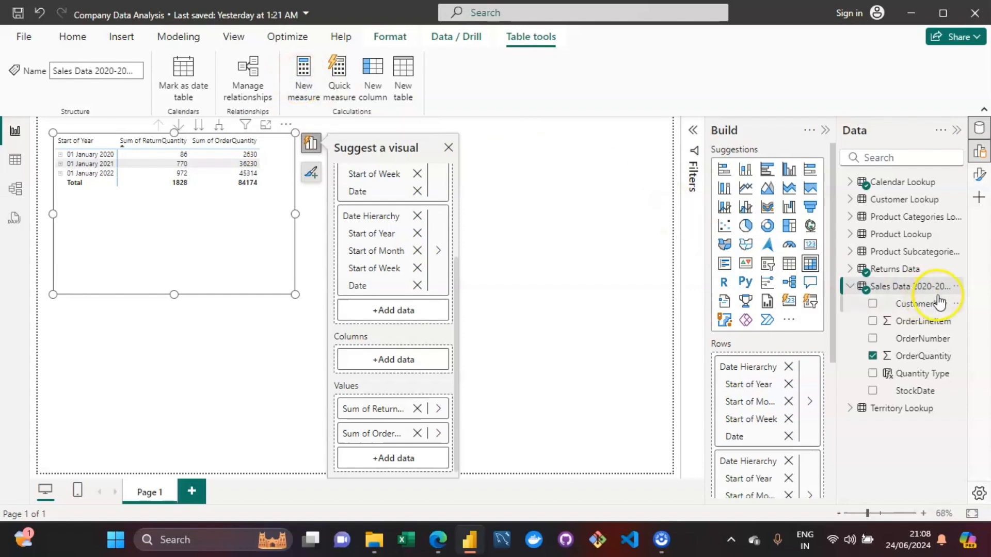
pyautogui.rightClick(899, 288)
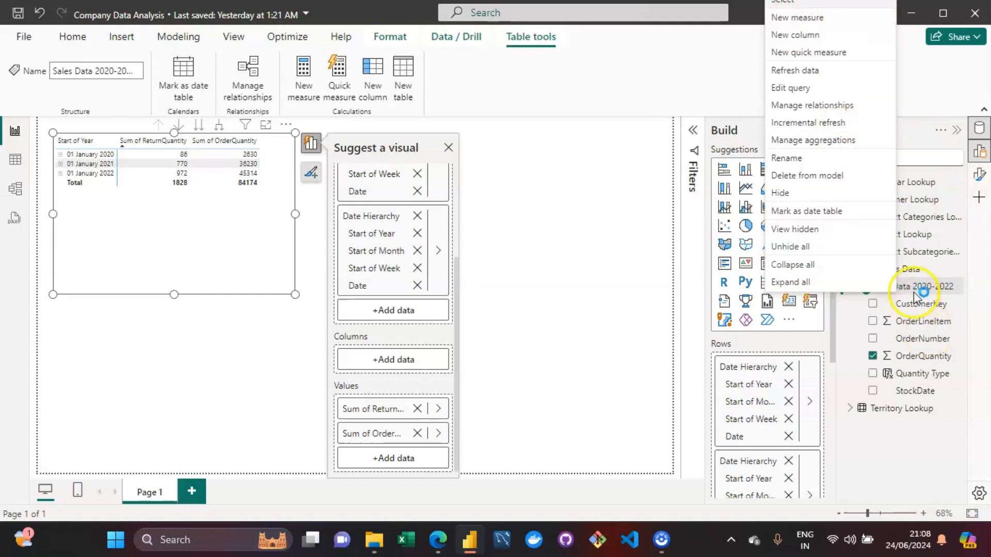
pyautogui.click(309, 80)
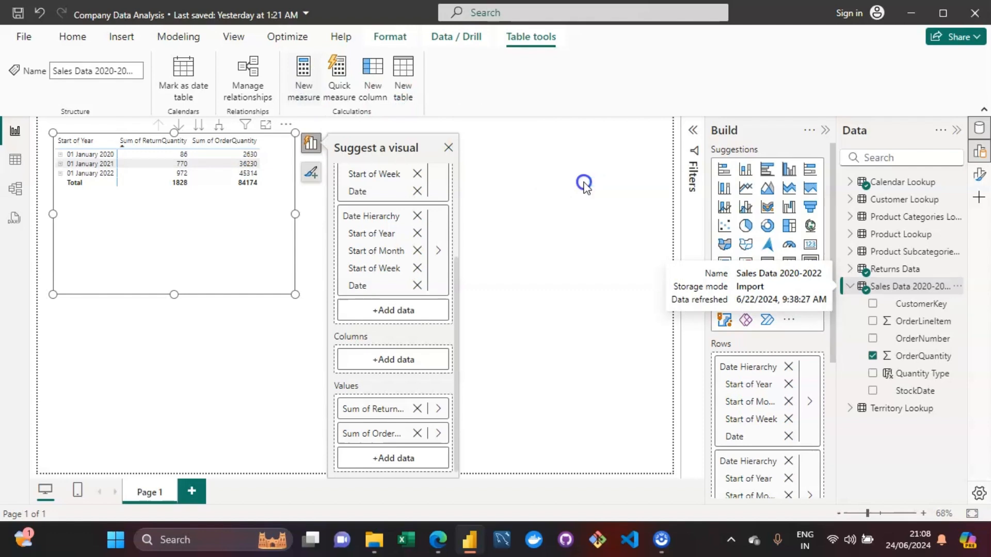
pyautogui.click(891, 325)
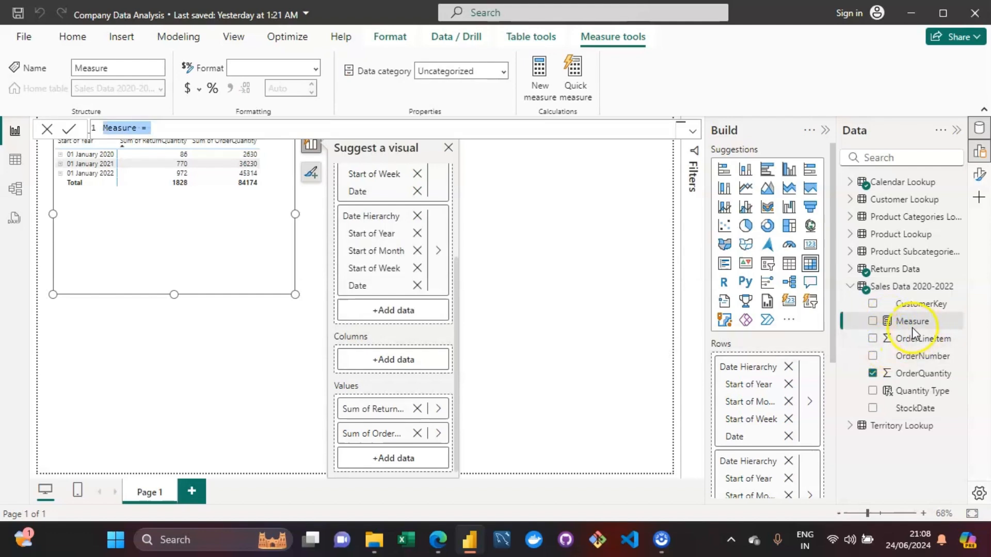
pyautogui.click(894, 322)
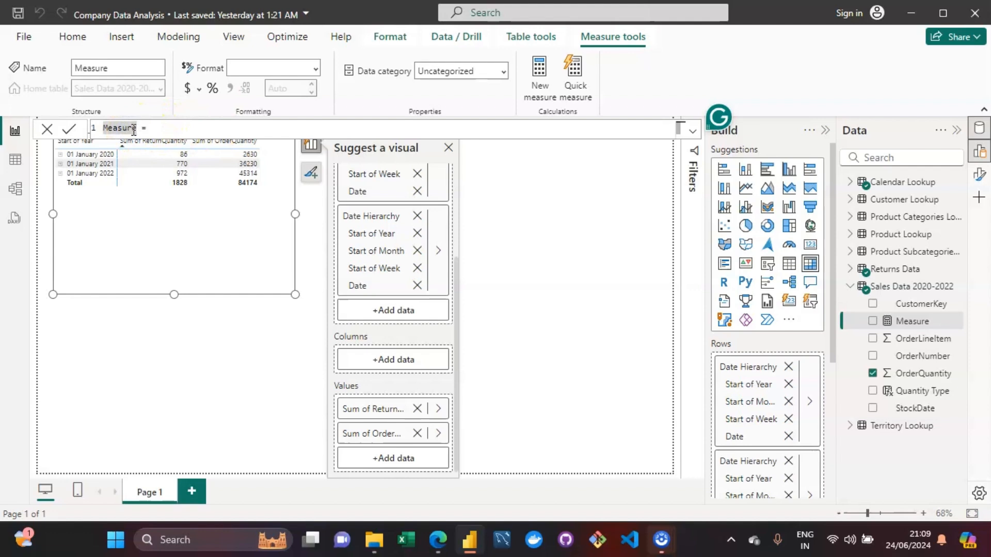
# Name the new measure Total Order Quantity in its formula.
pyautogui.press('BackSpace')
pyautogui.press('BackSpace')
pyautogui.press('BackSpace')
pyautogui.press('BackSpace')
pyautogui.press('BackSpace')
pyautogui.press('BackSpace')
pyautogui.press('BackSpace')
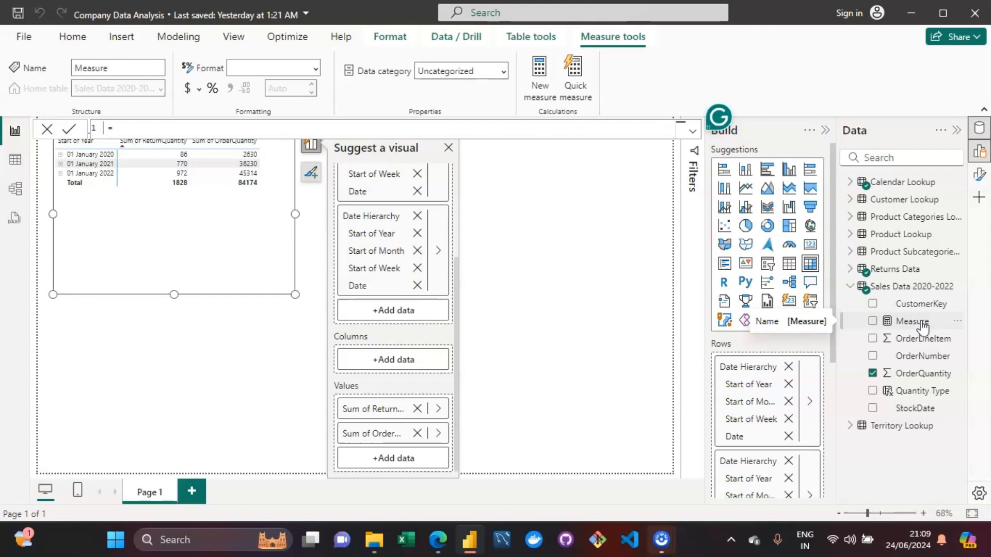
pyautogui.write('TOtal Order Quad')
pyautogui.press('BackSpace')
pyautogui.write('nti ')
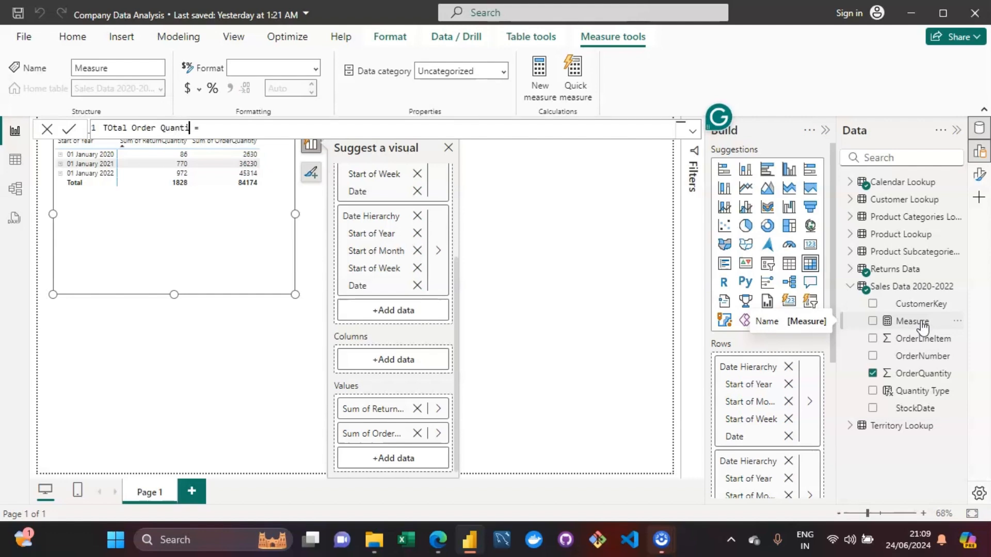
pyautogui.write('ty')
pyautogui.press('Left')
pyautogui.press('Left')
pyautogui.press('Left')
pyautogui.press('Left')
pyautogui.press('Left')
pyautogui.press('Left')
pyautogui.press('Left')
pyautogui.press('Left')
pyautogui.press('Left')
pyautogui.press('Left')
pyautogui.press('Left')
pyautogui.press('Left')
pyautogui.press('Left')
pyautogui.press('Left')
pyautogui.press('Left')
pyautogui.press('Left')
pyautogui.press('Left')
pyautogui.press('Left')
pyautogui.press('Left')
pyautogui.press('Left')
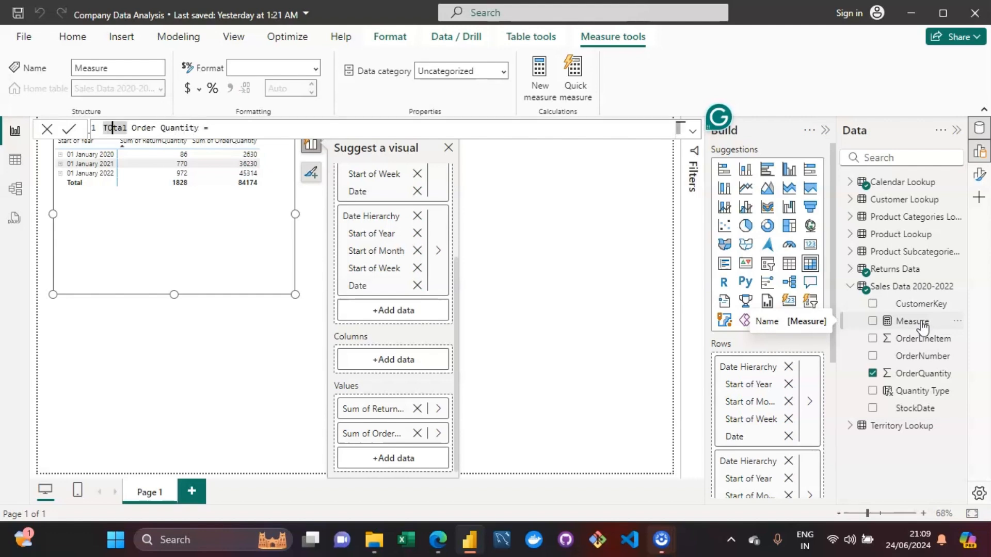
pyautogui.press('BackSpace')
pyautogui.write('o')
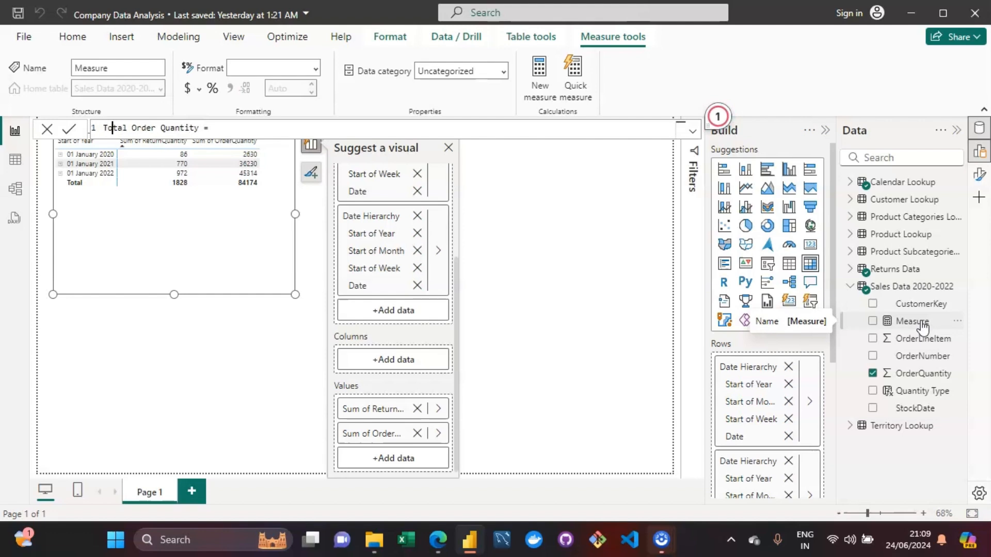
# Start the Total Order Quantity expression with the SUM function and begin its argument on a new line.
pyautogui.press('Right')
pyautogui.press('Right')
pyautogui.press('Right')
pyautogui.press('Right')
pyautogui.press('Right')
pyautogui.press('Right')
pyautogui.press('Right')
pyautogui.press('Right')
pyautogui.press('Right')
pyautogui.press('Right')
pyautogui.press('Right')
pyautogui.press('Right')
pyautogui.press('Right')
pyautogui.press('Right')
pyautogui.press('Right')
pyautogui.press('Right')
pyautogui.press('Right')
pyautogui.press('Right')
pyautogui.press('Right')
pyautogui.press('Right')
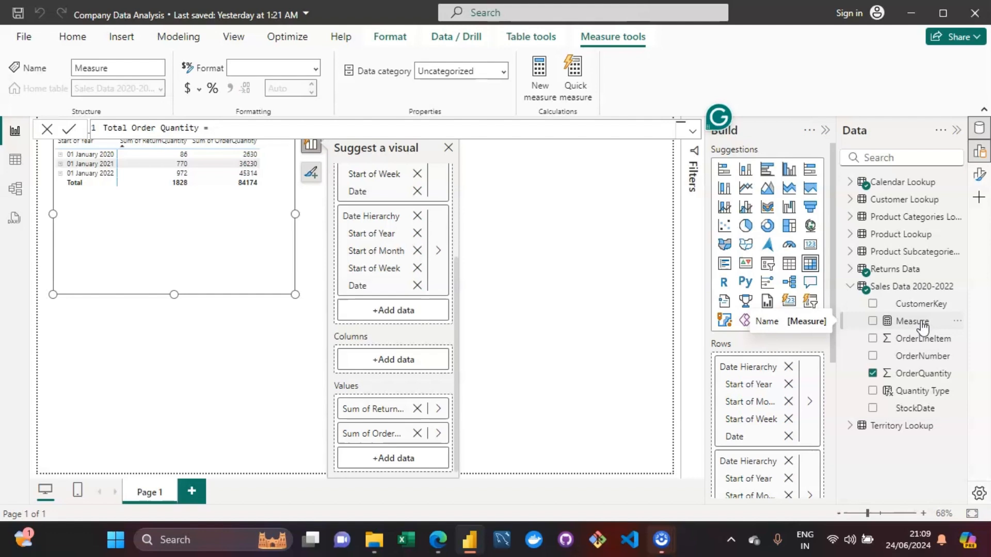
pyautogui.write('SUM ')
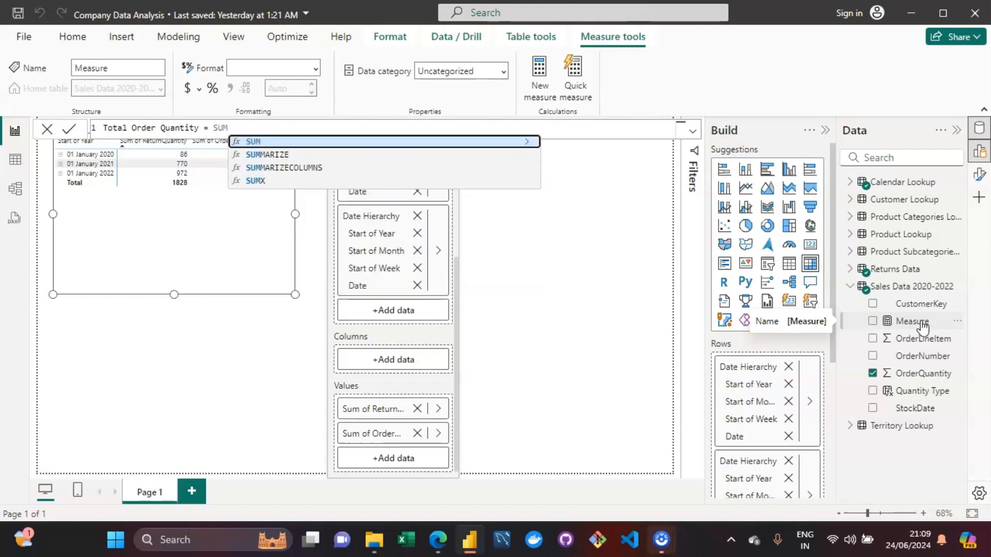
pyautogui.write('(')
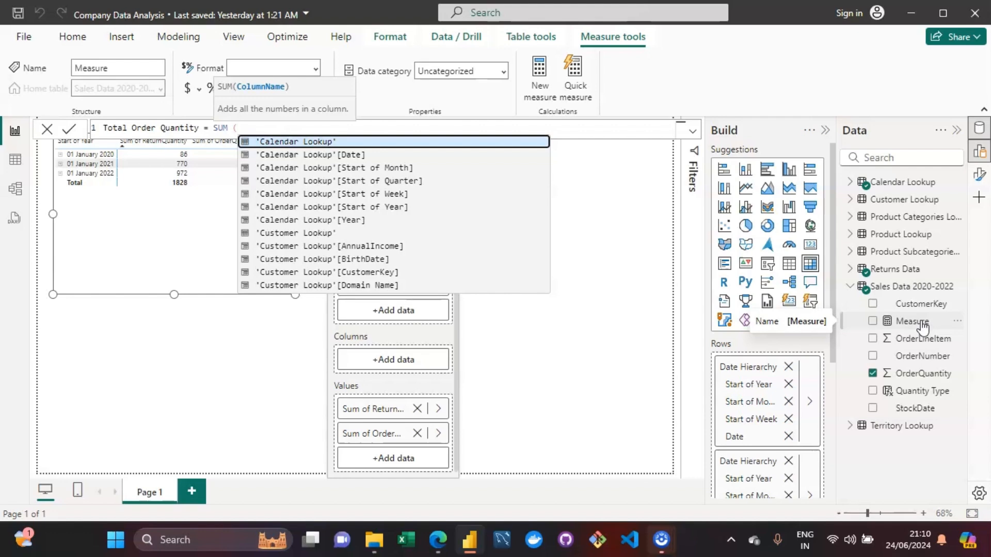
pyautogui.hotkey('shift', 'Return')
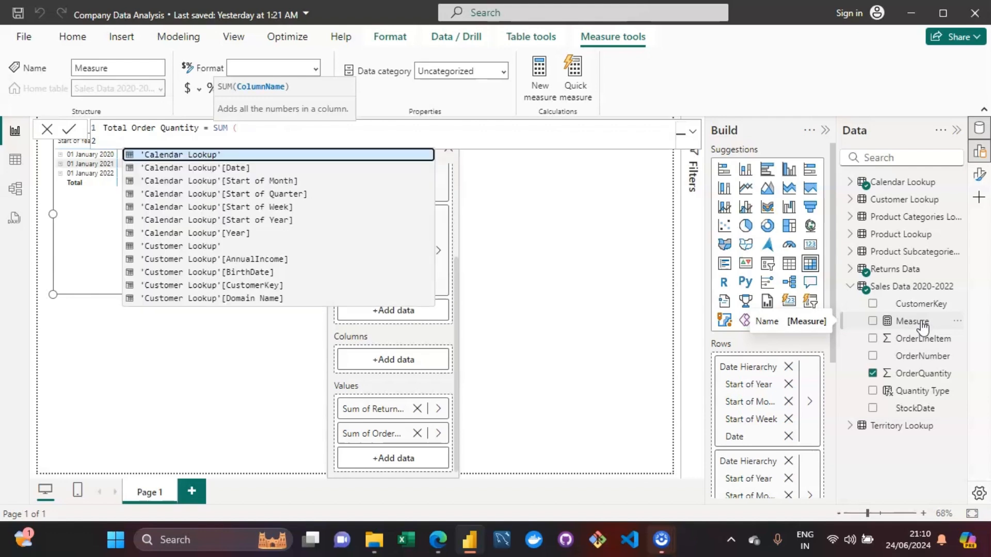
pyautogui.press('Down')
pyautogui.press('Tab')
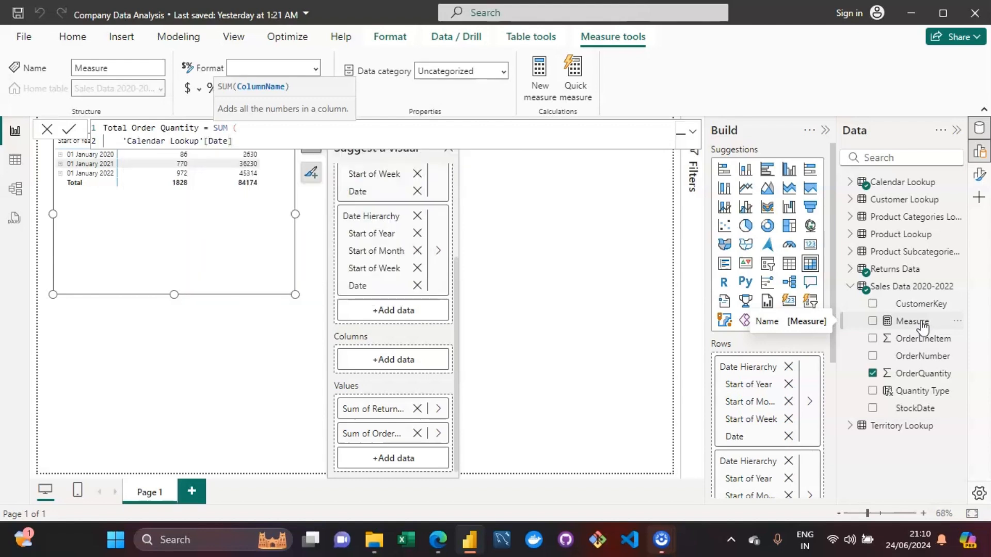
pyautogui.press('BackSpace')
pyautogui.press('BackSpace')
pyautogui.press('BackSpace')
pyautogui.press('BackSpace')
pyautogui.press('BackSpace')
pyautogui.press('BackSpace')
pyautogui.press('BackSpace')
pyautogui.press('BackSpace')
pyautogui.press('BackSpace')
pyautogui.press('BackSpace')
pyautogui.press('BackSpace')
pyautogui.press('BackSpace')
pyautogui.press('BackSpace')
pyautogui.press('BackSpace')
pyautogui.press('BackSpace')
pyautogui.press('BackSpace')
pyautogui.press('BackSpace')
pyautogui.press('BackSpace')
pyautogui.press('BackSpace')
pyautogui.press('BackSpace')
pyautogui.press('BackSpace')
pyautogui.press('BackSpace')
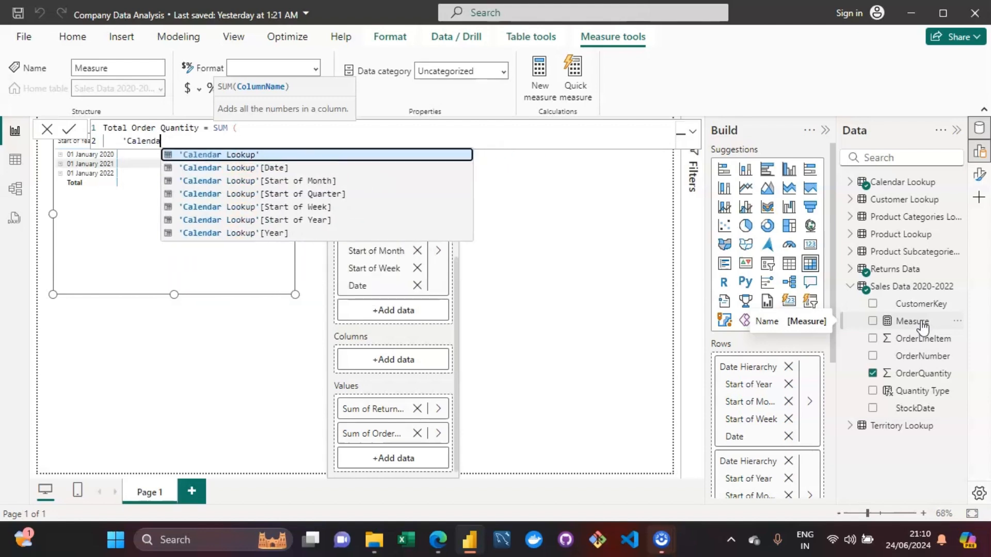
pyautogui.press('Tab')
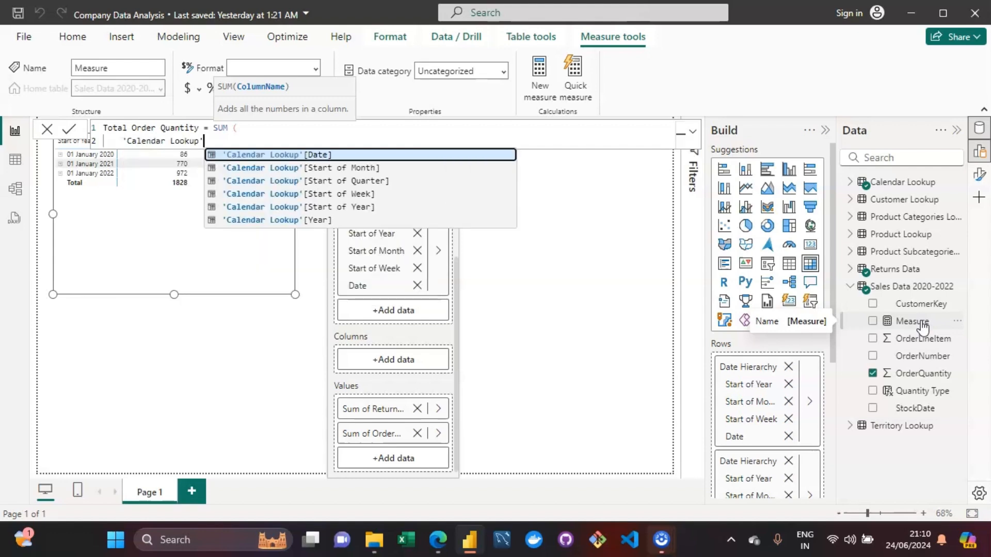
pyautogui.write('[D')
pyautogui.press('BackSpace')
pyautogui.press('BackSpace')
pyautogui.press('BackSpace')
pyautogui.press('BackSpace')
pyautogui.press('BackSpace')
pyautogui.press('BackSpace')
pyautogui.press('BackSpace')
pyautogui.press('BackSpace')
pyautogui.press('BackSpace')
pyautogui.press('BackSpace')
pyautogui.press('BackSpace')
pyautogui.press('BackSpace')
pyautogui.press('BackSpace')
pyautogui.press('BackSpace')
pyautogui.press('BackSpace')
pyautogui.press('BackSpace')
pyautogui.press('BackSpace')
pyautogui.press('BackSpace')
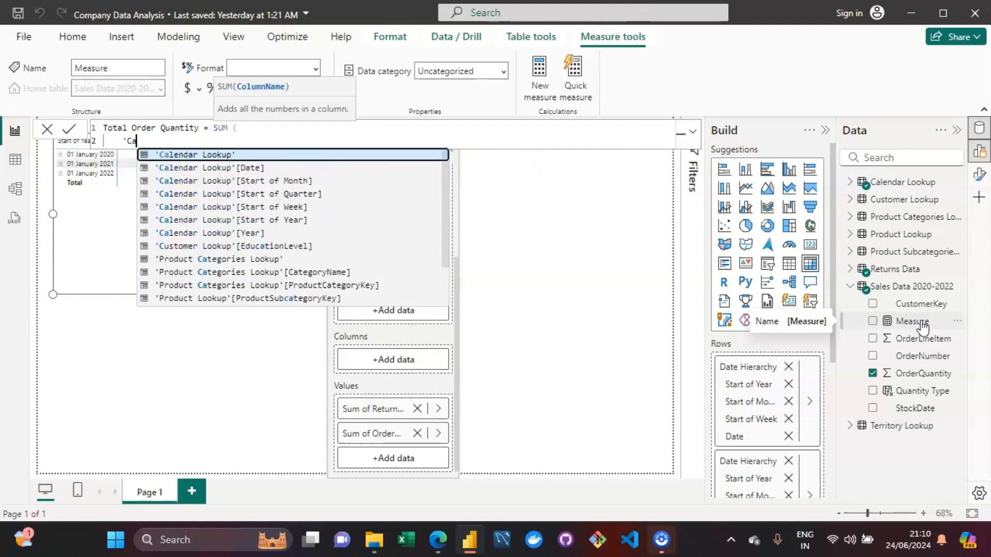
pyautogui.press('BackSpace')
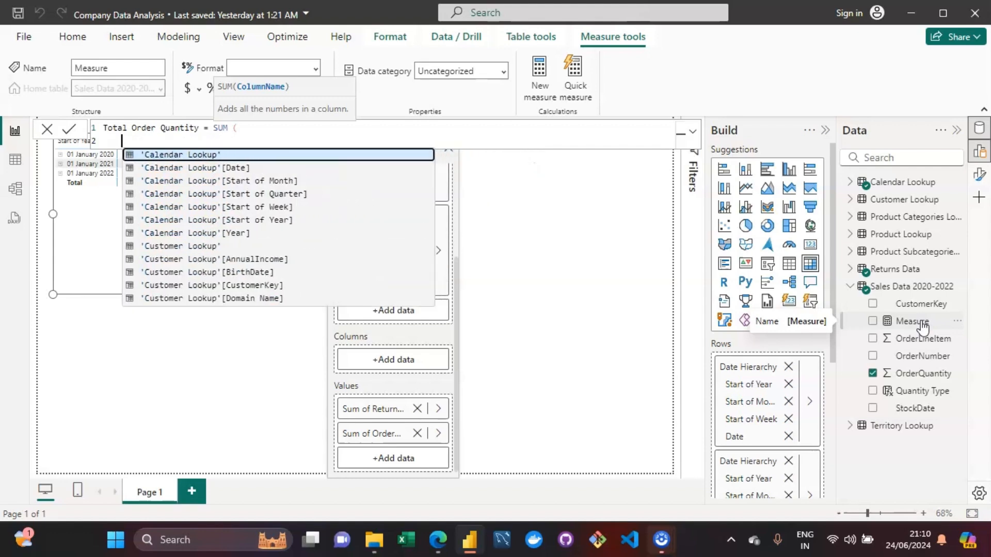
# Complete the SUM with 'Sales Data 2020-2022'[OrderQuantity], close the parenthesis on its own line and commit the measure.
pyautogui.write("'")
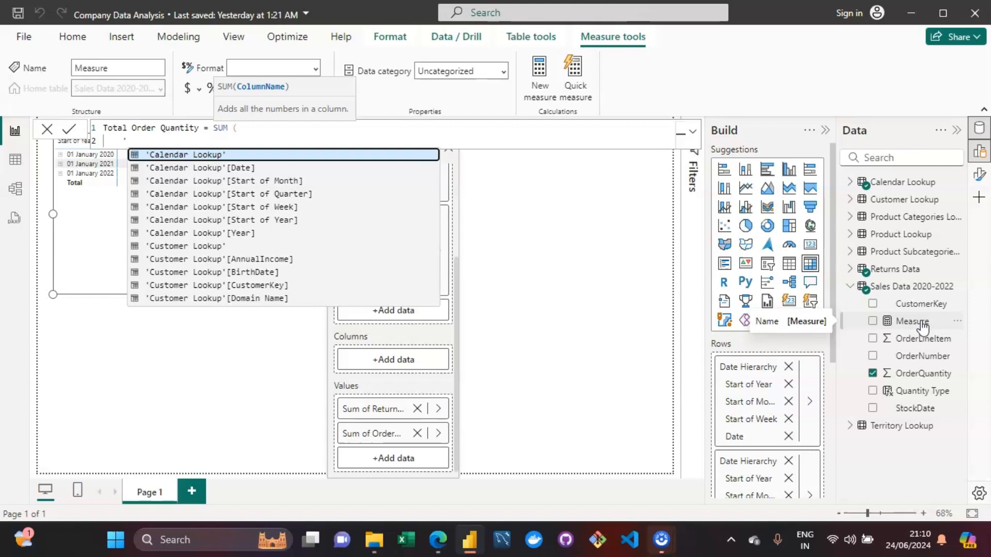
pyautogui.write('sal')
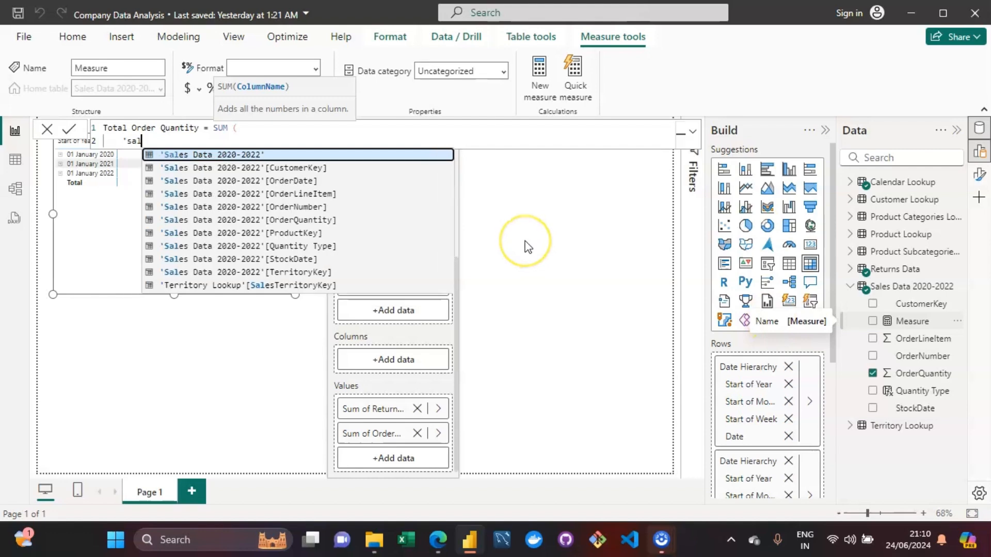
pyautogui.press('Down')
pyautogui.press('Down')
pyautogui.press('Down')
pyautogui.press('Down')
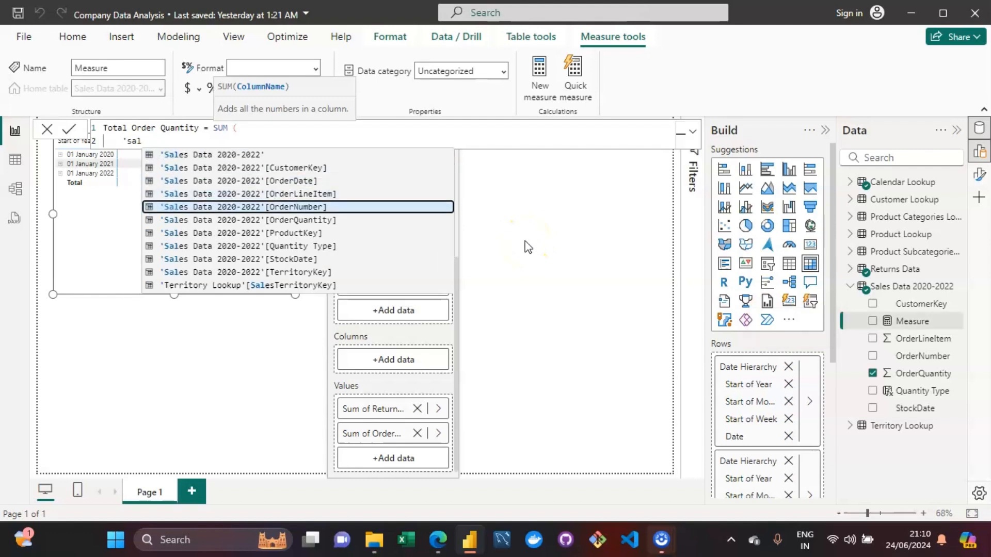
pyautogui.press('Down')
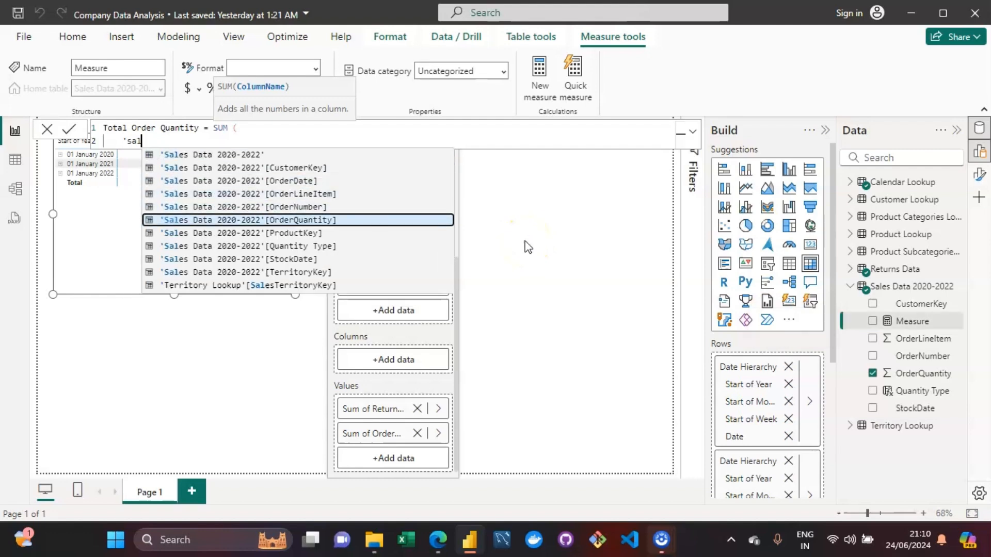
pyautogui.press('Tab')
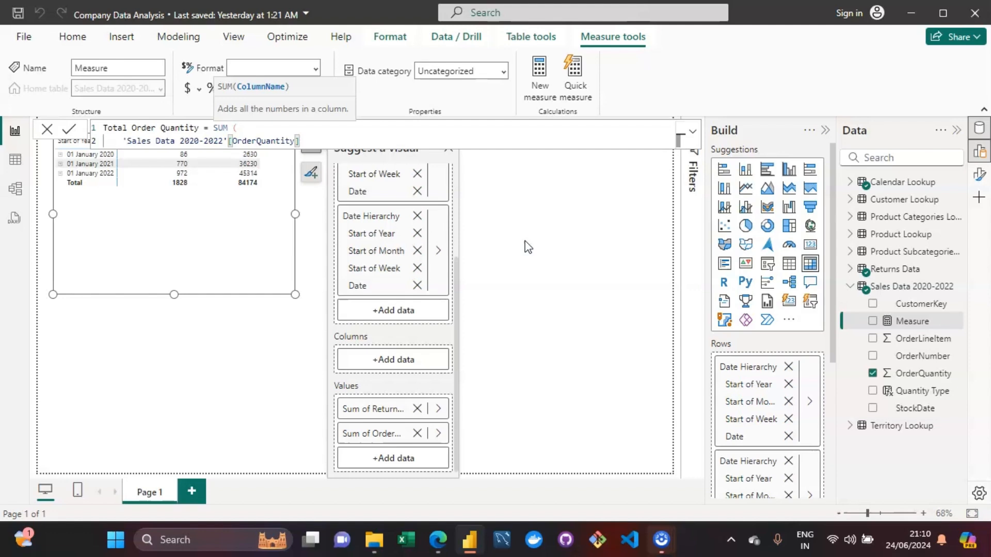
pyautogui.hotkey('shift', 'Return')
pyautogui.write(')')
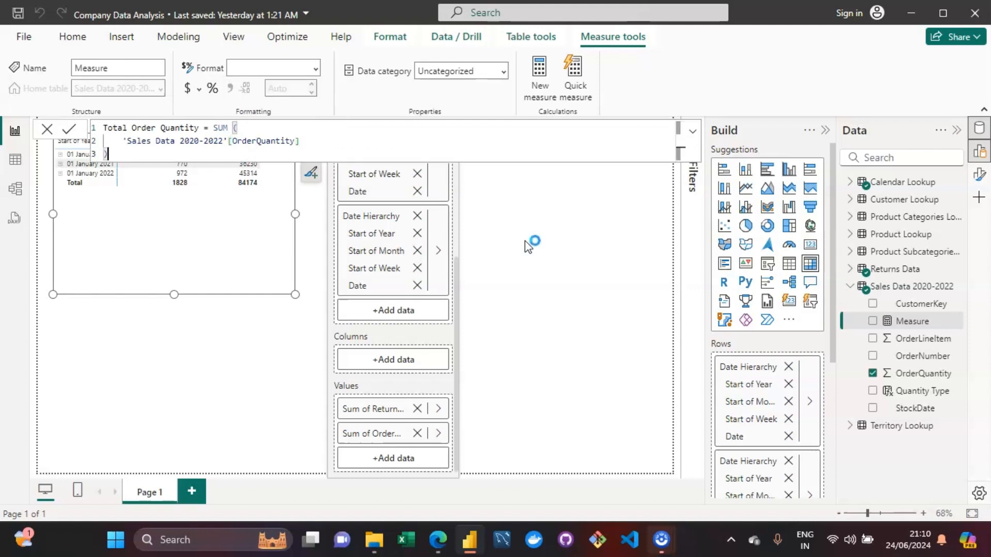
pyautogui.press('Up')
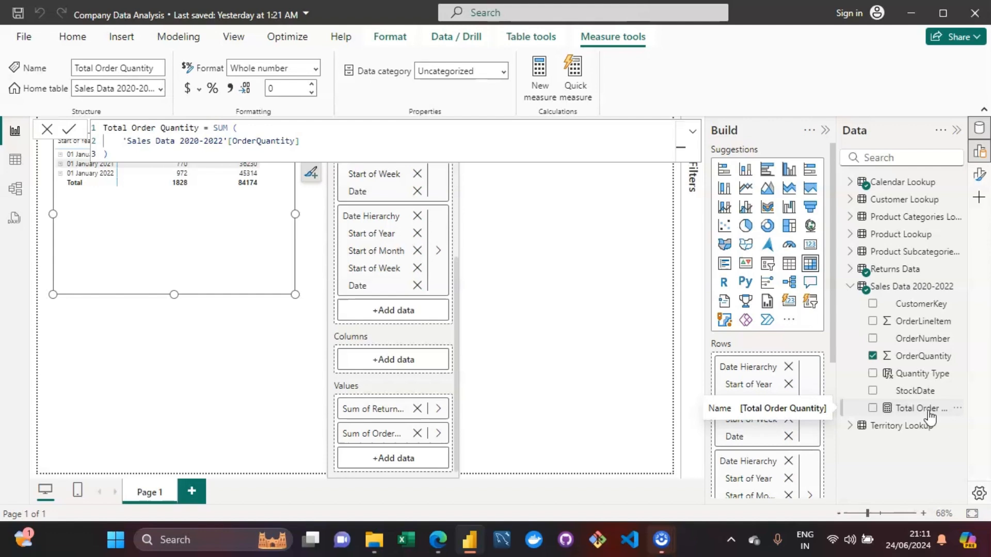
# Add the Total Order Quantity measure to the matrix's values and widen the matrix to fit the extra column.
pyautogui.moveTo(899, 405); pyautogui.dragTo(147, 229)
pyautogui.click(691, 131)
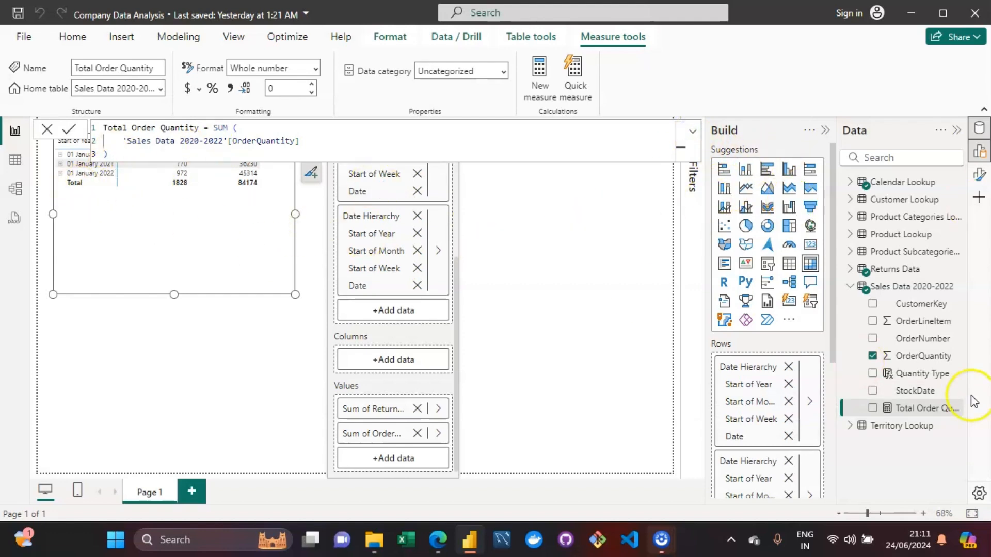
pyautogui.click(902, 286)
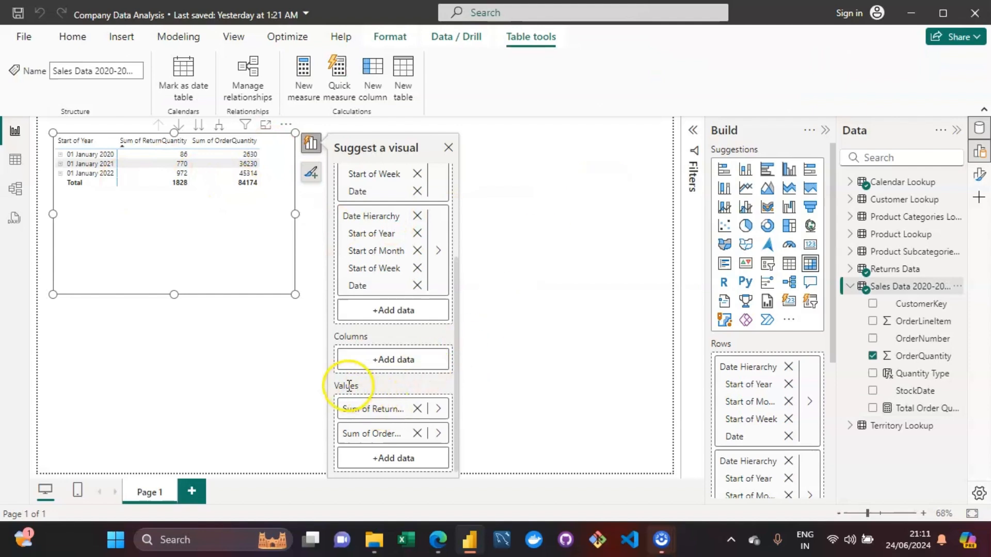
pyautogui.click(393, 458)
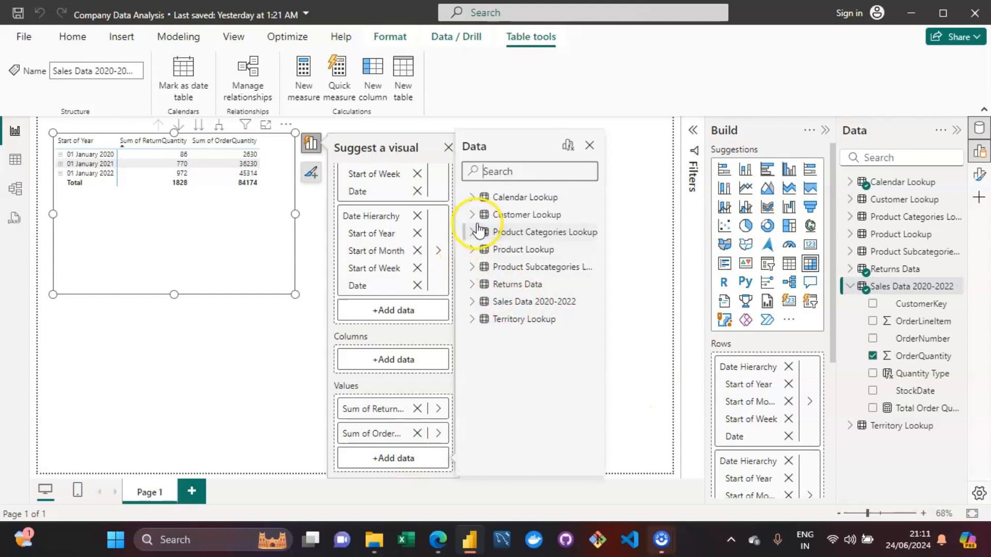
pyautogui.click(473, 301)
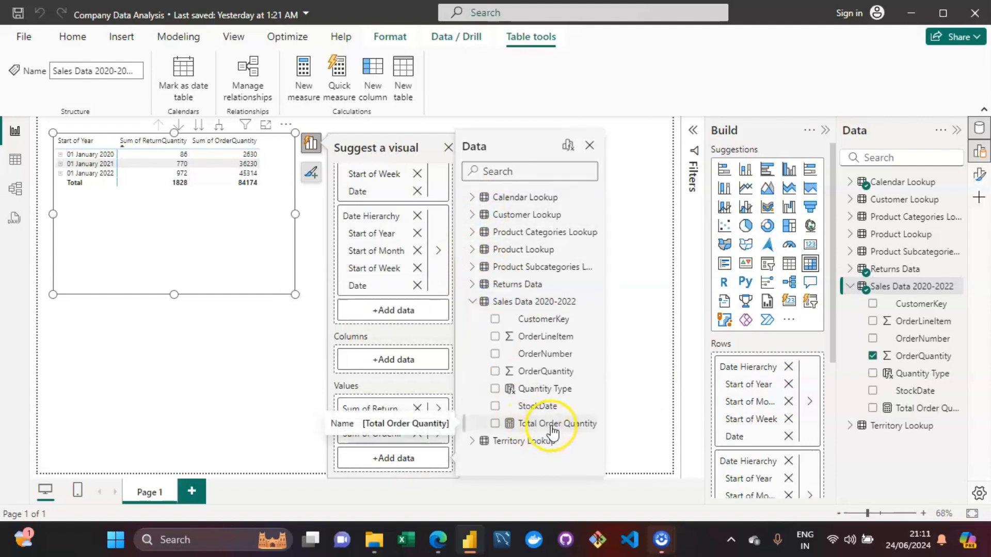
pyautogui.moveTo(552, 430); pyautogui.dragTo(444, 433)
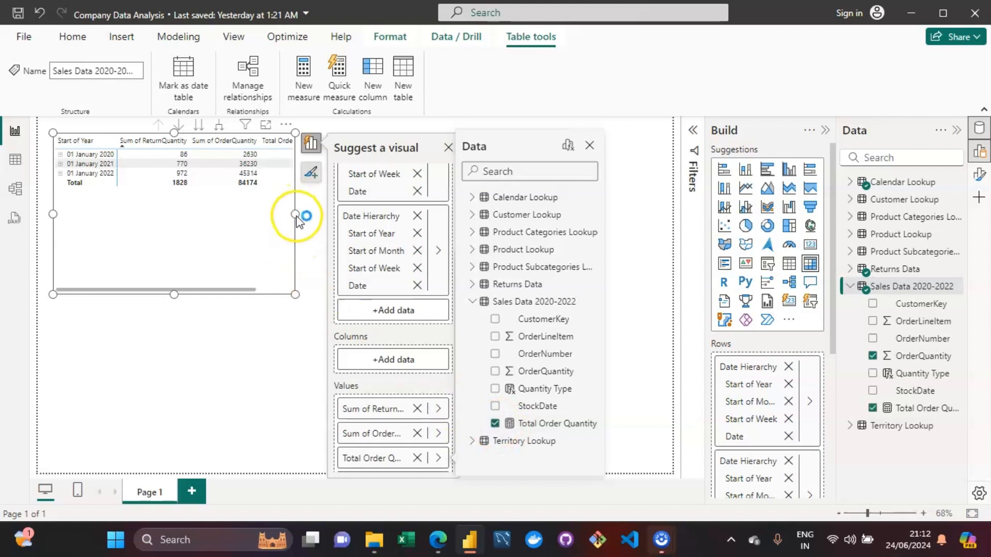
pyautogui.click(323, 219)
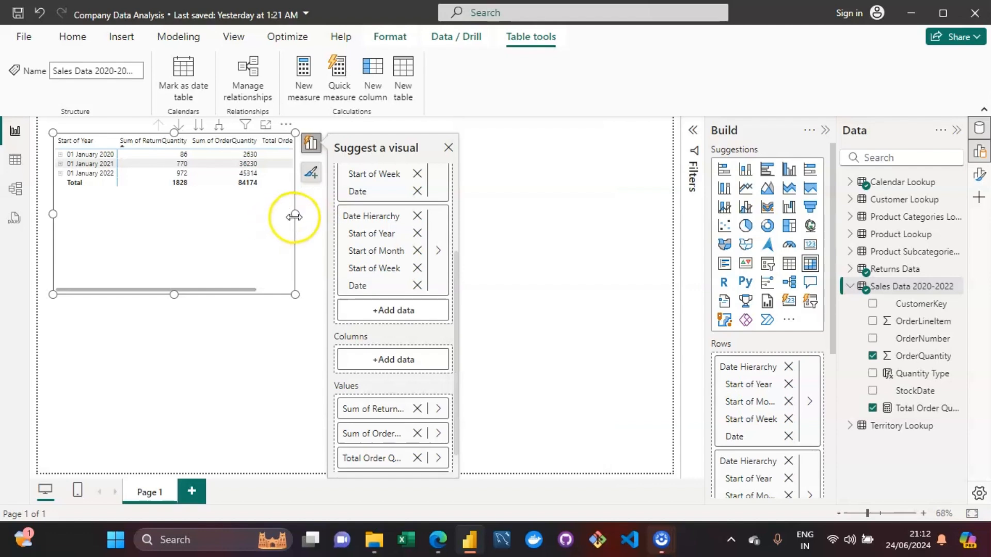
pyautogui.moveTo(294, 217); pyautogui.dragTo(345, 211)
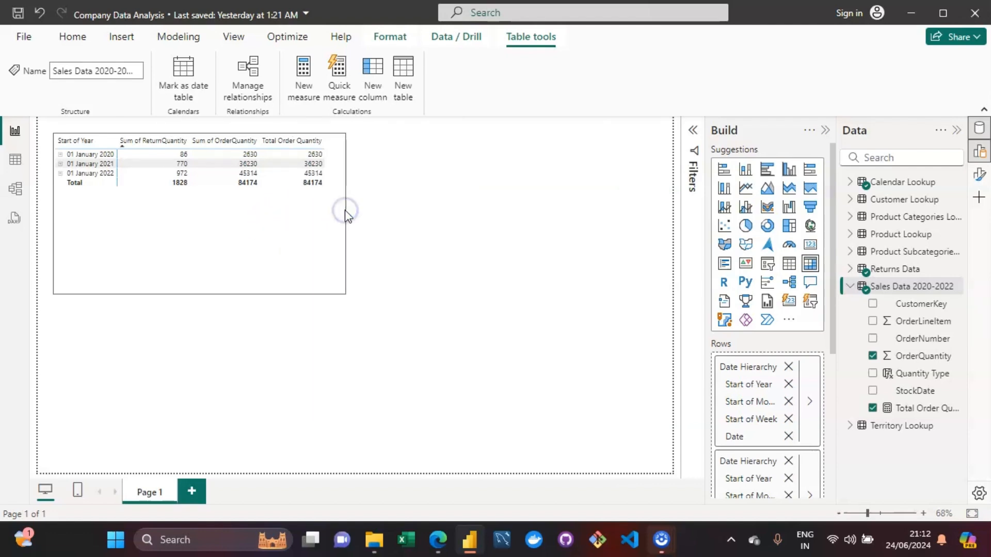
# Compare the Sum of OrderQuantity and Total Order Quantity columns in the matrix.
pyautogui.click(250, 154)
pyautogui.click(322, 193)
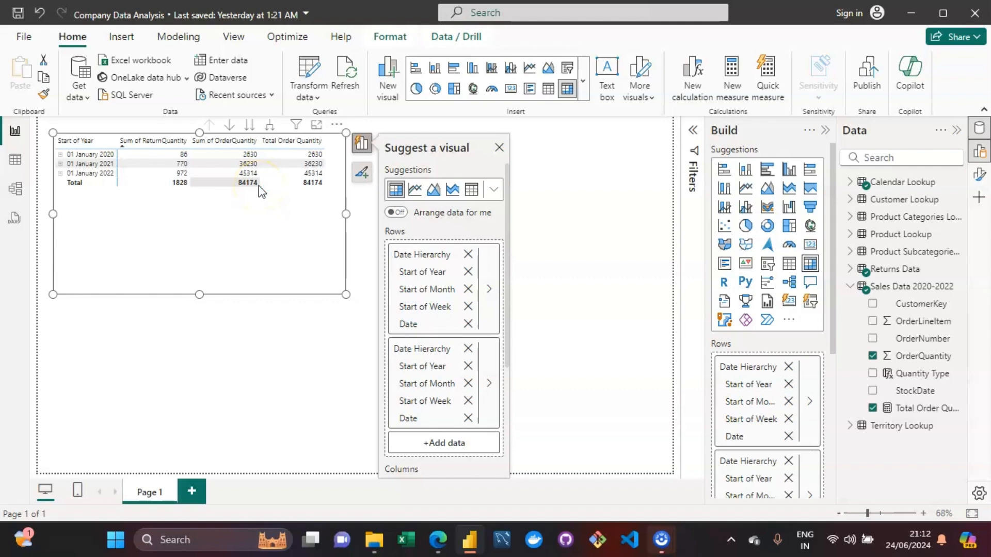
pyautogui.click(279, 178)
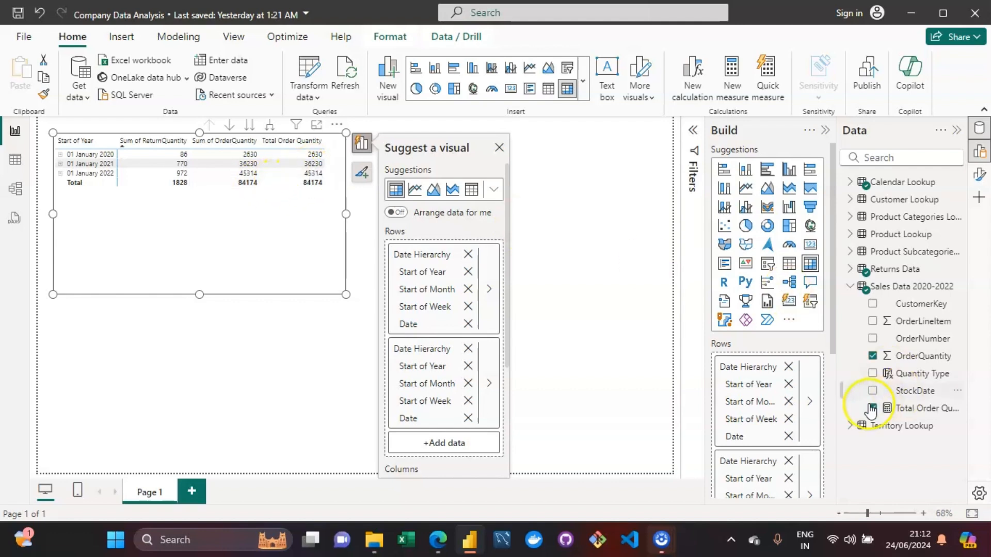
# Try to divide OrderQuantity by 2 inside the SUM argument of the Total Order Quantity measure.
pyautogui.click(910, 411)
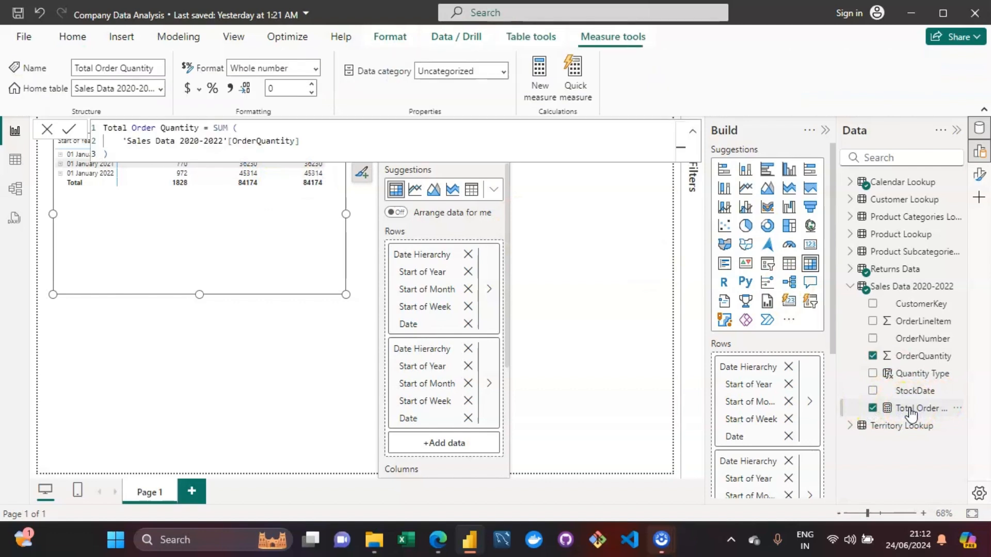
pyautogui.click(321, 143)
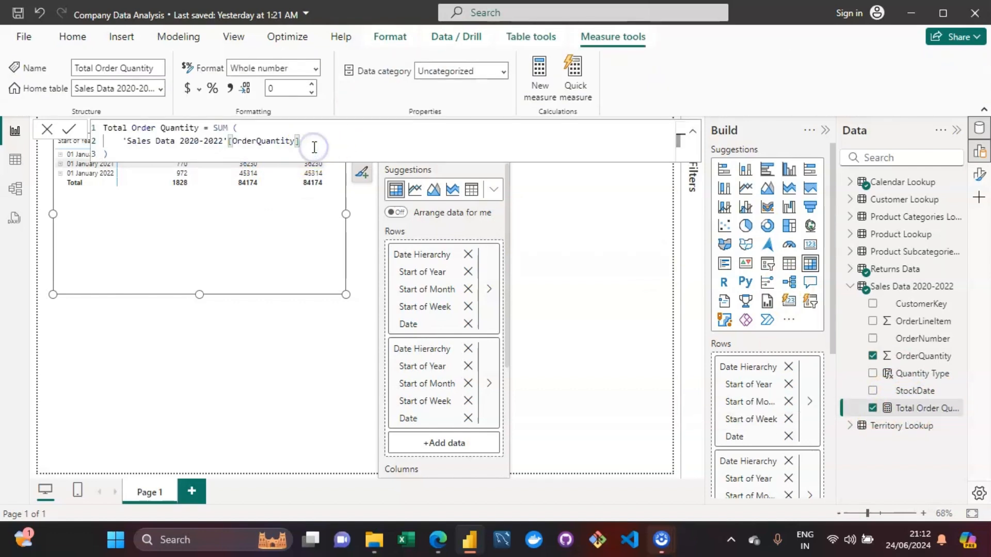
pyautogui.write('/2')
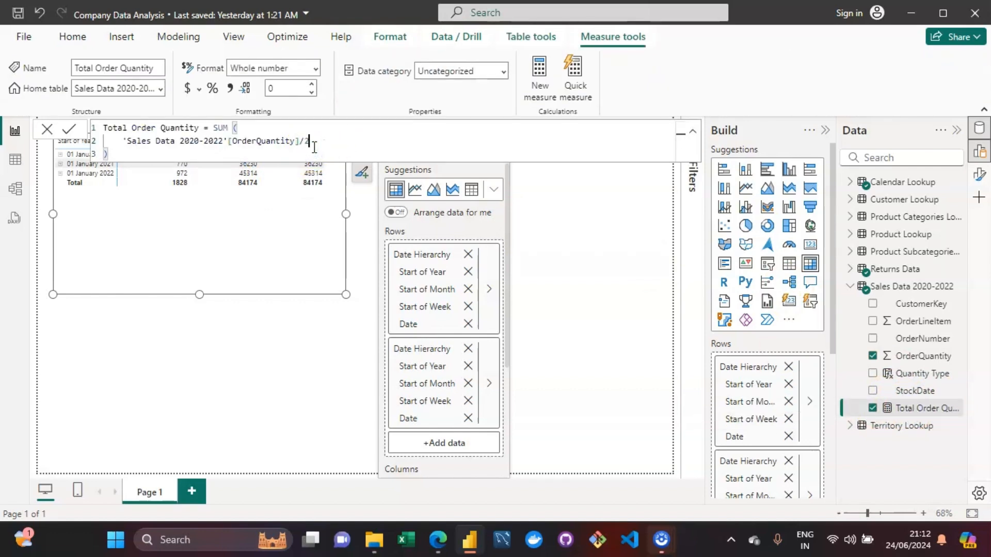
pyautogui.press('Return')
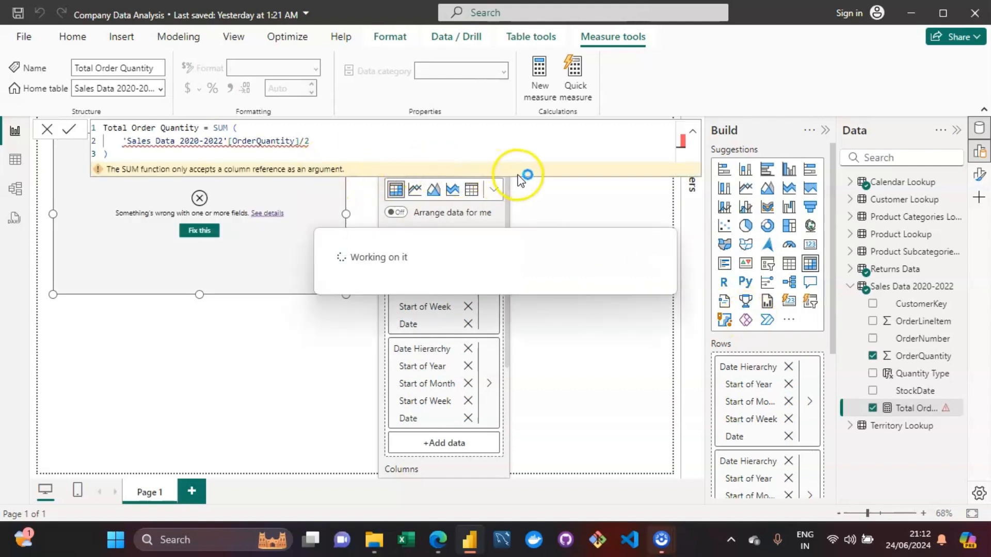
# Remove the division by 2 from the SUM argument and commit the measure formula.
pyautogui.click(332, 141)
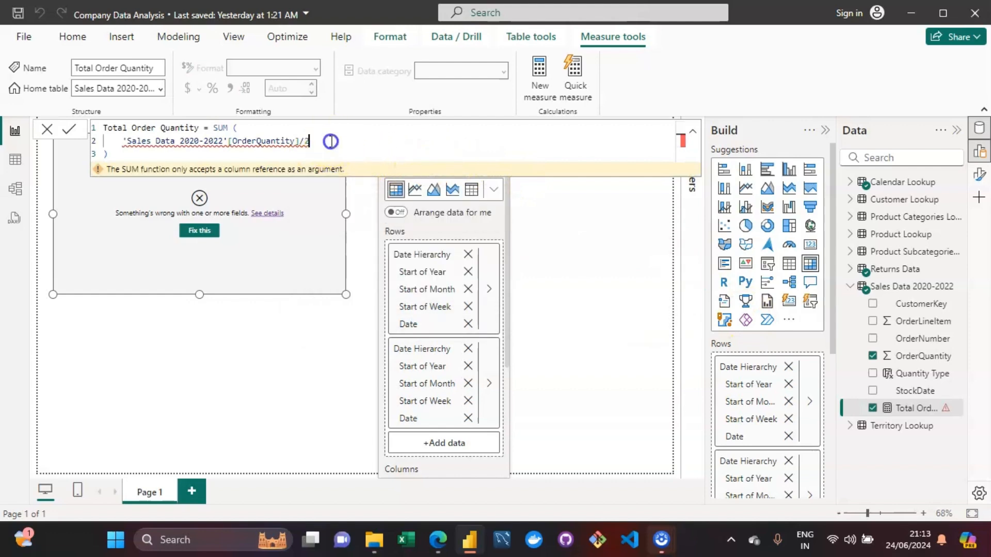
pyautogui.press('BackSpace')
pyautogui.press('BackSpace')
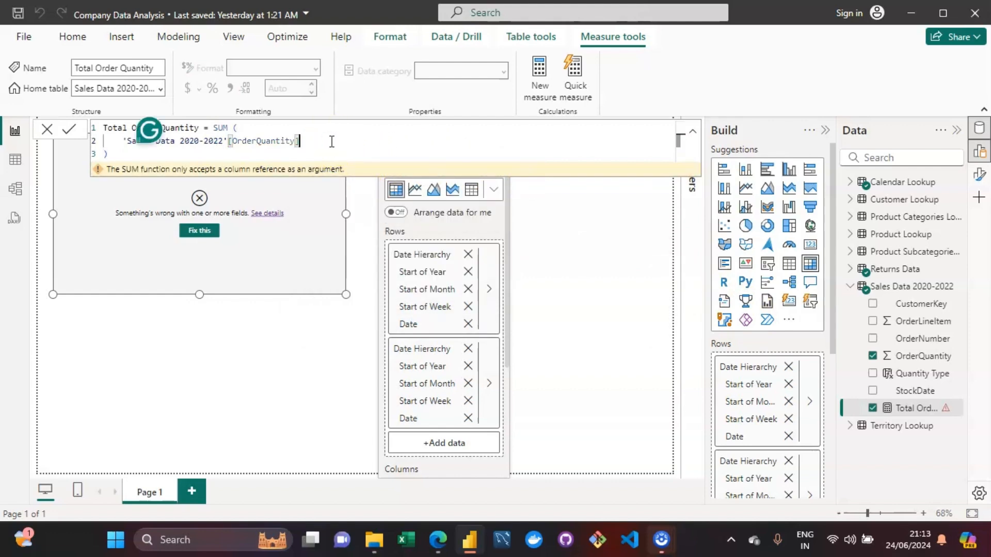
pyautogui.press('Return')
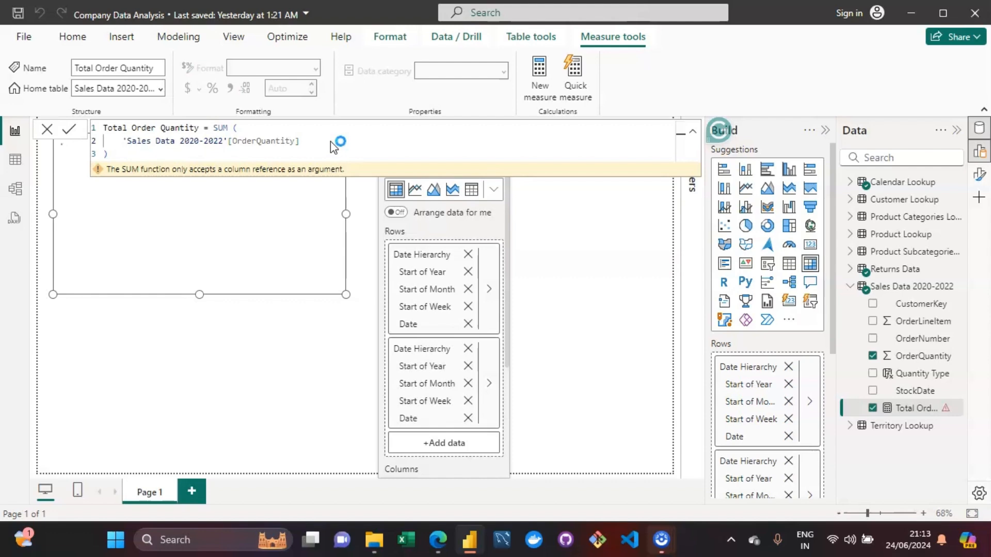
# Multiply the SUM result by 2 in the Total Order Quantity measure, commit it and deselect the matrix.
pyautogui.click(128, 155)
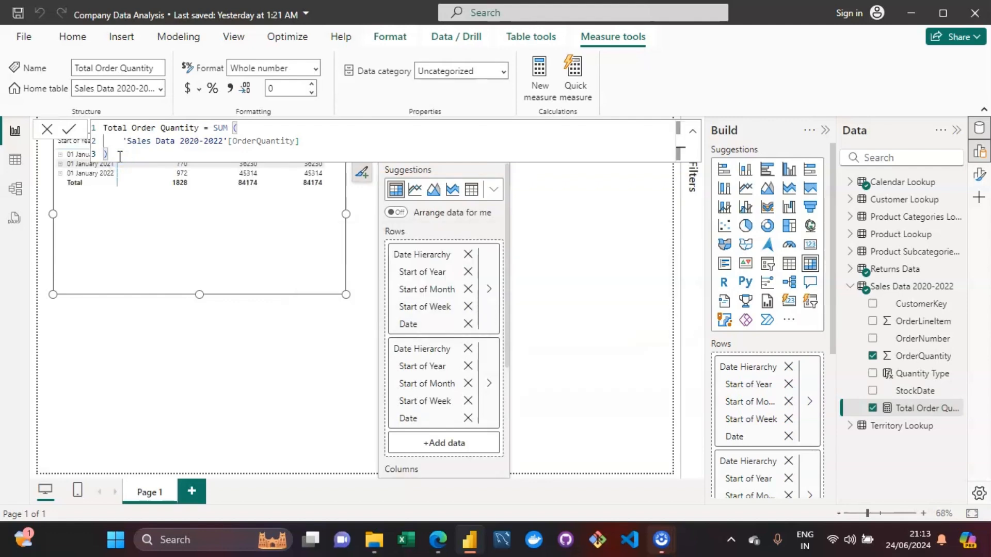
pyautogui.write('*2')
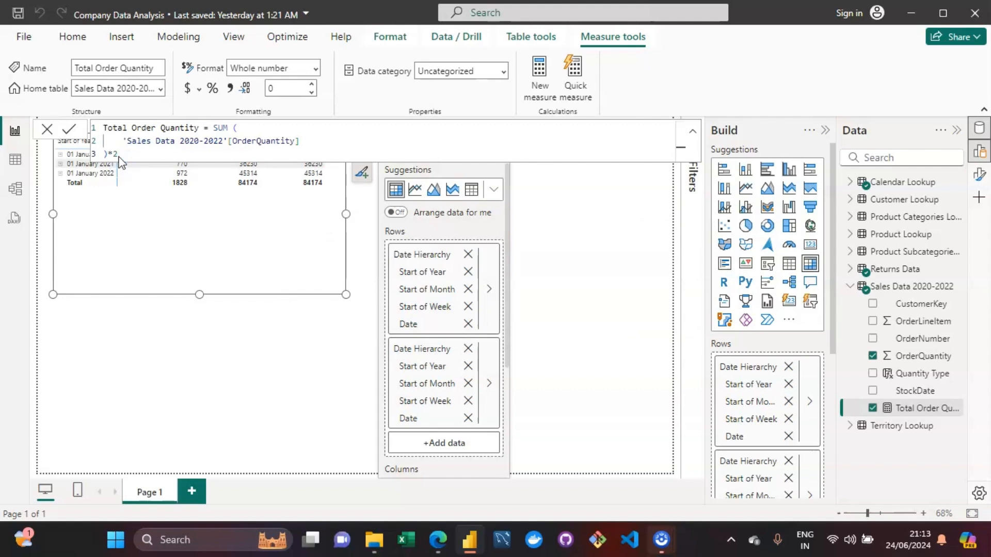
pyautogui.press('Return')
pyautogui.click(692, 133)
pyautogui.click(566, 215)
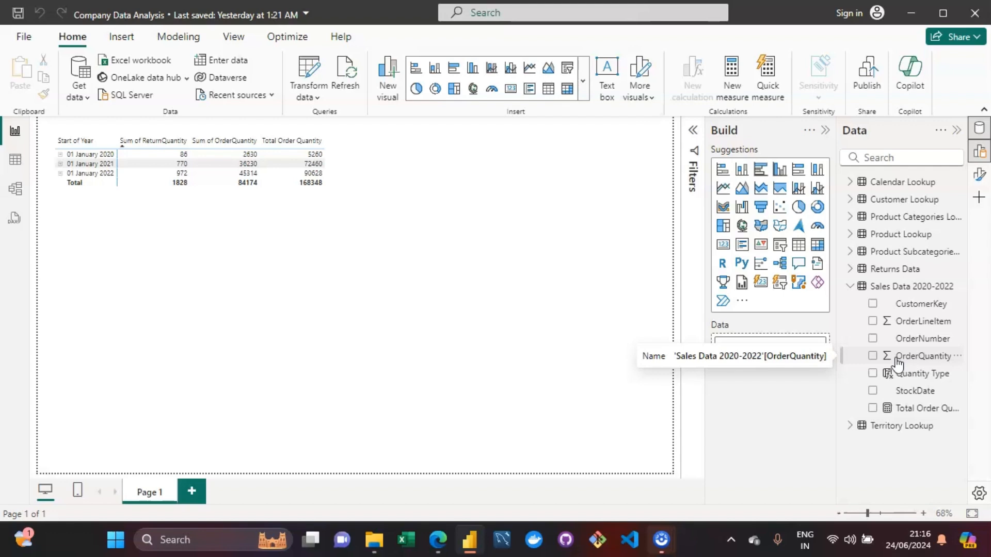
# Open the quick measure options and compare the Calculations and Suggestions with Copilot modes.
pyautogui.moveTo(897, 364); pyautogui.dragTo(172, 326)
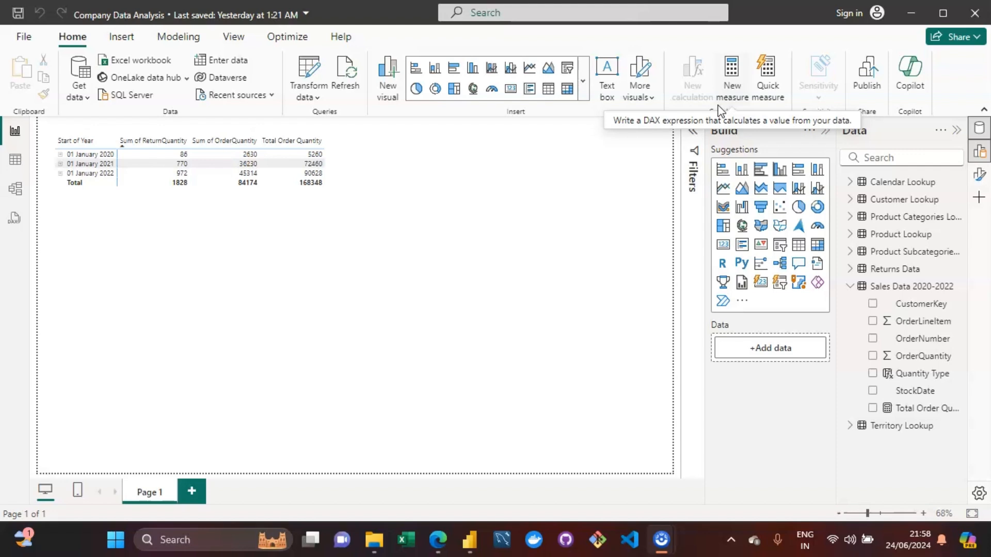
pyautogui.click(773, 106)
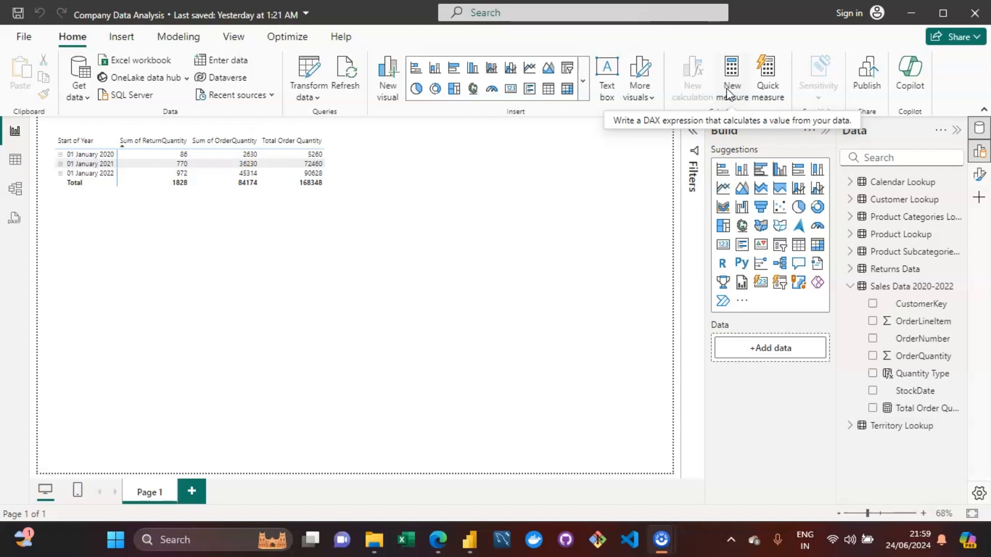
pyautogui.click(768, 83)
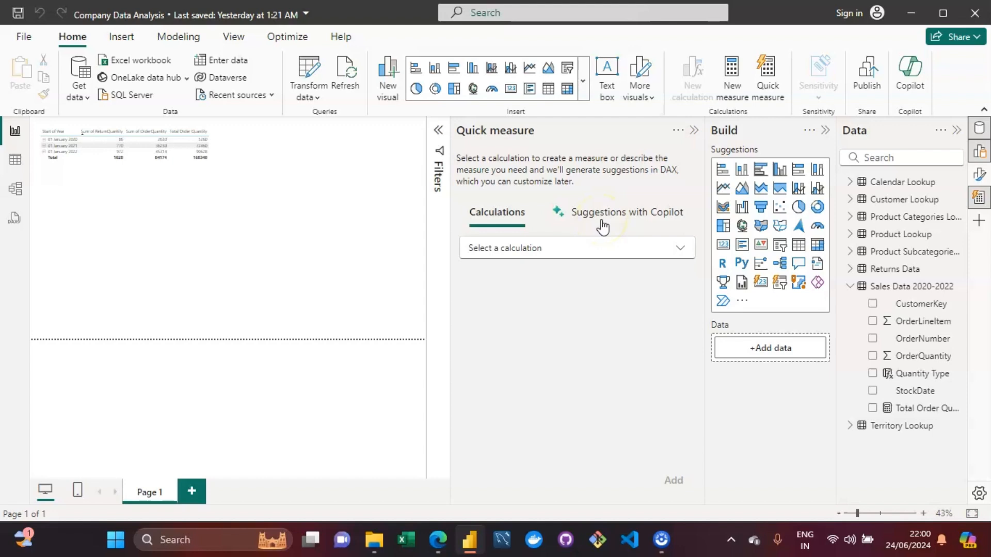
pyautogui.click(518, 226)
pyautogui.click(623, 220)
pyautogui.click(600, 219)
pyautogui.click(513, 218)
# Examine the available quick measure calculations, from Aggregate per category through Mathematical operations to Text.
pyautogui.click(571, 254)
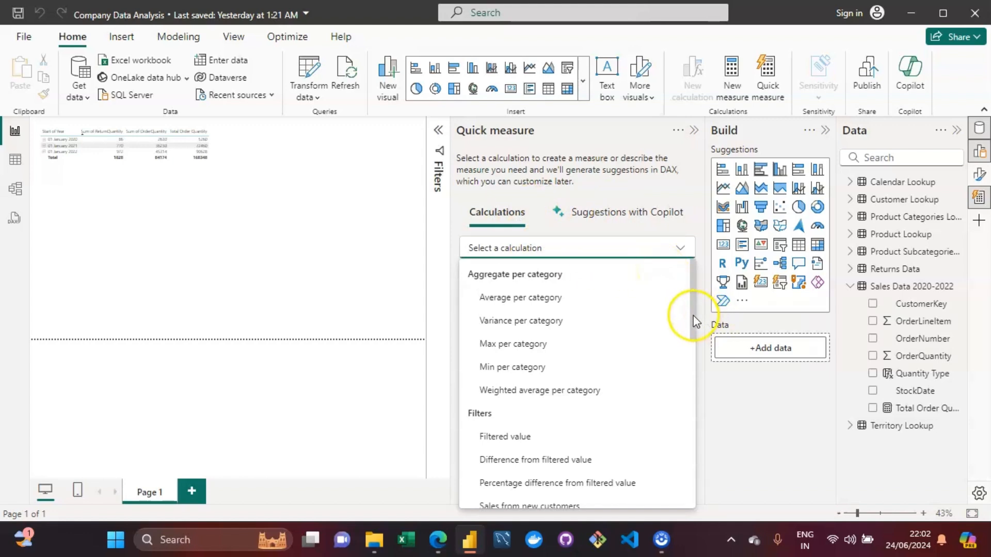
pyautogui.moveTo(693, 315)
pyautogui.mouseDown()
pyautogui.moveTo(691, 332)
pyautogui.moveTo(691, 309)
pyautogui.mouseUp()
pyautogui.moveTo(692, 314); pyautogui.dragTo(692, 317)
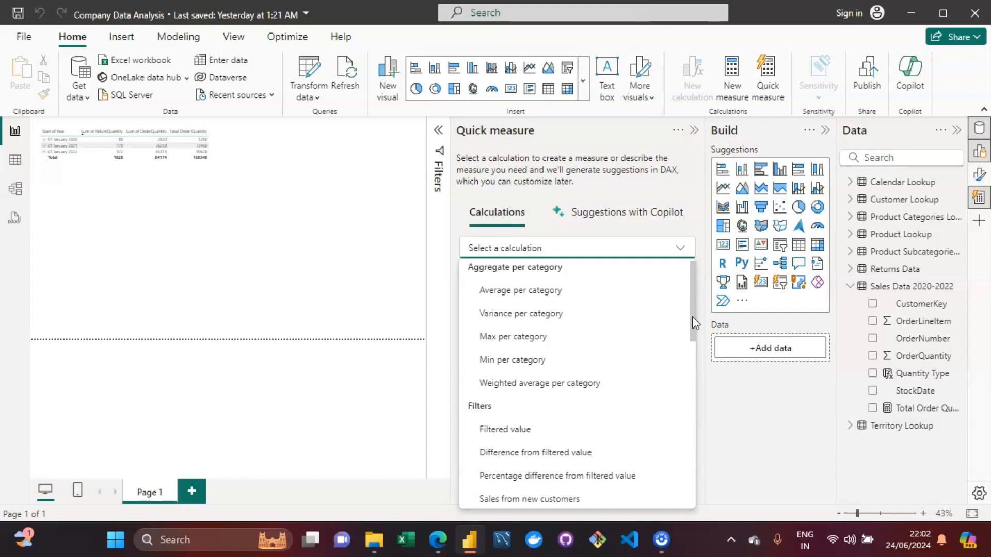
pyautogui.moveTo(692, 317)
pyautogui.mouseDown()
pyautogui.moveTo(691, 329)
pyautogui.moveTo(693, 311)
pyautogui.mouseUp()
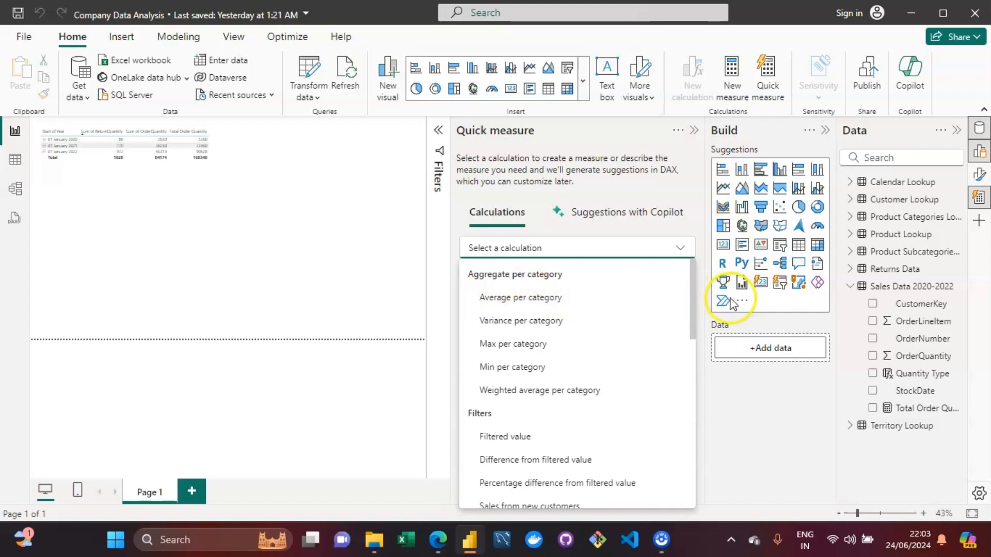
pyautogui.moveTo(692, 310); pyautogui.dragTo(690, 351)
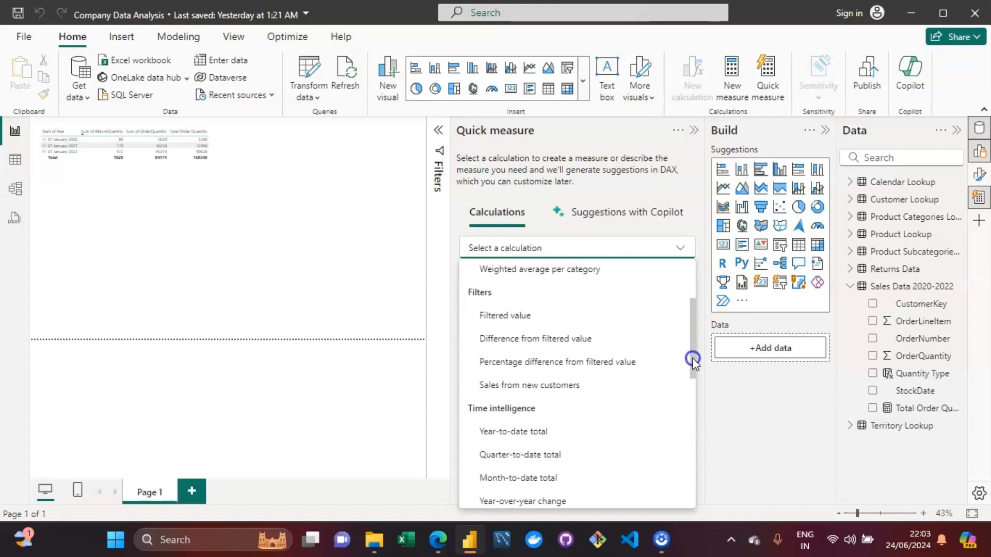
pyautogui.moveTo(692, 357); pyautogui.dragTo(688, 398)
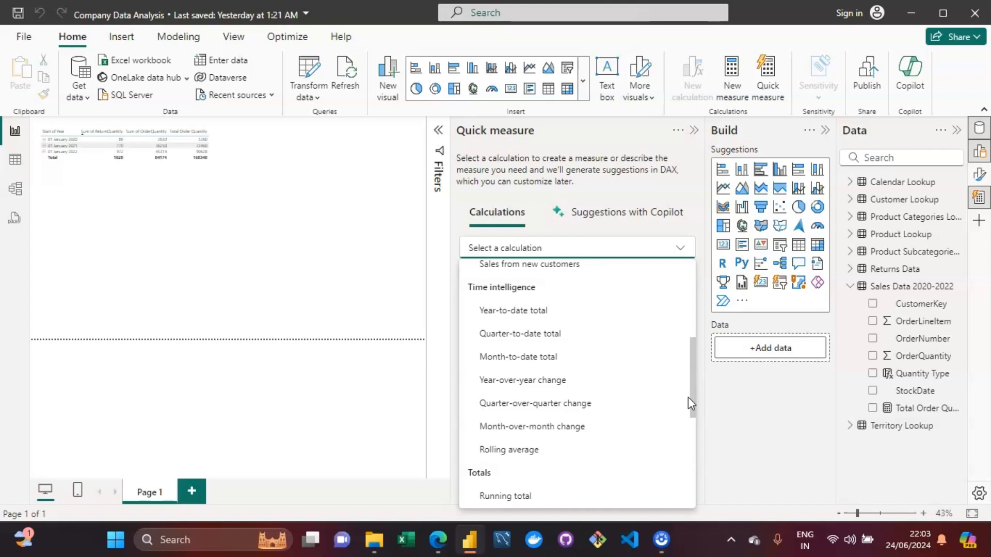
pyautogui.moveTo(692, 405); pyautogui.dragTo(692, 479)
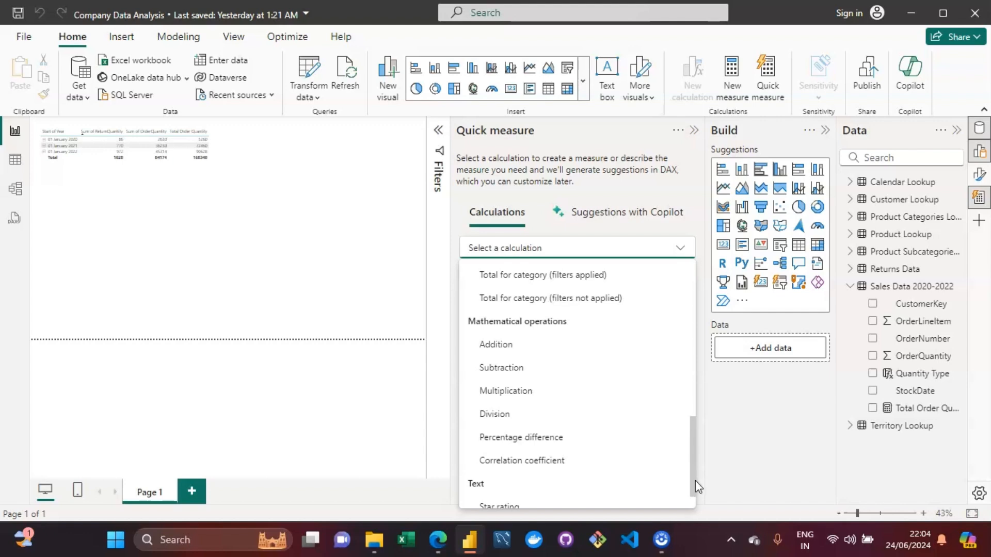
pyautogui.scroll(-2, 695, 481)
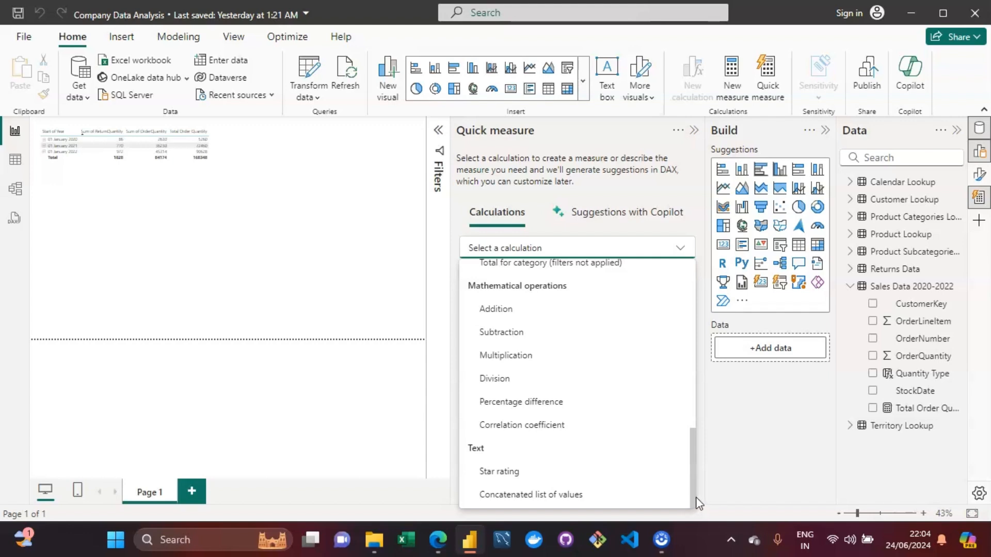
pyautogui.moveTo(695, 497); pyautogui.dragTo(693, 443)
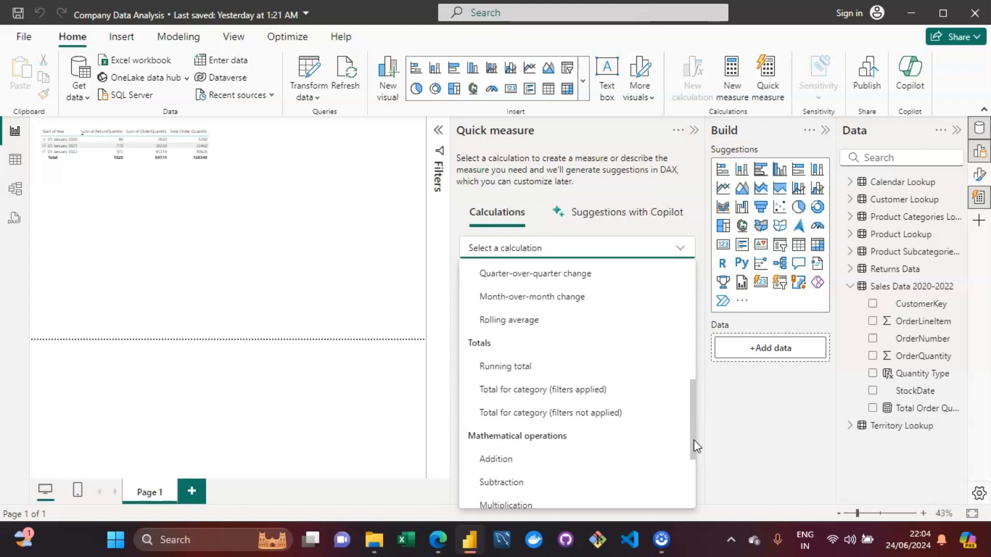
pyautogui.click(674, 247)
# Check the Suggestions with Copilot mode again and return to the quick measure calculation choices.
pyautogui.click(630, 213)
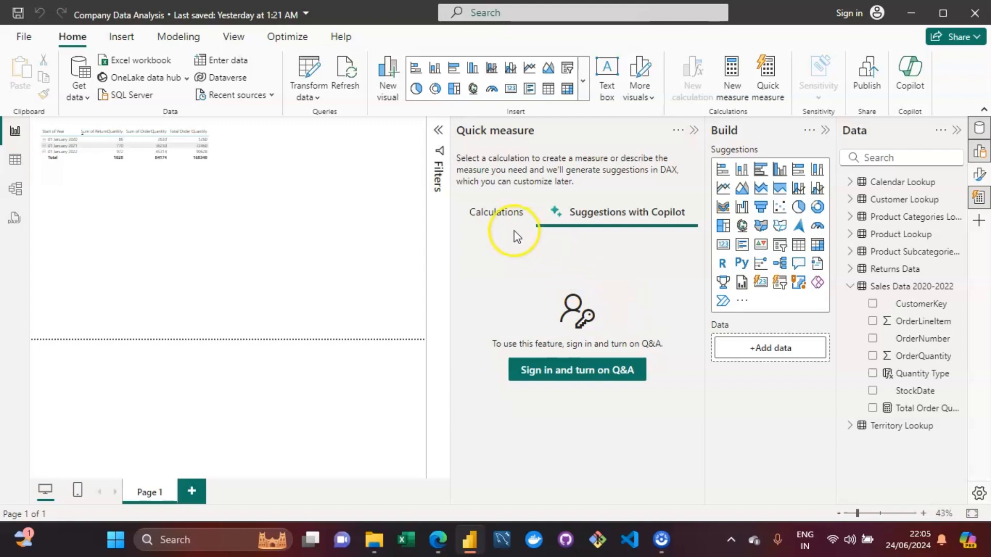
pyautogui.click(496, 222)
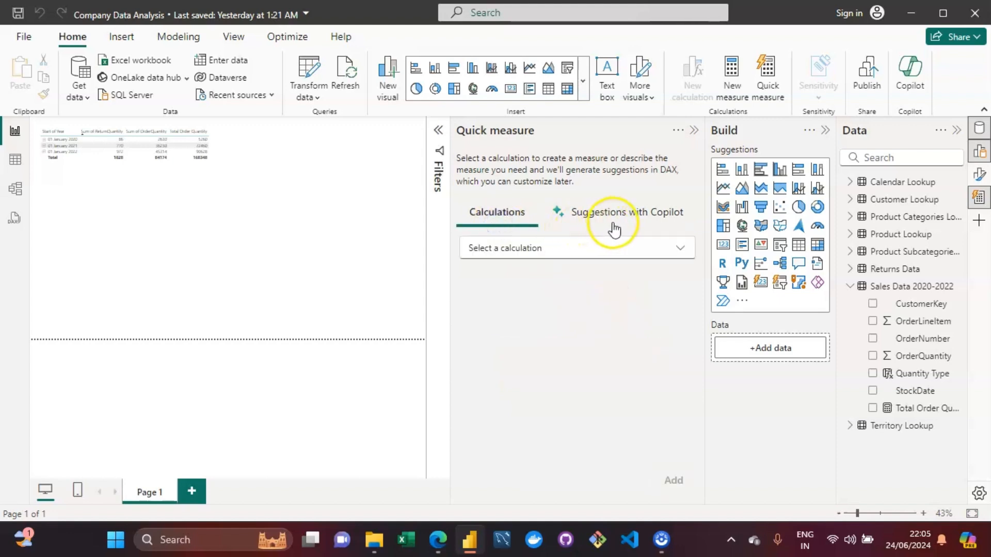
pyautogui.click(611, 227)
pyautogui.click(504, 219)
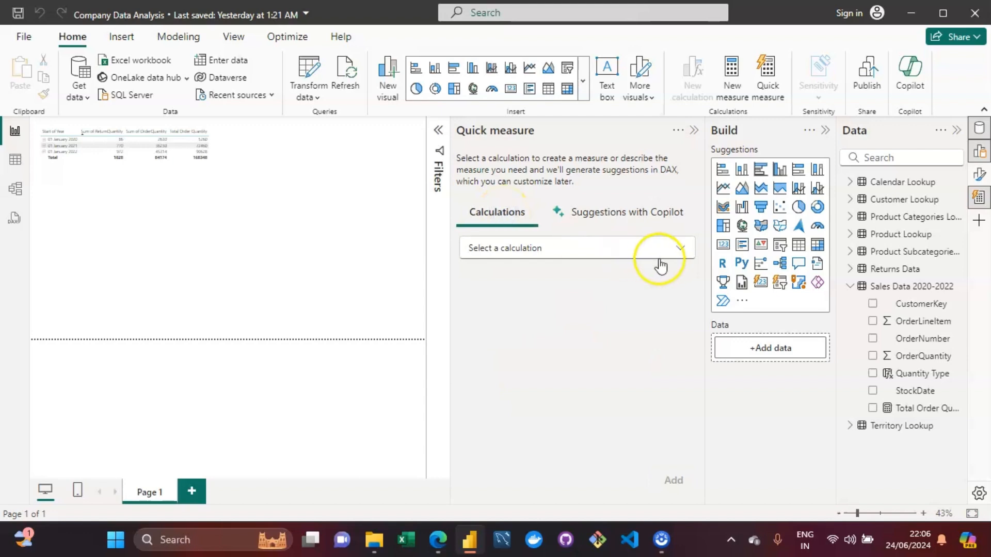
pyautogui.click(682, 255)
pyautogui.click(682, 256)
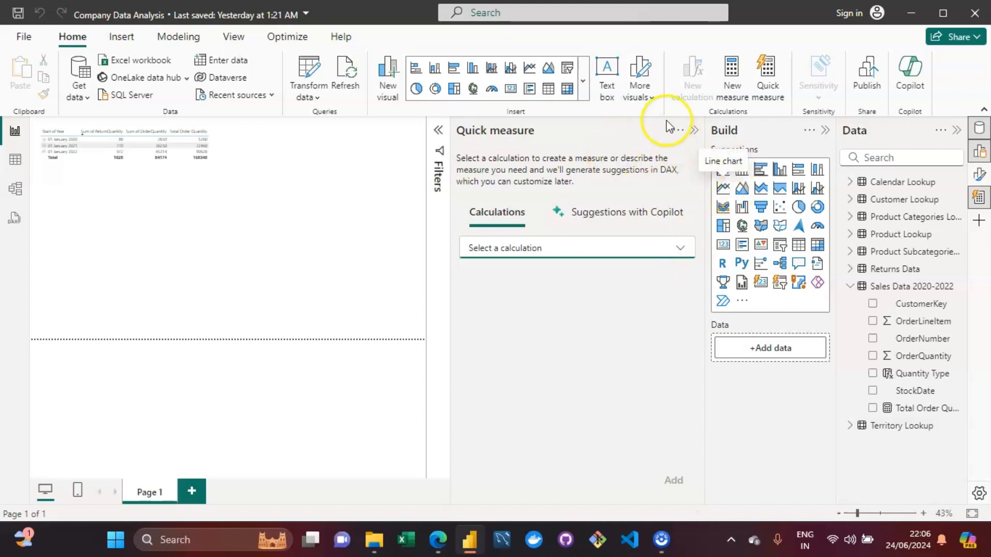
pyautogui.click(694, 89)
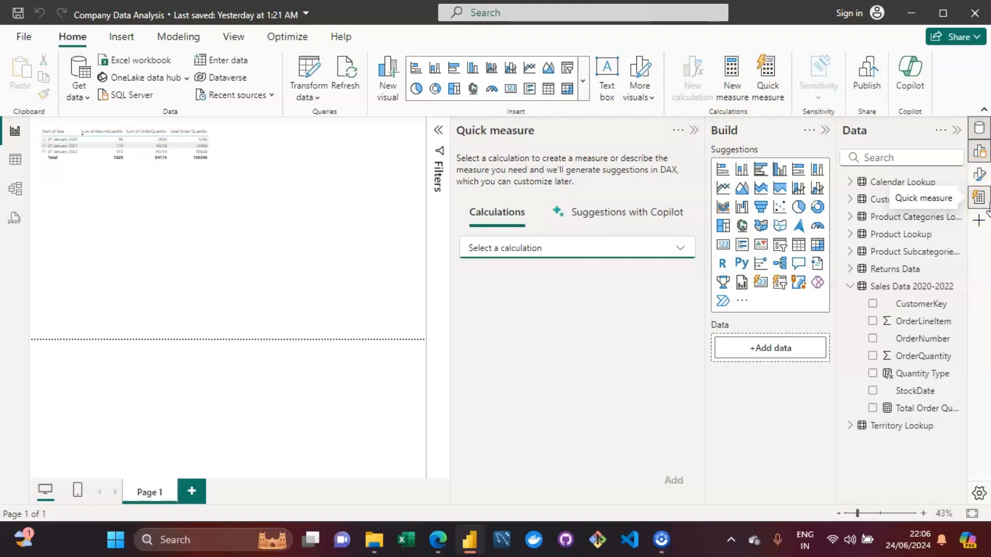
pyautogui.click(873, 218)
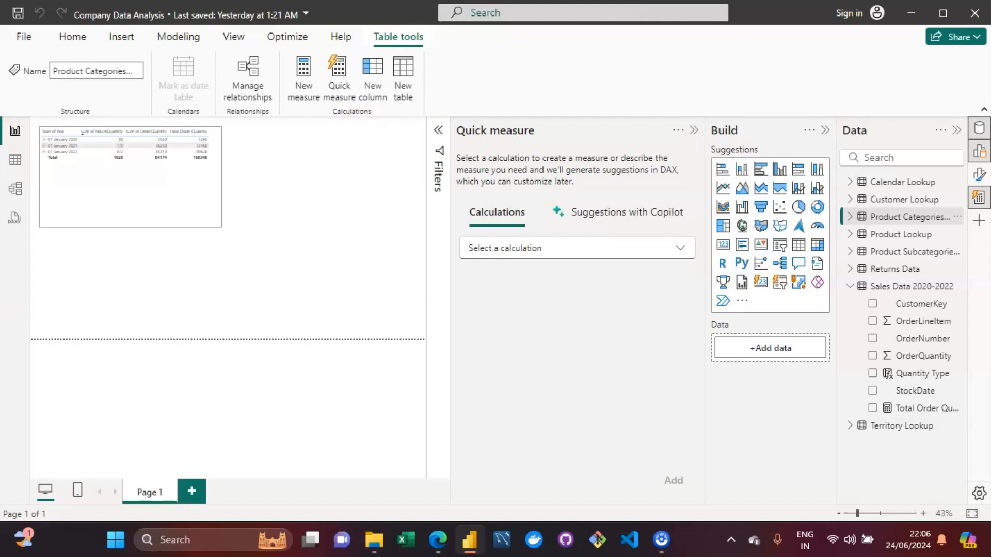
pyautogui.click(661, 540)
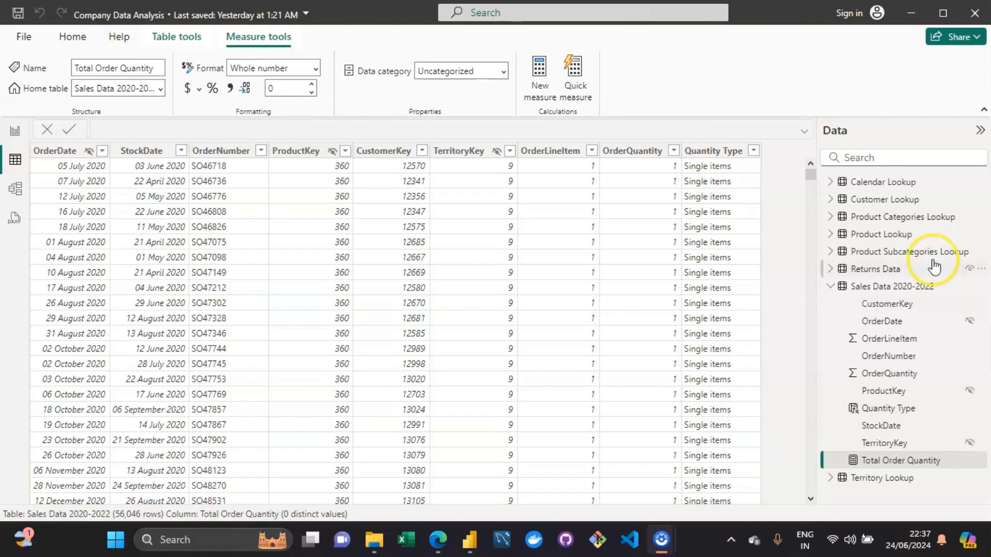
# View the data of the Product Subcategories Lookup and Customer Lookup tables.
pyautogui.click(894, 253)
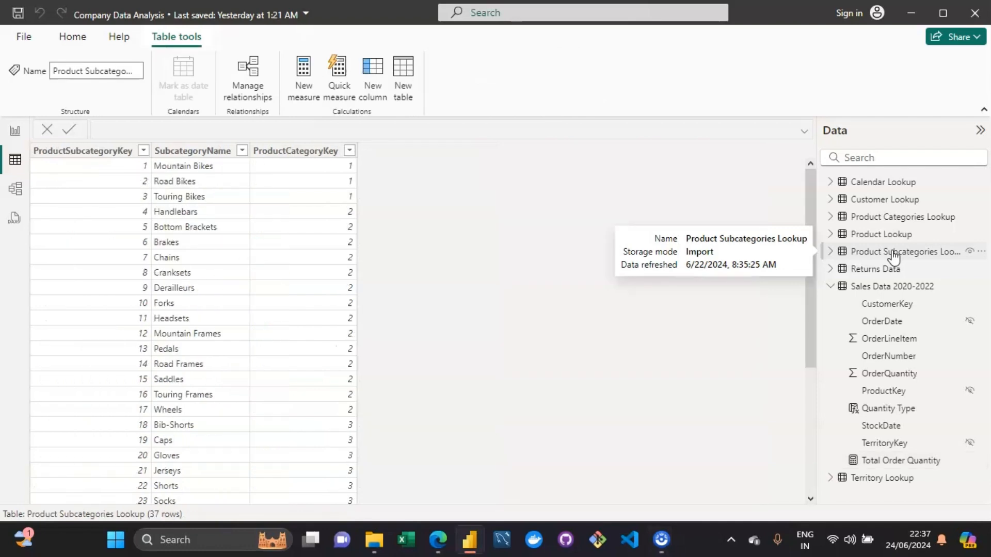
pyautogui.click(882, 200)
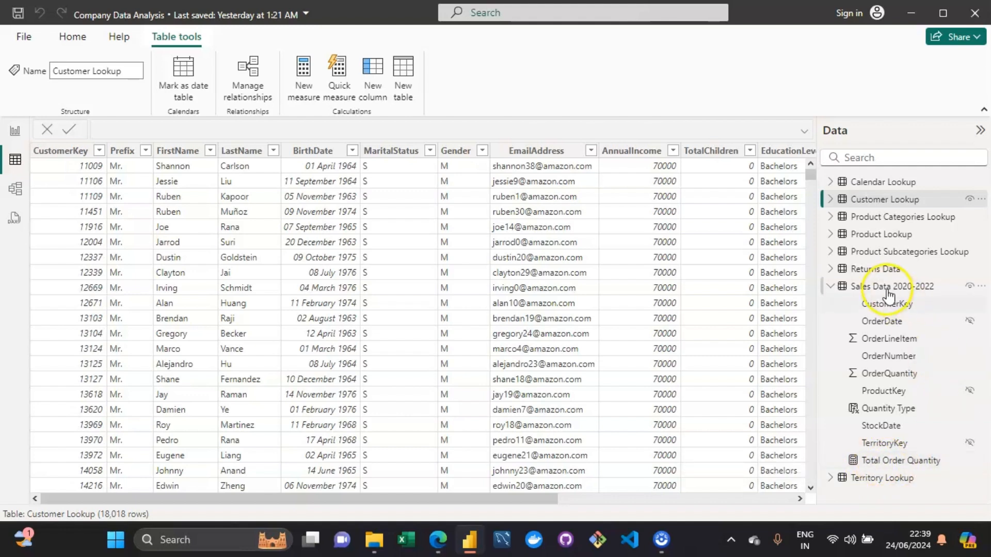
pyautogui.moveTo(888, 295)
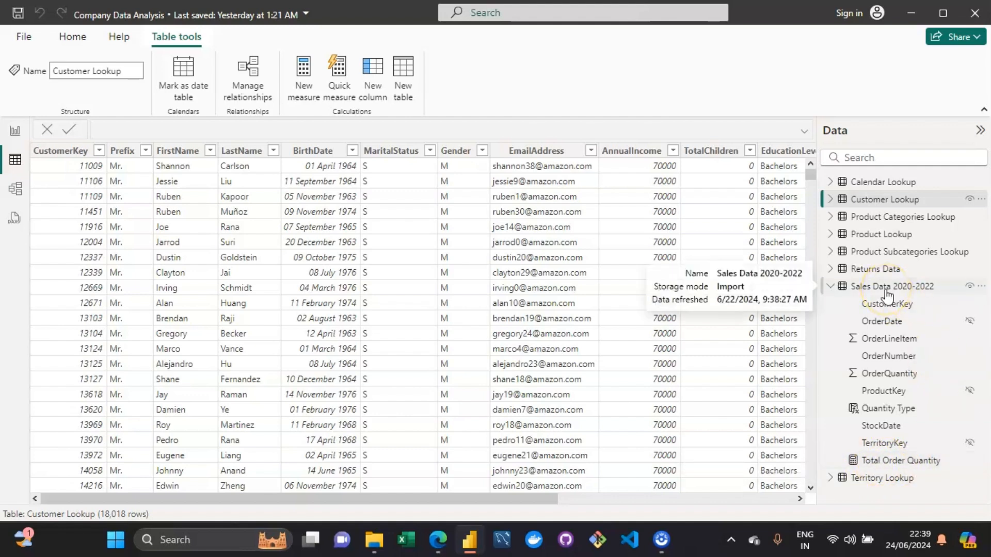
pyautogui.click(864, 355)
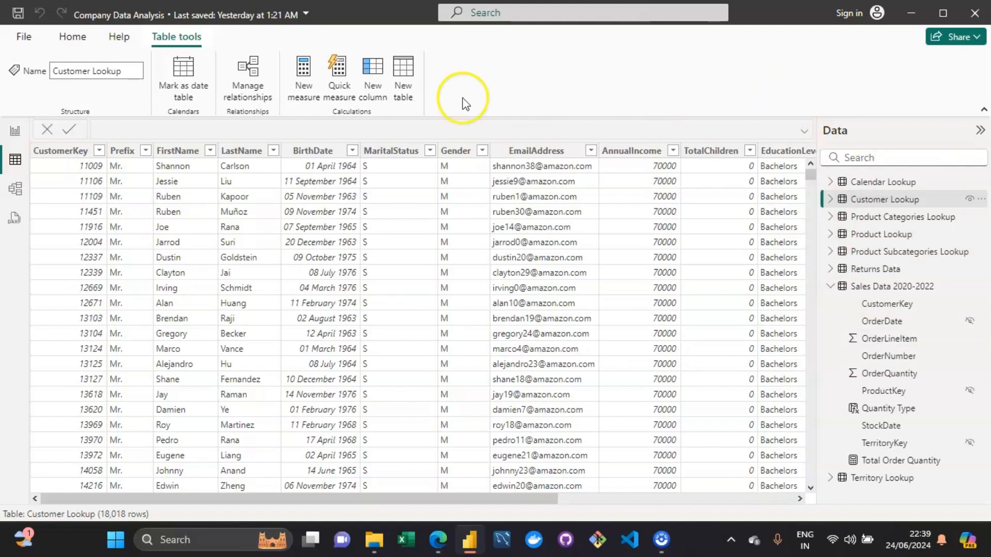
# Create a new calculated table and name it Table Measure DAX in its formula.
pyautogui.click(403, 70)
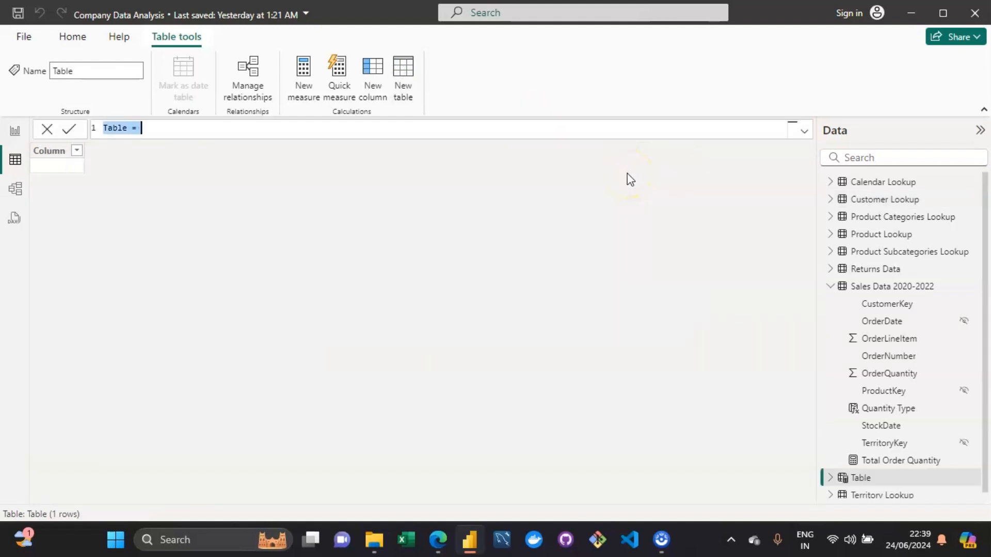
pyautogui.press('Left')
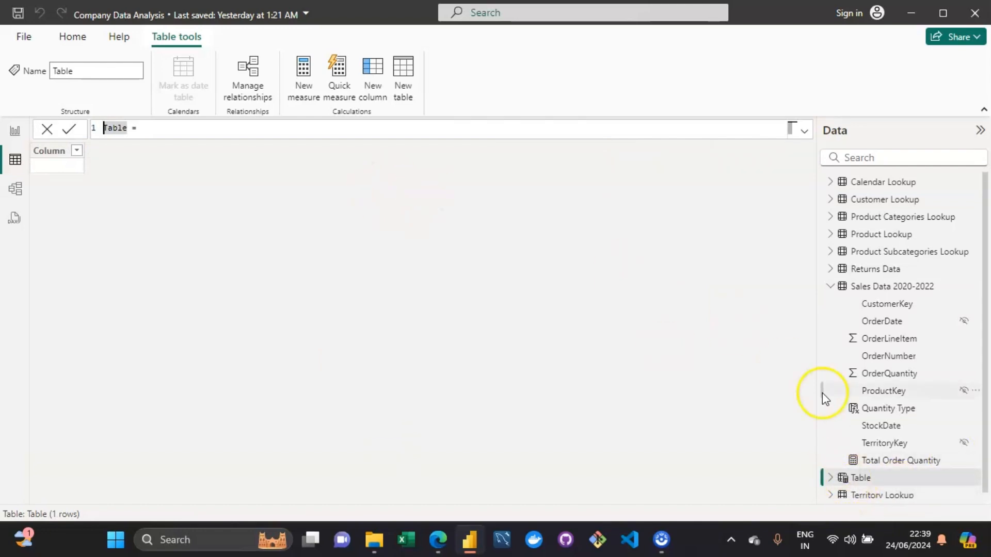
pyautogui.click(126, 128)
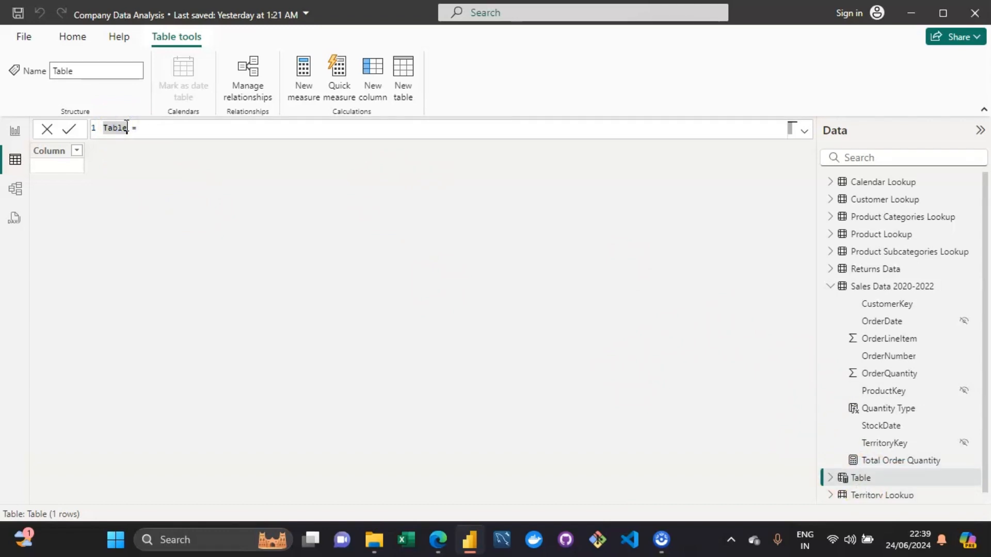
pyautogui.press('BackSpace')
pyautogui.press('BackSpace')
pyautogui.press('BackSpace')
pyautogui.press('BackSpace')
pyautogui.press('BackSpace')
pyautogui.write('Tabl')
pyautogui.write('e ')
pyautogui.write('M')
pyautogui.write('easure ')
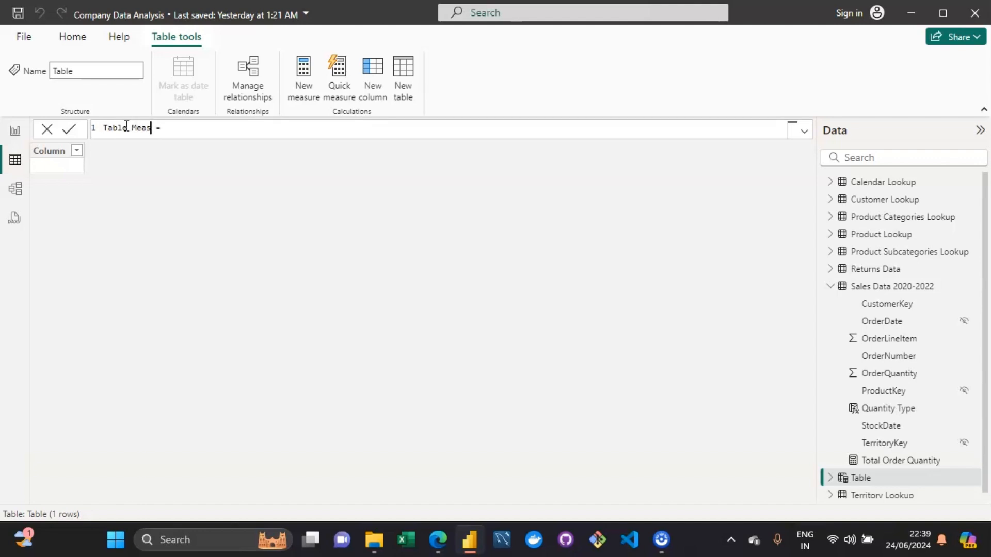
pyautogui.write('DAX')
# Enter an empty text string inside curly braces, {""}, as the Table Measure DAX expression.
pyautogui.press('Right')
pyautogui.press('Right')
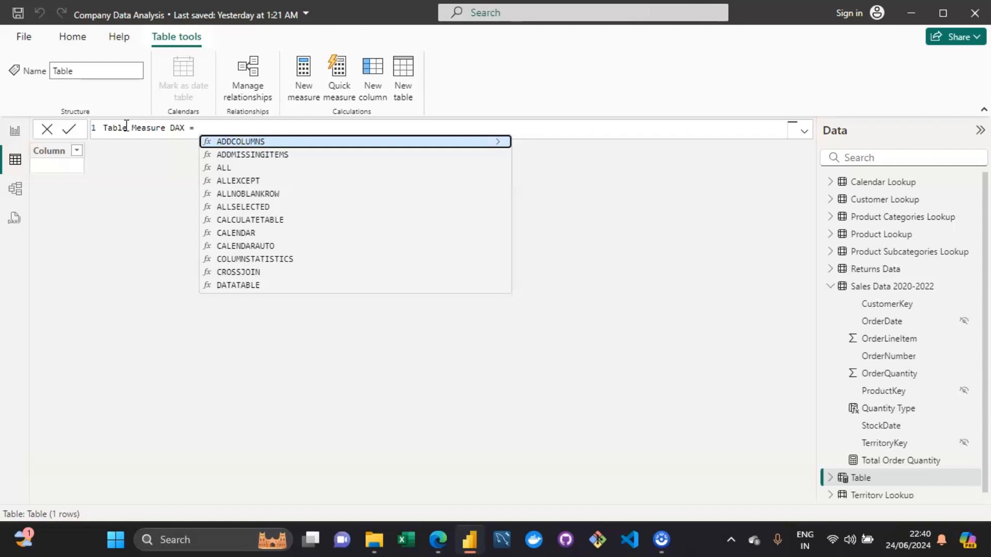
pyautogui.click(186, 128)
pyautogui.write('{}')
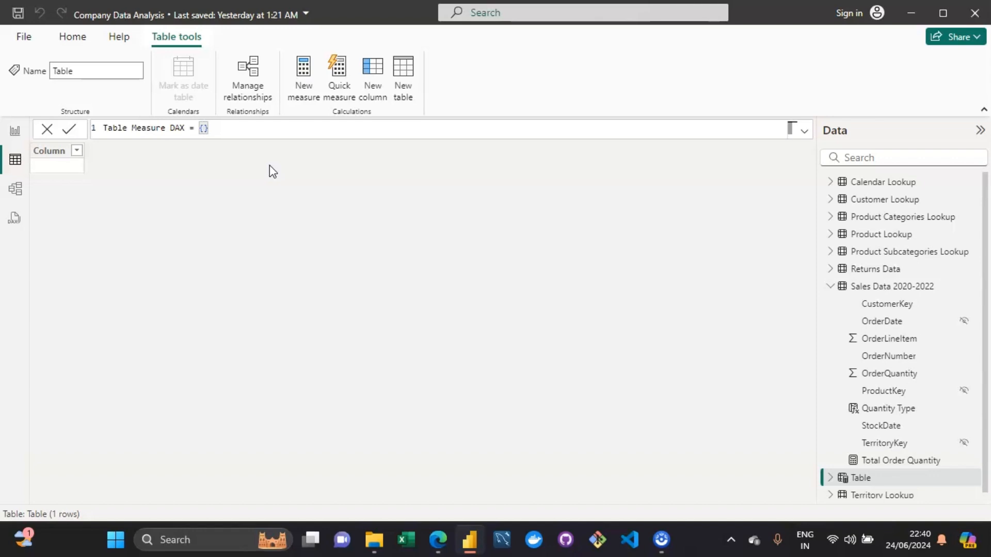
pyautogui.write('"')
pyautogui.press('Left')
pyautogui.press('Left')
pyautogui.press('Left')
pyautogui.press('Left')
pyautogui.press('Left')
pyautogui.press('Right')
pyautogui.press('Right')
pyautogui.press('Right')
pyautogui.press('Right')
pyautogui.press('Right')
pyautogui.press('Right')
pyautogui.press('Left')
pyautogui.press('Left')
pyautogui.press('Left')
pyautogui.press('Left')
pyautogui.press('Left')
pyautogui.press('Left')
pyautogui.press('Left')
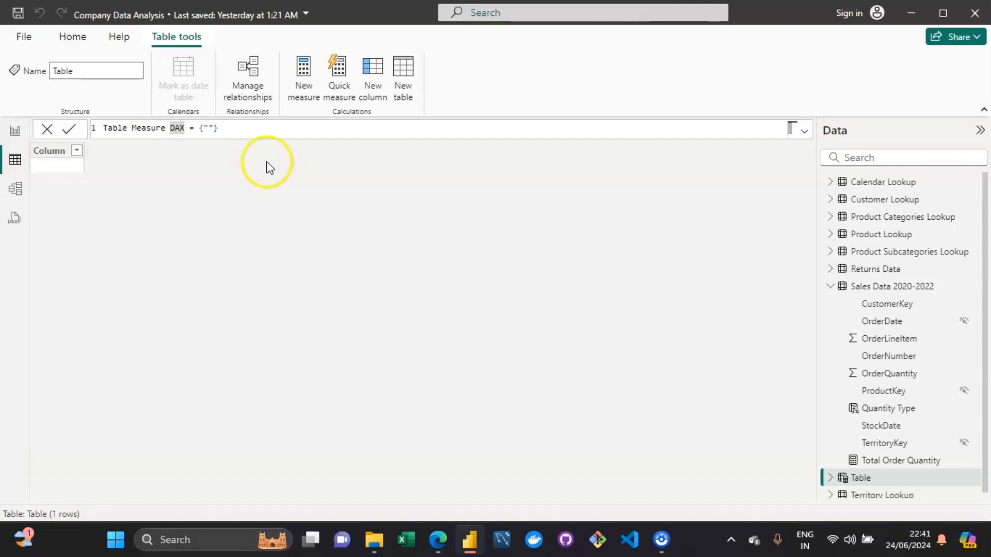
# Add a space between the quotes so the expression reads {" "}, and commit the table formula.
pyautogui.click(208, 129)
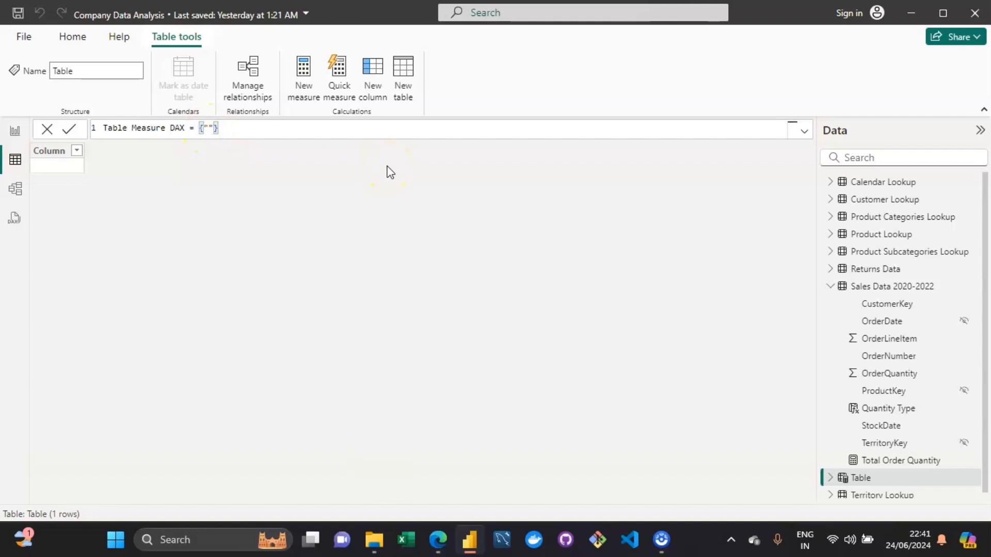
pyautogui.click(222, 129)
pyautogui.press('Left')
pyautogui.press('Left')
pyautogui.press('Left')
pyautogui.press('Left')
pyautogui.press('Left')
pyautogui.press('Left')
pyautogui.press('Left')
pyautogui.press('Return')
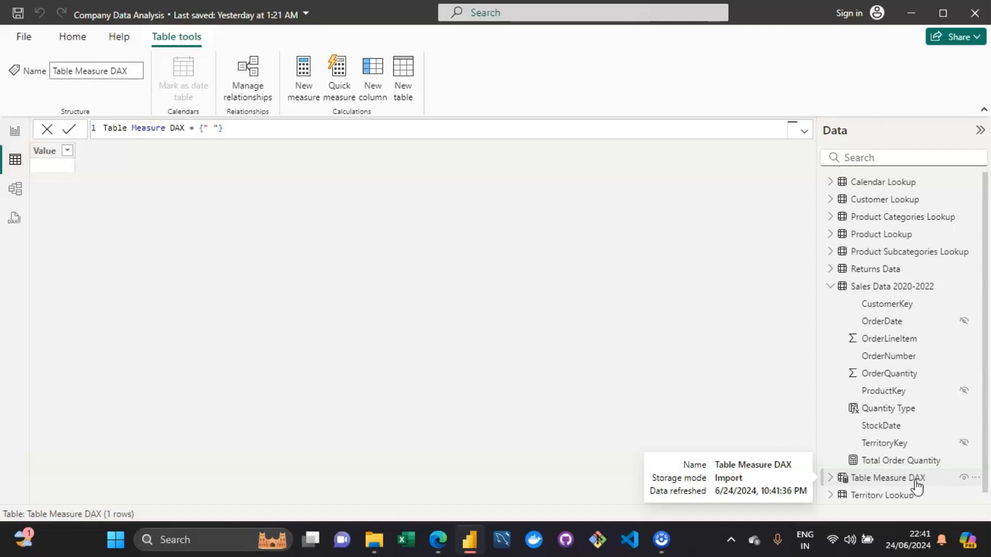
# Show the data model diagram and locate the Table Measure DAX table in it.
pyautogui.click(503, 296)
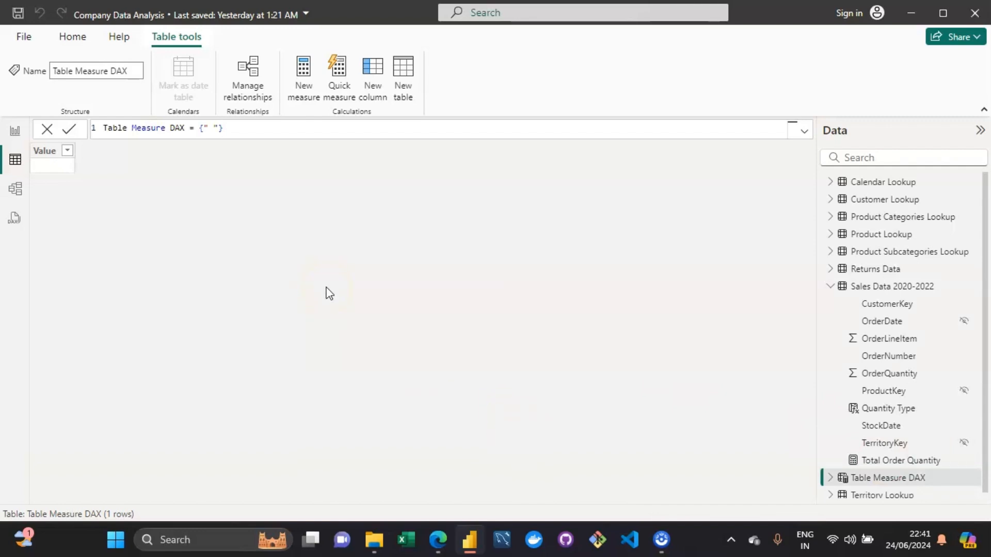
pyautogui.click(19, 198)
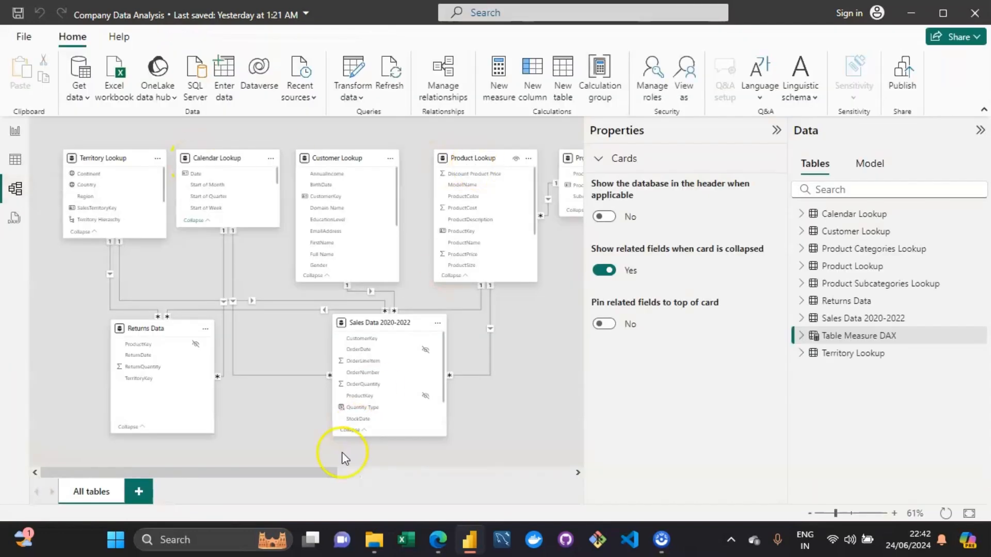
pyautogui.moveTo(305, 471); pyautogui.dragTo(508, 471)
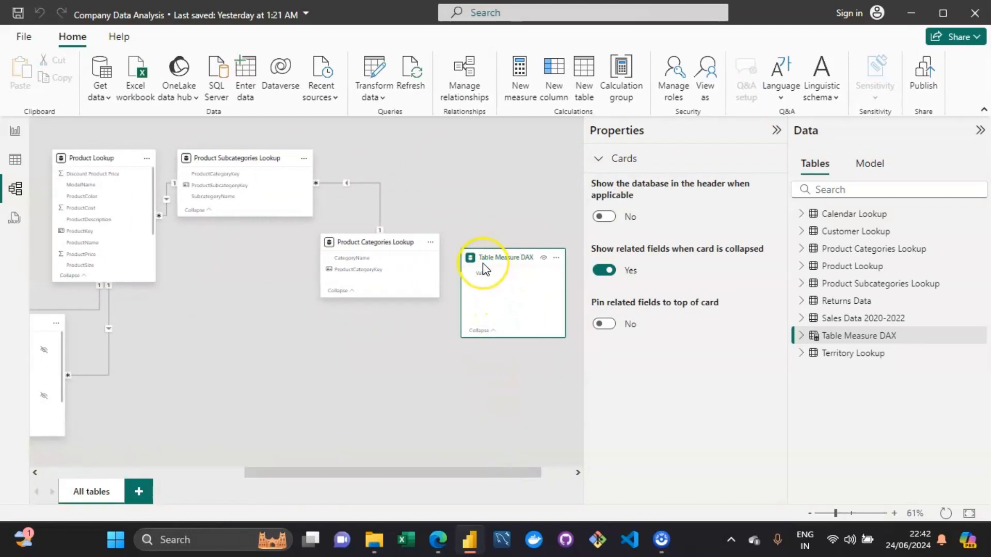
pyautogui.moveTo(485, 269)
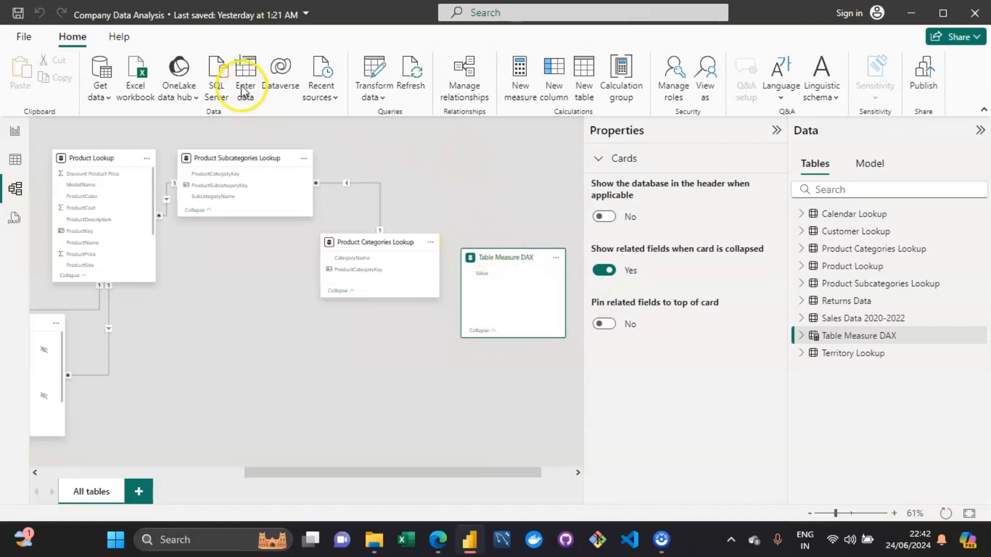
# Show the existing queries in the Power Query Editor and return to the data model window.
pyautogui.click(374, 73)
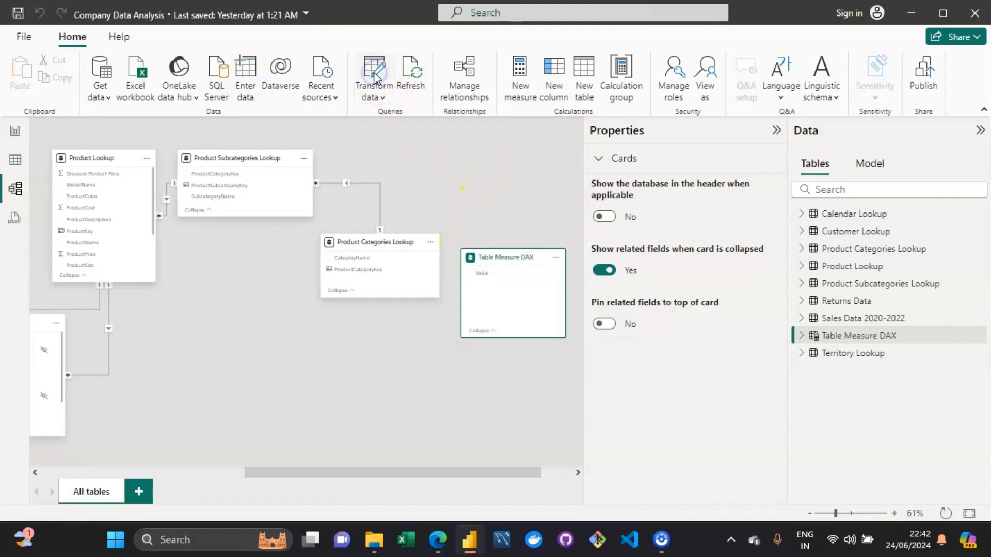
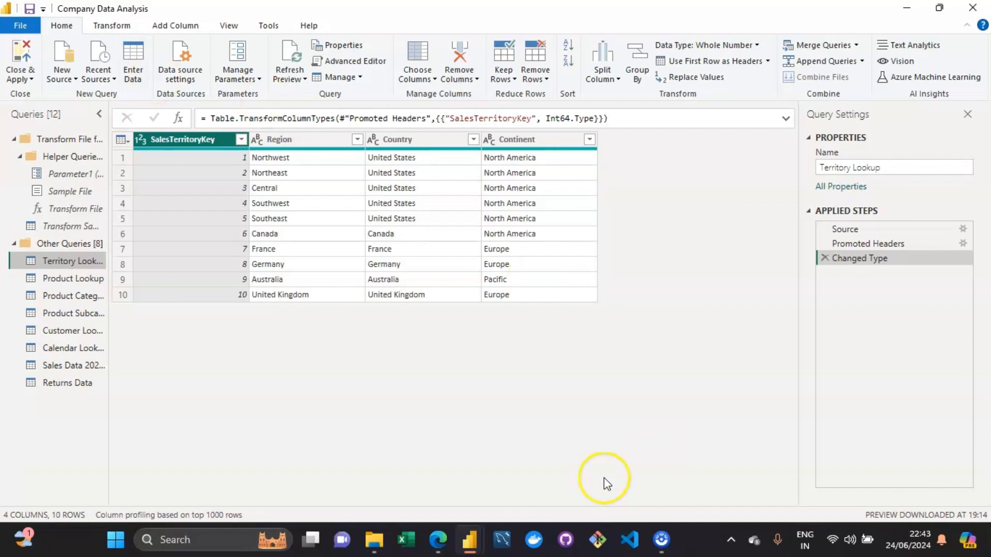
pyautogui.moveTo(467, 539)
pyautogui.click(393, 450)
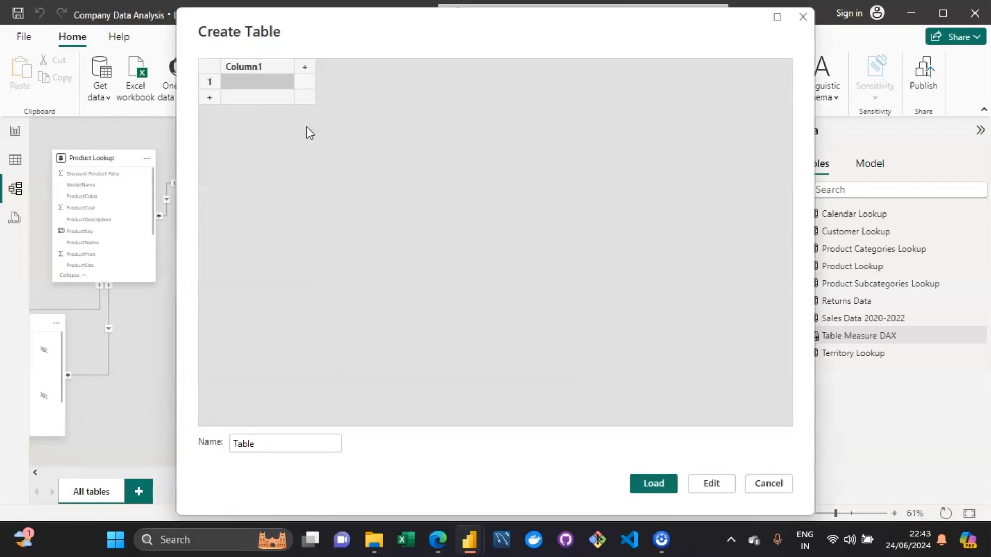
# Start a manually entered table and rename its only column to Measures.
pyautogui.click(257, 49)
pyautogui.doubleClick(262, 69)
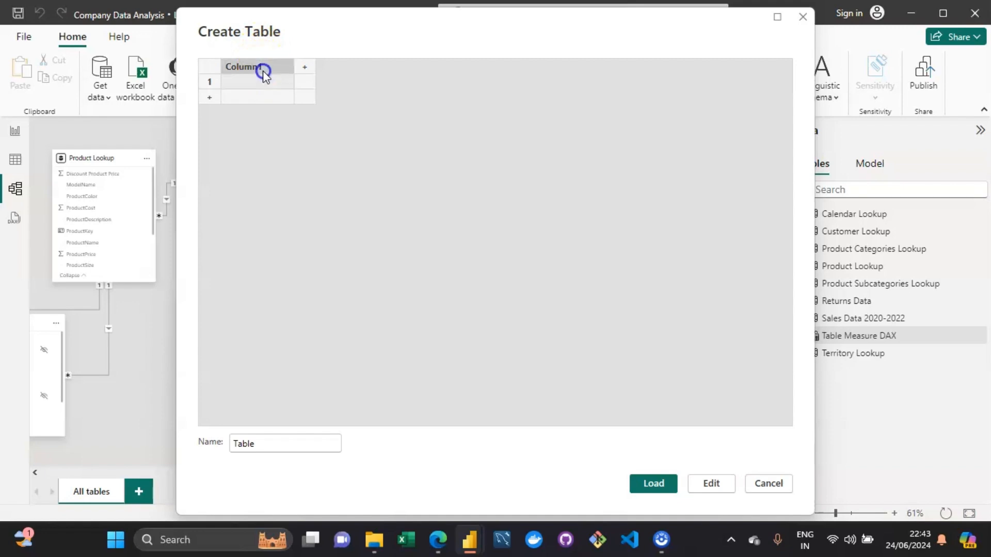
pyautogui.write('M')
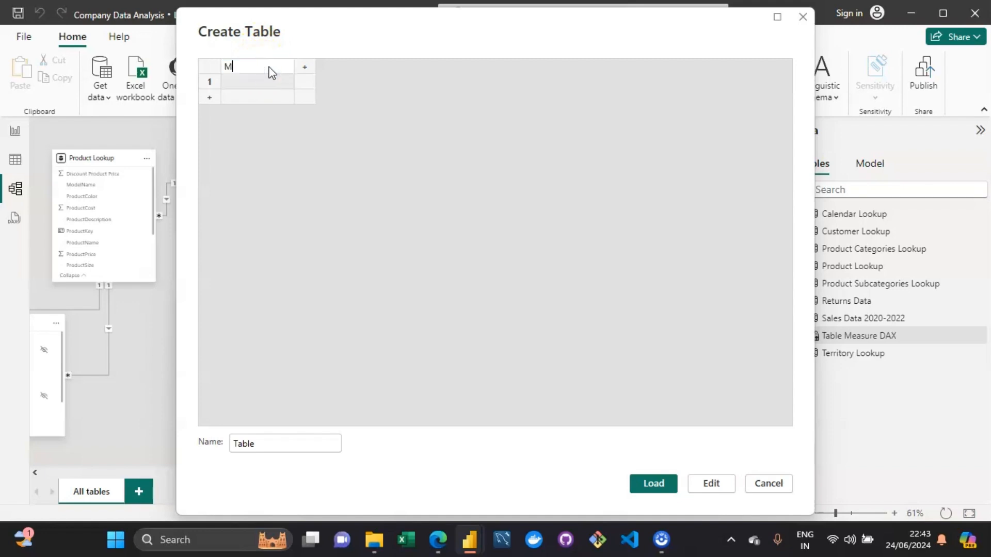
pyautogui.write('easures')
pyautogui.press('Return')
pyautogui.click(279, 211)
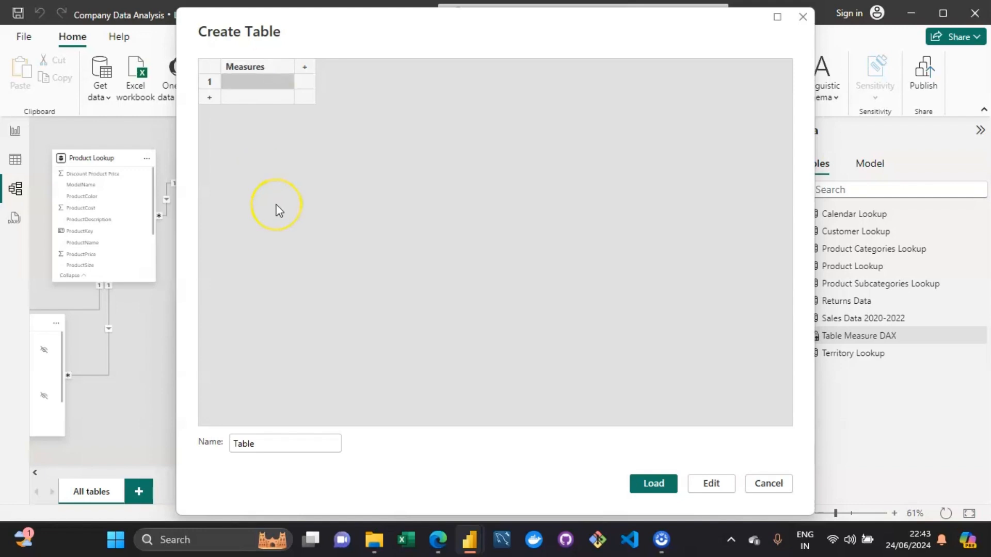
pyautogui.click(304, 68)
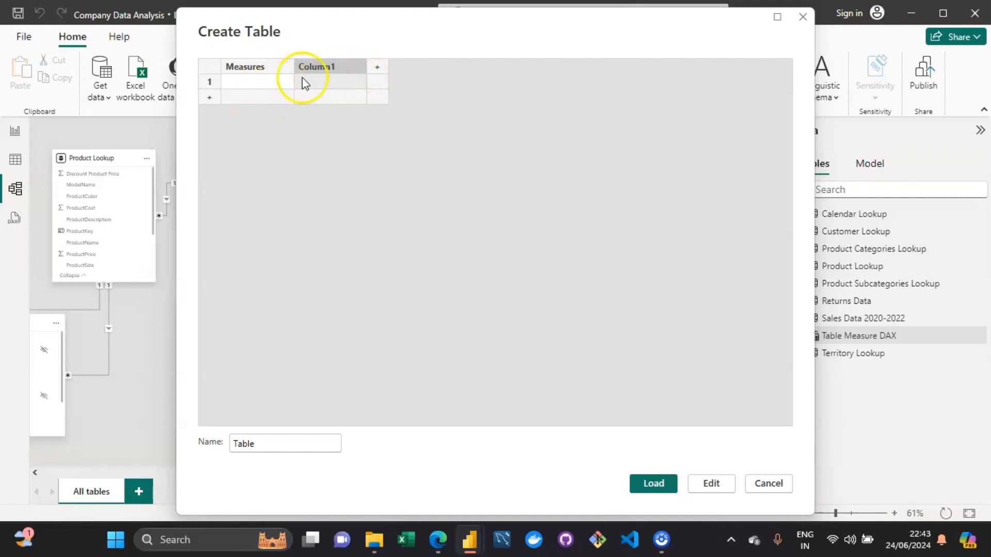
pyautogui.rightClick(321, 72)
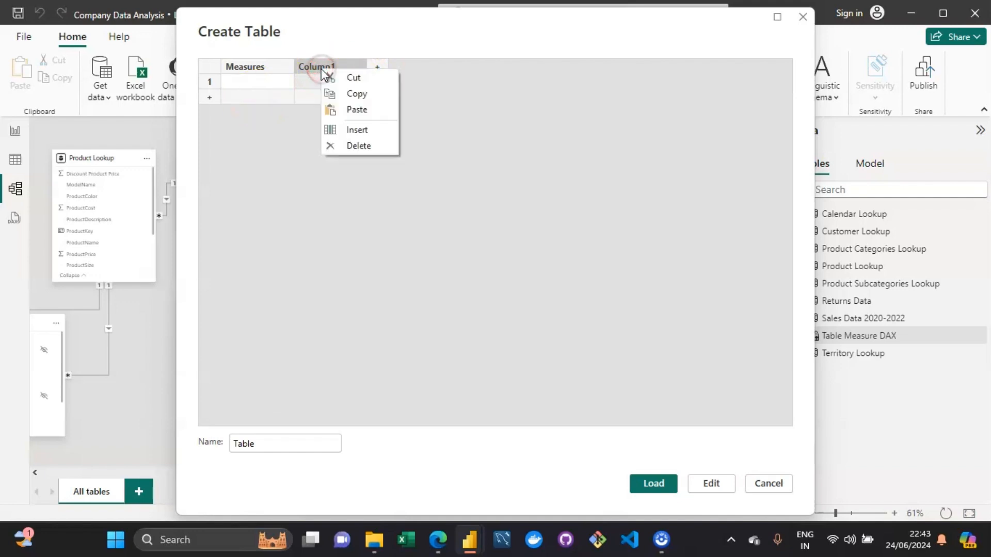
pyautogui.click(373, 147)
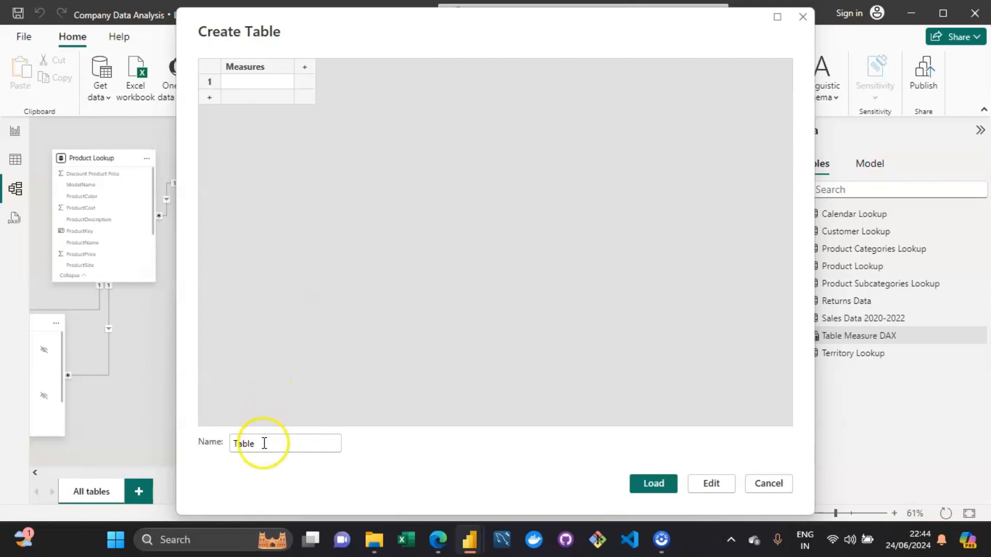
# Name the manually entered table Table Measure and load it into the model.
pyautogui.moveTo(262, 444); pyautogui.dragTo(219, 448)
pyautogui.write('M')
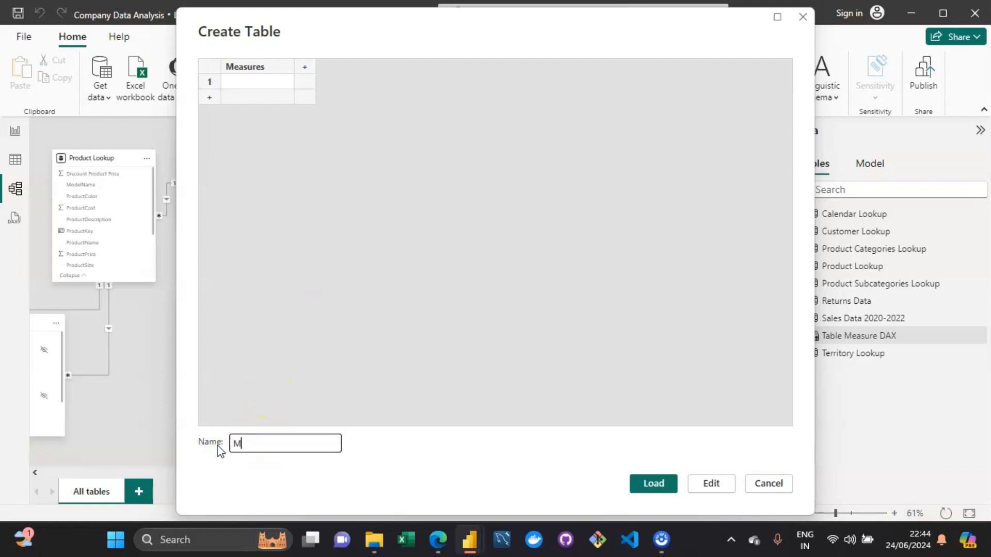
pyautogui.write('easures')
pyautogui.press('BackSpace')
pyautogui.press('BackSpace')
pyautogui.press('BackSpace')
pyautogui.press('BackSpace')
pyautogui.press('BackSpace')
pyautogui.press('BackSpace')
pyautogui.press('BackSpace')
pyautogui.press('BackSpace')
pyautogui.press('BackSpace')
pyautogui.write('Table Measure')
pyautogui.click(662, 482)
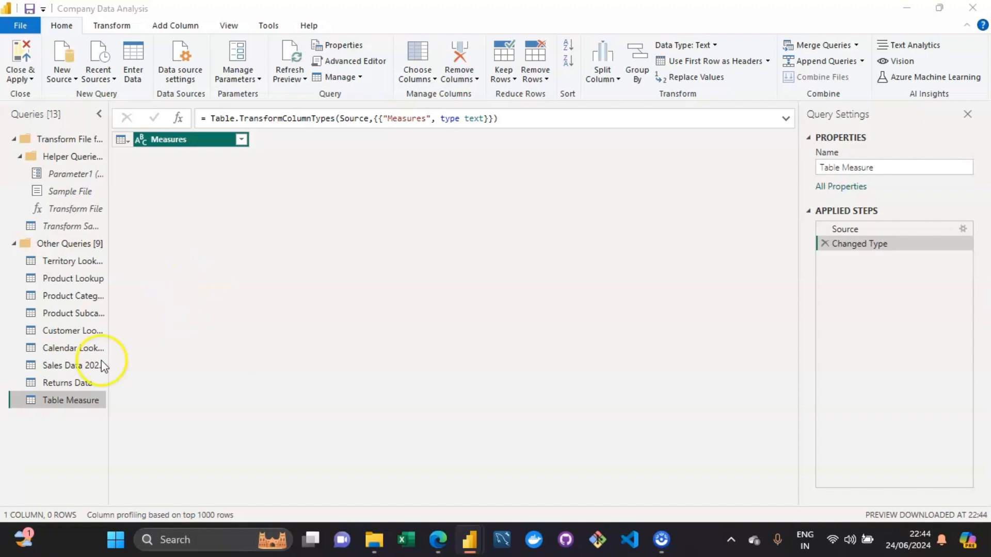
# Inspect the Table Measure query in the Power Query Editor and return to the data model window.
pyautogui.click(67, 401)
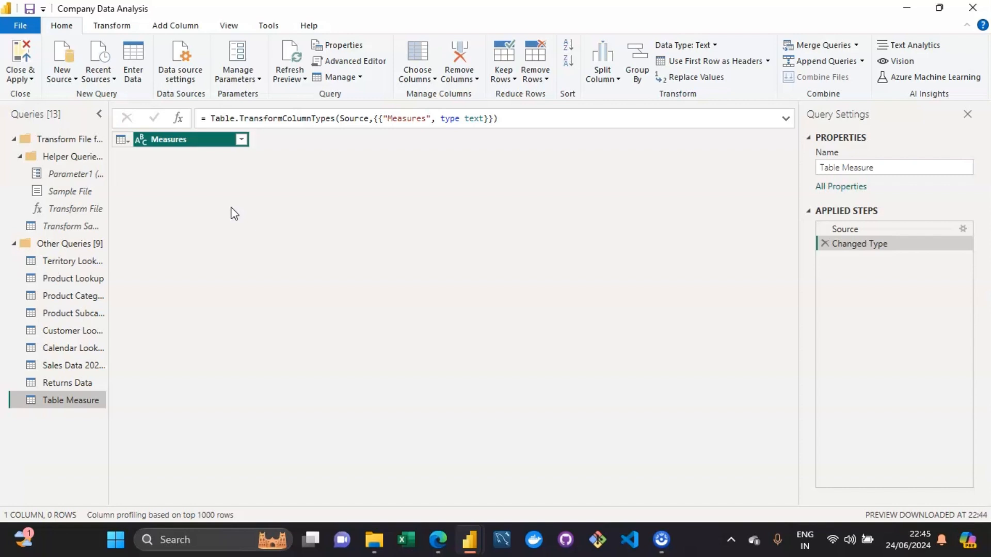
pyautogui.moveTo(472, 535)
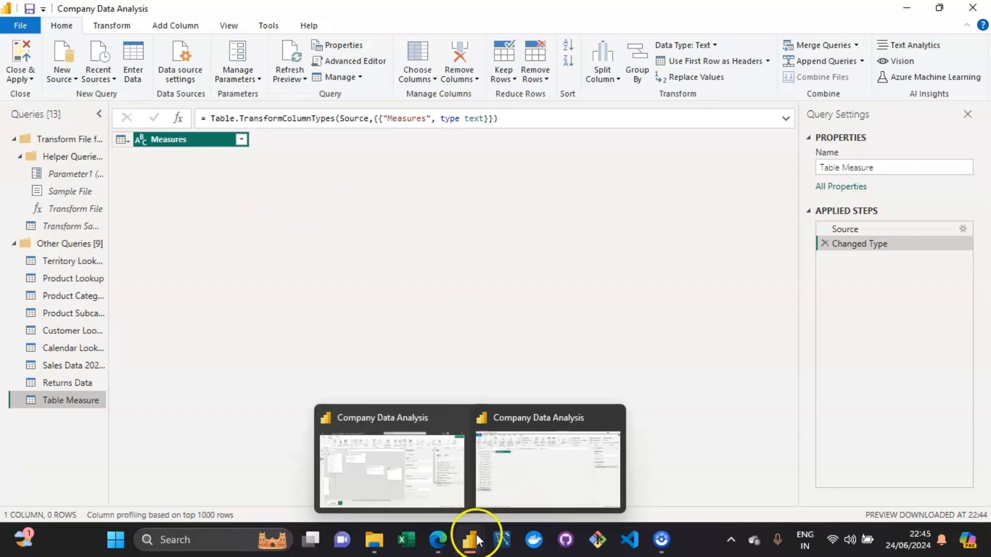
pyautogui.click(401, 466)
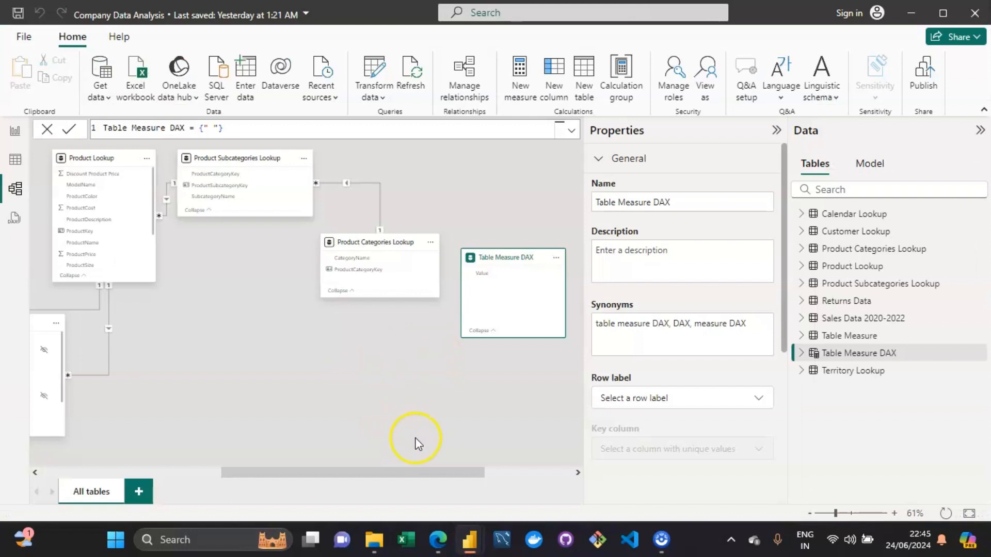
# Move the Table Measure card in the model diagram to the empty area below Product Lookup, beside Sales Data 2020-2022.
pyautogui.moveTo(408, 466); pyautogui.dragTo(498, 481)
pyautogui.click(306, 401)
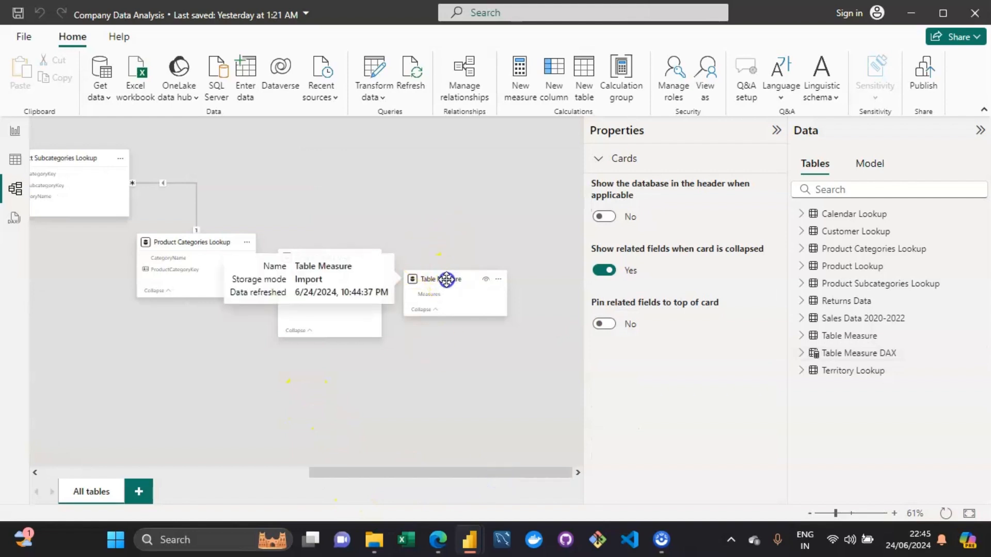
pyautogui.moveTo(449, 278); pyautogui.dragTo(112, 344)
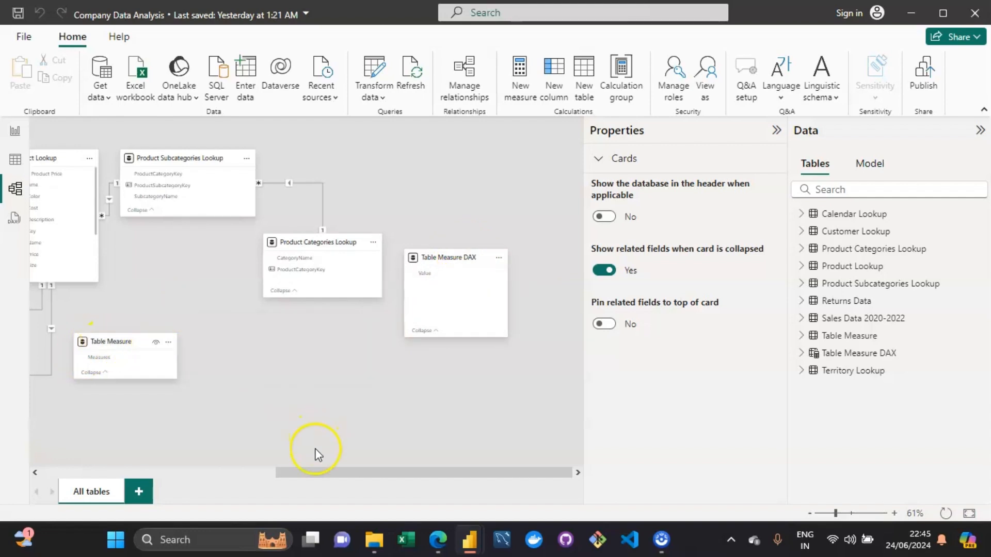
pyautogui.moveTo(347, 473); pyautogui.dragTo(316, 473)
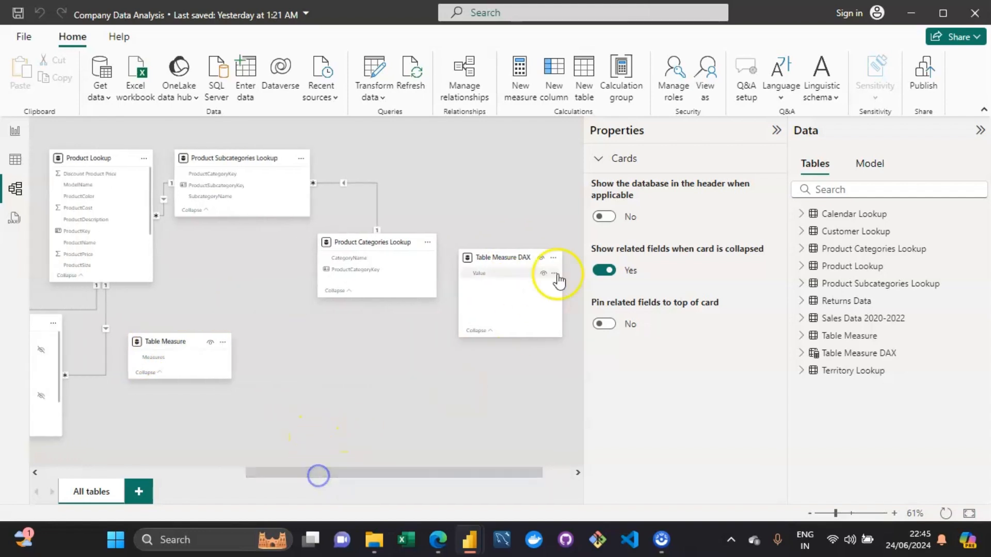
# Delete the Table Measure DAX table from the data model.
pyautogui.rightClick(491, 255)
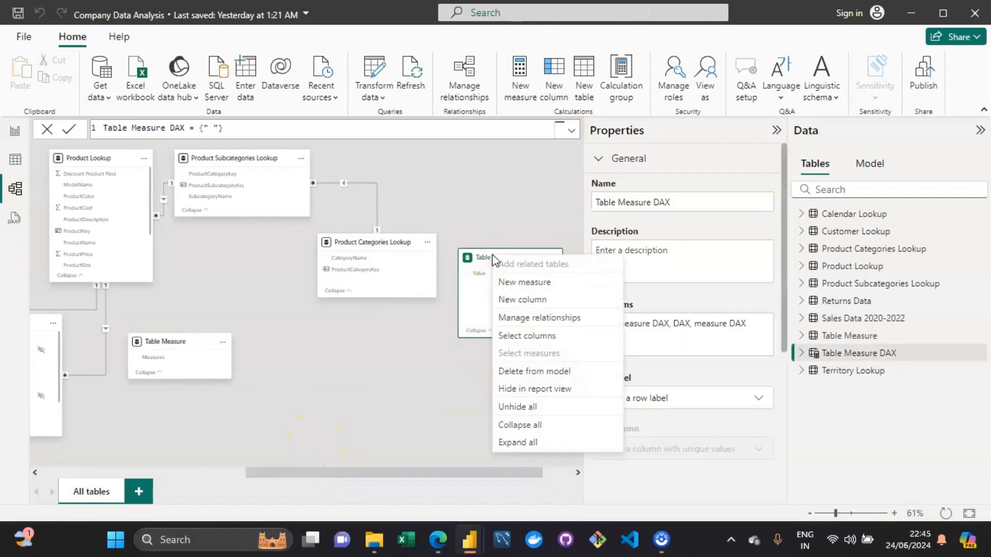
pyautogui.click(548, 382)
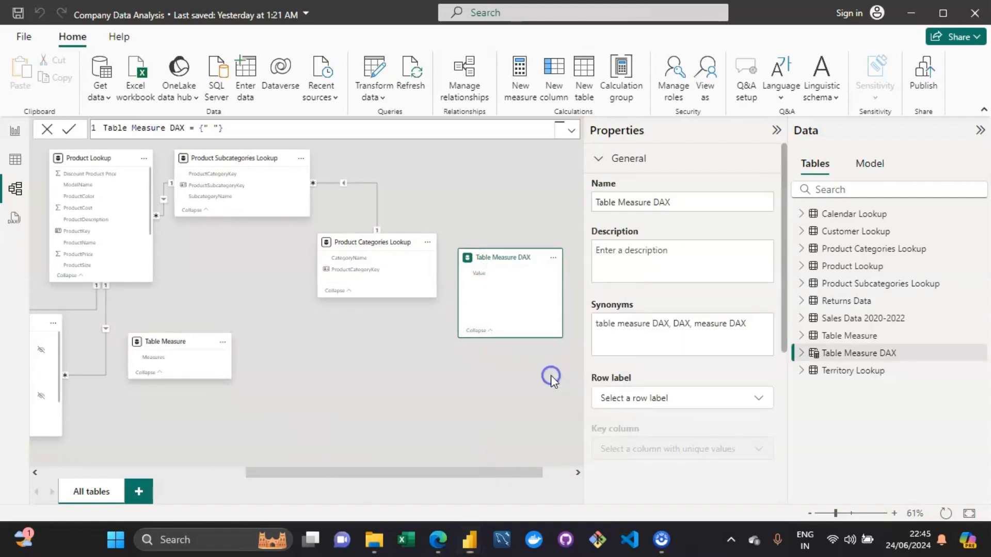
pyautogui.click(579, 305)
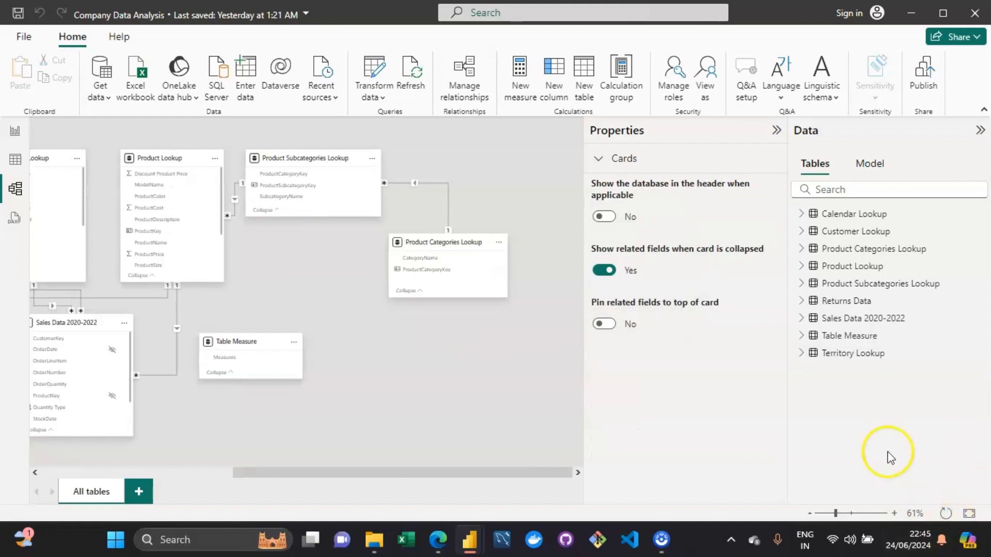
# Expand Table Measure in the table list to check its fields and look over the related tables in the diagram.
pyautogui.click(801, 335)
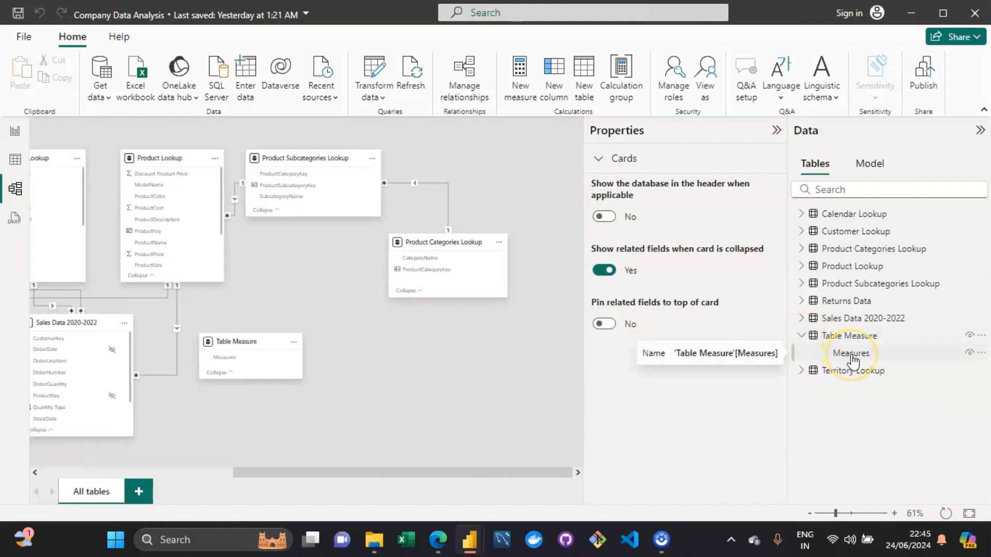
pyautogui.click(461, 476)
pyautogui.moveTo(461, 476); pyautogui.dragTo(191, 485)
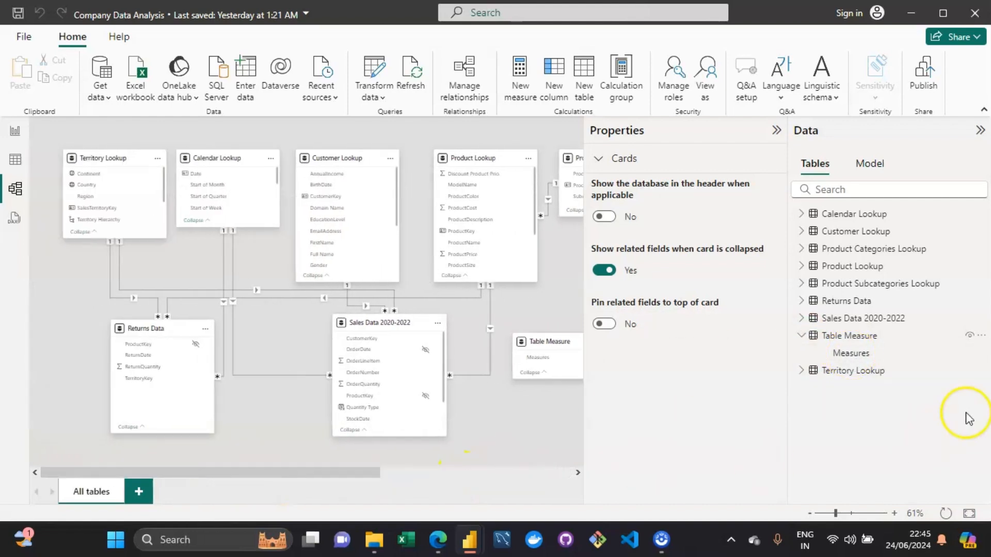
# In the report view, change the home table of the Total Order Quantity measure to Table Measure.
pyautogui.click(13, 132)
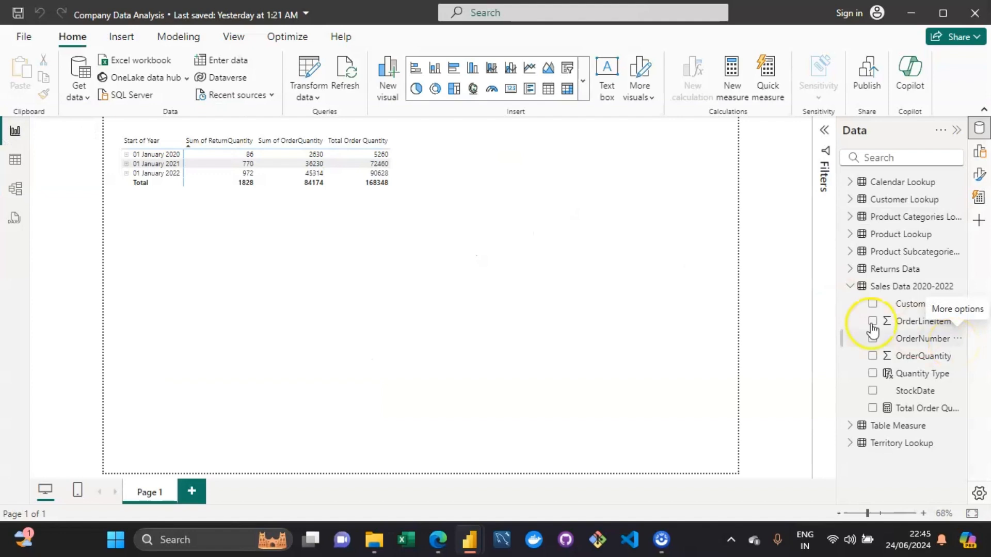
pyautogui.moveTo(914, 296)
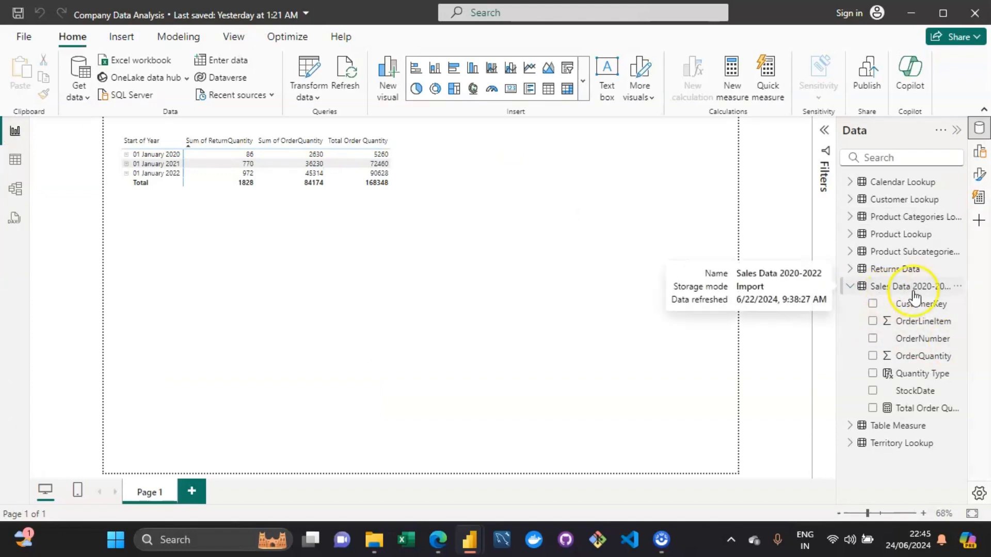
pyautogui.click(909, 413)
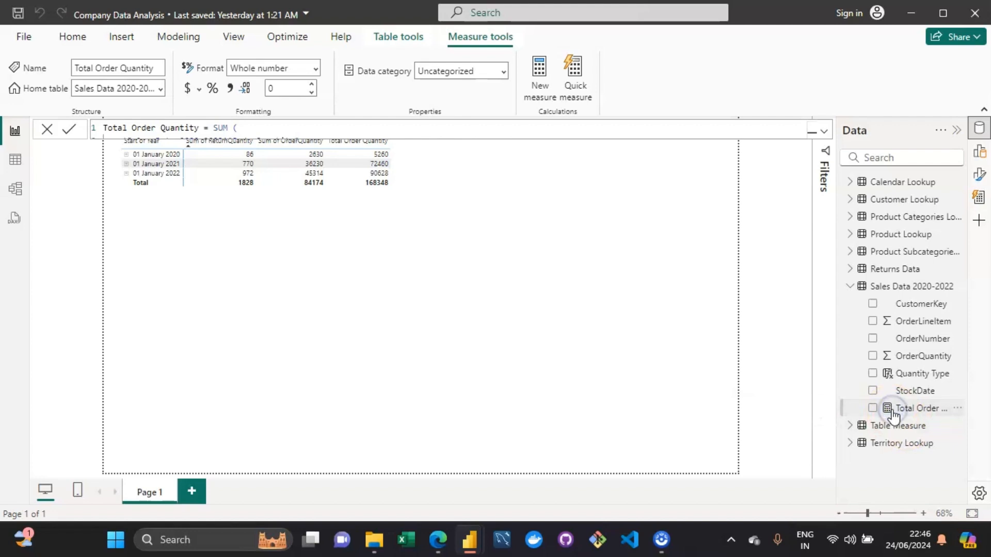
pyautogui.click(160, 90)
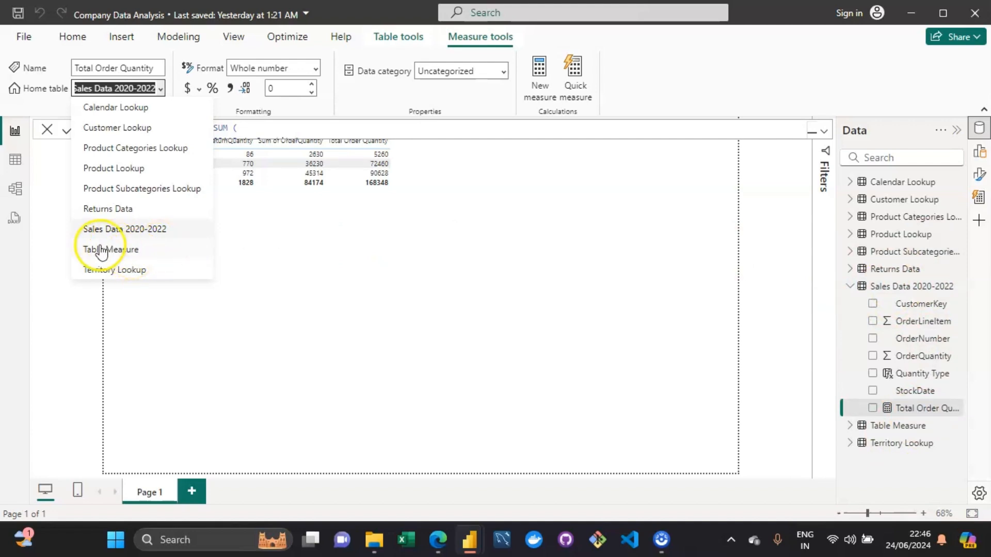
pyautogui.click(136, 256)
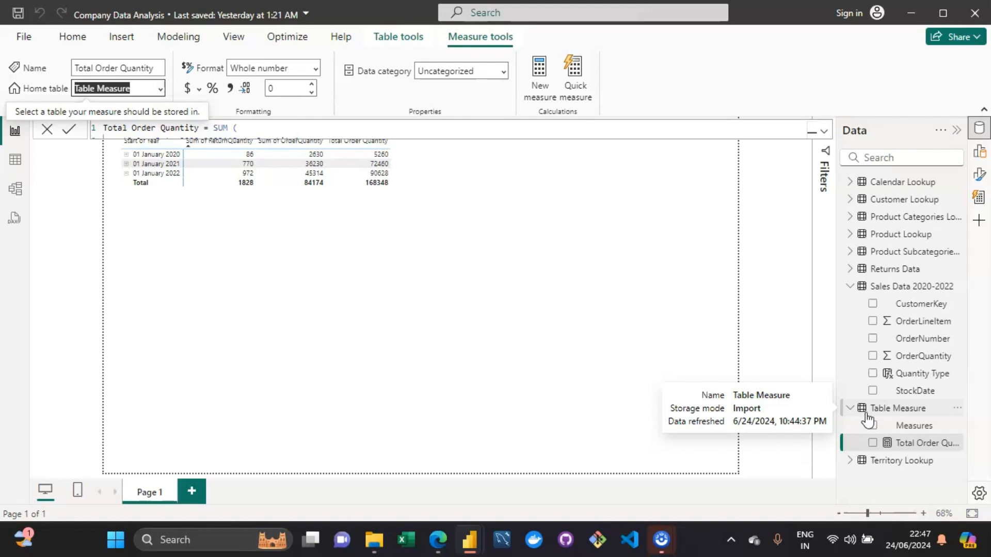
# Delete the Measures column from the Table Measure table and confirm the deletion.
pyautogui.click(910, 428)
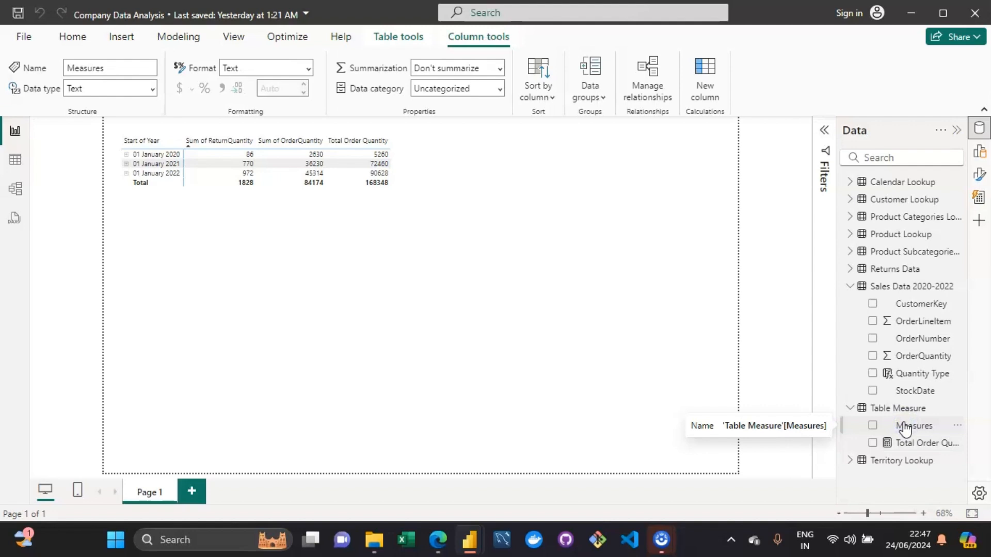
pyautogui.rightClick(904, 427)
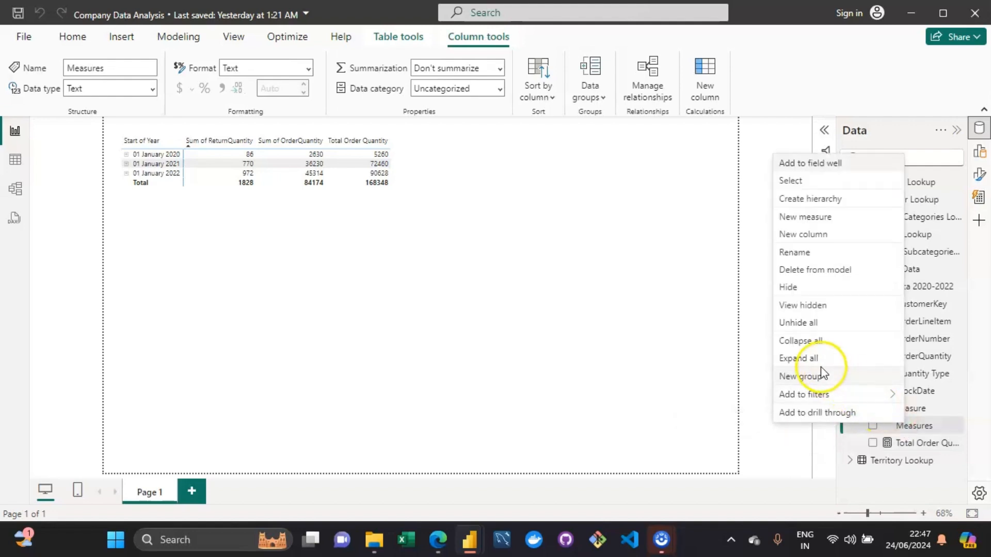
pyautogui.click(824, 271)
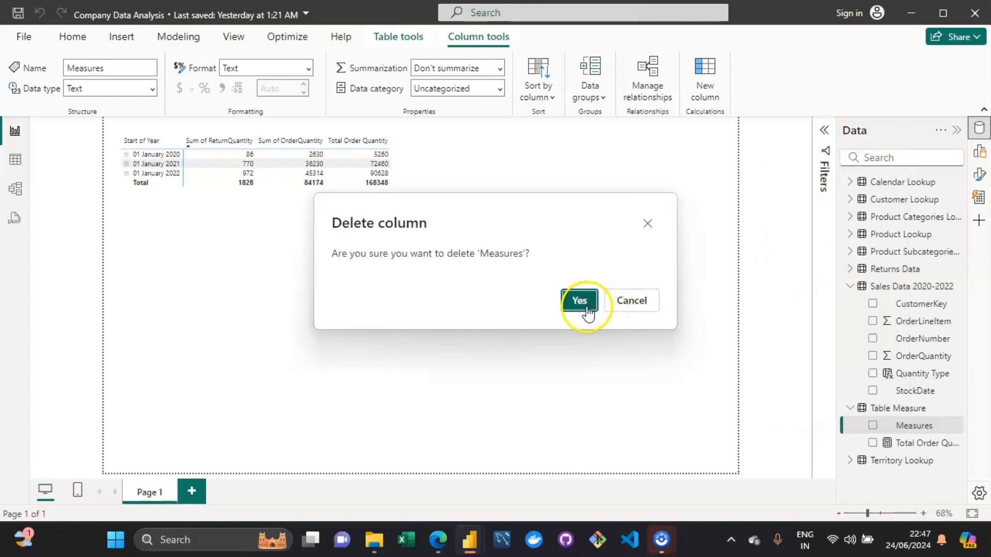
pyautogui.click(592, 308)
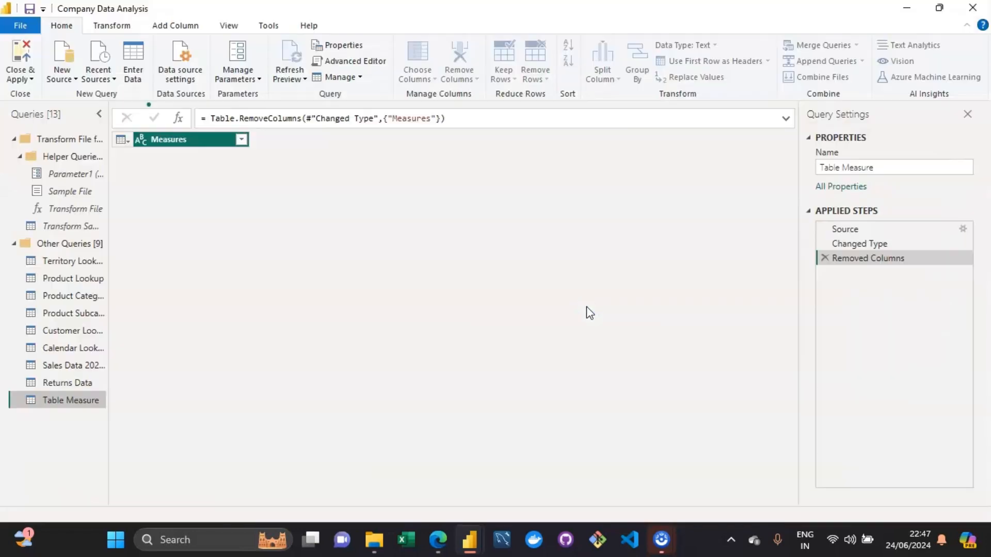
# Check the Table Measure query in the Power Query Editor after the column removal and return to the report.
pyautogui.click(310, 345)
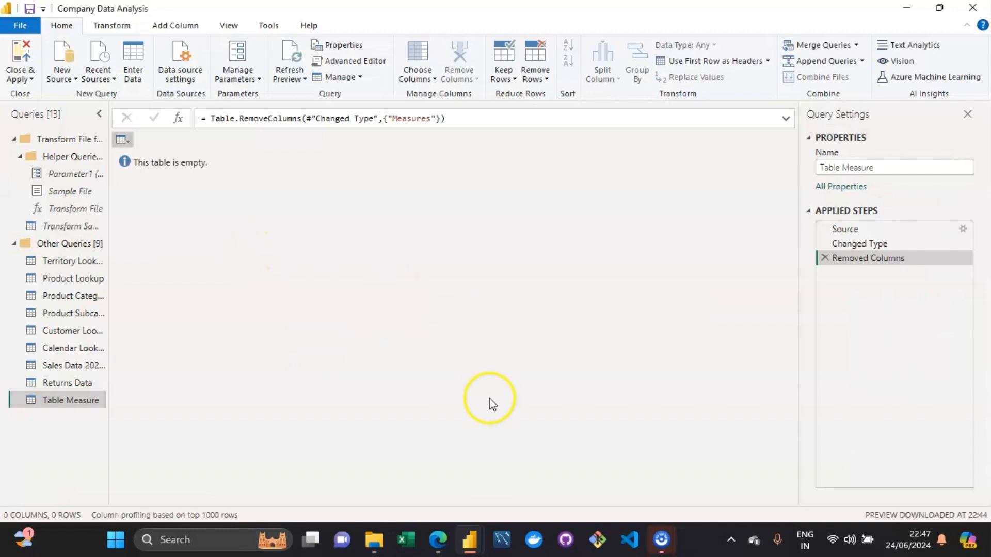
pyautogui.click(474, 532)
pyautogui.click(434, 482)
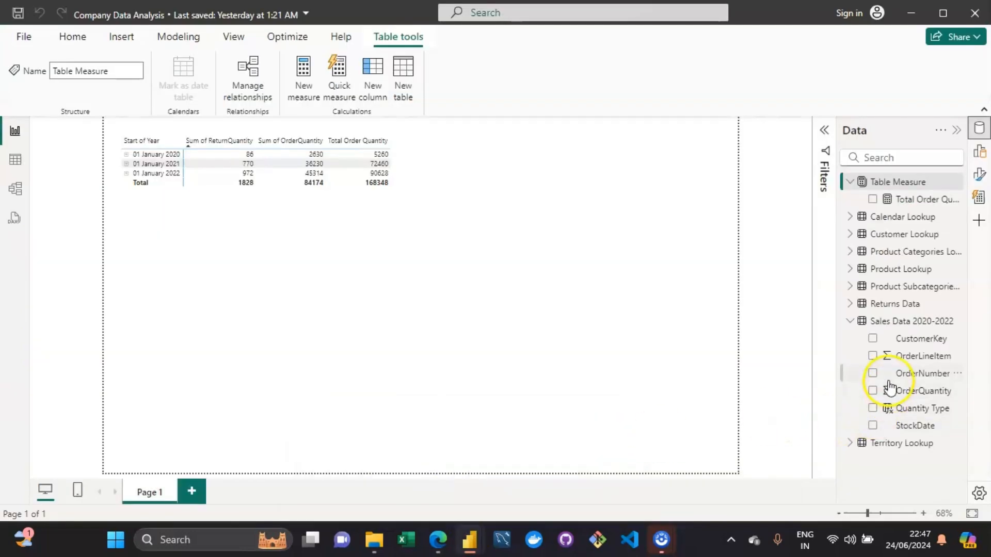
# In the model view, assign the Total Order Quantity measure to a display folder named Total Order.
pyautogui.click(876, 187)
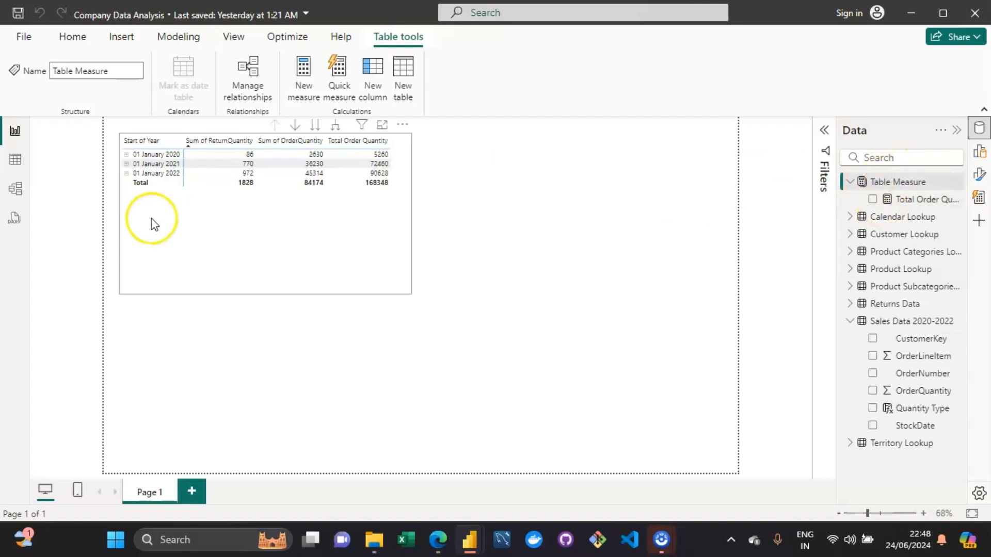
pyautogui.click(16, 191)
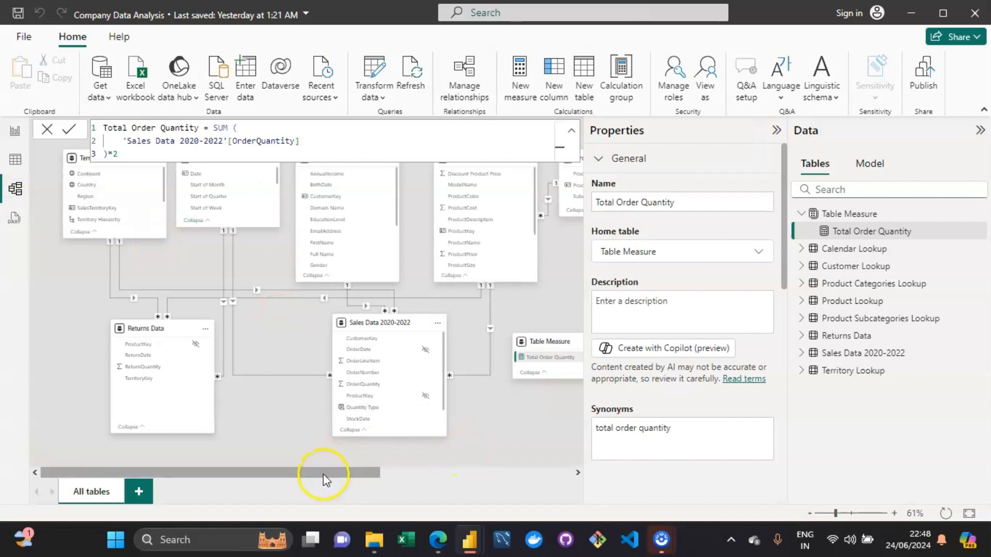
pyautogui.moveTo(323, 475)
pyautogui.mouseDown()
pyautogui.moveTo(405, 472)
pyautogui.moveTo(317, 472)
pyautogui.mouseUp()
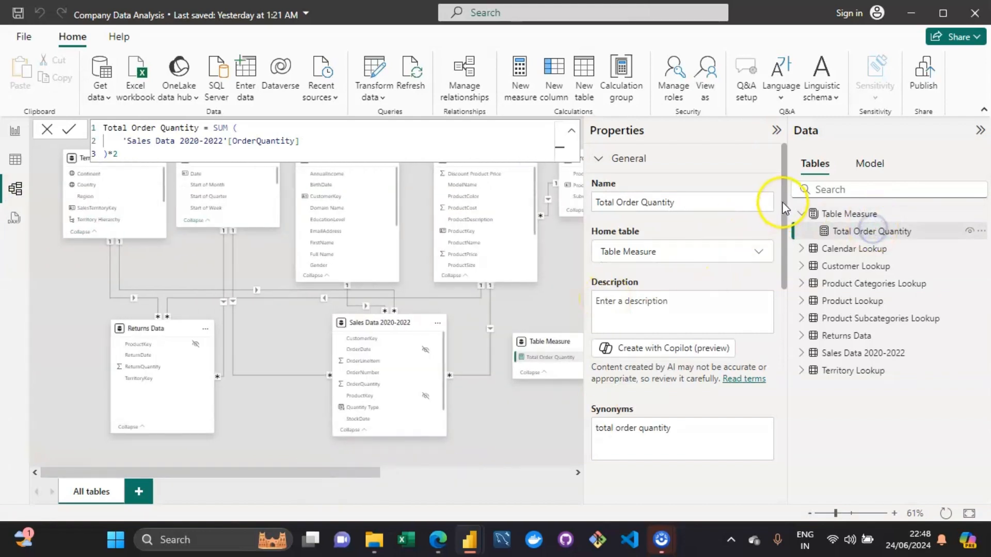
pyautogui.moveTo(785, 217); pyautogui.dragTo(772, 332)
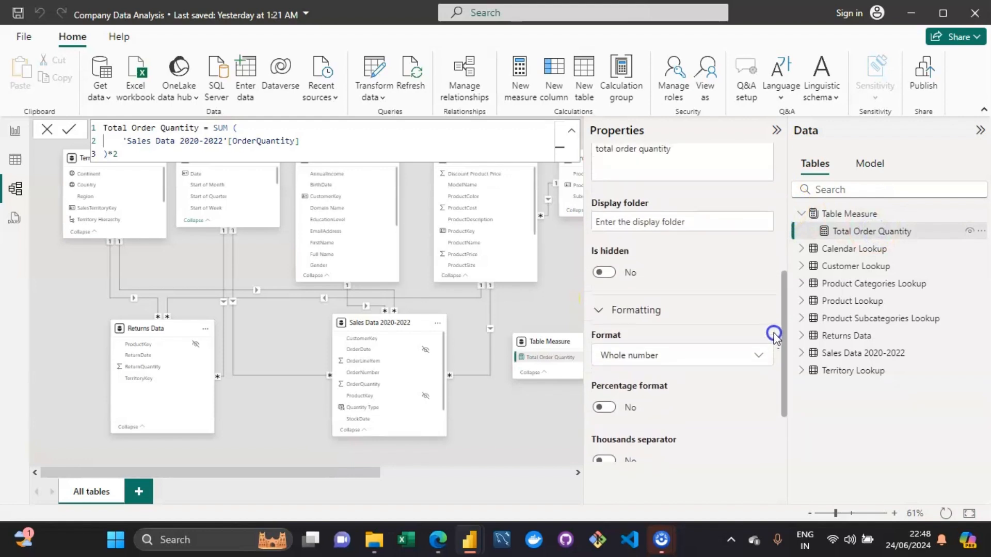
pyautogui.click(664, 221)
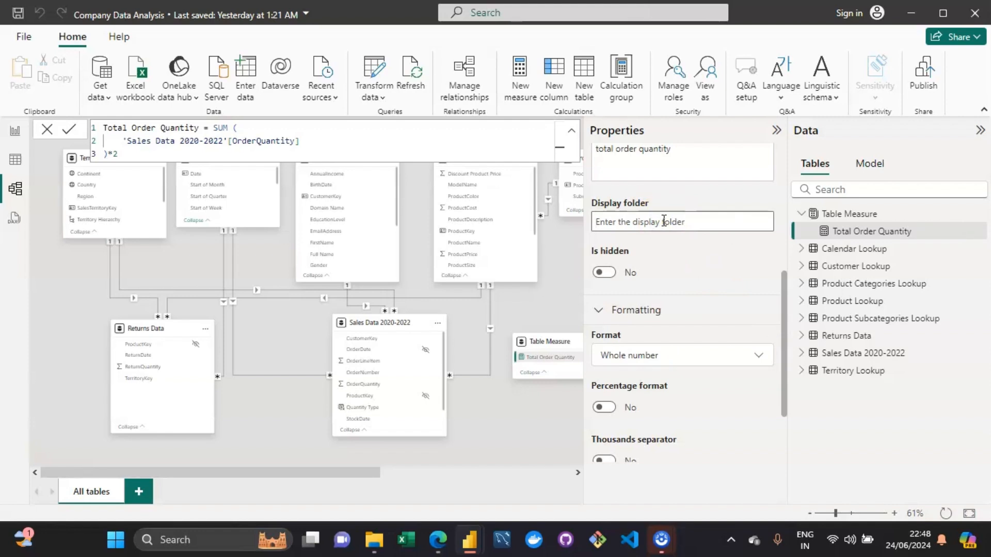
pyautogui.write('Total ')
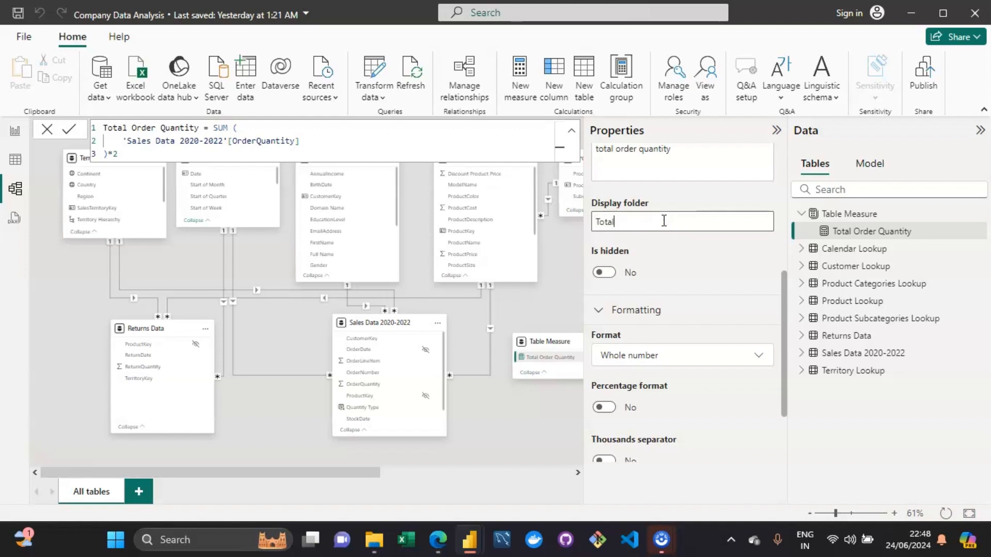
pyautogui.write('Order')
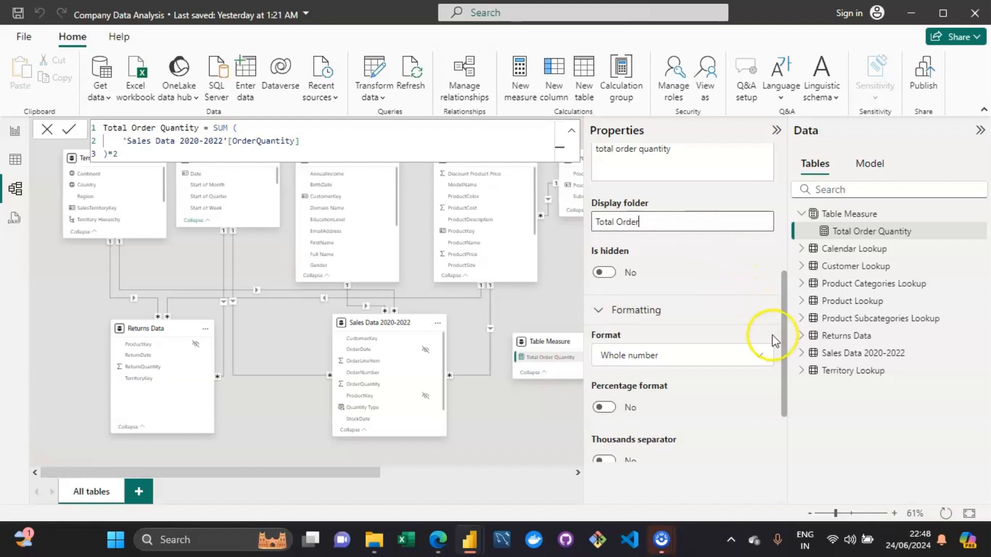
pyautogui.moveTo(788, 351)
pyautogui.mouseDown()
pyautogui.moveTo(784, 411)
pyautogui.moveTo(785, 348)
pyautogui.mouseUp()
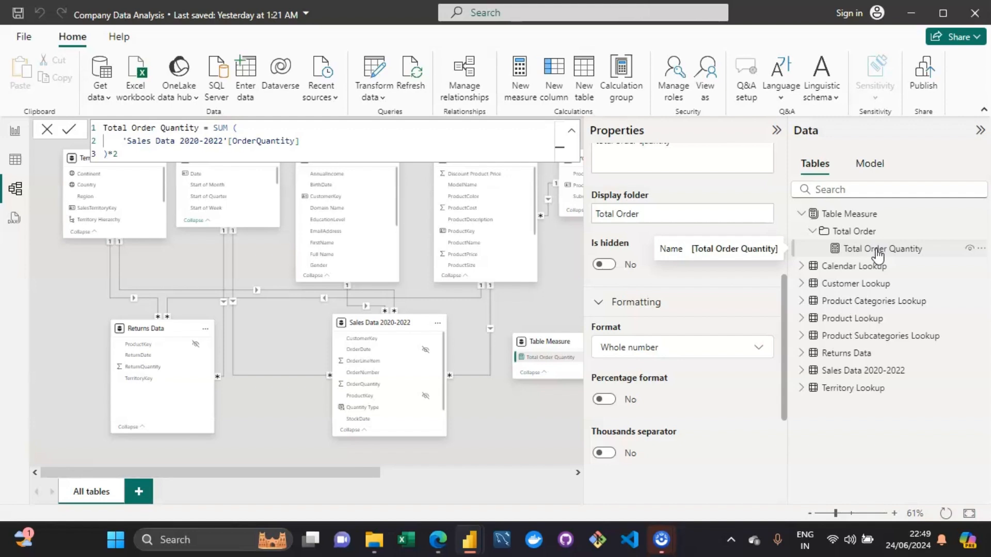
# Clear the display folder of the Total Order Quantity measure and collapse the Table Measure table.
pyautogui.click(878, 254)
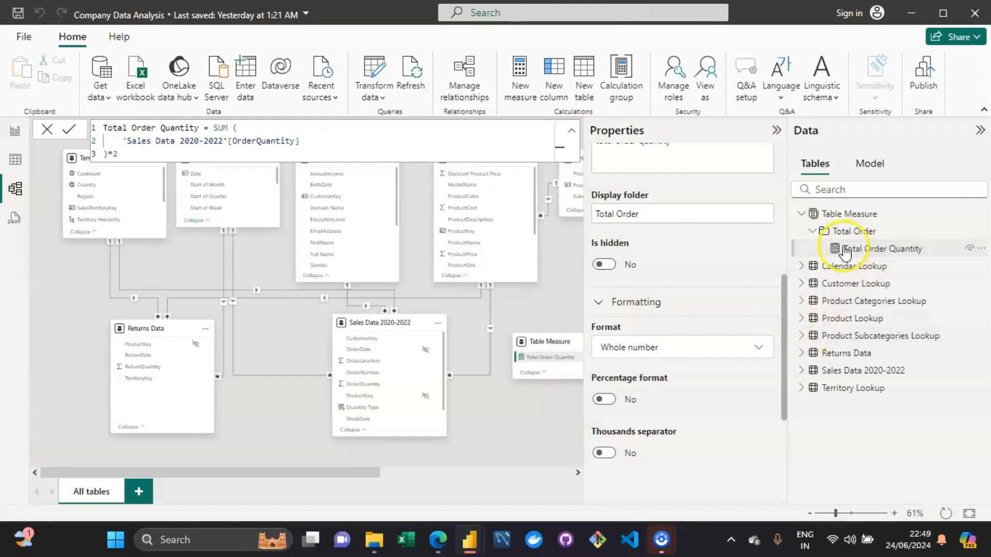
pyautogui.click(688, 215)
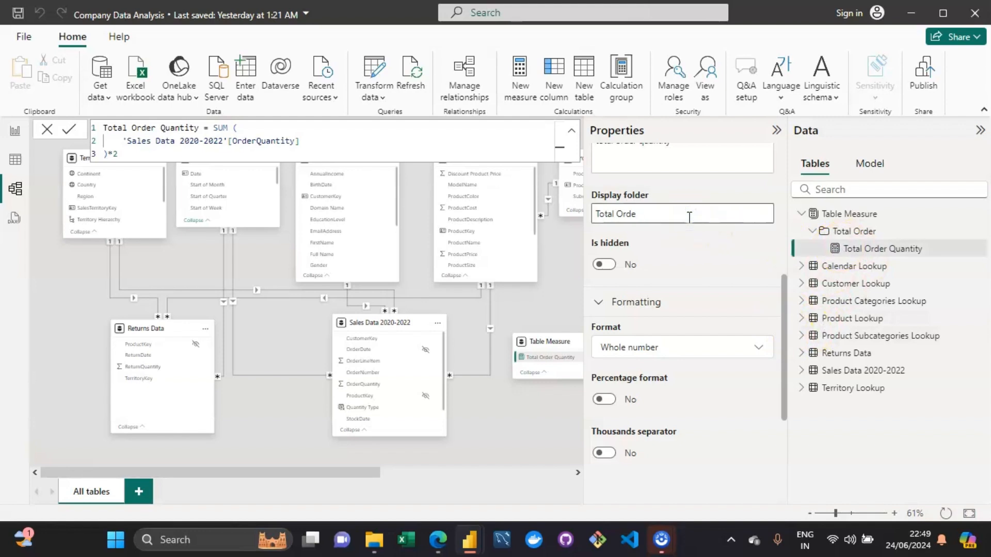
pyautogui.press('BackSpace')
pyautogui.press('BackSpace')
pyautogui.press('BackSpace')
pyautogui.press('BackSpace')
pyautogui.press('BackSpace')
pyautogui.press('BackSpace')
pyautogui.press('BackSpace')
pyautogui.press('BackSpace')
pyautogui.press('BackSpace')
pyautogui.press('BackSpace')
pyautogui.press('BackSpace')
pyautogui.press('Return')
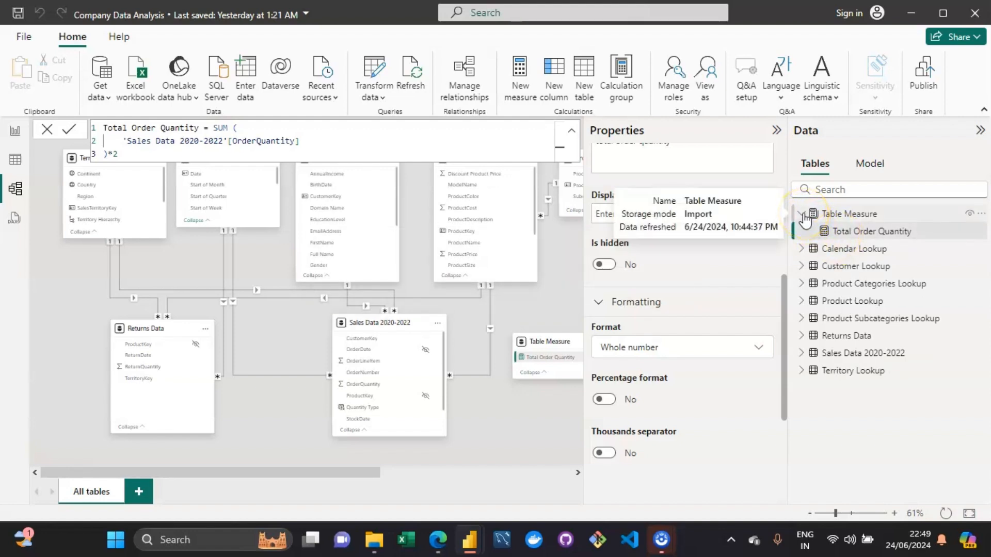
pyautogui.click(803, 214)
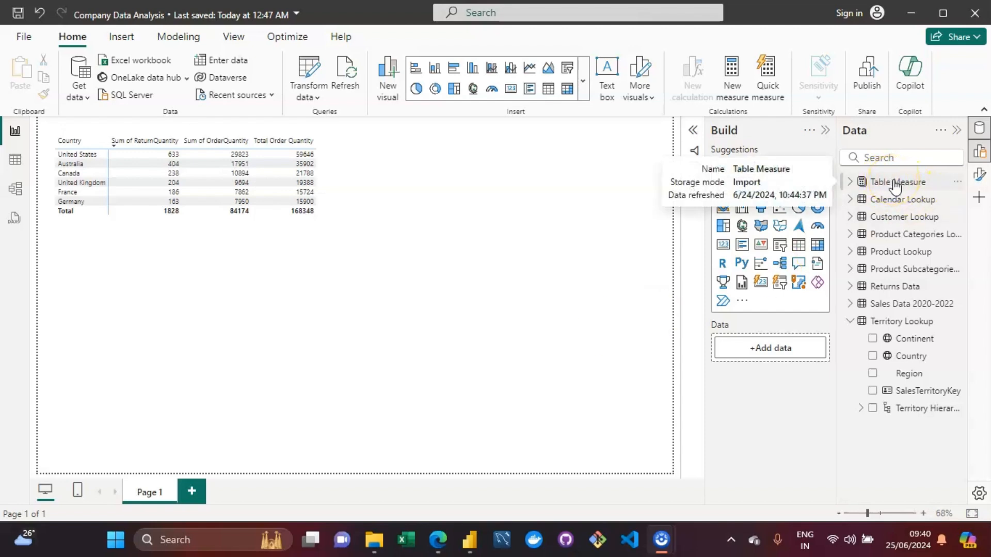
# Write a sample SQL annotation on the report page selecting name and salary from table_name, filtered by a person's name.
pyautogui.click(623, 263)
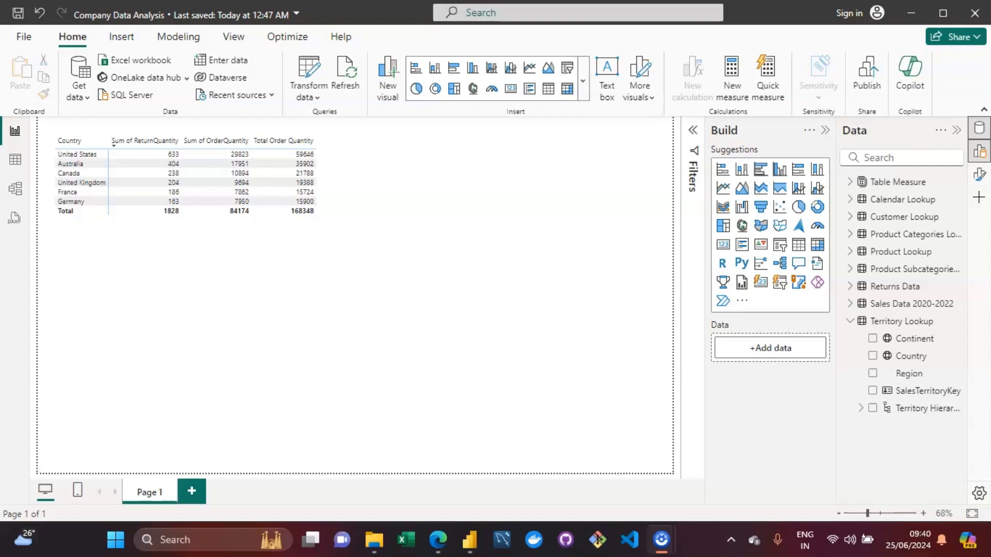
pyautogui.write('select name,salary')
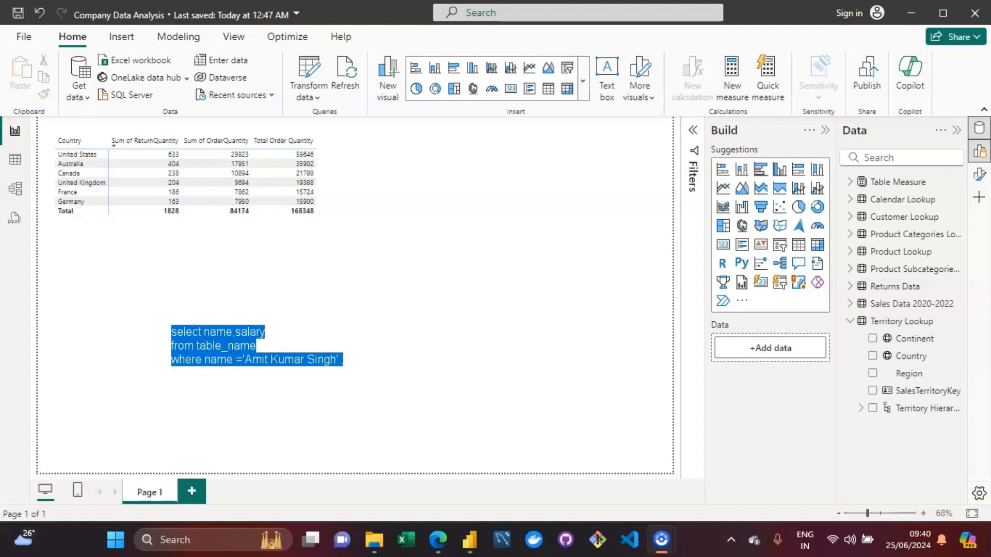
# Replace the annotation with a query selecting country_name and SUM(orders) from table_name, grouped by country_name, having SUM(orders)>2000.
pyautogui.write('se')
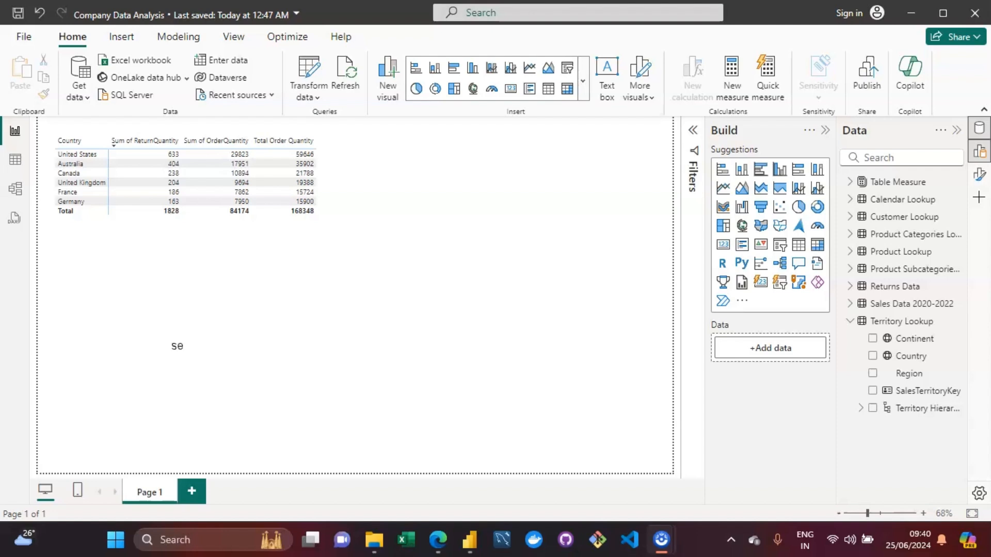
pyautogui.write('lect country_name,')
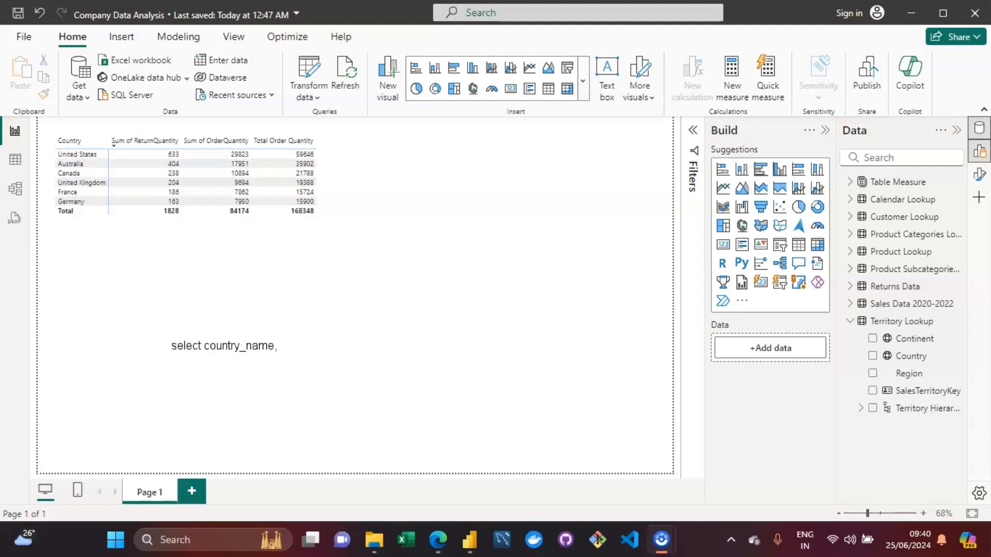
pyautogui.write('SUM(orders)')
pyautogui.press('Return')
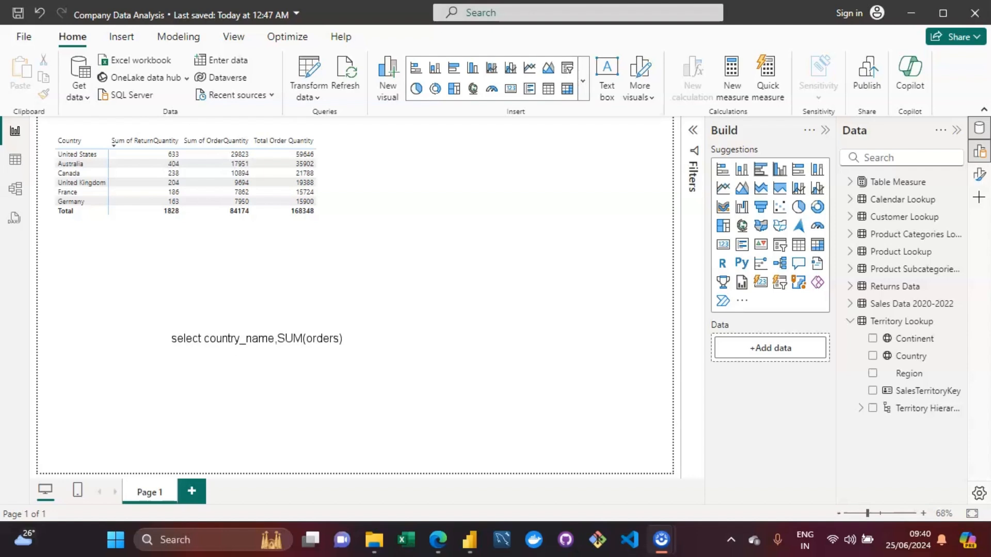
pyautogui.write('from table_name')
pyautogui.press('Return')
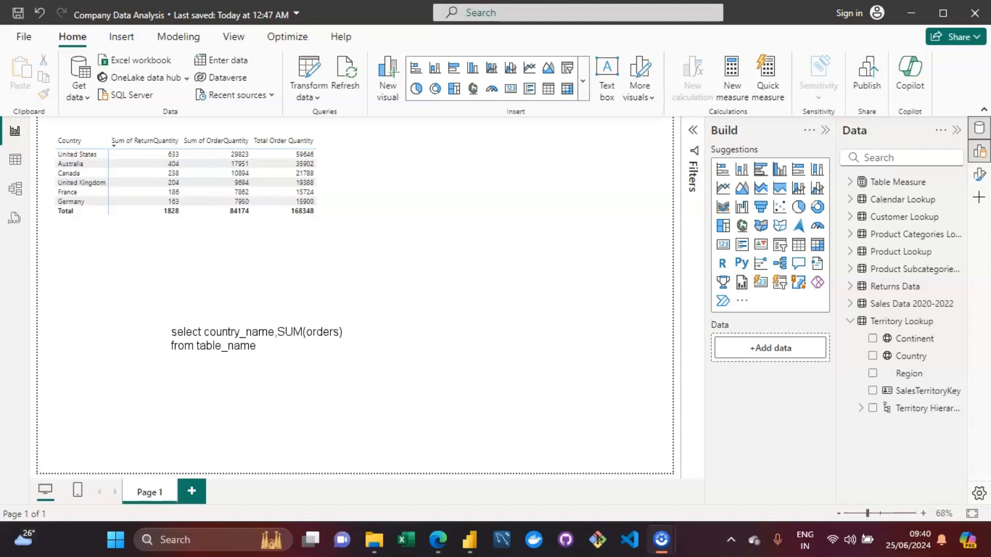
pyautogui.write('group by country')
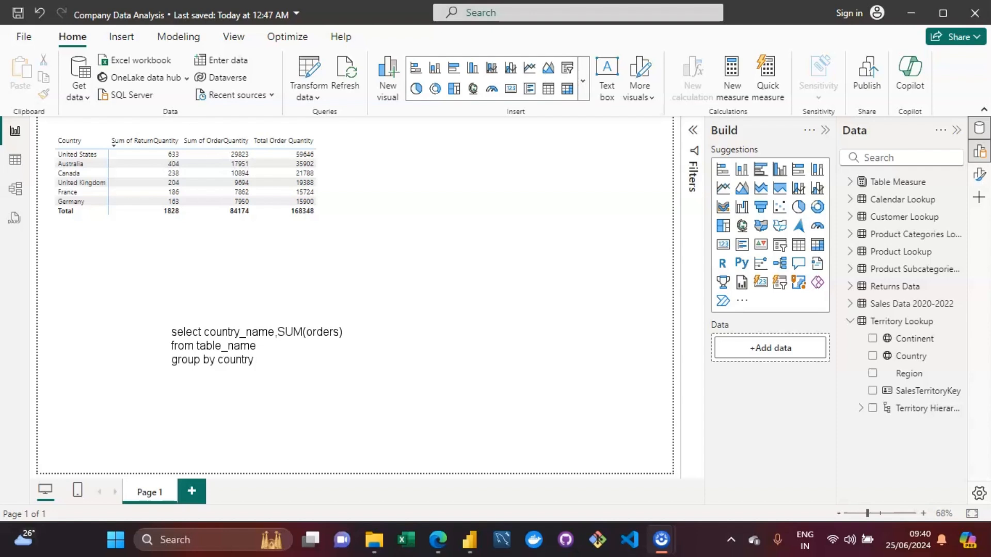
pyautogui.write('_name')
pyautogui.press('Return')
pyautogui.write('h')
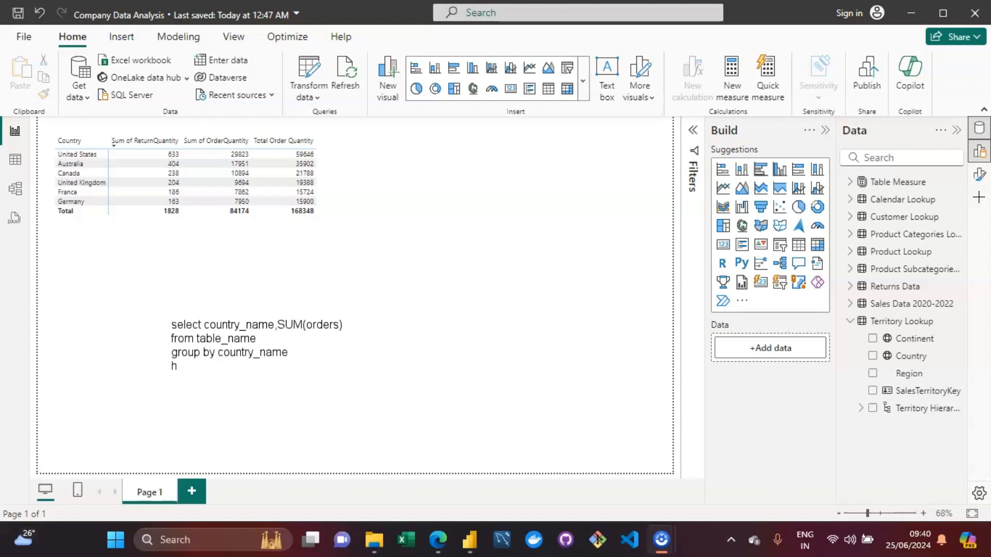
pyautogui.write('aving SUM(orders)>2000;')
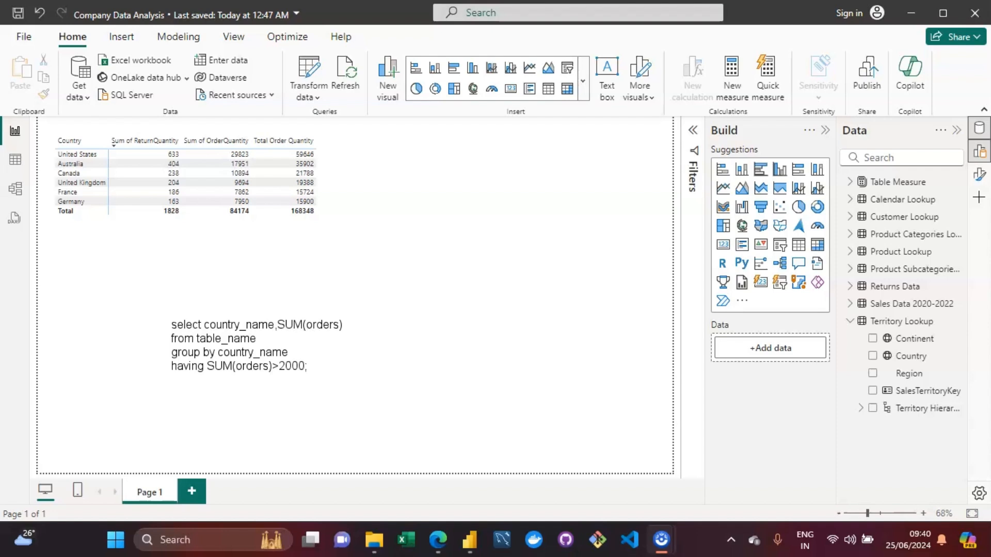
# Delete the whole SQL annotation from the report page.
pyautogui.press('BackSpace')
pyautogui.write('0')
pyautogui.hotkey('ctrl', 'a')
pyautogui.press('Delete')
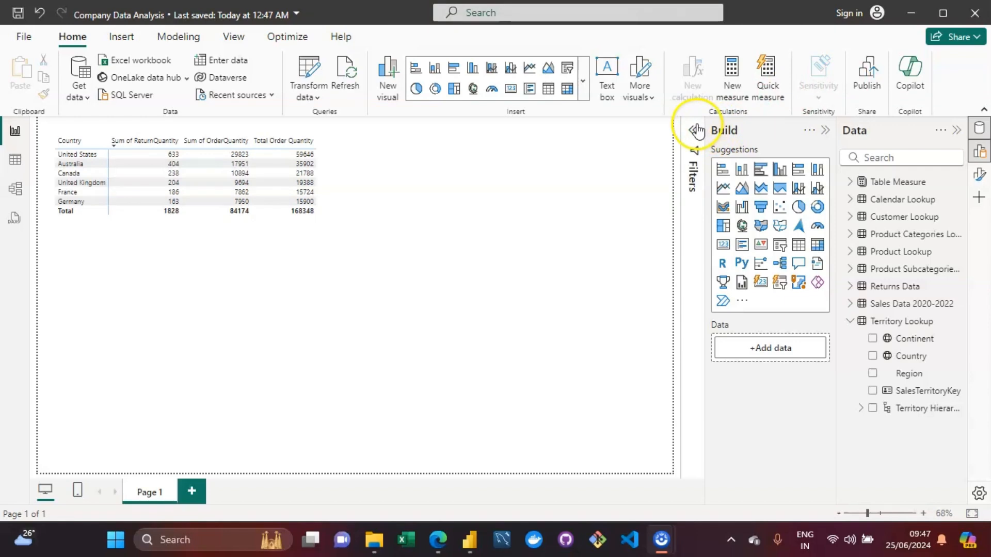
# Expand the Filters pane and examine how the matrix's quantity values are broken down by country.
pyautogui.click(698, 129)
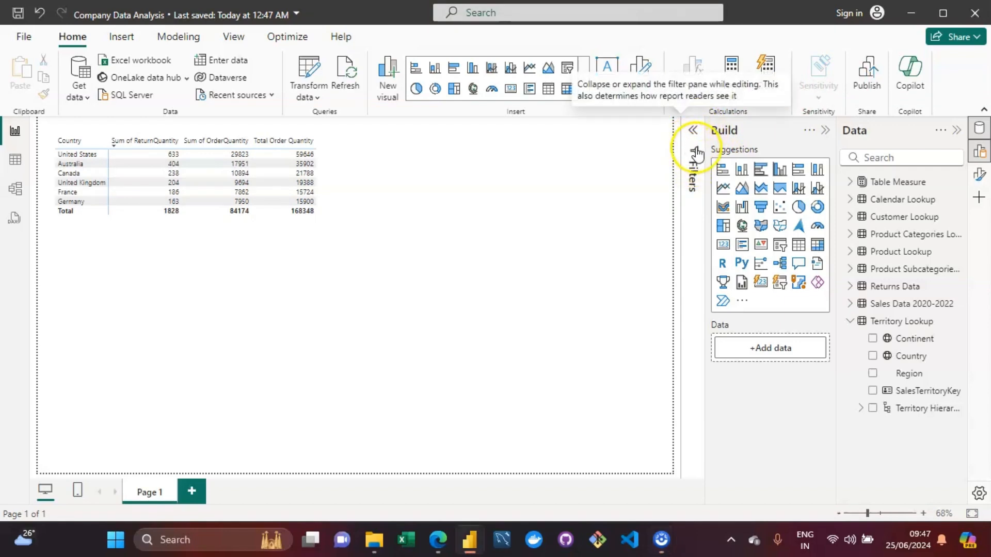
pyautogui.click(693, 131)
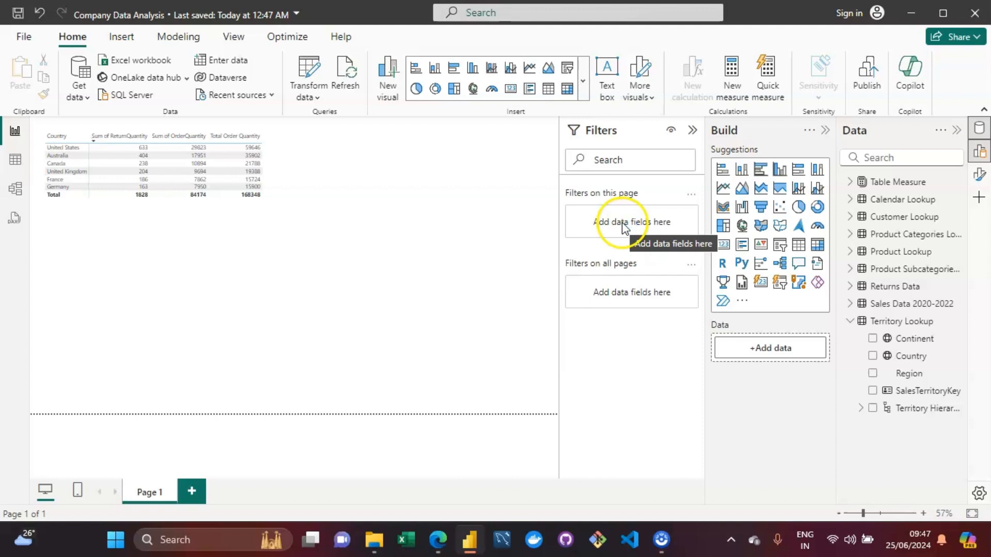
pyautogui.click(132, 150)
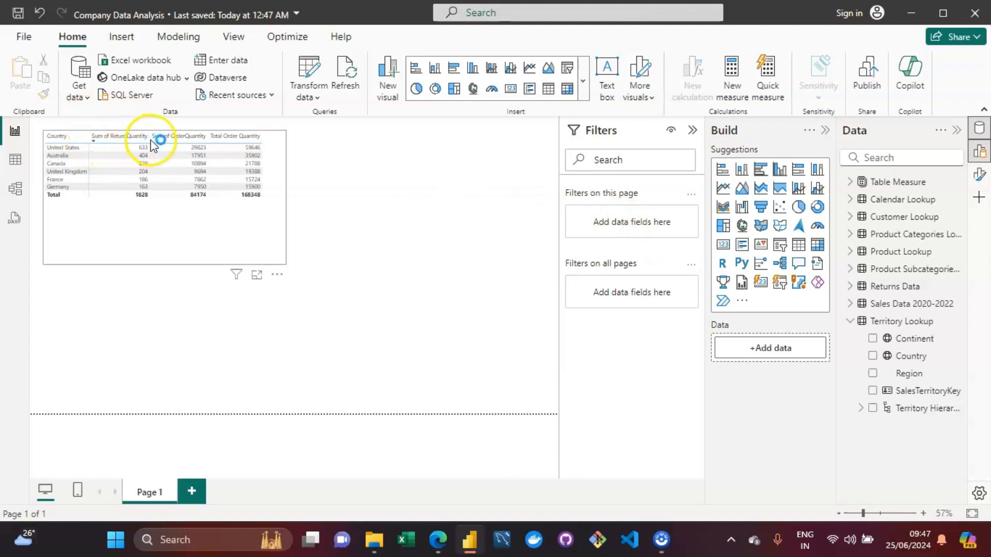
pyautogui.click(68, 120)
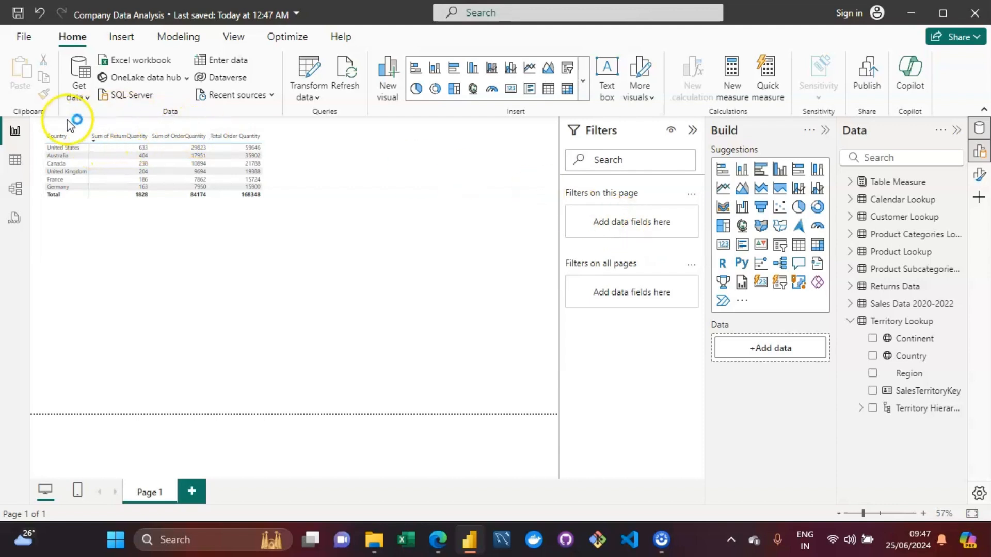
pyautogui.click(61, 144)
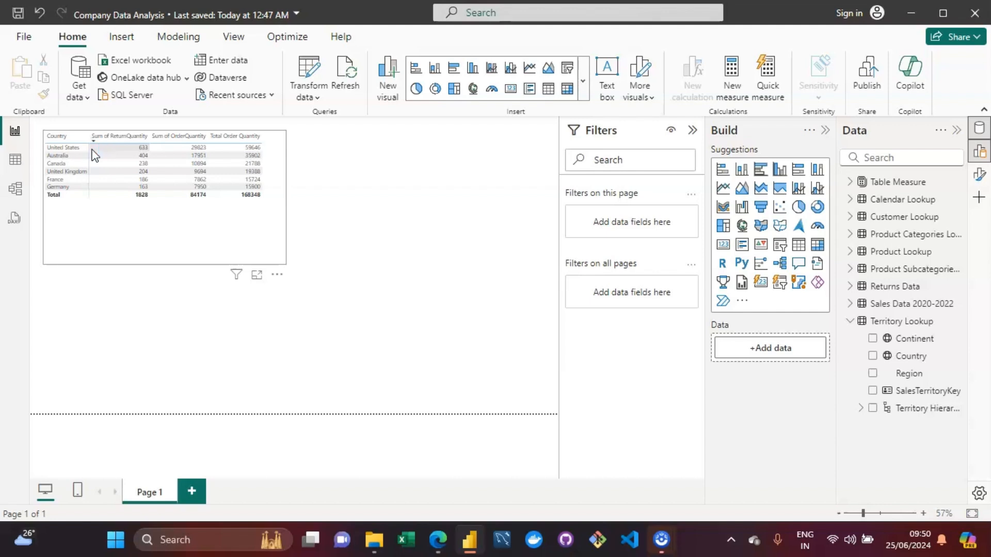
pyautogui.click(345, 196)
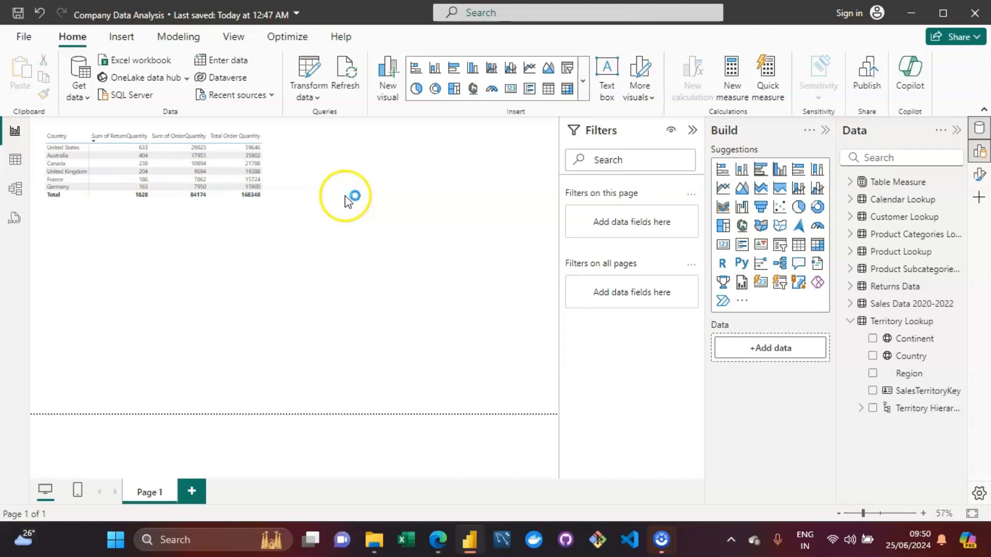
pyautogui.click(219, 138)
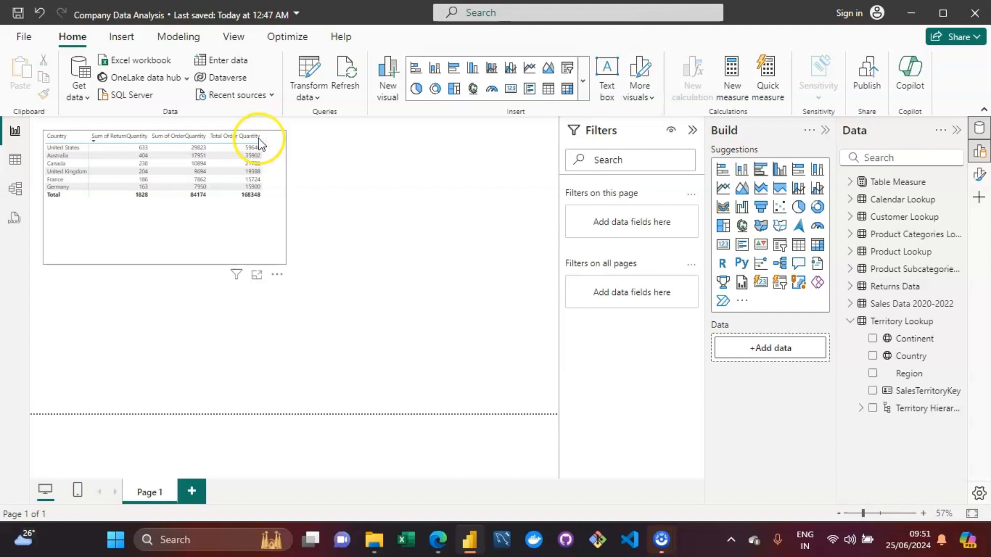
pyautogui.click(80, 151)
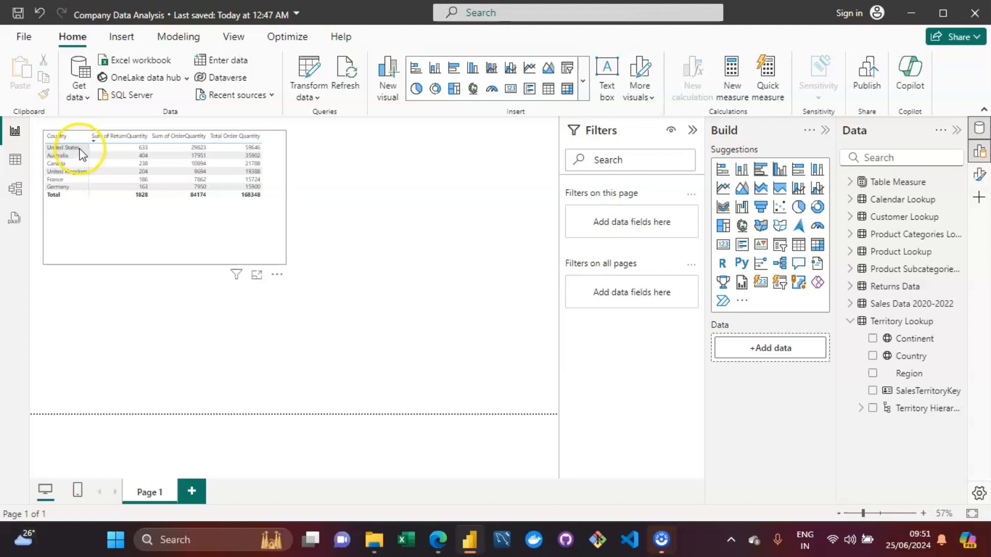
pyautogui.click(332, 172)
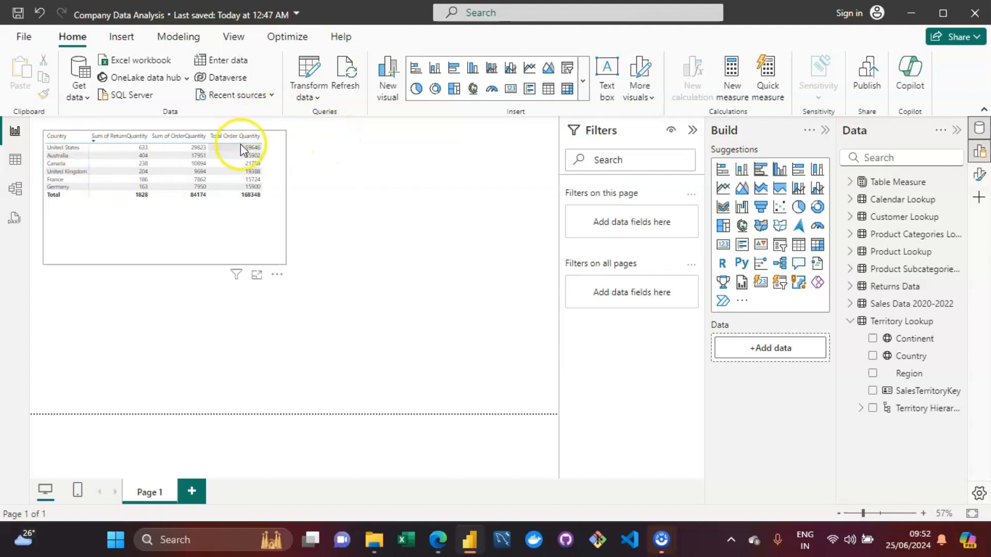
pyautogui.click(70, 151)
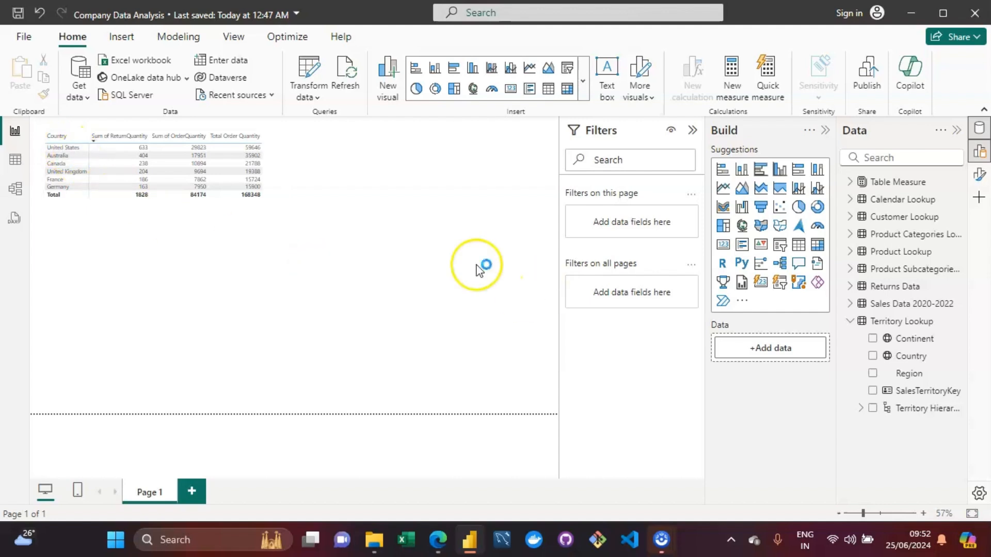
# Remove the Country field from the rows of the matrix visual.
pyautogui.click(269, 176)
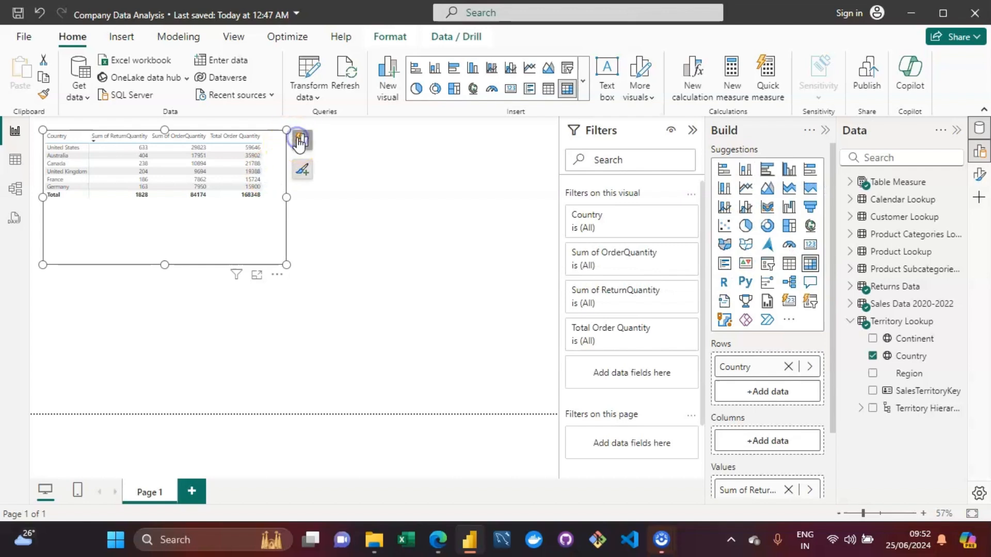
pyautogui.click(300, 140)
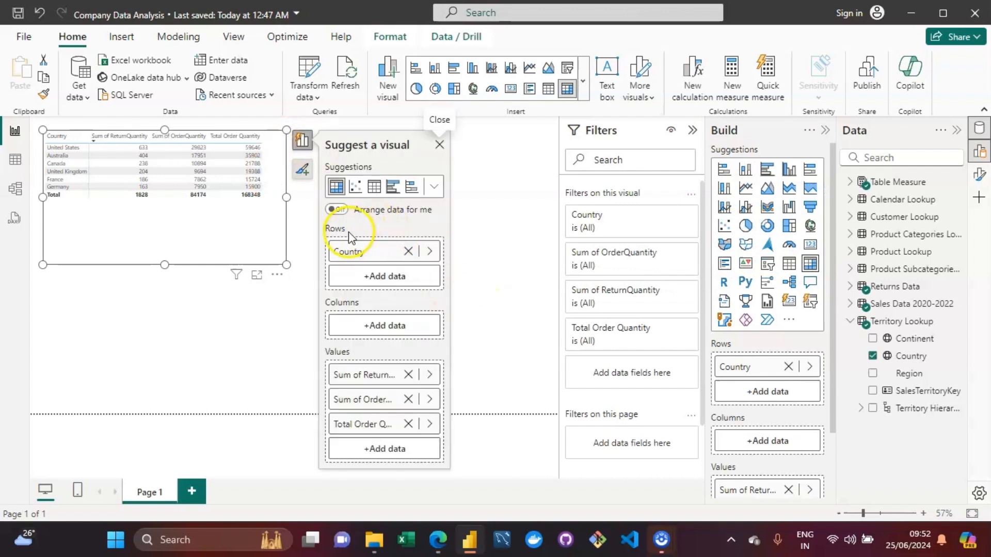
pyautogui.click(407, 253)
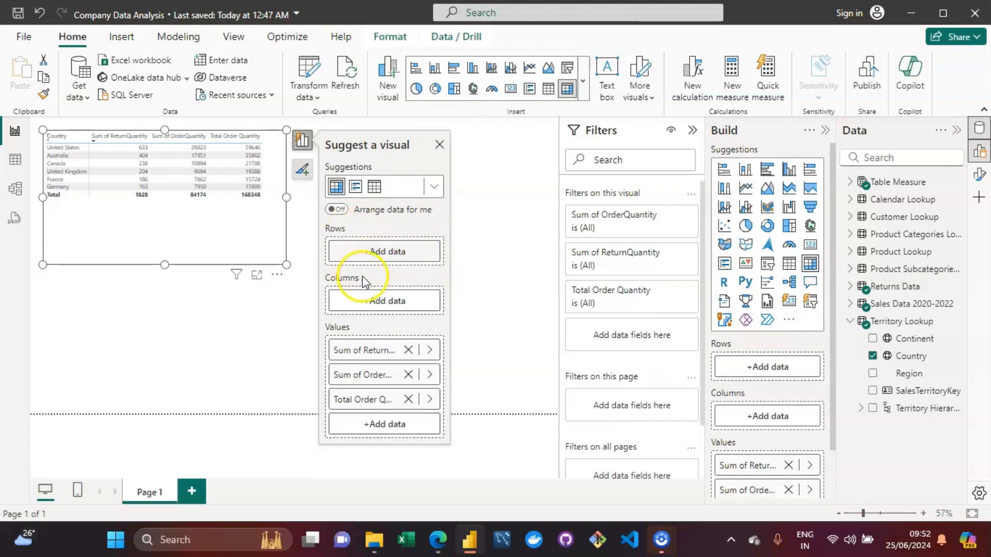
# Add the Continent field from Territory Lookup to the rows of the matrix.
pyautogui.click(406, 252)
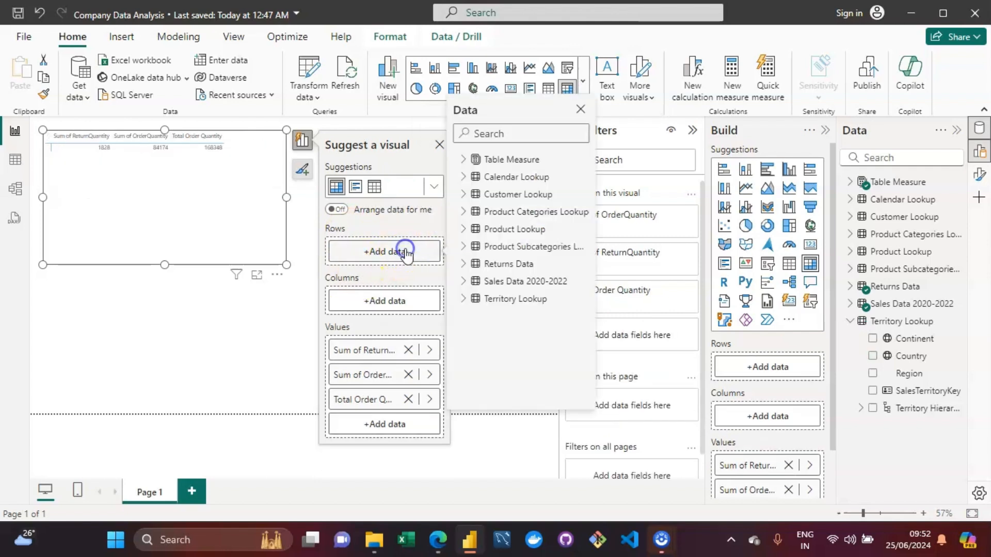
pyautogui.click(461, 299)
pyautogui.click(486, 317)
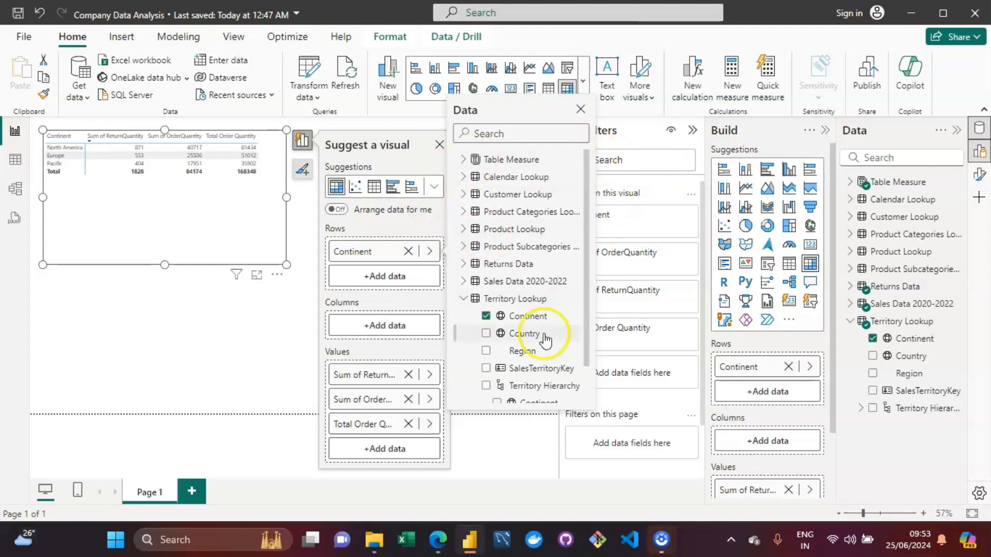
# Remove the Continent field from the matrix rows and close the visual's field pickers.
pyautogui.click(486, 317)
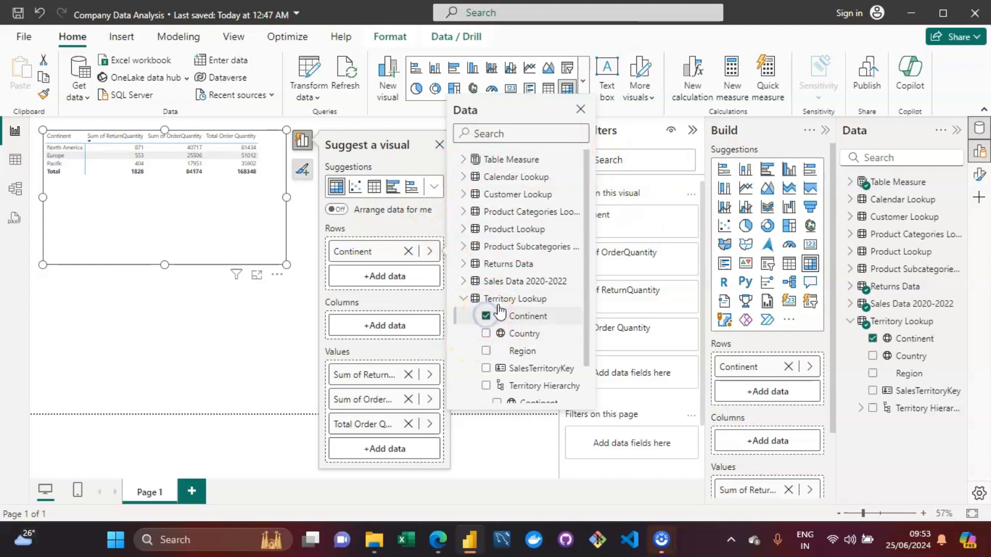
pyautogui.click(580, 109)
pyautogui.click(439, 145)
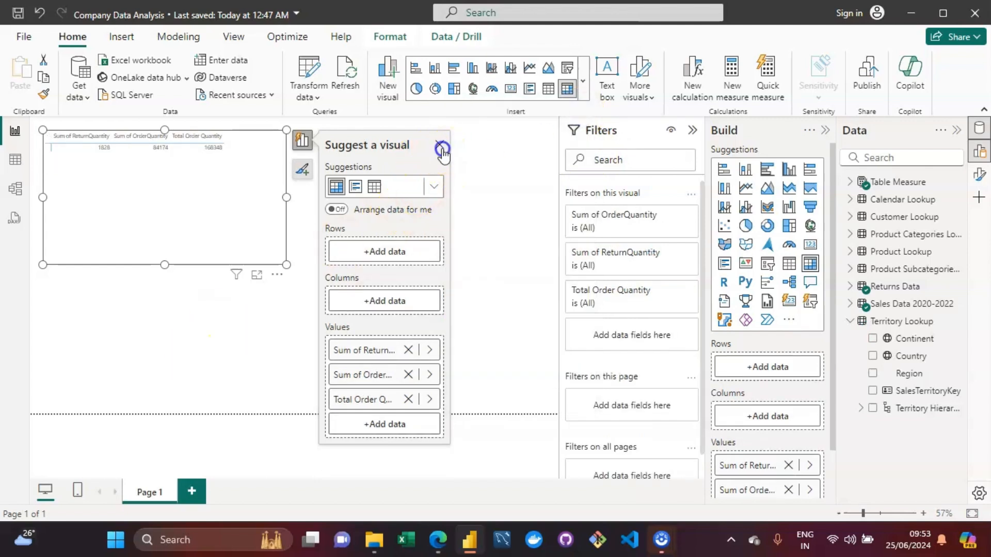
# Annotate the page: "Measures are evaluated based on filter context which means they recalculate whenever the field or filter around them change".
pyautogui.click(431, 270)
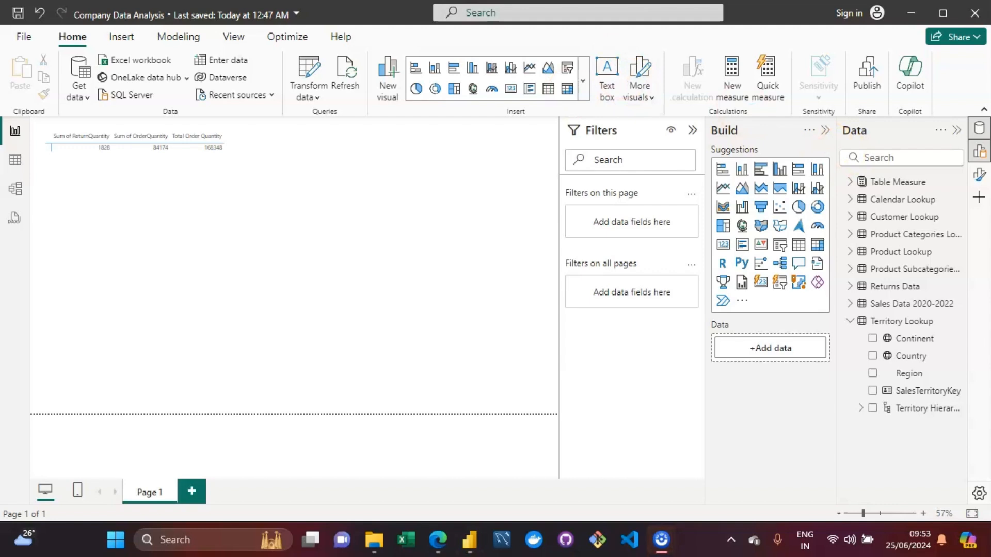
pyautogui.write('Measures are a')
pyautogui.press('BackSpace')
pyautogui.write('e')
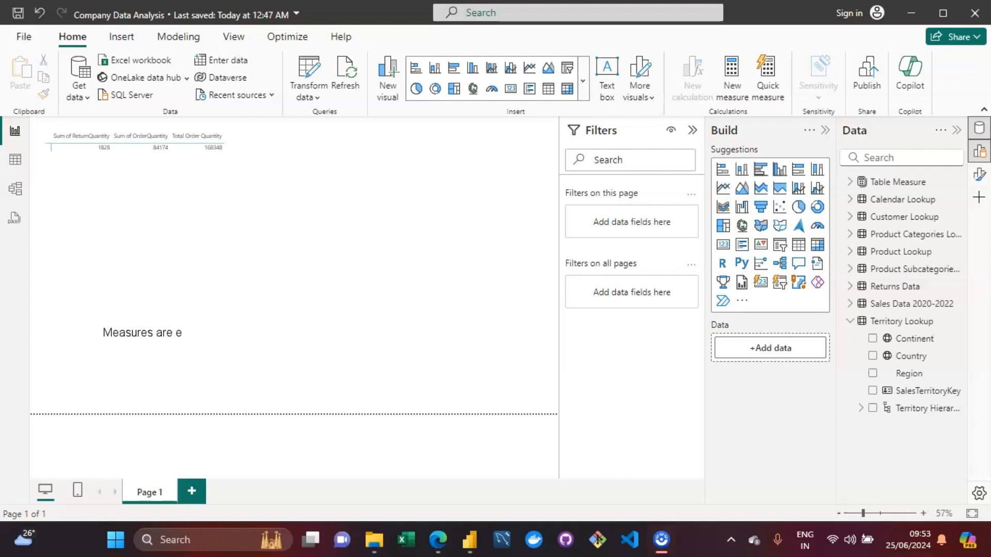
pyautogui.write('valuae')
pyautogui.press('BackSpace')
pyautogui.write('ted based')
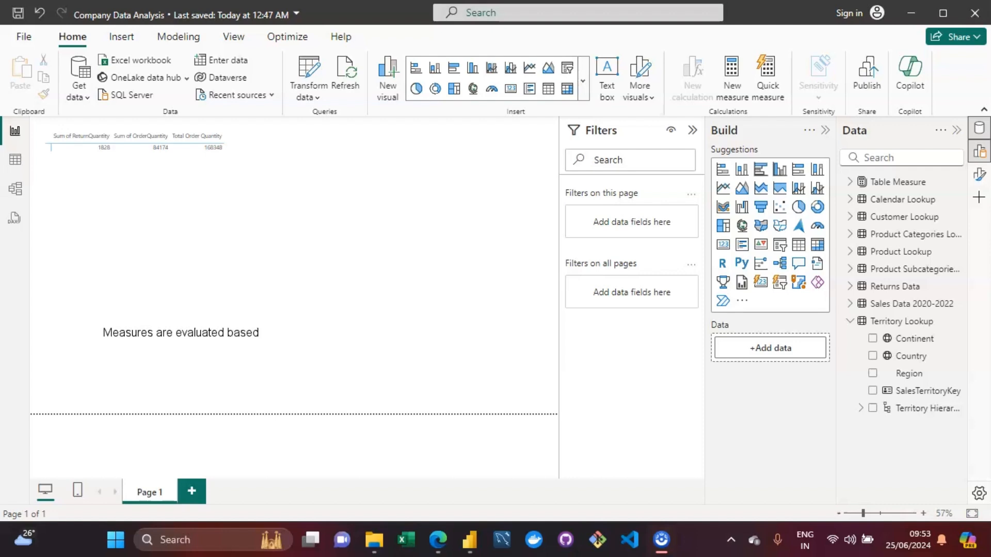
pyautogui.write(' on filter context whi')
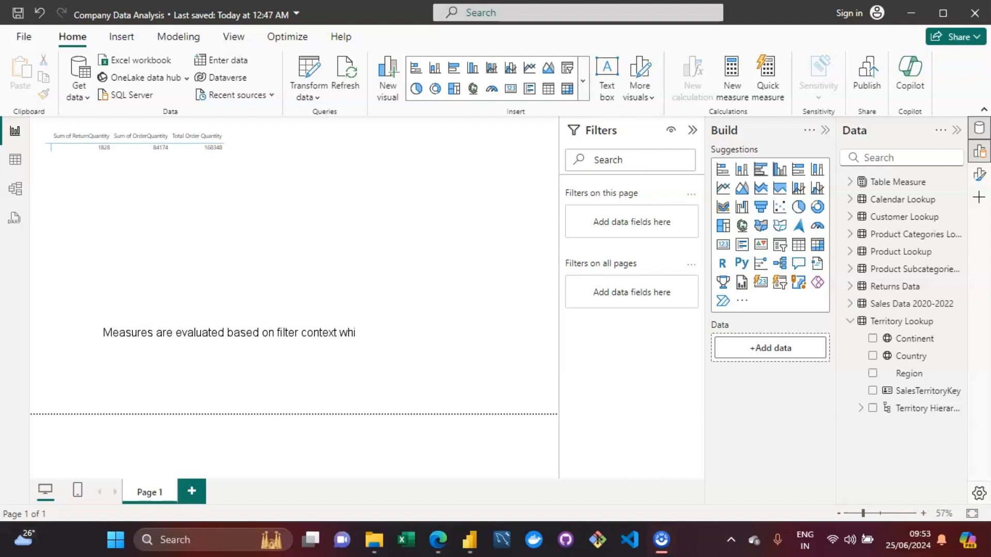
pyautogui.write('ch means')
pyautogui.write('they recal')
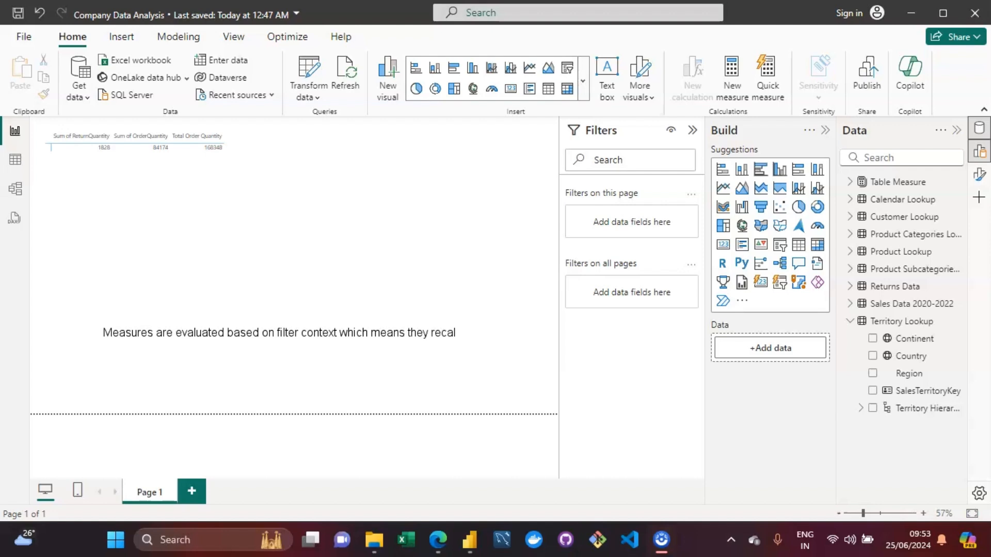
pyautogui.write('culate whenever t')
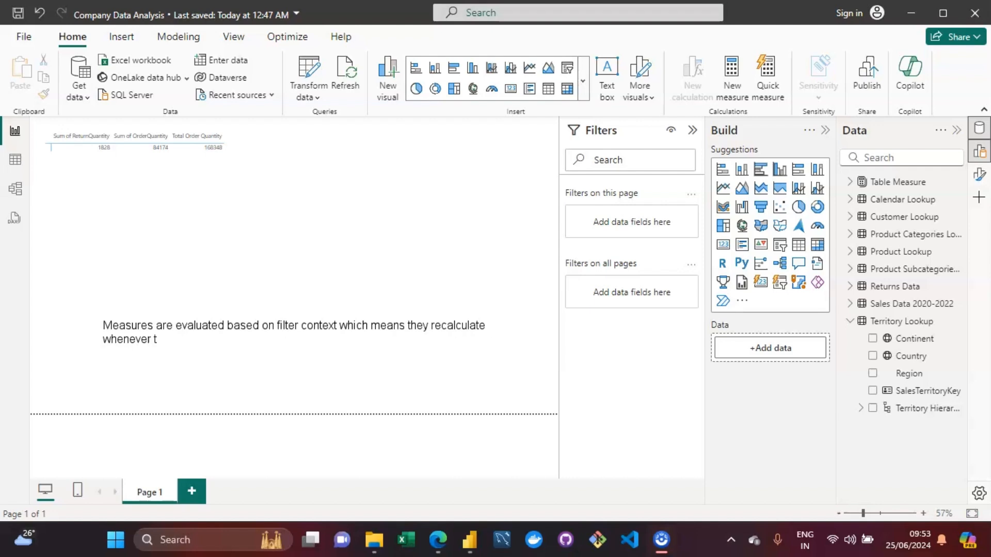
pyautogui.write('he field or filter around them chan')
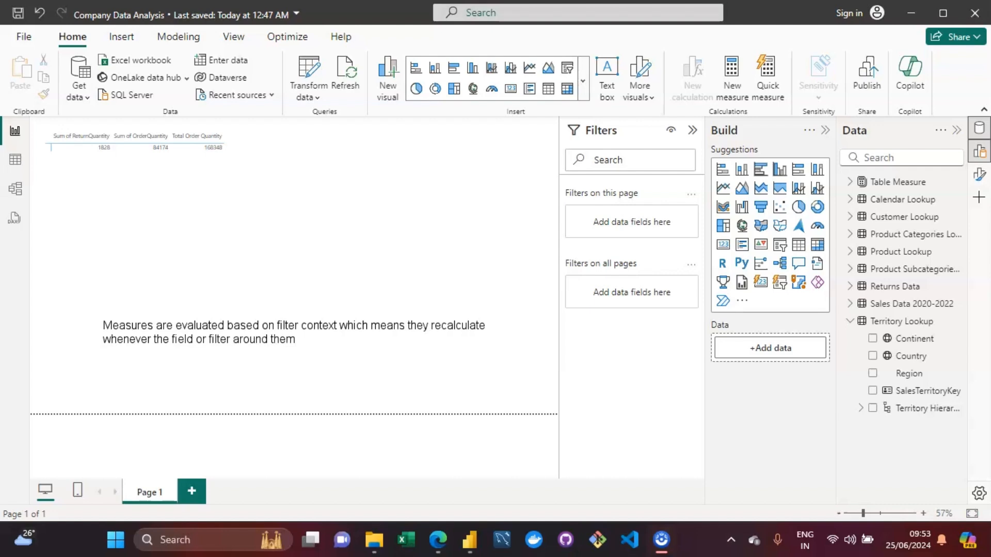
pyautogui.write('ge .')
# Delete the whole filter context annotation from the report page.
pyautogui.hotkey('ctrl', 'a')
pyautogui.press('Delete')
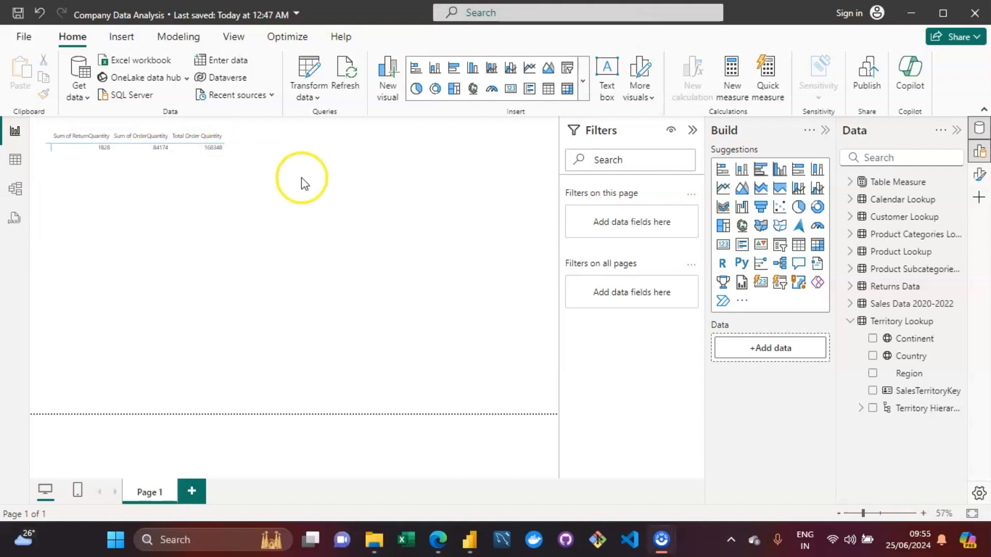
# Add the Region field from Territory Lookup to the rows of the matrix and close the field picker.
pyautogui.click(222, 182)
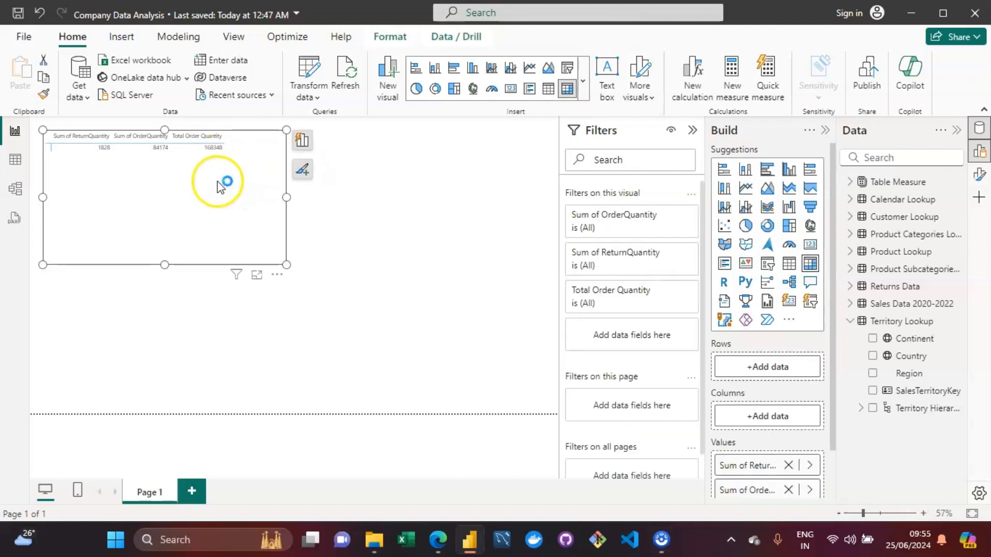
pyautogui.click(305, 140)
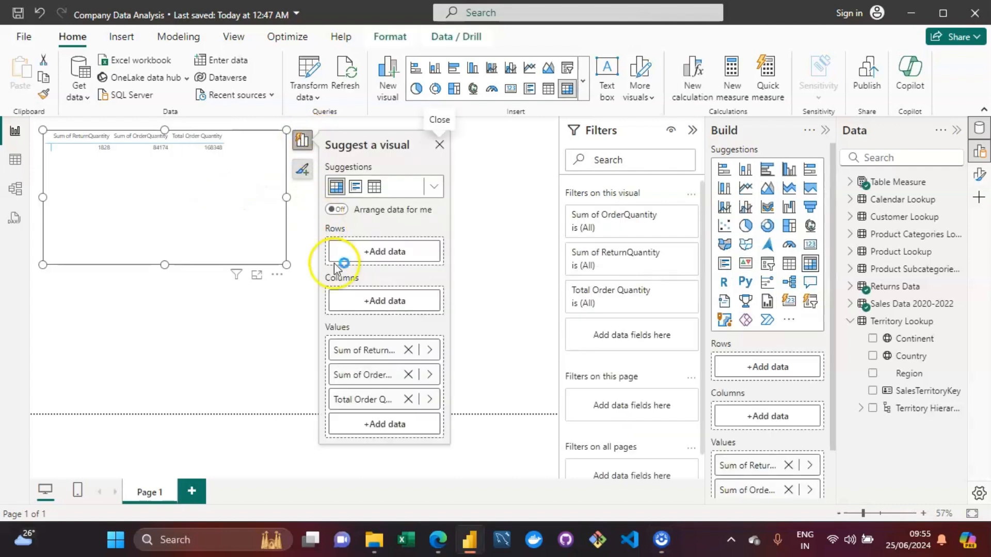
pyautogui.click(361, 252)
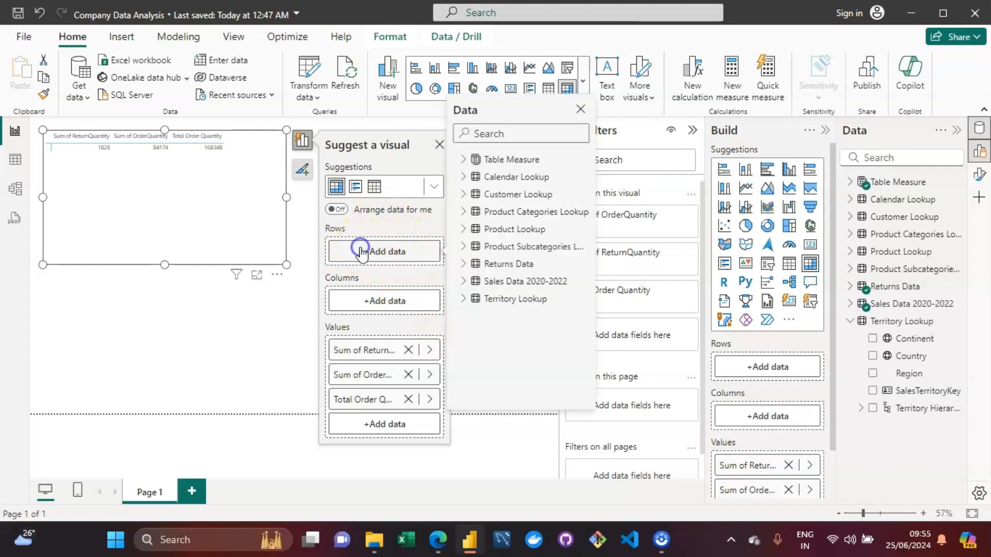
pyautogui.click(461, 299)
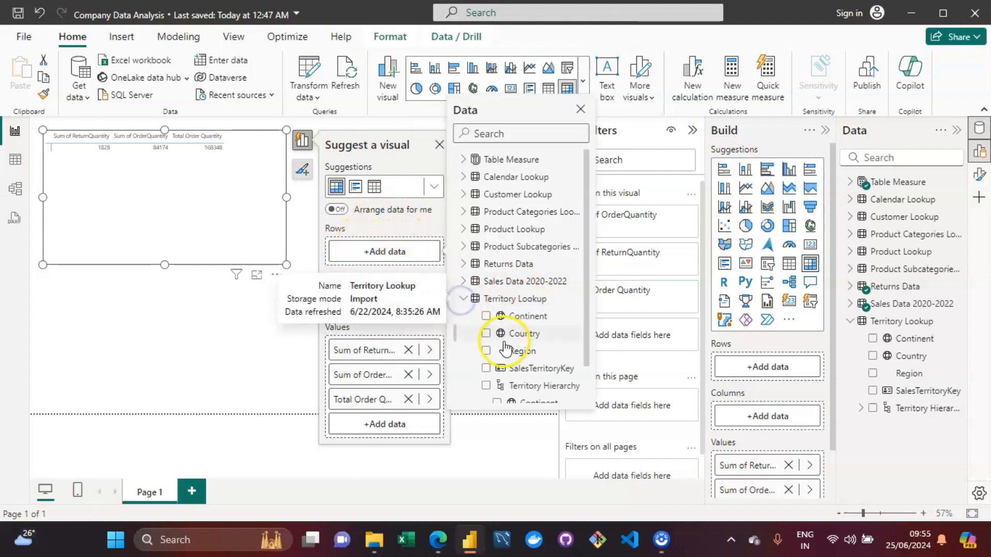
pyautogui.click(487, 352)
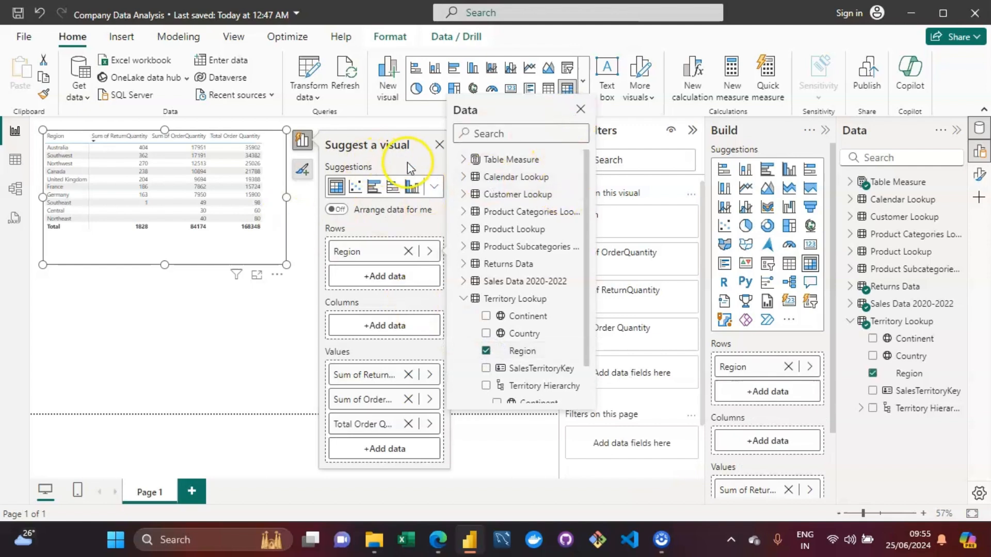
pyautogui.click(265, 247)
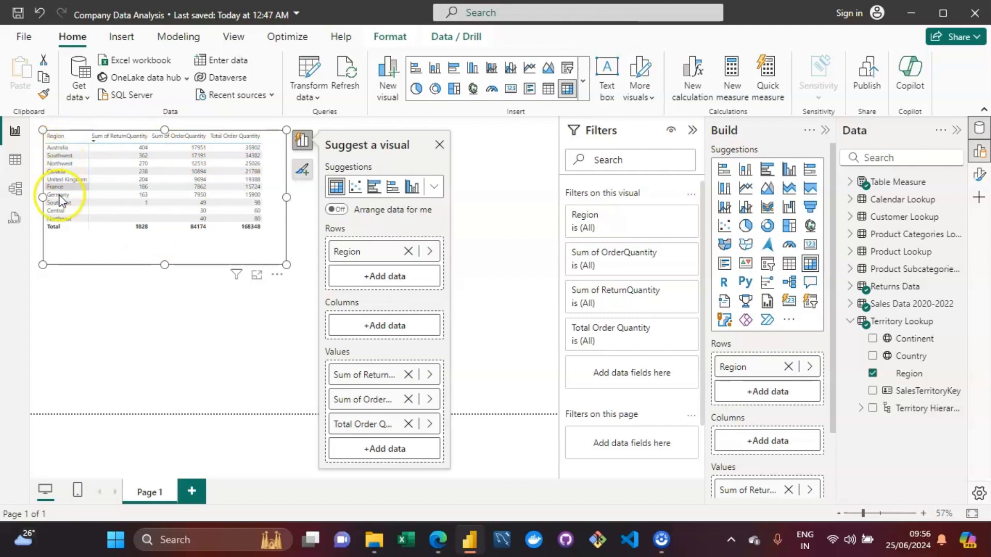
pyautogui.click(63, 144)
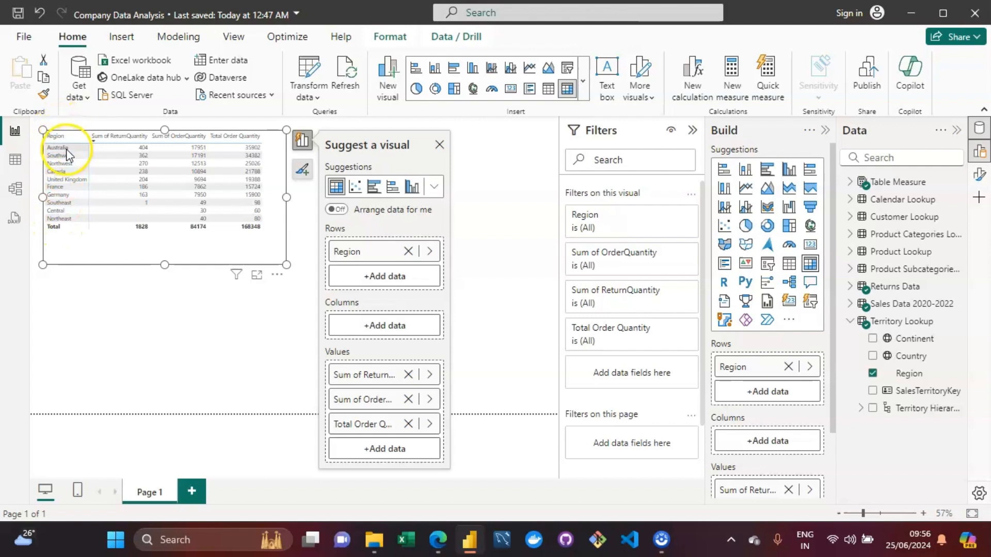
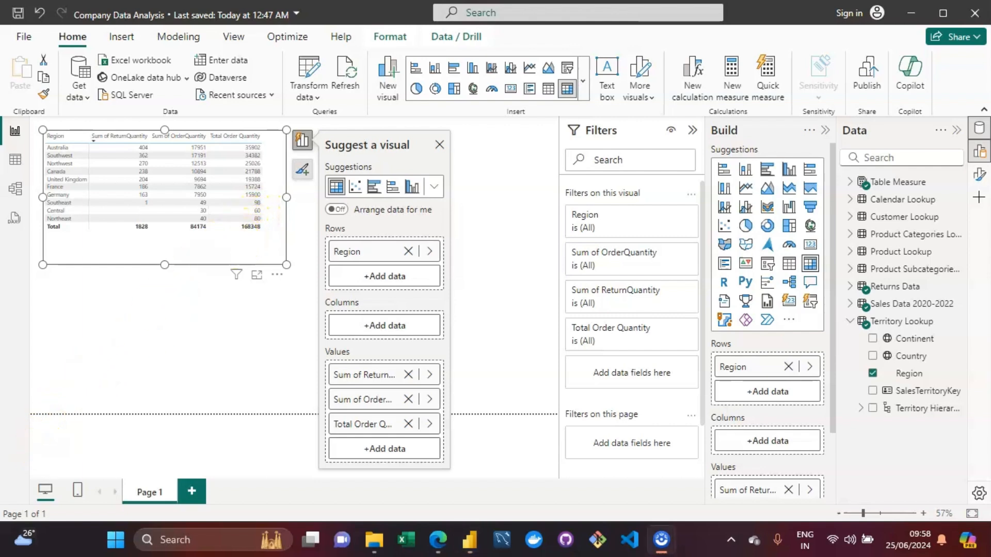
# Annotate the area below the matrix with the formula TOTAL QUANTITY = SUM ( 'TRANSACTION TABLE' [QUANTITY] ).
pyautogui.click(244, 367)
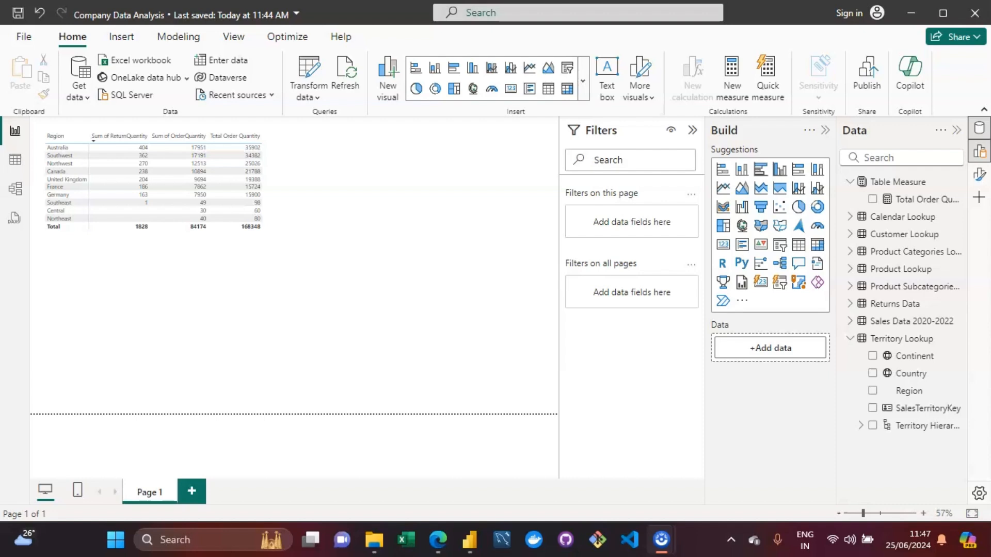
pyautogui.write('TOTAL QUANTITY')
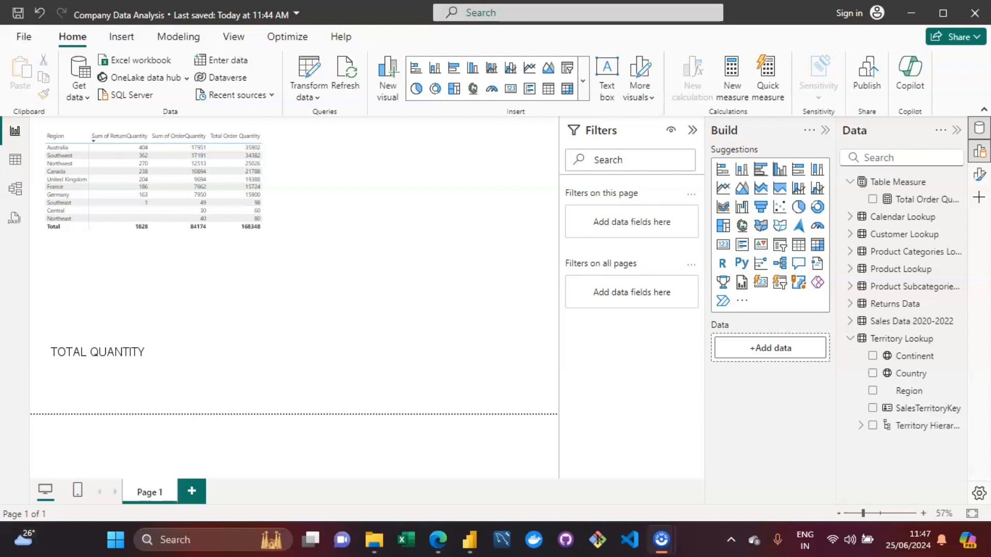
pyautogui.write(" = SUM('TRANSC")
pyautogui.press('BackSpace')
pyautogui.write('A')
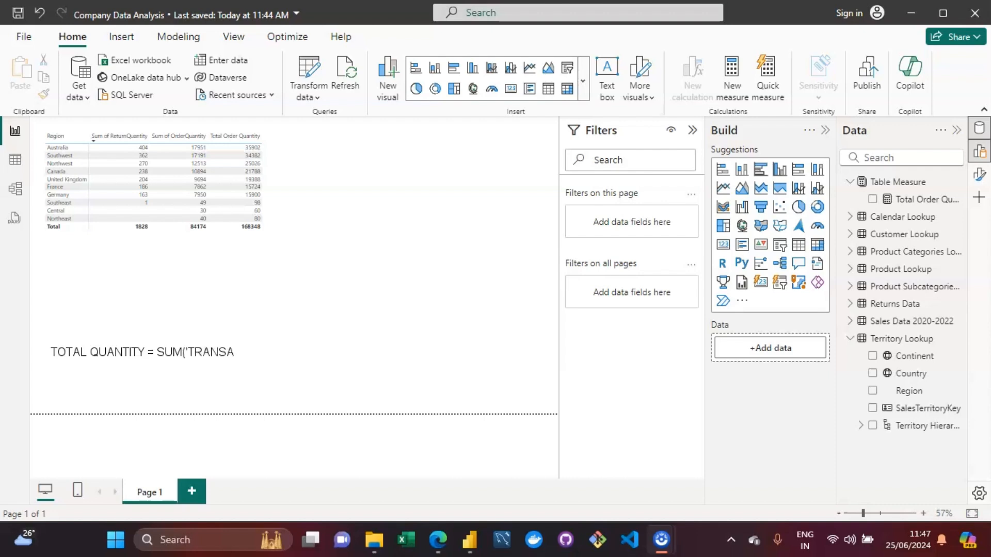
pyautogui.write("CTION TABLE'(")
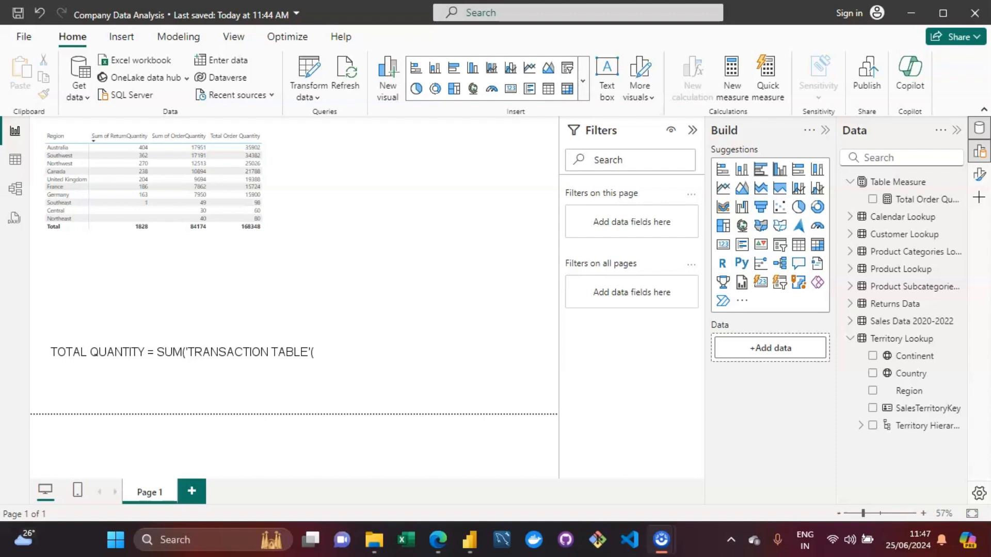
pyautogui.press('BackSpace')
pyautogui.write('[quan')
pyautogui.press('BackSpace')
pyautogui.press('BackSpace')
pyautogui.press('BackSpace')
pyautogui.press('BackSpace')
pyautogui.write('QUANTITY])')
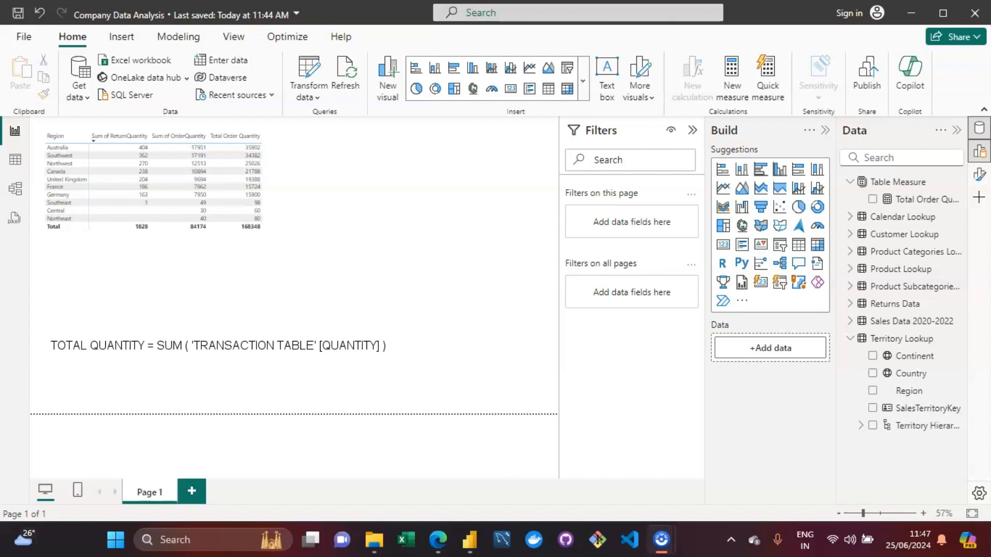
# Add the line "TOTAL QUANTITY--> Measurement Name" beneath the formula in the annotation.
pyautogui.write('TOTAL QUANTITY--> M')
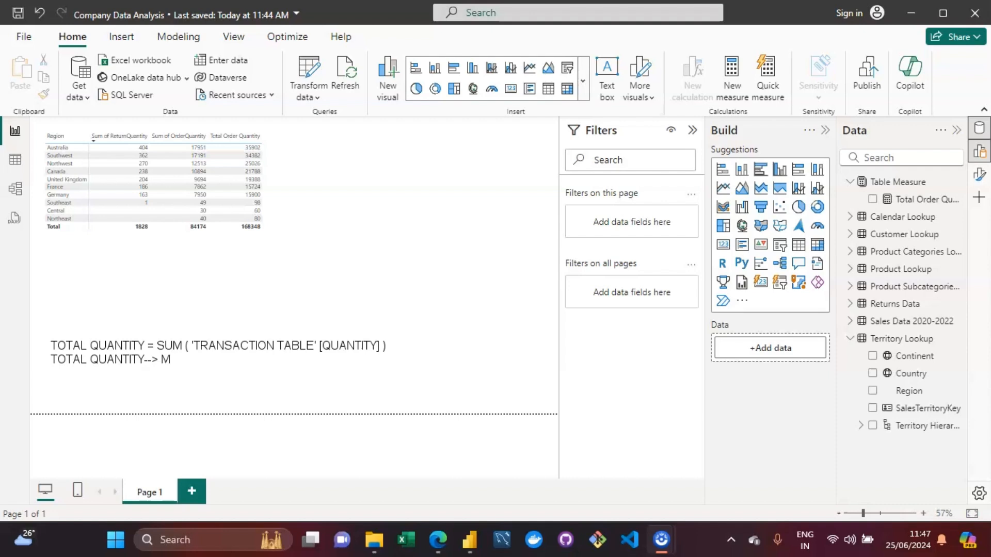
pyautogui.write('easurement Name')
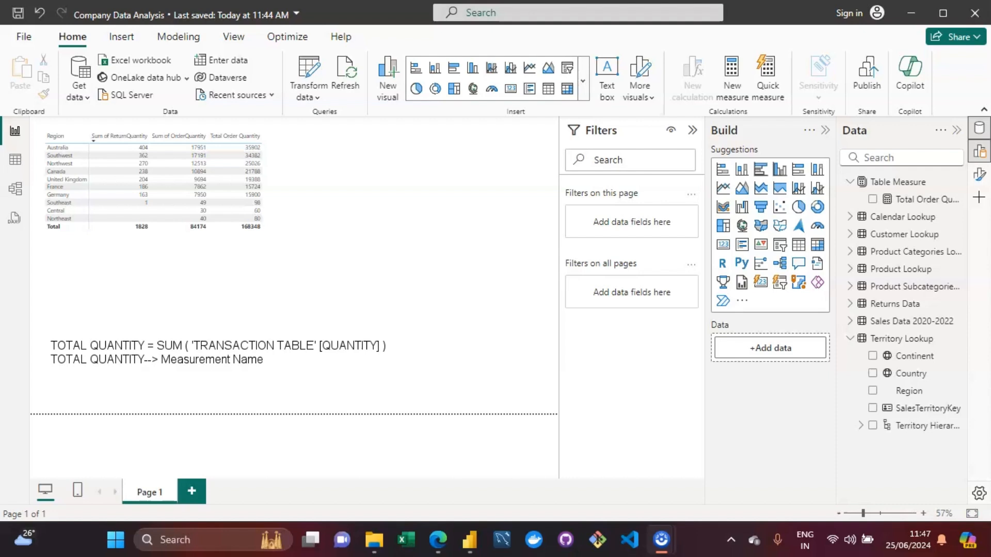
pyautogui.press('Return')
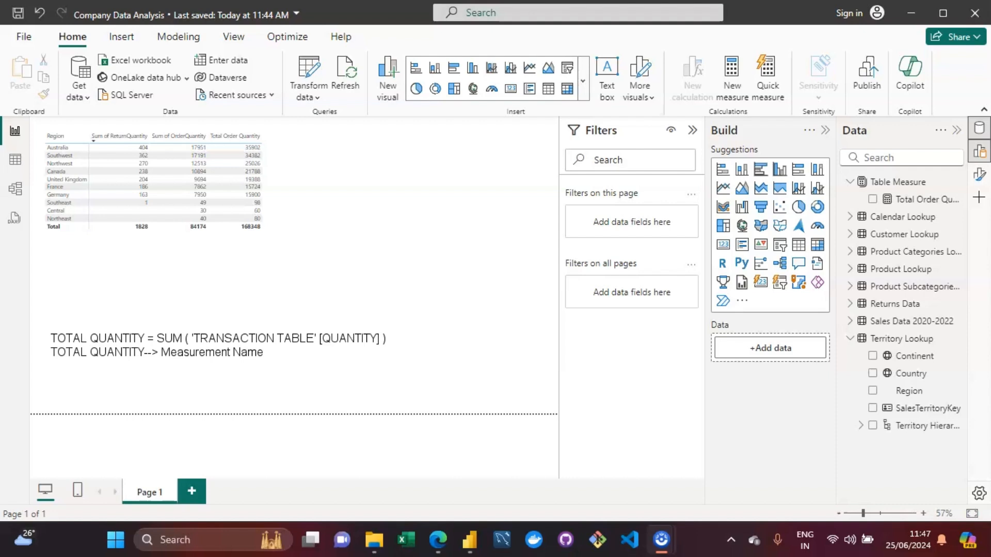
# Extend the measurement name line with "---Measures are always surrounded by brackets--> [TOTAL QUANTITY]" and separate it from the formula with a blank line.
pyautogui.write('Measu')
pyautogui.write('res are alwa')
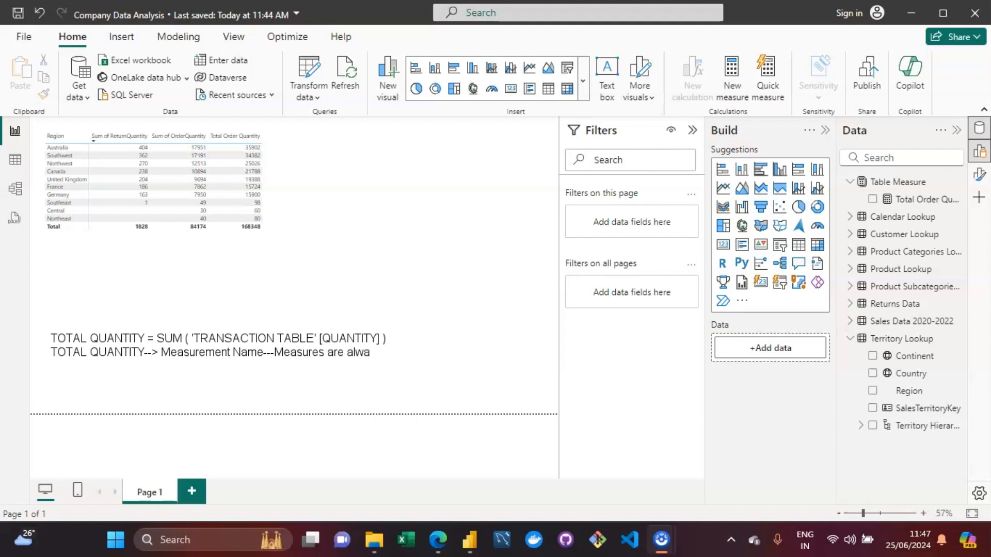
pyautogui.write('ys surrounded by b')
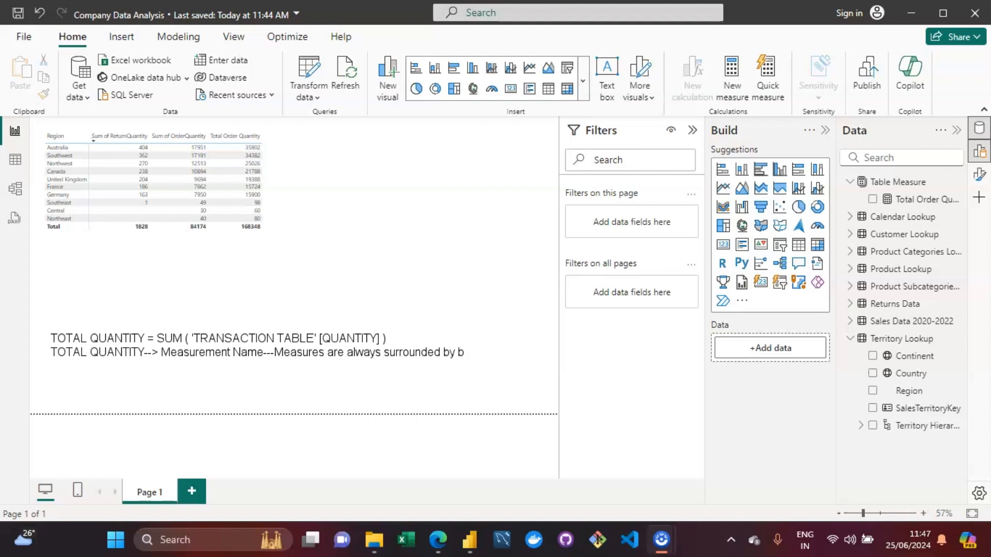
pyautogui.write('rackets')
pyautogui.write('-->')
pyautogui.press('Return')
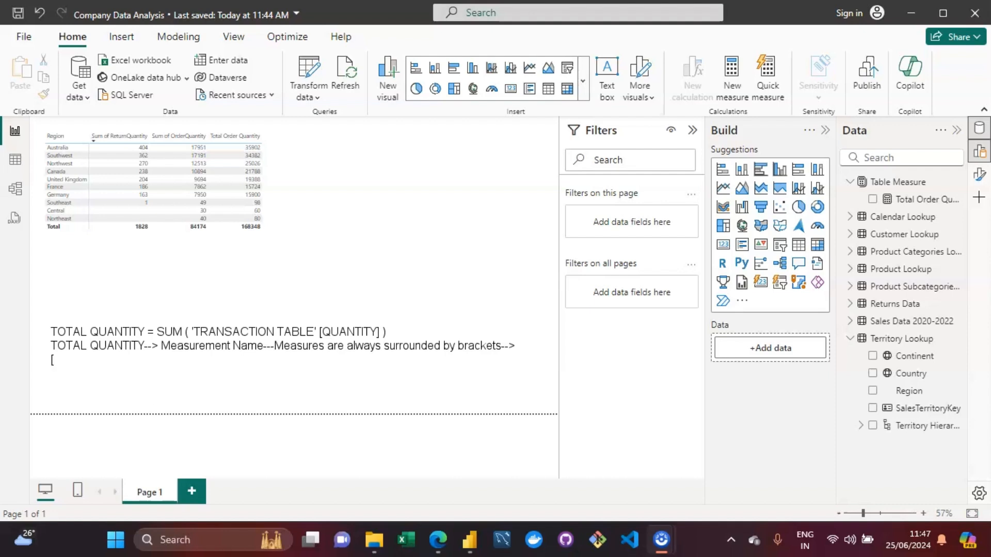
pyautogui.write('[TOTAL QUANTITY]')
pyautogui.press('Return')
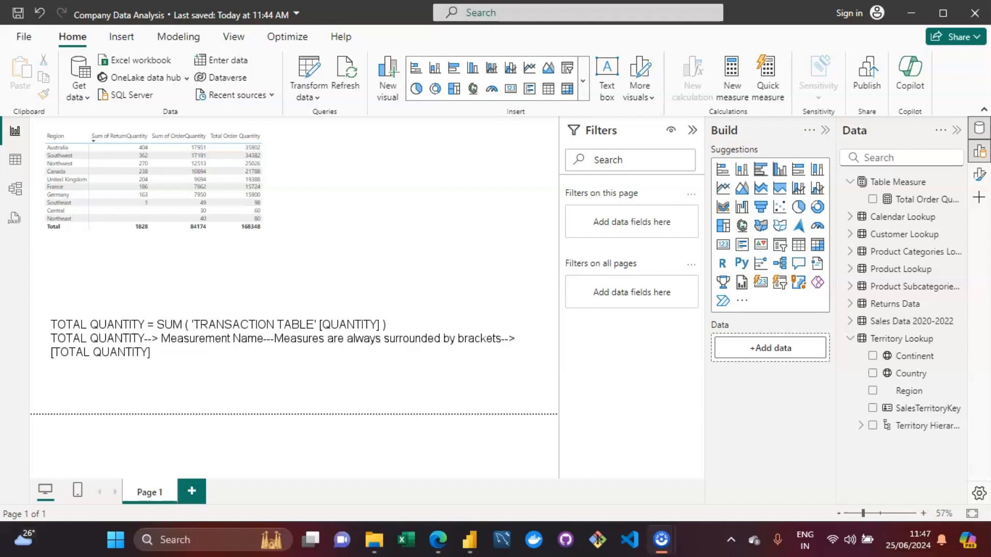
pyautogui.press('Return')
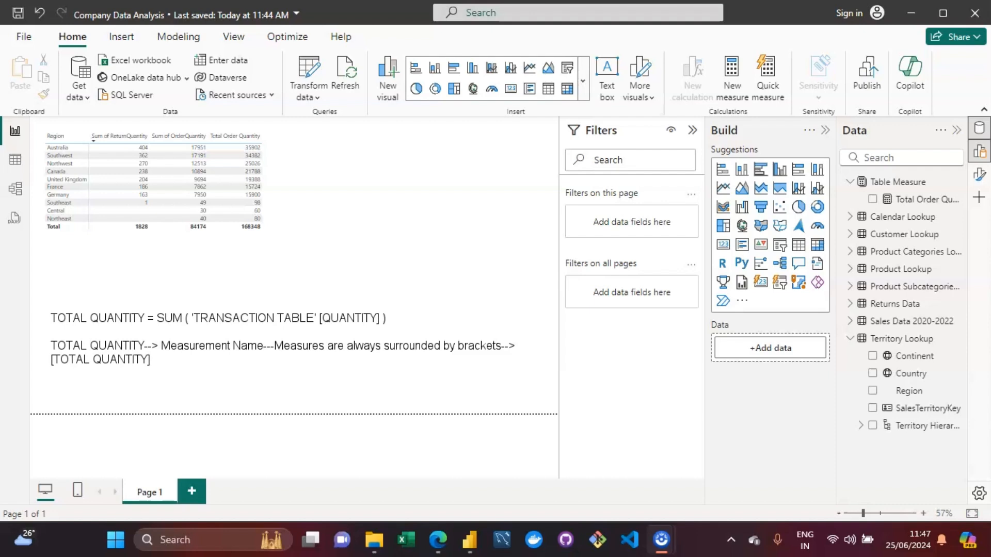
# Add the line "SUM-->Function Name-->Calculated column doesnt require Function" below the measurement name line, separated by a blank line.
pyautogui.press('Return')
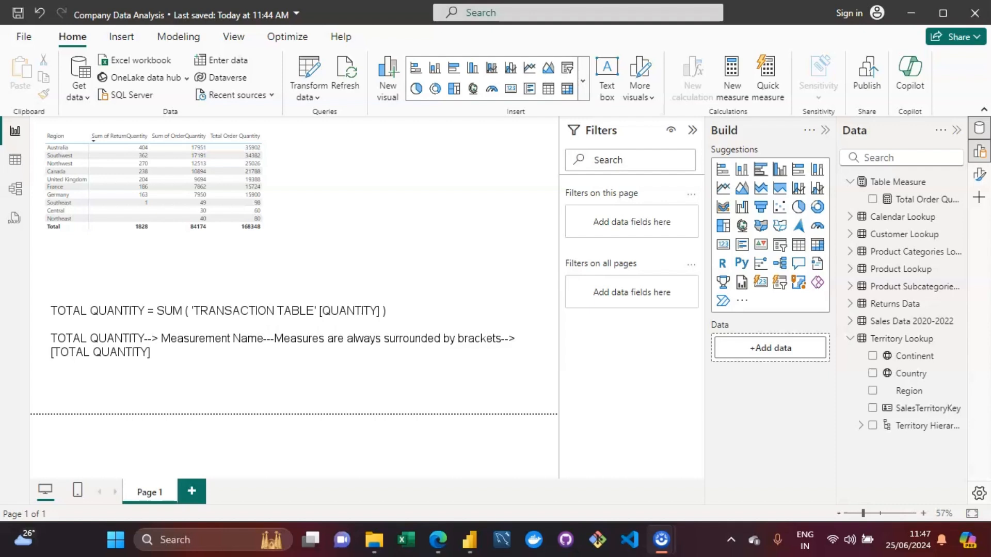
pyautogui.write('SUM-->Function N')
pyautogui.write('ame--')
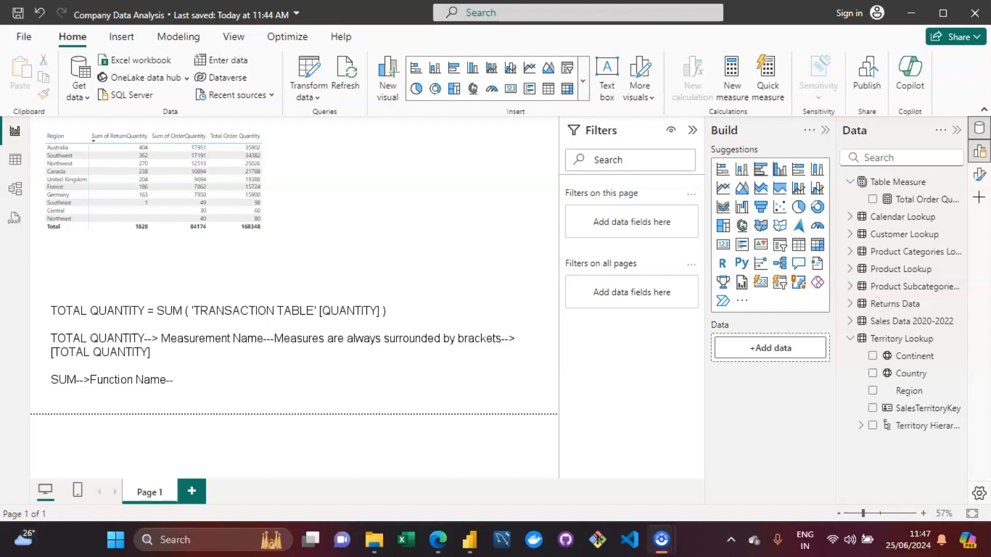
pyautogui.write('>')
pyautogui.write('Calcultaed column does')
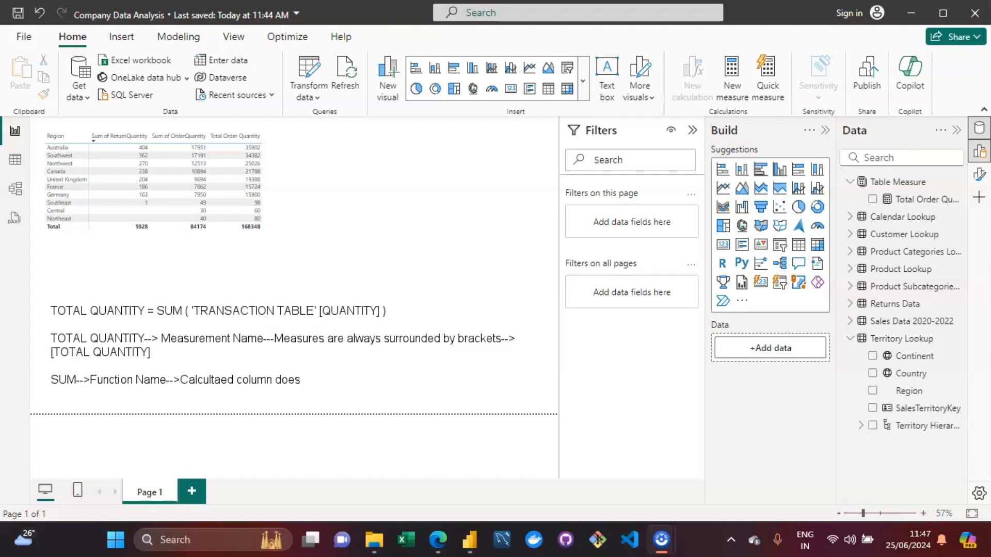
pyautogui.write('nt require Function')
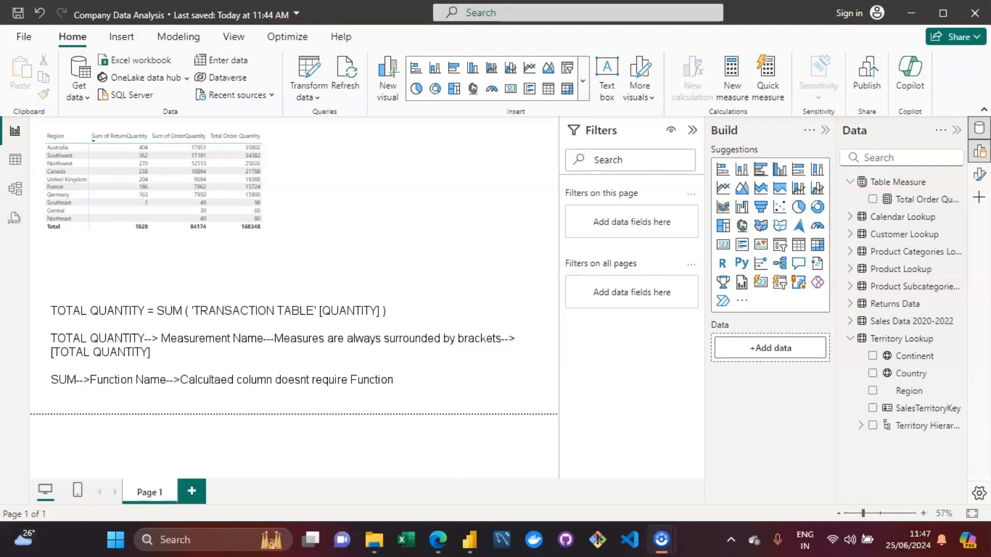
pyautogui.write('a')
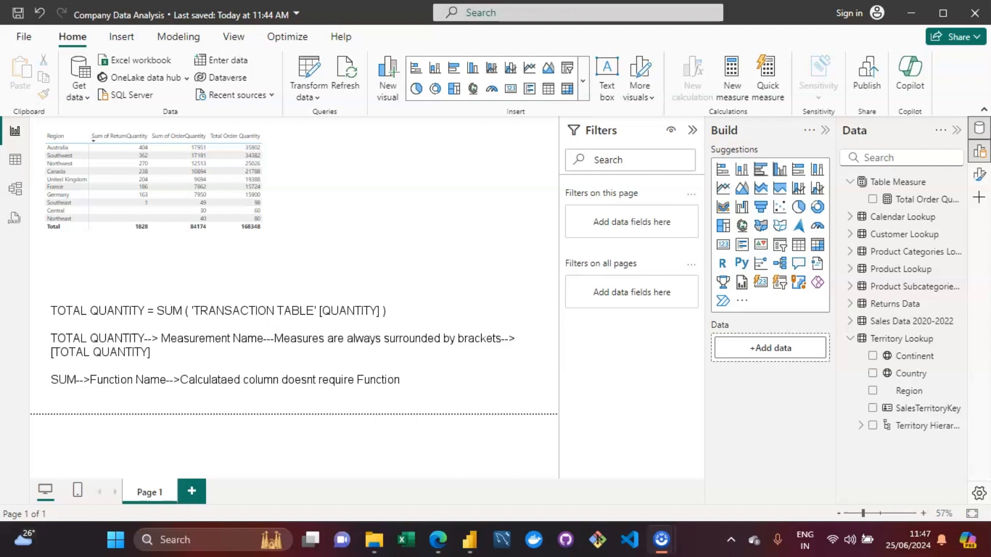
pyautogui.press('BackSpace')
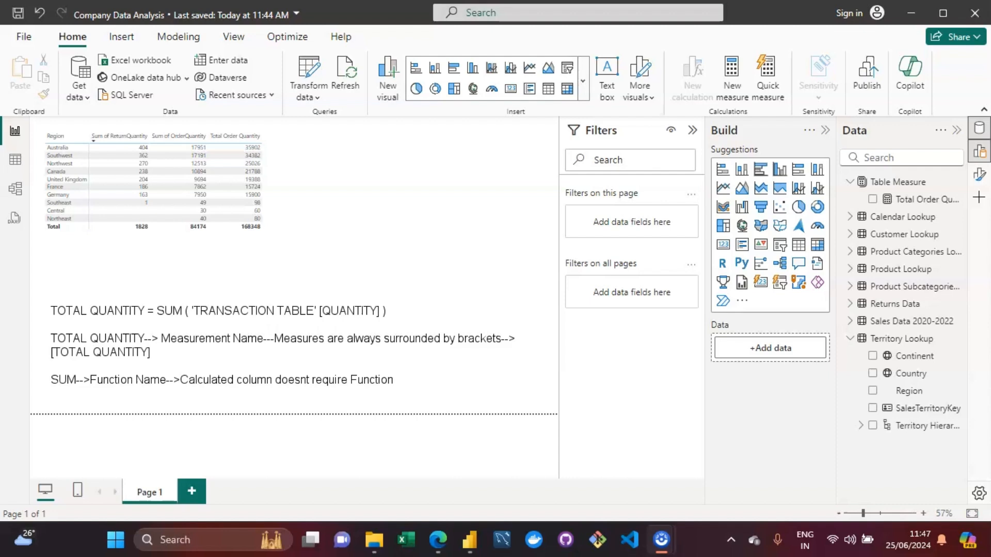
# Extend the SUM line with "but Calculated Measure require Function" and start a new line.
pyautogui.write('but Calculated M')
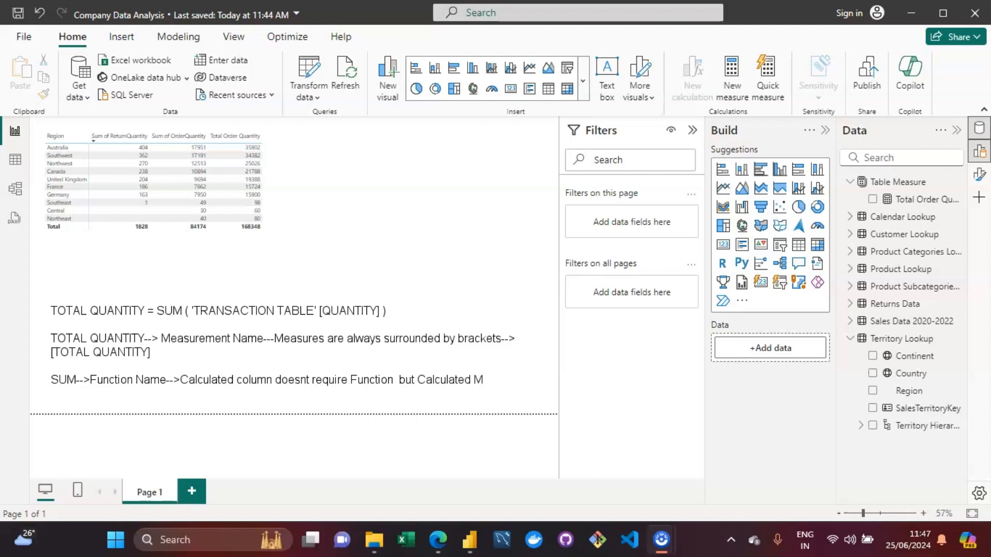
pyautogui.write('easure requitre')
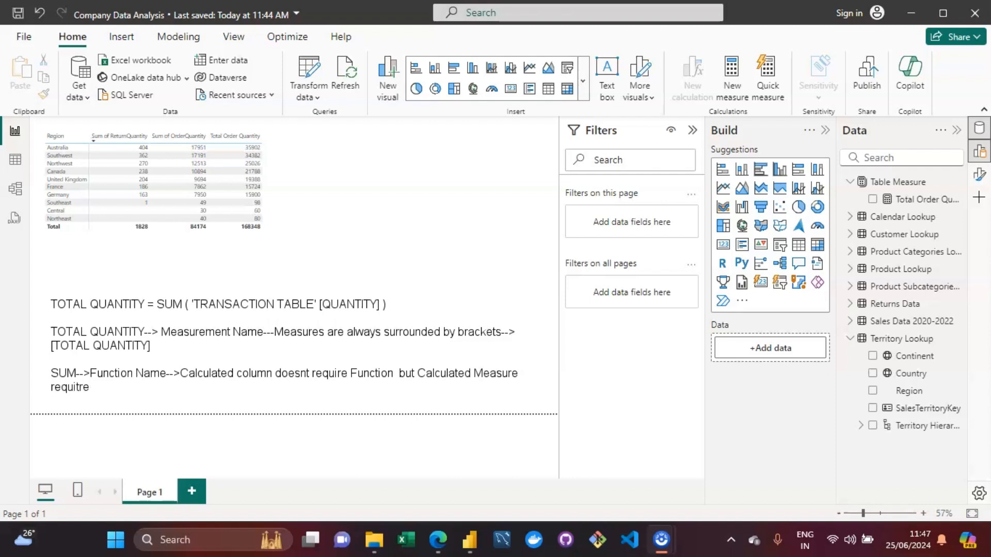
pyautogui.press('BackSpace')
pyautogui.press('BackSpace')
pyautogui.press('BackSpace')
pyautogui.write('re Function')
pyautogui.press('Return')
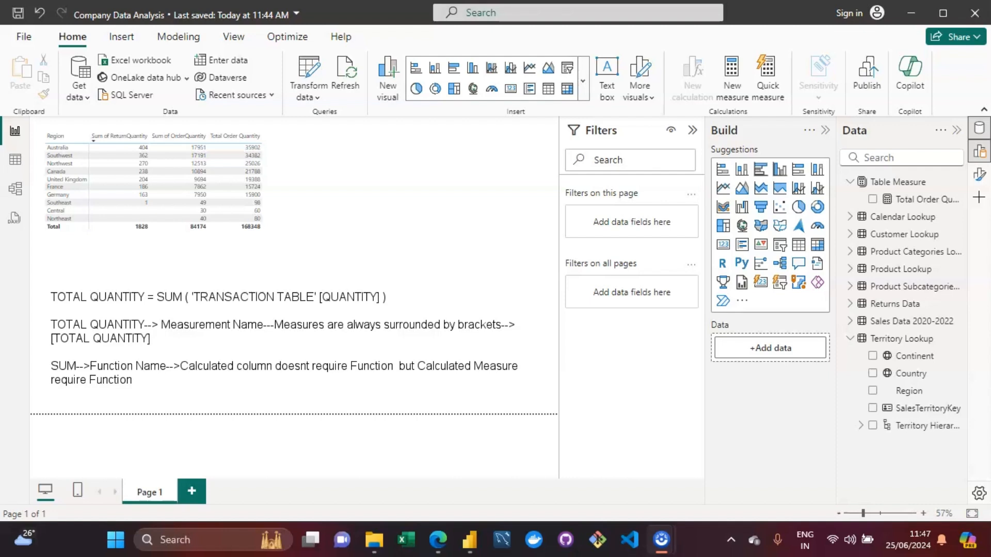
# Add the line "' TRANSACTION TABLE ' -->Table Name" to the formula annotation.
pyautogui.write('TRANSACTION TABL')
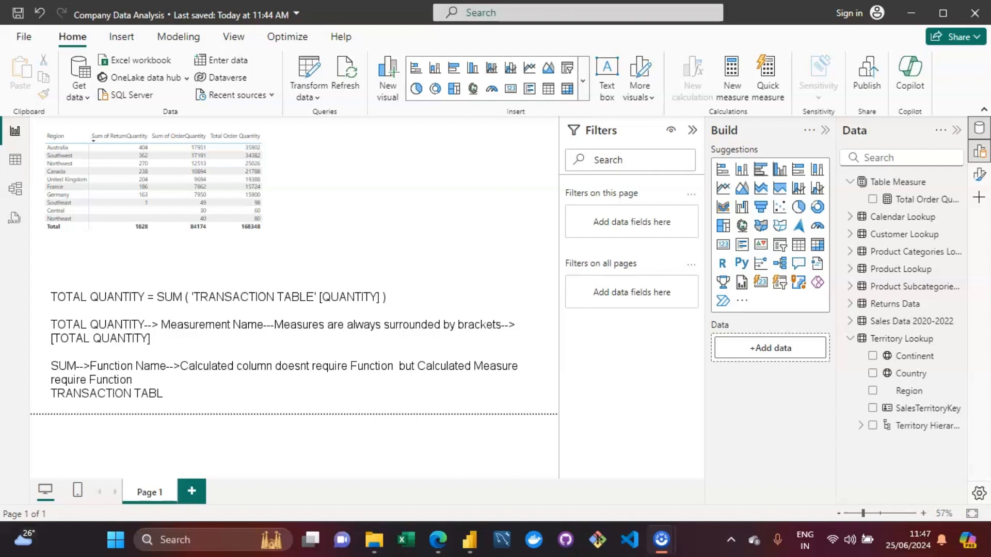
pyautogui.write("E '")
pyautogui.press('Home')
pyautogui.write("'")
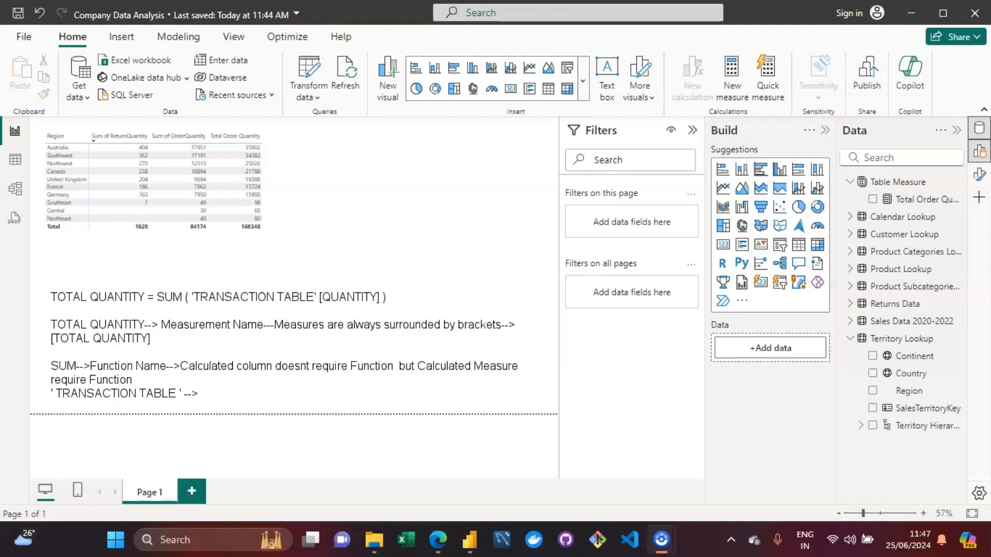
pyautogui.write('Table Name')
pyautogui.press('Return')
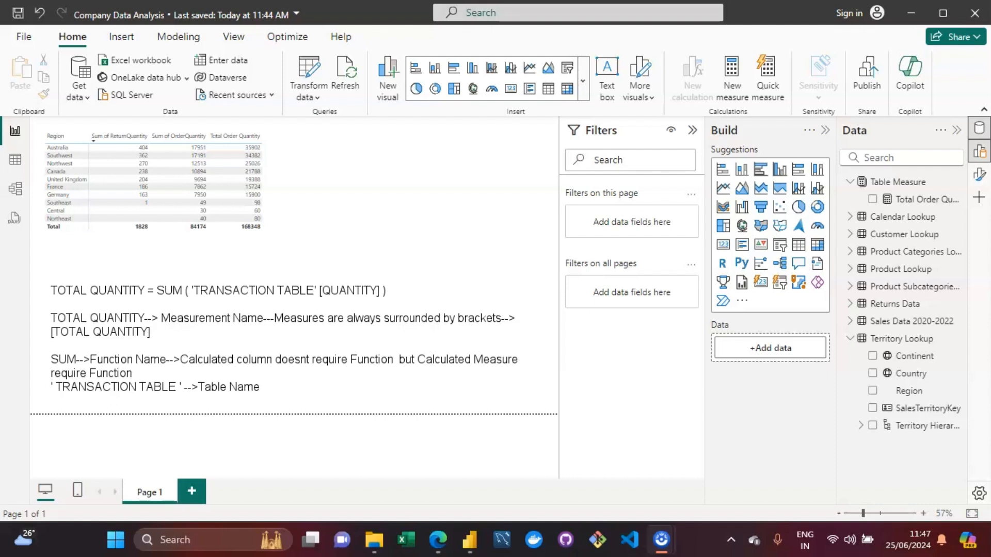
# Add the line "[QUANTITY]--->Column name" at the end of the formula annotation.
pyautogui.write('[QUANTITY]Col')
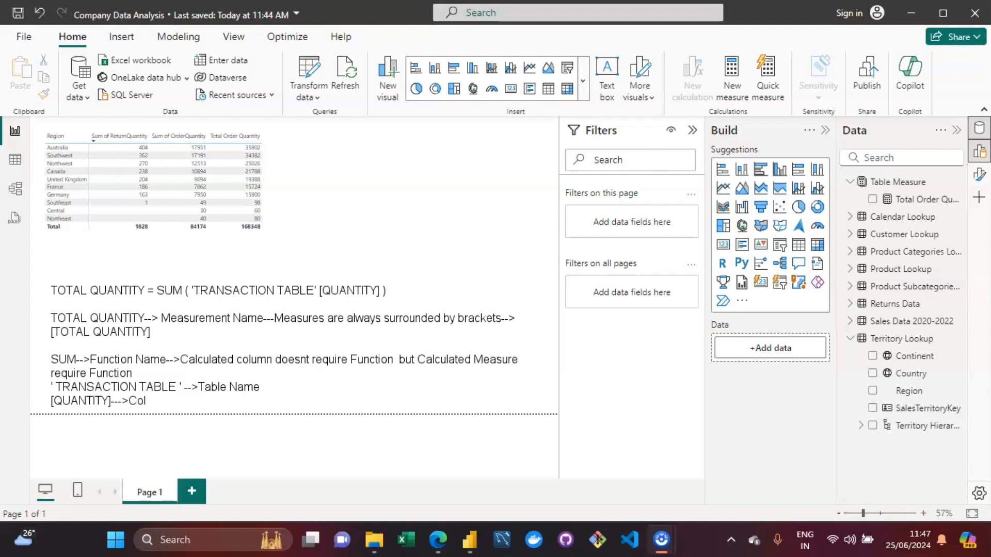
pyautogui.write('umn nmae')
pyautogui.press('BackSpace')
pyautogui.press('BackSpace')
pyautogui.press('BackSpace')
pyautogui.write('ame')
# Clear the whole formula annotation and replace it with the heading "OPERATORS :".
pyautogui.hotkey('ctrl', 'a')
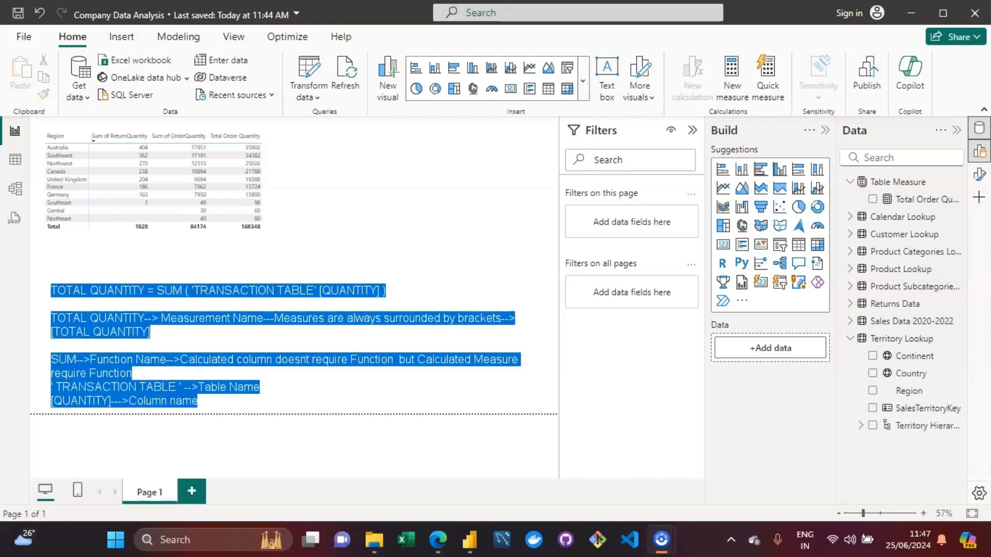
pyautogui.press('Delete')
pyautogui.write('OPERATORS')
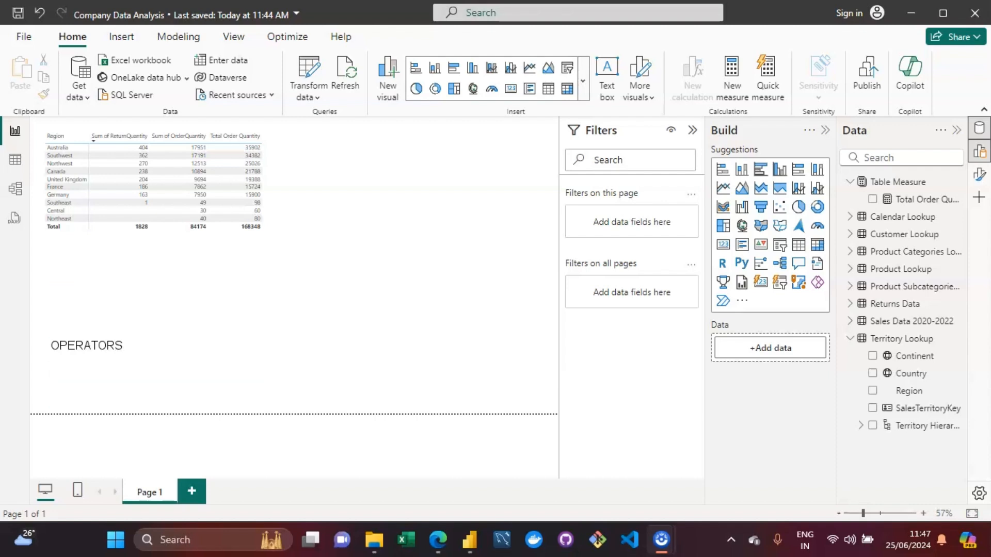
pyautogui.write(' :')
pyautogui.press('Return')
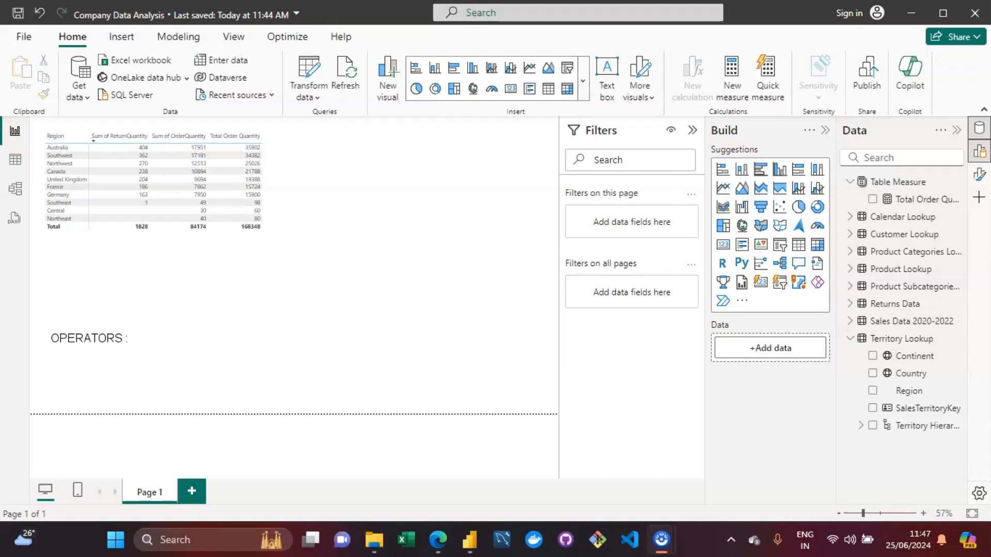
# Add item "1) ARITHMETIC OPERATORS :+ , - , * , / , ^" under the operators heading.
pyautogui.write('1) ARITHMETIC')
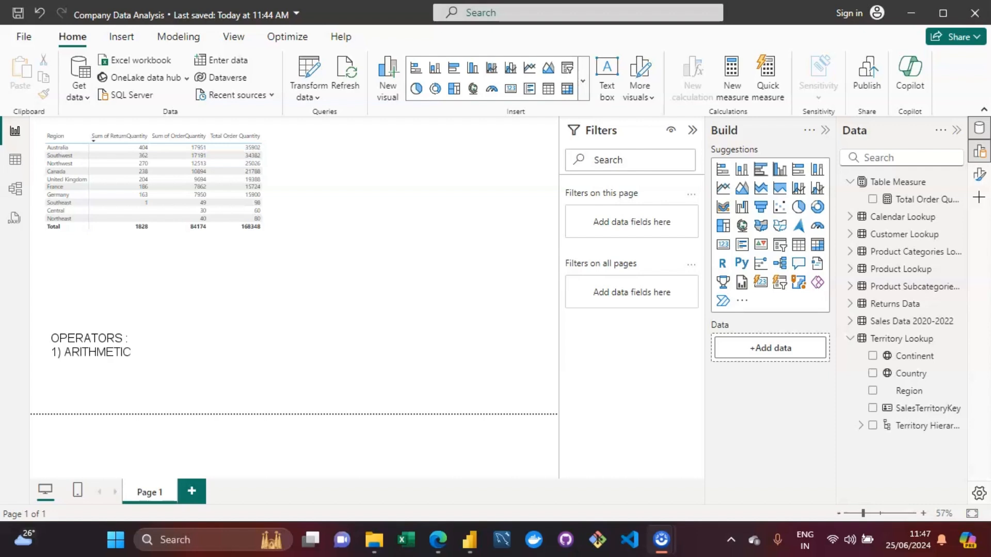
pyautogui.write(' OPERATORS')
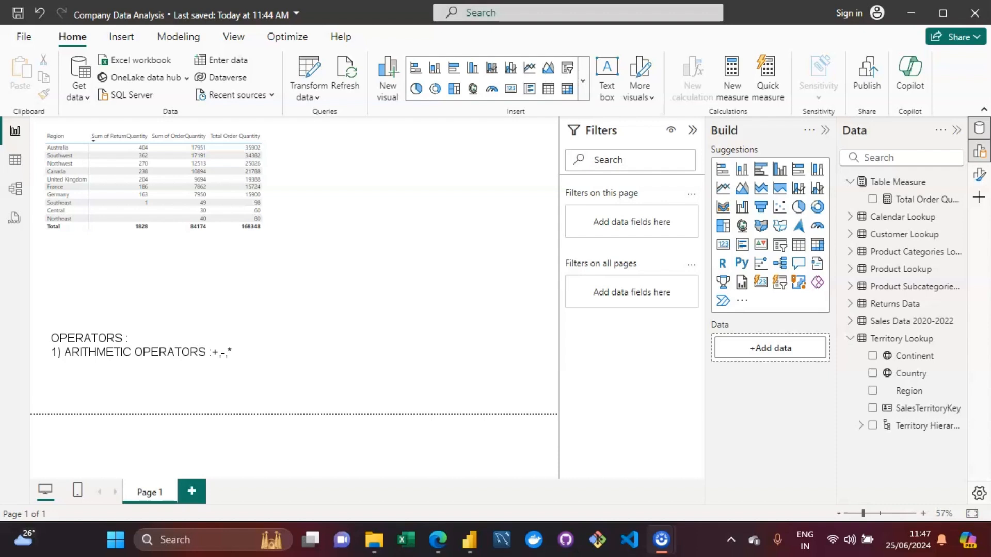
pyautogui.write(':+,-,*,/')
pyautogui.press('Right')
pyautogui.press('Right')
pyautogui.press('Right')
pyautogui.press('Right')
pyautogui.press('Right')
pyautogui.press('Return')
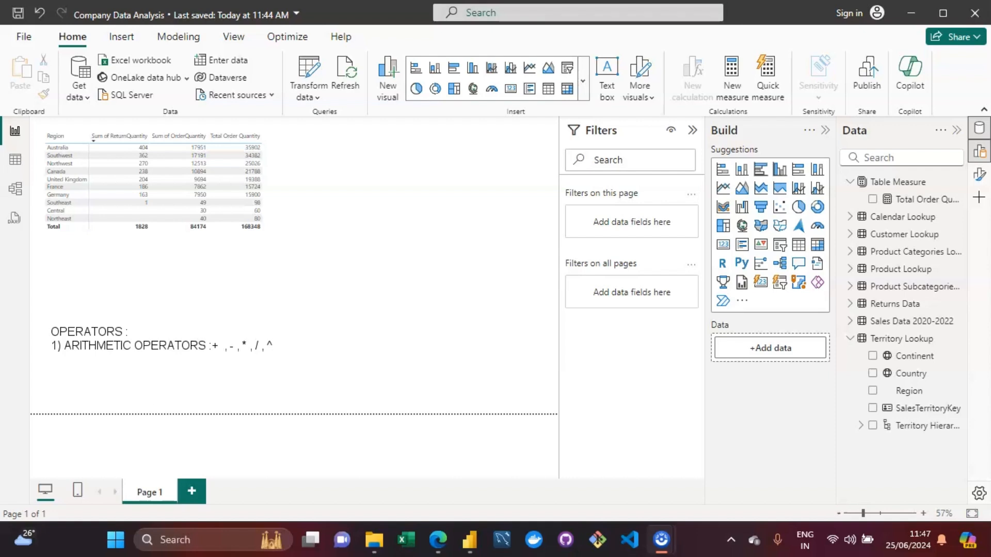
# Add item "2) COMPARISON OPERTORS: > , <, >= ,<= , <> , =" below the arithmetic operators.
pyautogui.write('2')
pyautogui.write(') COMPARISON')
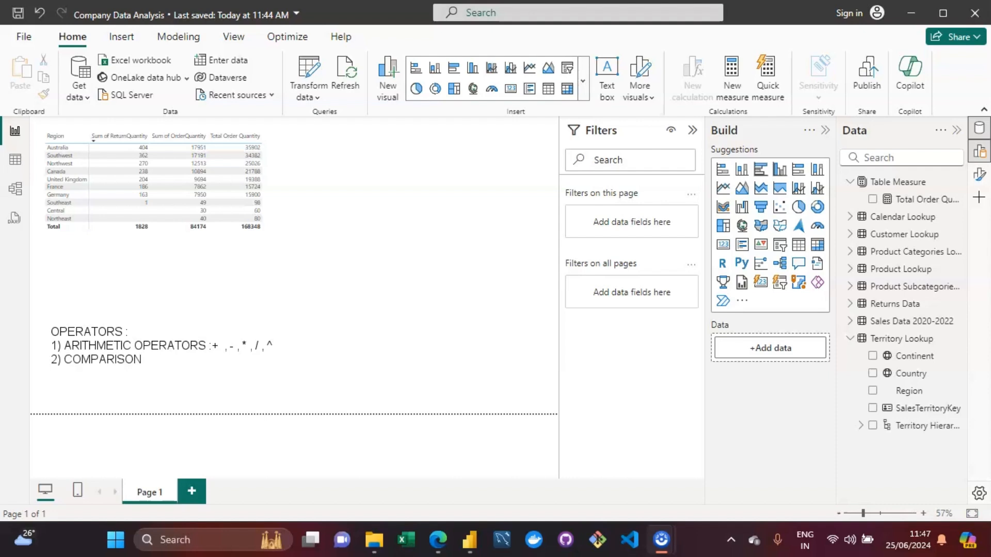
pyautogui.write(' OPERTORS: > , <, >= ,')
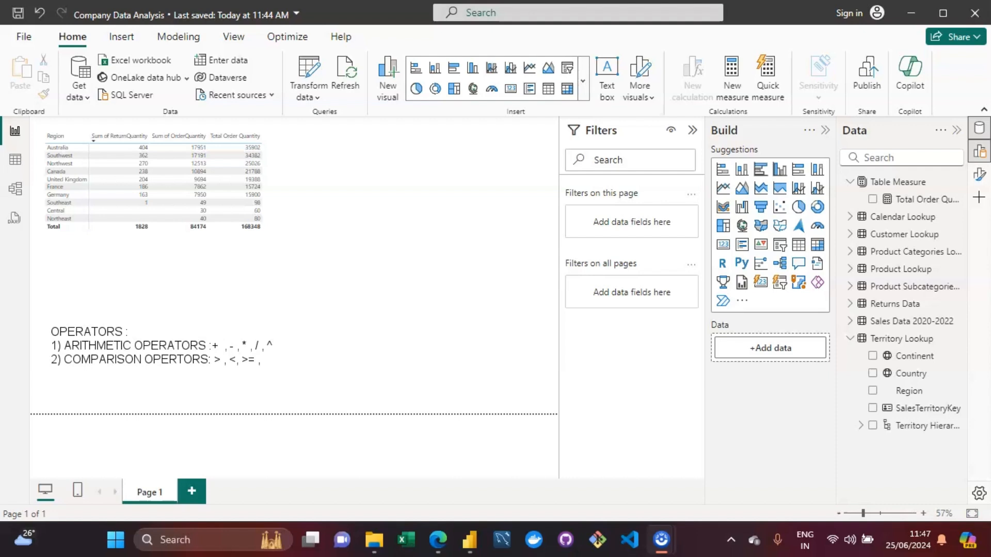
pyautogui.write('<= , <> , =')
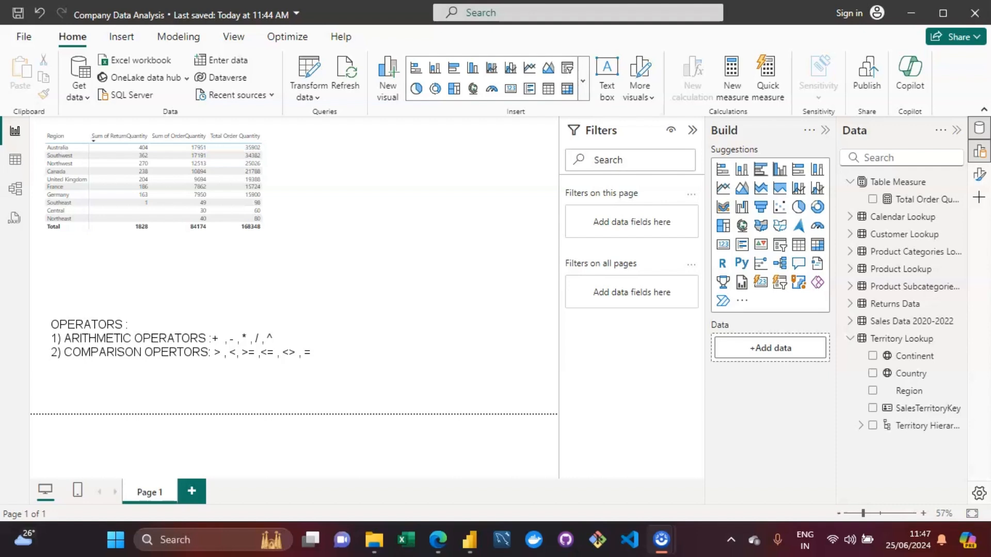
# Add item "3) TEXT or Logical Operators: & -->" below the comparison operators.
pyautogui.write('3) TEXT or LOgicl')
pyautogui.press('BackSpace')
pyautogui.press('BackSpace')
pyautogui.press('BackSpace')
pyautogui.press('BackSpace')
pyautogui.write('ogical')
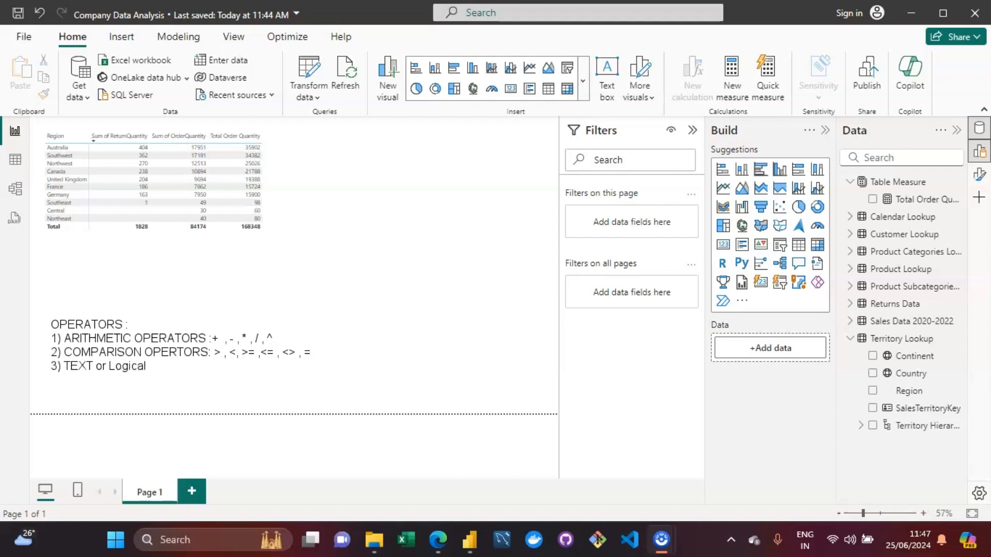
pyautogui.write(' Operators')
pyautogui.write('& -->')
pyautogui.write('text')
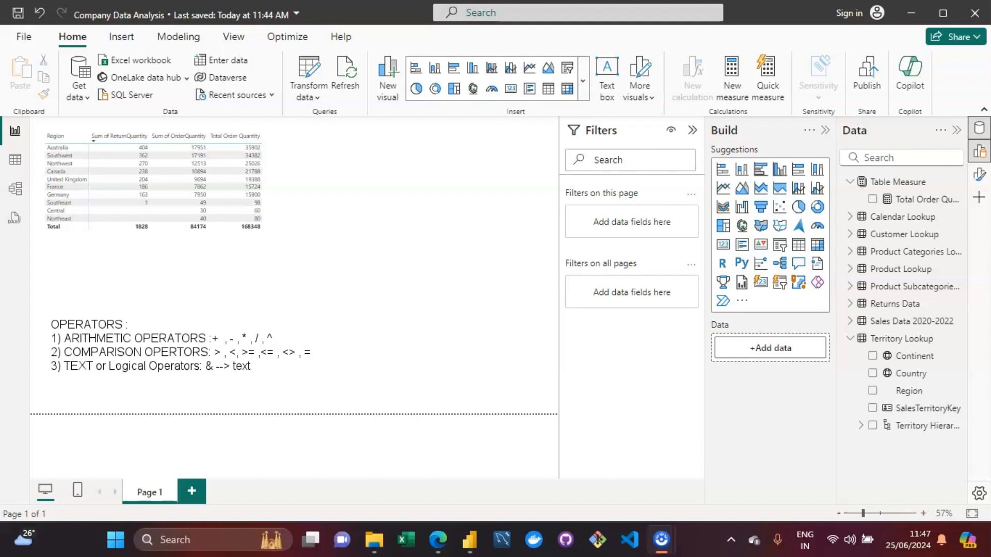
pyautogui.write('_va;lue')
pyautogui.press('BackSpace')
pyautogui.press('BackSpace')
pyautogui.press('BackSpace')
pyautogui.press('BackSpace')
pyautogui.press('BackSpace')
pyautogui.press('BackSpace')
pyautogui.press('BackSpace')
pyautogui.press('BackSpace')
pyautogui.press('BackSpace')
pyautogui.press('BackSpace')
# Complete the & entry with two quoted sample names joined by & " " &, followed by "--->Concatenation of Strings".
pyautogui.write("'Am")
pyautogui.write('& ""')
pyautogui.press('Left')
pyautogui.write('" & \'kumar')
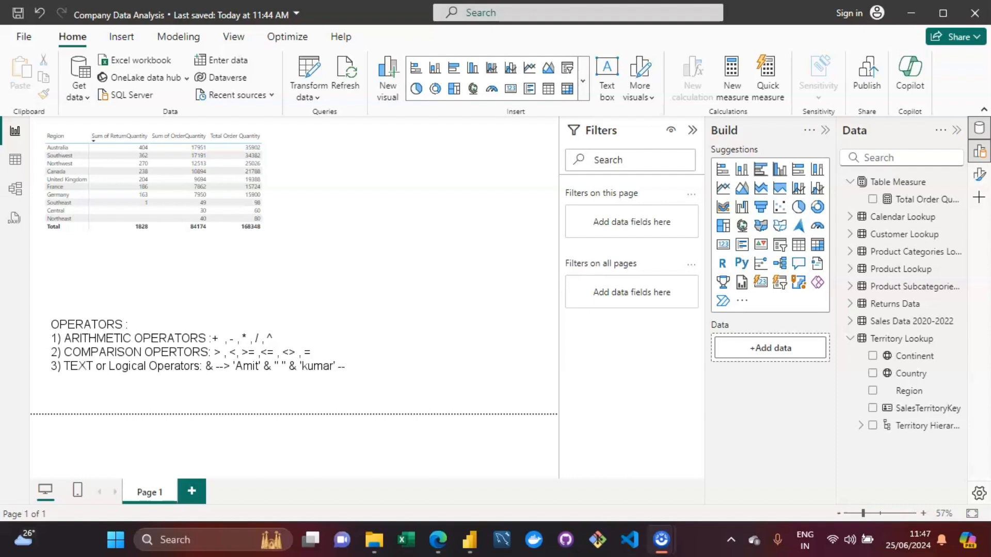
pyautogui.write("' --->Concatenation k")
pyautogui.press('BackSpace')
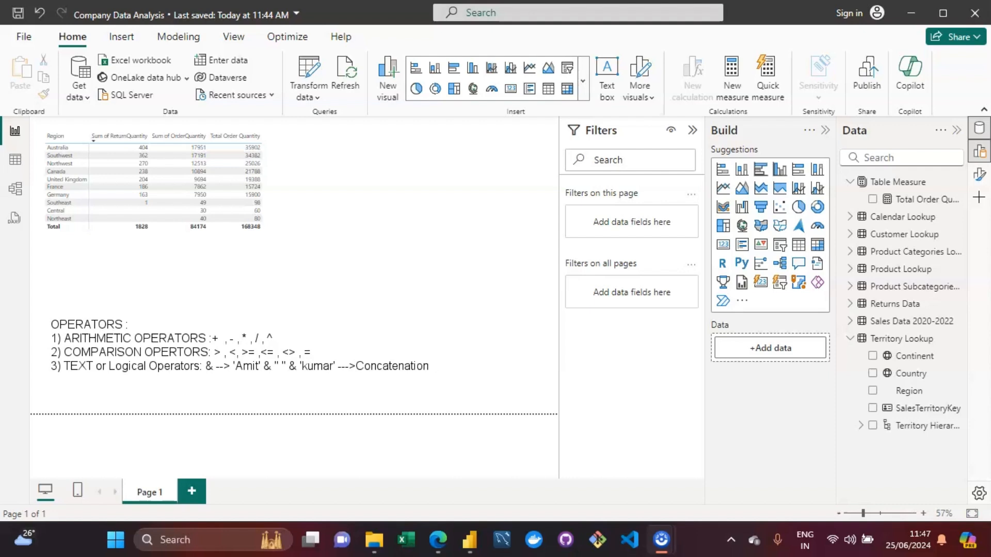
pyautogui.write('of Strings')
pyautogui.press('Return')
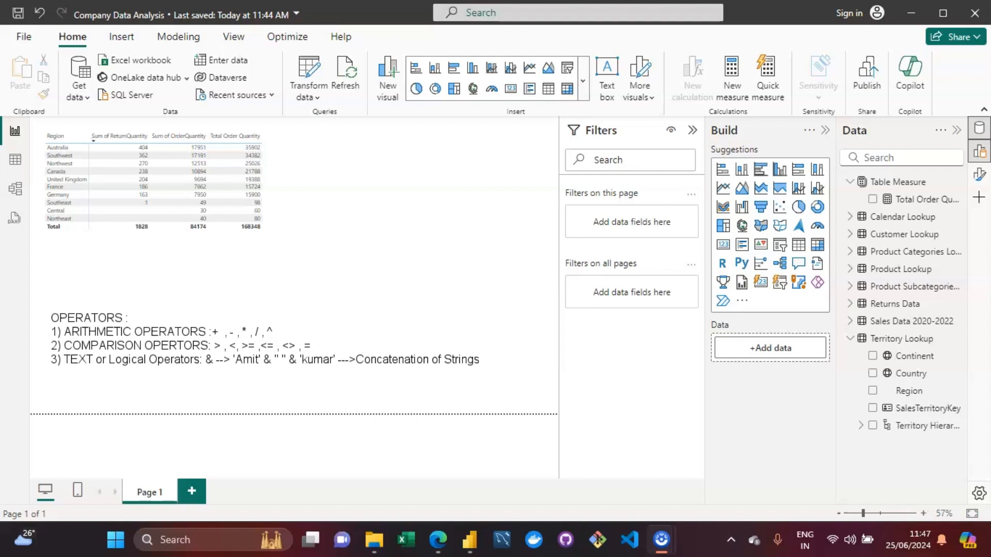
# Add the lines "&& --->AND condition" and "|| -->OR condition" beneath the text operator example.
pyautogui.write('&&&')
pyautogui.press('BackSpace')
pyautogui.write('--->AND conditi')
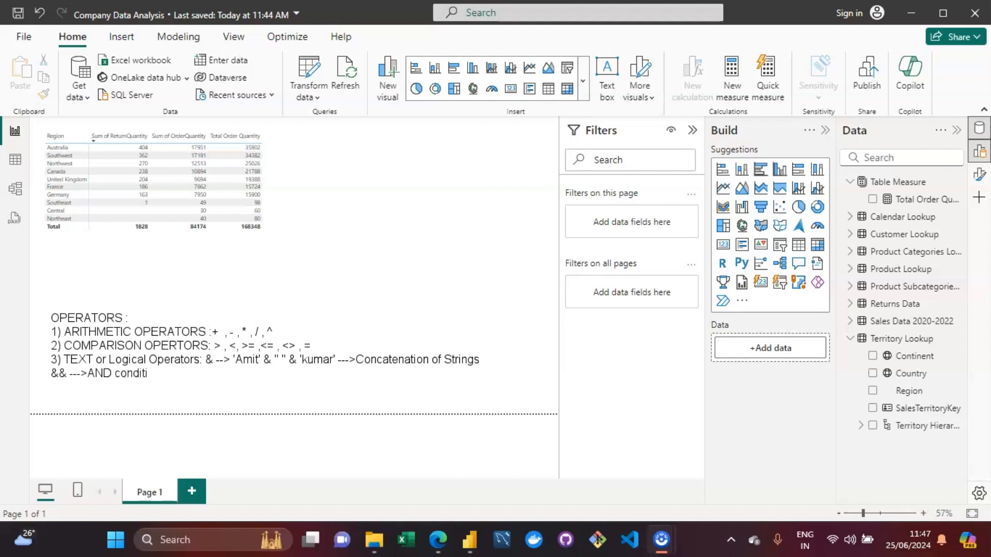
pyautogui.write('on')
pyautogui.press('Return')
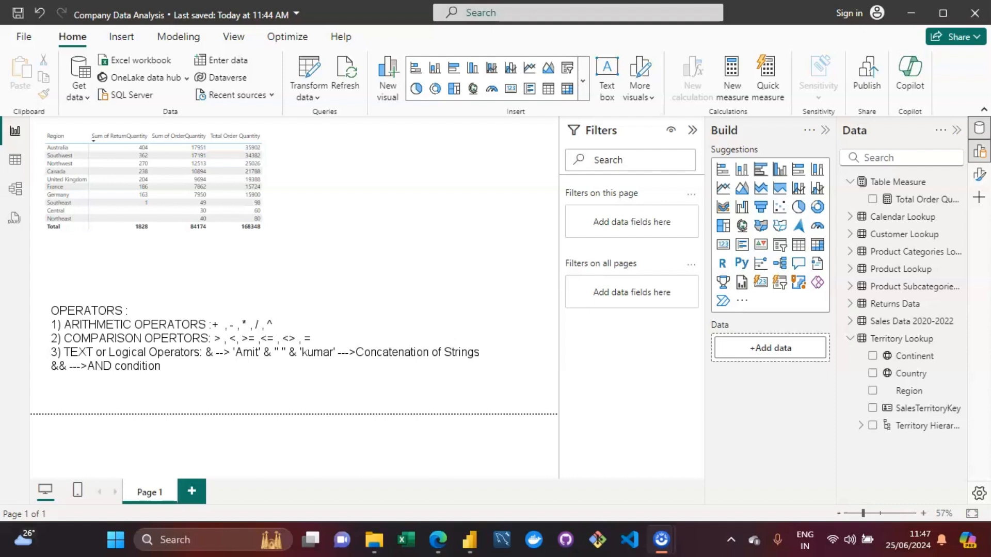
pyautogui.write('|')
pyautogui.write('>OR condition ')
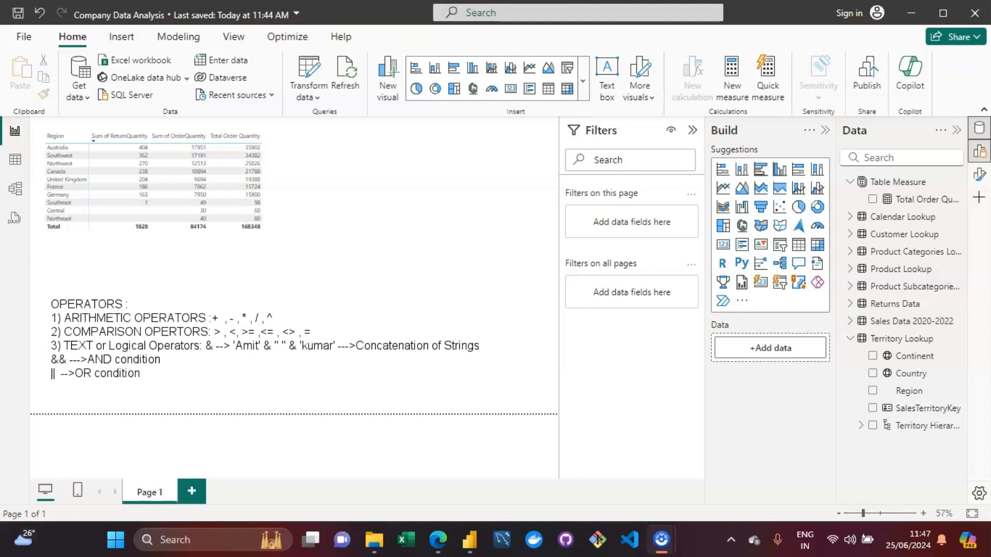
# Add the line "IN --> Logical OR Condition for an item in a given list" at the end of the operators list.
pyautogui.write('IN --> Logical OR C')
pyautogui.write('dition')
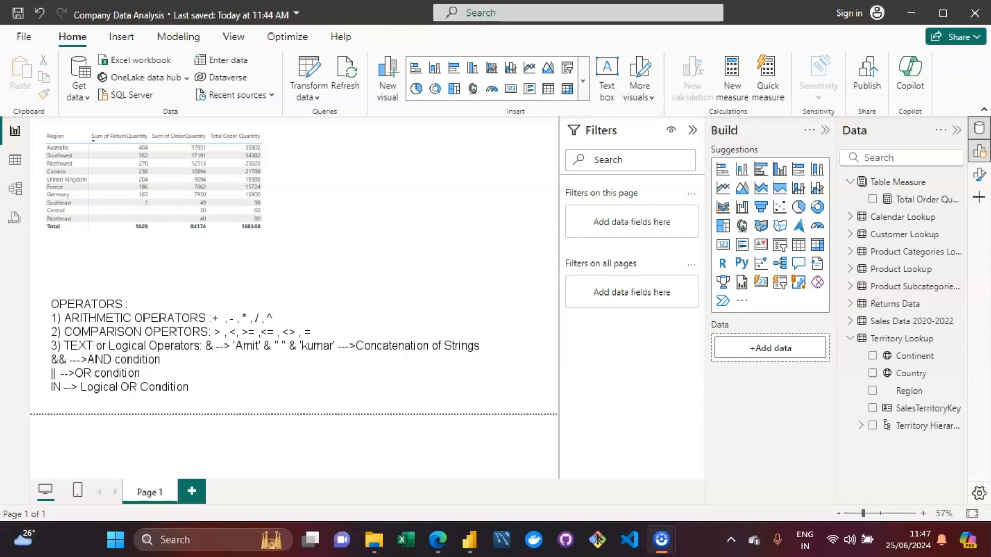
pyautogui.write('for an iten')
pyautogui.write(' in a gove')
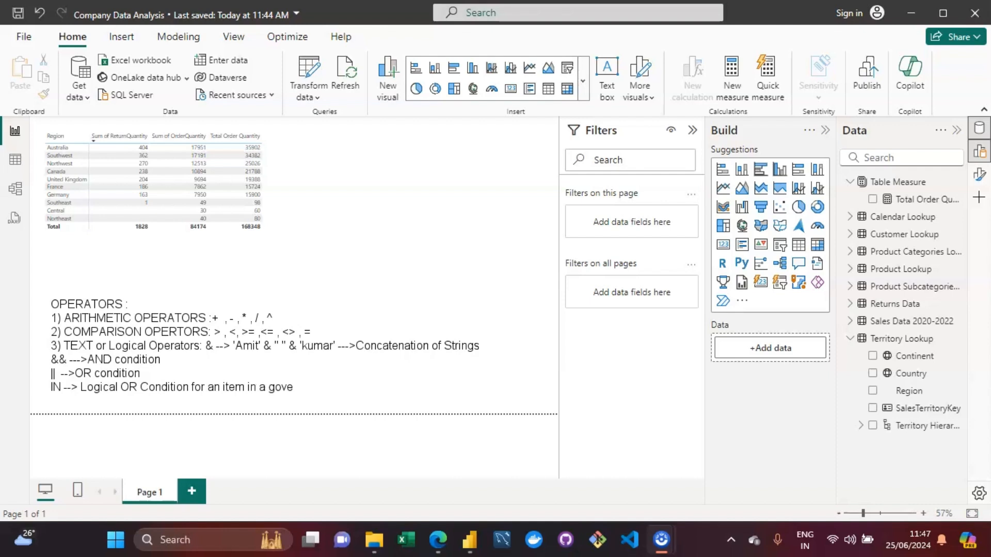
pyautogui.press('BackSpace')
pyautogui.press('BackSpace')
pyautogui.press('BackSpace')
pyautogui.write('iven list')
# Start a new annotation below the matrix with the heading "1 MATH & STATS Functions:".
pyautogui.click(481, 288)
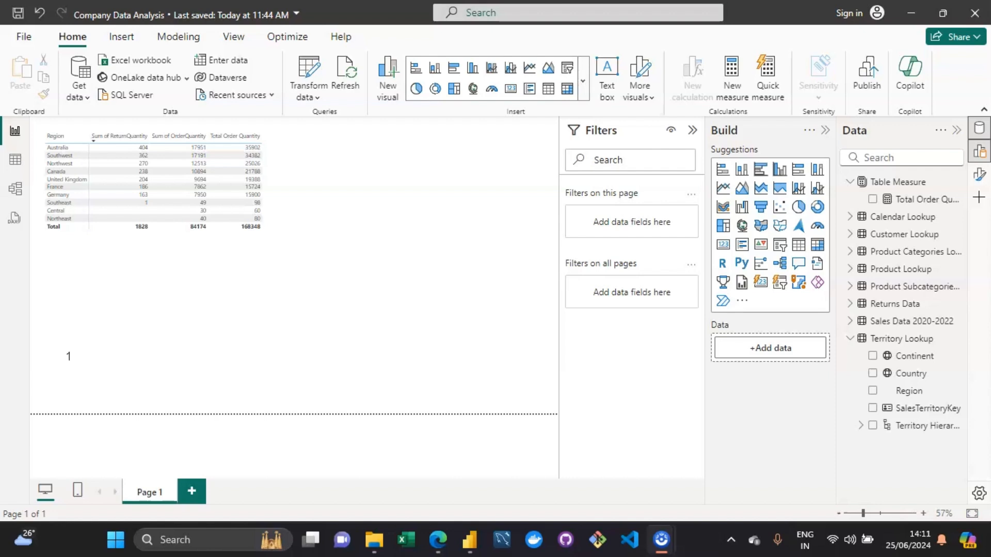
pyautogui.write('MATH & STATS Functions')
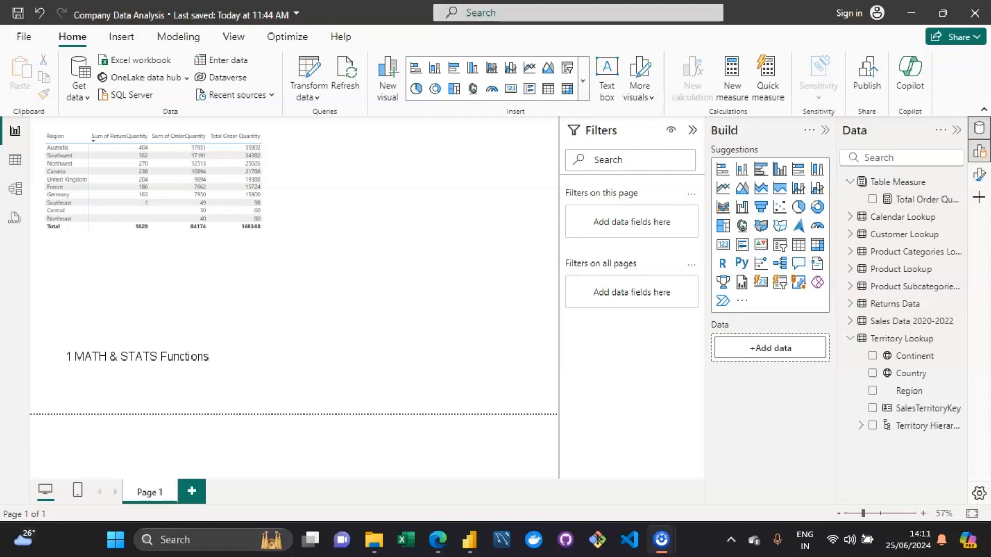
pyautogui.write(':')
pyautogui.press('Return')
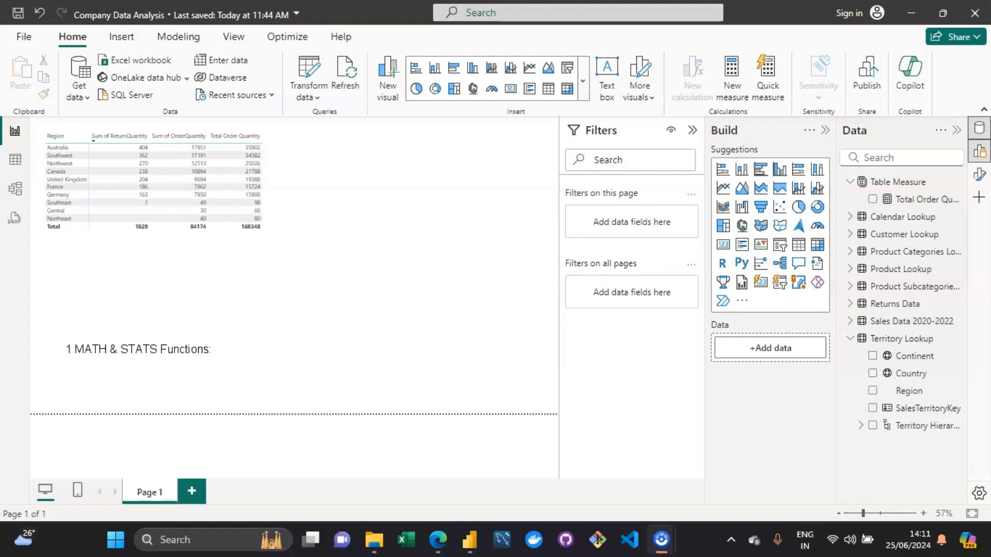
# List SUM, AVERAGE, MAX/MIN and DIVIDE on separate lines under the MATH & STATS Functions heading.
pyautogui.write('SUM')
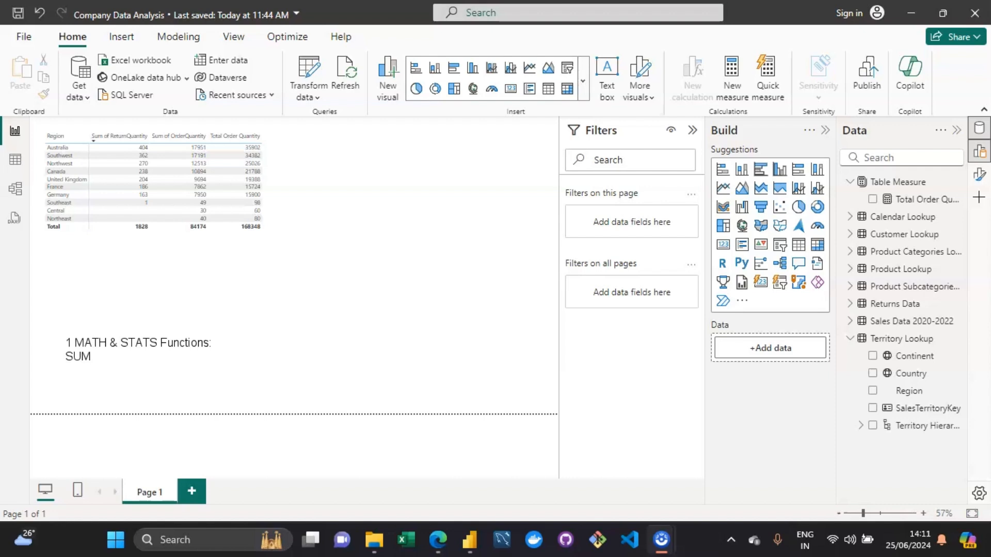
pyautogui.write('AVERAGE')
pyautogui.press('Return')
pyautogui.write('MAX')
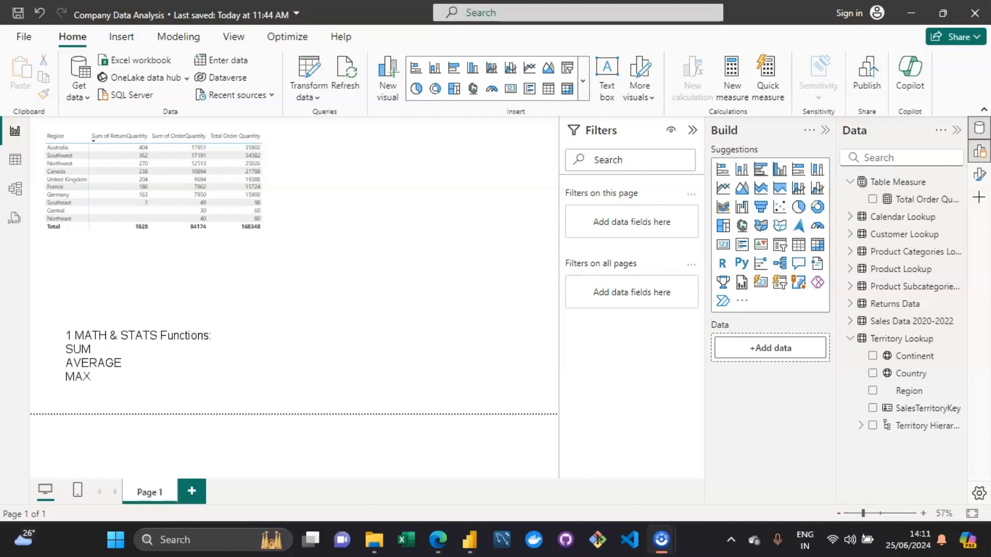
pyautogui.write('/MIN')
pyautogui.press('Return')
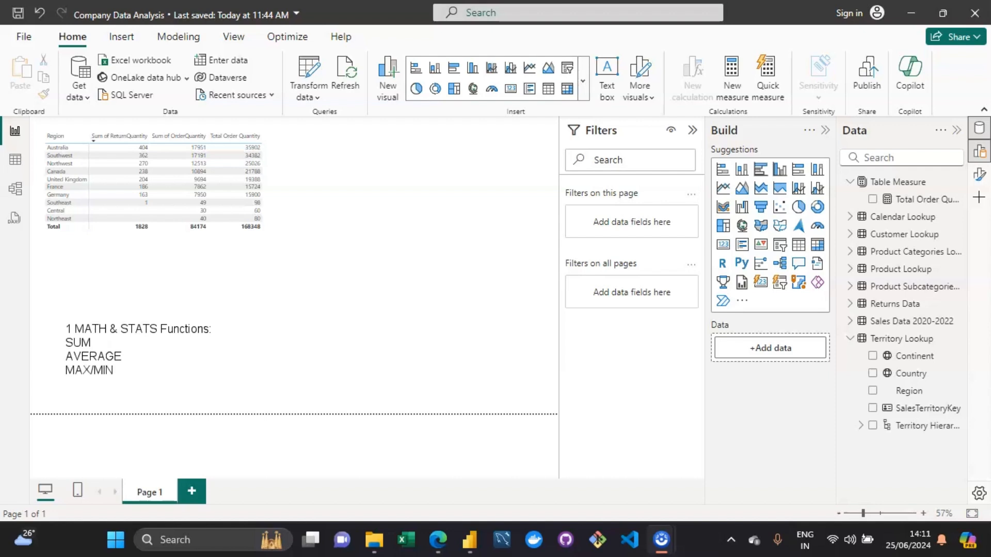
pyautogui.write('DIVIDE')
pyautogui.press('Return')
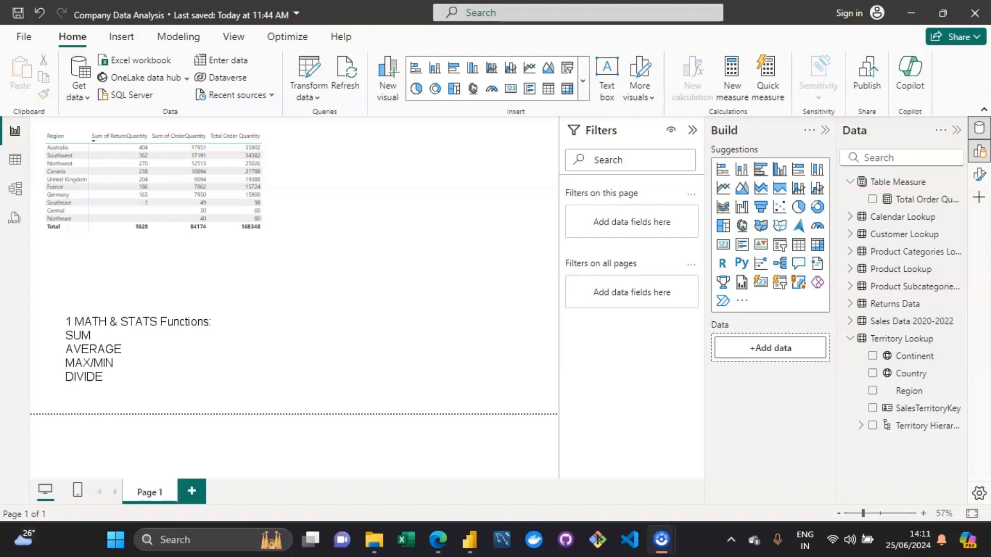
# Add COUNT/COUNTA, COUNTROWS and DISTINCTCOUNT to the math functions list and put a blank line beneath its heading.
pyautogui.write('COUNT/COUNTA')
pyautogui.press('Return')
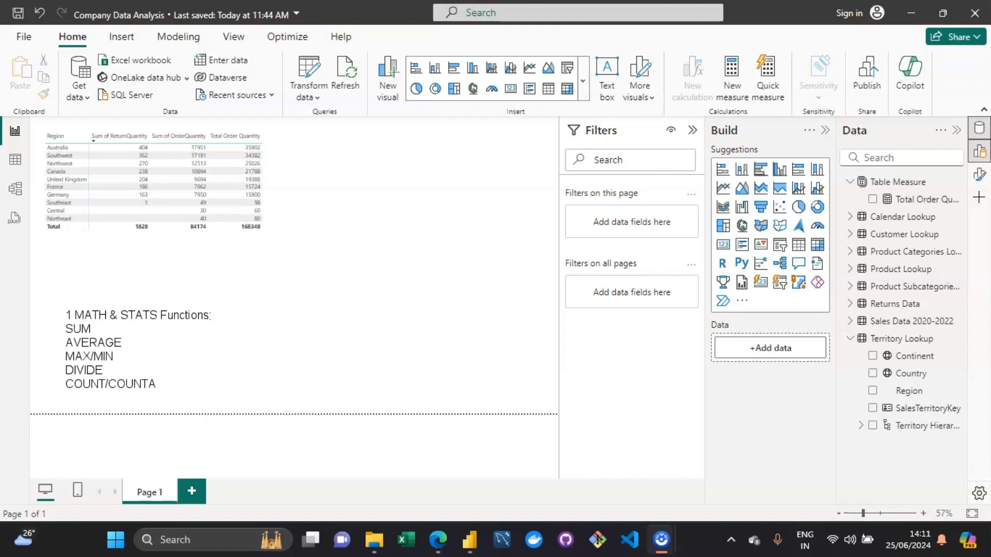
pyautogui.write('COUNTROWS')
pyautogui.press('Return')
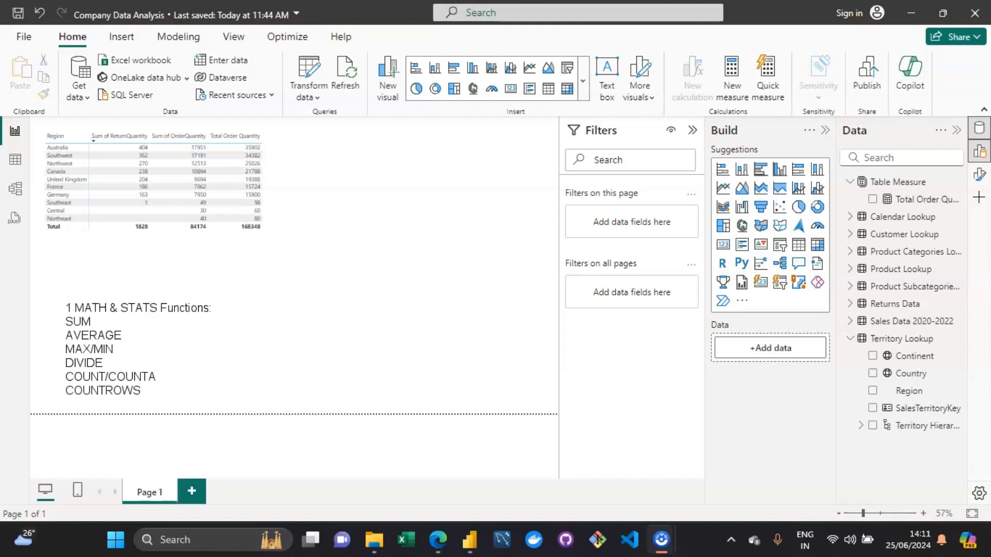
pyautogui.write('DISTINCTCOUNT')
pyautogui.press('Return')
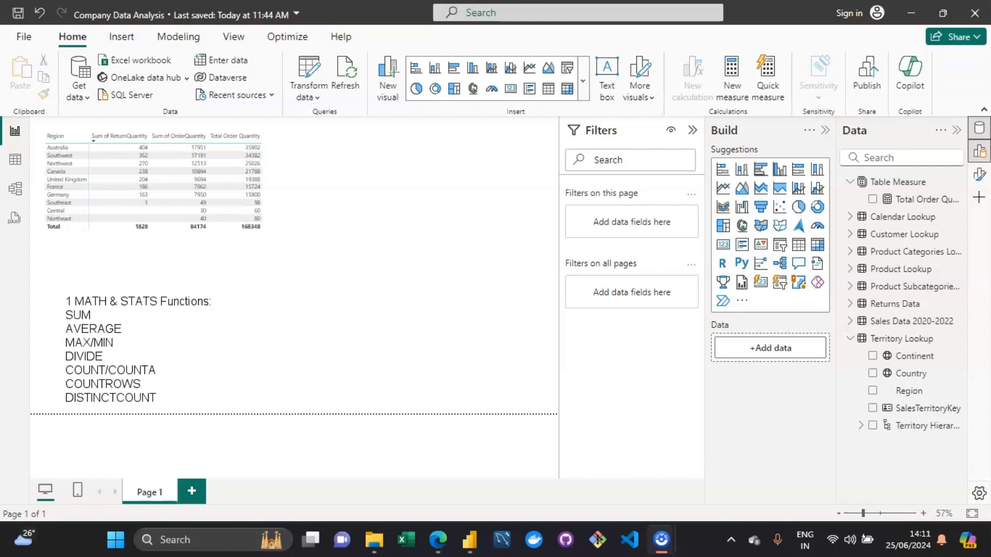
pyautogui.press('Return')
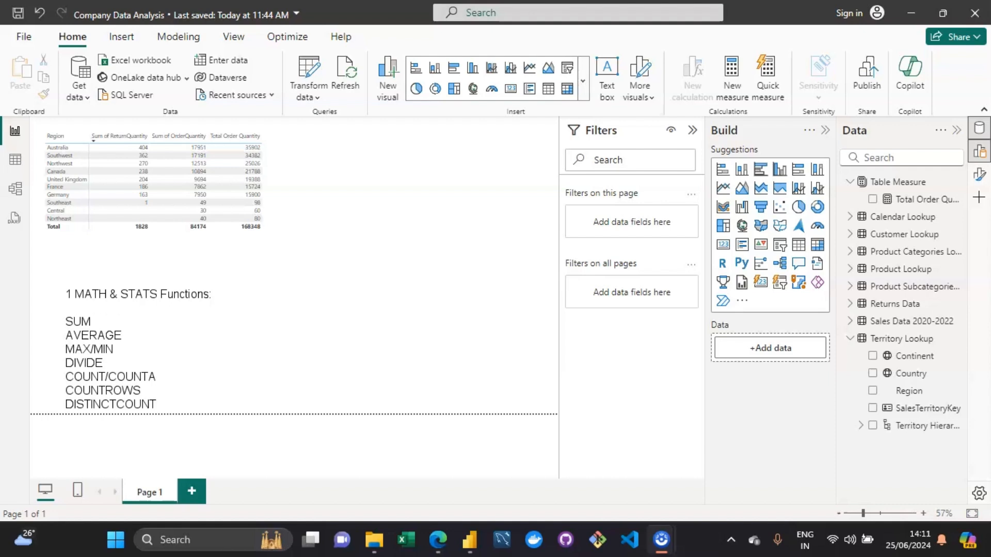
# Add the heading "ITERATOR Functions:" below the math functions list, set off by a blank line.
pyautogui.press('Return')
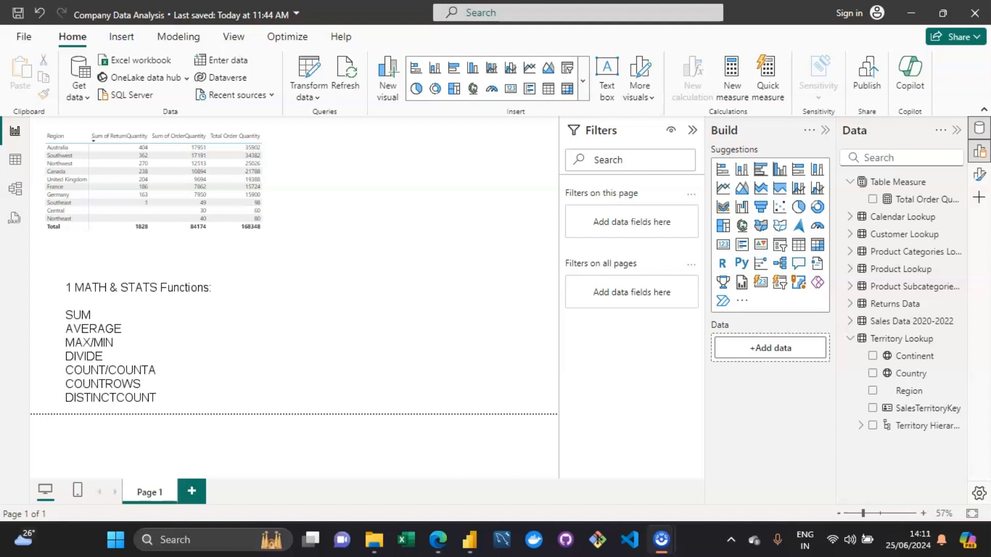
pyautogui.write('ITERATOR')
pyautogui.write('Funct')
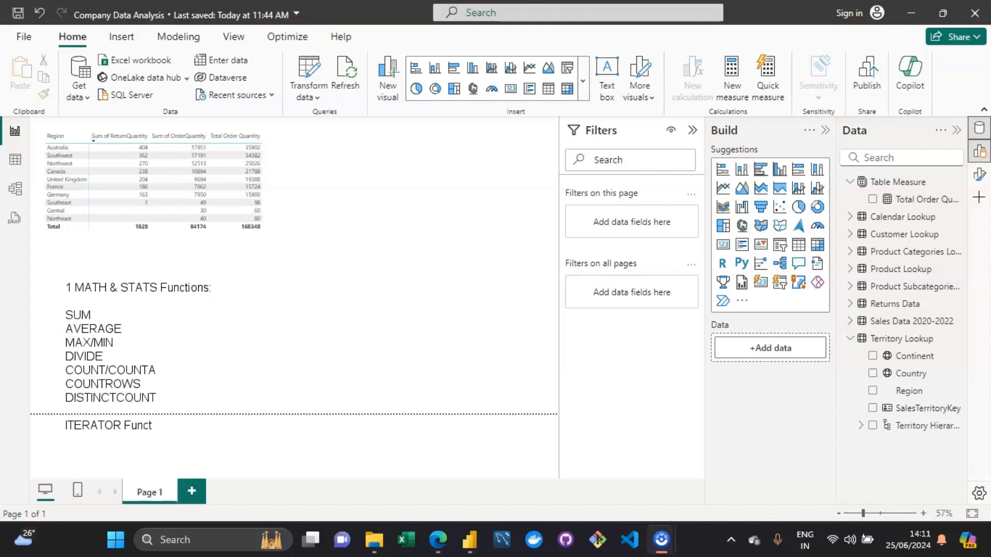
pyautogui.write('ions:')
pyautogui.press('Return')
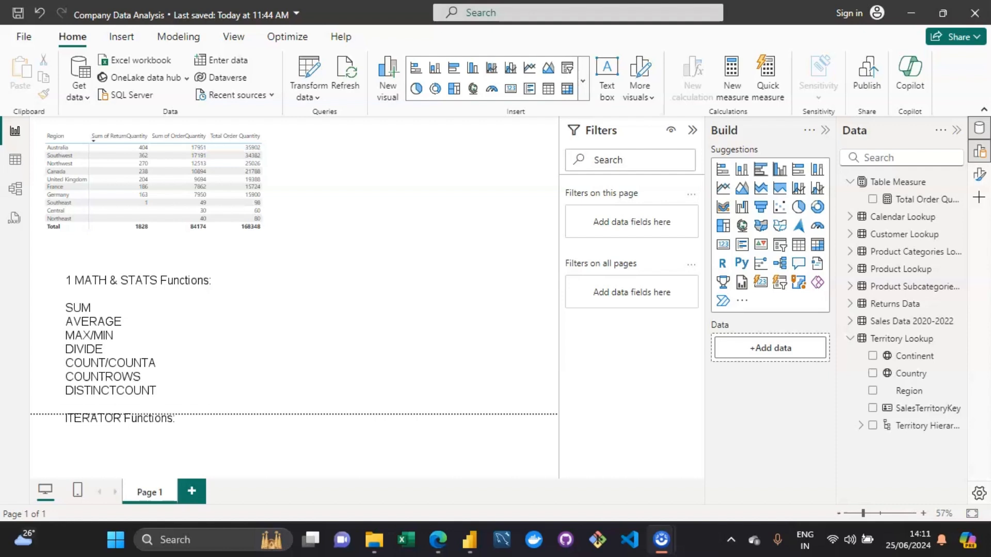
pyautogui.press('Return')
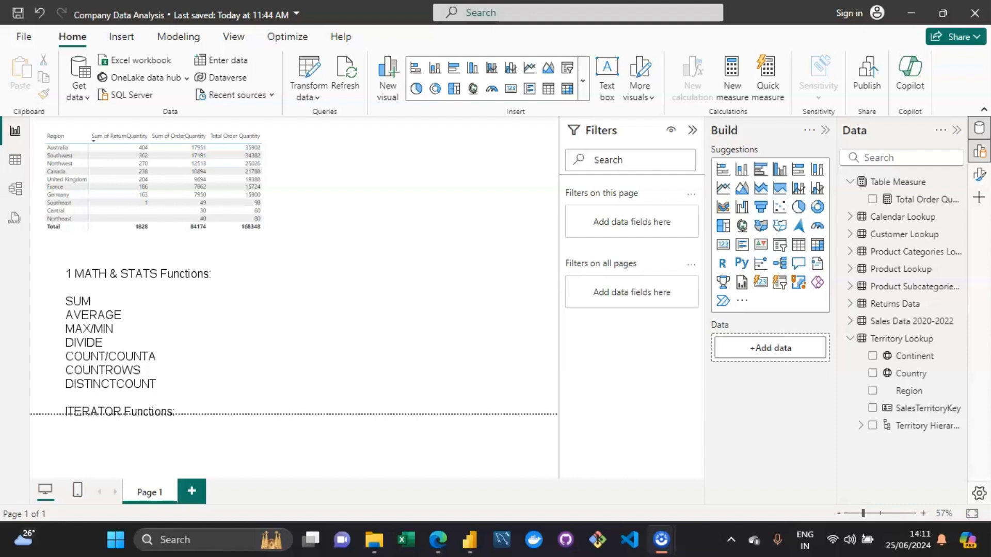
# List SUMX, AVERAGEX, MAXX, MINX, RANKX and COUNTX on separate lines under the ITERATOR Functions heading.
pyautogui.write('SUMX')
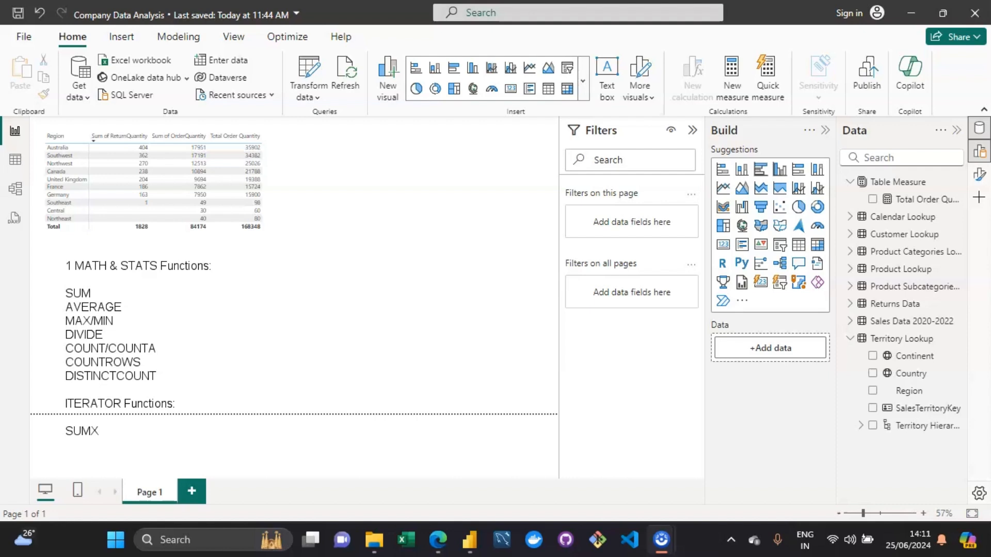
pyautogui.write('AVERAGEX')
pyautogui.press('Return')
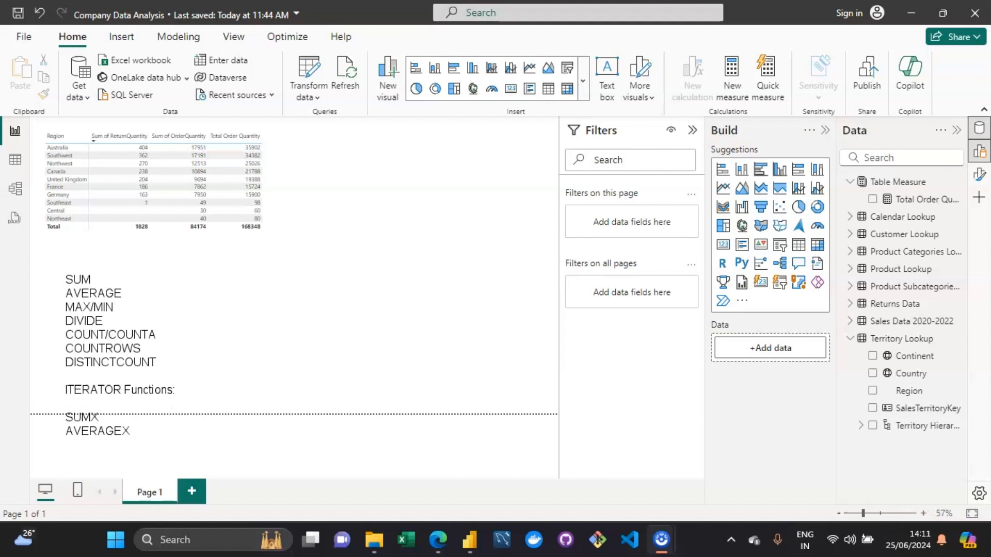
pyautogui.write('MAXX')
pyautogui.press('Return')
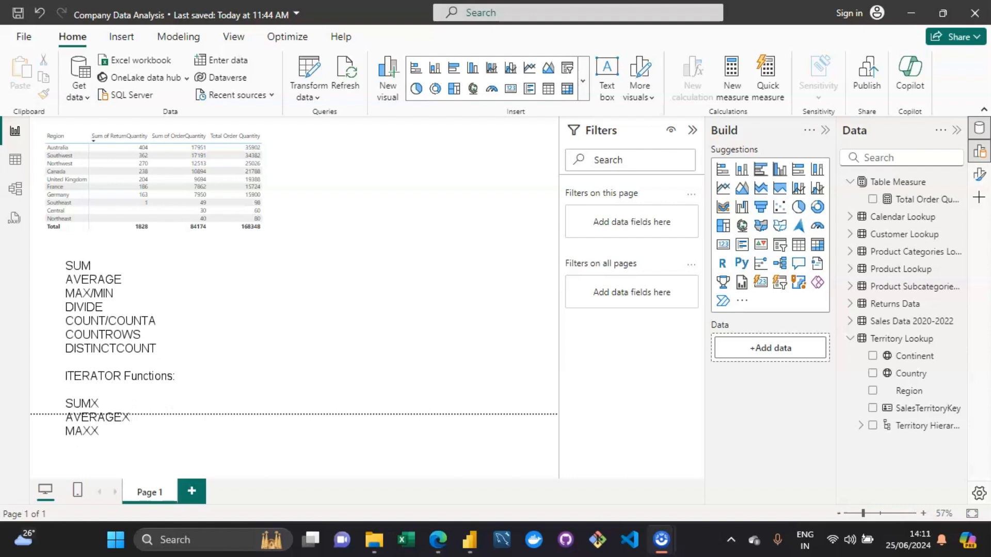
pyautogui.write('MINX')
pyautogui.press('Return')
pyautogui.write('RANKX')
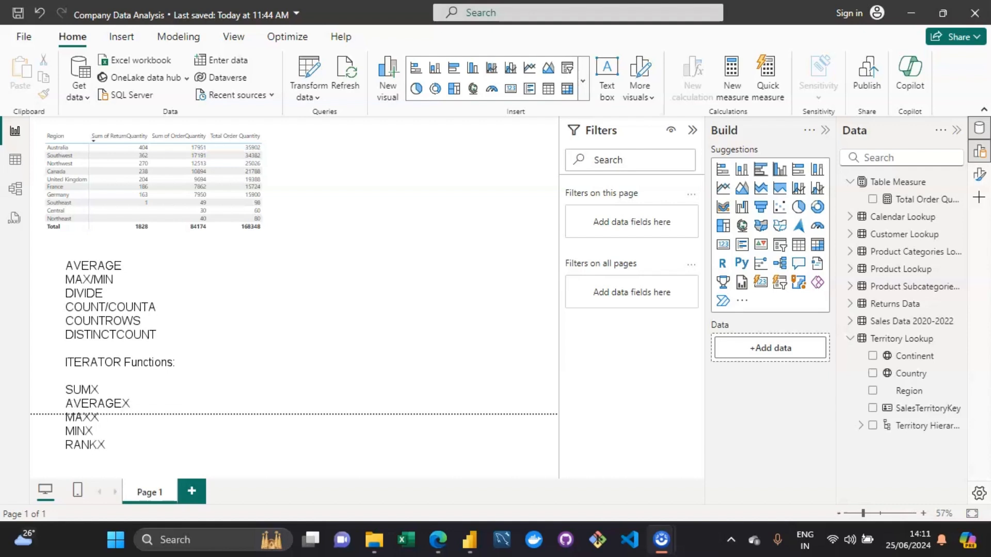
pyautogui.press('Return')
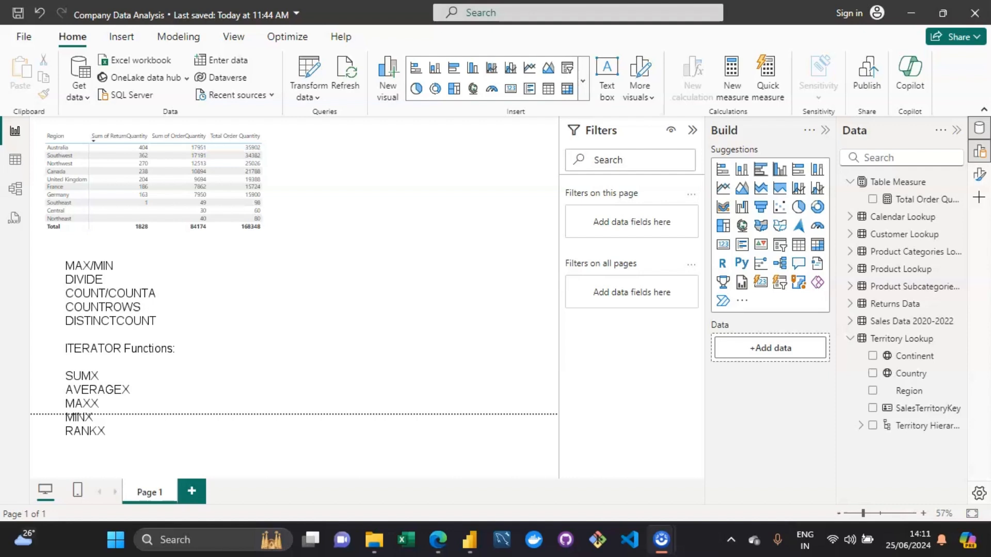
pyautogui.write('COUNTX')
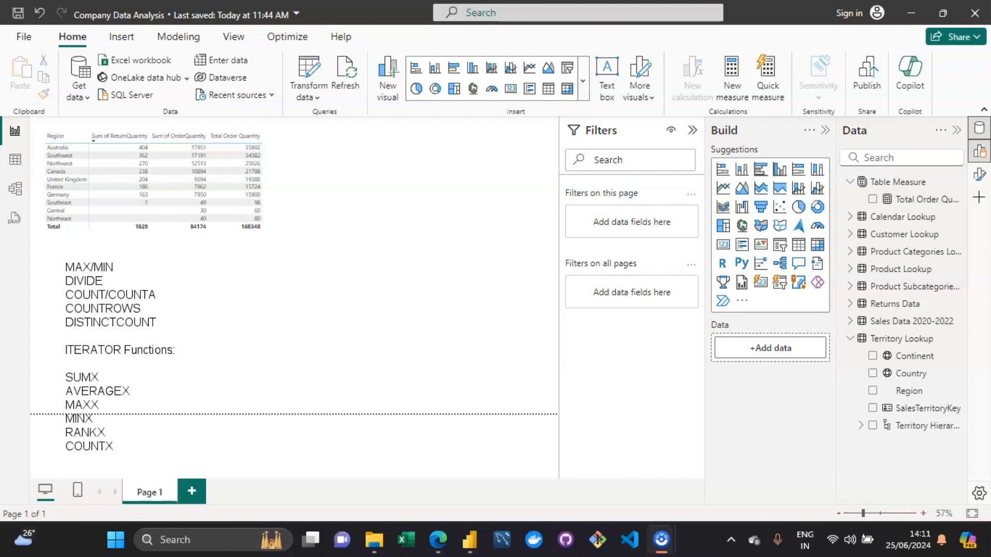
# Replace the entire math and iterator functions note with the heading "2 TEXT FUNCTIONS:" followed by a blank line.
pyautogui.scroll(1, 120, 356)
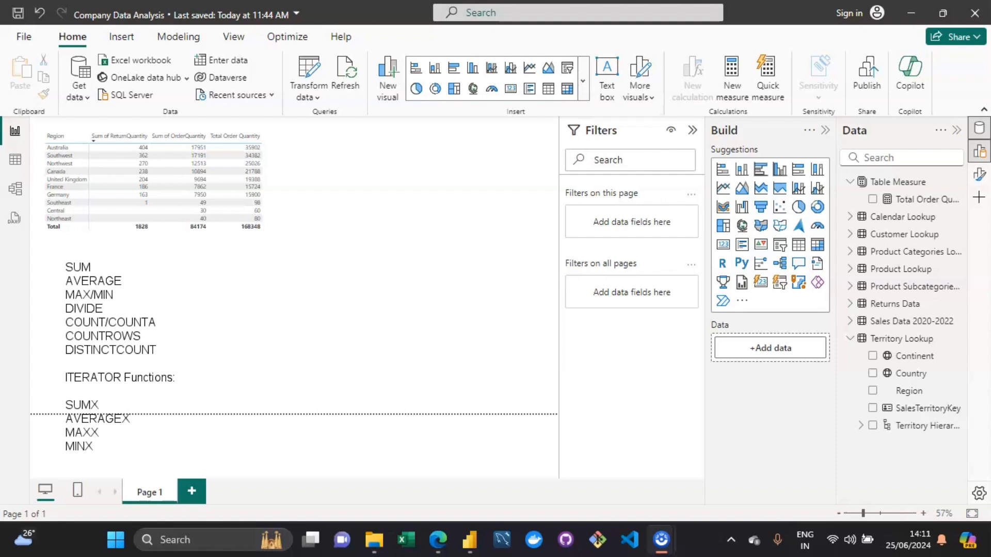
pyautogui.hotkey('ctrl', 'a')
pyautogui.scroll(-1, 120, 356)
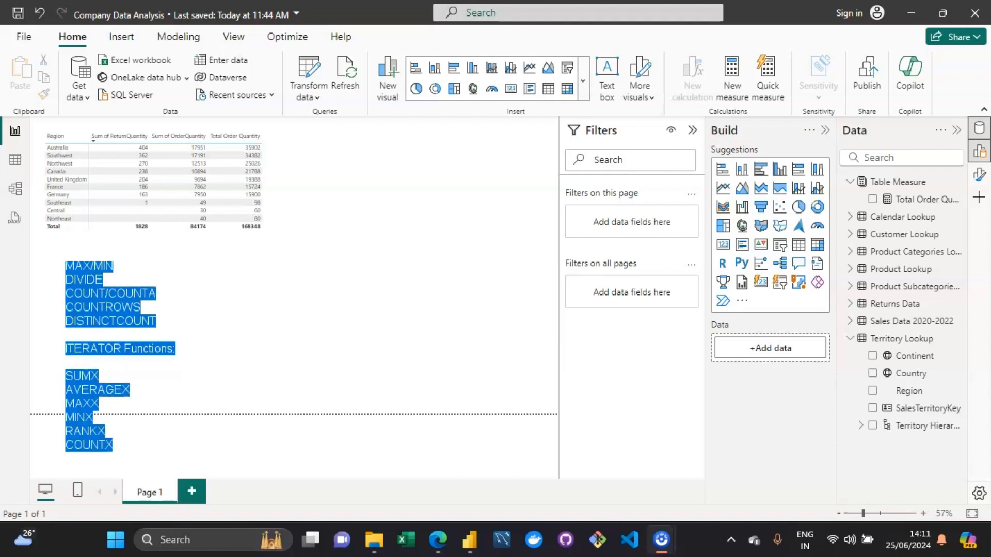
pyautogui.press('Delete')
pyautogui.write('2')
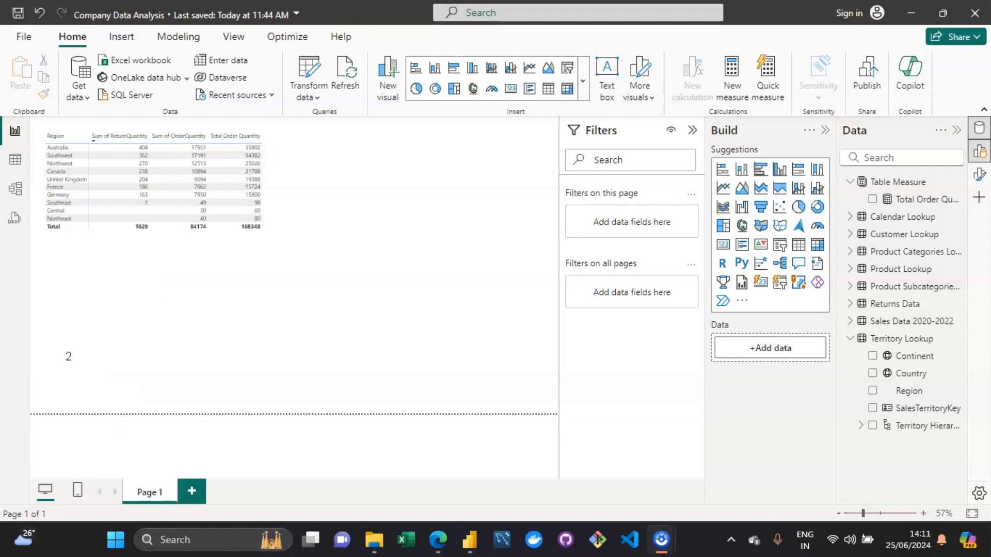
pyautogui.write(' TEXT FUNCTIONS:')
pyautogui.press('Return')
pyautogui.press('Return')
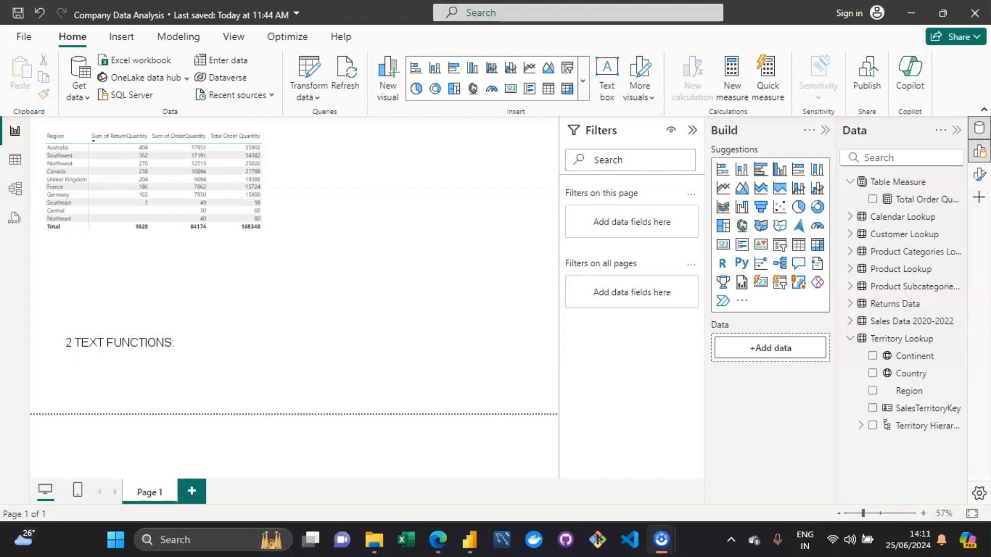
# List CONCATENATE, COMBINEVALUES and FORMAT on separate lines under the TEXT FUNCTIONS heading.
pyautogui.write('CONCATENATE')
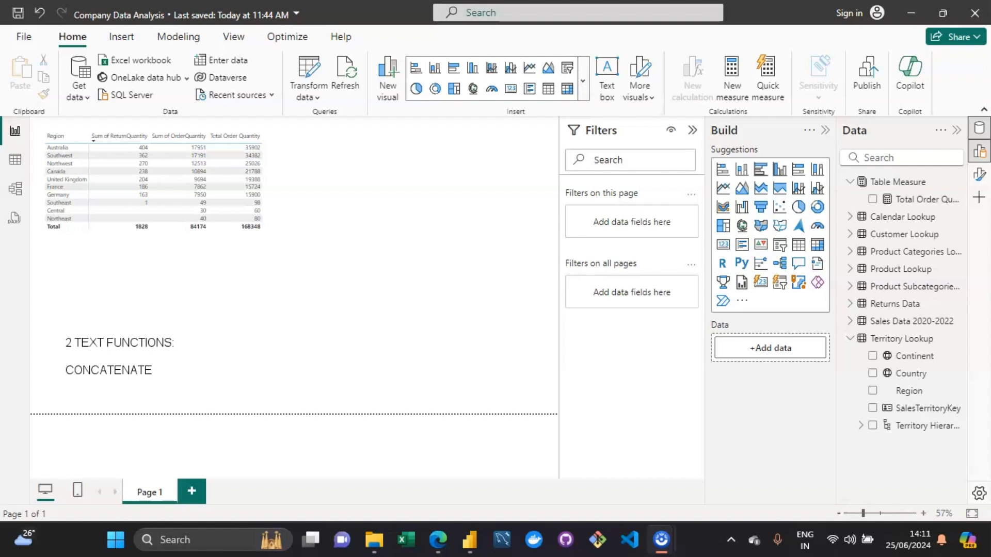
pyautogui.press('Return')
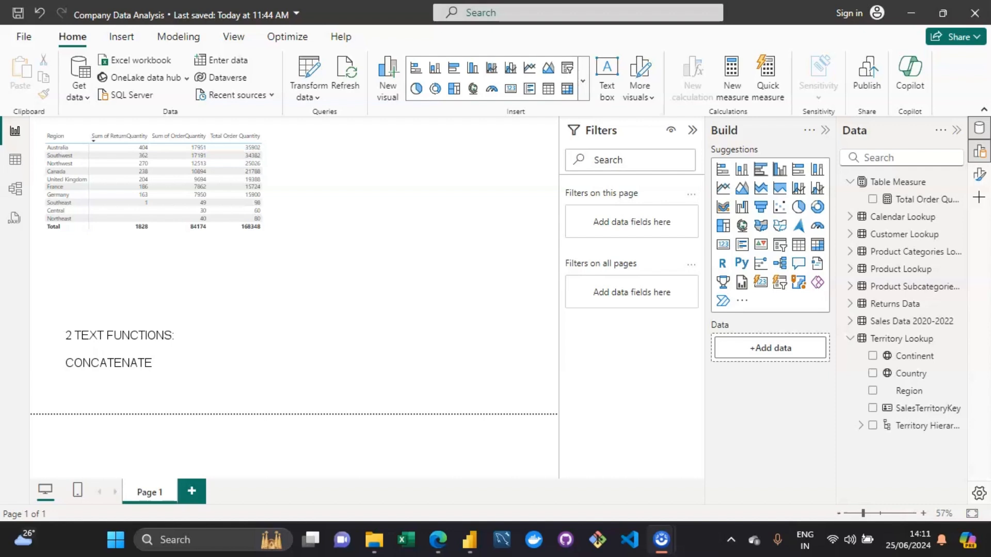
pyautogui.press('Return')
pyautogui.write('COMBINEVALUES')
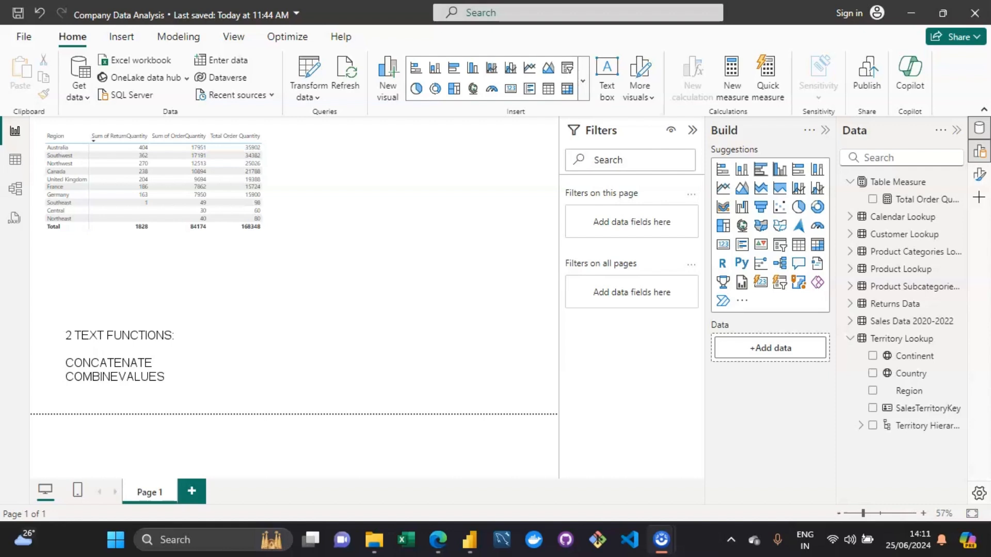
pyautogui.press('Return')
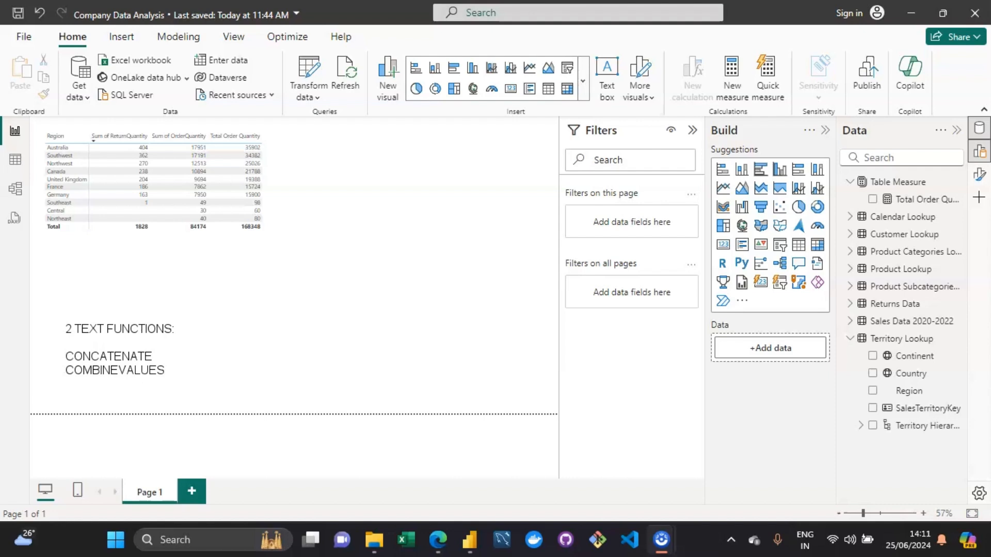
pyautogui.write('FORMAT')
pyautogui.press('Return')
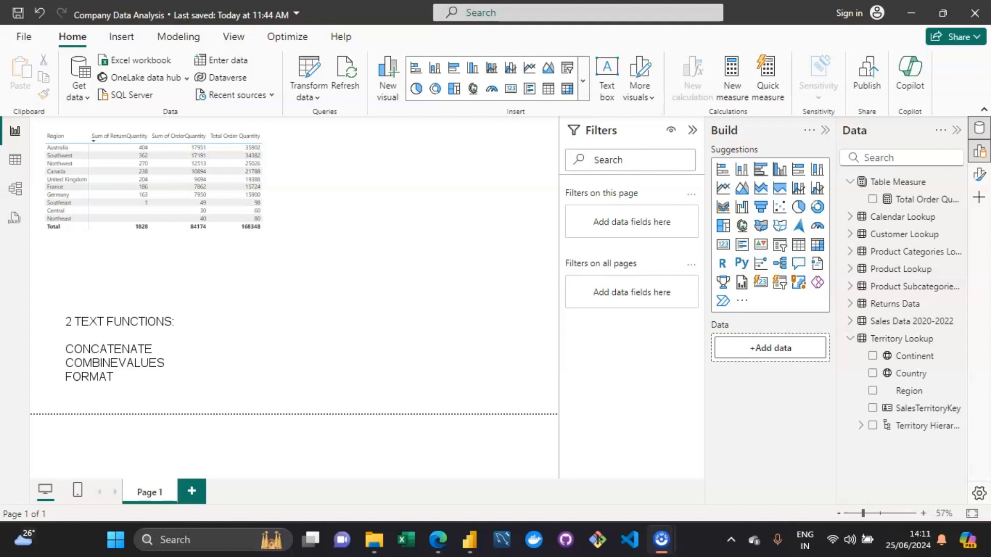
# Continue the text functions list with LEFT/MID/RIGHT, UPPER/LOWER, LEN, SEARCH/FIND and REPLACE on separate lines.
pyautogui.write('LEFT/MID/RIGHT')
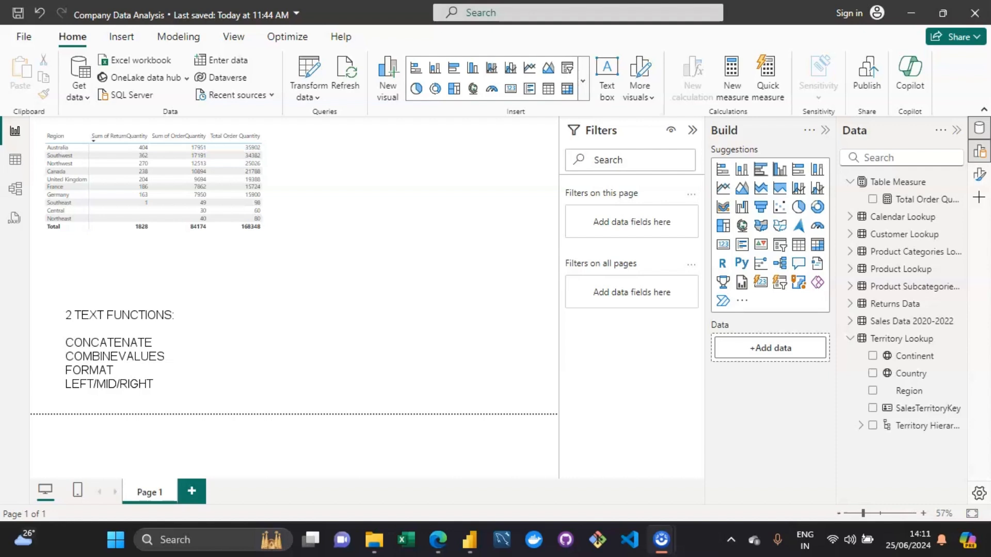
pyautogui.write('UPPER/LOWER ')
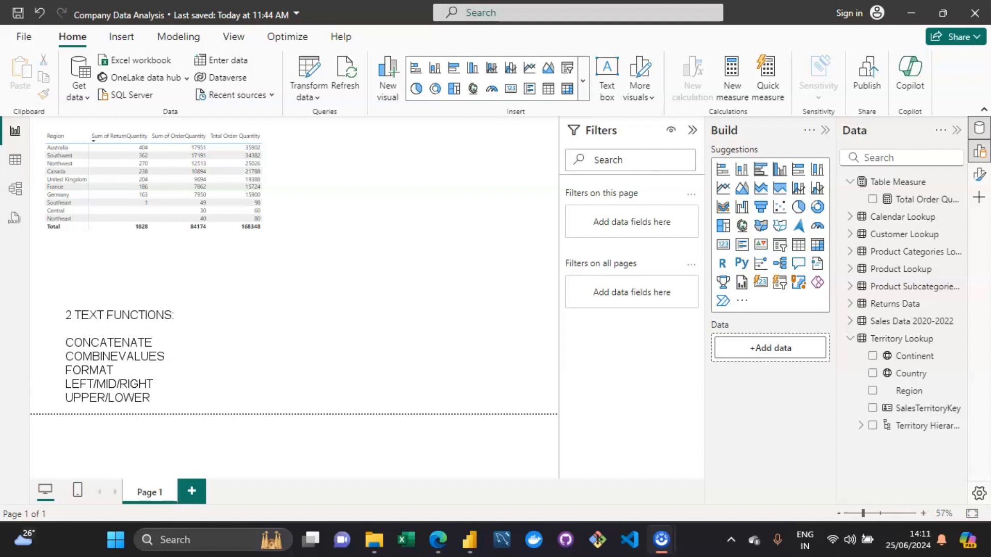
pyautogui.write('LEN ')
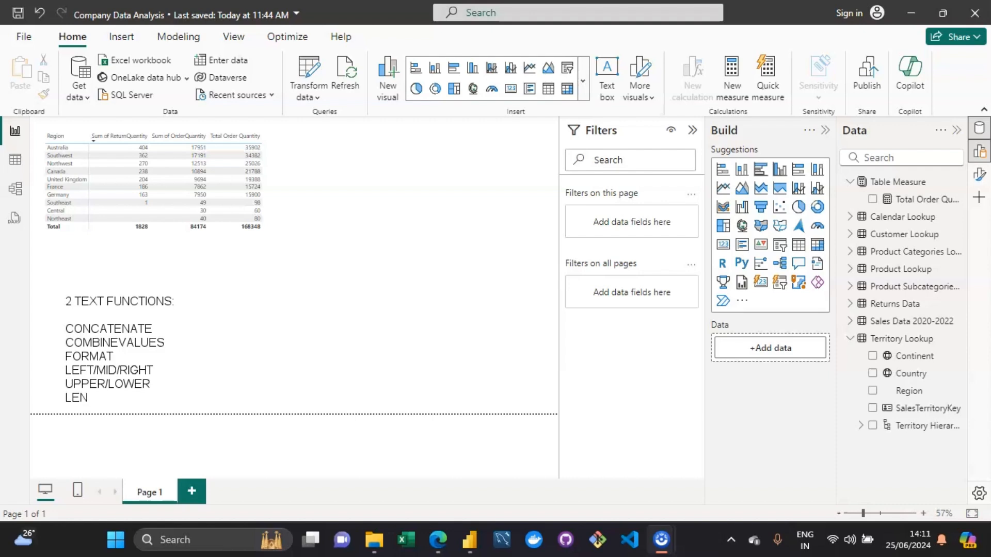
pyautogui.write('SEARCH/FIND ')
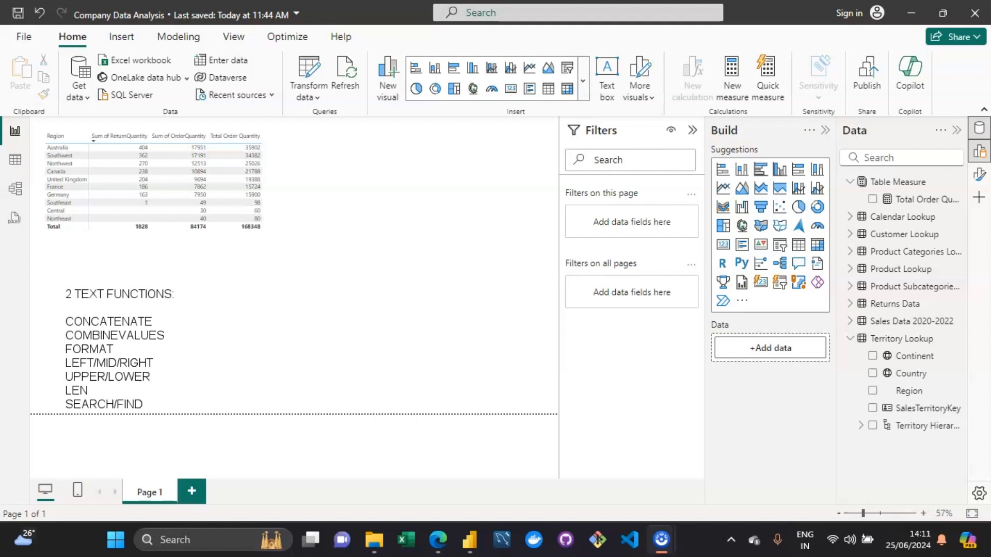
pyautogui.write('REPLACE')
pyautogui.press('Return')
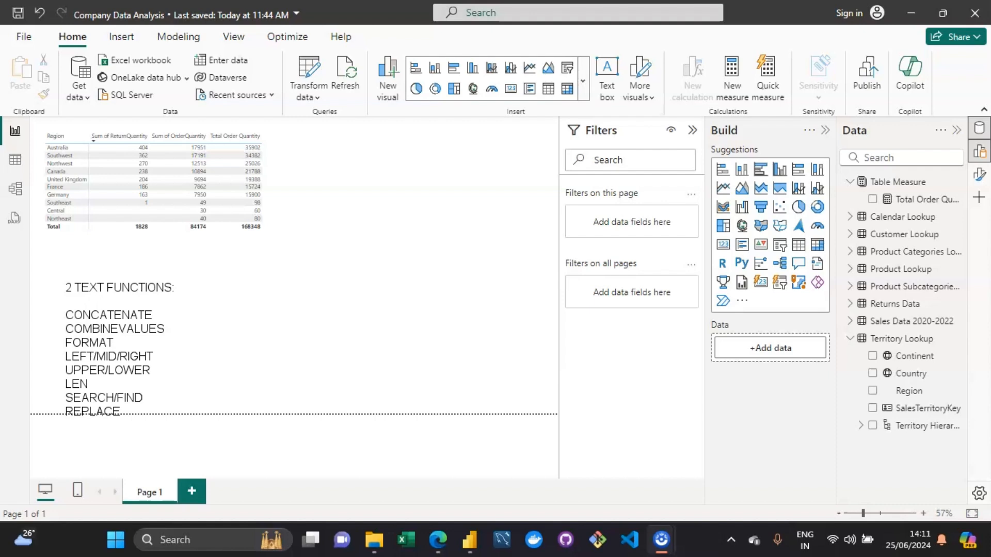
# Finish the text functions list with SUBSTITUTE and TRIM, correcting the misspelled "SUBSTITE" entry.
pyautogui.write('SUBSTITE ')
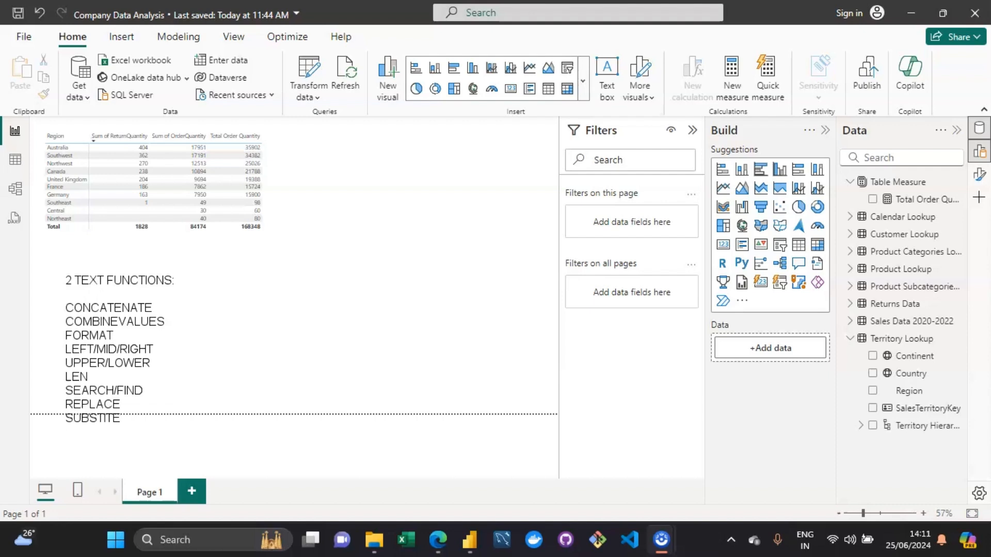
pyautogui.write('TRIM')
pyautogui.press('Return')
pyautogui.press('Return')
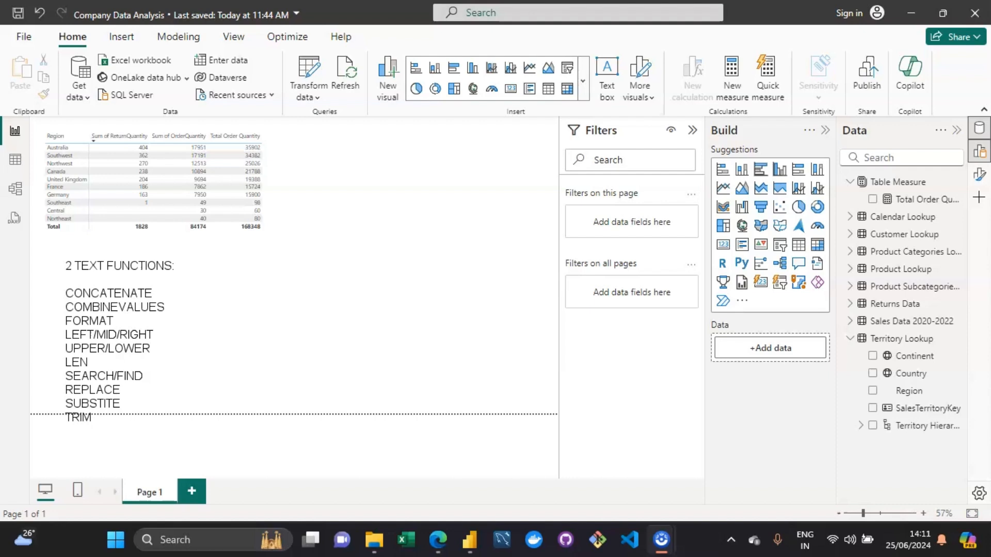
pyautogui.hotkey('ctrl', 'a')
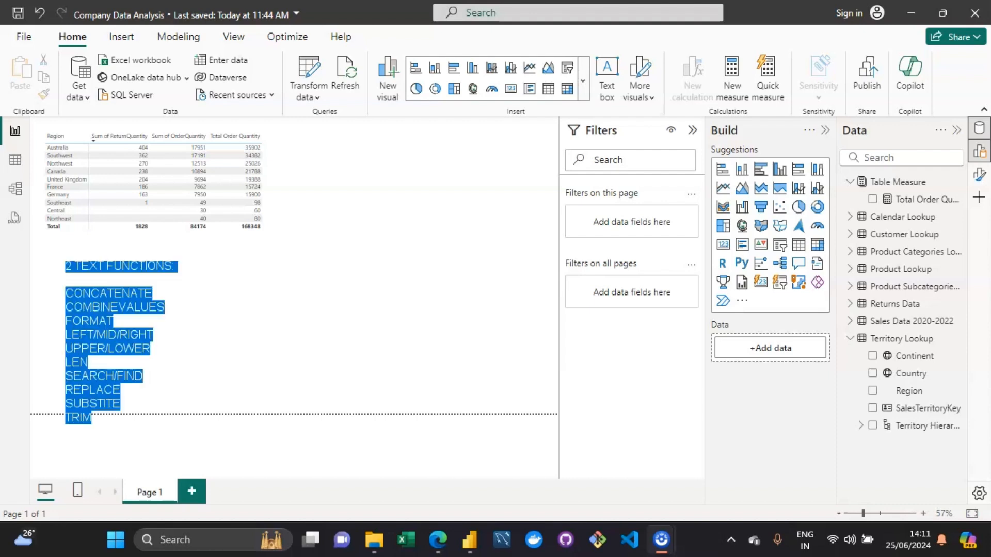
pyautogui.press('Escape')
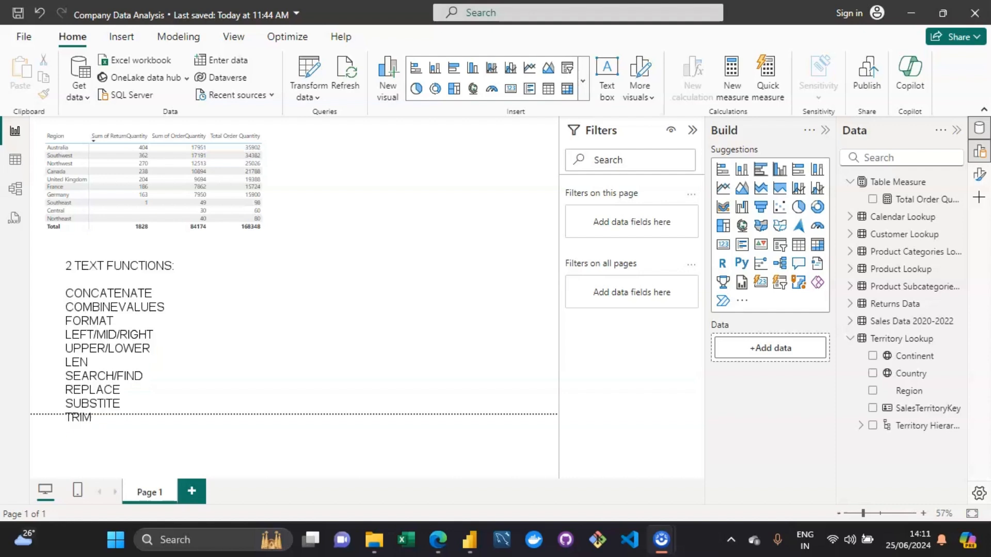
pyautogui.write('z')
pyautogui.press('BackSpace')
pyautogui.write('UT')
# Select the entire text functions note, including its heading.
pyautogui.hotkey('ctrl', 'a')
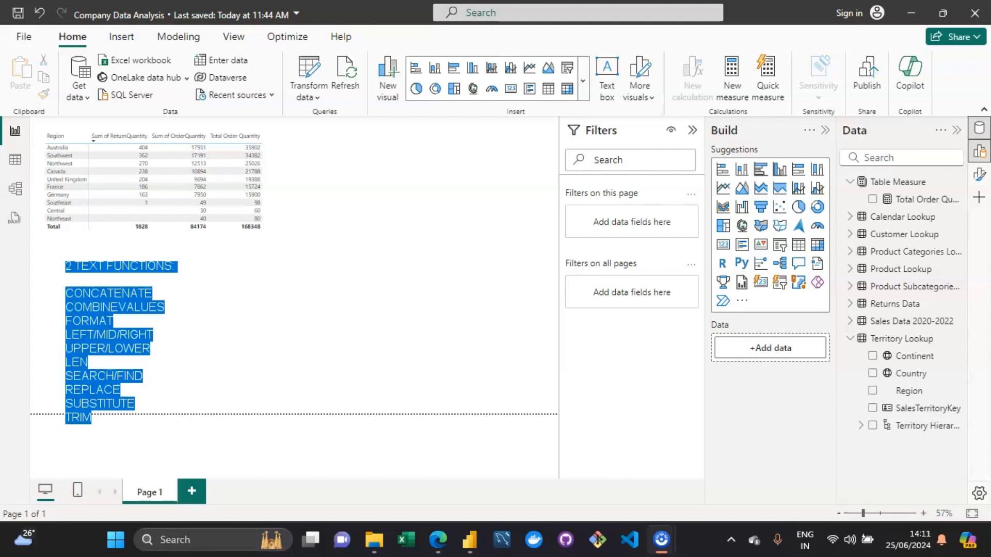
# Replace the text functions note with the heading "3 DATE AND TIME FUNCTIONS:" and a first entry DATE below it.
pyautogui.press('Delete')
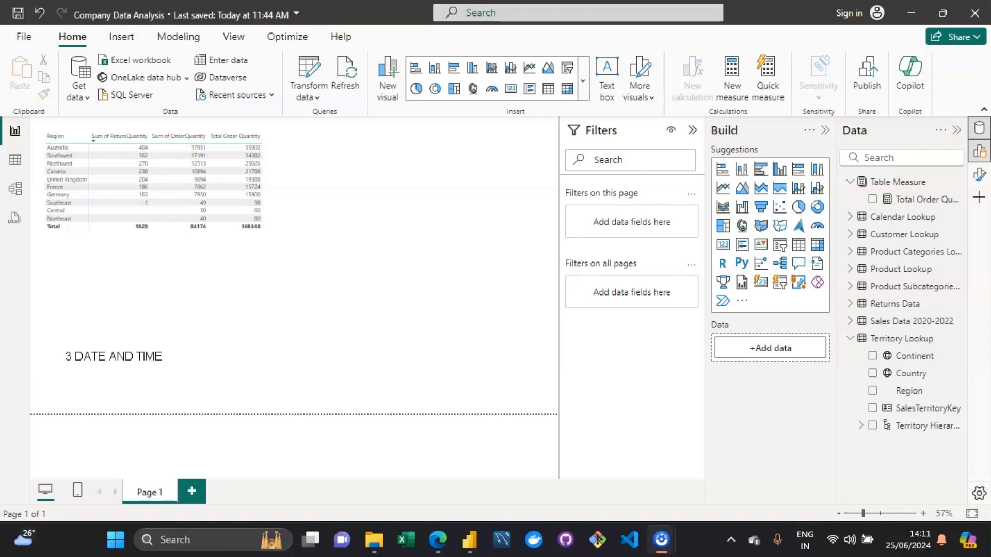
pyautogui.write('FUNCTIONS:')
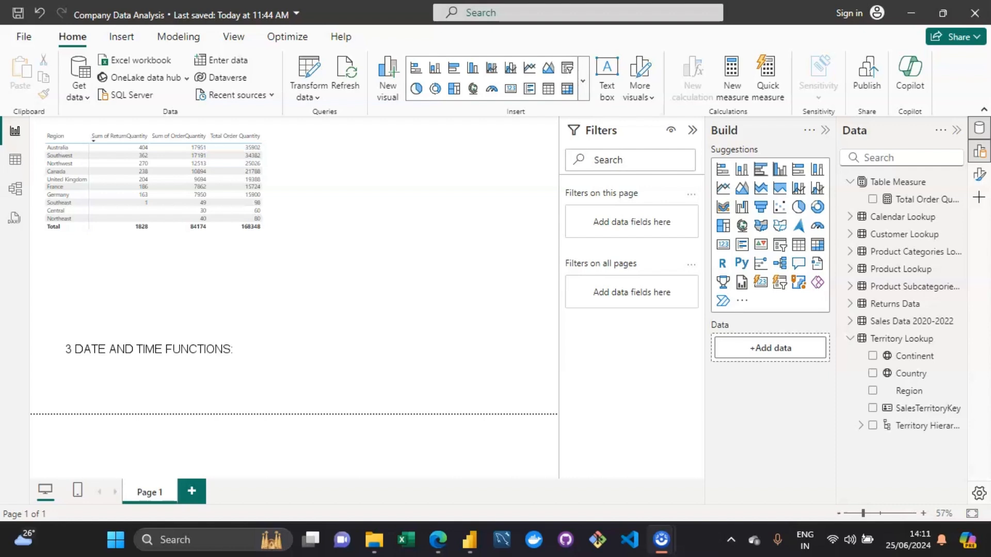
pyautogui.press('Return')
pyautogui.write('DATE')
pyautogui.press('BackSpace')
pyautogui.press('BackSpace')
pyautogui.press('BackSpace')
pyautogui.press('BackSpace')
pyautogui.press('BackSpace')
pyautogui.write('DATE')
pyautogui.press('Return')
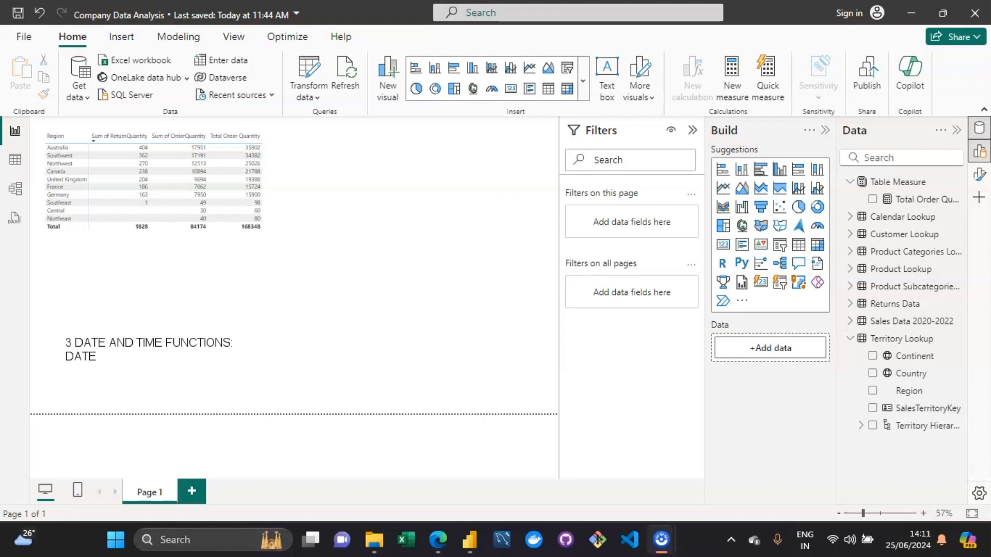
# Add the entries DATEDIFF, YEARFRAC and YEAR/MONTH on separate lines of the date and time functions note.
pyautogui.write('DATEDIFF')
pyautogui.press('Return')
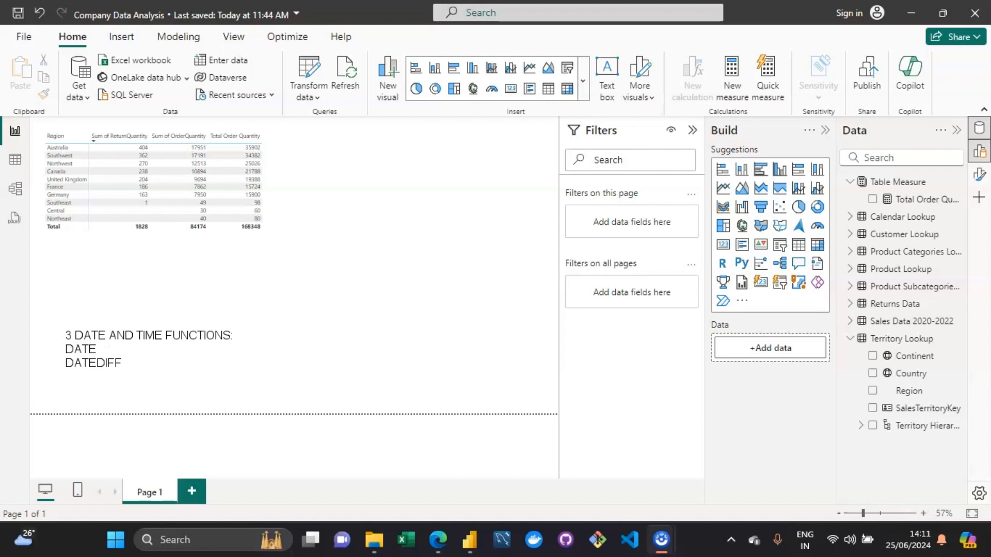
pyautogui.write('YEARFRAC')
pyautogui.press('Return')
pyautogui.write('YEAR')
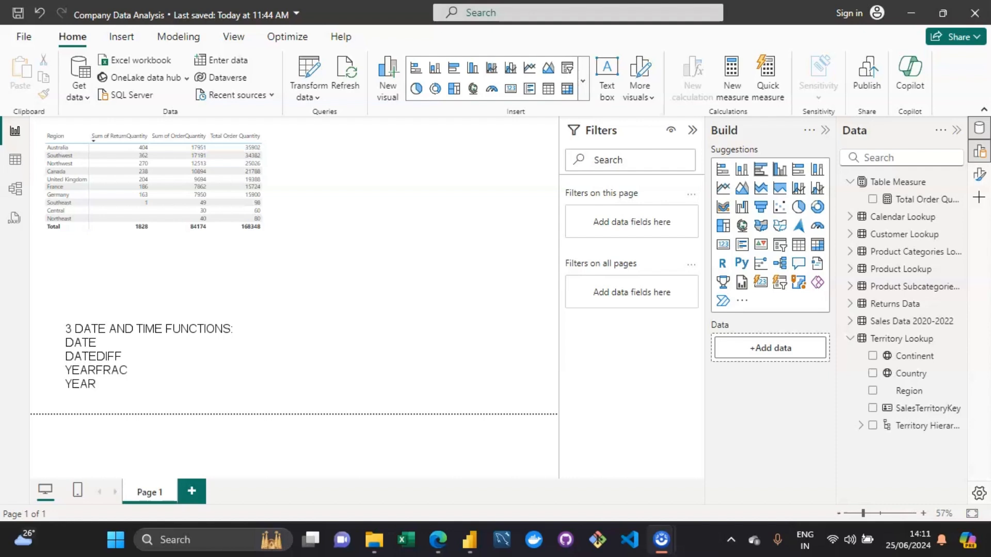
pyautogui.write('/M')
pyautogui.write('PNTH')
pyautogui.press('BackSpace')
pyautogui.press('BackSpace')
pyautogui.press('BackSpace')
pyautogui.press('BackSpace')
pyautogui.write('ONTH')
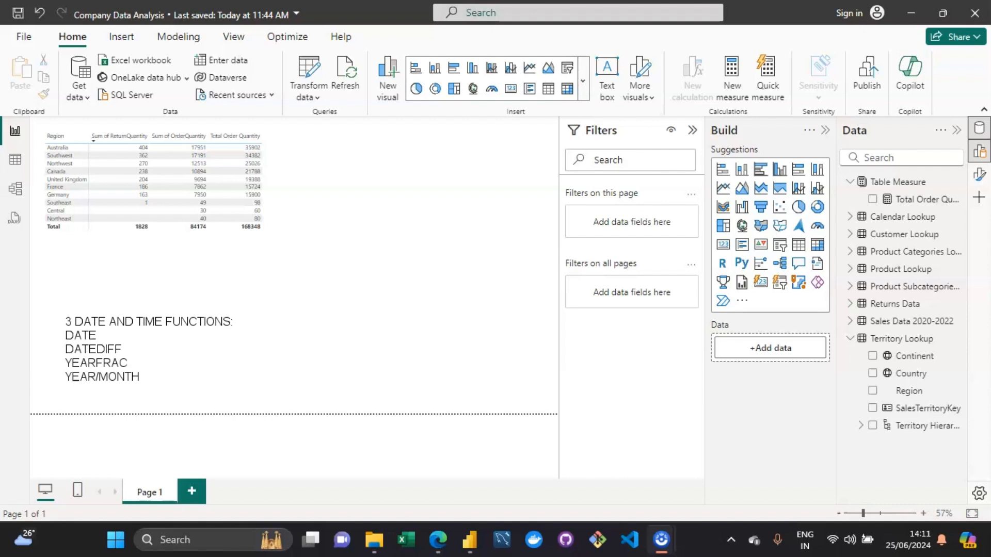
# Continue the date and time list with the entries DAY/HOUR and TODAY/NOW, each on its own line.
pyautogui.write('DAY?')
pyautogui.write('HOU')
pyautogui.press('BackSpace')
pyautogui.press('BackSpace')
pyautogui.press('BackSpace')
pyautogui.press('BackSpace')
pyautogui.write('/HOUR ')
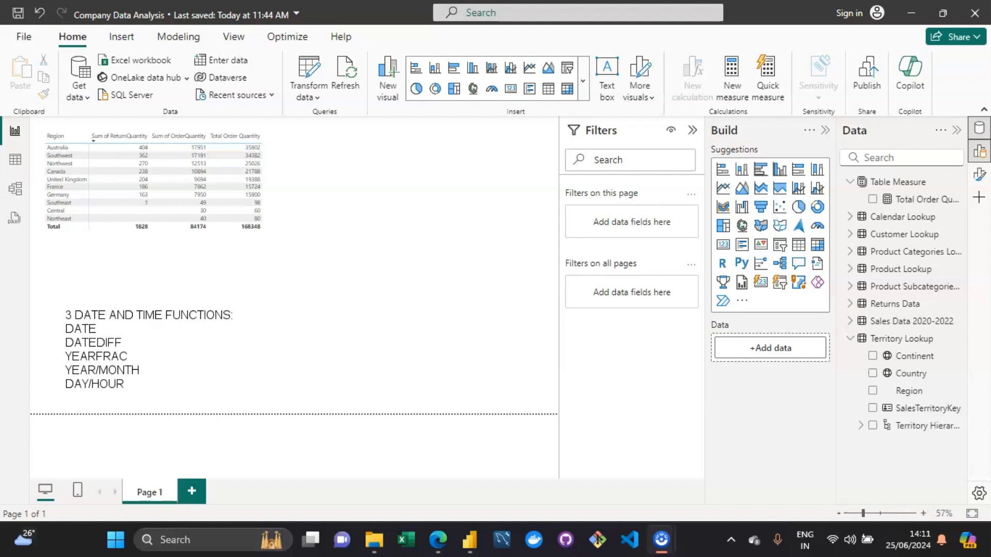
pyautogui.write('TODAY?NOW')
pyautogui.press('BackSpace')
pyautogui.press('BackSpace')
pyautogui.press('BackSpace')
pyautogui.press('BackSpace')
pyautogui.write('/NOW ')
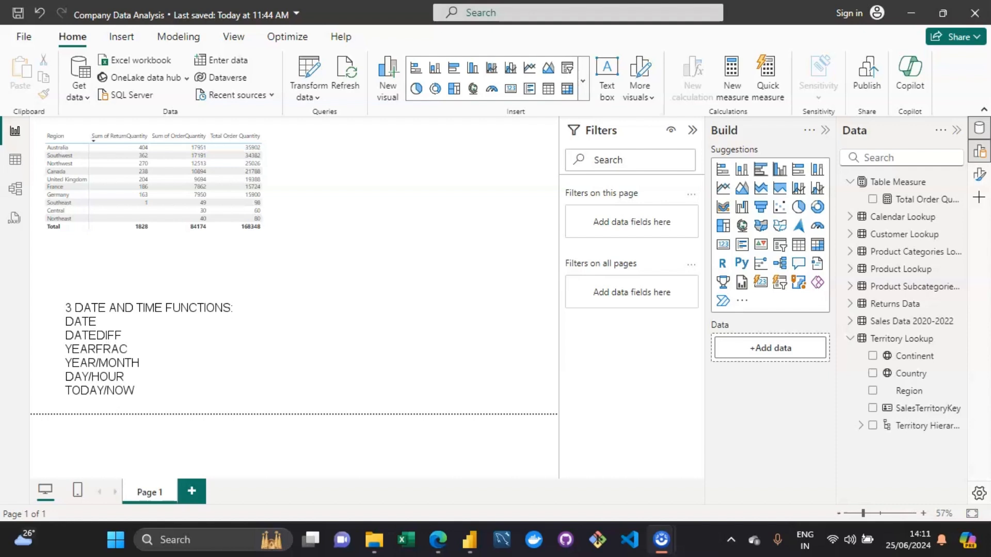
# Add WEEKDAY and NETWORKDAYS on separate lines below TODAY/NOW in the note.
pyautogui.write('WEEKDAY')
pyautogui.press('Return')
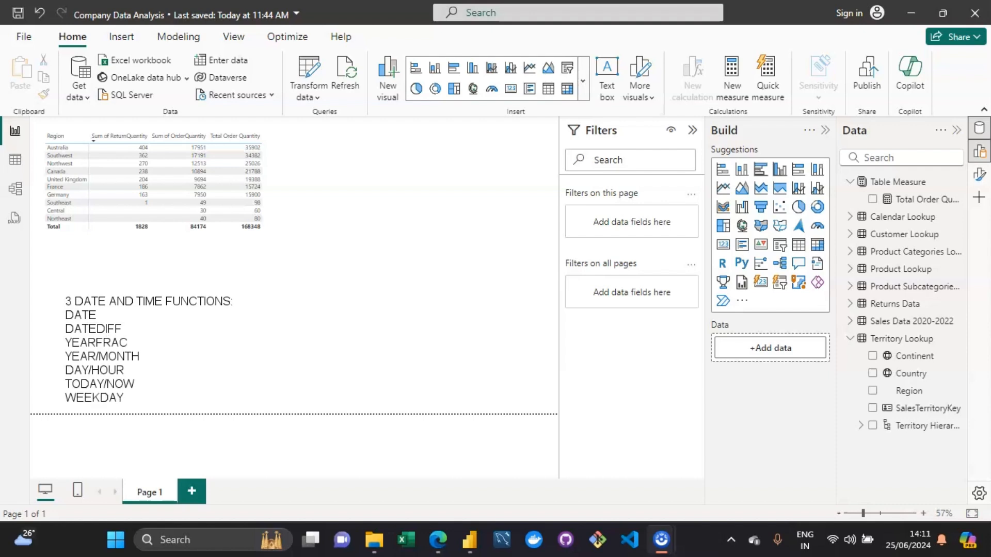
pyautogui.write('NETWORKDAYS')
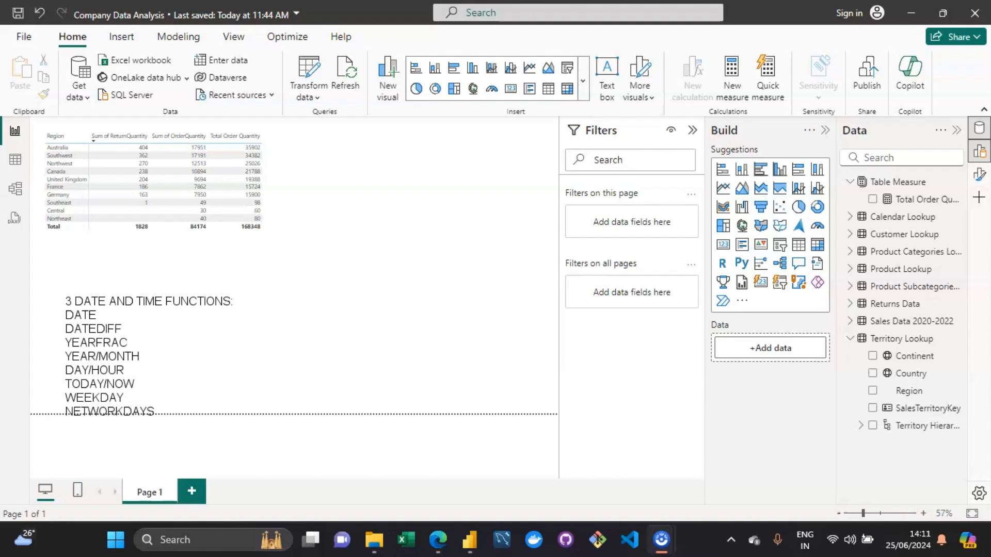
pyautogui.press('Return')
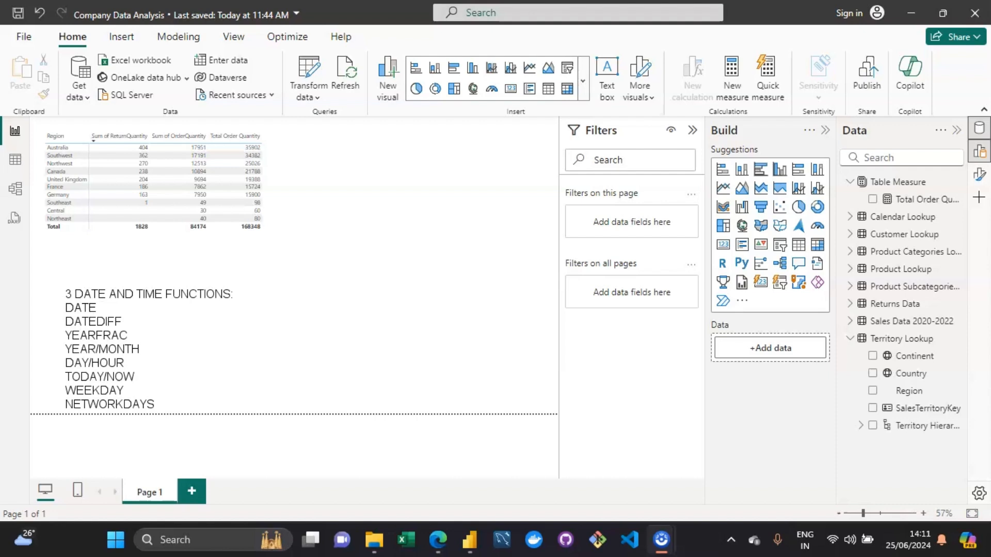
# Below a blank line, add the subheading "TIME:" with the entries DATESYTD and DATESMTD.
pyautogui.press('Return')
pyautogui.write('TIME')
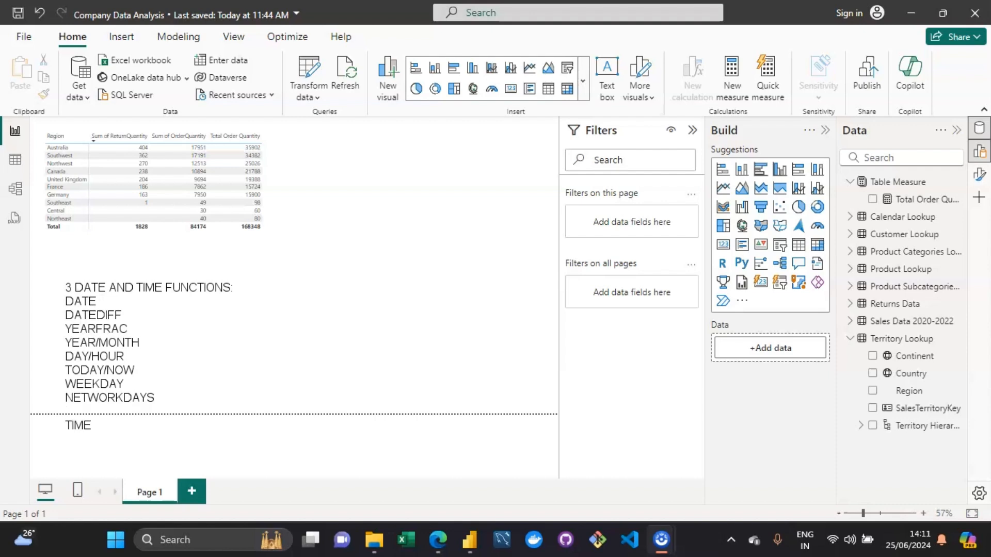
pyautogui.write(':')
pyautogui.press('Return')
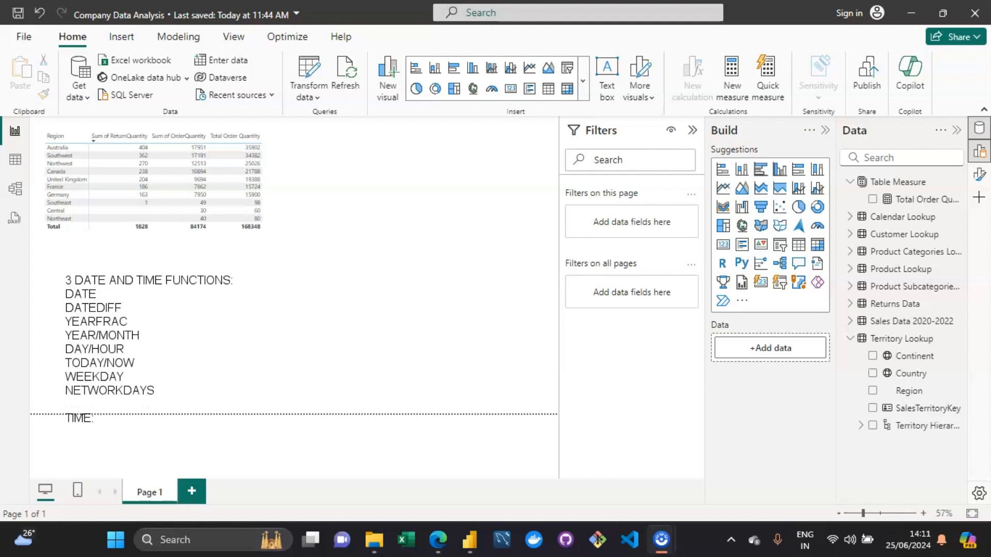
pyautogui.write('DATESYTD')
pyautogui.press('Return')
pyautogui.write('DATESMTD')
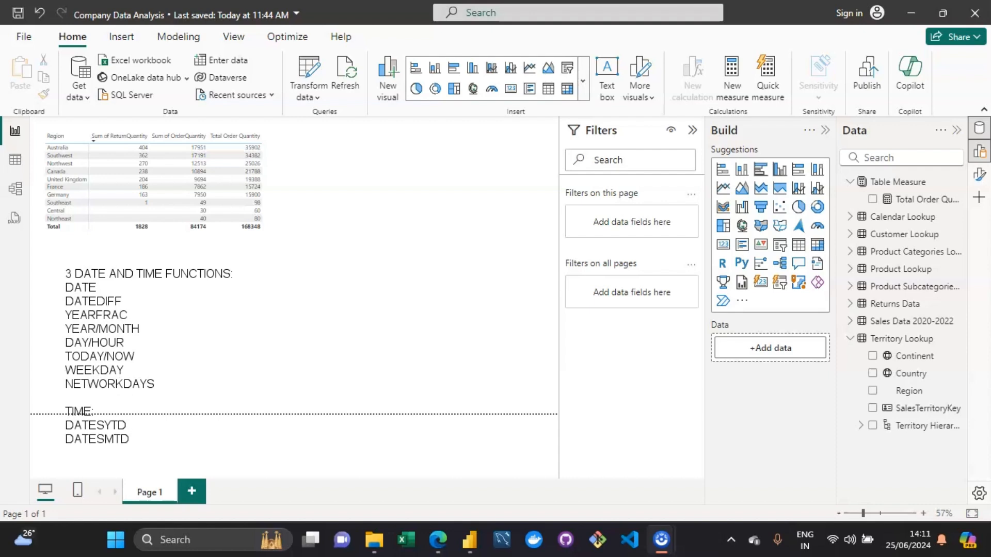
pyautogui.press('Return')
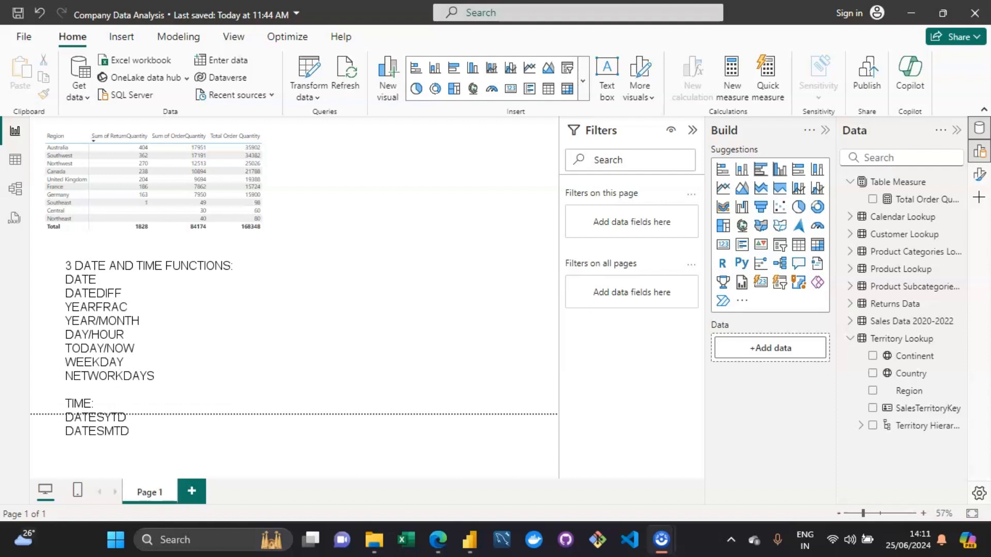
# Add DATEADD and DATESBETWEEN on separate lines at the end of the TIME list.
pyautogui.write('D')
pyautogui.press('BackSpace')
pyautogui.write('DATEADD')
pyautogui.press('Return')
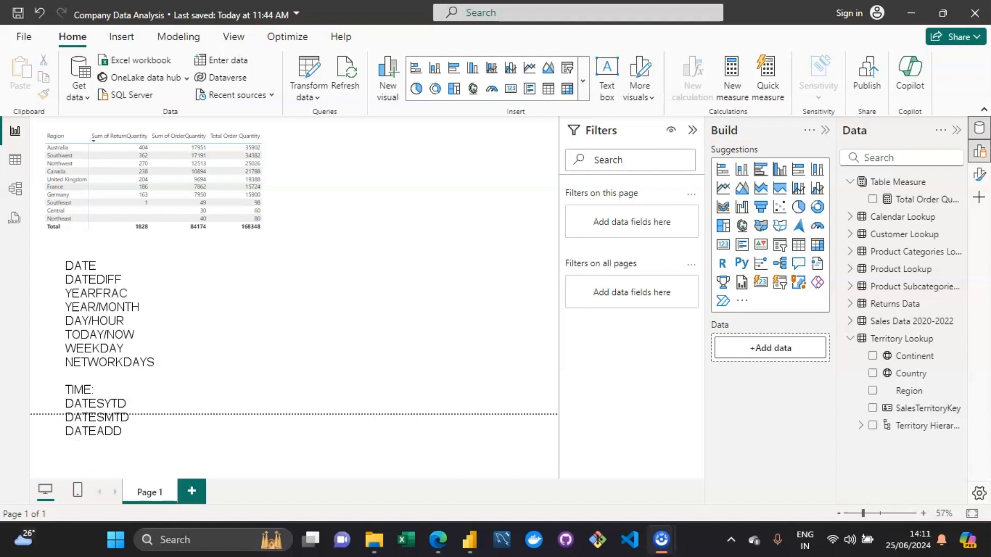
pyautogui.write('DATESBETWE')
pyautogui.press('BackSpace')
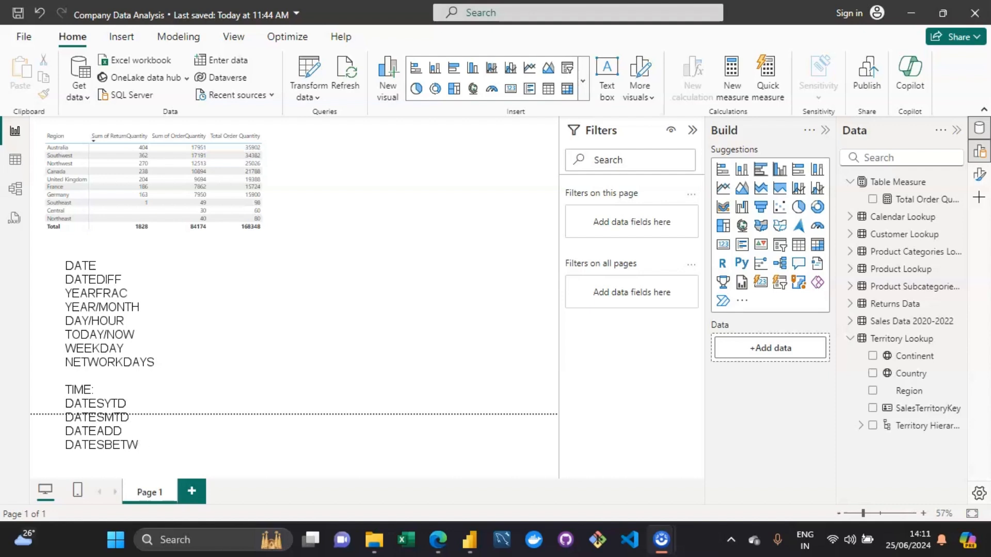
pyautogui.write('EEN')
# Replace the date and time note with the heading "4 LOGICAL FUNCTION:" followed by the entries IF and IF ERROR.
pyautogui.hotkey('ctrl', 'a')
pyautogui.press('Delete')
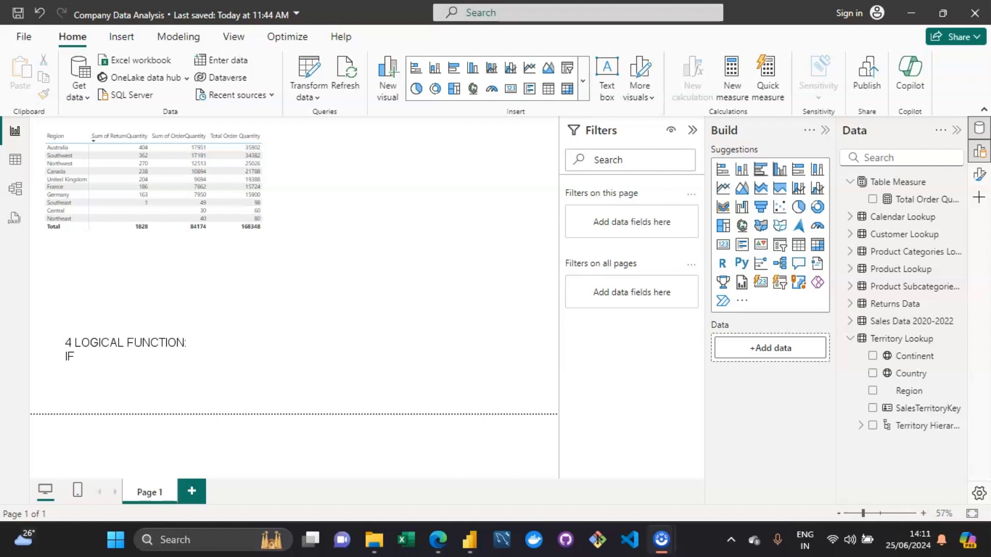
pyautogui.write('F ERROR')
pyautogui.press('Return')
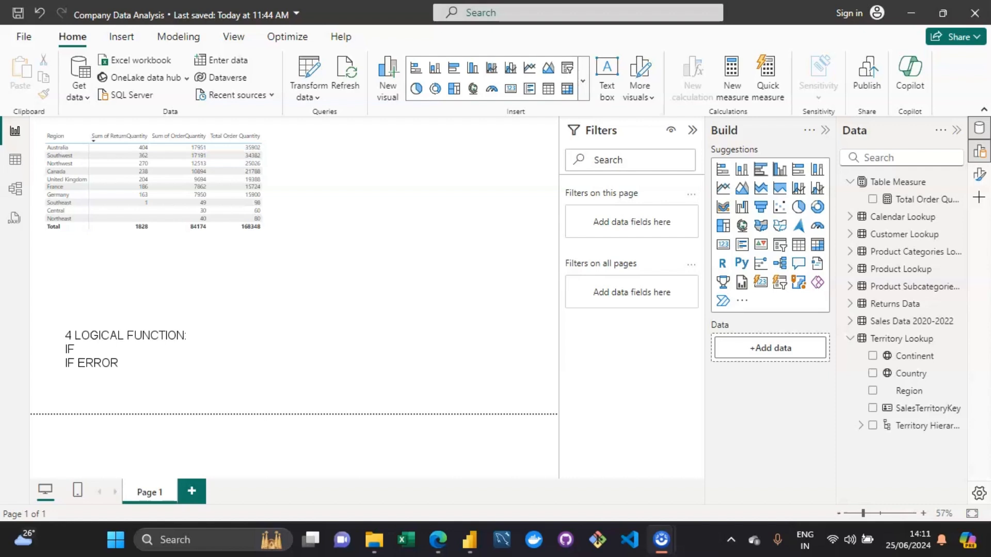
# Complete the logical function list with AND, OR, NOT, SWITCH, TRUE and FALSE, one entry per line.
pyautogui.write('ANDOR')
pyautogui.press('Return')
pyautogui.press('Return')
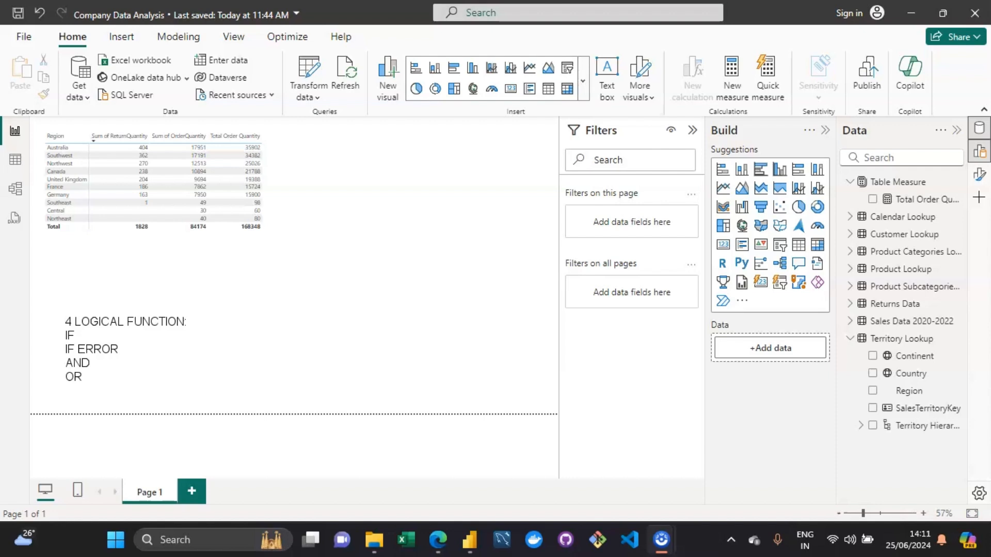
pyautogui.write('NOT')
pyautogui.press('Return')
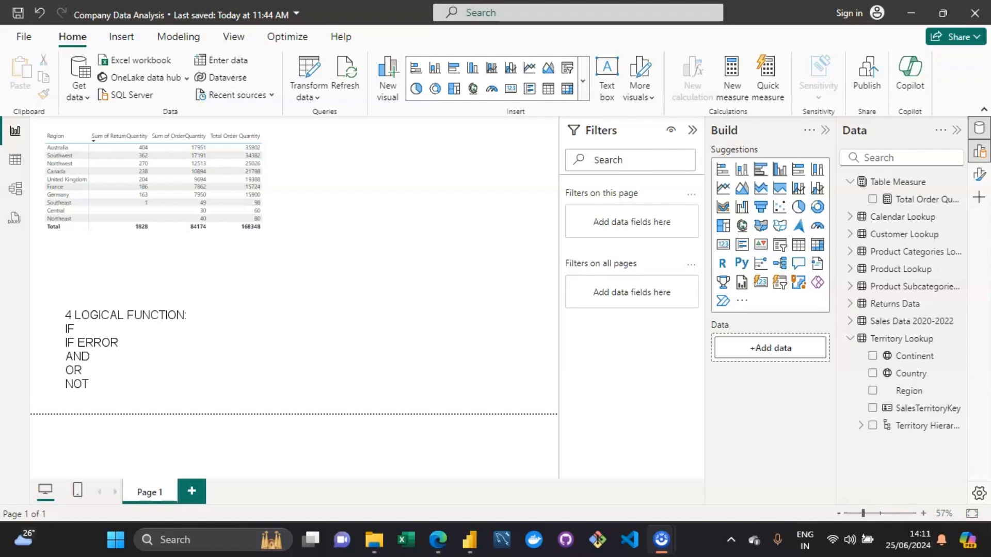
pyautogui.write('SWITCH')
pyautogui.press('Return')
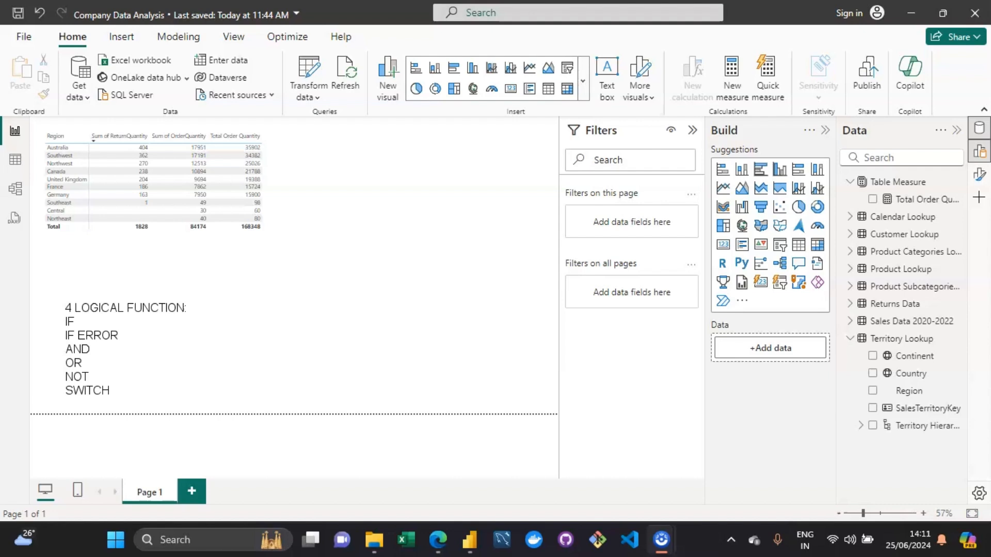
pyautogui.write('TRUE')
pyautogui.press('Return')
pyautogui.write('FALSE')
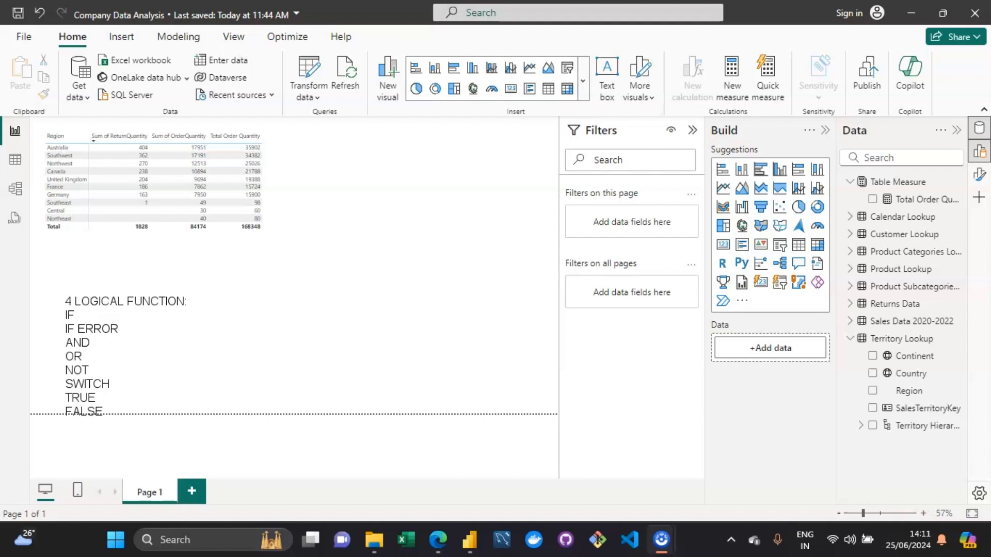
# Replace the logical function note with the heading "5 TABLE FUNCTIONS" followed by a blank line.
pyautogui.hotkey('ctrl', 'a')
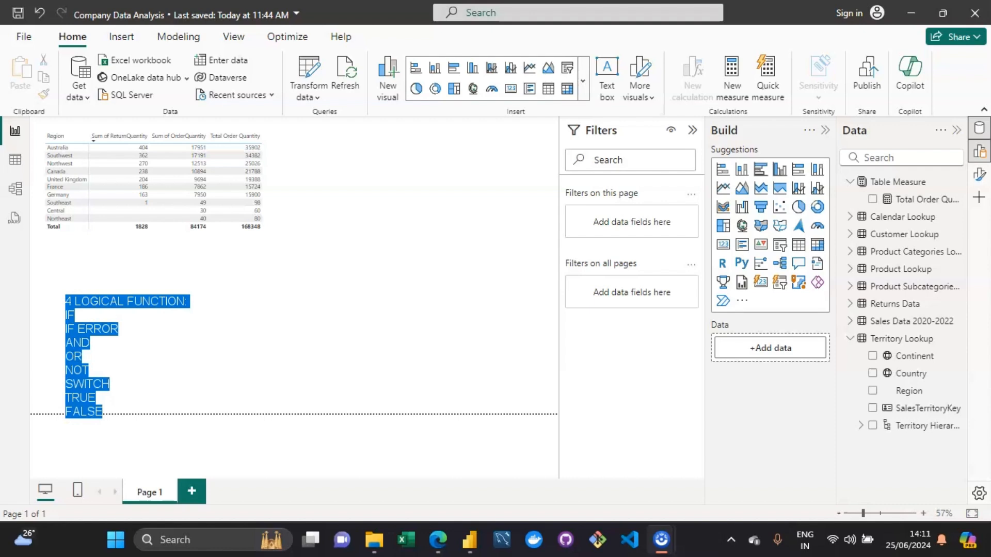
pyautogui.press('Delete')
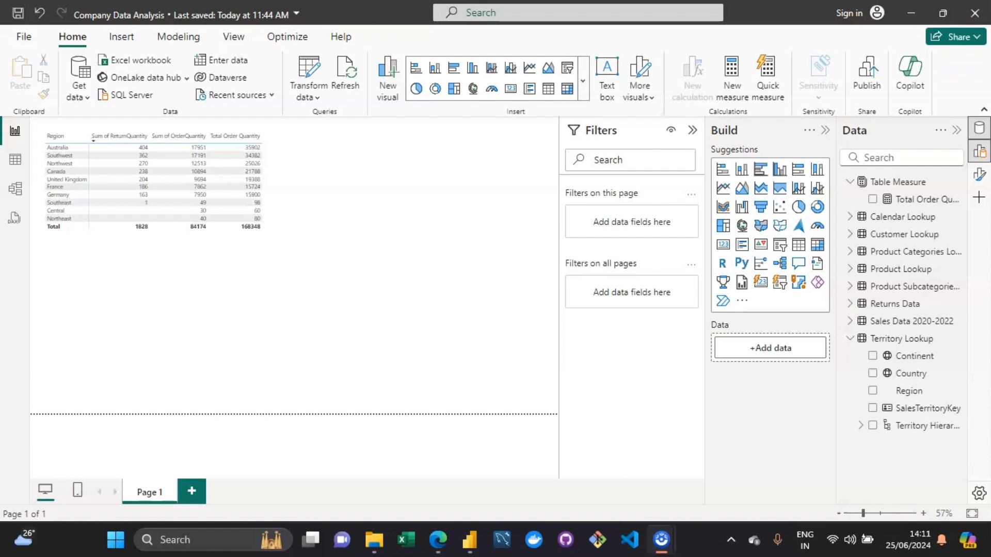
pyautogui.write('ABLE FUNCTIONS')
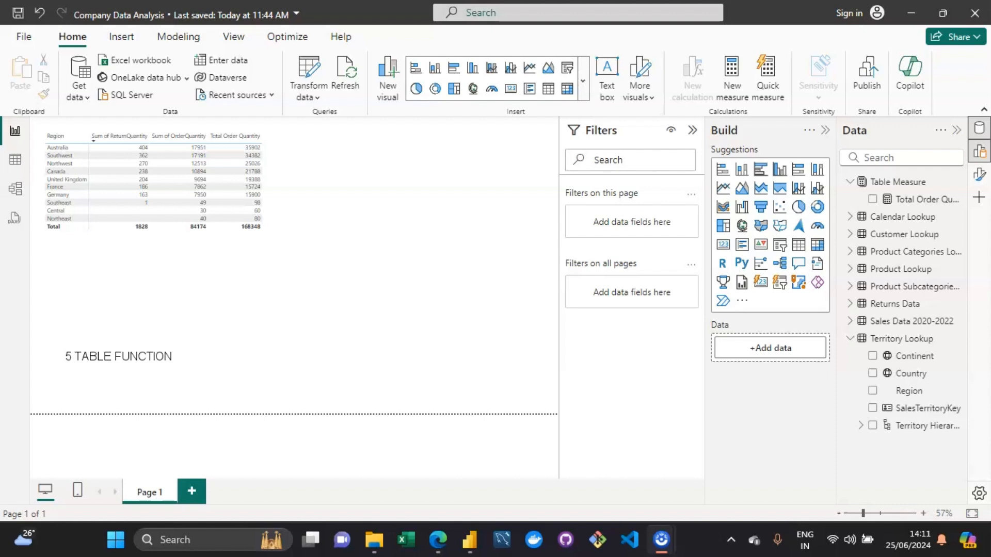
pyautogui.press('Return')
pyautogui.press('Return')
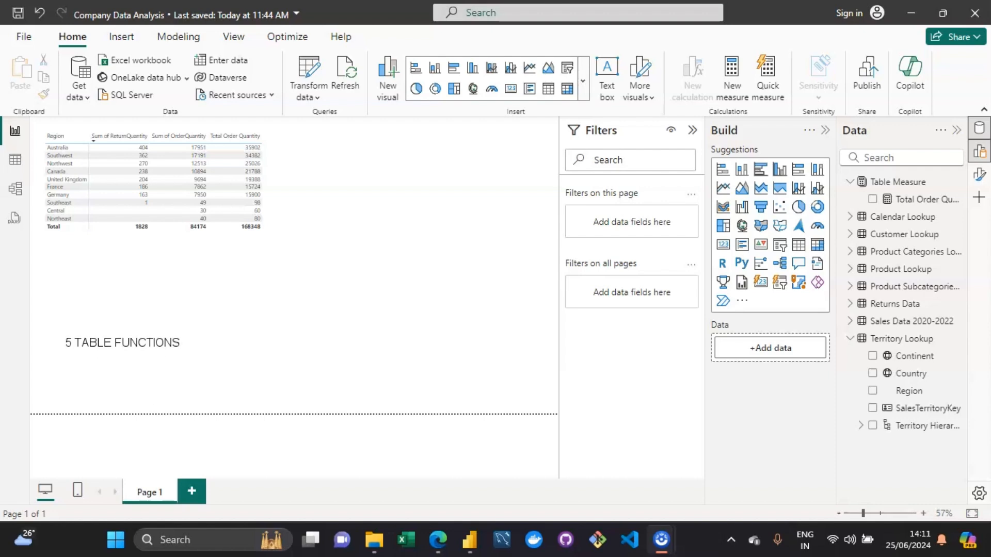
# List SUMMARIZE, ADDCOLUMNS and GENERATESERIES on separate lines under the table functions heading.
pyautogui.write('SUMMARIZE')
pyautogui.press('Return')
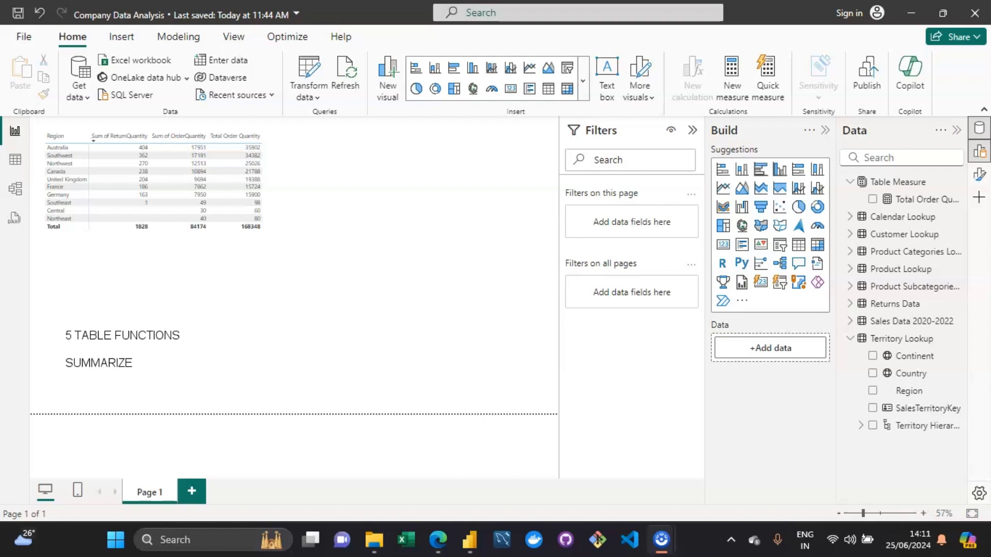
pyautogui.write('ADDCOLUMNS')
pyautogui.press('Return')
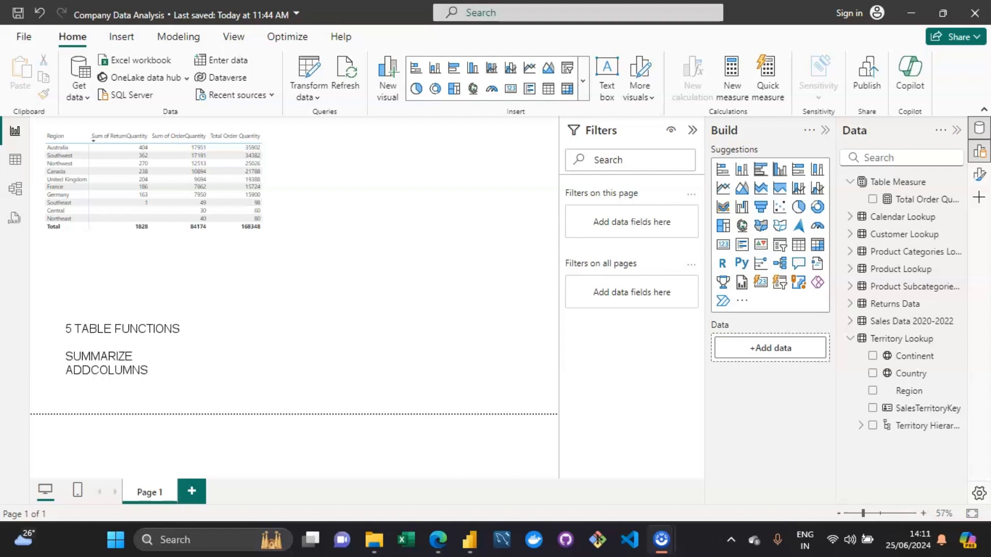
pyautogui.write('GENERATESERIES')
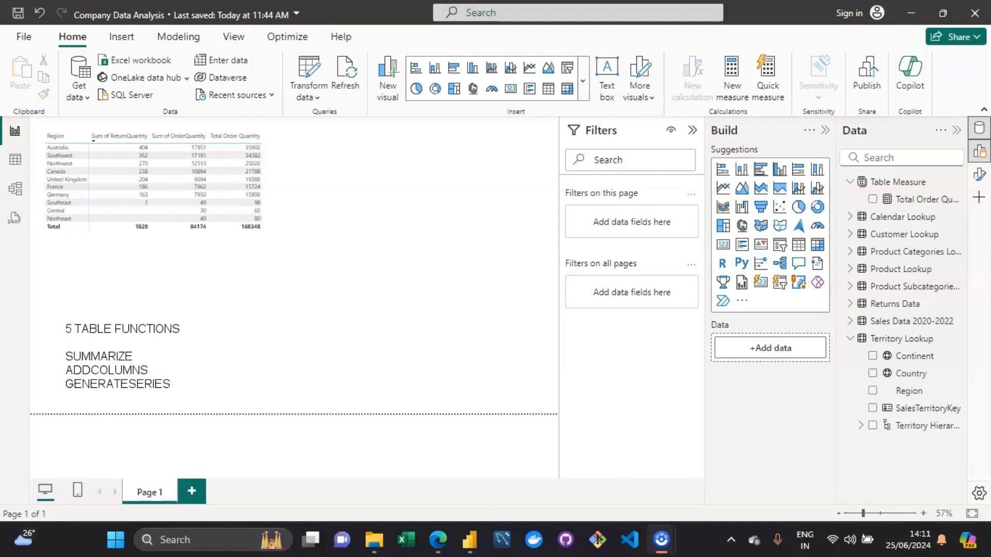
pyautogui.press('Return')
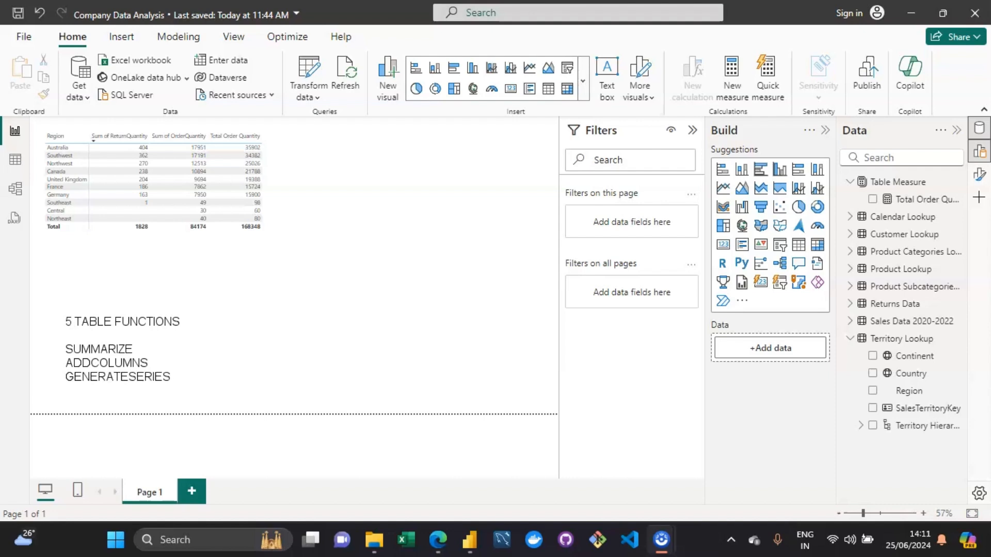
# Extend the table functions list with DISTINCT, VALUES, UNION and INTERSECT, one entry per line.
pyautogui.write('DISTINCT')
pyautogui.press('Return')
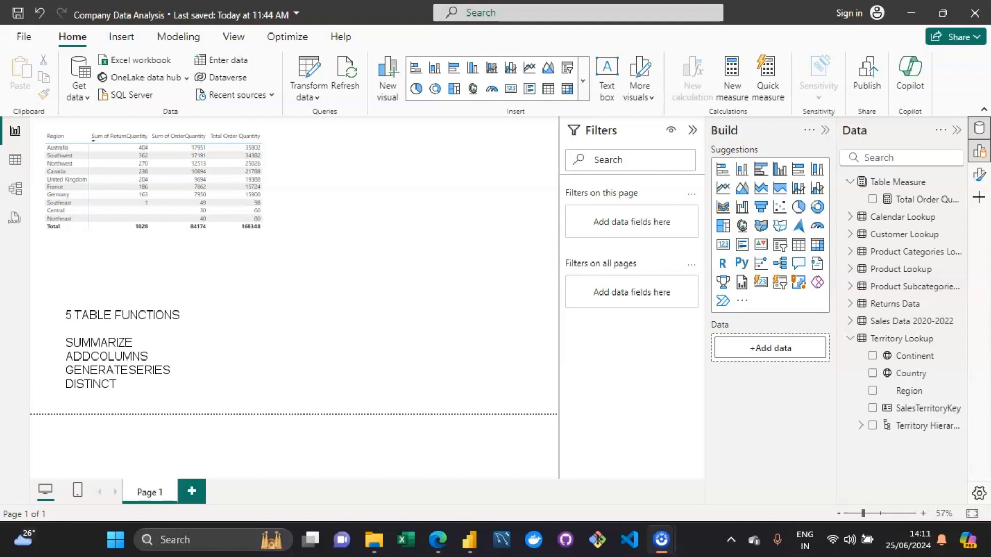
pyautogui.write('VALUES')
pyautogui.press('Return')
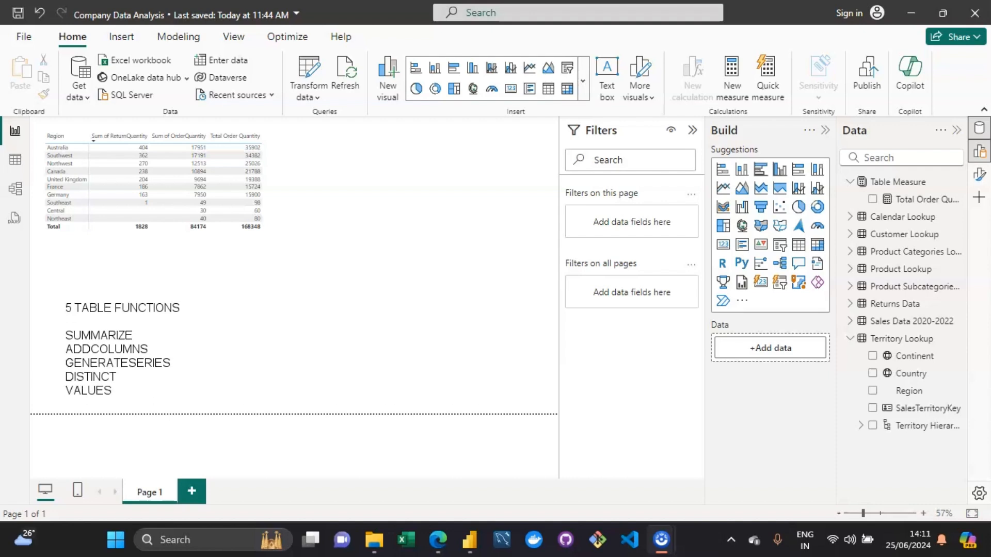
pyautogui.write('UNION')
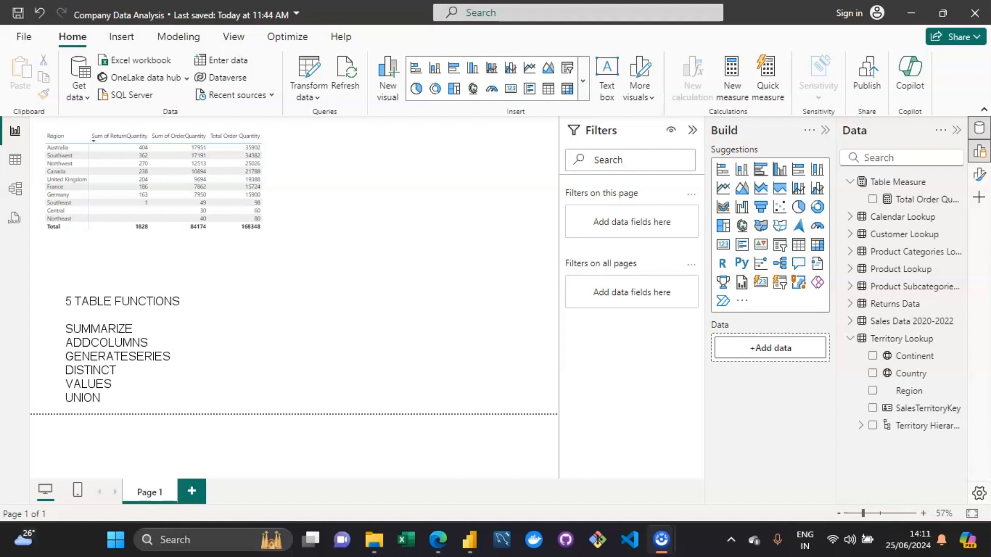
pyautogui.write('INTES')
pyautogui.press('BackSpace')
pyautogui.write('RSECT ')
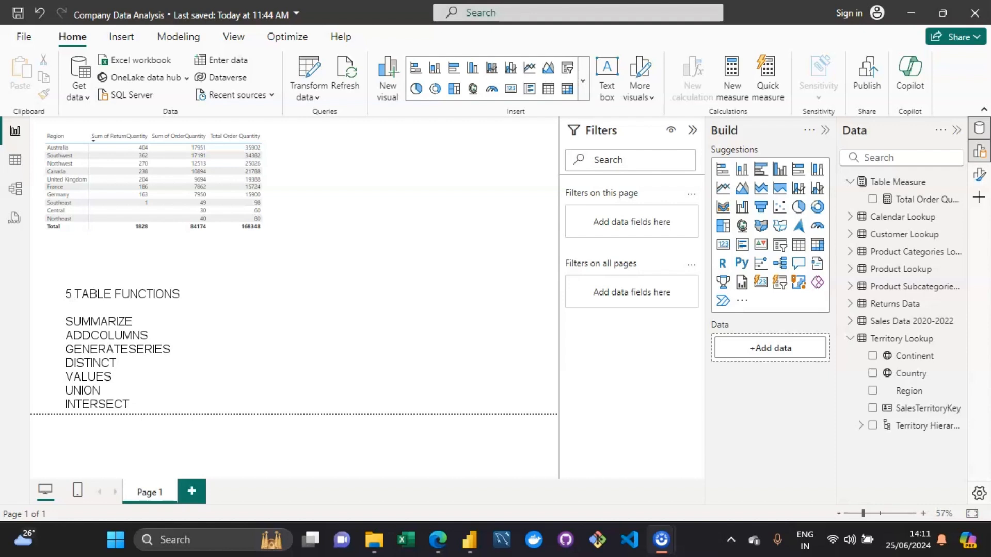
# Add TOPN to the table functions list and replace that note with the heading "6 FILTER FUNCTION" followed by a blank line.
pyautogui.write('TOPN')
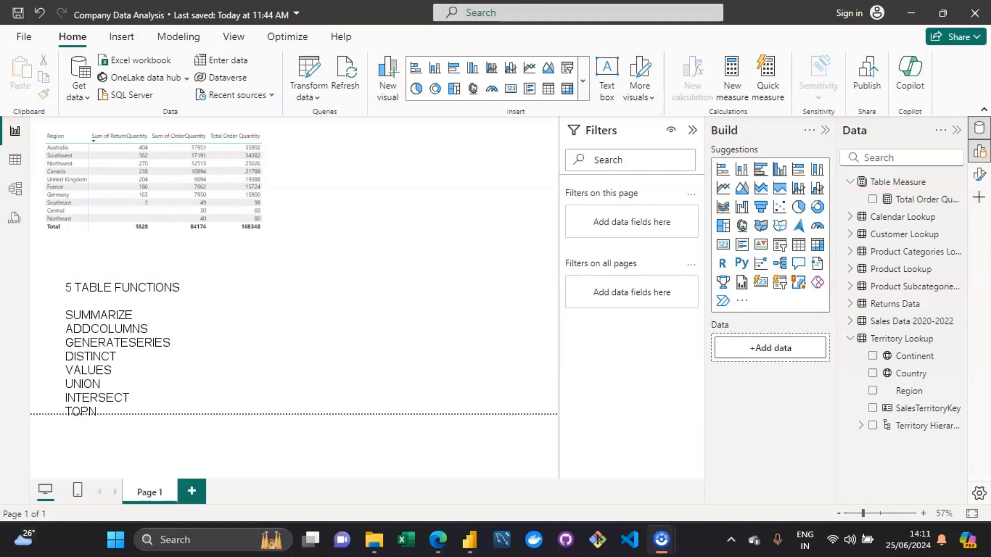
pyautogui.hotkey('ctrl', 'a')
pyautogui.press('Delete')
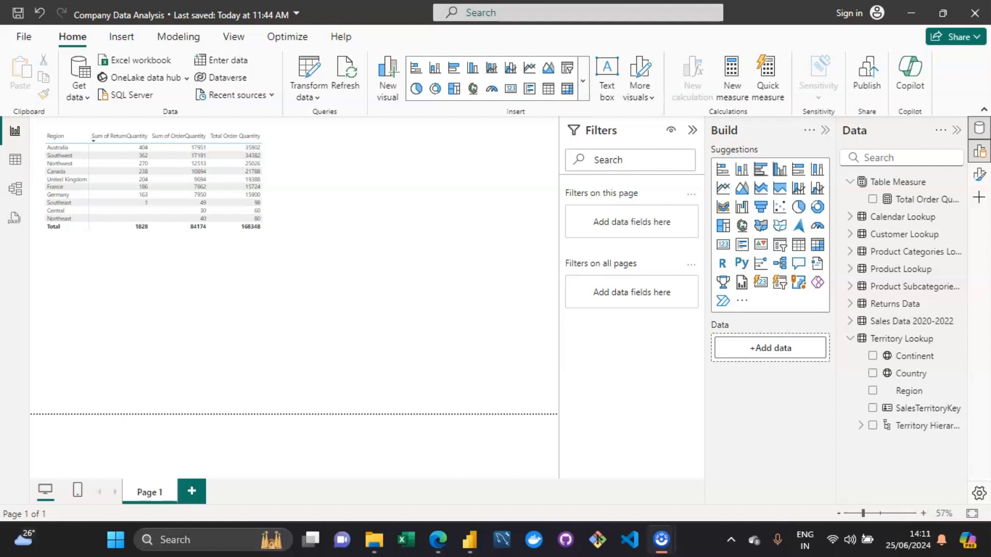
pyautogui.write('6')
pyautogui.write('FILTER FUNCTION')
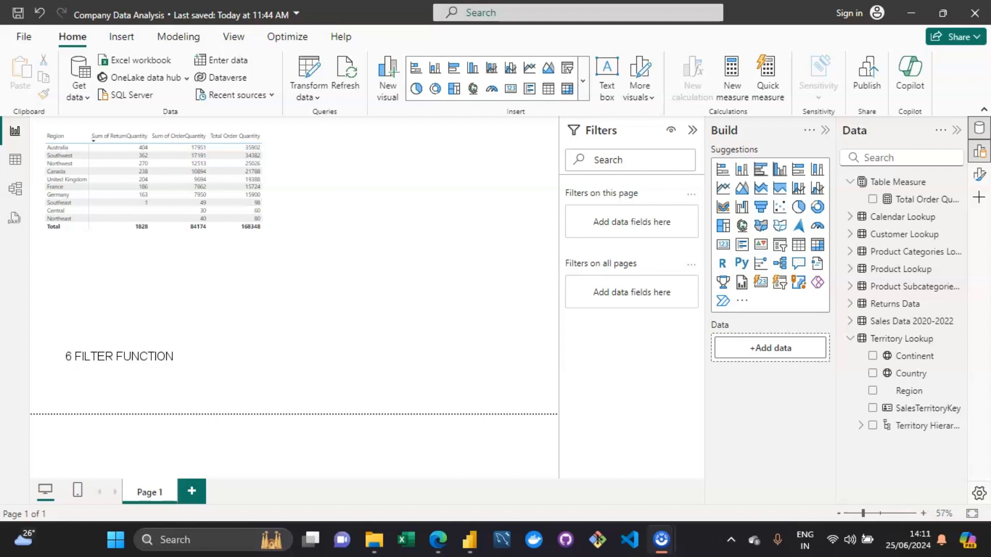
pyautogui.press('Return')
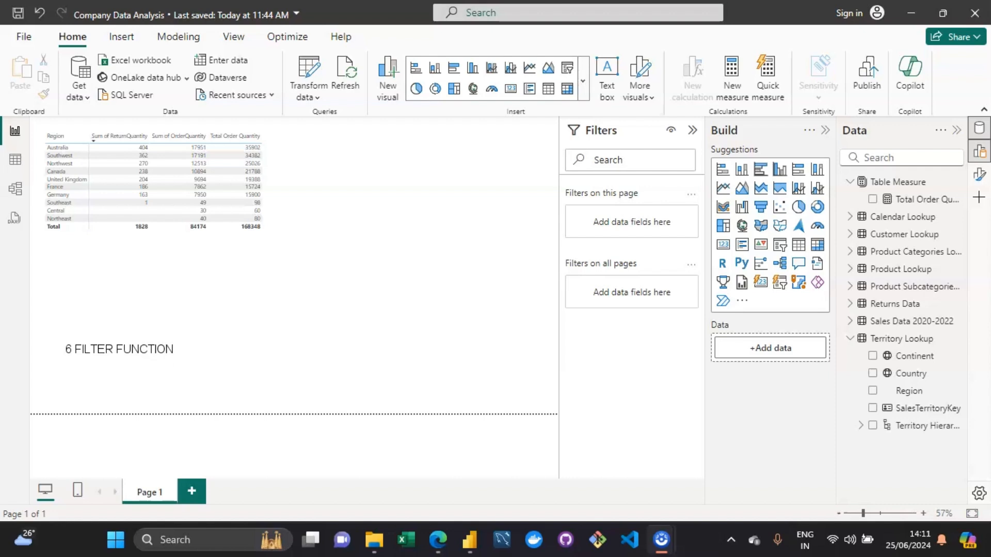
pyautogui.press('Return')
# List CALCULATE, FILTER, ALL and ALLEXCEPT on separate lines under the filter function heading.
pyautogui.write('CAL')
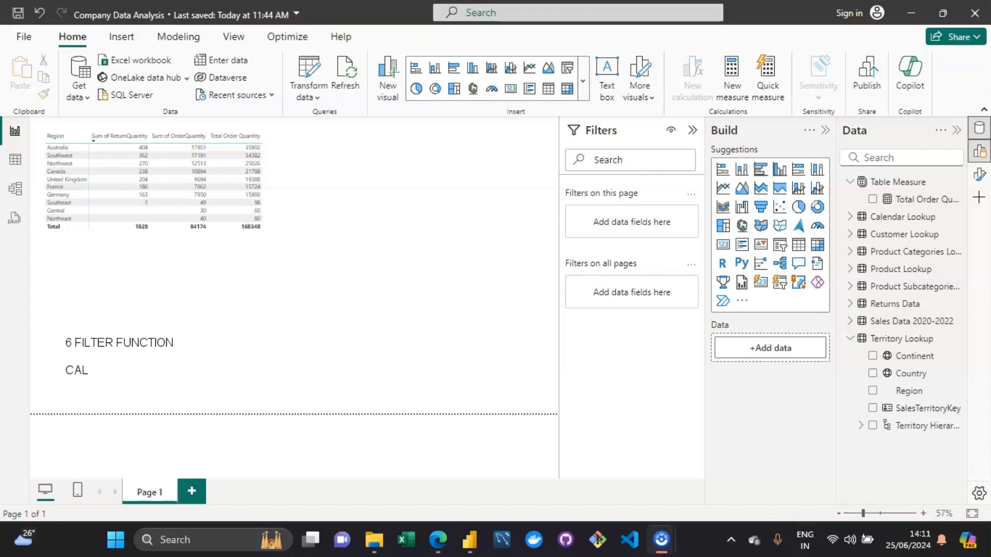
pyautogui.write('CULATE')
pyautogui.press('Return')
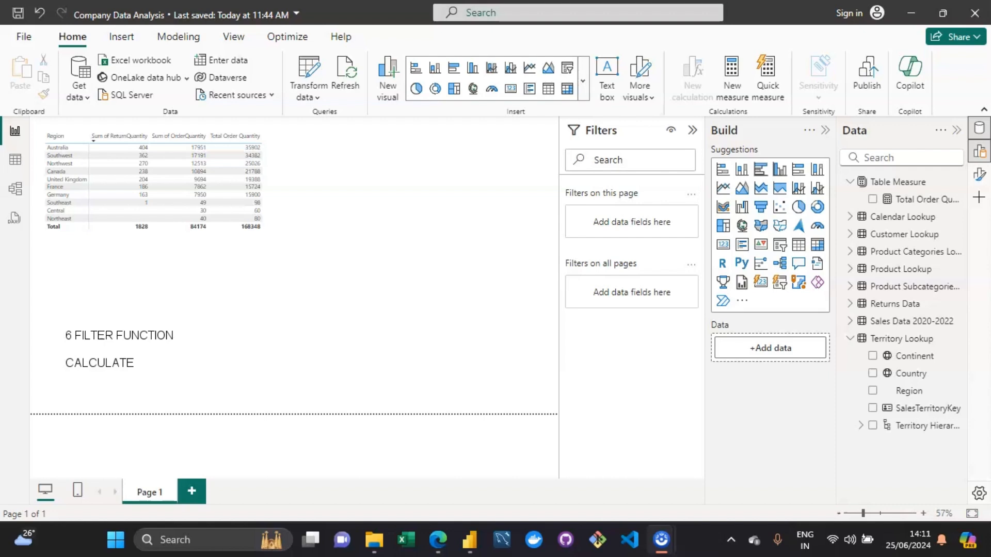
pyautogui.write('FILTER')
pyautogui.press('Return')
pyautogui.write('ALL ')
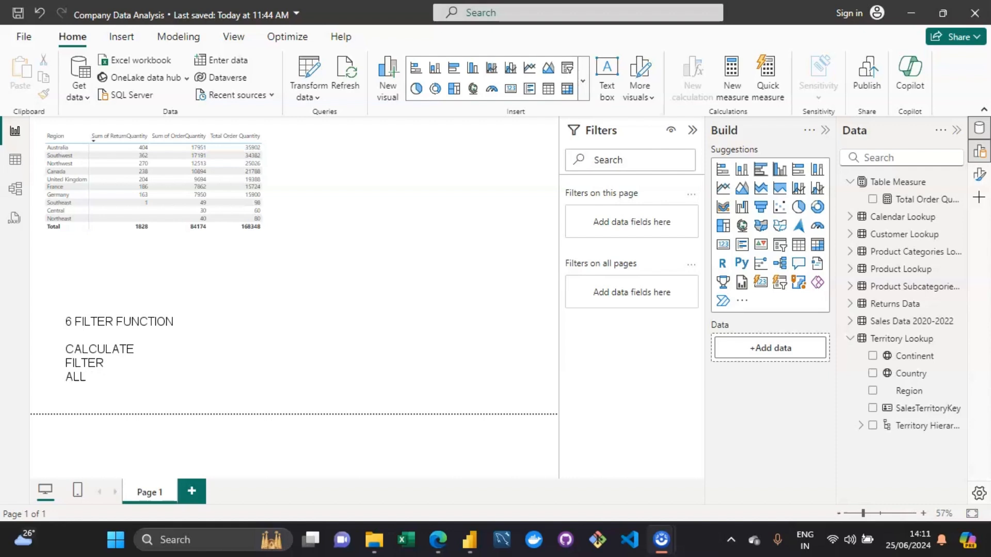
pyautogui.write('ALLEXCEPT')
pyautogui.press('Return')
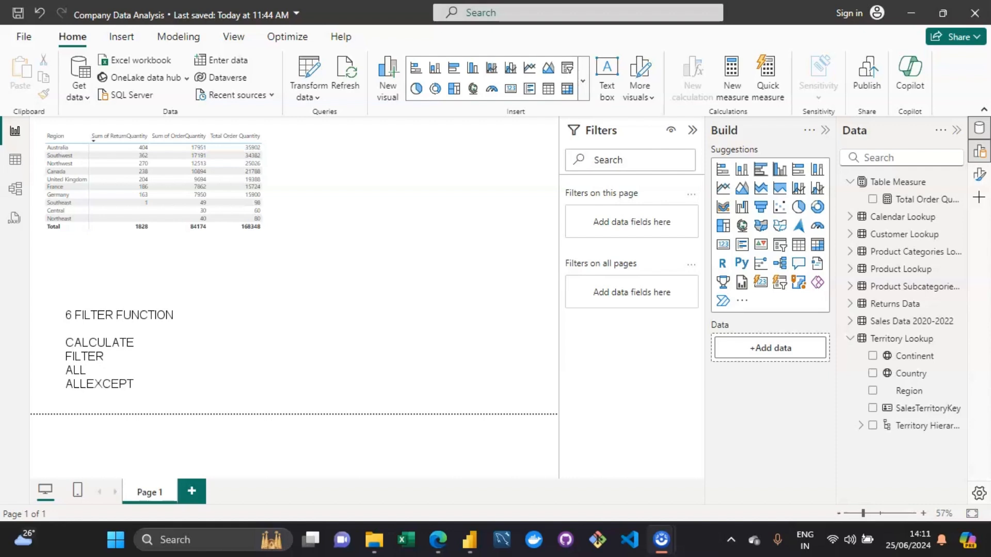
# Extend the filter function list with KEEPFILTERS, REMOVEFILTERS and SELECTEDVALUE, one entry per line.
pyautogui.write('KEEPFILTERS')
pyautogui.press('Return')
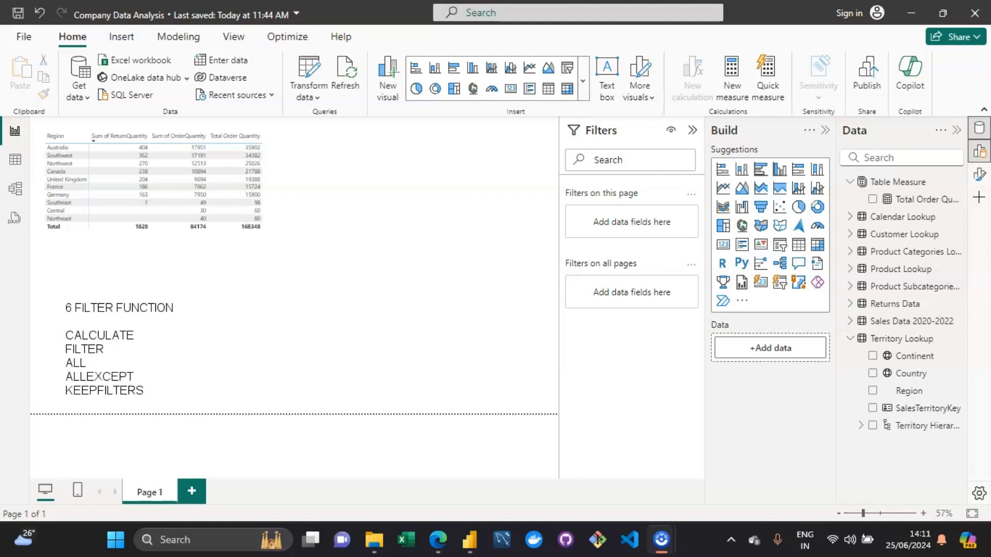
pyautogui.write('REMOVEFILTERS')
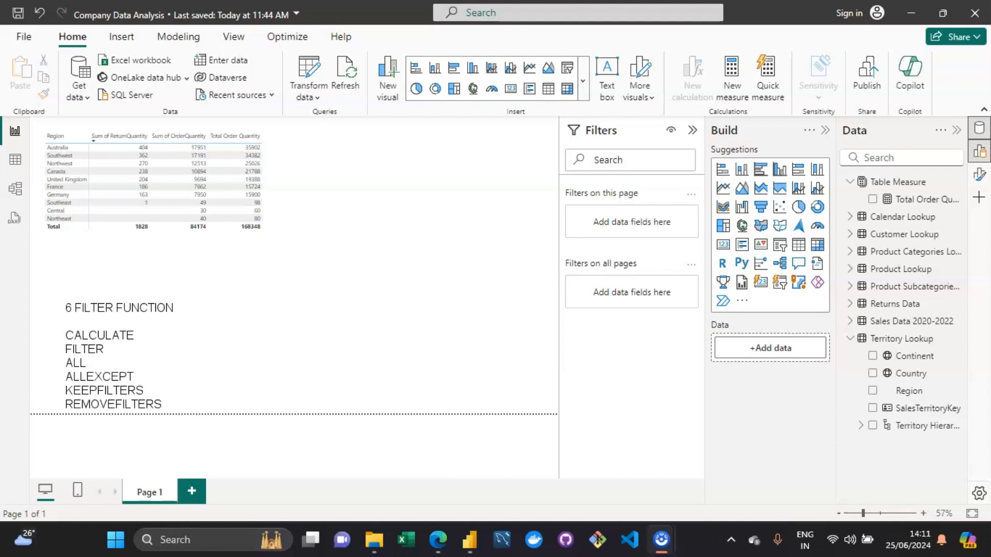
pyautogui.press('Return')
pyautogui.write('SEL')
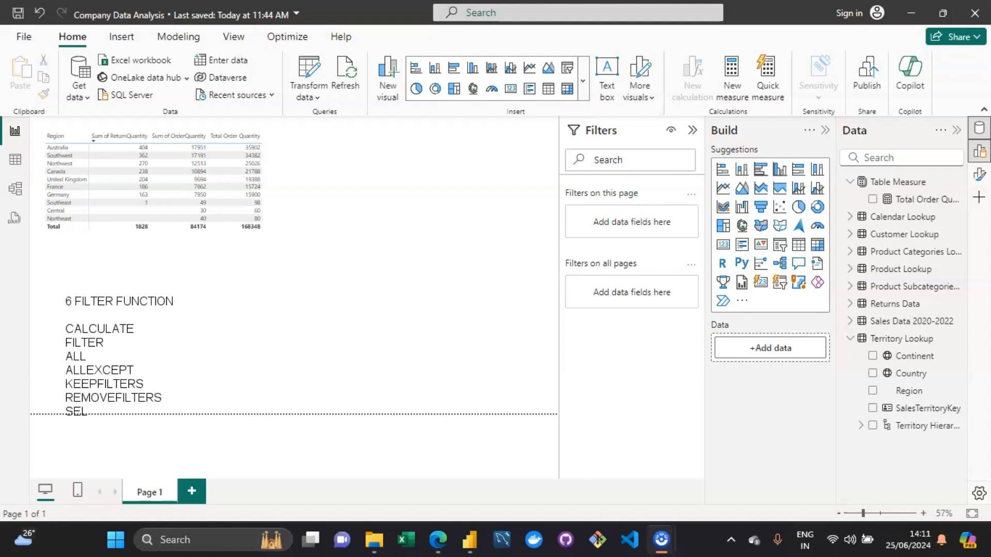
pyautogui.write('ECTEDVALUE')
# Replace the filter function note with the heading "7 RELATIONSHIP FUNCTIONS:" followed by a blank line.
pyautogui.hotkey('ctrl', 'a')
pyautogui.press('Delete')
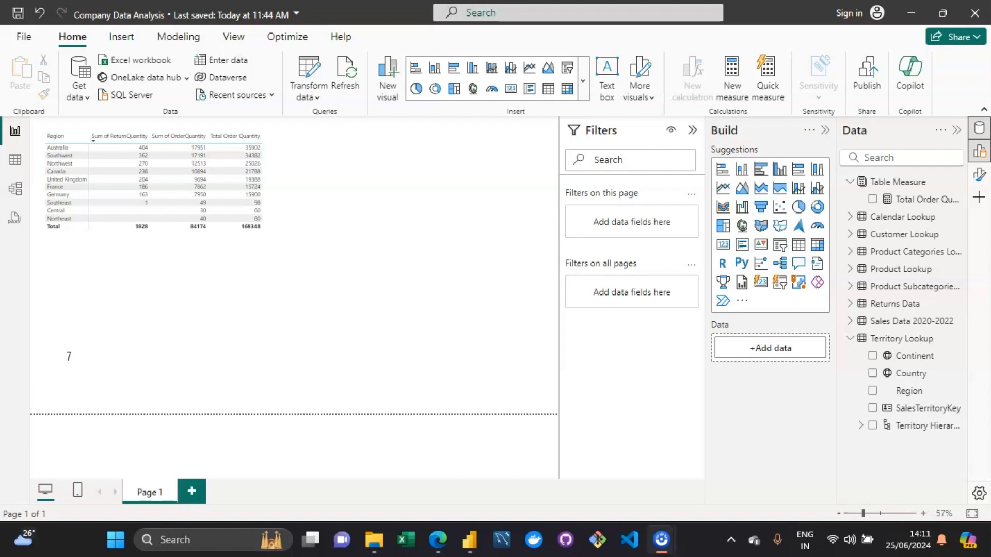
pyautogui.write('7 RELATIONSHIP')
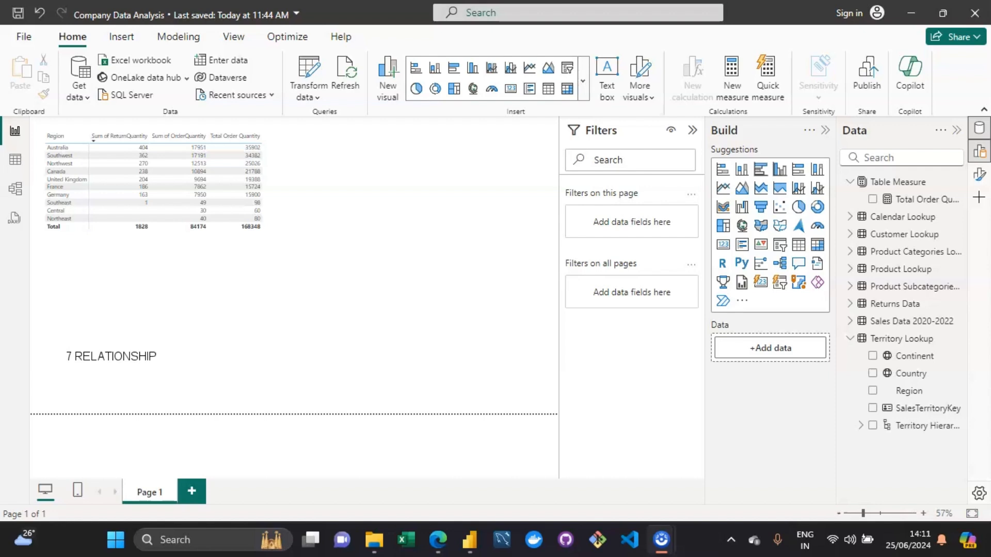
pyautogui.write(' D')
pyautogui.write('FUN')
pyautogui.write('CT')
pyautogui.write('IONS')
pyautogui.write(':')
pyautogui.press('Return')
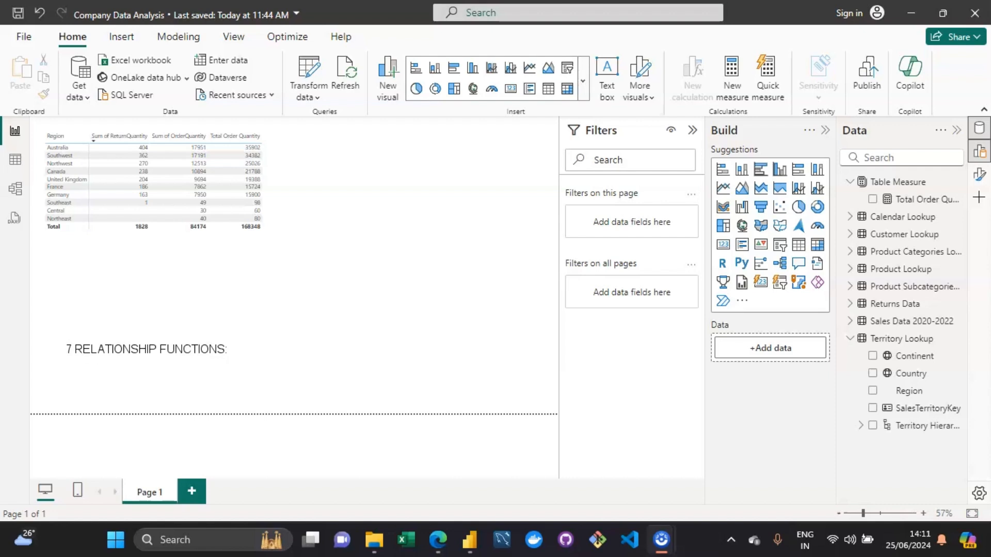
pyautogui.press('Return')
# List RELATED, RELATEDTABLE, CROSSFILTER and USERRELATIONSHIP on separate lines under the relationship functions heading.
pyautogui.write('RELATED')
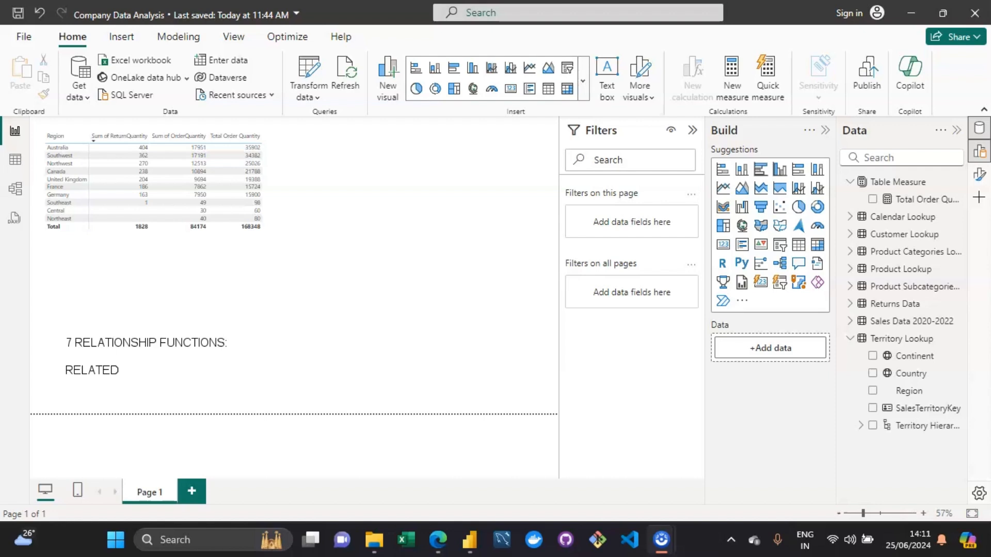
pyautogui.press('Return')
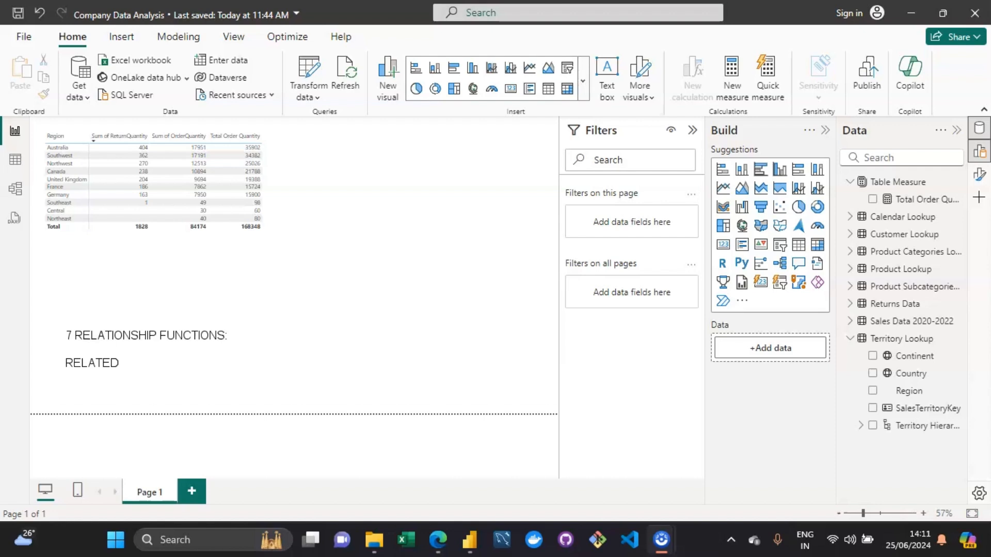
pyautogui.write('RELATEDTABLE')
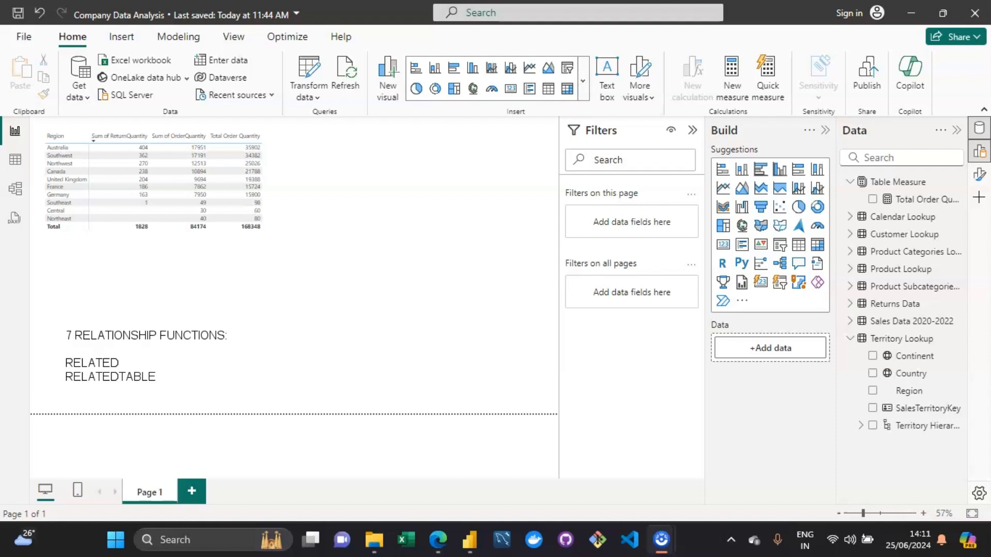
pyautogui.press('Return')
pyautogui.write('CROSSF')
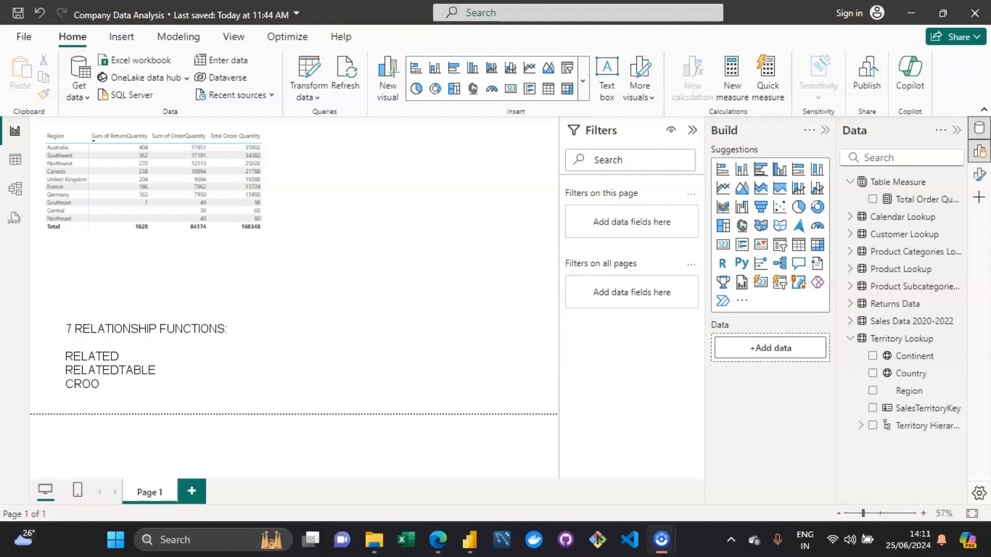
pyautogui.write('ILTER')
pyautogui.press('Return')
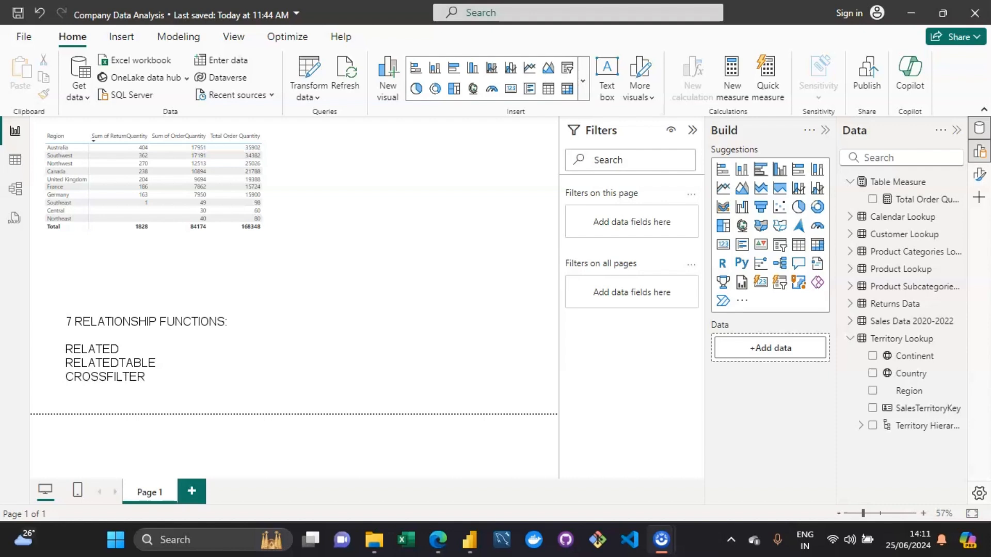
pyautogui.write('USERRELATIONSHIP')
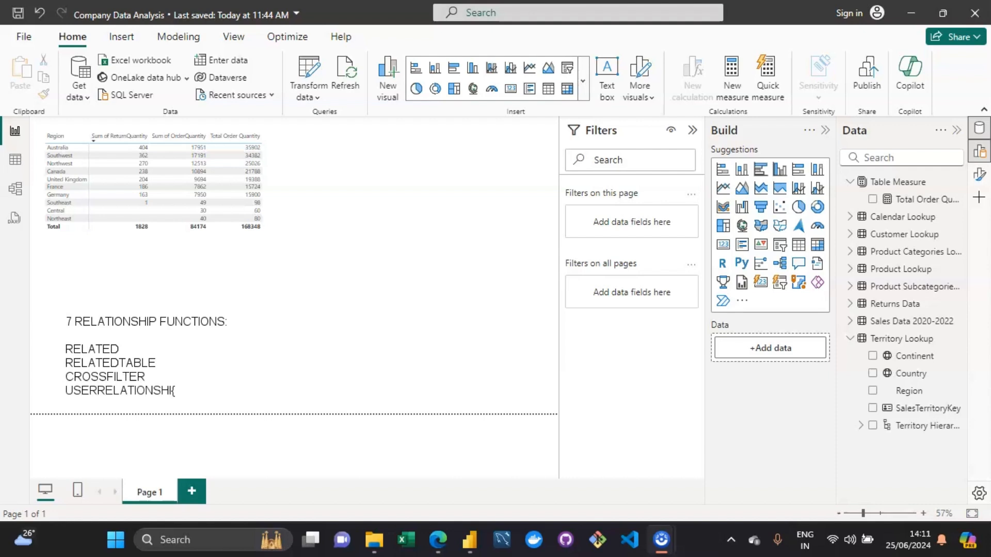
pyautogui.press('BackSpace')
pyautogui.write('P')
# Replace the relationship functions note with the single line "TRIGONOMETRY ,PARENT/CHILD,INFORMATION FUNCTION".
pyautogui.hotkey('ctrl', 'a')
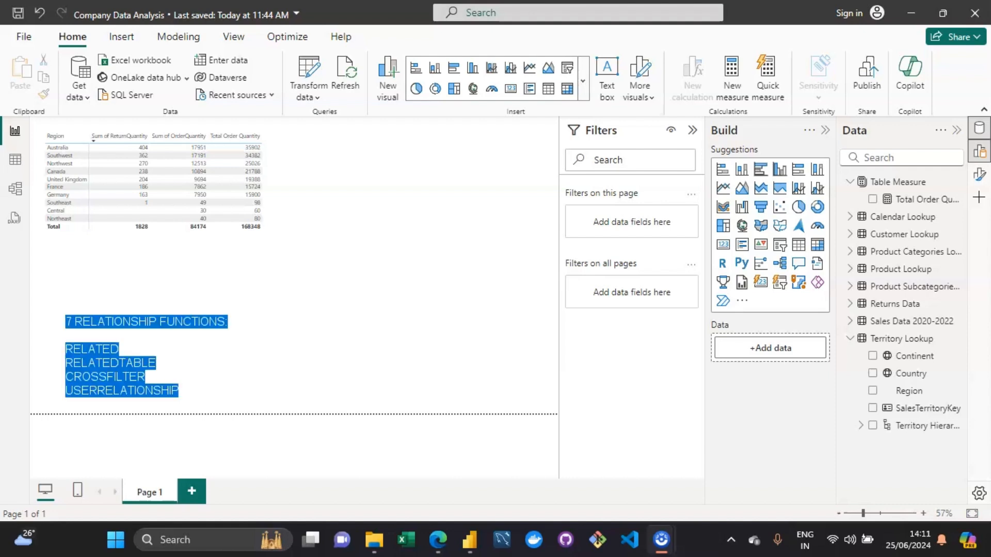
pyautogui.press('Delete')
pyautogui.write('TRIG')
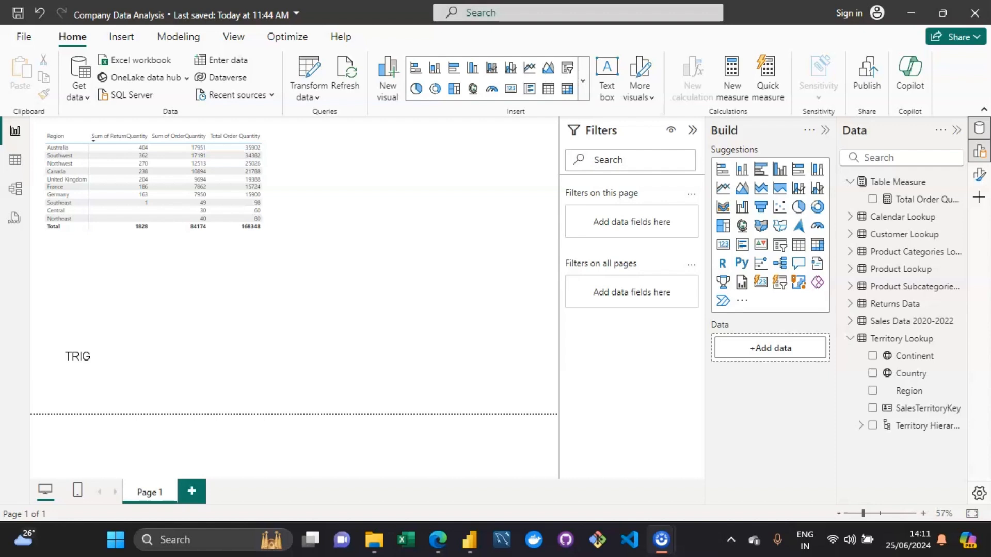
pyautogui.write('NOMETRY')
pyautogui.hotkey('shift', 'Left')
pyautogui.hotkey('shift', 'Left')
pyautogui.hotkey('shift', 'Left')
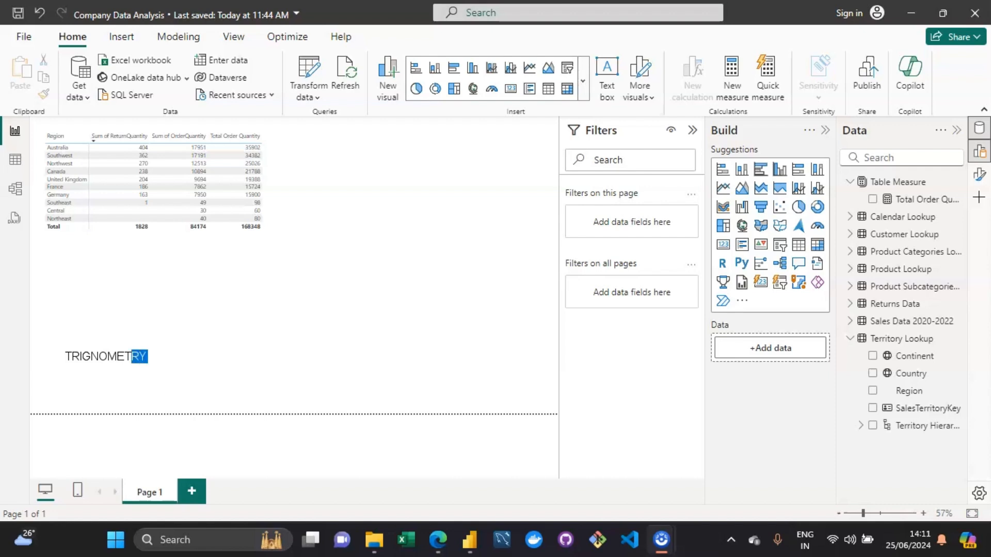
pyautogui.press('Left')
pyautogui.write('O')
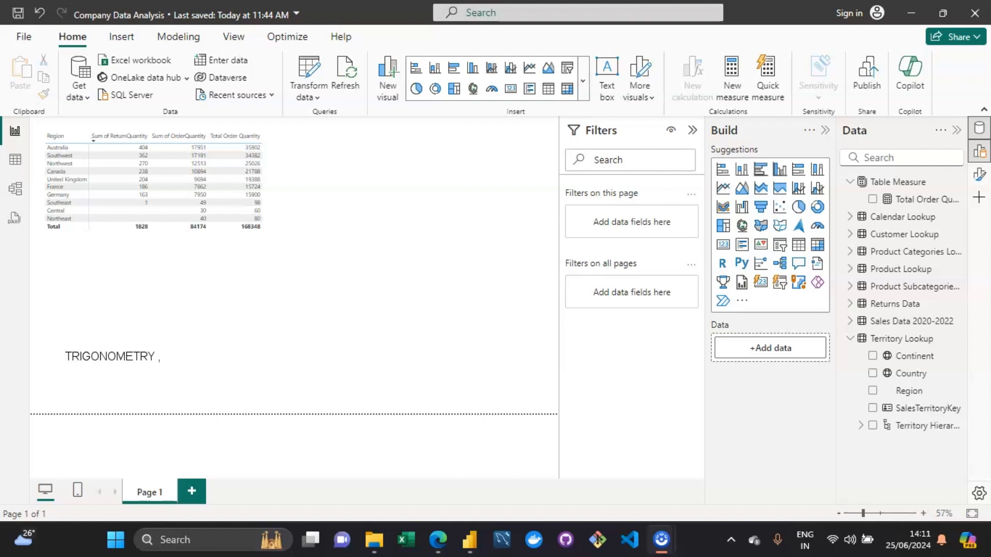
pyautogui.write('PARENT/CHILD,INFORMATIO')
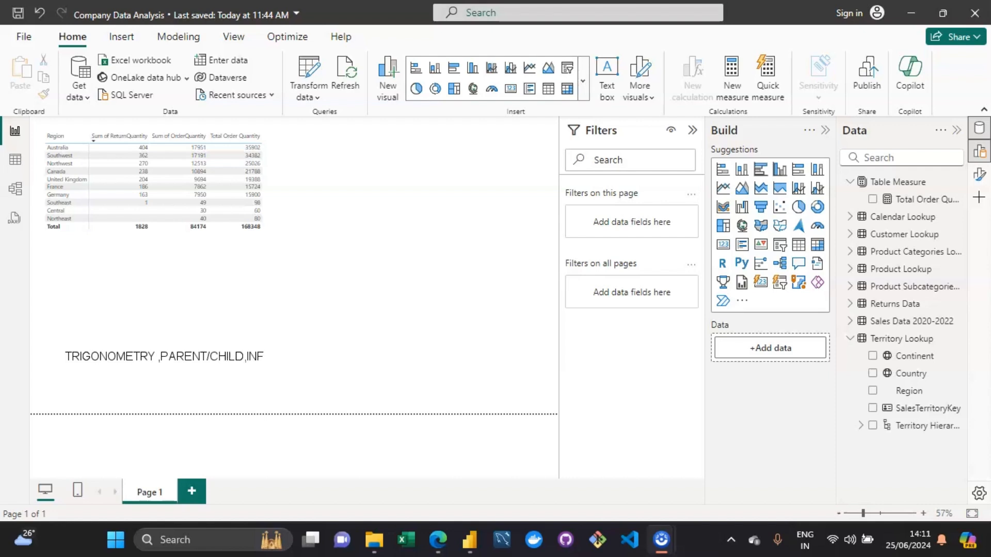
pyautogui.write('N FUNCTION')
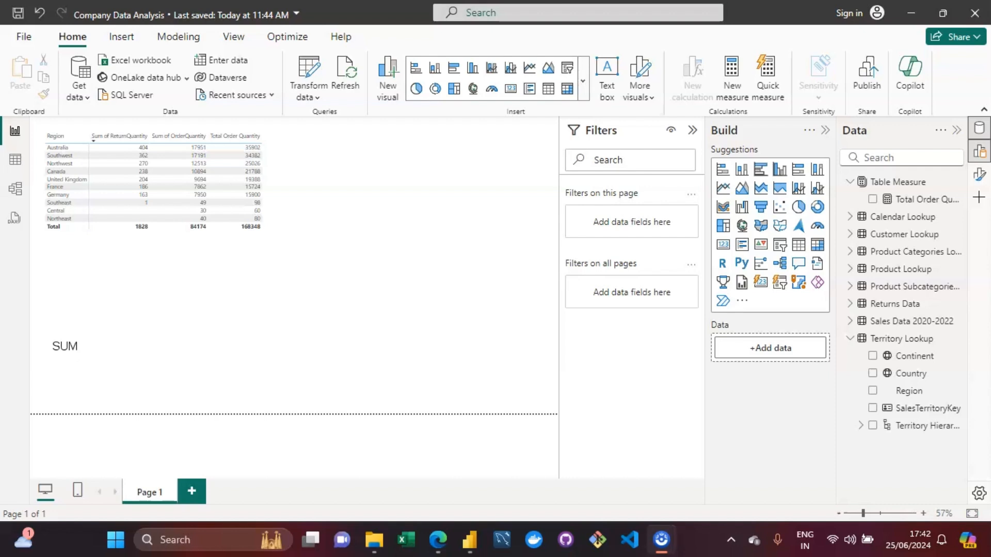
# Complete the function list below SUM with AVERAGE, MAX, MIN and DIVIDE, one entry per line.
pyautogui.write('ERAGE')
pyautogui.press('Return')
pyautogui.write('M')
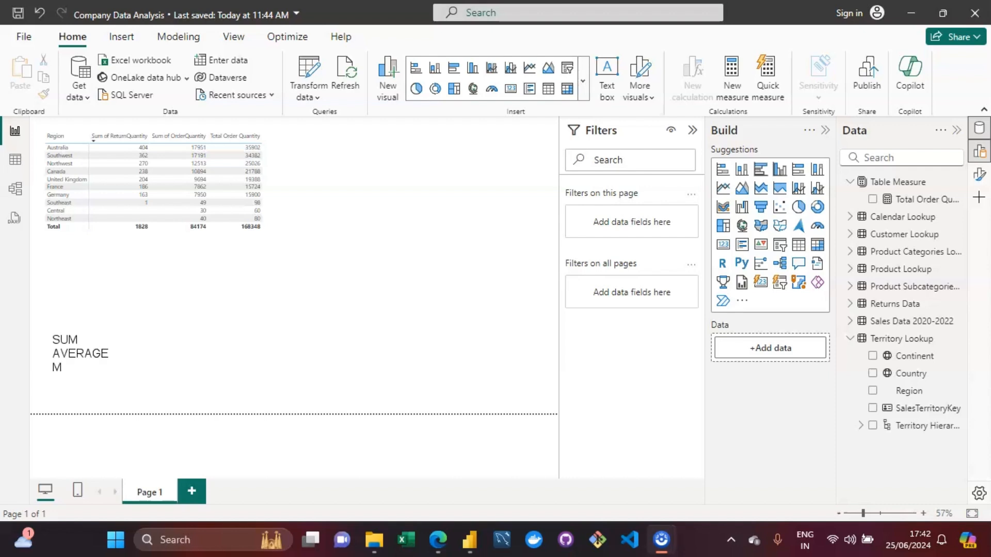
pyautogui.write('AX')
pyautogui.press('Return')
pyautogui.write('MIN')
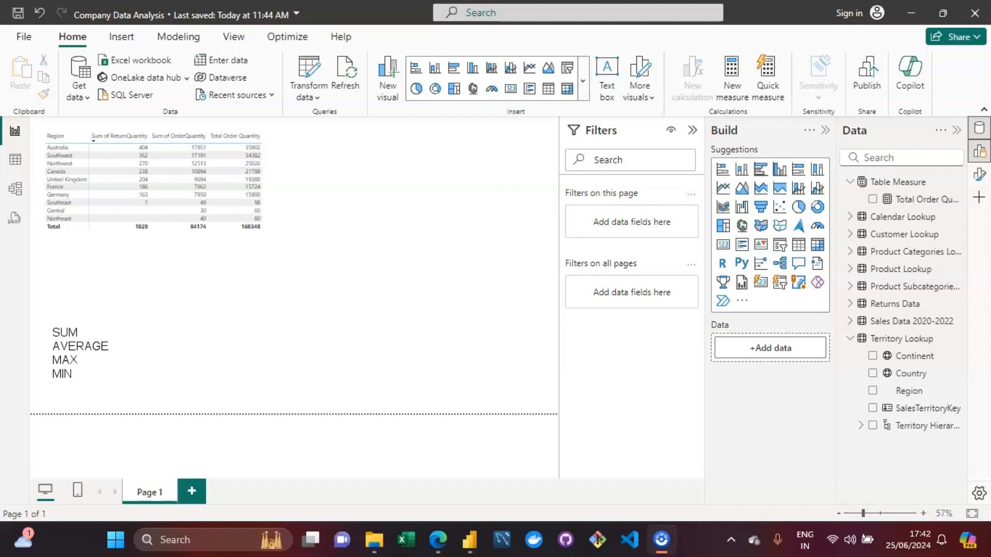
pyautogui.press('Return')
pyautogui.write('DIVIDE')
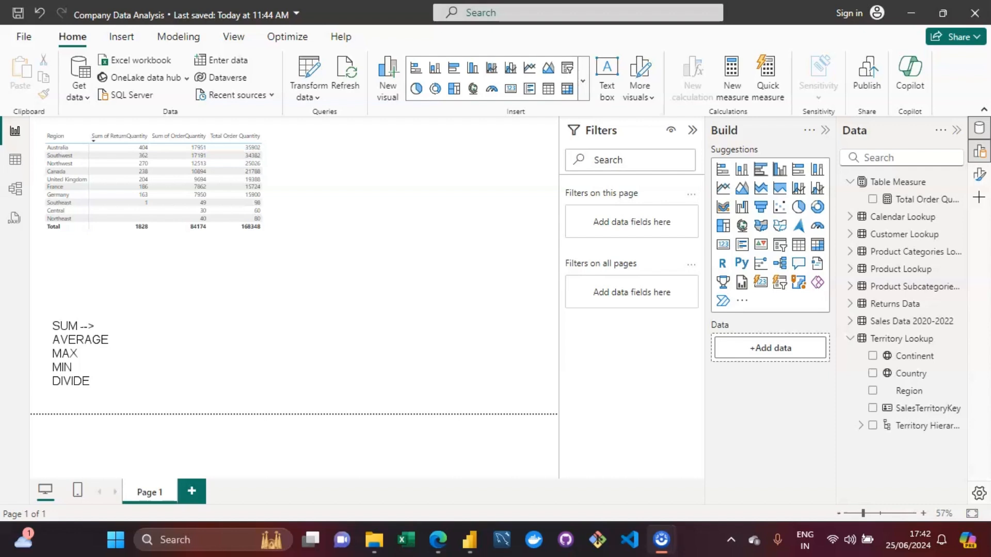
# Write the syntax SUM(col_name) beside SUM and AVERAGE(col_name) beside AVERAGE, with a blank line after each entry.
pyautogui.write('SUM(col_name)')
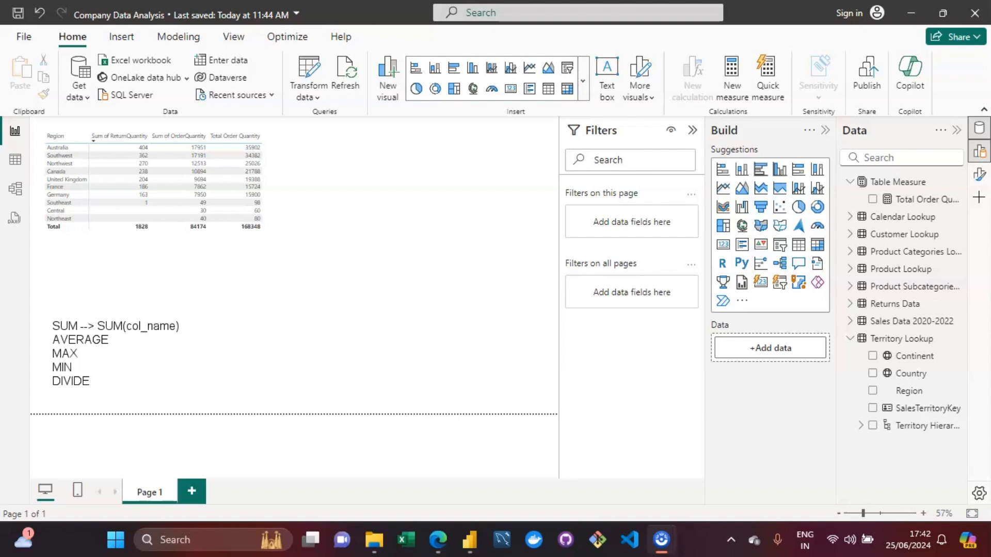
pyautogui.press('Return')
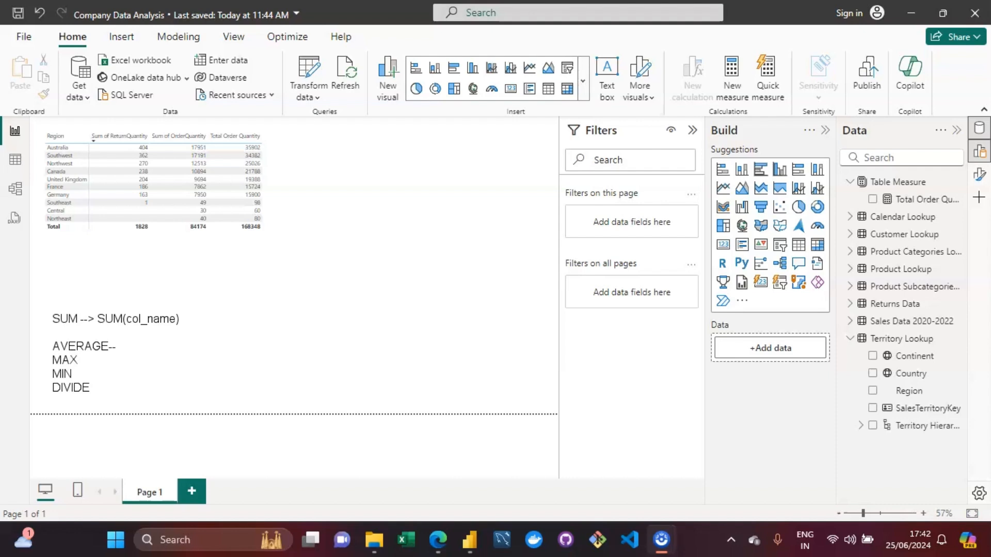
pyautogui.write('AVERAGE(col_na')
pyautogui.press('BackSpace')
pyautogui.press('BackSpace')
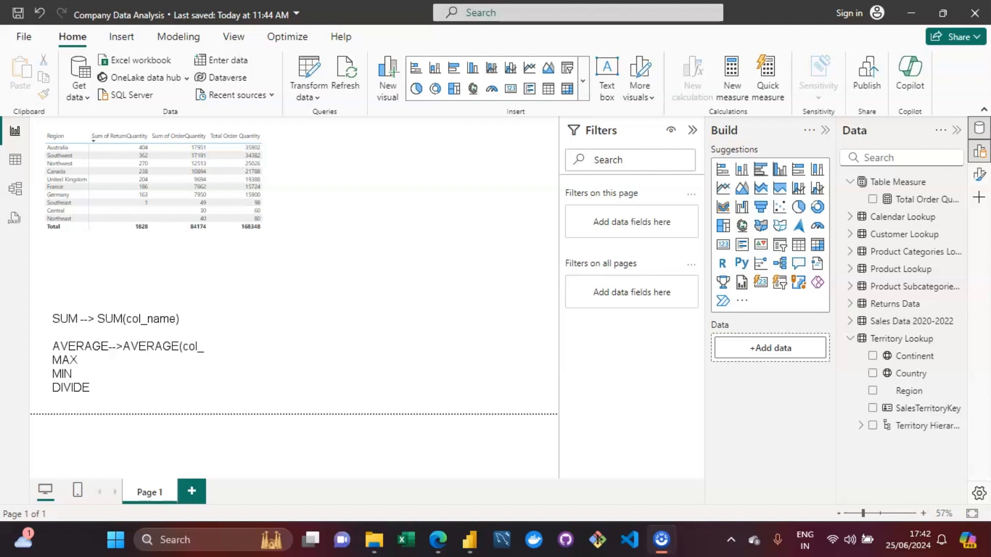
pyautogui.write('name)')
pyautogui.press('Return')
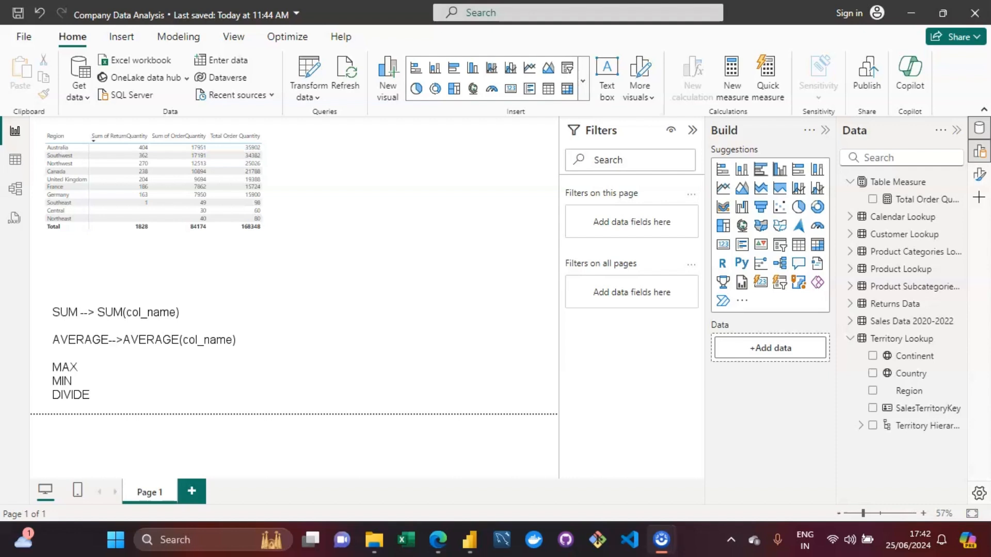
# Write the syntax MAX(Column_name OR SCALAR_LIST,[SCALARLIST_2]) beside the MAX entry in the notes.
pyautogui.write('MAX(')
pyautogui.write('Column_name O')
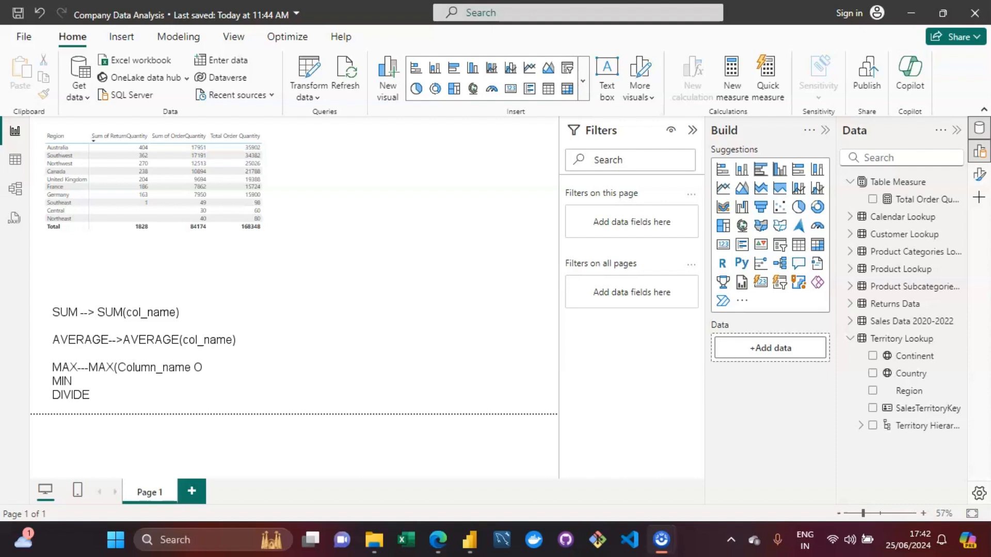
pyautogui.write('R')
pyautogui.write(' SCA')
pyautogui.press('BackSpace')
pyautogui.write('CALAR_LIST,[')
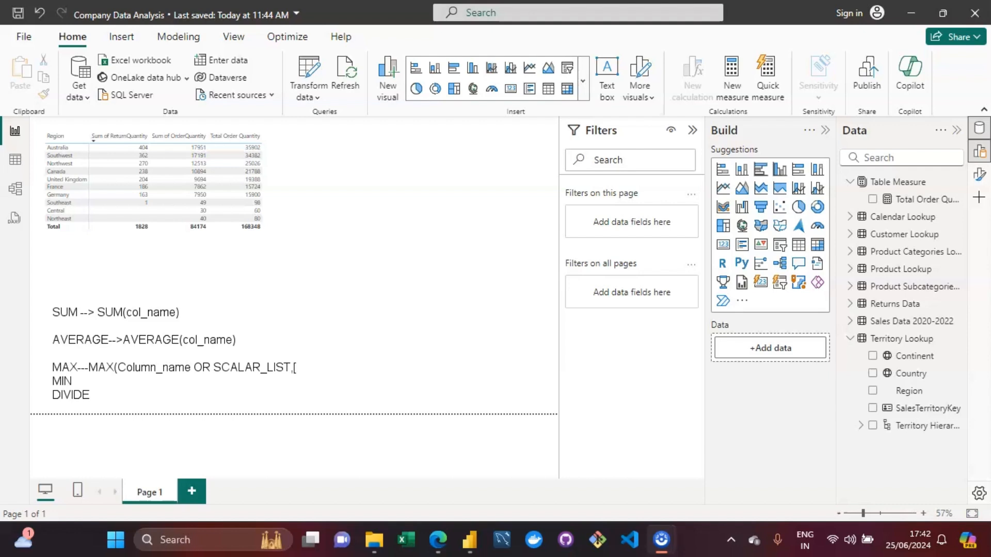
pyautogui.write('SCALARLIST_2])')
# Copy the MAX syntax beside the MIN entry and add blank lines separating the MAX, MIN and DIVIDE entries.
pyautogui.moveTo(88, 367); pyautogui.dragTo(385, 367)
pyautogui.hotkey('ctrl', 'c')
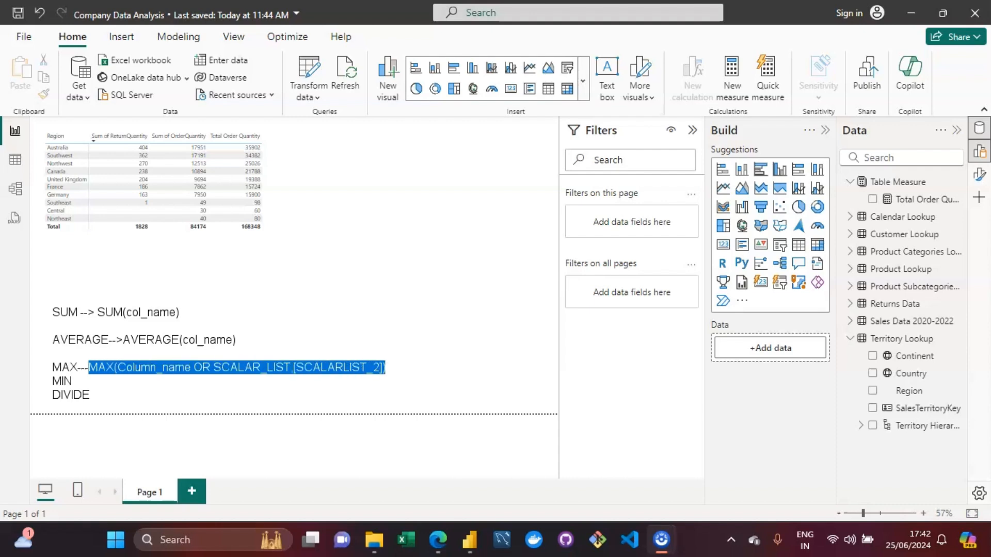
pyautogui.click(386, 367)
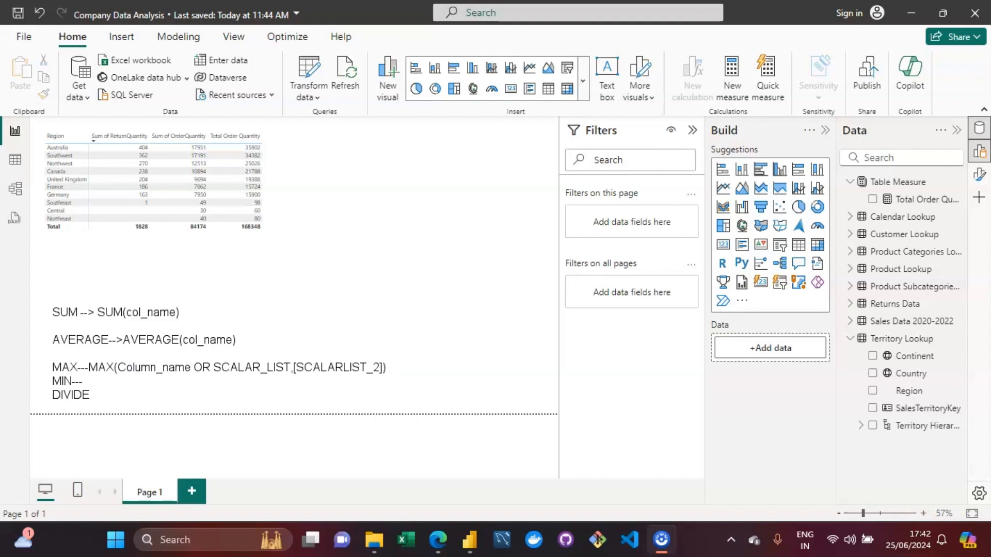
pyautogui.hotkey('ctrl', 'v')
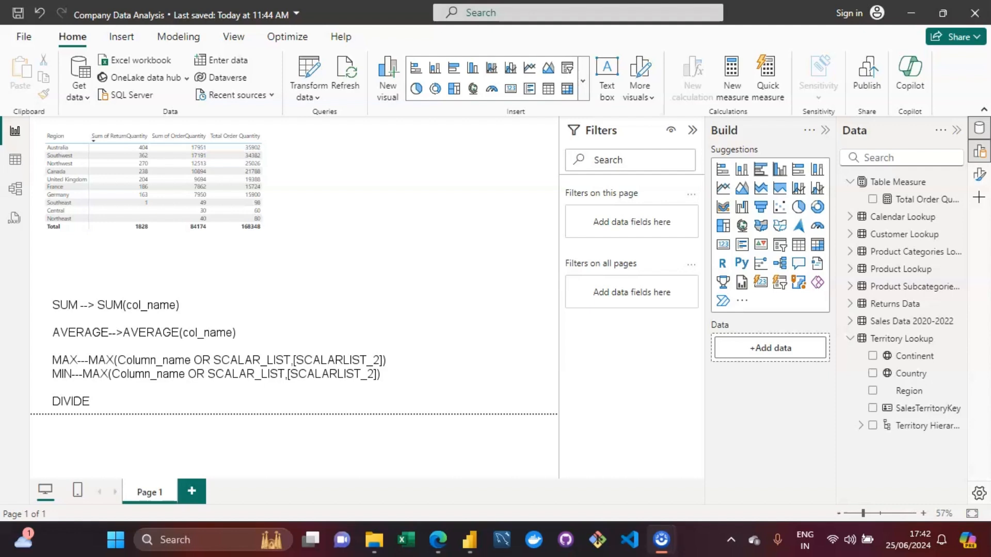
pyautogui.press('Return')
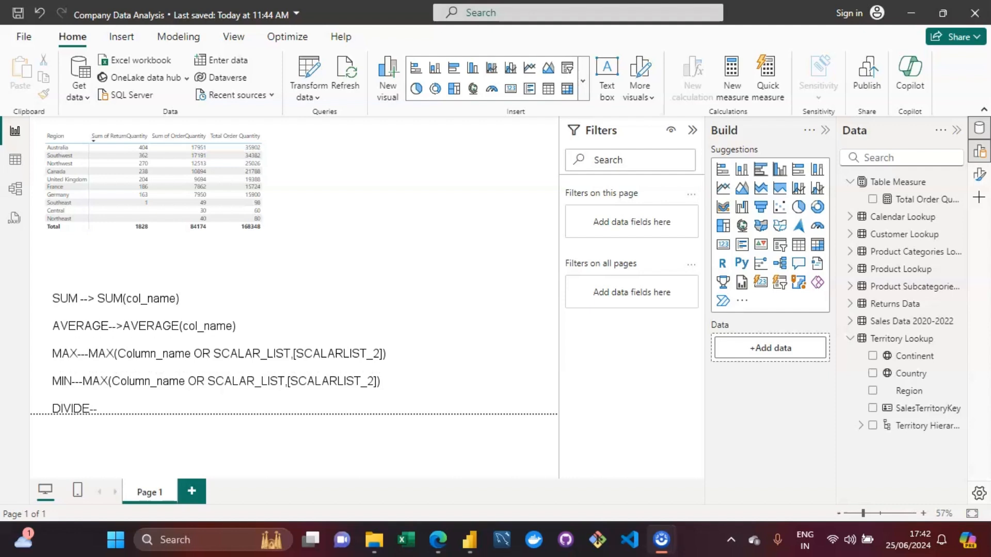
# Write the syntax DIVIDE(NUMERATOR,DENOMINATOR,[ALTERNATE RESULT]) beside the DIVIDE entry and add a line below it.
pyautogui.write('DIVIDE(')
pyautogui.write('NUMERATOR')
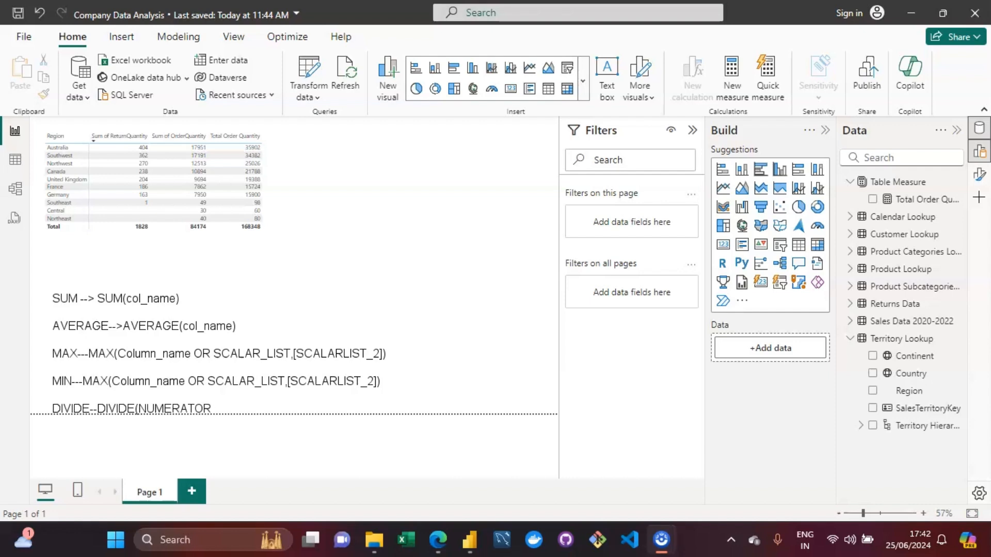
pyautogui.write(',DENOMINATOR')
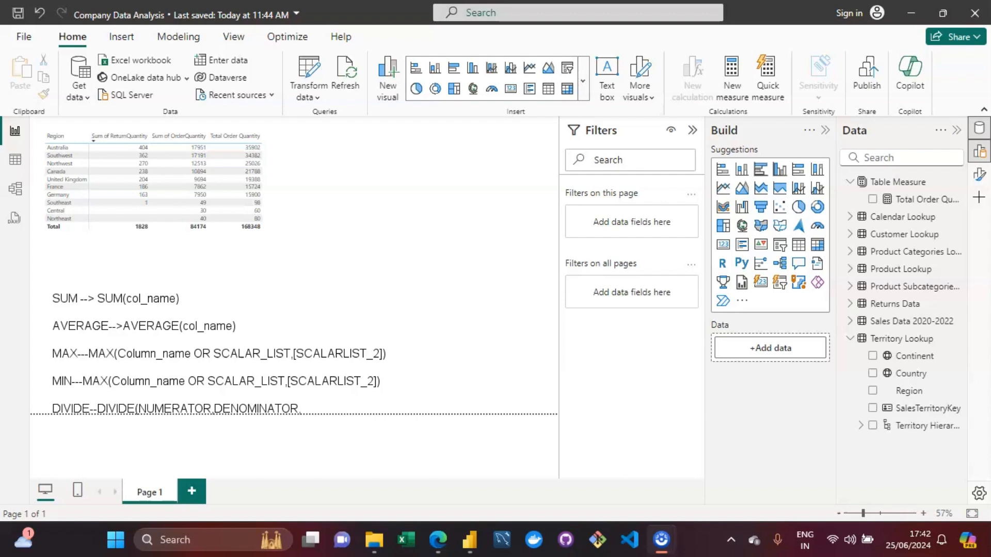
pyautogui.write('[ALTERNATE RESULT')
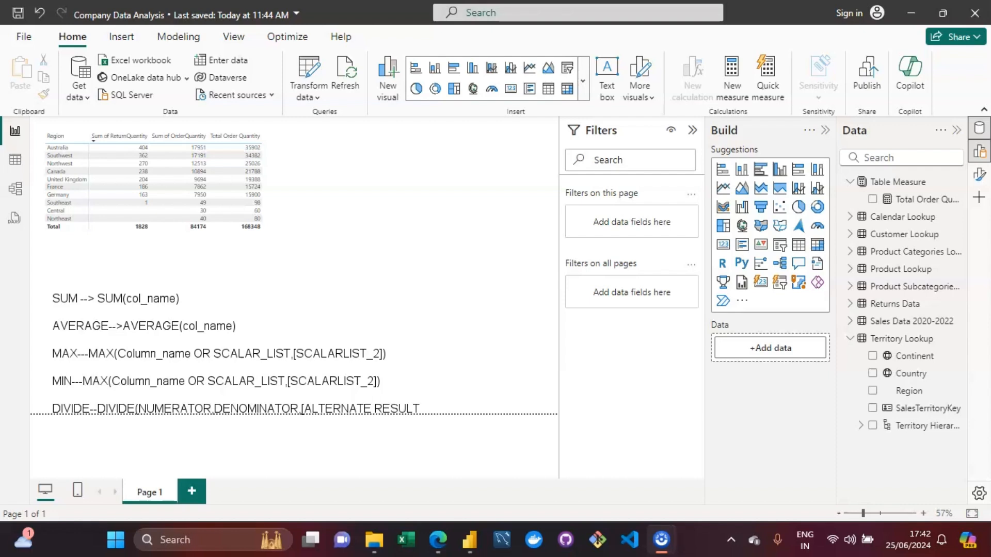
pyautogui.write('])')
pyautogui.press('Return')
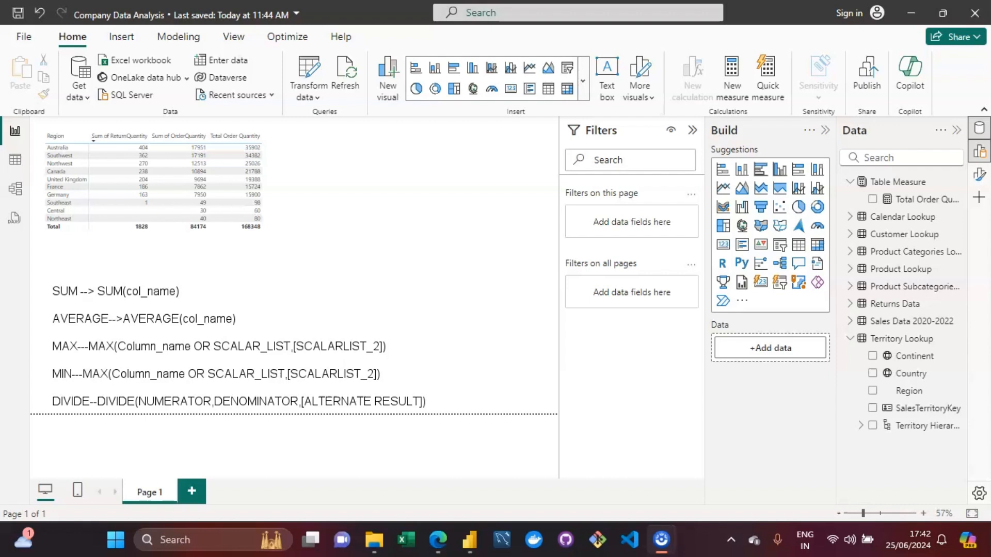
# Erase all the on-screen function syntax notes and return to the report.
pyautogui.hotkey('ctrl', 'a')
pyautogui.press('Delete')
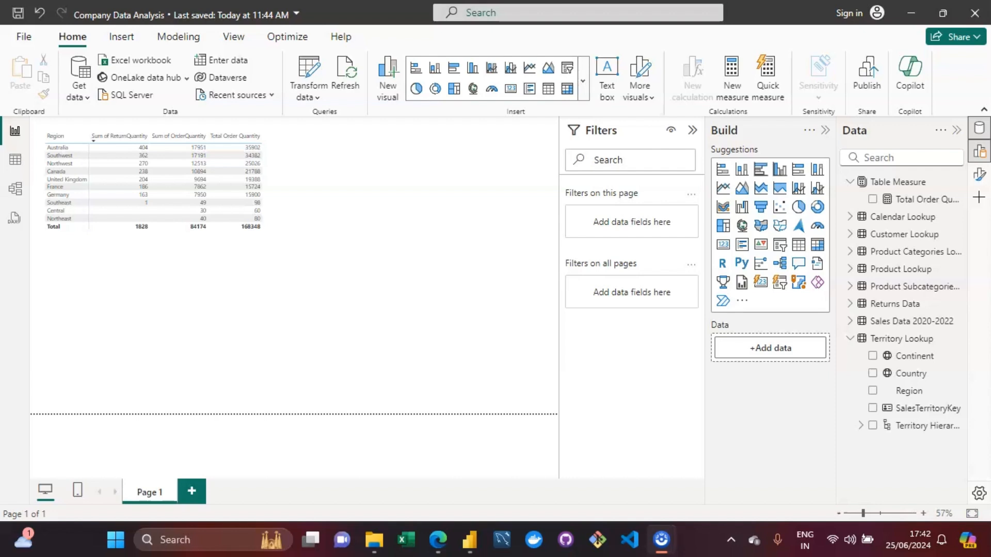
pyautogui.click(196, 153)
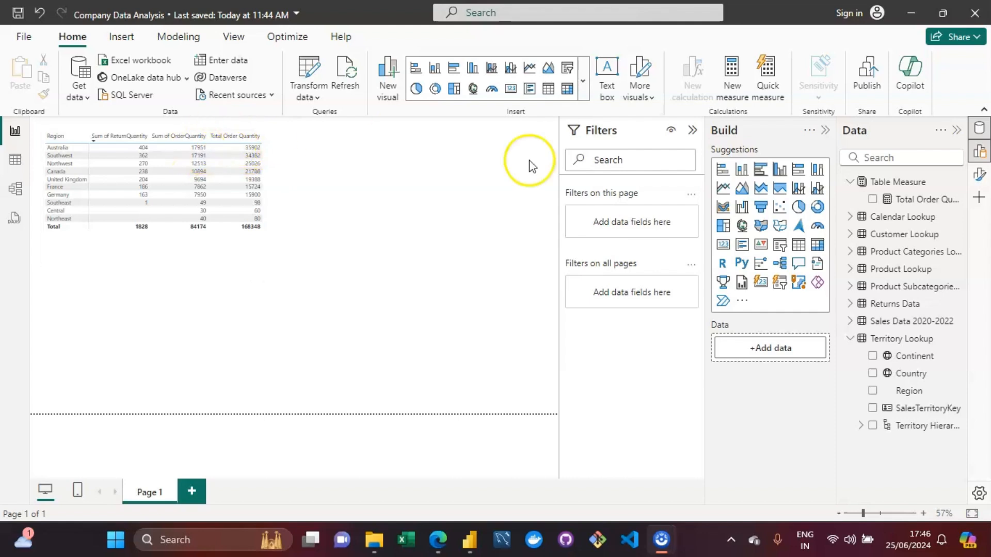
# Examine where the new measure, column and table commands are offered in the report, table and model views.
pyautogui.click(923, 201)
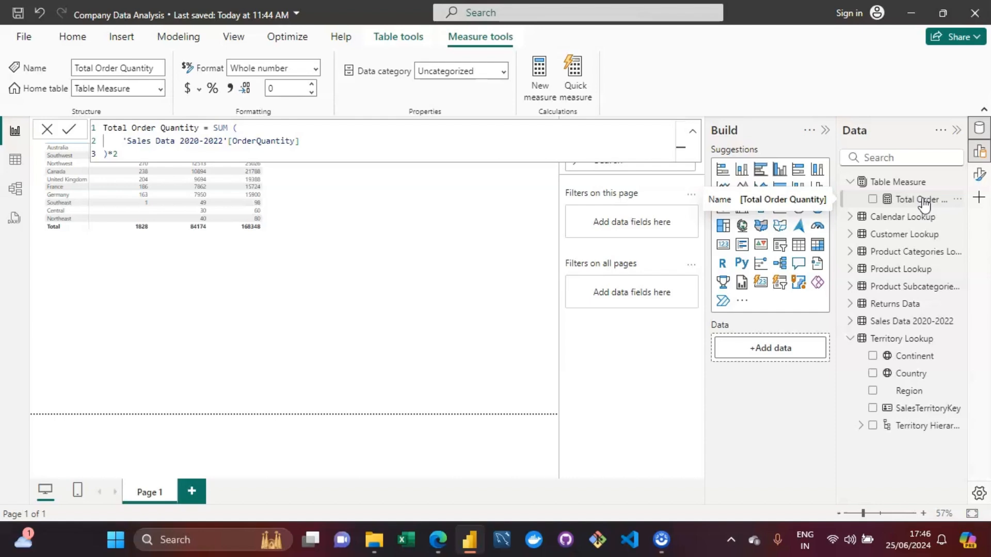
pyautogui.click(887, 180)
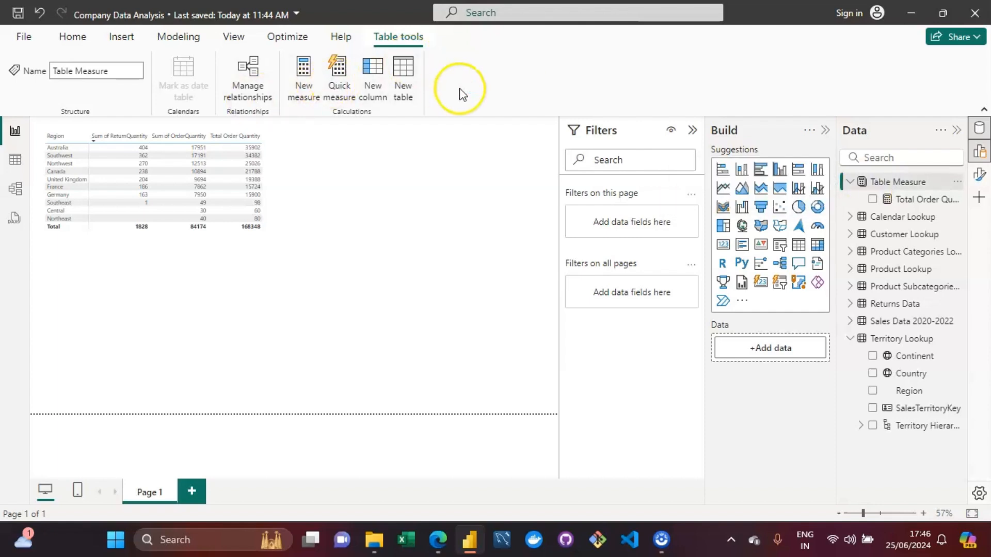
pyautogui.click(909, 200)
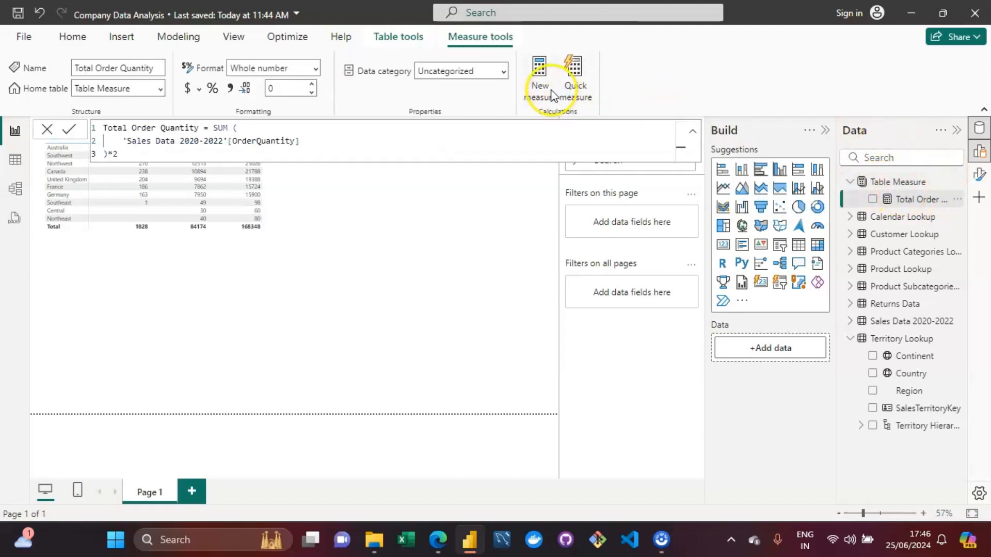
pyautogui.click(14, 168)
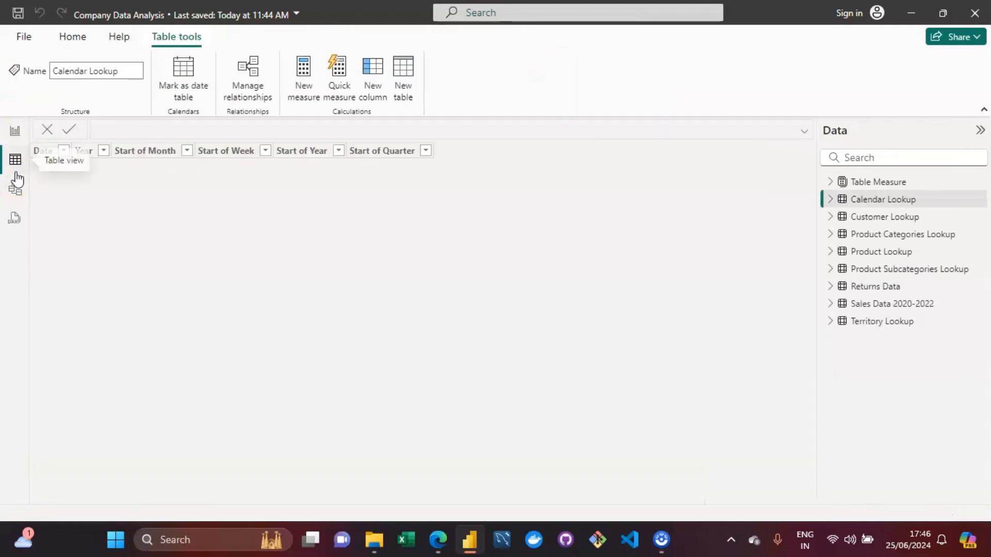
pyautogui.click(73, 34)
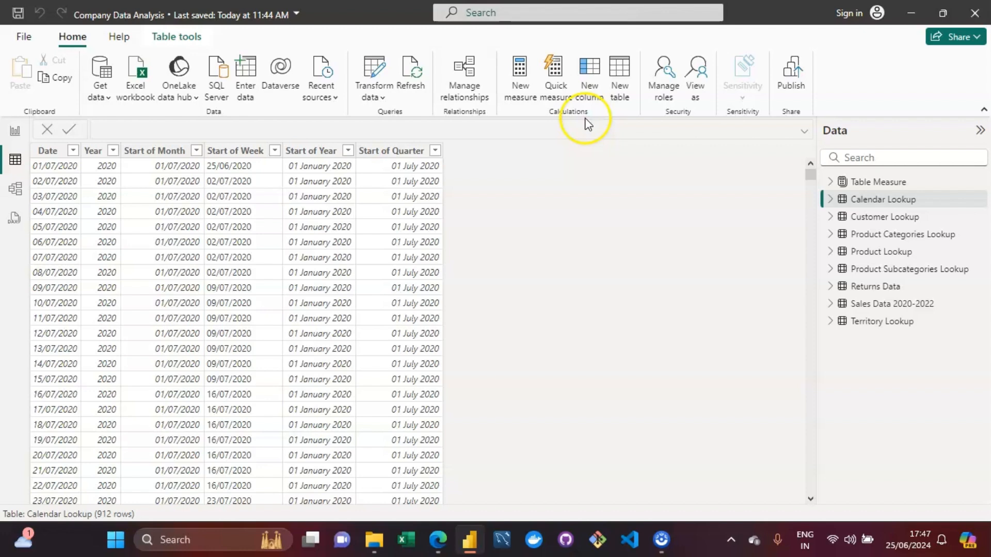
pyautogui.click(19, 189)
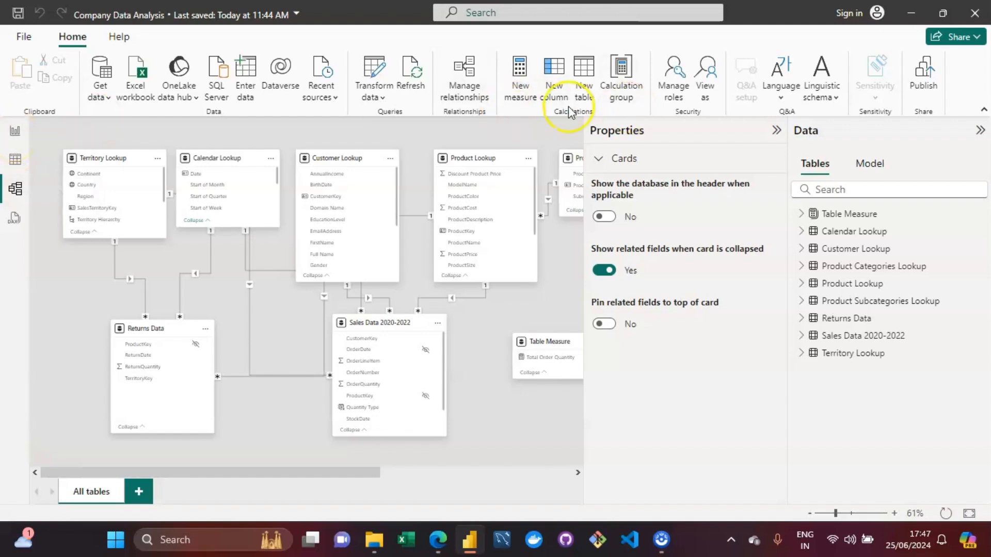
pyautogui.click(28, 136)
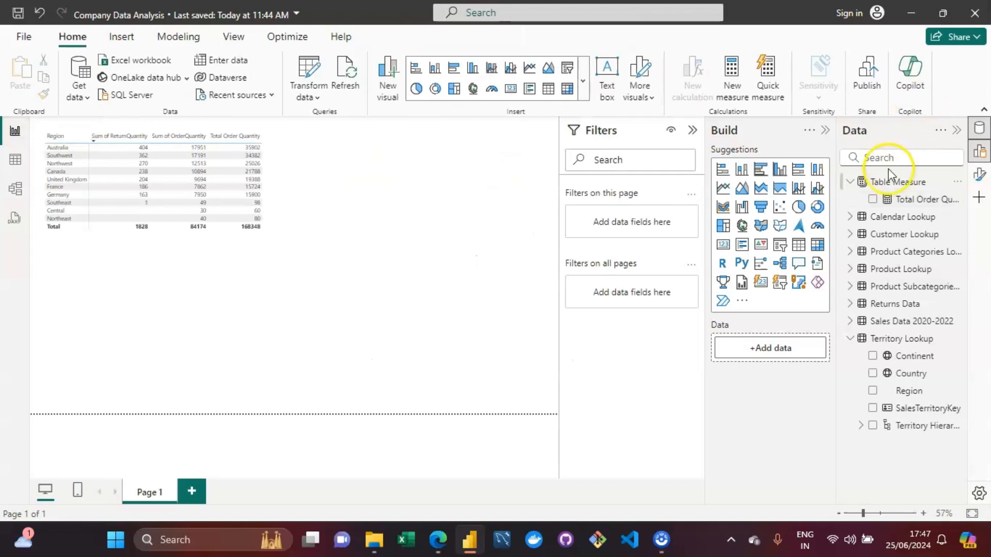
# Remove the multiplication by 2 from the Total Order Quantity measure's formula.
pyautogui.click(898, 200)
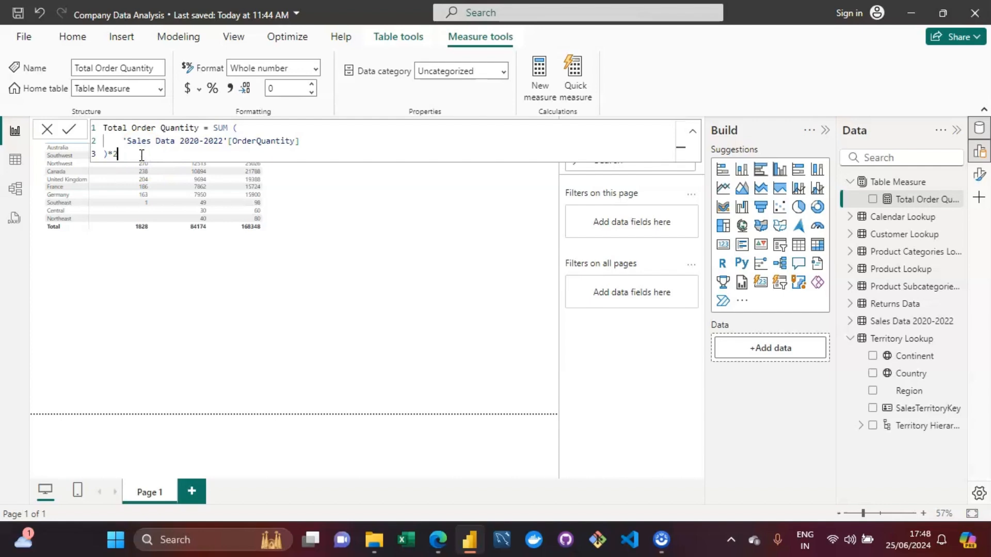
pyautogui.press('BackSpace')
pyautogui.press('BackSpace')
# Rename the measure to Order Quantity within its formula and commit the change.
pyautogui.press('Up')
pyautogui.press('Right')
pyautogui.press('Right')
pyautogui.press('Right')
pyautogui.press('Right')
pyautogui.press('Right')
pyautogui.press('Right')
pyautogui.press('Right')
pyautogui.press('Right')
pyautogui.press('Right')
pyautogui.press('Right')
pyautogui.press('Right')
pyautogui.press('Left')
pyautogui.press('Left')
pyautogui.press('Left')
pyautogui.press('Left')
pyautogui.press('Left')
pyautogui.press('Left')
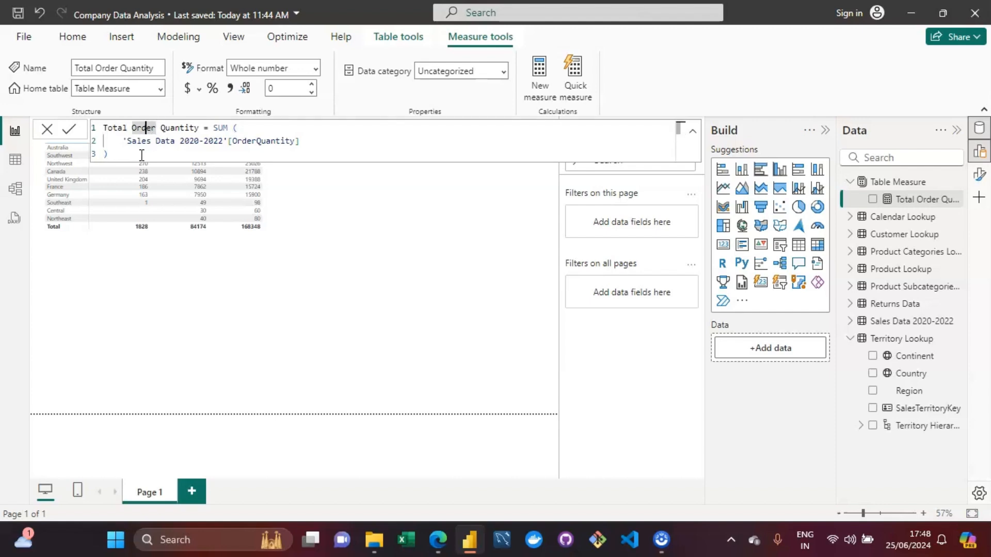
pyautogui.press('BackSpace')
pyautogui.press('BackSpace')
pyautogui.press('BackSpace')
pyautogui.press('BackSpace')
pyautogui.press('BackSpace')
pyautogui.press('BackSpace')
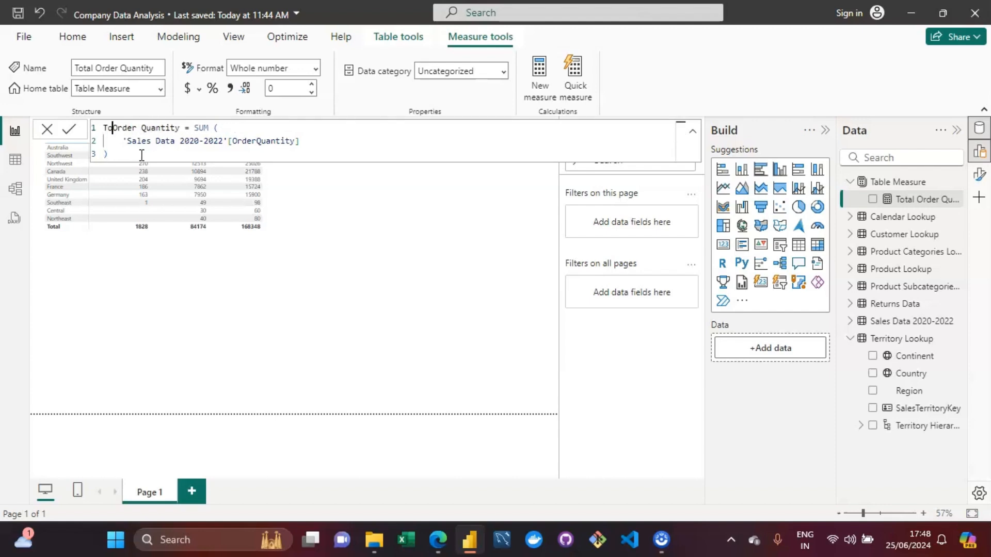
pyautogui.press('Right')
pyautogui.press('Right')
pyautogui.press('Right')
pyautogui.press('Right')
pyautogui.press('Right')
pyautogui.press('Right')
pyautogui.press('Right')
pyautogui.press('Right')
pyautogui.press('Right')
pyautogui.press('Right')
pyautogui.press('Right')
pyautogui.press('Right')
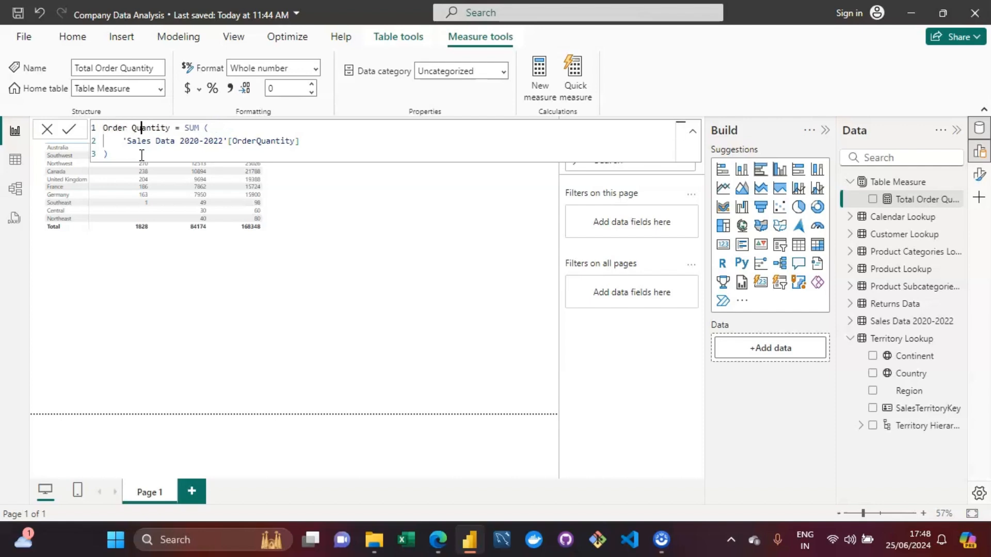
pyautogui.press('Down')
pyautogui.press('Down')
pyautogui.press('Return')
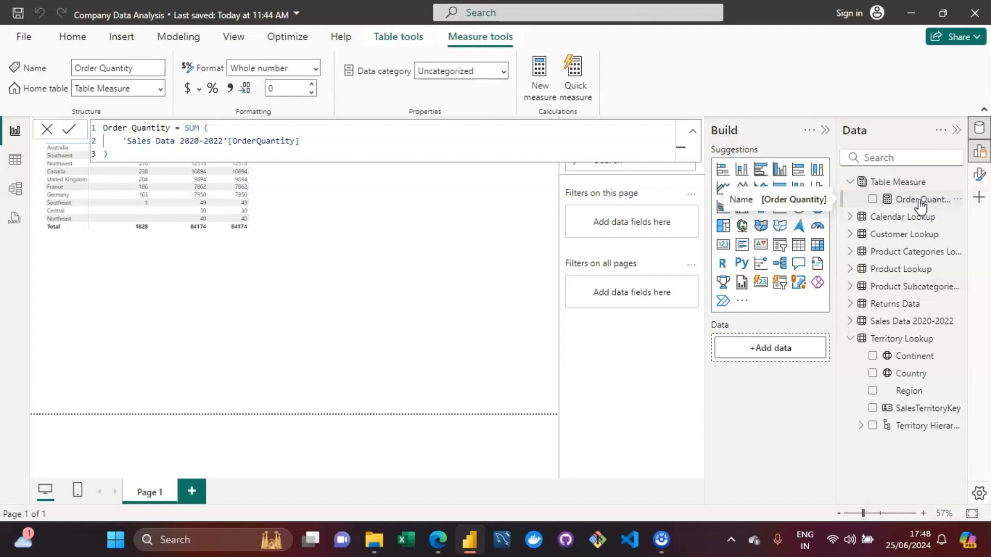
# Shrink the matrix visual so its frame fits more closely around its rows and columns.
pyautogui.click(379, 338)
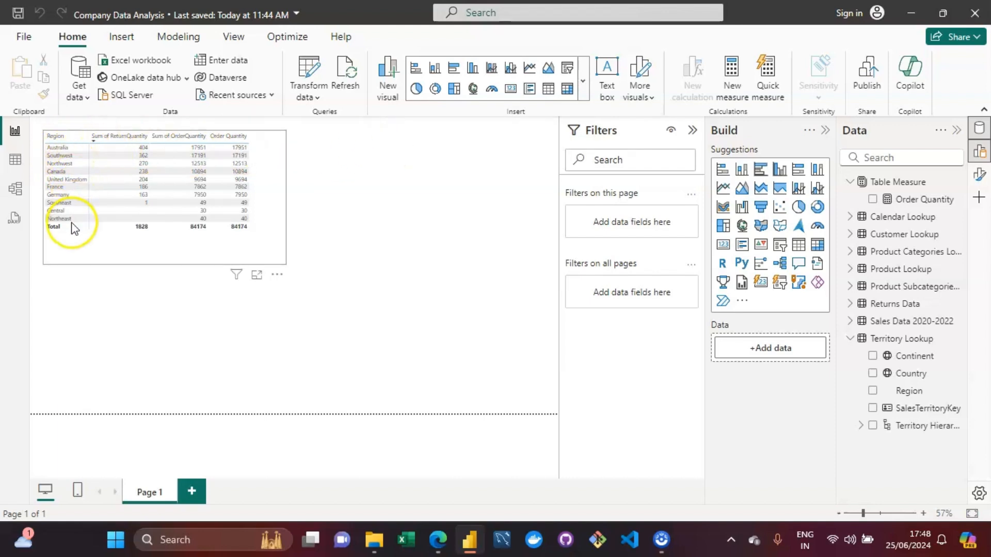
pyautogui.click(283, 255)
pyautogui.moveTo(287, 265); pyautogui.dragTo(255, 238)
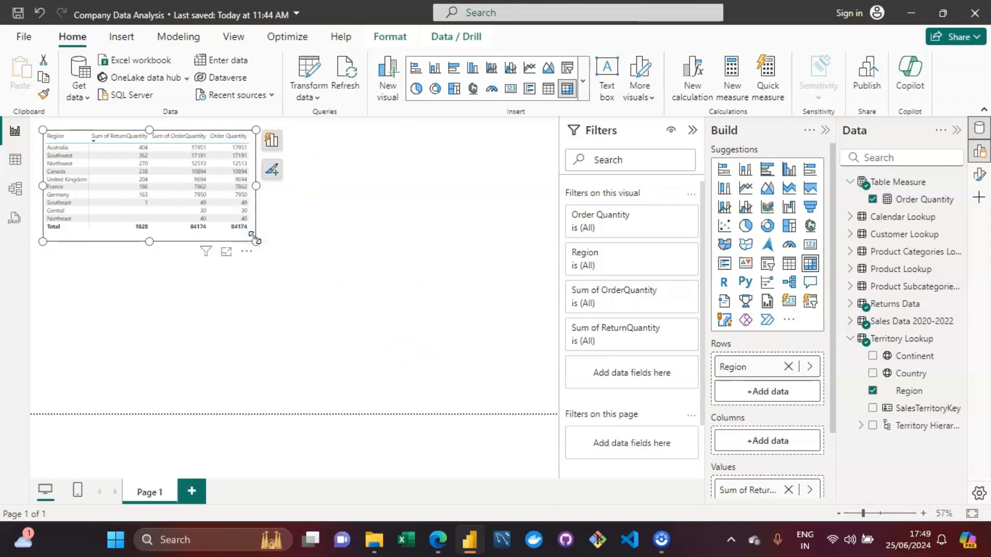
# Replace Region with Country from Territory Lookup as the matrix's row field.
pyautogui.click(270, 145)
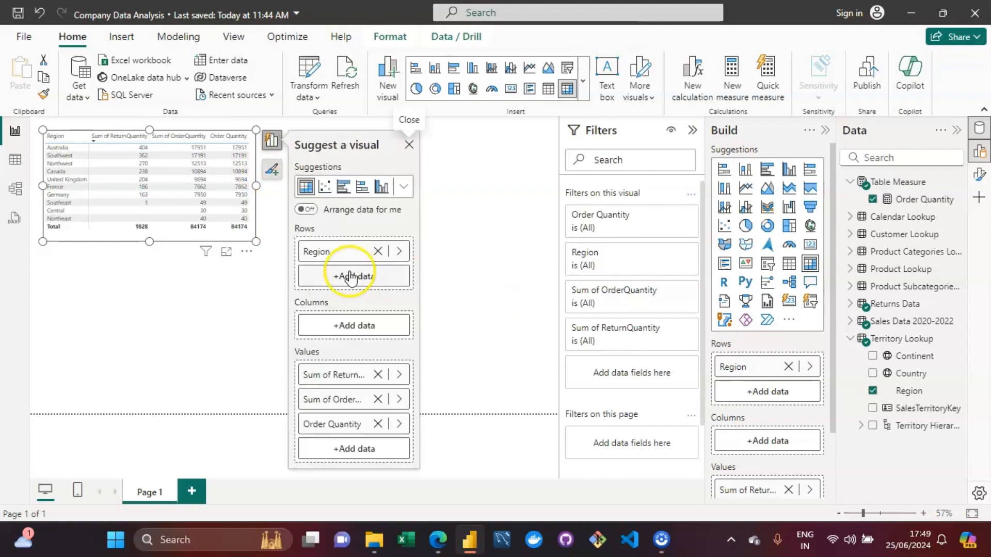
pyautogui.click(378, 251)
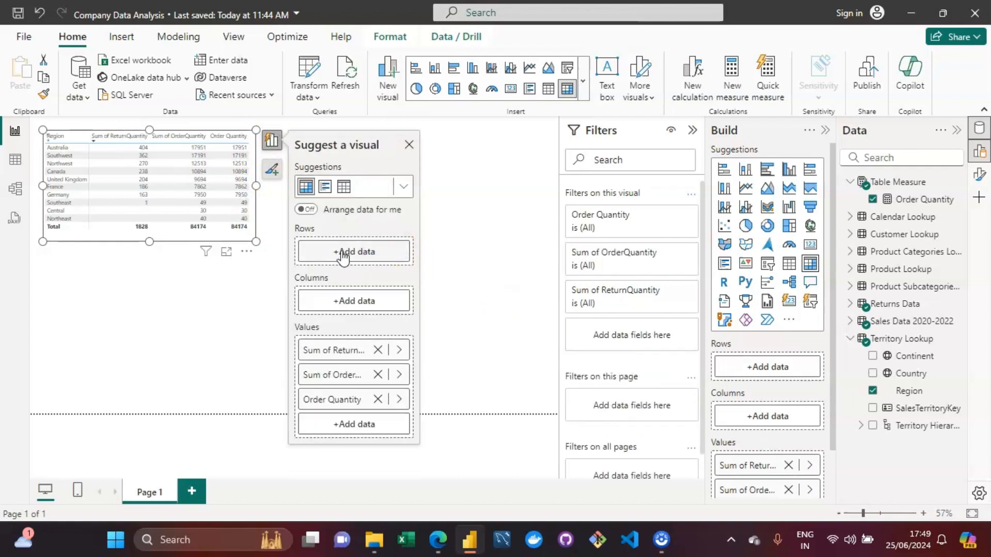
pyautogui.click(342, 251)
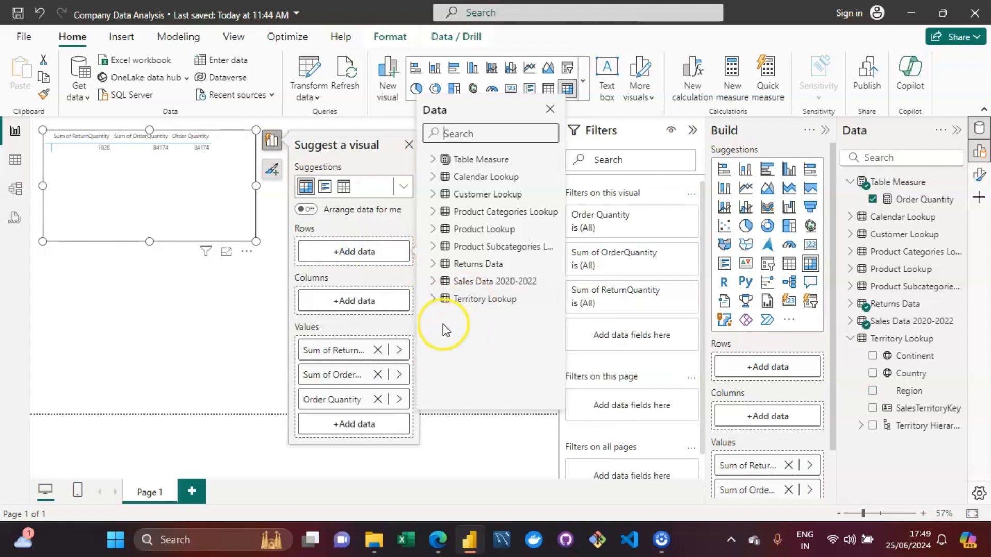
pyautogui.click(431, 298)
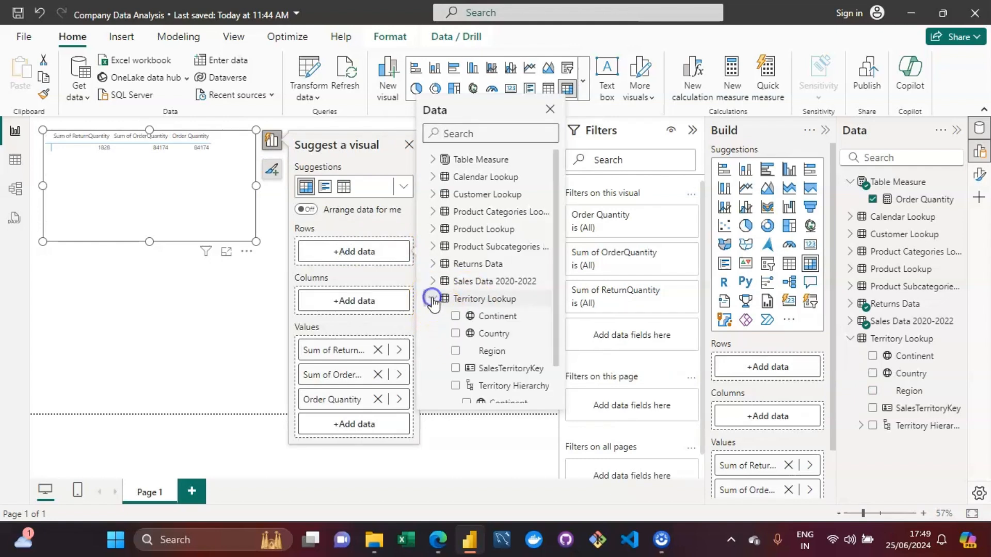
pyautogui.click(455, 333)
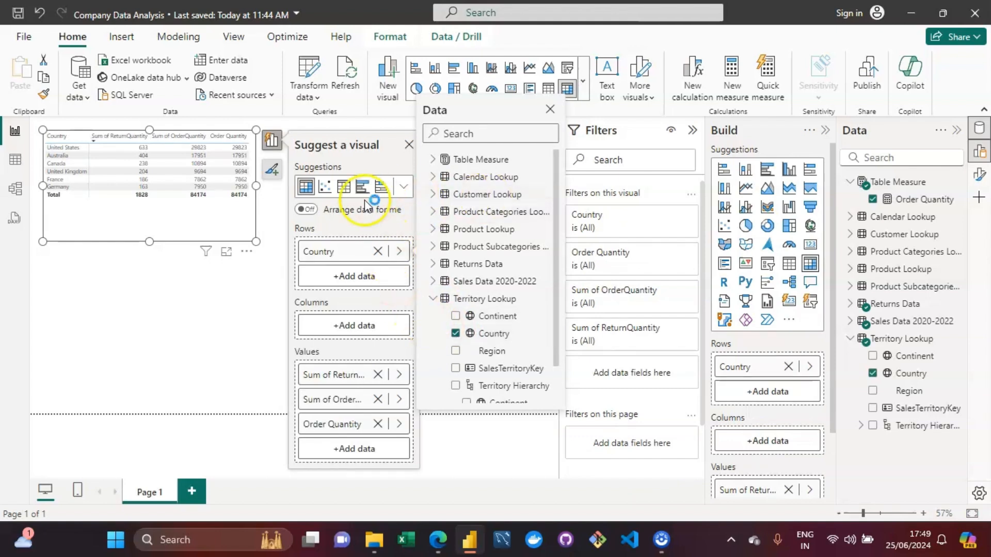
pyautogui.click(272, 140)
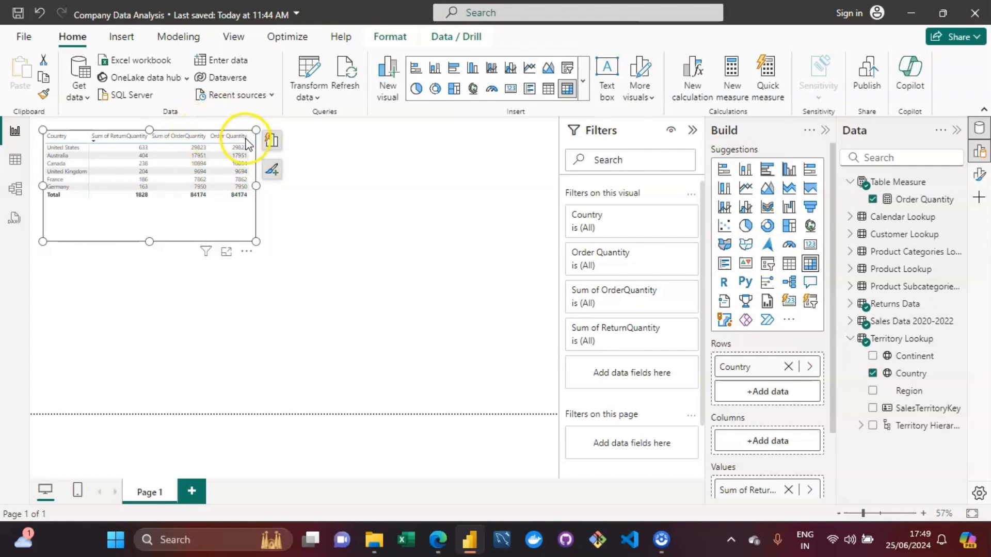
# Sort the matrix by Order Quantity in descending order and remove Sum of OrderQuantity from its values.
pyautogui.click(230, 136)
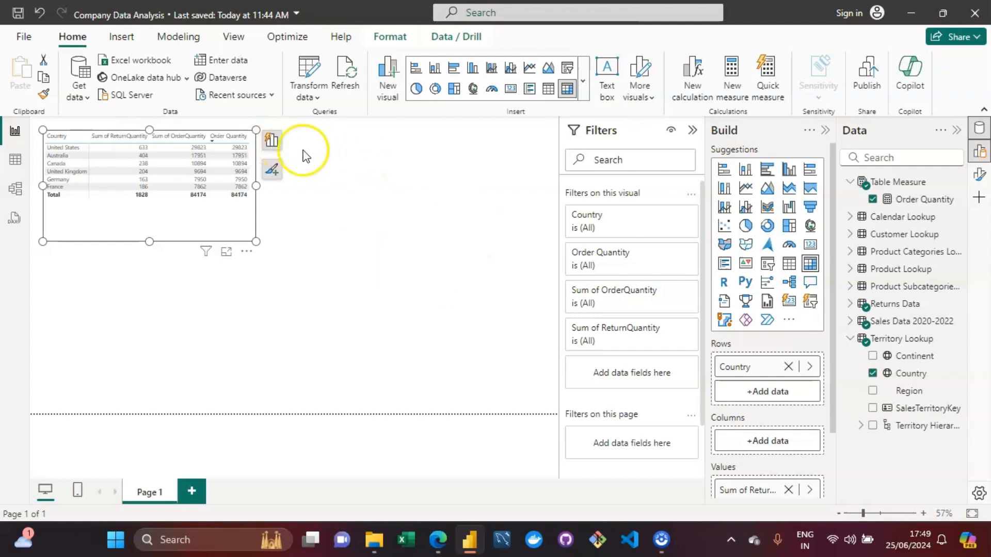
pyautogui.click(274, 142)
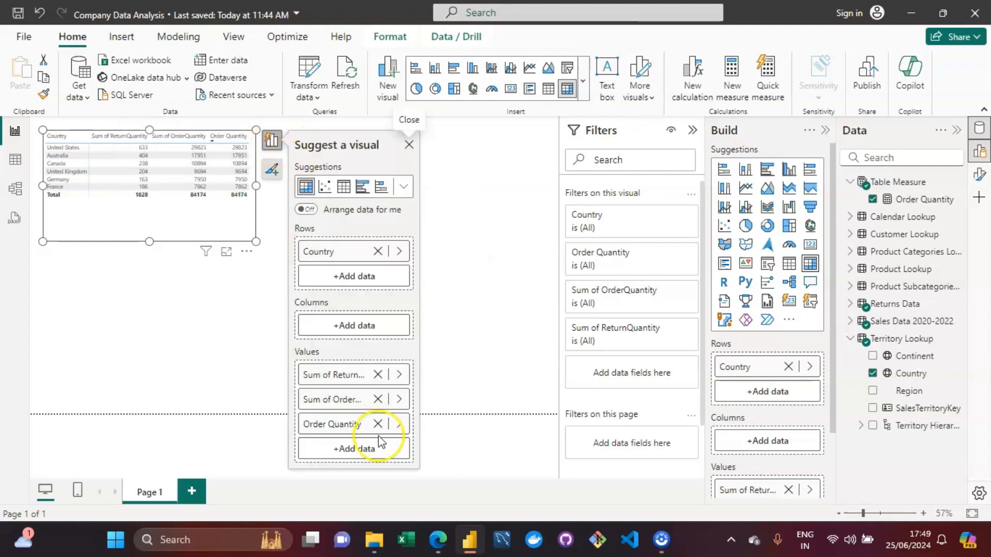
pyautogui.click(378, 400)
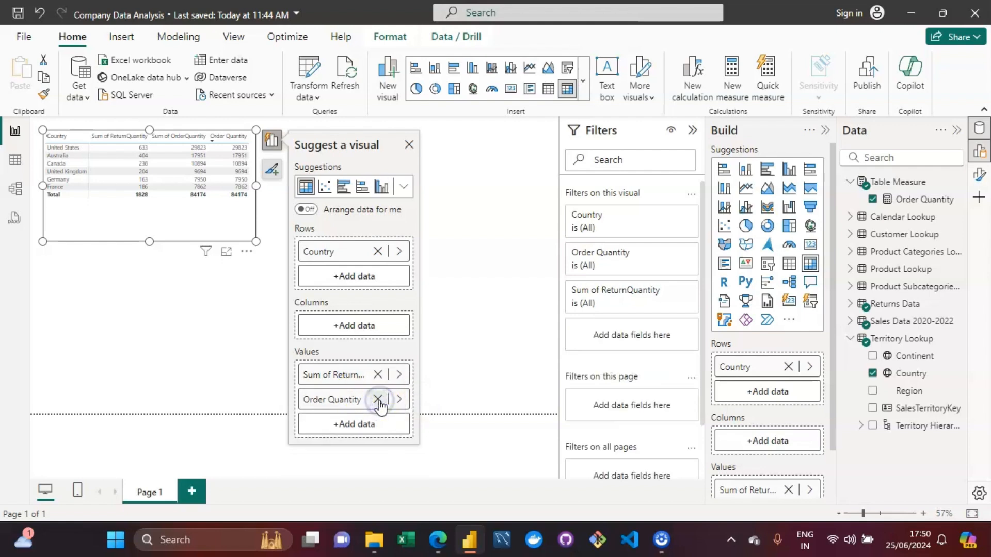
# Remove Sum of ReturnQuantity from the matrix's values and start a new measure in Table Measure.
pyautogui.click(378, 376)
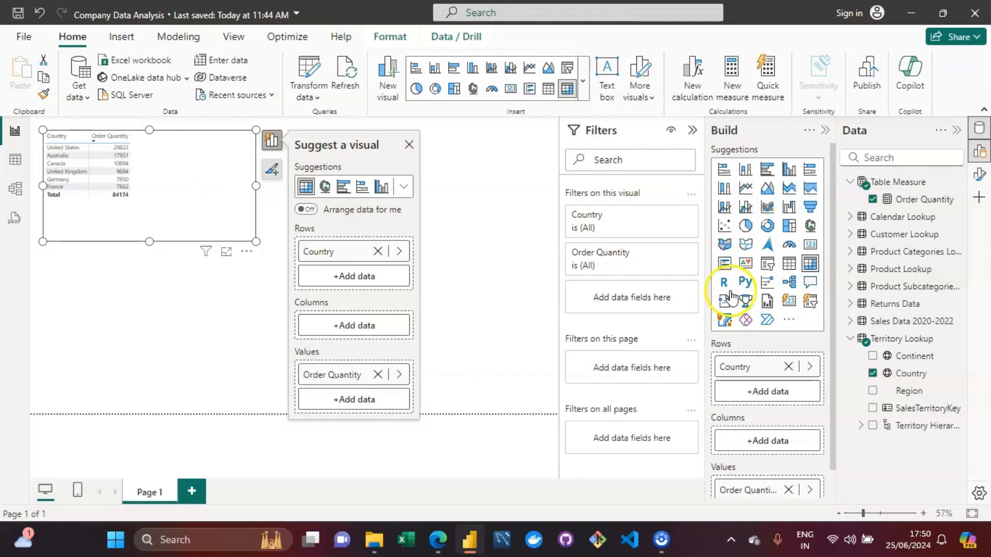
pyautogui.click(904, 186)
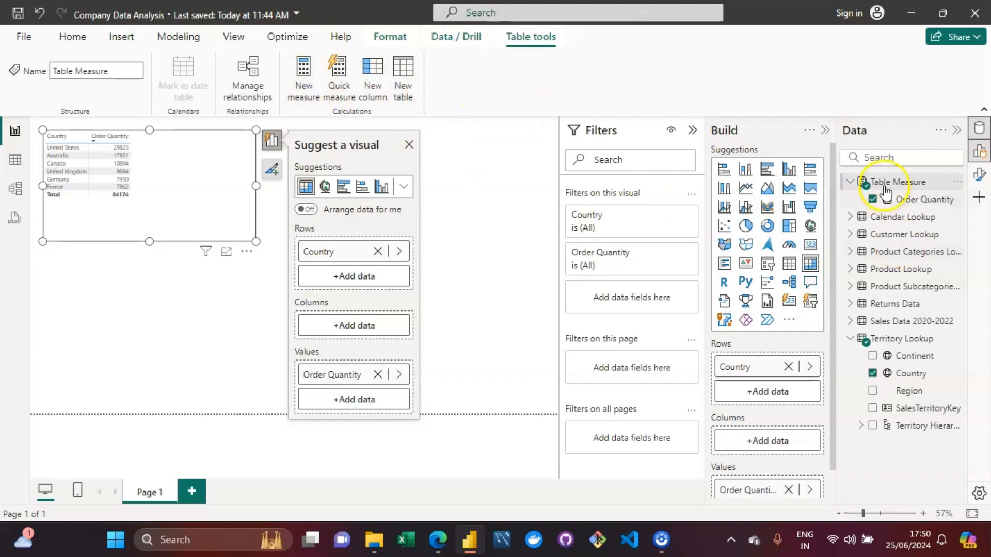
pyautogui.click(316, 70)
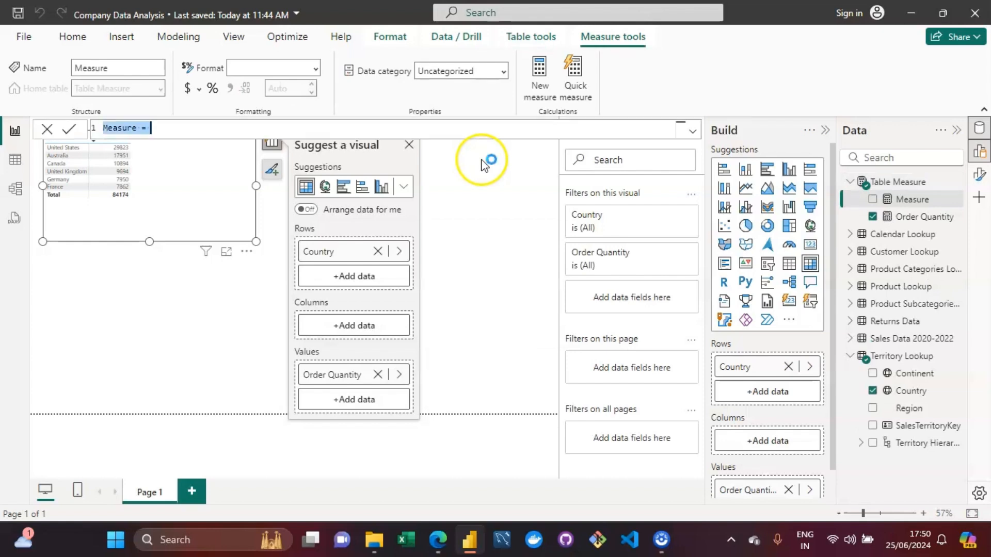
# Name the new measure Total Returns in its formula and begin its expression with the SUM function.
pyautogui.press('Right')
pyautogui.press('Right')
pyautogui.press('Right')
pyautogui.press('Right')
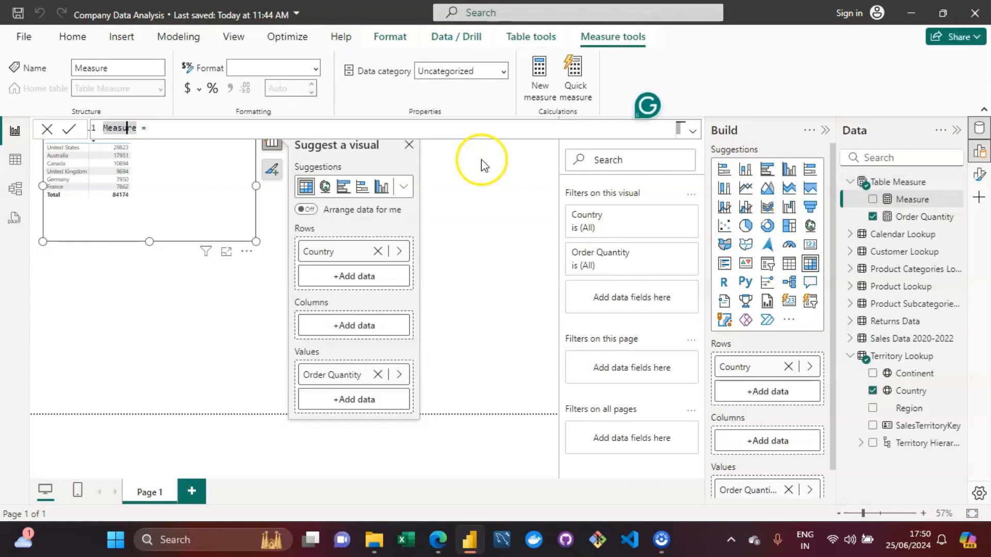
pyautogui.press('BackSpace')
pyautogui.press('BackSpace')
pyautogui.press('BackSpace')
pyautogui.press('BackSpace')
pyautogui.press('BackSpace')
pyautogui.press('BackSpace')
pyautogui.press('BackSpace')
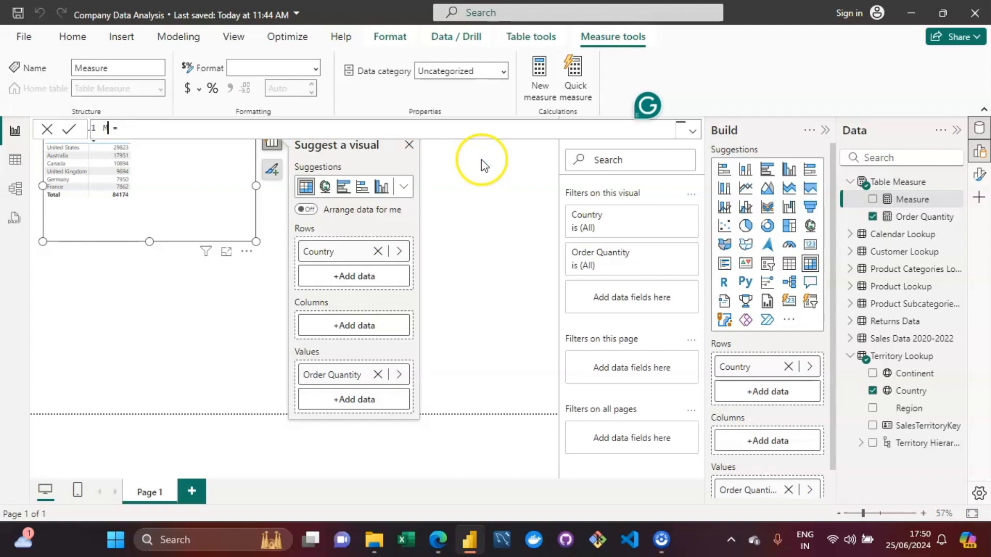
pyautogui.write('TOTAK')
pyautogui.press('BackSpace')
pyautogui.write('L RETURNS')
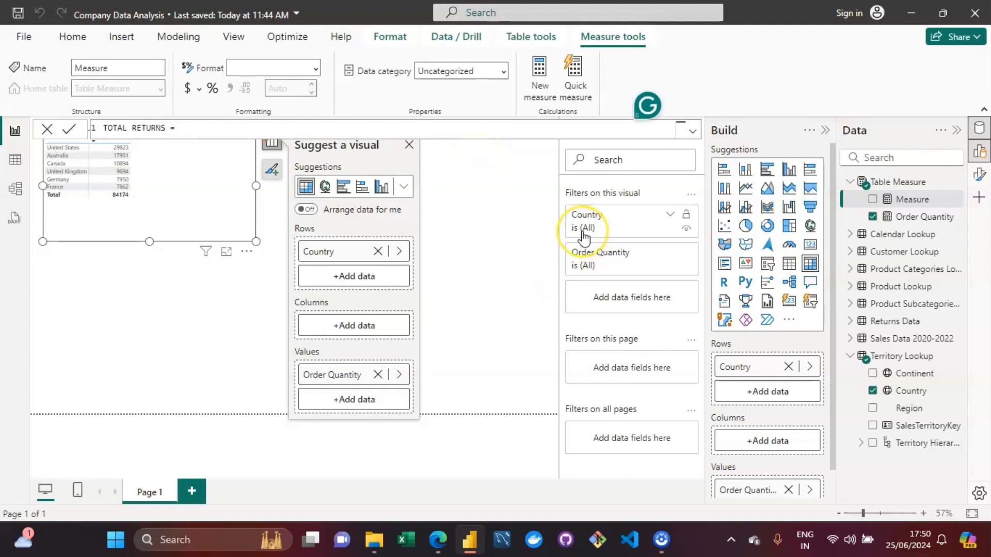
pyautogui.press('BackSpace')
pyautogui.press('BackSpace')
pyautogui.press('BackSpace')
pyautogui.press('BackSpace')
pyautogui.press('BackSpace')
pyautogui.press('BackSpace')
pyautogui.press('BackSpace')
pyautogui.press('BackSpace')
pyautogui.press('BackSpace')
pyautogui.press('BackSpace')
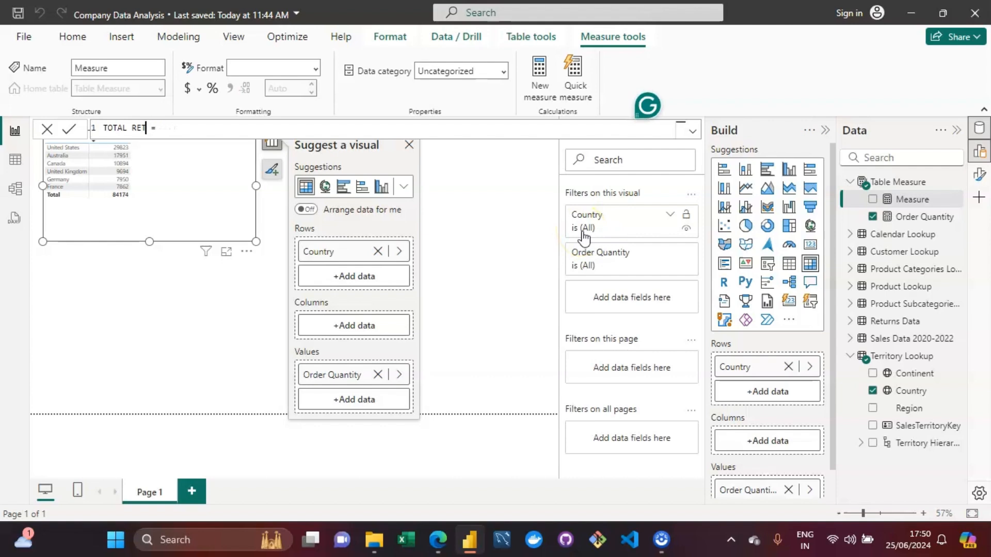
pyautogui.press('BackSpace')
pyautogui.write('otal Returns = SU')
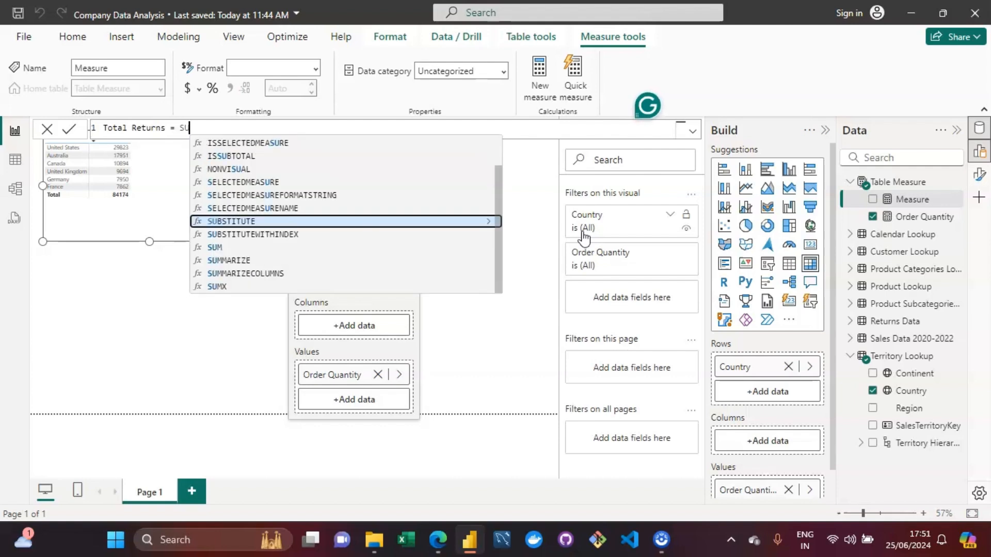
# Complete the Total Returns formula as SUM('Returns Data'[ReturnQuantity]) and commit it.
pyautogui.write('M(')
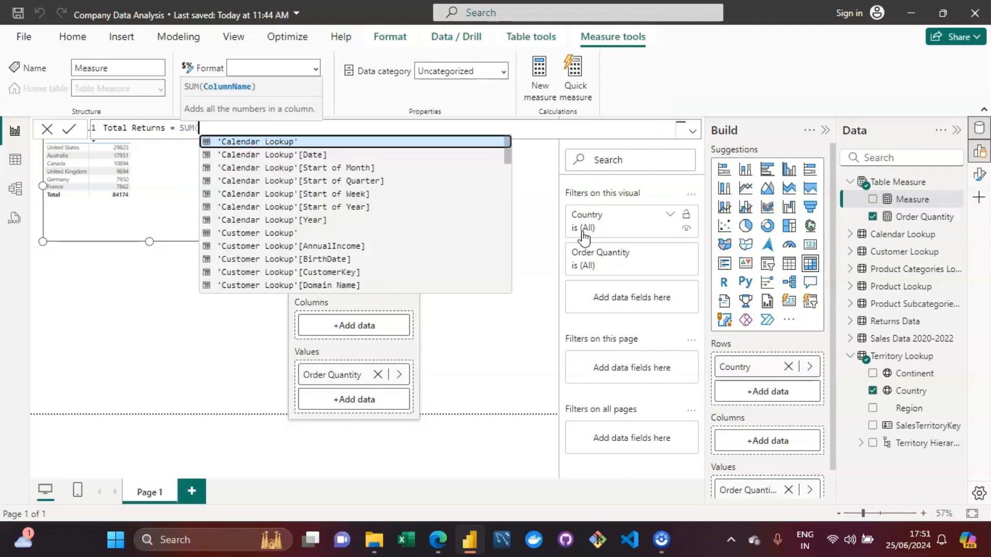
pyautogui.write('retu')
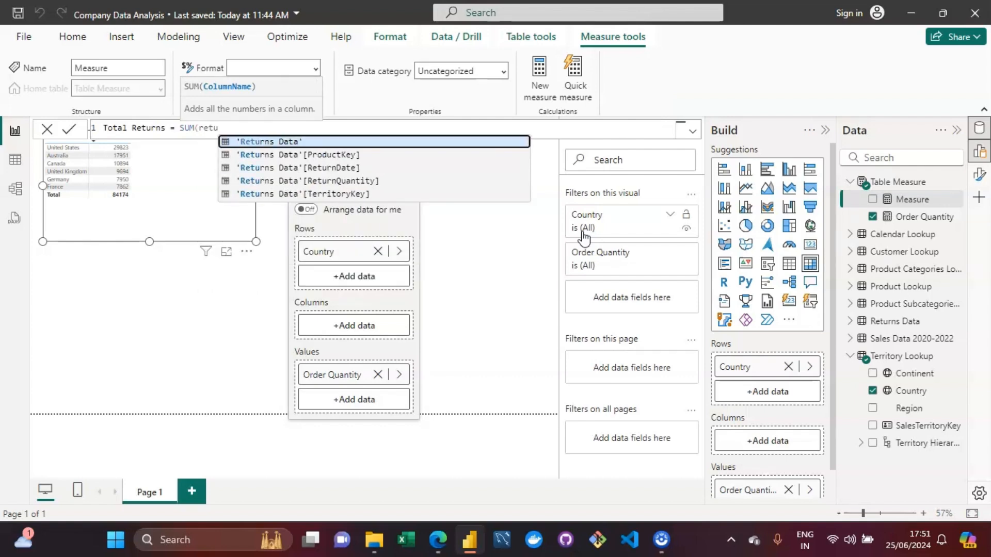
pyautogui.press('BackSpace')
pyautogui.press('BackSpace')
pyautogui.press('BackSpace')
pyautogui.press('BackSpace')
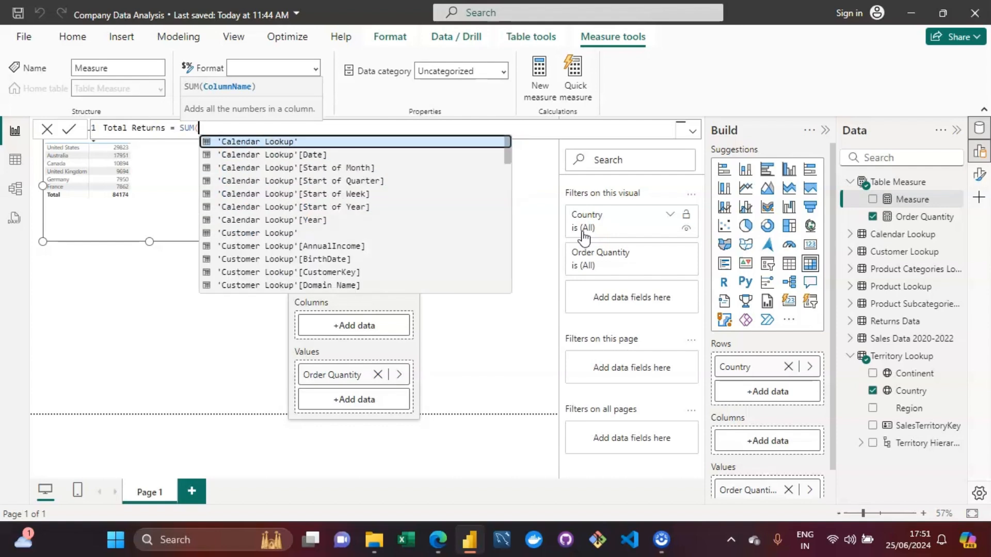
pyautogui.write('retur')
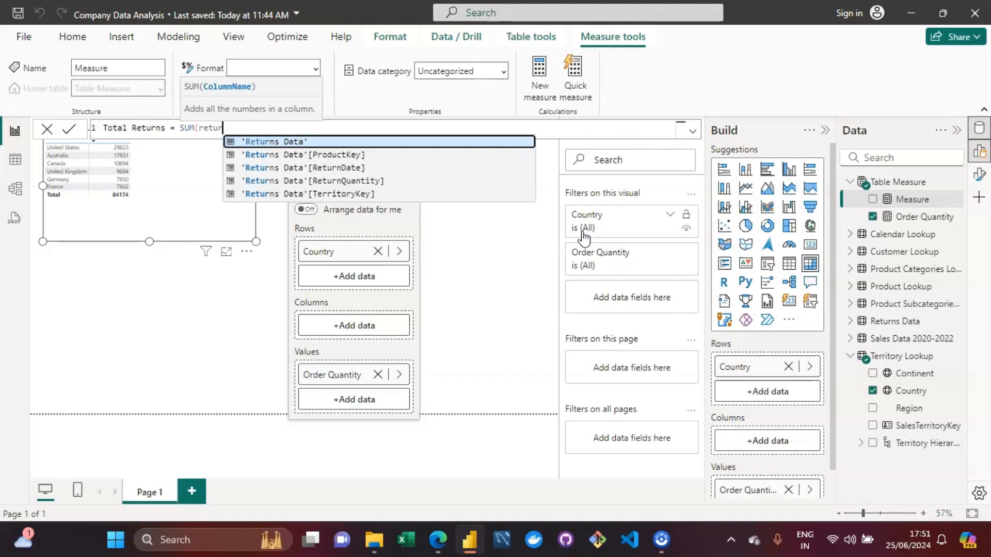
pyautogui.press('Down')
pyautogui.press('Down')
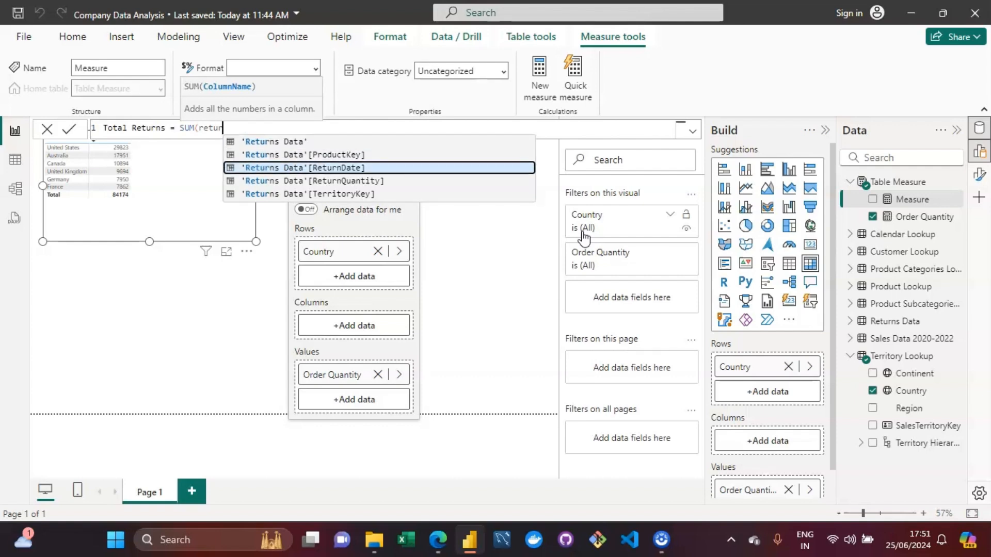
pyautogui.press('Down')
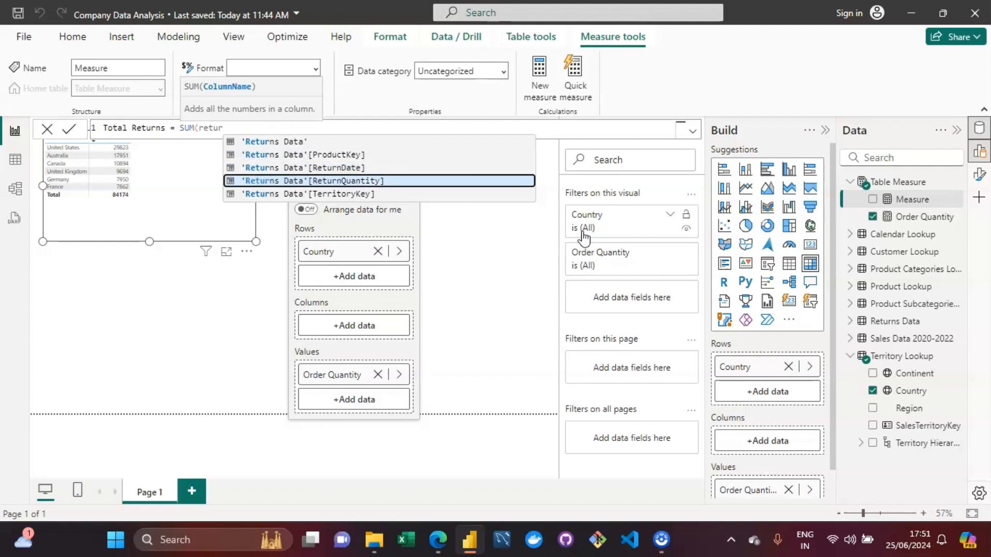
pyautogui.press('Tab')
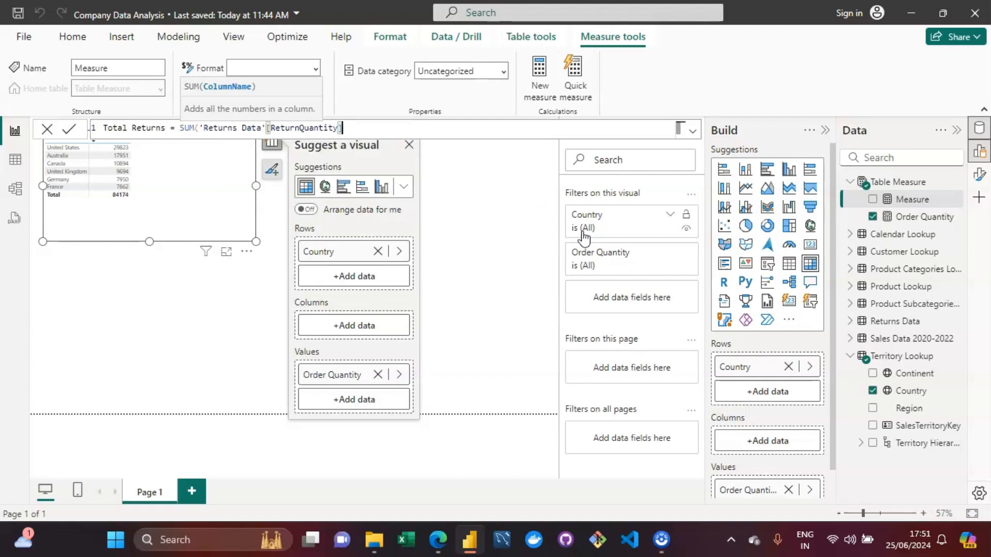
pyautogui.write(')')
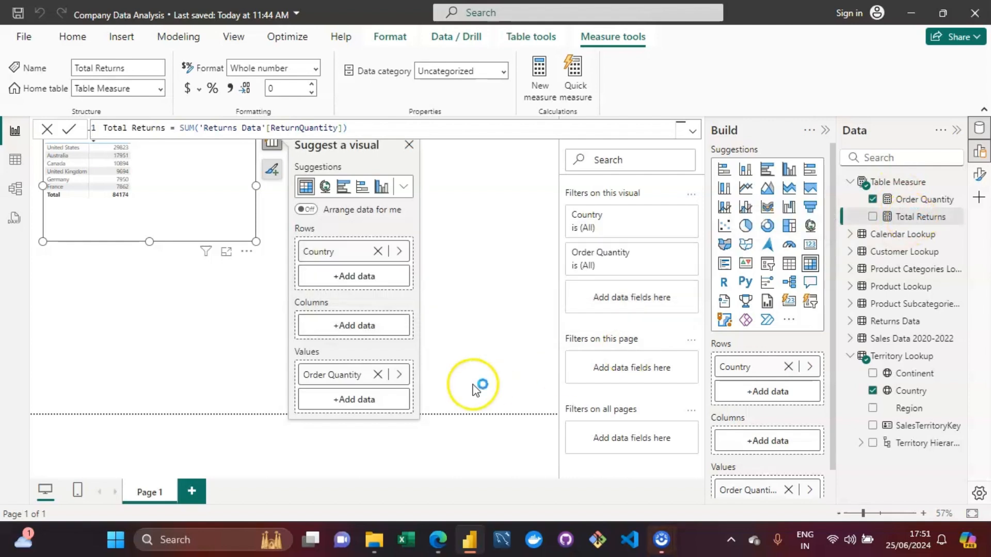
# Add the Total Returns measure from Table Measure to the matrix's values and deselect the visual.
pyautogui.click(354, 401)
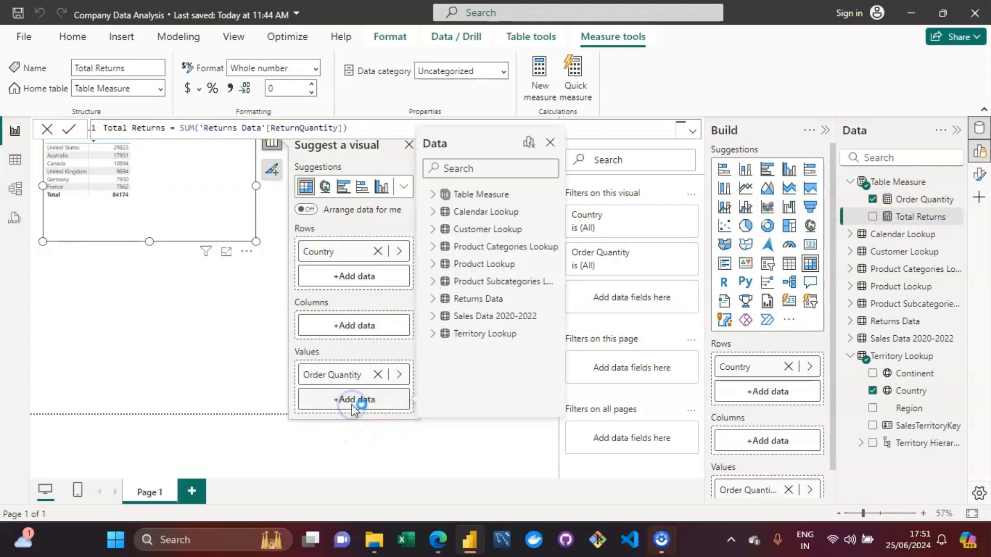
pyautogui.click(433, 195)
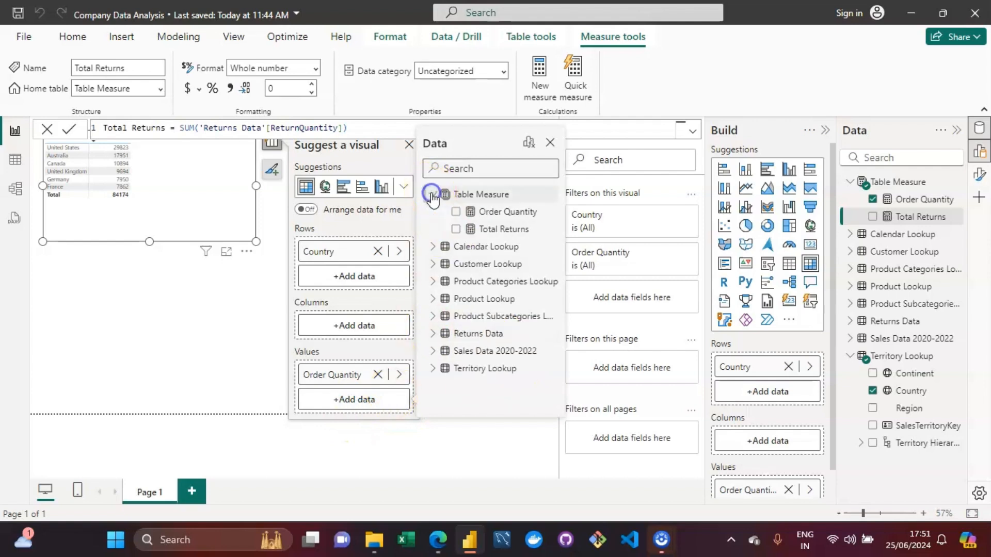
pyautogui.click(456, 229)
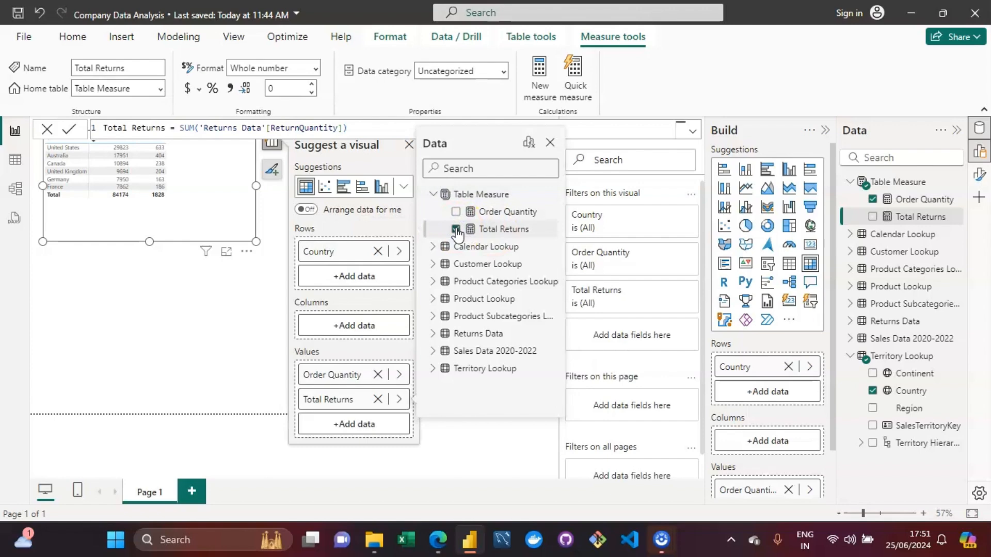
pyautogui.click(206, 295)
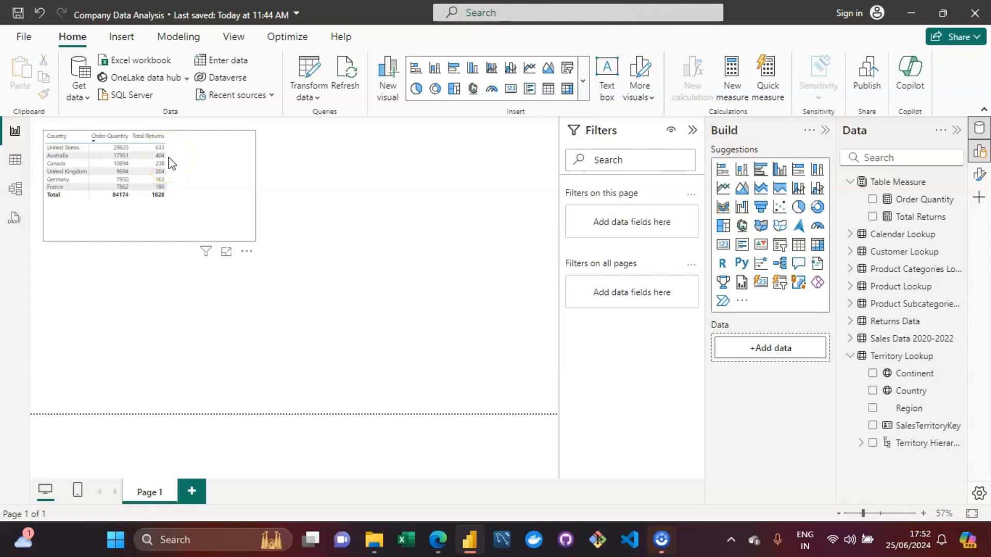
# Create another measure in Table Measure named Average Retail Price and begin its expression with the AVERAGE function.
pyautogui.click(220, 172)
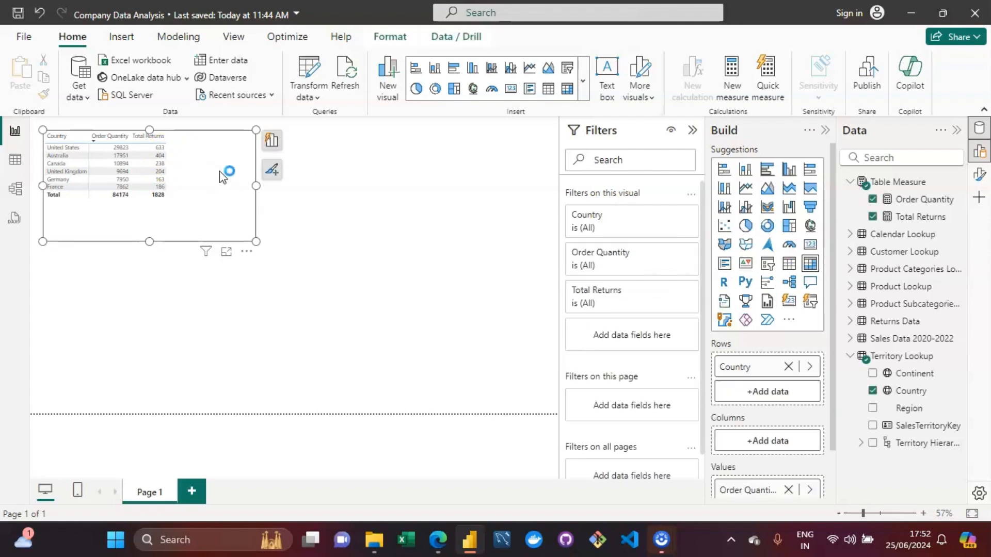
pyautogui.click(900, 185)
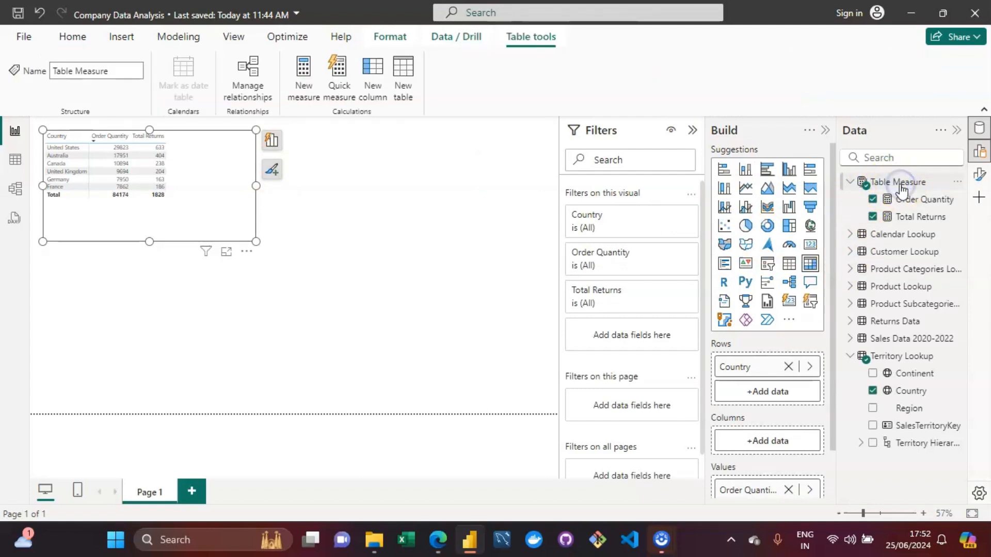
pyautogui.click(299, 93)
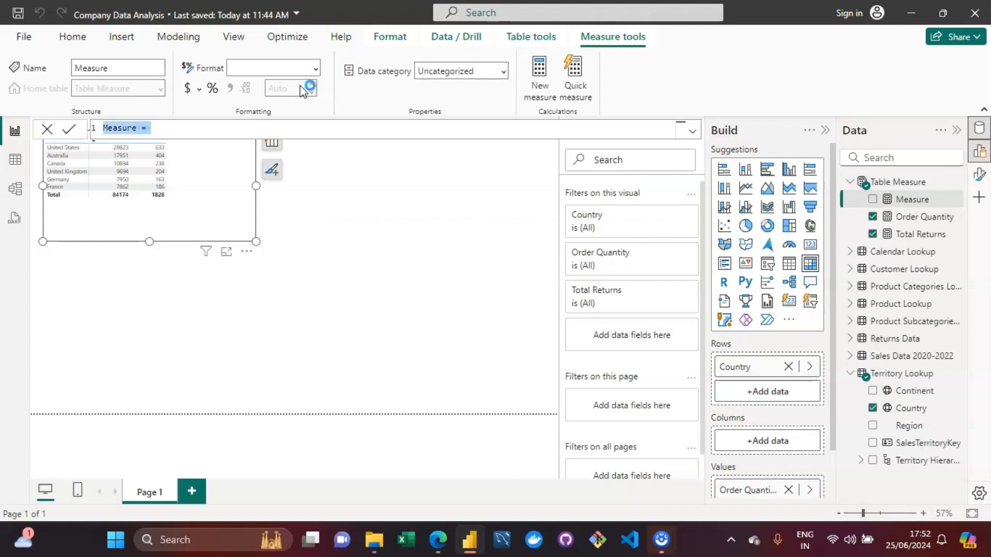
pyautogui.write('AVE')
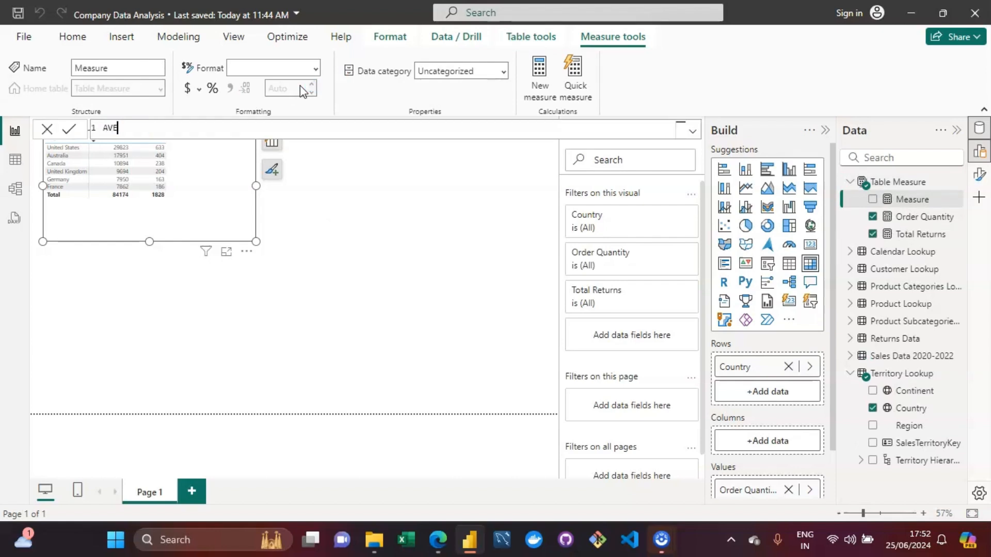
pyautogui.press('BackSpace')
pyautogui.press('BackSpace')
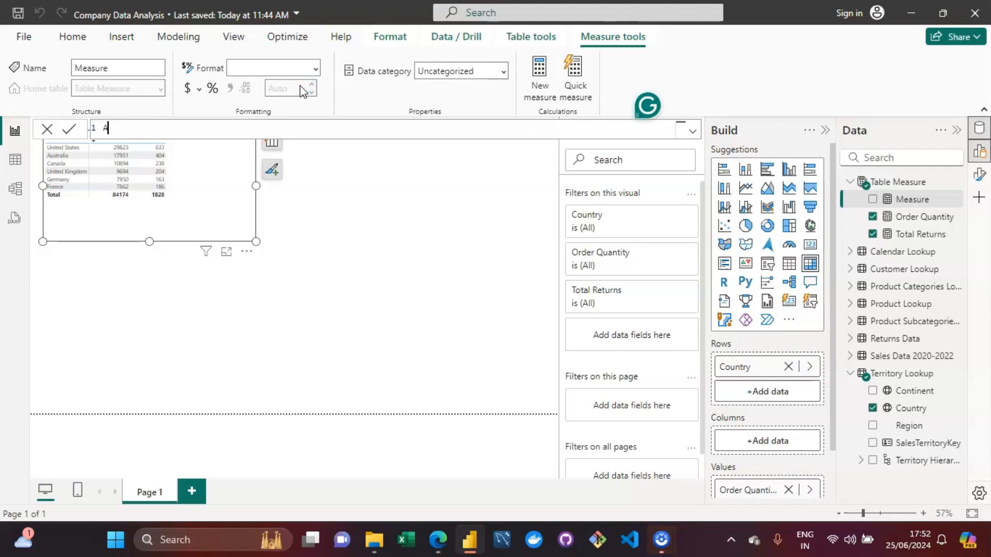
pyautogui.write('vera')
pyautogui.write('ge Retail')
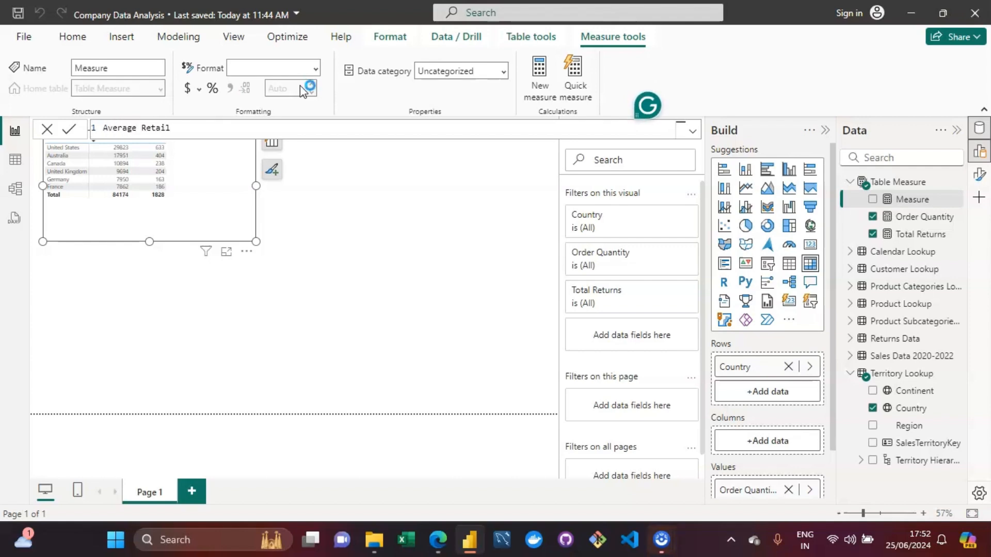
pyautogui.write(' Price =AVERAGE')
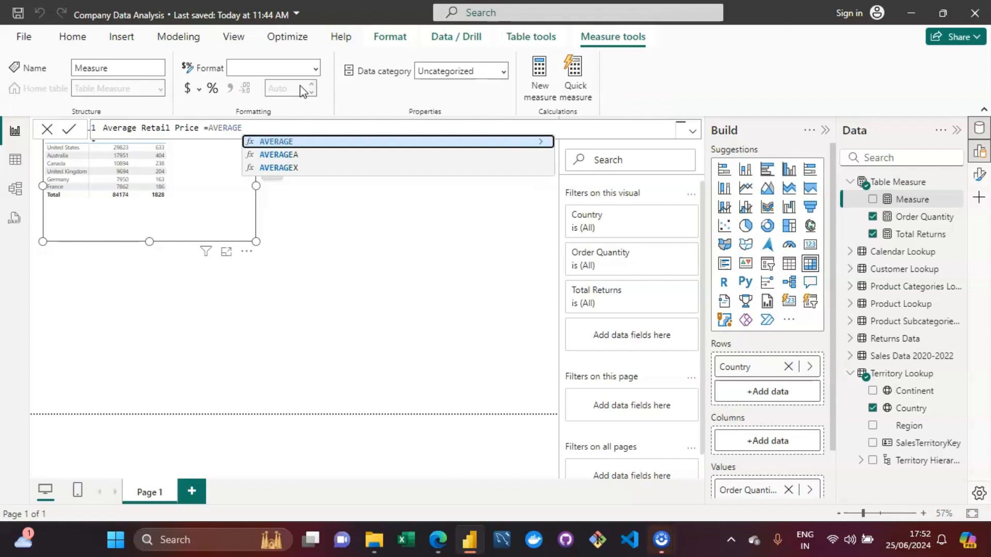
# Complete the Average Retail Price formula with 'Product Lookup'[ProductPrice] as the AVERAGE argument and commit it.
pyautogui.write('(')
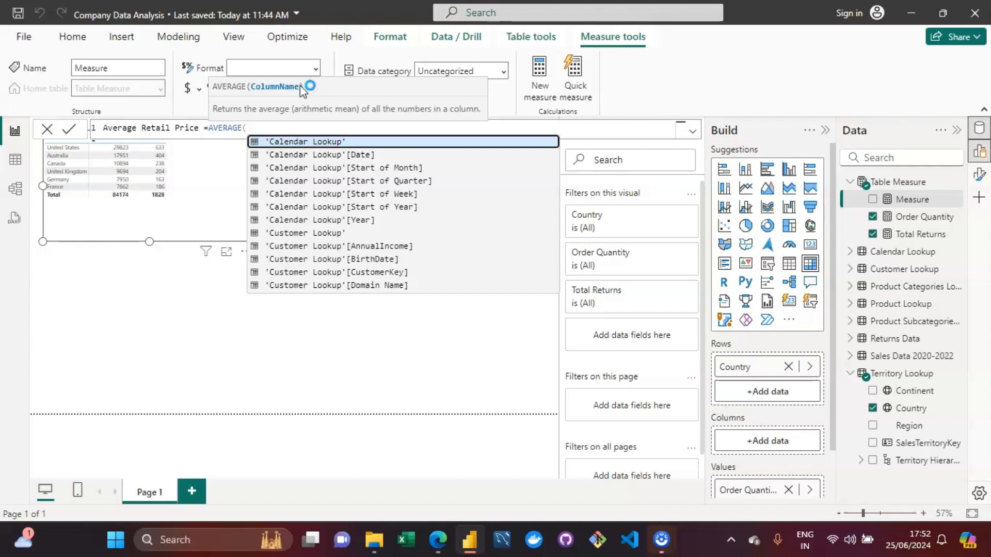
pyautogui.write('price')
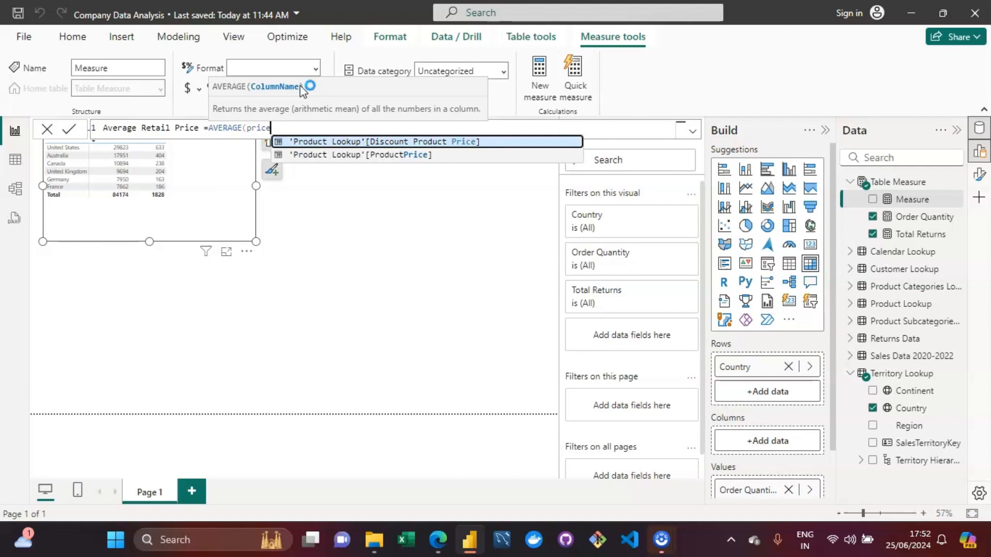
pyautogui.press('Down')
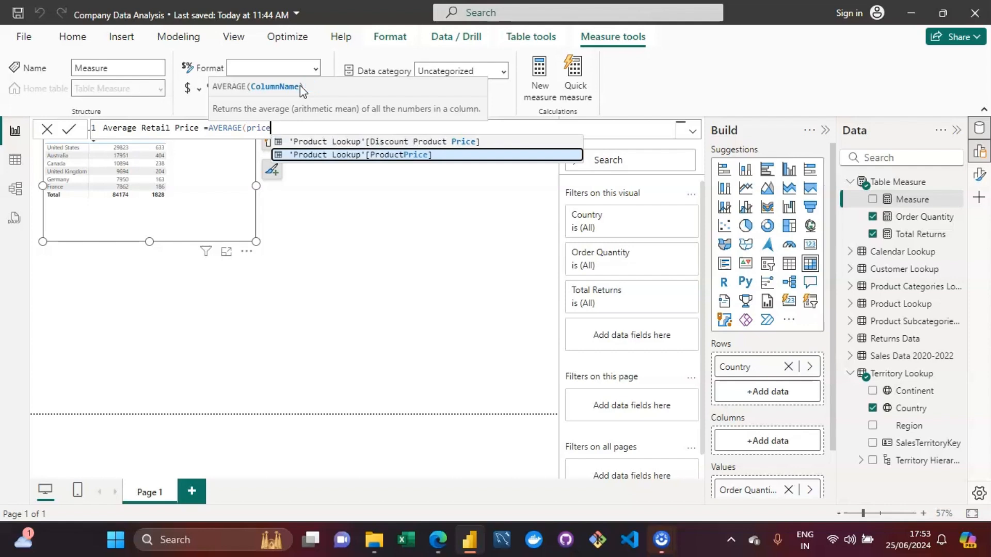
pyautogui.press('Tab')
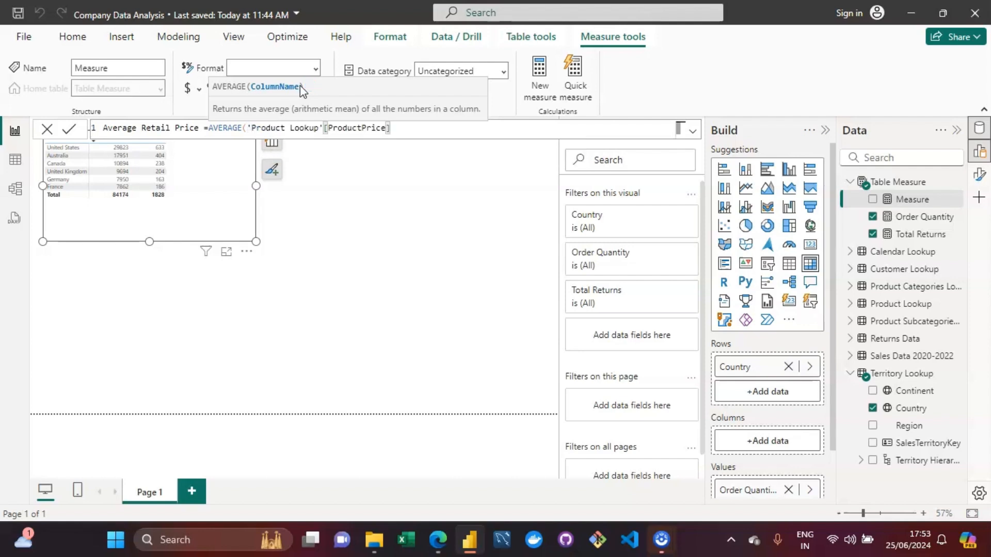
pyautogui.write(')')
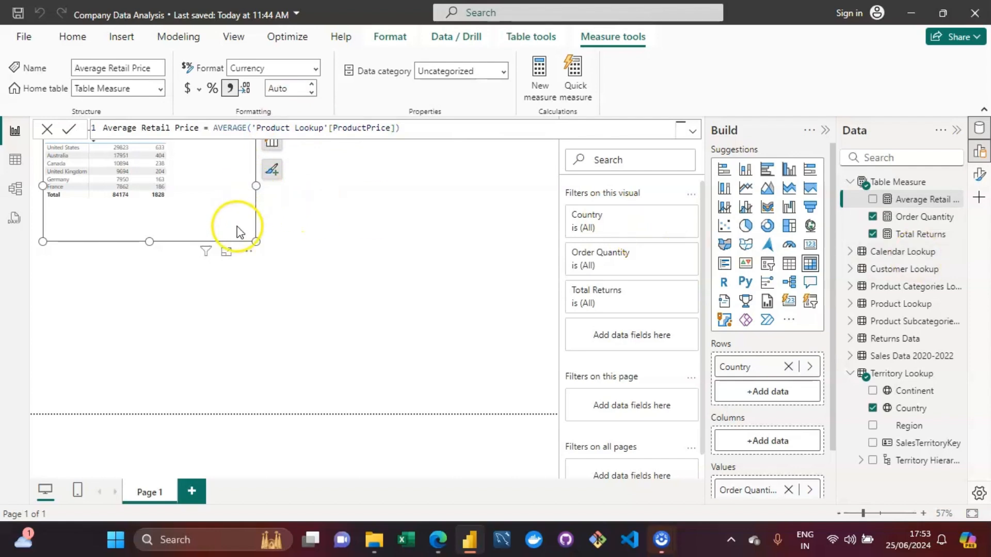
# Add the Average Retail Price measure from Table Measure to the matrix's values.
pyautogui.click(271, 146)
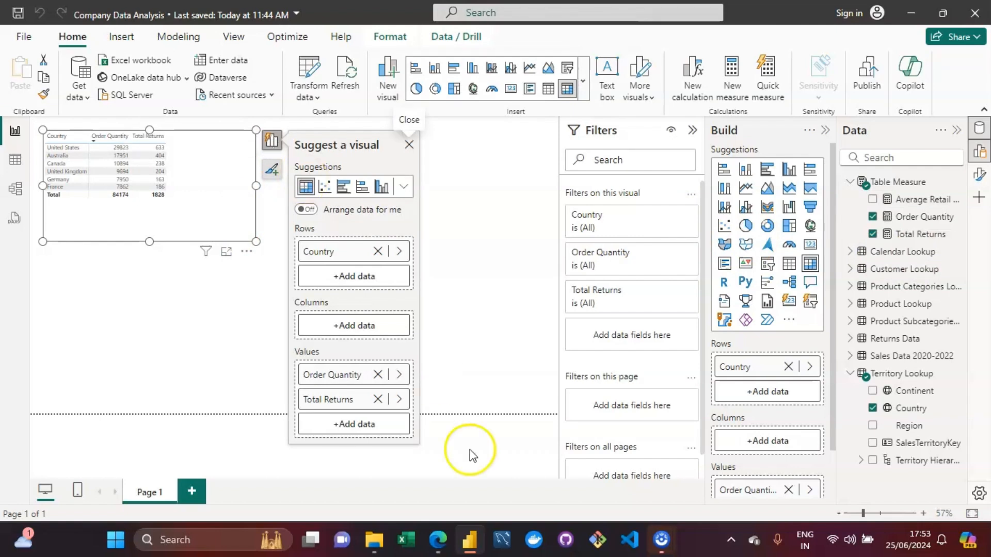
pyautogui.click(371, 424)
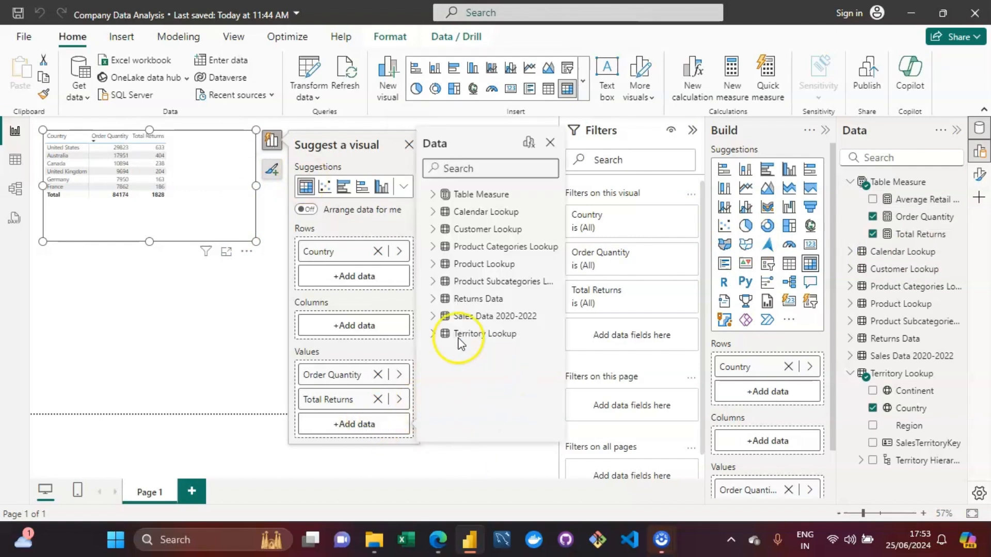
pyautogui.click(433, 195)
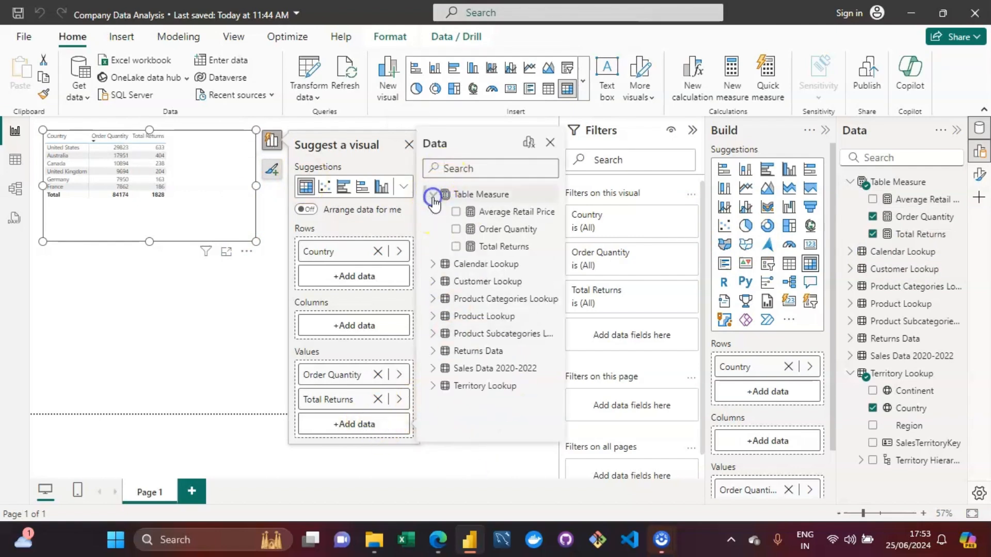
pyautogui.click(456, 212)
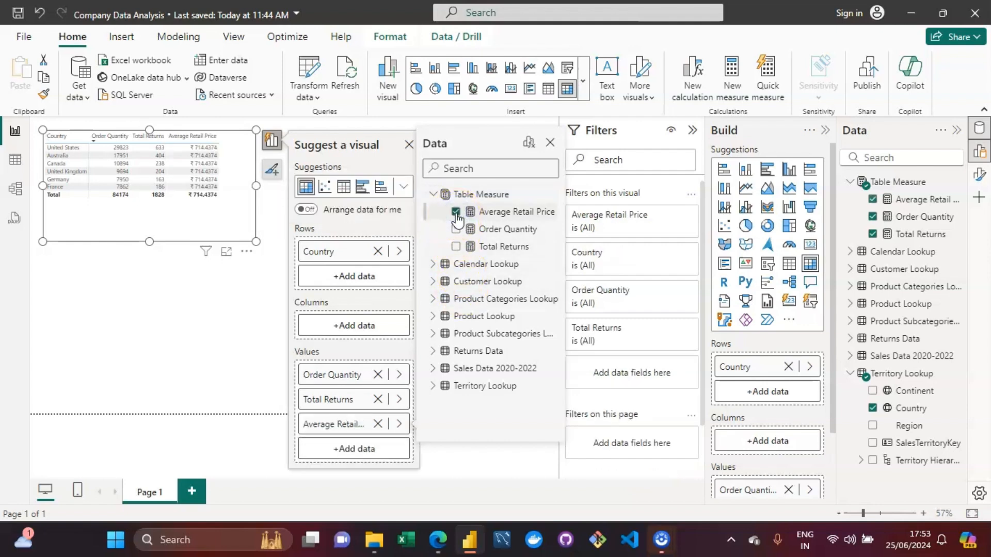
pyautogui.click(236, 223)
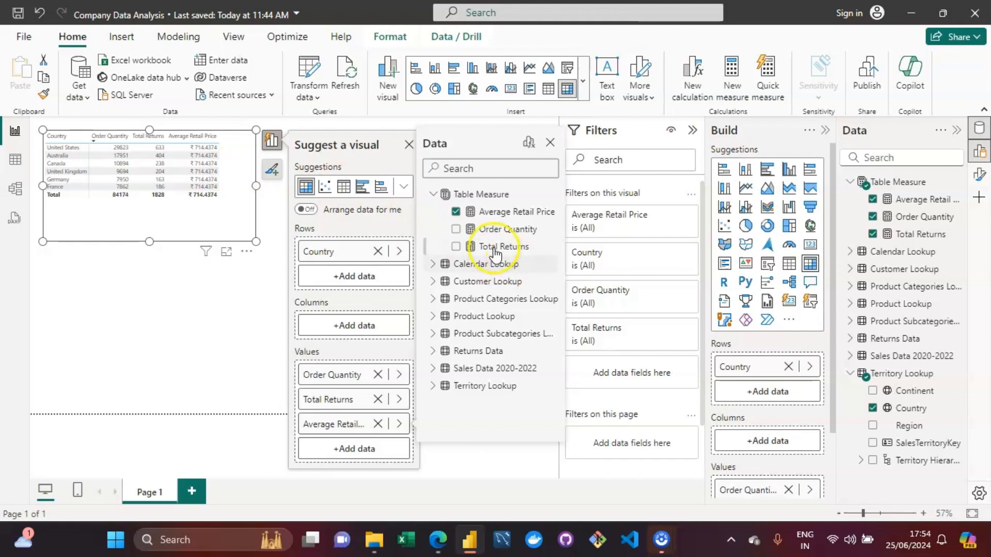
# Remove Average Retail Price from the matrix's values and add it back from Table Measure.
pyautogui.click(457, 214)
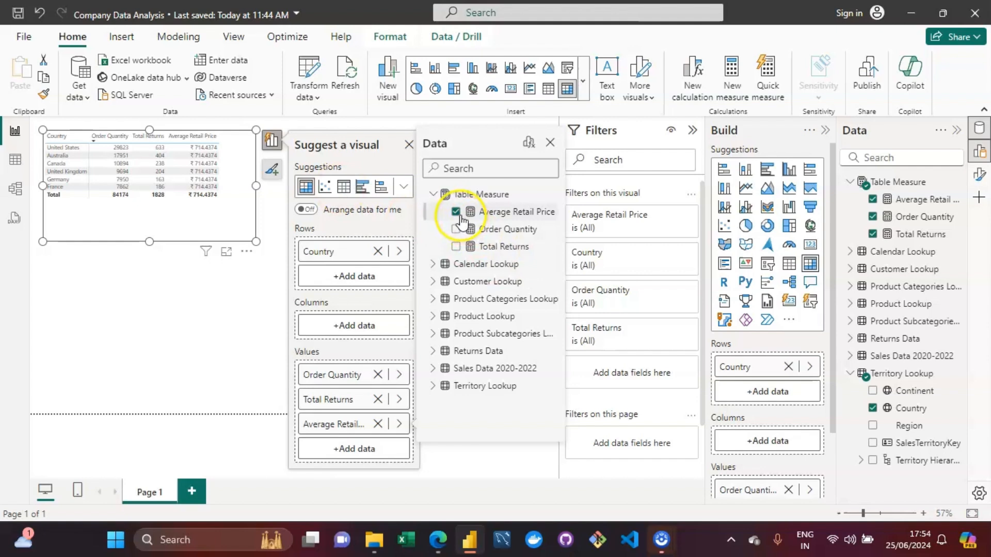
pyautogui.click(435, 319)
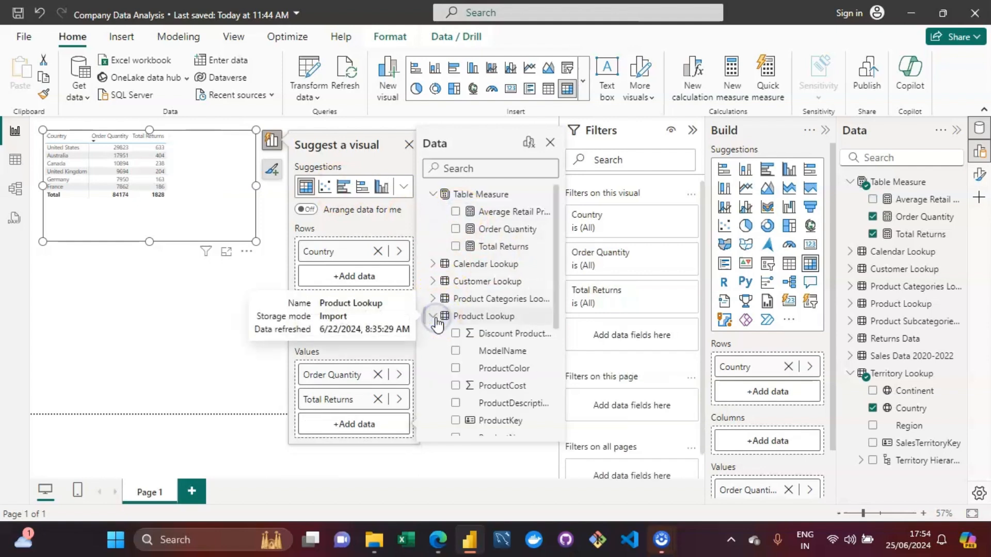
pyautogui.click(435, 318)
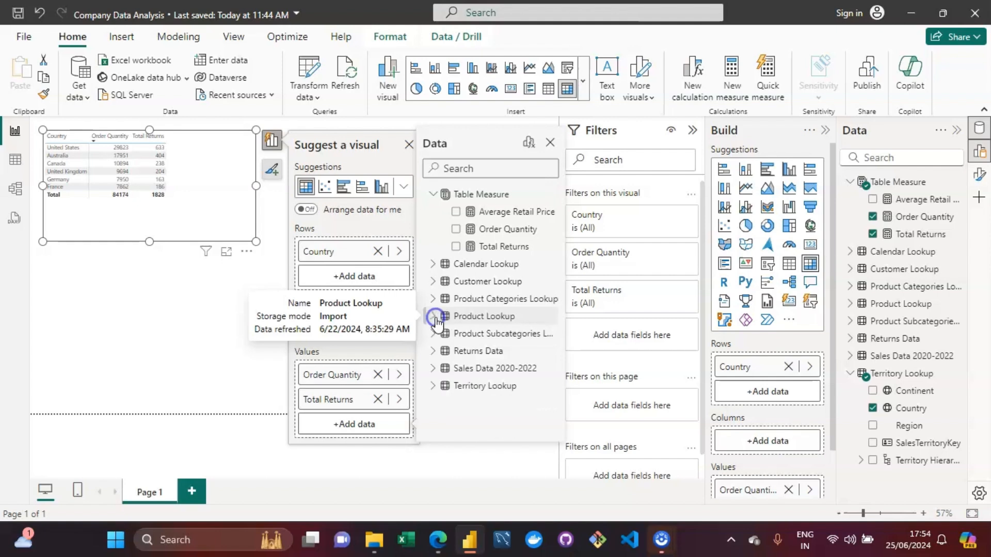
pyautogui.click(455, 214)
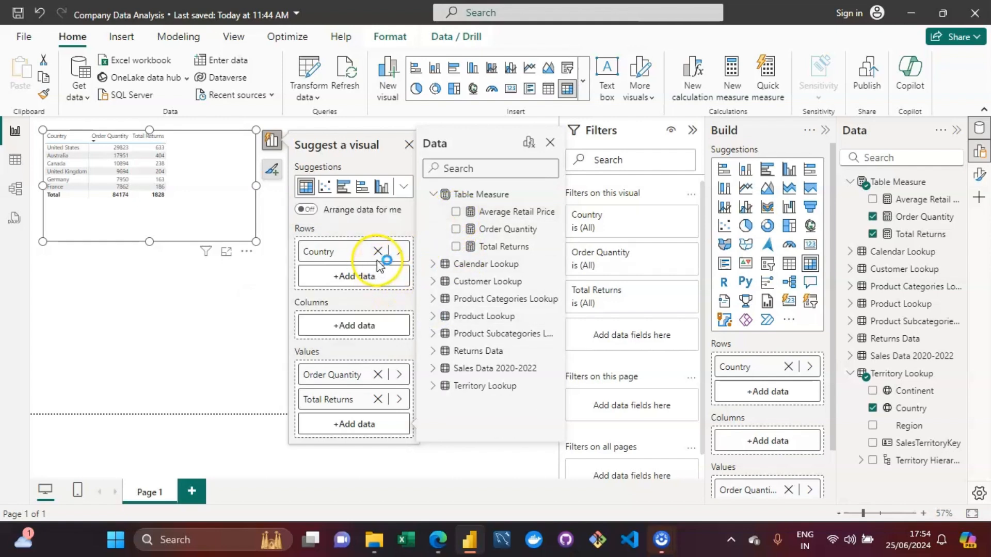
pyautogui.click(361, 425)
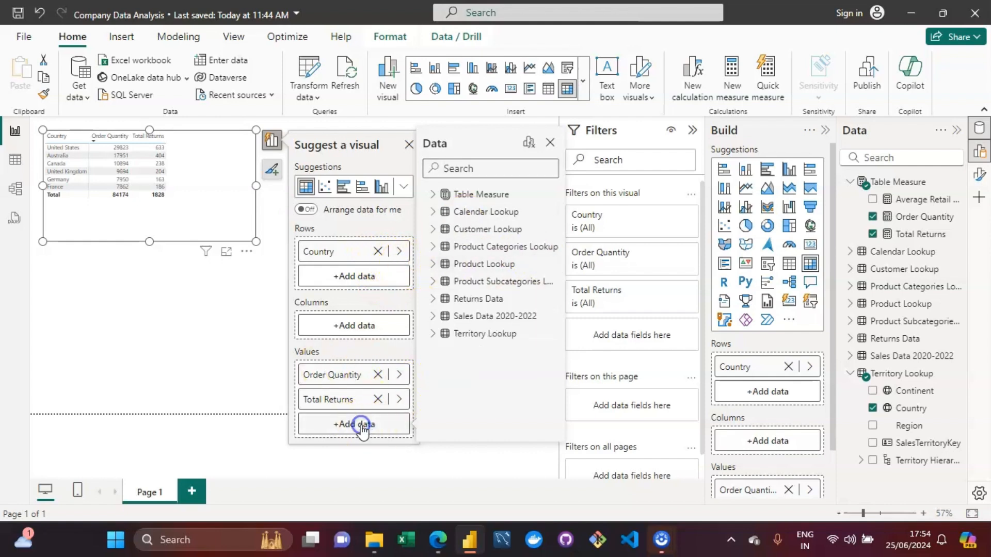
pyautogui.click(433, 194)
pyautogui.click(433, 194)
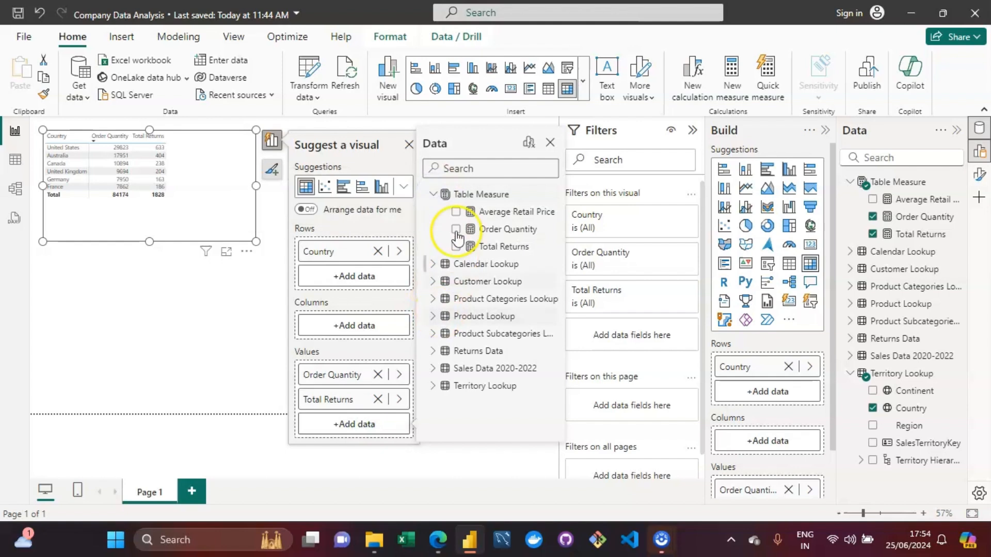
pyautogui.click(455, 212)
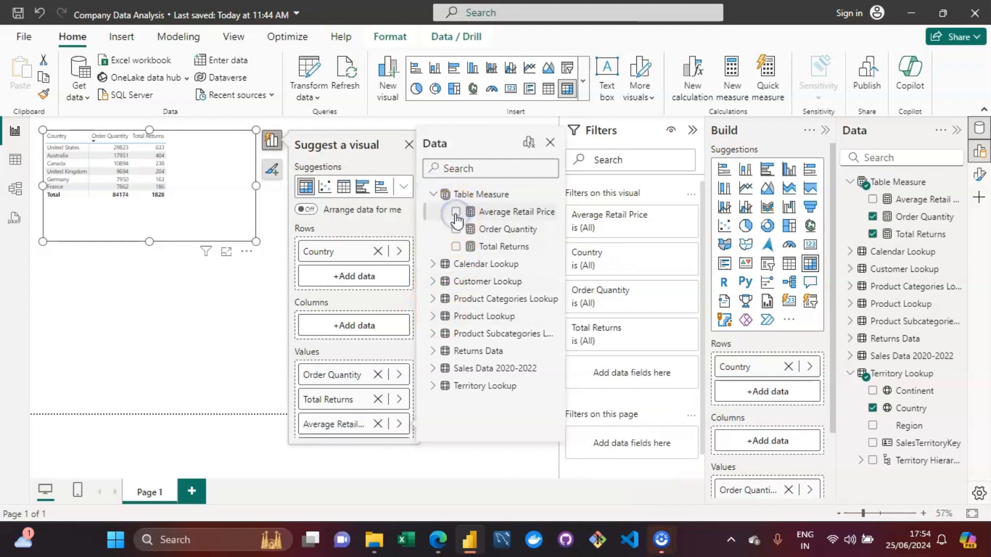
# Replace Country in the matrix's rows with ProductName from Product Lookup.
pyautogui.click(378, 251)
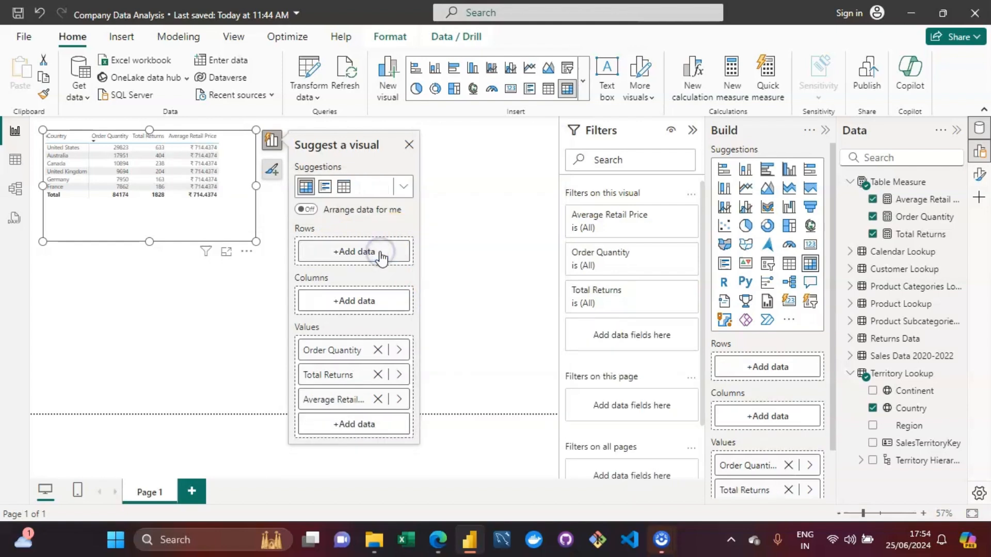
pyautogui.click(351, 251)
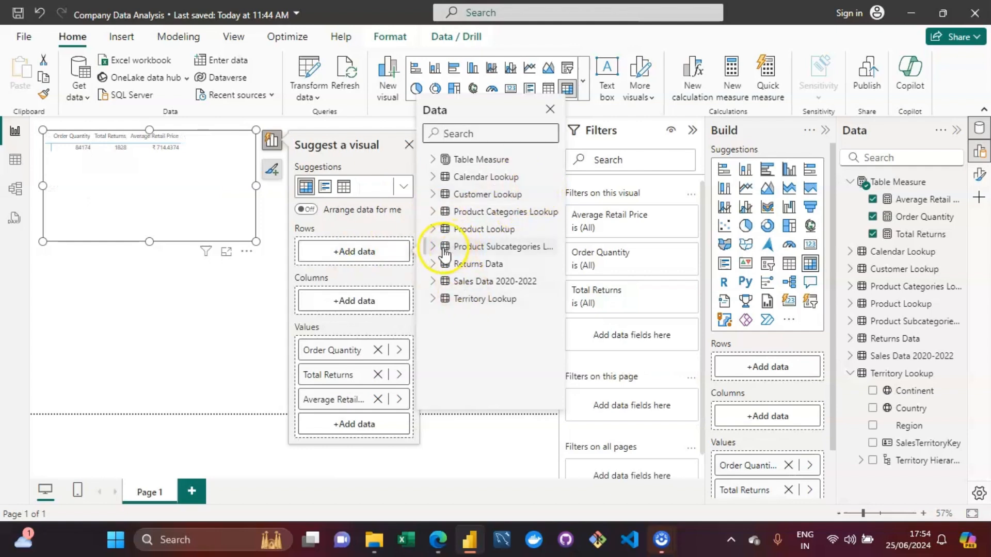
pyautogui.click(433, 229)
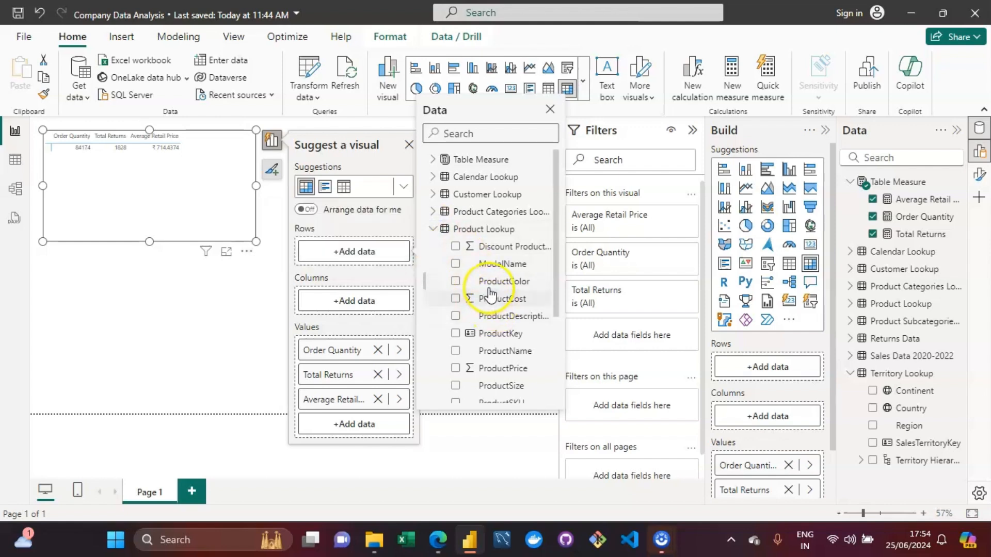
pyautogui.click(557, 300)
pyautogui.moveTo(557, 302); pyautogui.dragTo(560, 317)
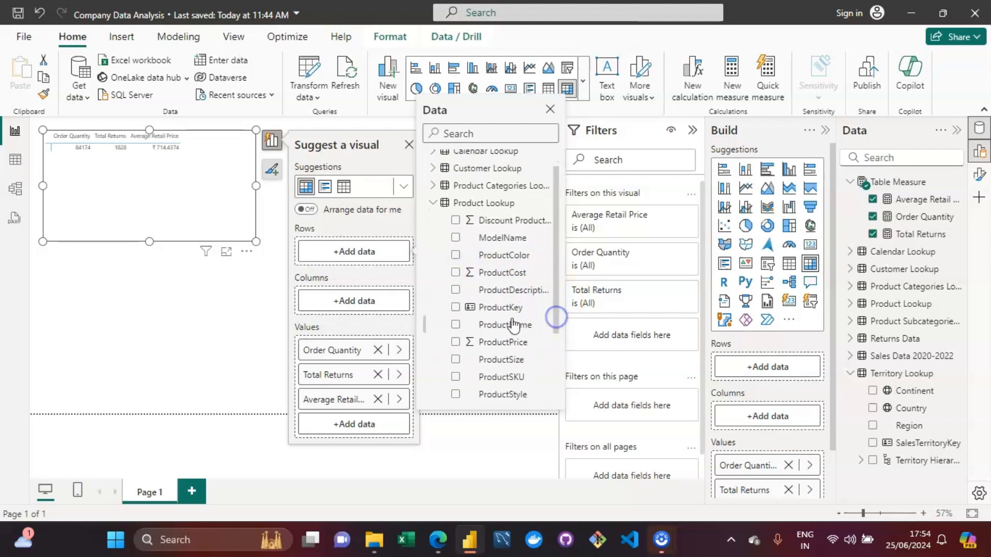
pyautogui.click(456, 325)
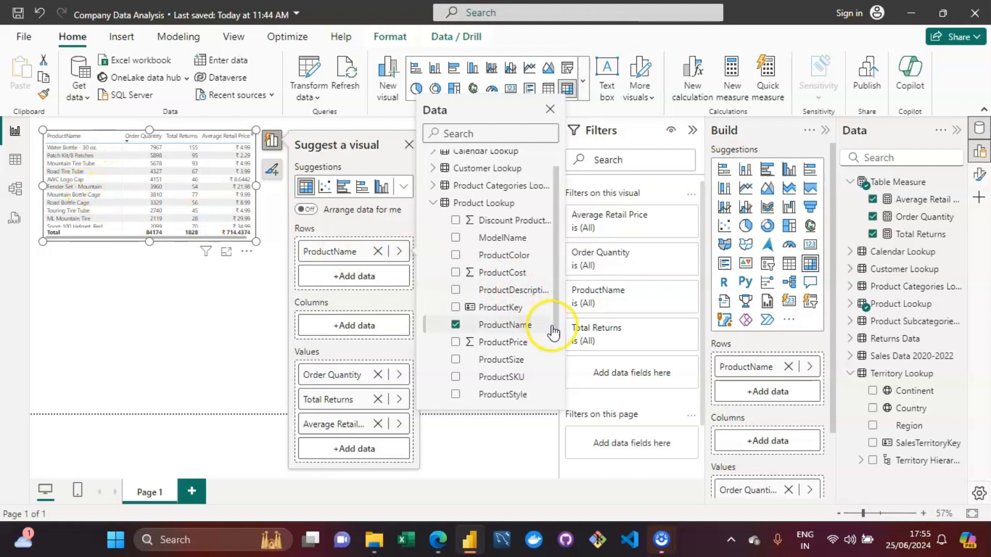
# Replace ProductName in the matrix's rows with ProductSubcategoryKey from Product Lookup.
pyautogui.moveTo(556, 324); pyautogui.dragTo(556, 338)
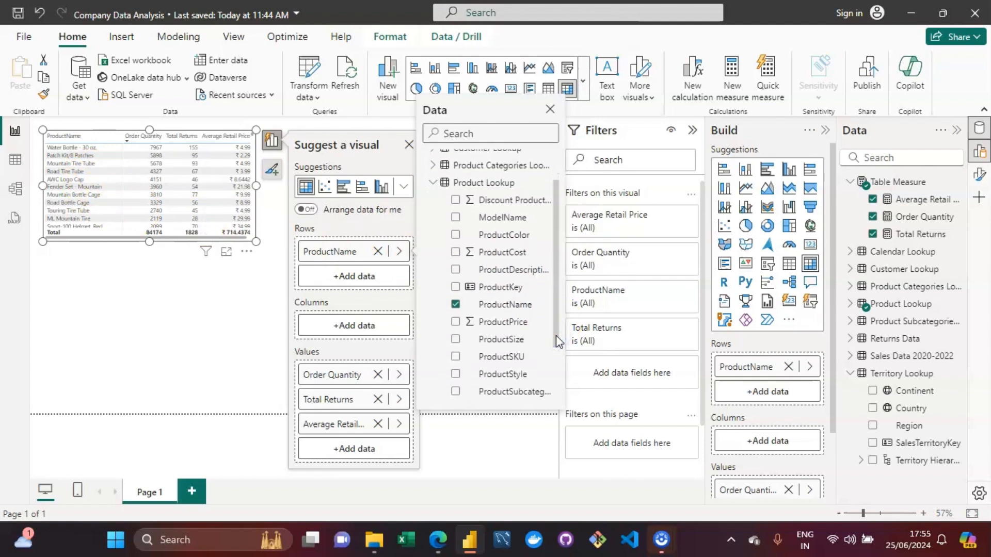
pyautogui.moveTo(556, 334); pyautogui.dragTo(557, 346)
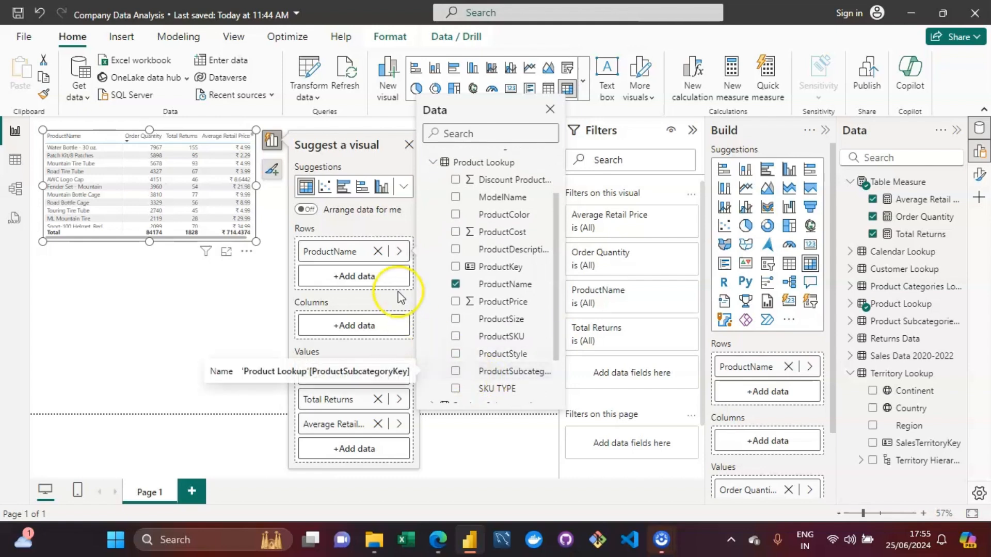
pyautogui.click(108, 465)
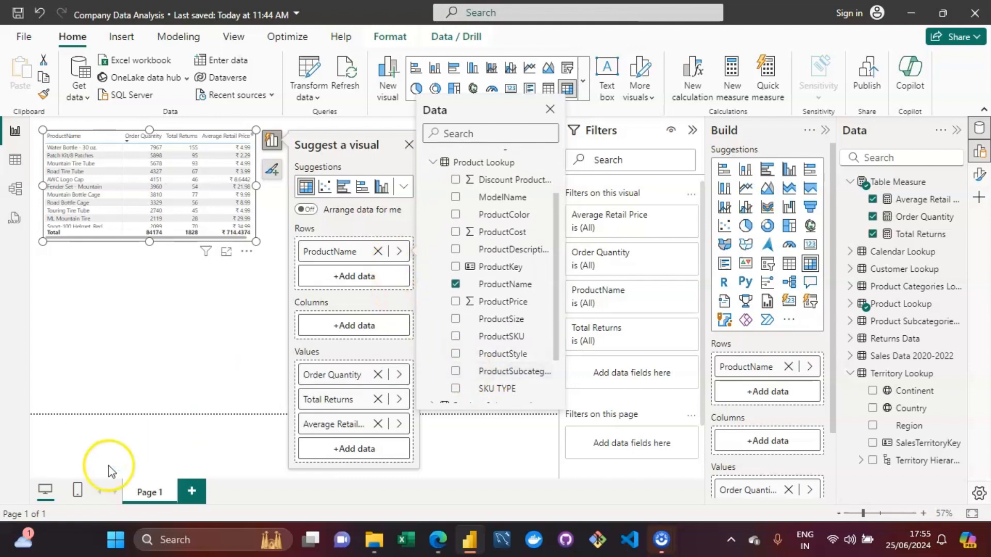
pyautogui.click(455, 284)
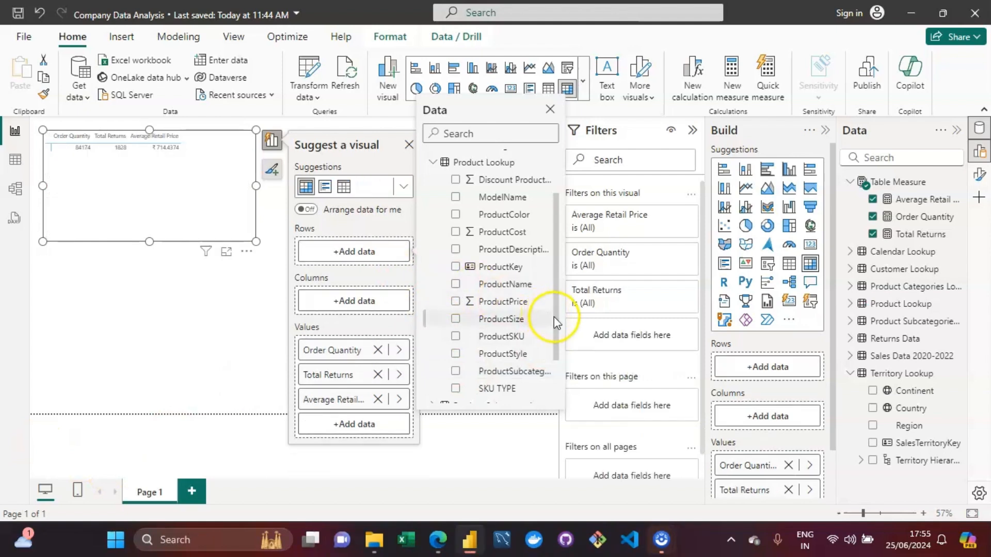
pyautogui.click(455, 371)
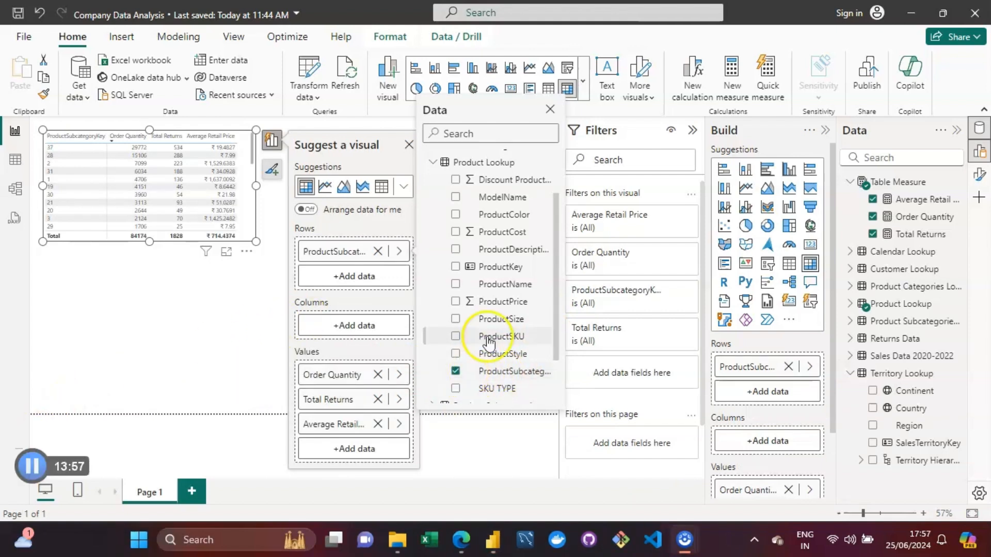
# Replace ProductSubcategoryKey in the matrix's rows with CategoryName from Product Categories Lookup.
pyautogui.click(455, 373)
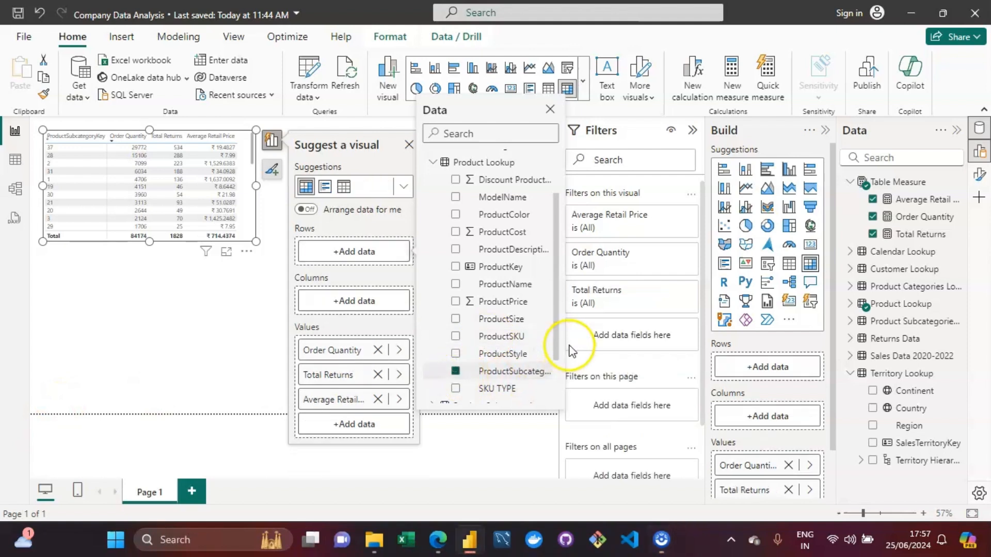
pyautogui.moveTo(557, 342); pyautogui.dragTo(556, 259)
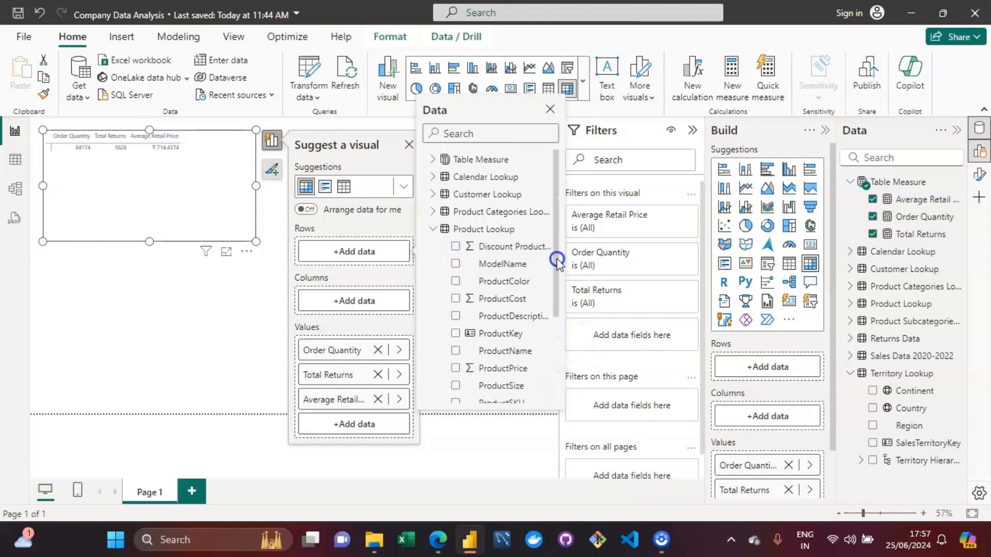
pyautogui.click(432, 210)
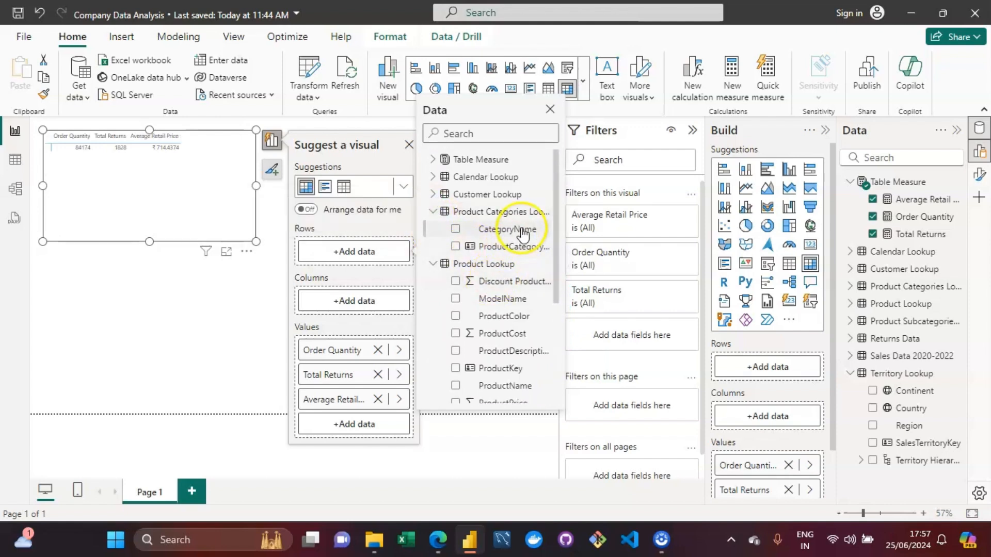
pyautogui.click(456, 229)
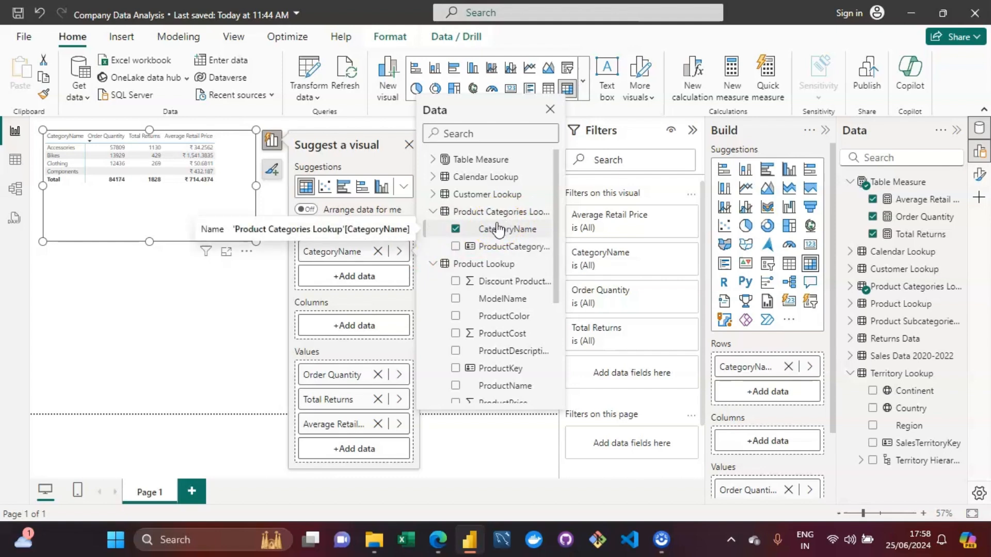
pyautogui.click(457, 230)
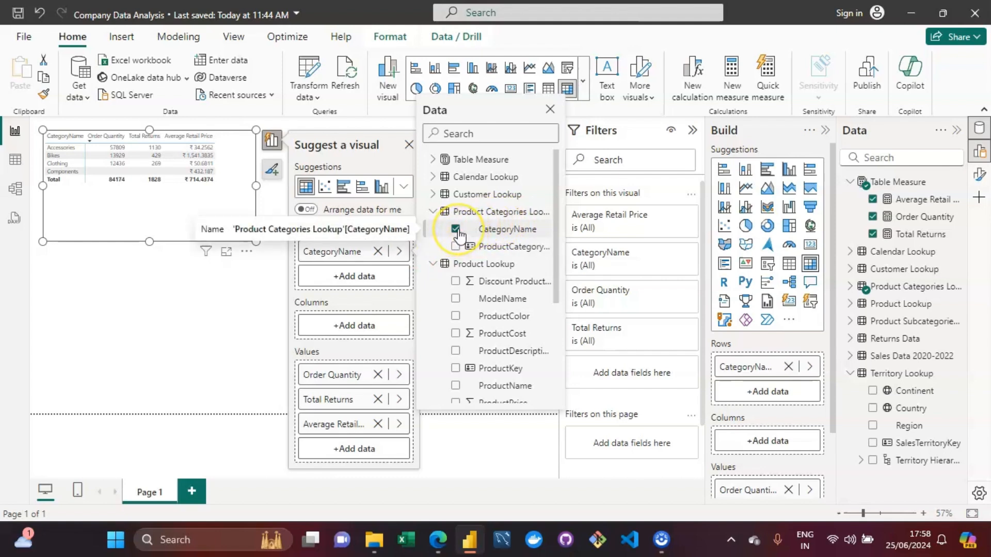
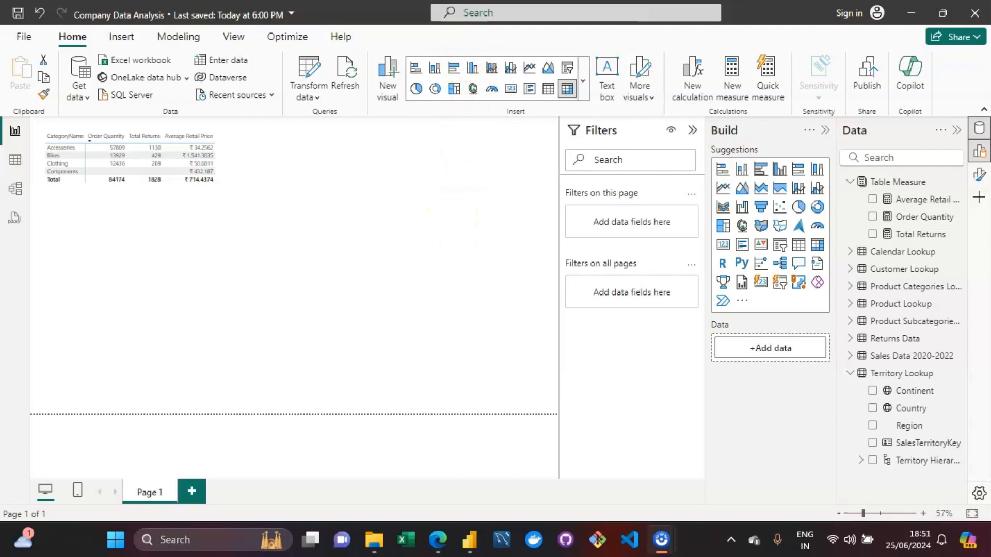
# Write the first note line below the matrix as "1 ) COUNT -->COUNT(col_name)--->NO BOOLEAN VALUE".
pyautogui.click(472, 89)
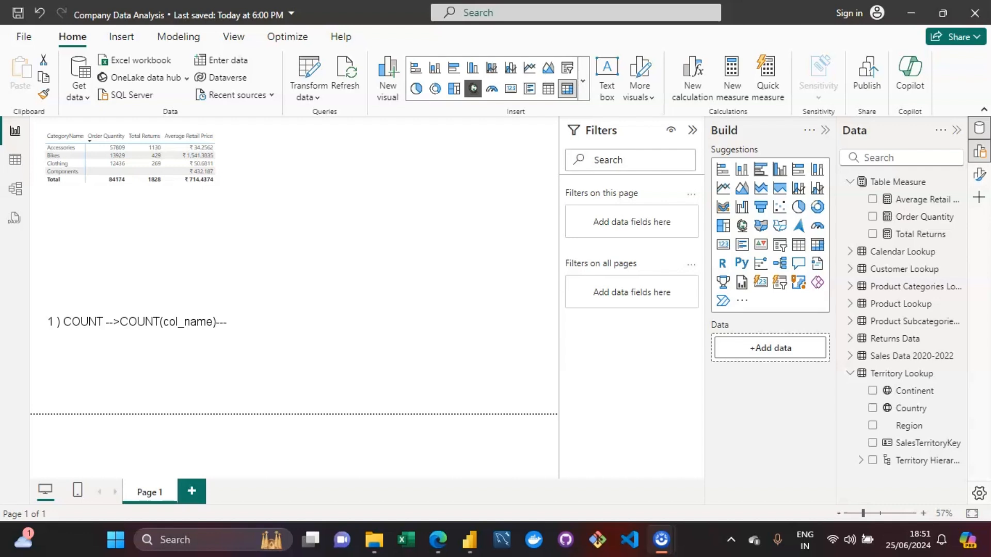
pyautogui.write('NO BOOLEAN CA')
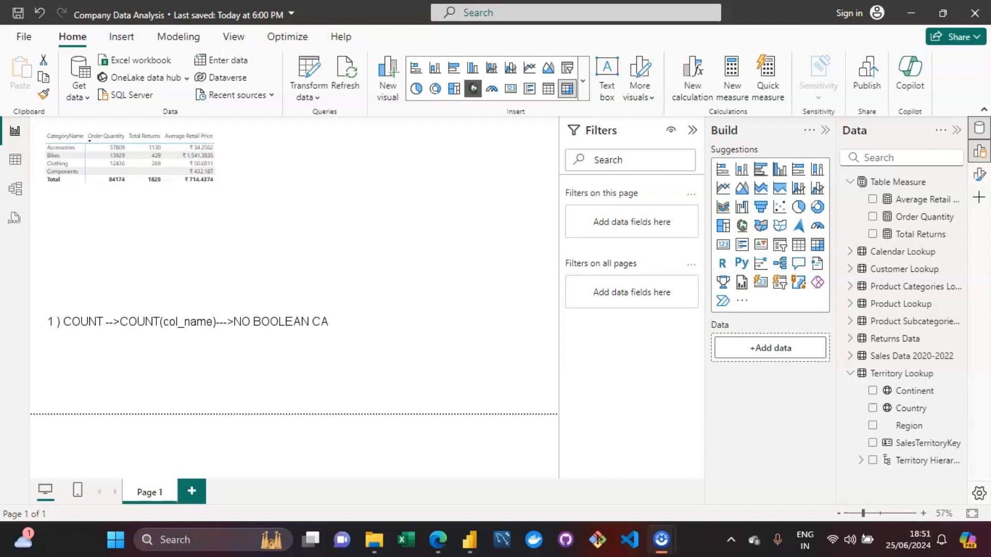
pyautogui.press('BackSpace')
pyautogui.press('BackSpace')
pyautogui.write('VALY')
pyautogui.press('BackSpace')
pyautogui.write('Ue')
pyautogui.press('BackSpace')
pyautogui.write('E')
# Add the second note line below the matrix as "2)COUNTA-->COUNTA(col_name)-->INCLUDING BOOLEAN VALUE".
pyautogui.press('Return')
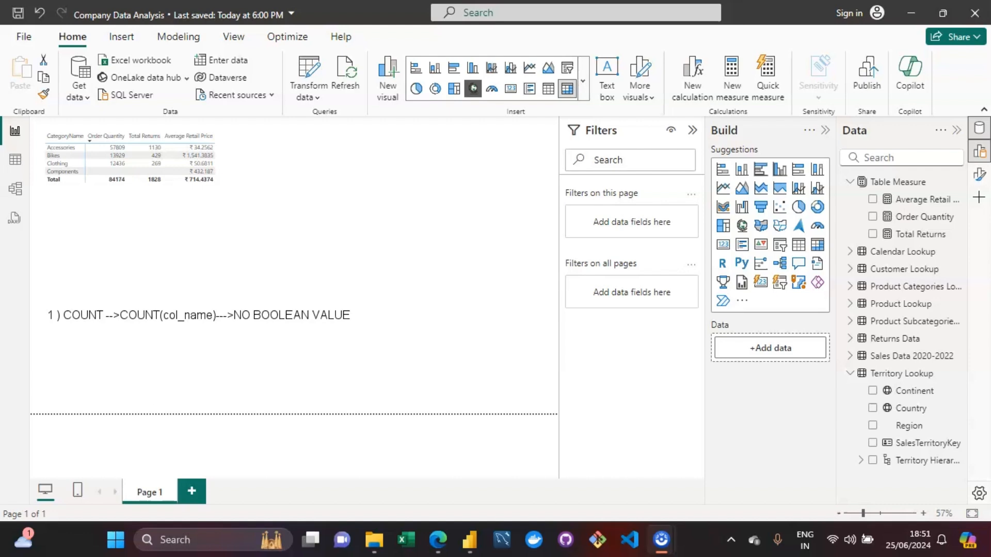
pyautogui.write('2')
pyautogui.press('BackSpace')
pyautogui.press('BackSpace')
pyautogui.write(')')
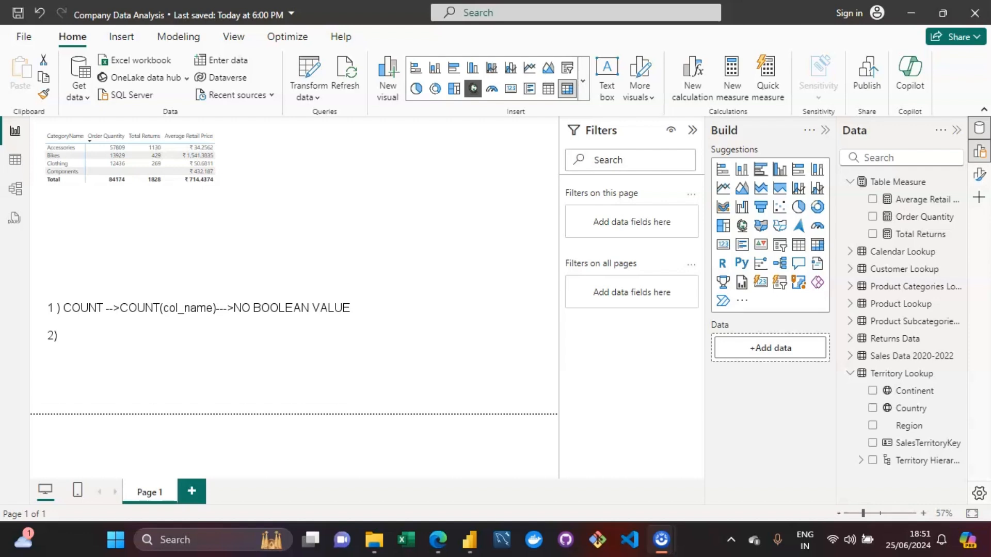
pyautogui.write('COUNTA-->')
pyautogui.write('COUNTA(')
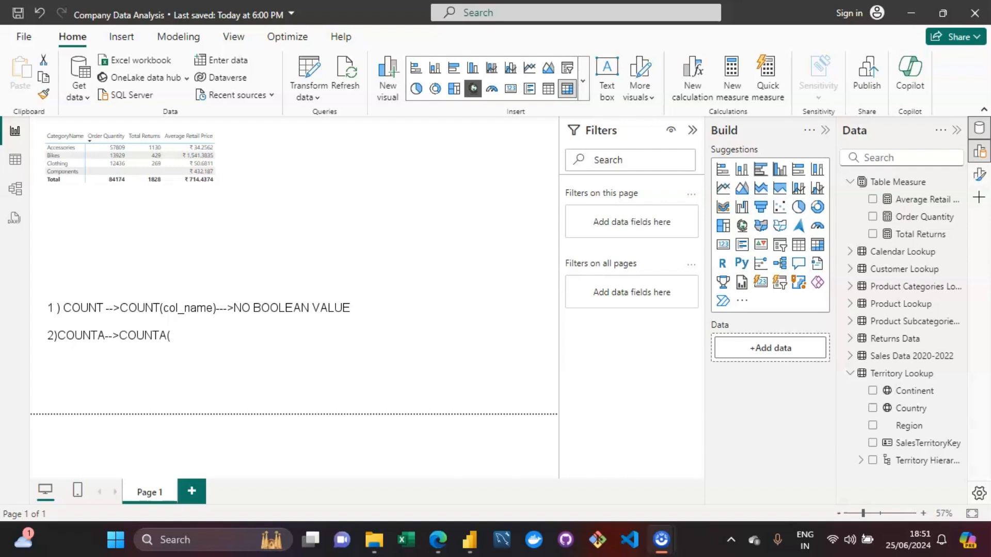
pyautogui.write('col_na')
pyautogui.press('BackSpace')
pyautogui.press('BackSpace')
pyautogui.write('name)-->INCLUDING')
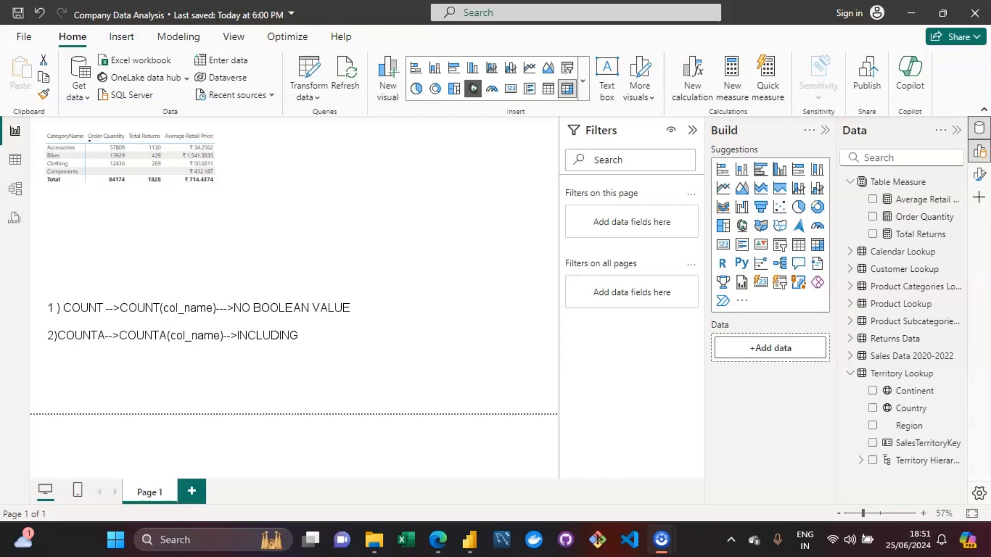
pyautogui.write(' BOOLEAN VALU')
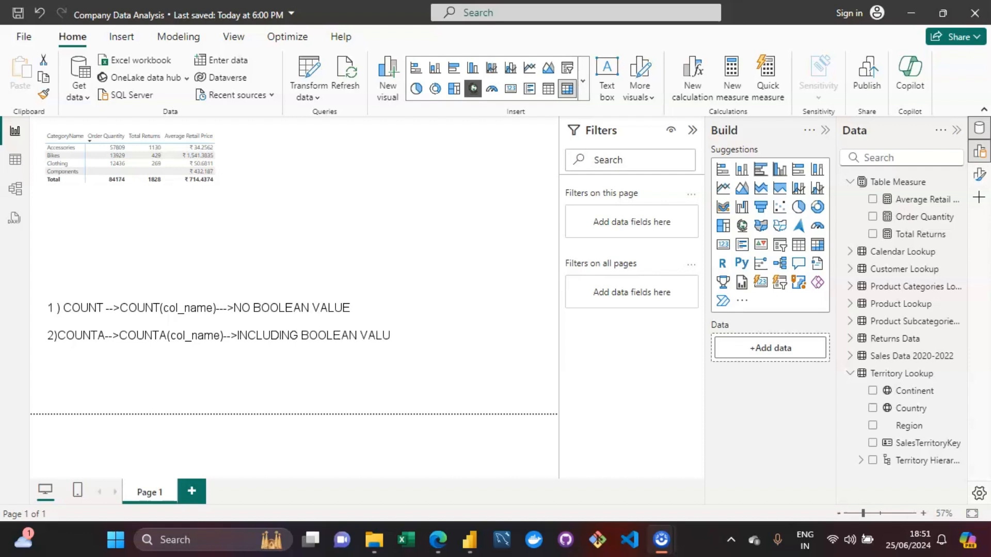
pyautogui.write('E')
# Add the third note line as "3)DISTINCTCOUNT-->DISTINCTCOUNT(col_name)".
pyautogui.press('Return')
pyautogui.press('Return')
pyautogui.write('3')
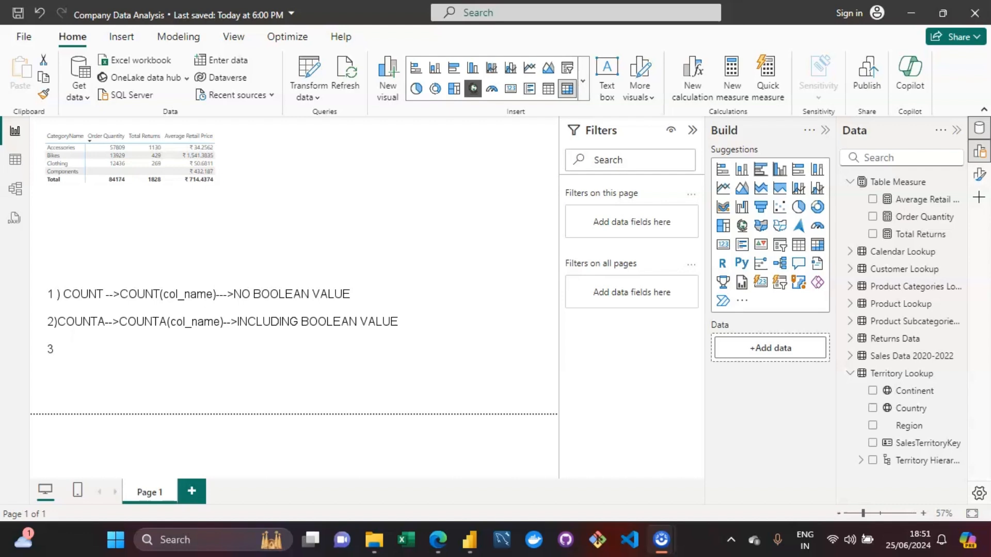
pyautogui.write(')DISTINCTCOUNT')
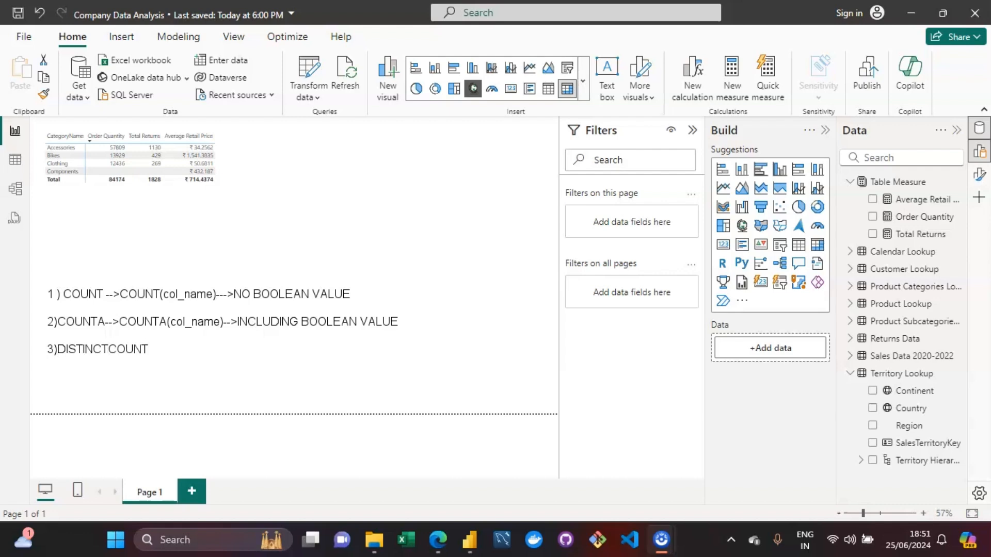
pyautogui.write('-->DISTINCTCOUNT(')
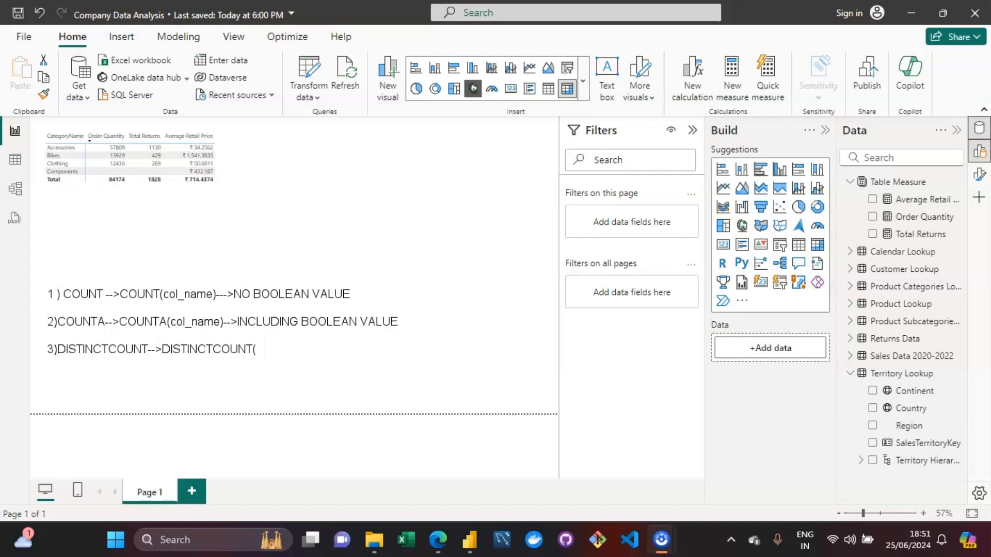
pyautogui.write('col_name)')
# Add the fourth note line as "4) COUNTROWS-->COUNTROWS([Table])".
pyautogui.press('Return')
pyautogui.write('4')
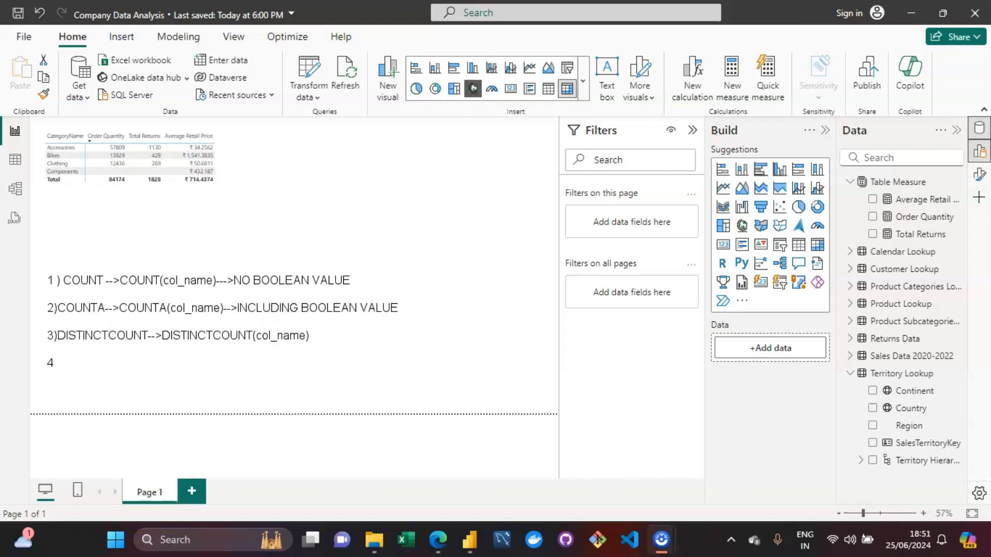
pyautogui.write(') COUNTROWS')
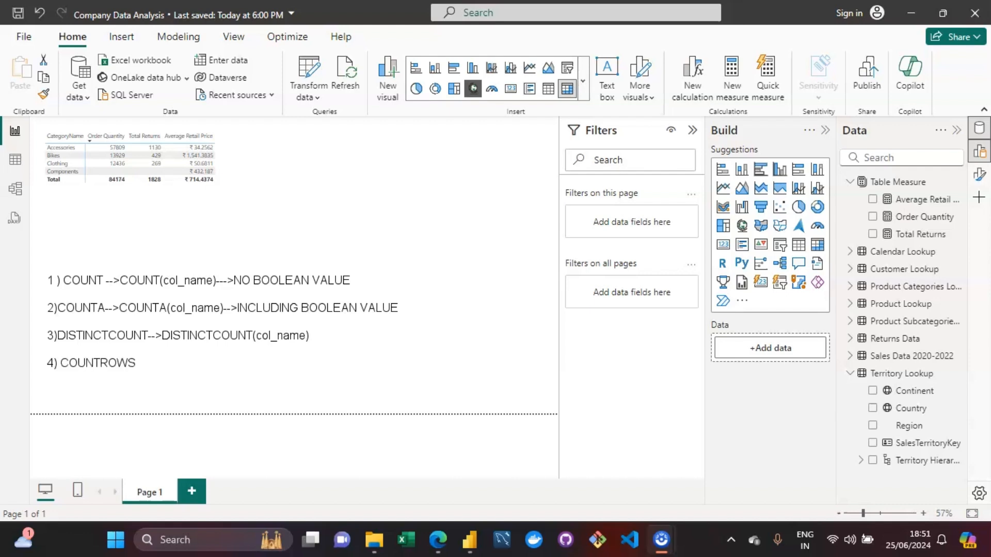
pyautogui.write('-->COUNTROWS')
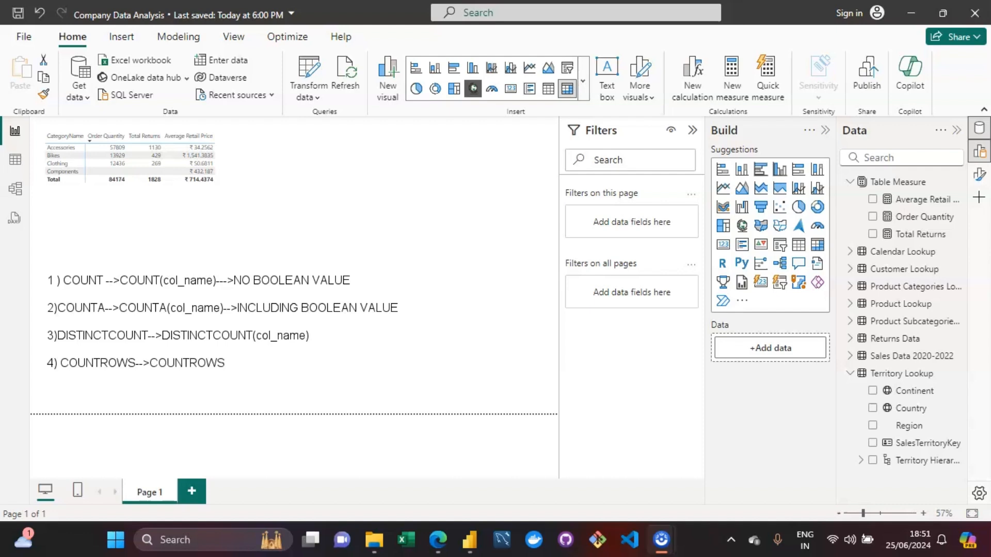
pyautogui.write('([TAble')
pyautogui.press('BackSpace')
pyautogui.press('BackSpace')
pyautogui.press('BackSpace')
pyautogui.press('BackSpace')
pyautogui.write('able])')
# Delete all four counting-function note lines below the matrix.
pyautogui.hotkey('ctrl', 'a')
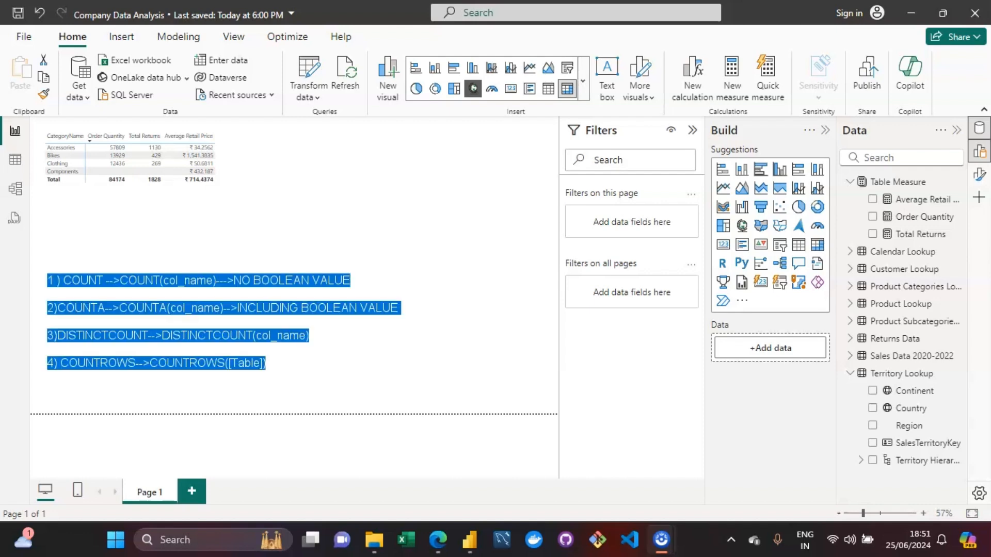
pyautogui.press('Escape')
pyautogui.hotkey('ctrl', 'a')
pyautogui.press('Delete')
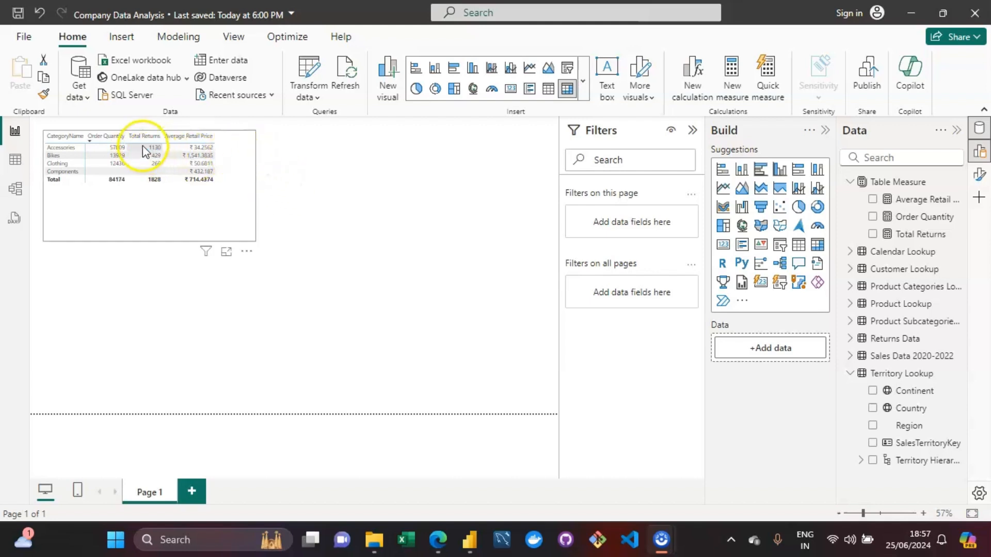
# Add a Total Returns card below the matrix and rename the Total Returns measure as Returns Quantity.
pyautogui.click(873, 236)
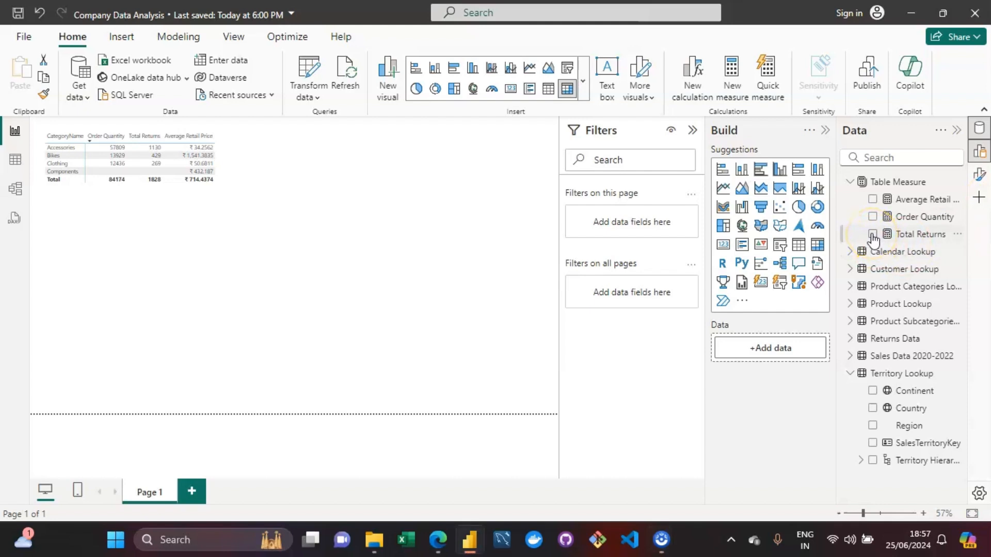
pyautogui.click(872, 235)
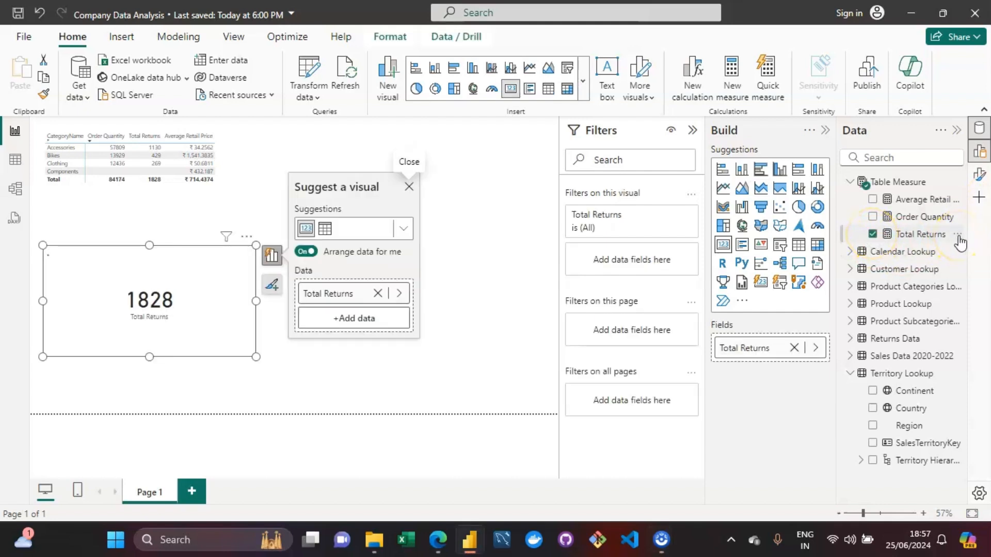
pyautogui.click(958, 236)
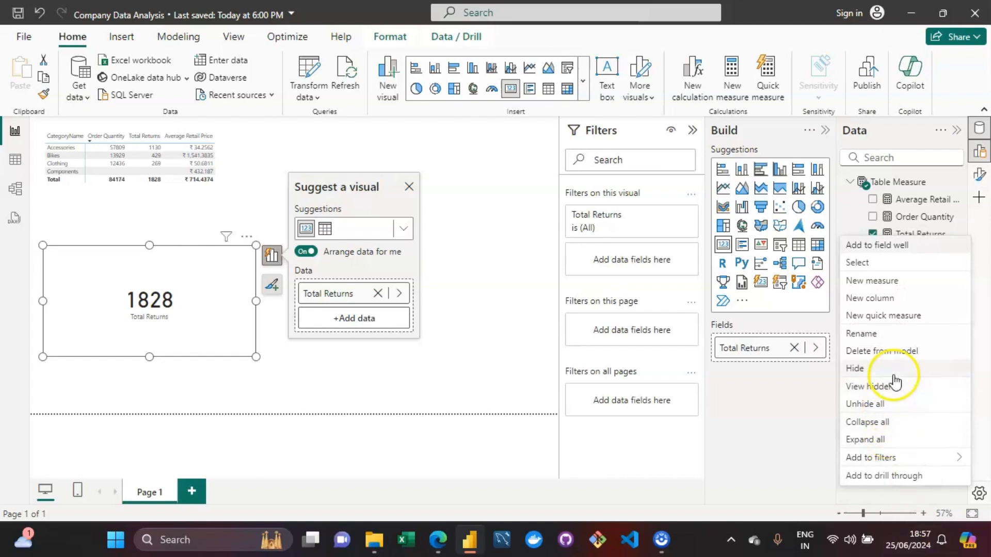
pyautogui.click(862, 333)
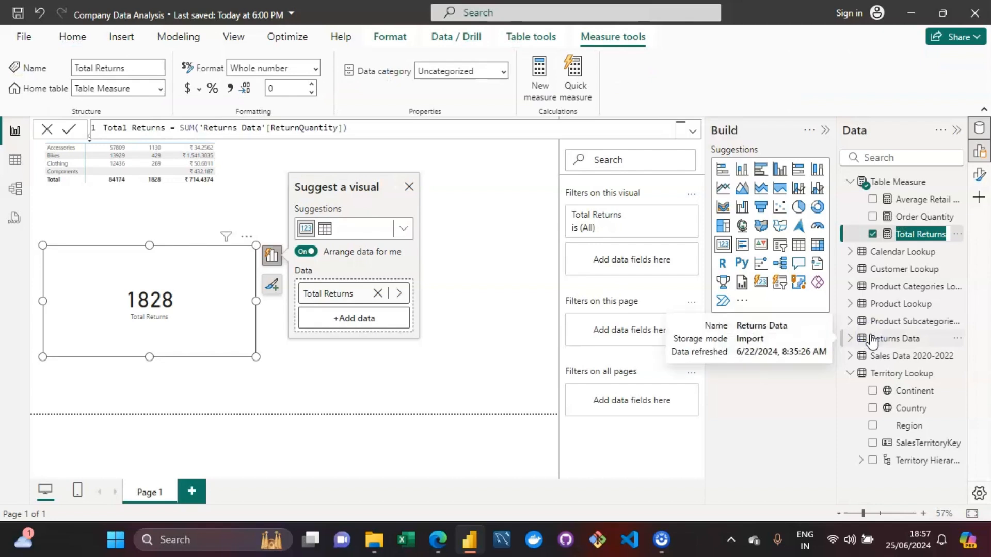
pyautogui.write('Retur')
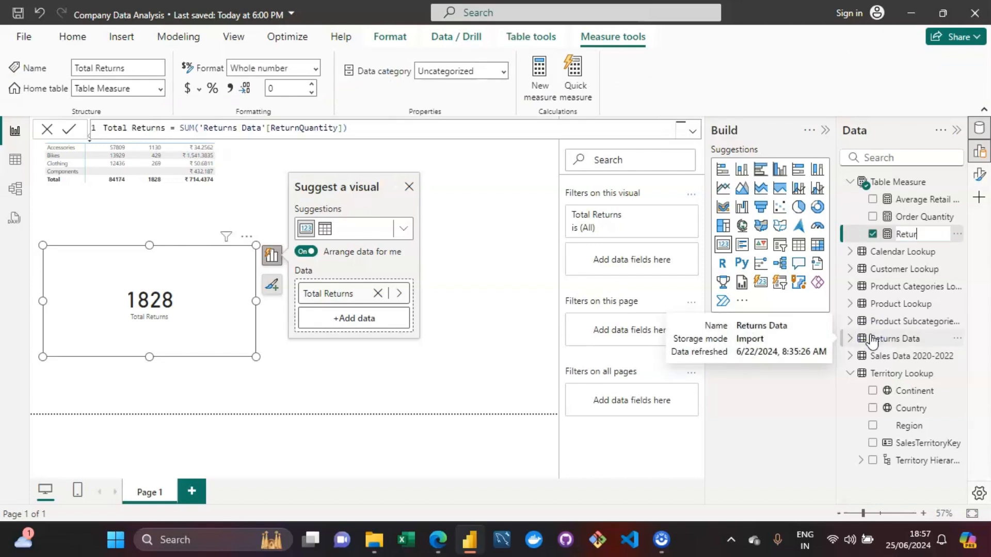
pyautogui.write('ns Quantity')
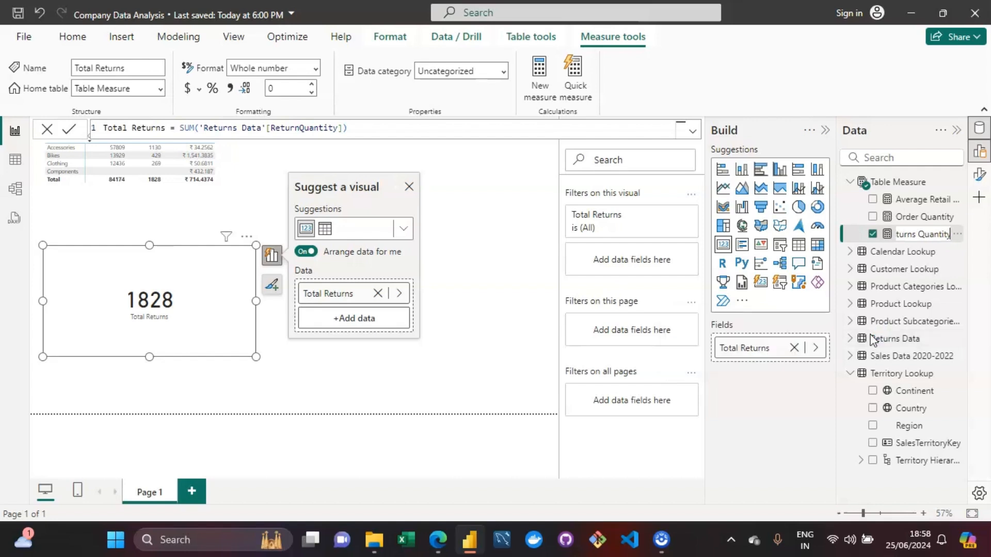
pyautogui.press('Return')
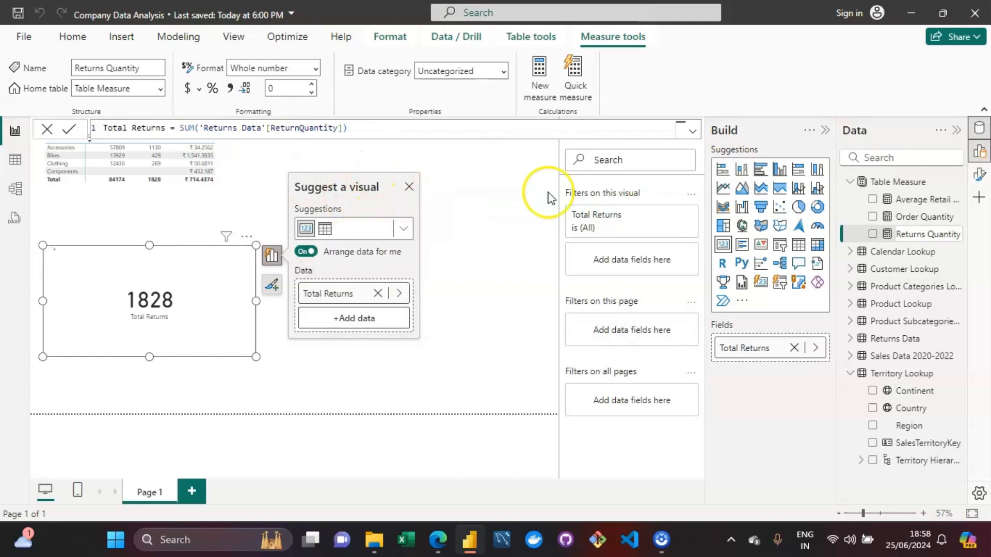
pyautogui.click(921, 234)
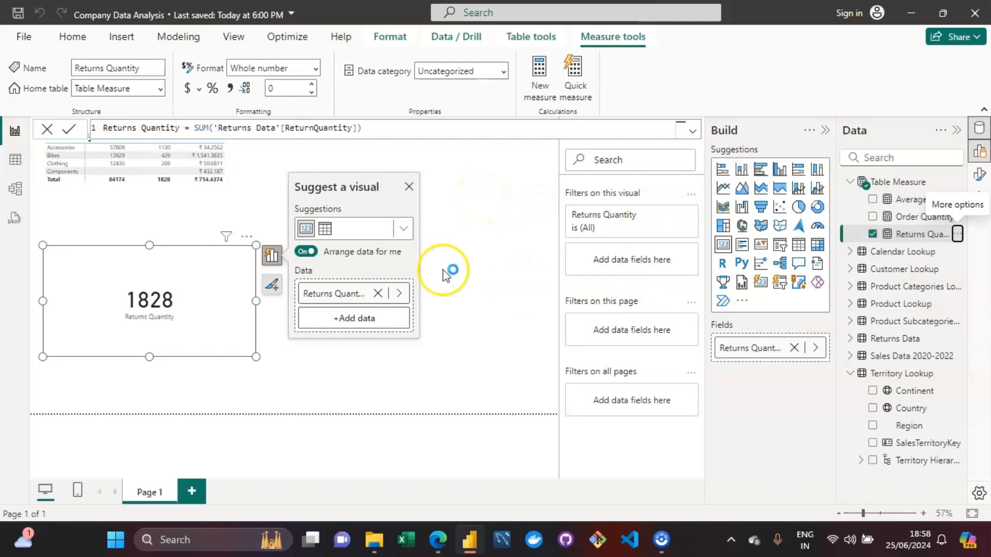
pyautogui.click(302, 235)
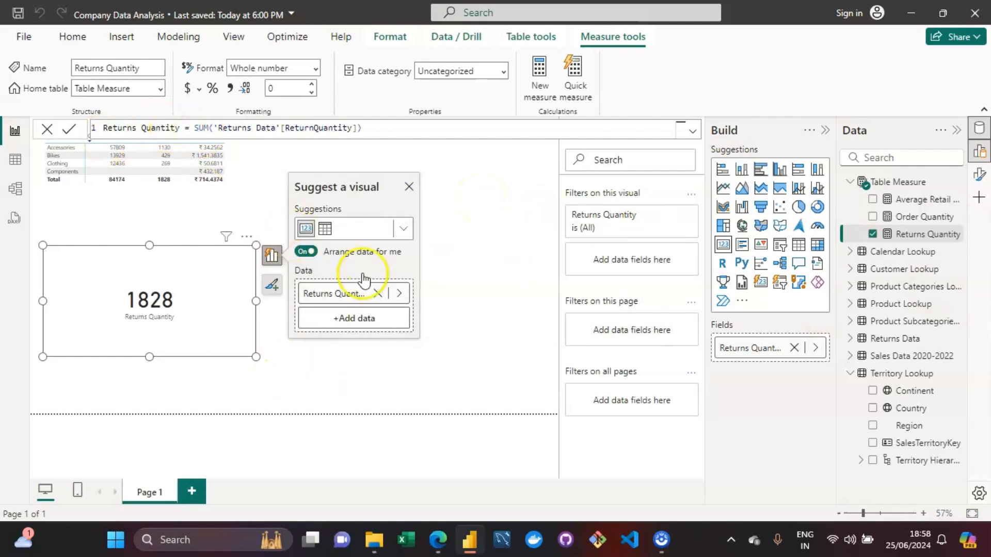
pyautogui.click(409, 187)
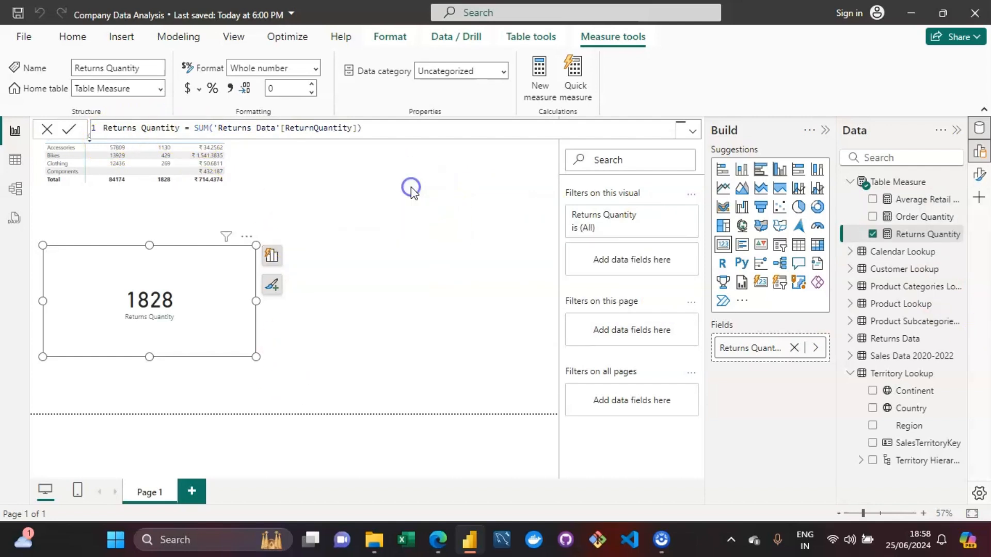
pyautogui.click(871, 235)
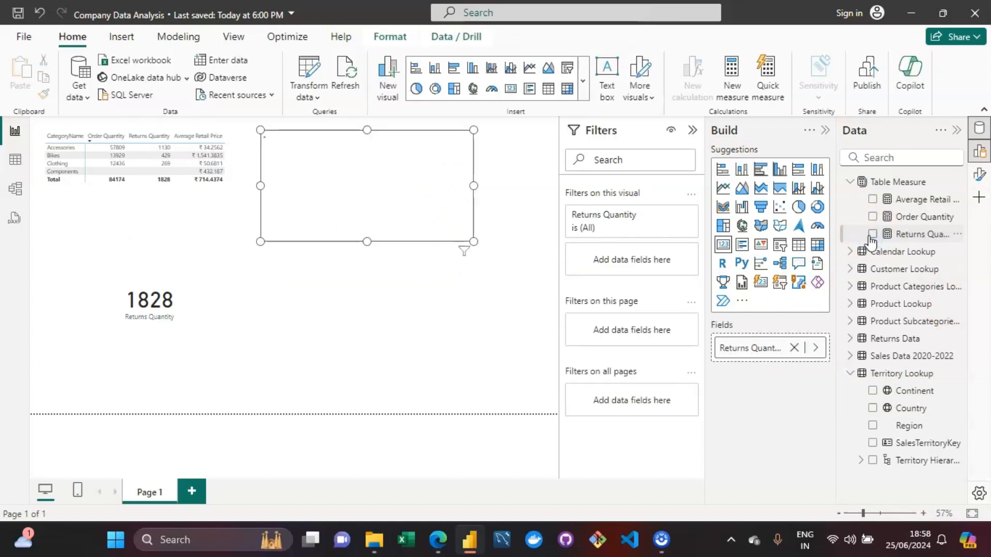
pyautogui.click(360, 249)
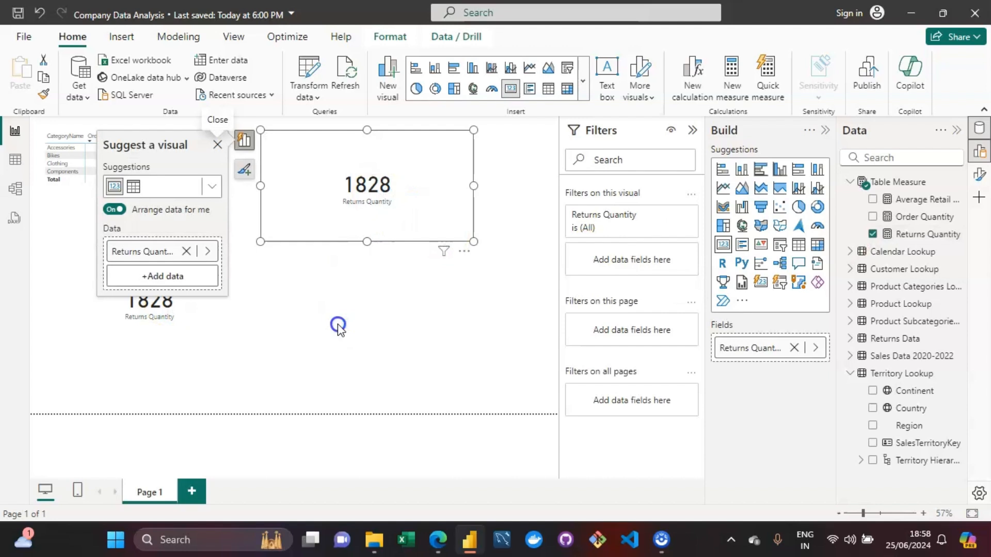
pyautogui.click(318, 164)
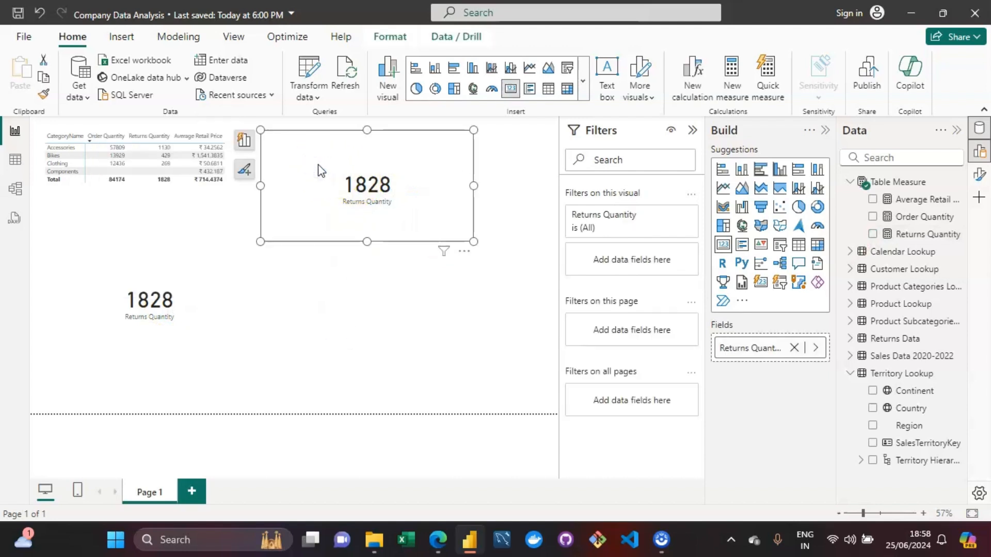
pyautogui.click(470, 252)
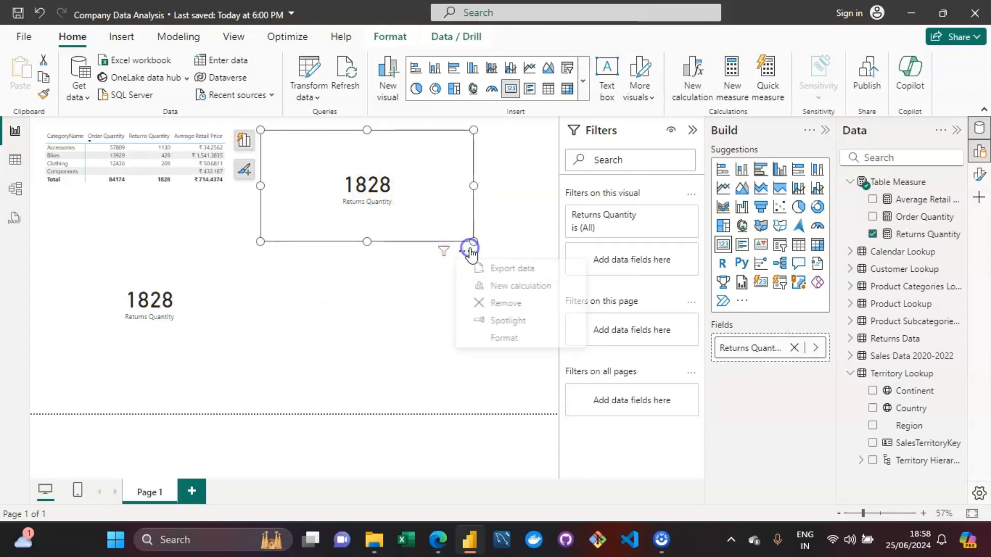
pyautogui.click(522, 308)
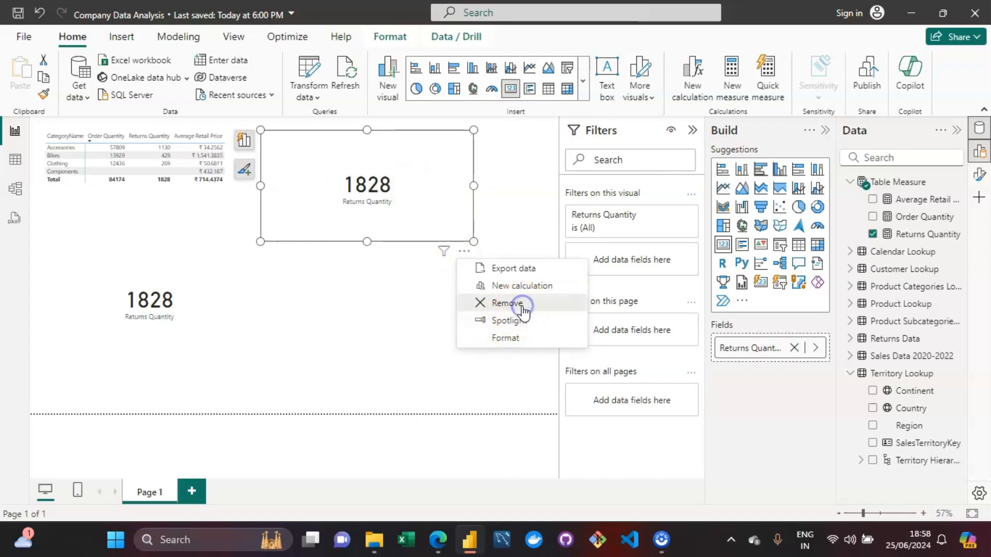
# Remove the Returns Quantity card below the matrix.
pyautogui.click(111, 278)
pyautogui.click(224, 304)
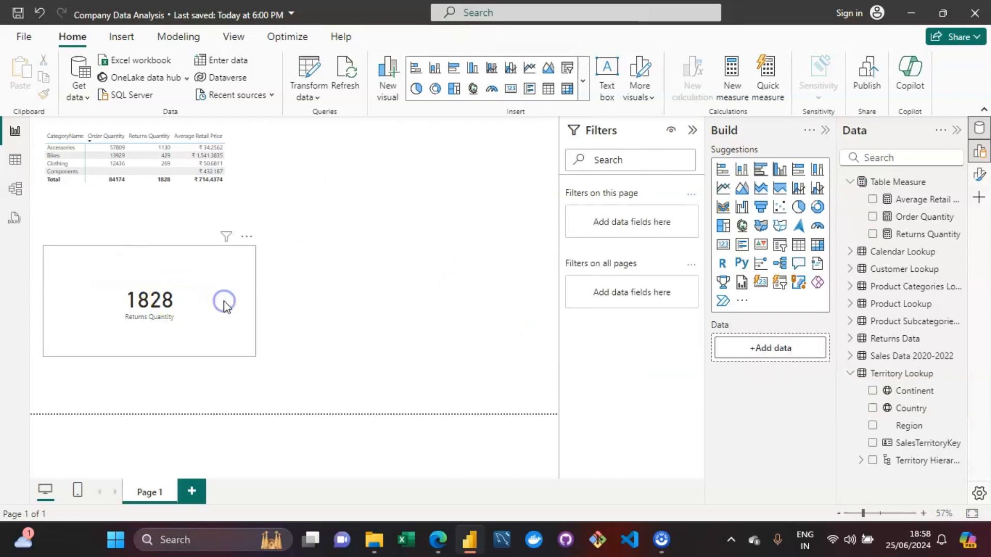
pyautogui.click(247, 237)
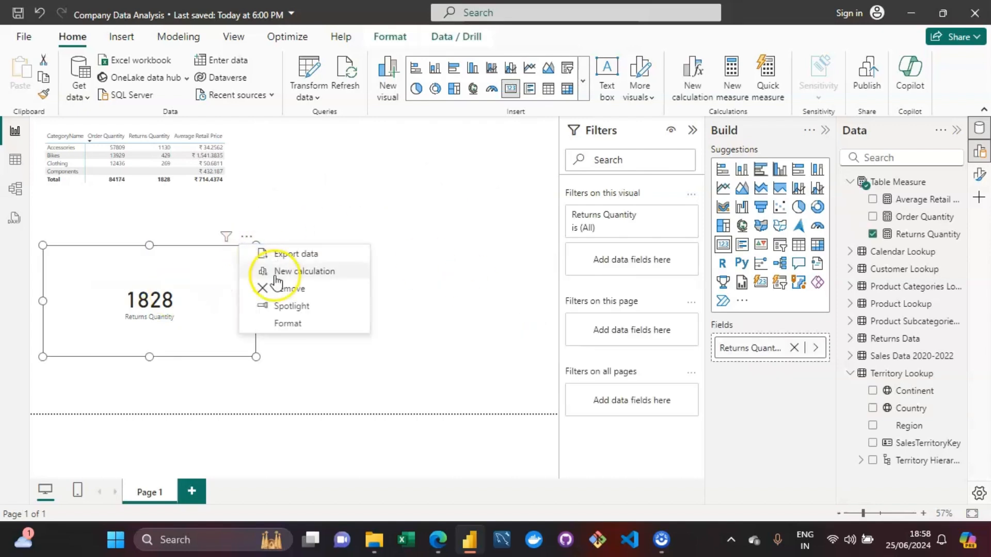
pyautogui.click(288, 289)
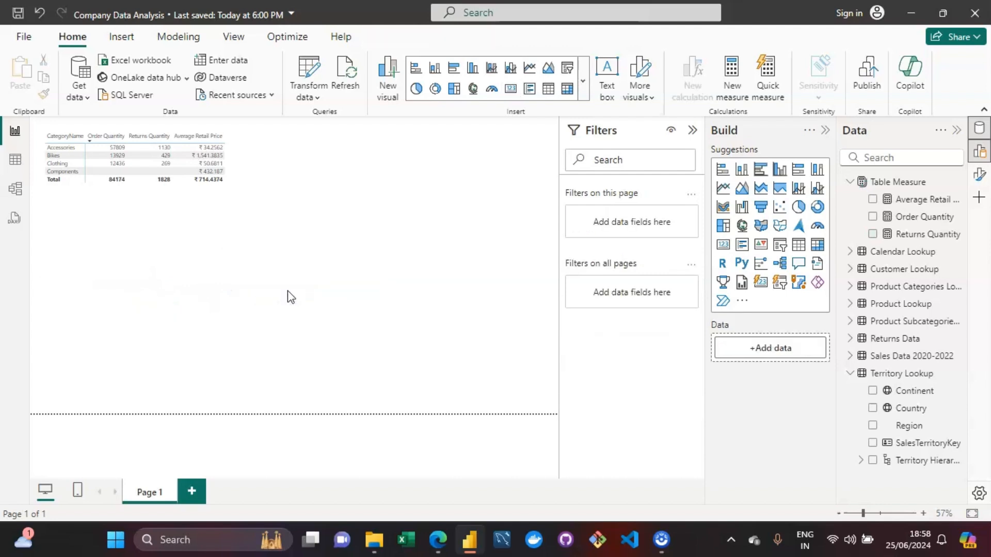
pyautogui.click(308, 263)
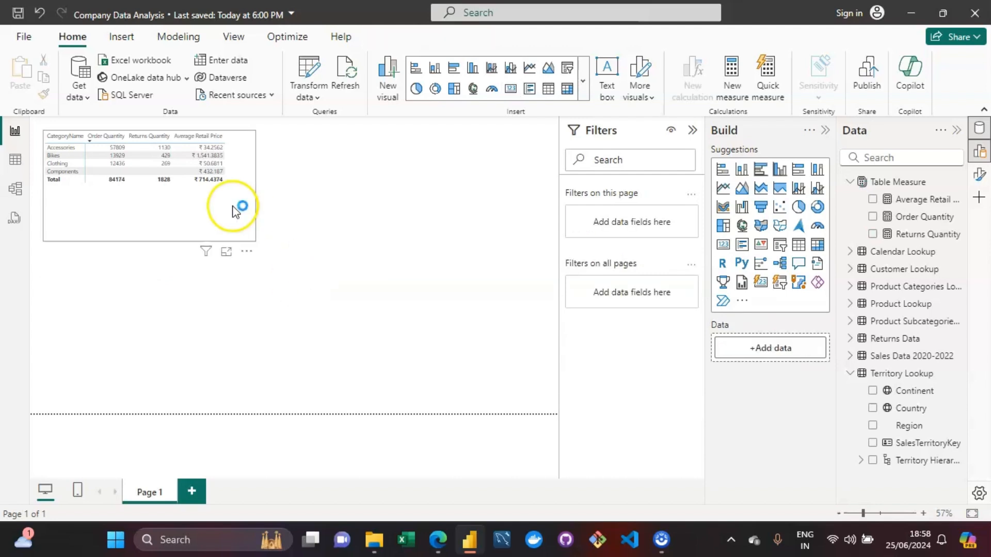
# Create a new measure in the Table Measure table and name it Total Returns.
pyautogui.click(248, 173)
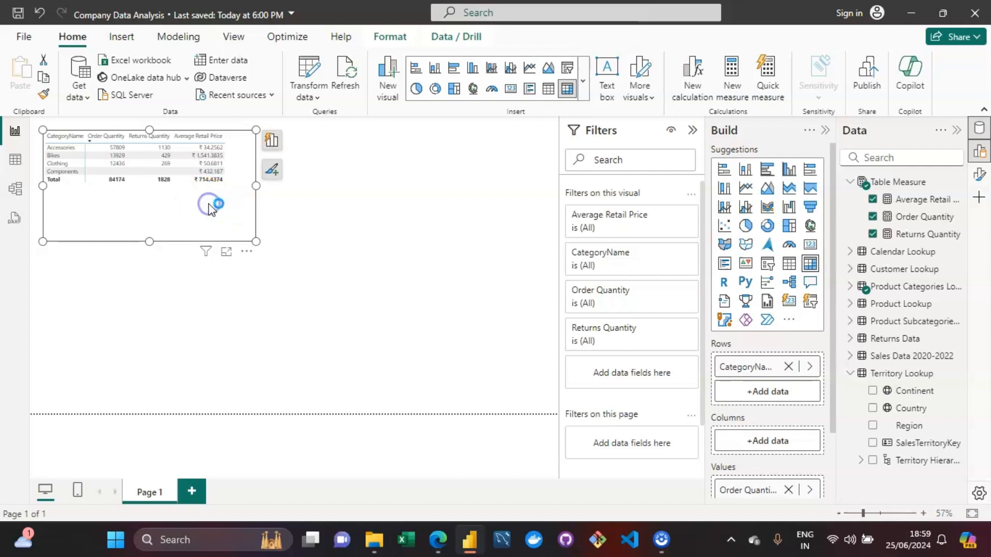
pyautogui.click(879, 182)
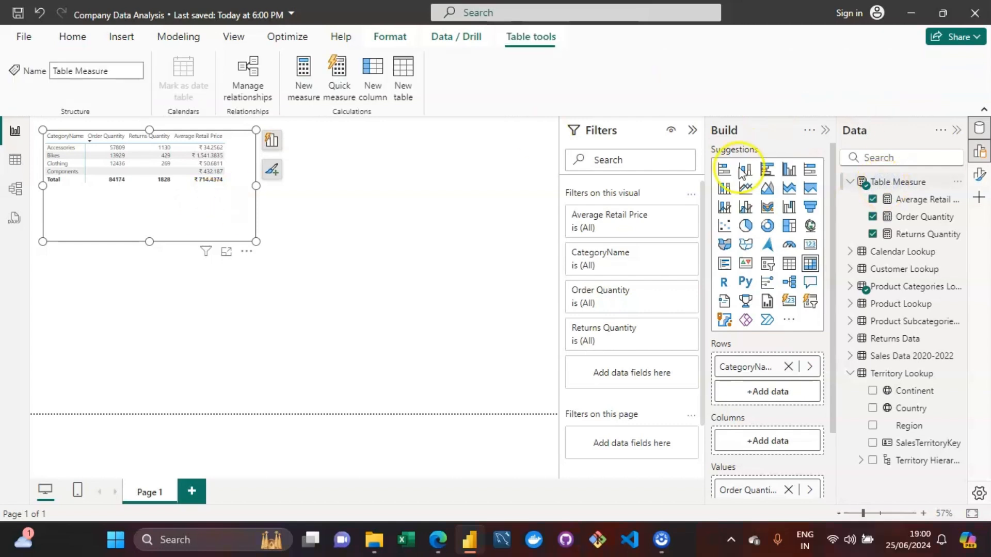
pyautogui.click(305, 89)
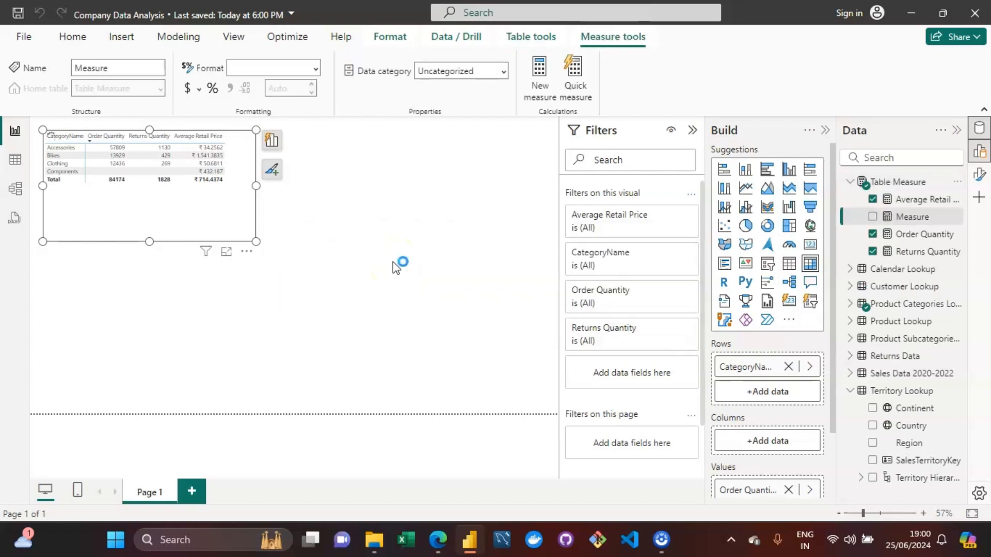
pyautogui.press('BackSpace')
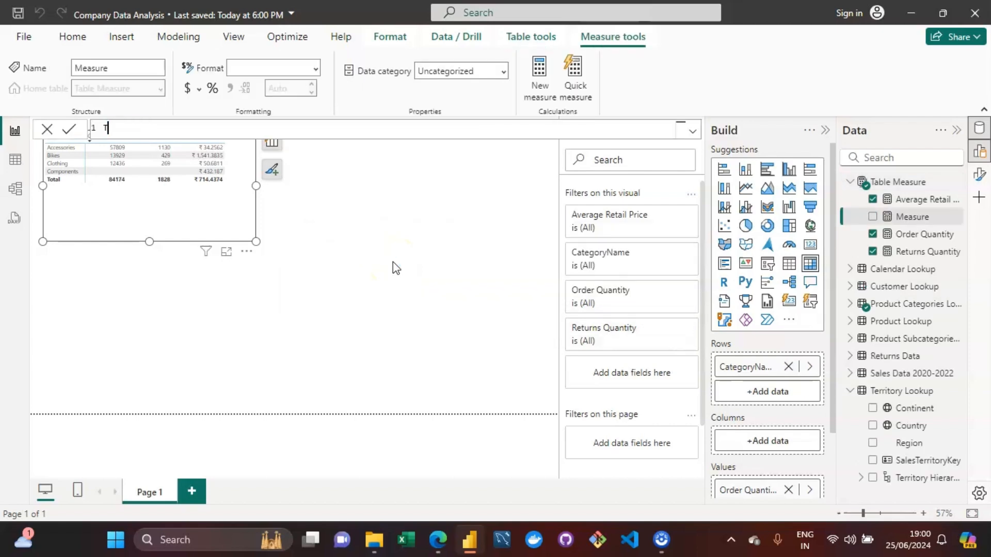
pyautogui.write('Ti')
pyautogui.press('BackSpace')
pyautogui.write('otal Retur')
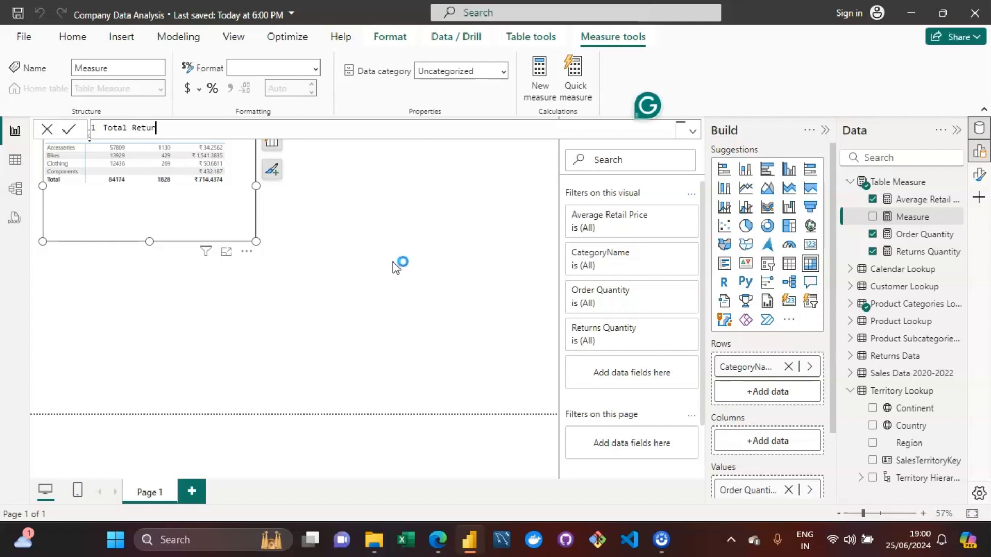
# Begin the Total Returns formula with the COUNT function, leaving a space after the equals sign and opening its parenthesis.
pyautogui.write('ns =COUNT')
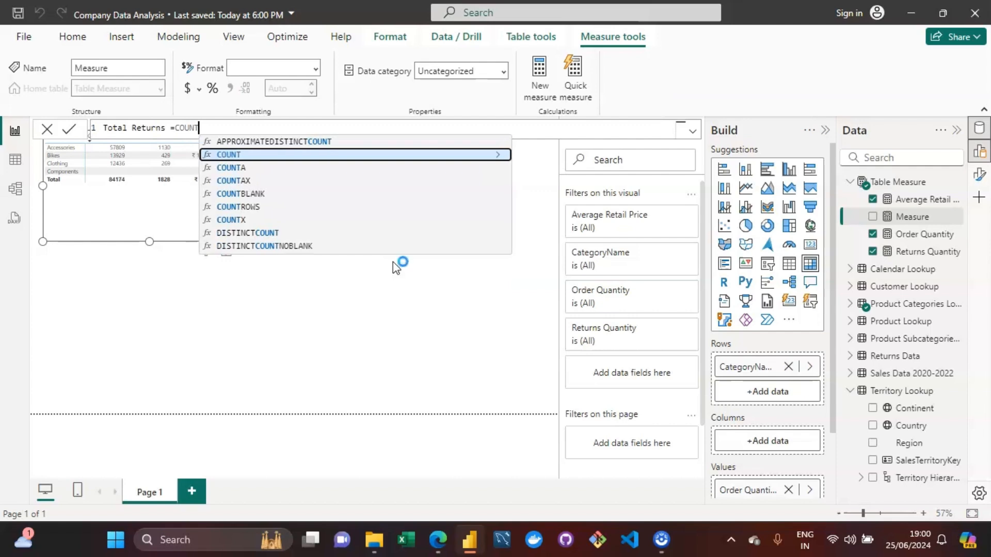
pyautogui.press('Left')
pyautogui.press('Left')
pyautogui.press('Left')
pyautogui.press('Left')
pyautogui.press('Left')
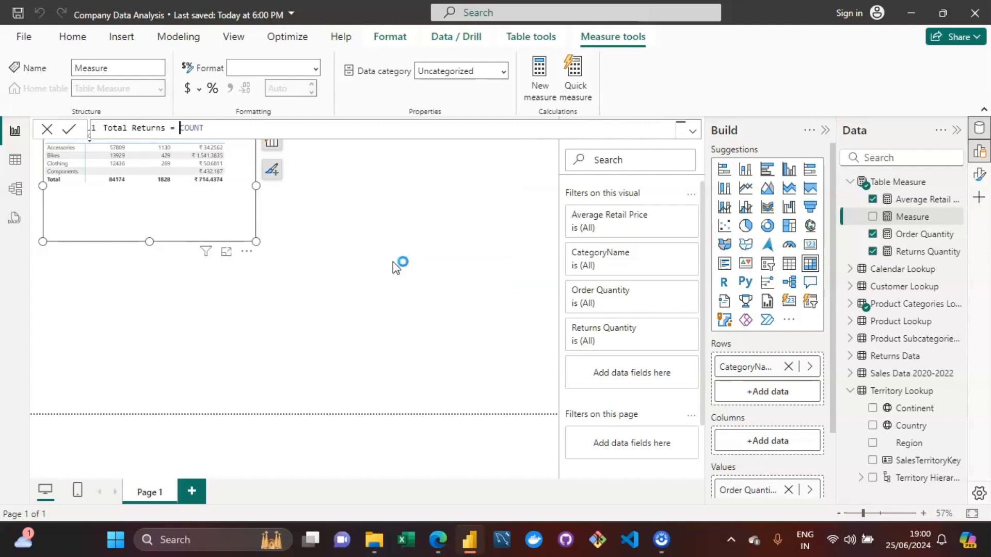
pyautogui.press('Right')
pyautogui.press('Right')
pyautogui.press('Right')
pyautogui.press('Right')
pyautogui.hotkey('ctrl', 'shift', 'Left')
pyautogui.write('(')
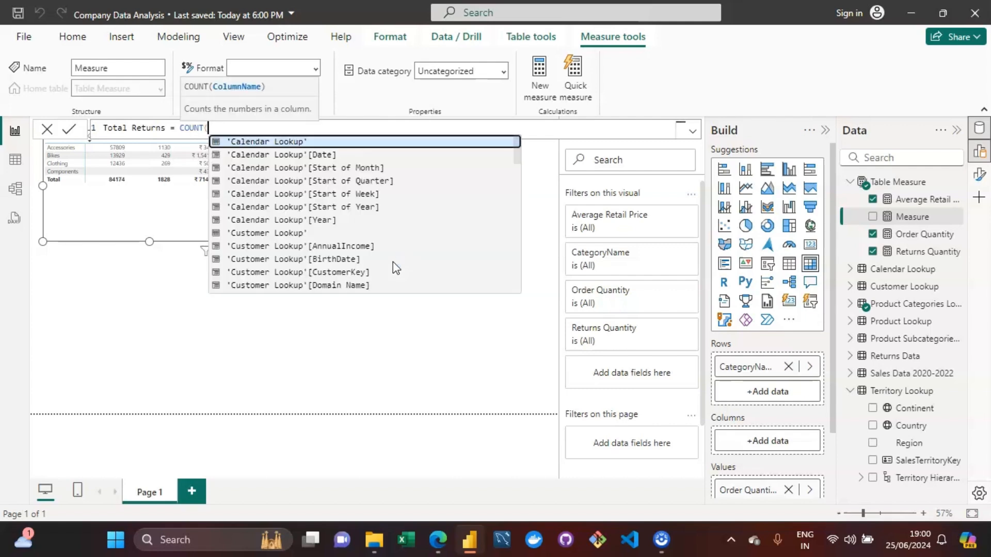
# Complete the formula as COUNT('Returns Data'[ReturnQuantity]) and commit the Total Returns measure.
pyautogui.write('ret')
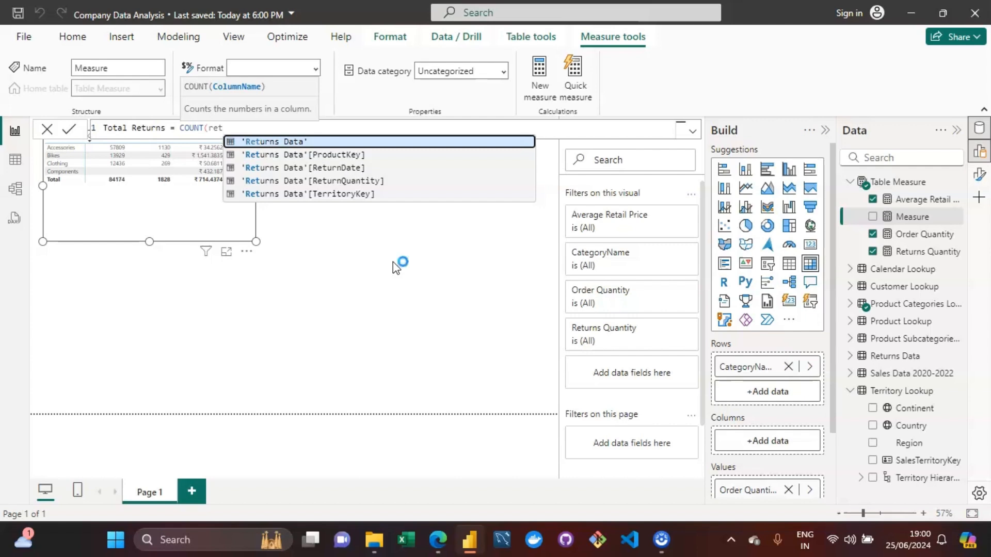
pyautogui.press('Down')
pyautogui.press('Down')
pyautogui.press('Down')
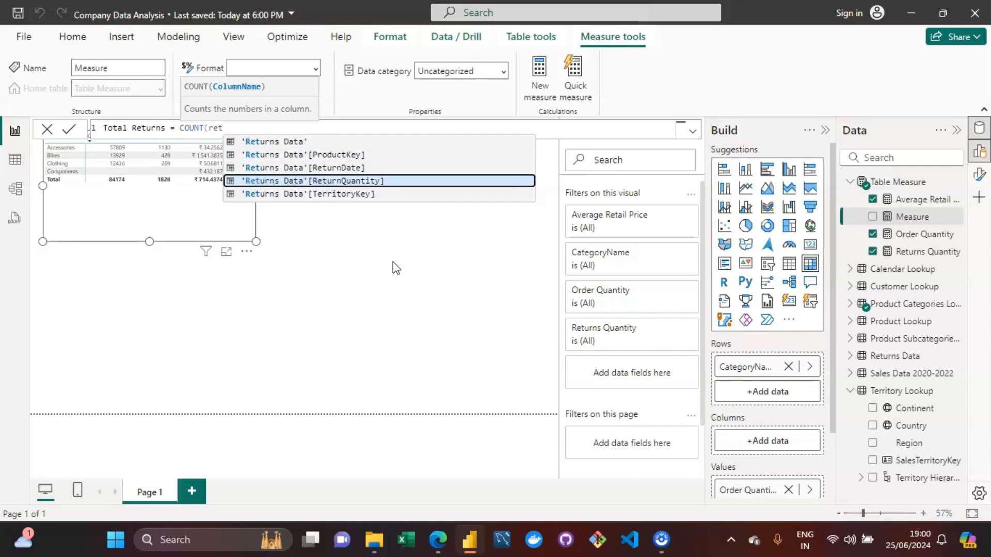
pyautogui.press('Tab')
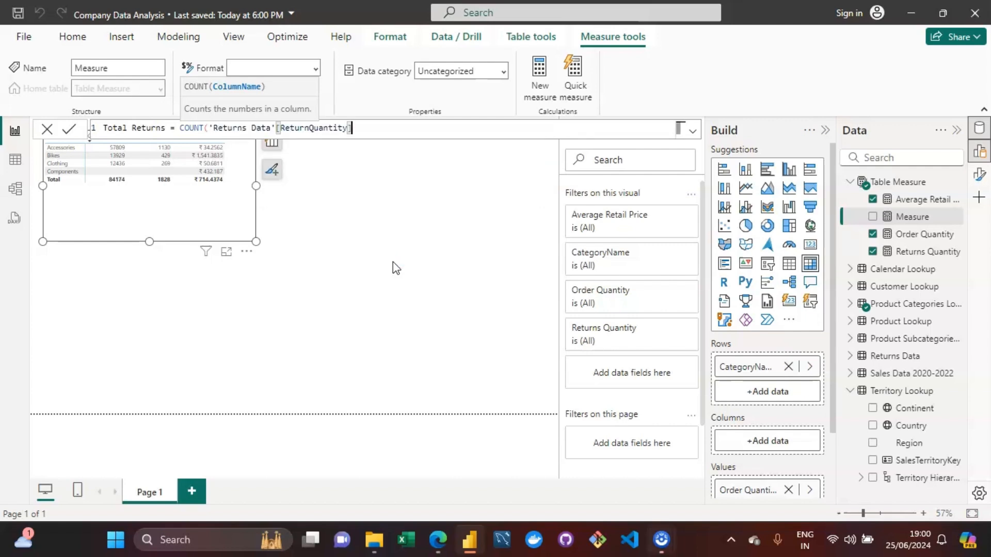
pyautogui.write(')')
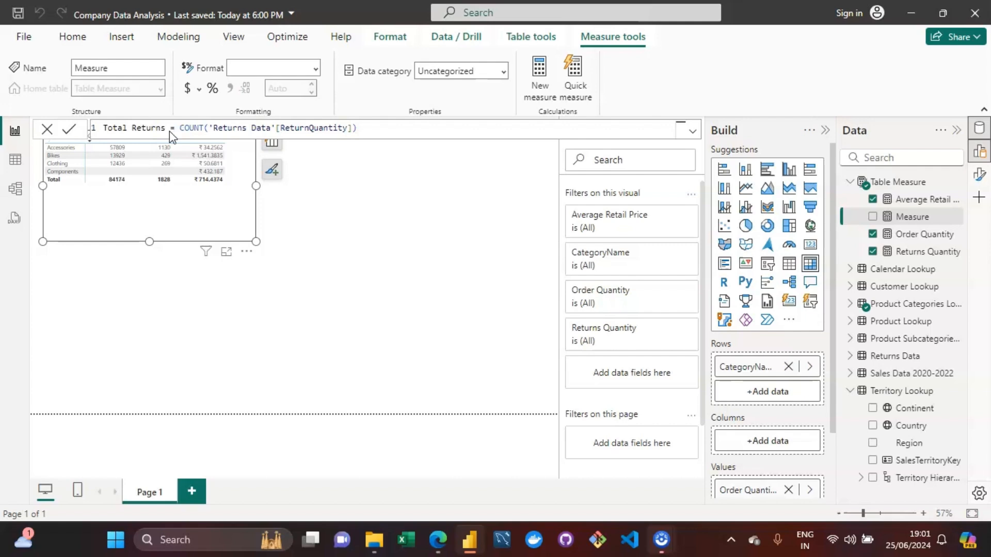
pyautogui.press('Return')
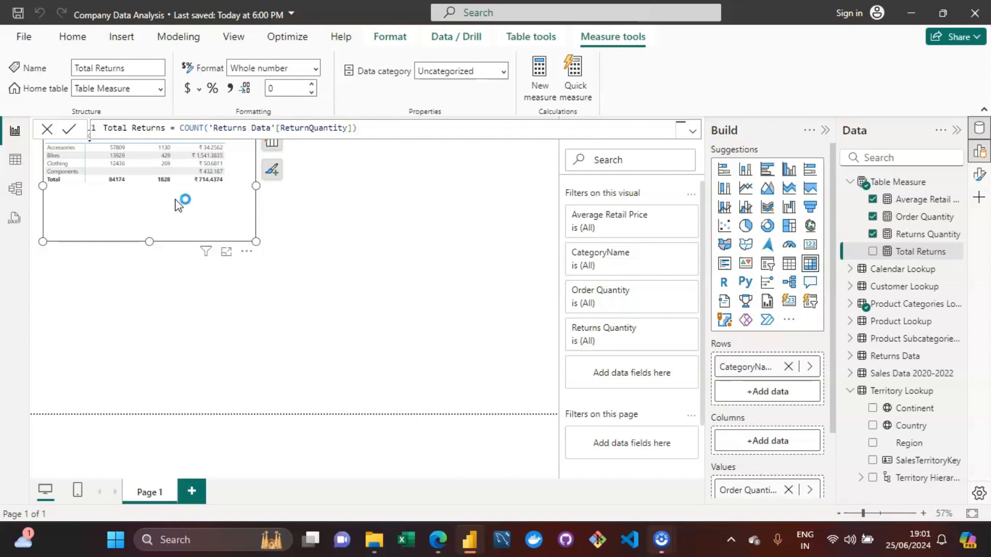
# Examine the matrix by category in focus mode and return to the report page.
pyautogui.click(405, 227)
pyautogui.click(194, 219)
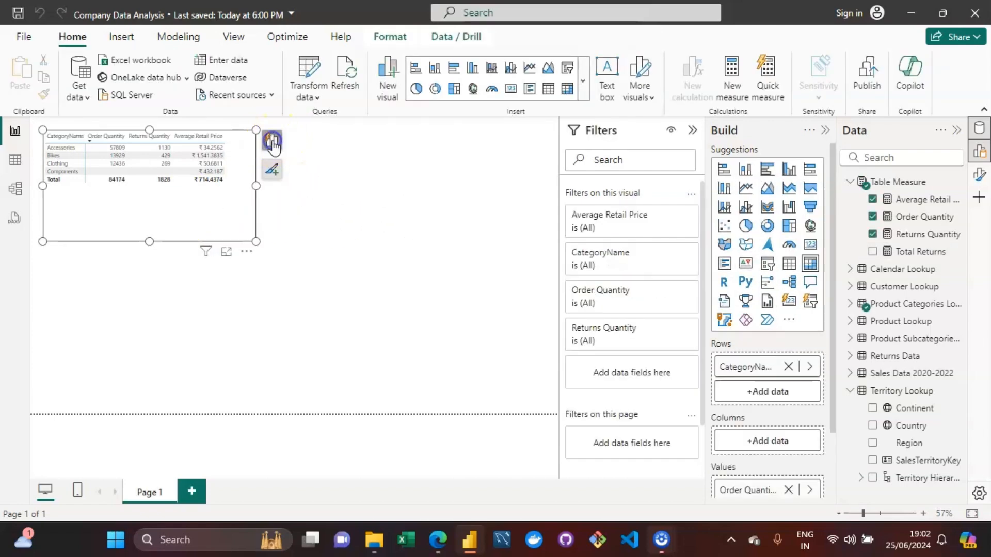
pyautogui.click(272, 142)
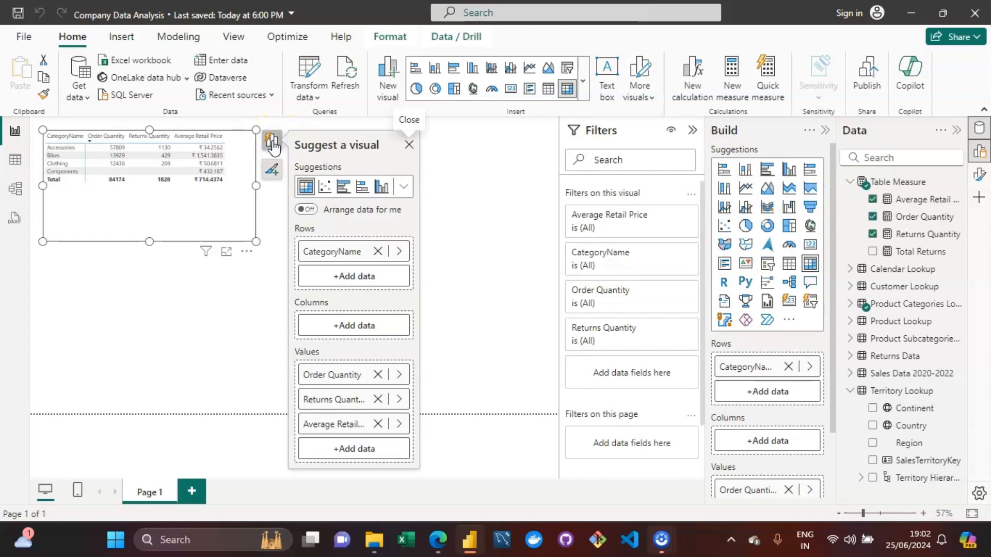
pyautogui.click(227, 252)
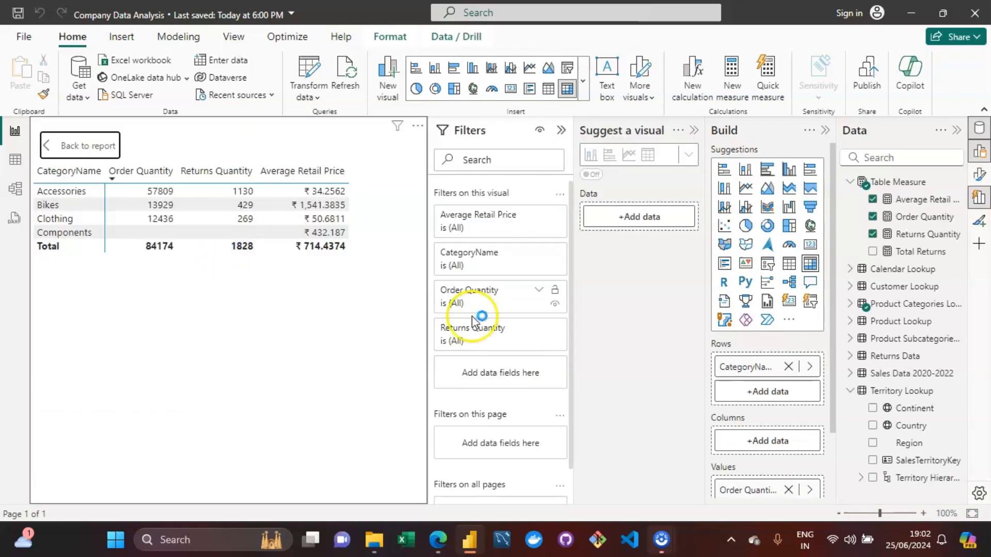
pyautogui.click(81, 148)
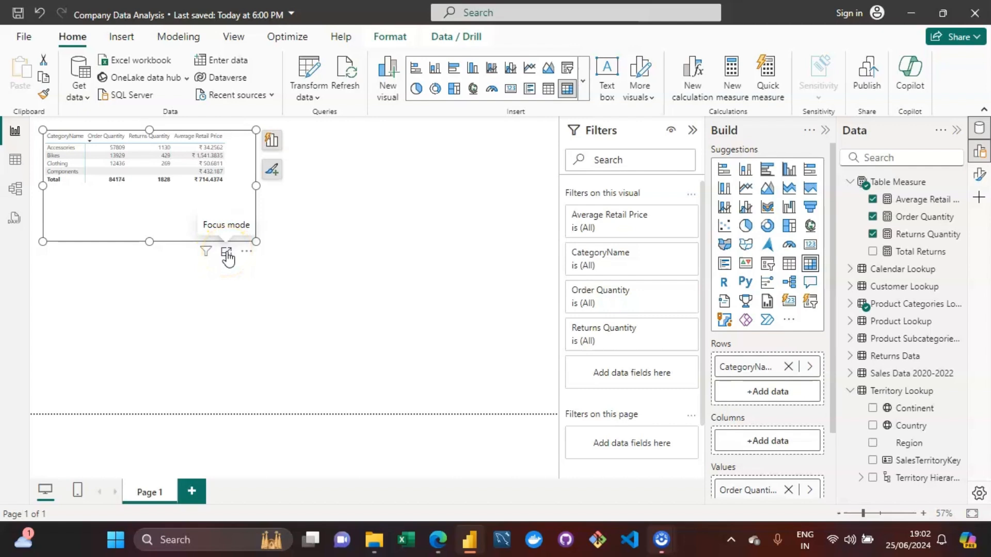
pyautogui.click(227, 253)
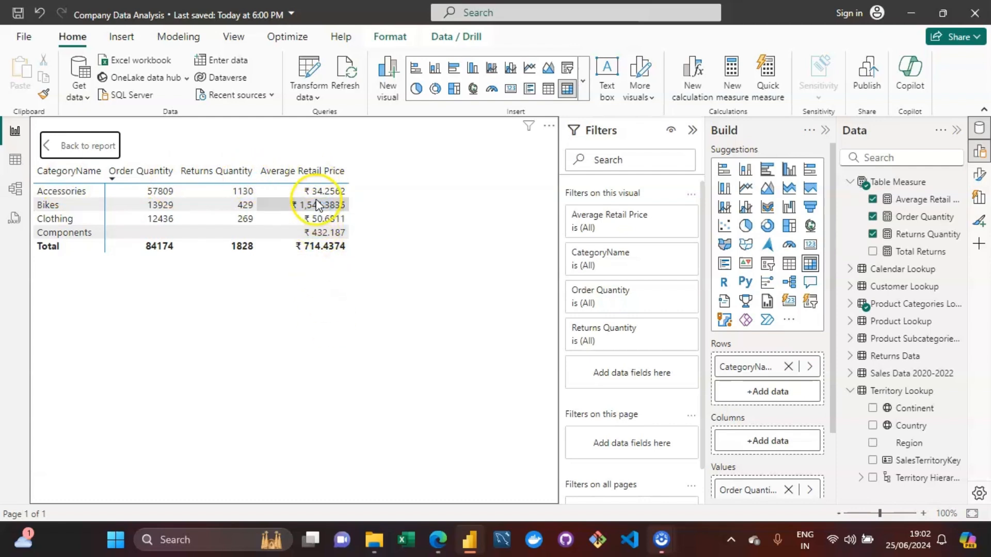
pyautogui.click(89, 142)
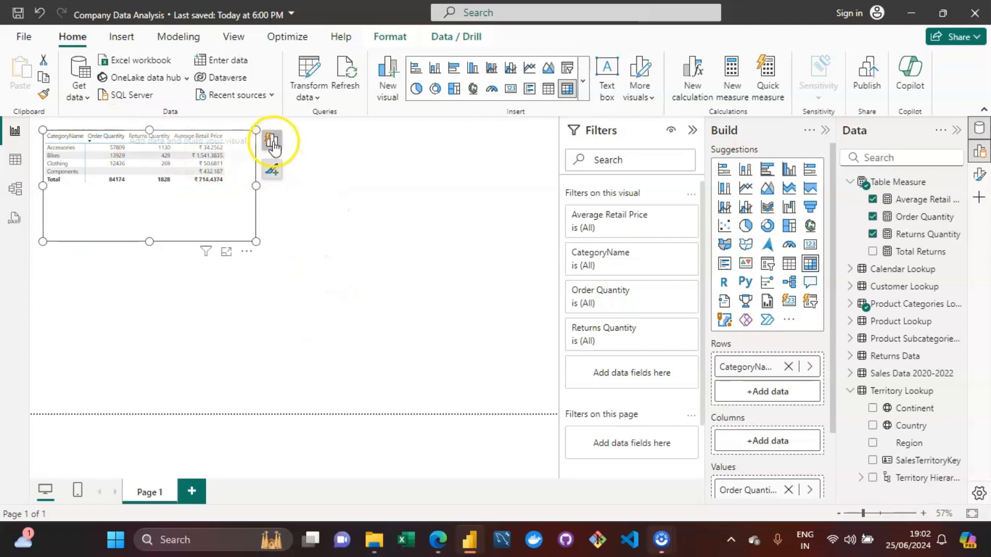
# Add the Total Returns measure from Table Measure to the matrix's values.
pyautogui.click(272, 143)
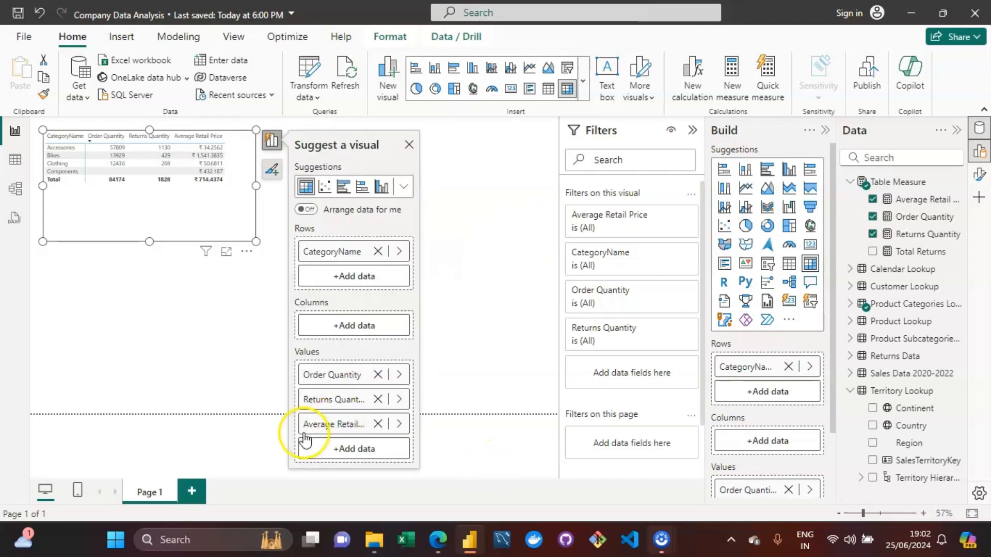
pyautogui.click(353, 450)
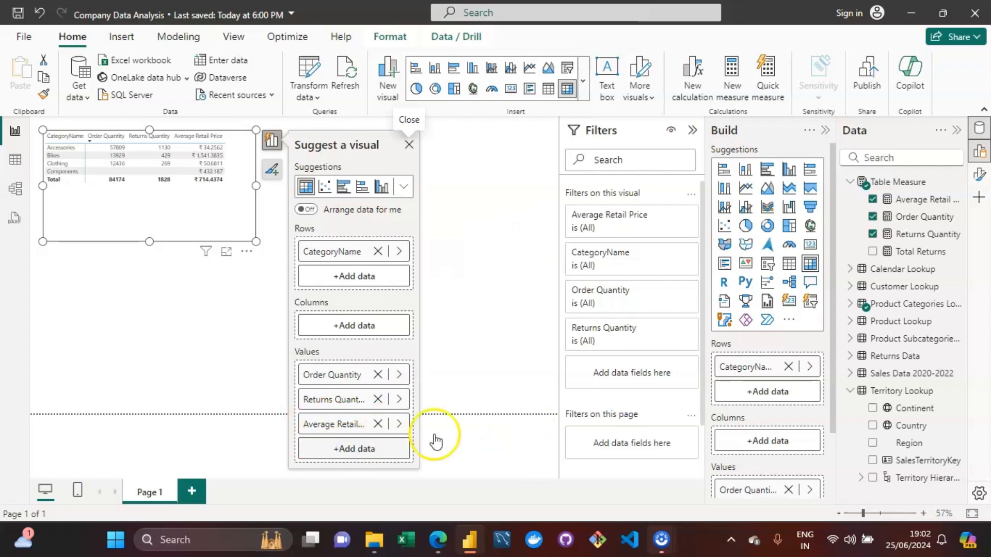
pyautogui.click(447, 448)
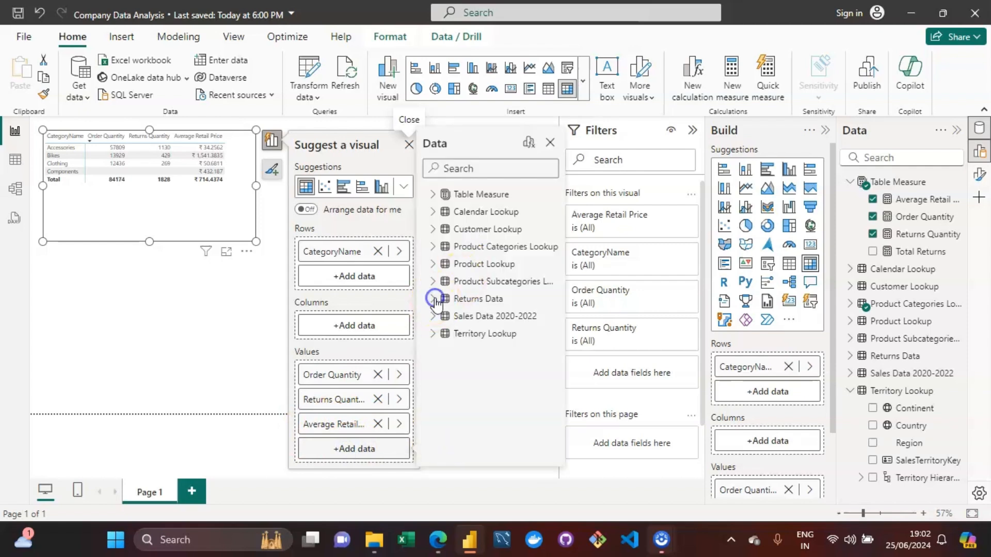
pyautogui.click(433, 298)
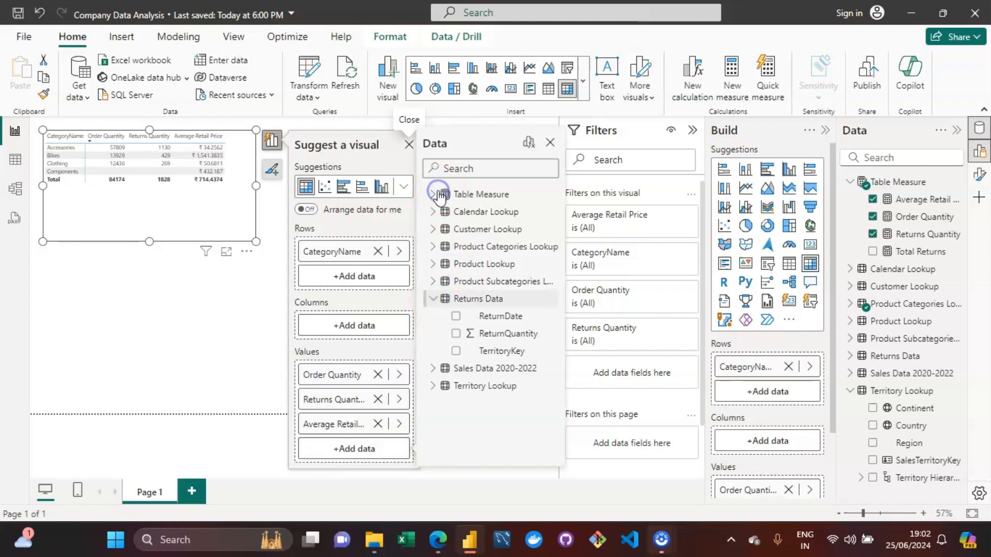
pyautogui.click(433, 195)
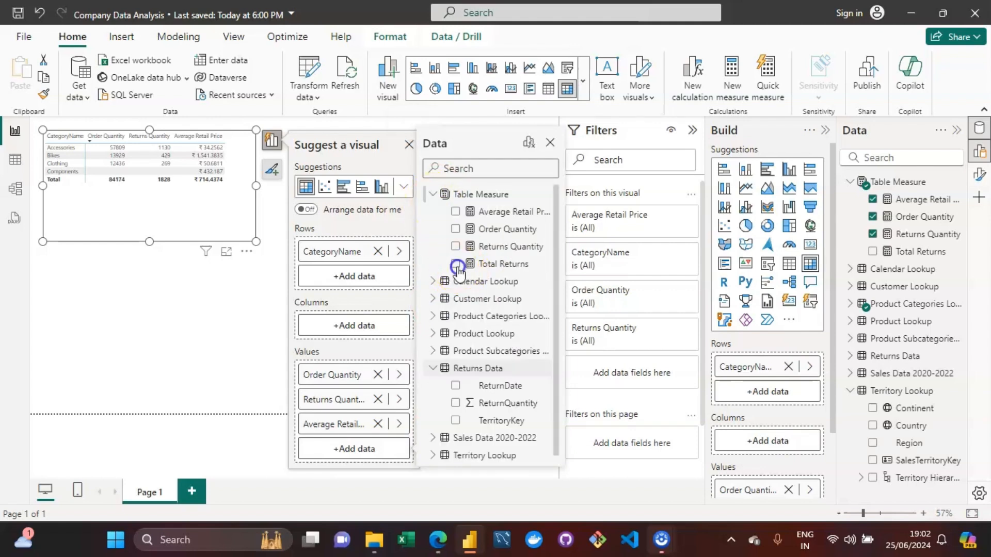
pyautogui.click(456, 264)
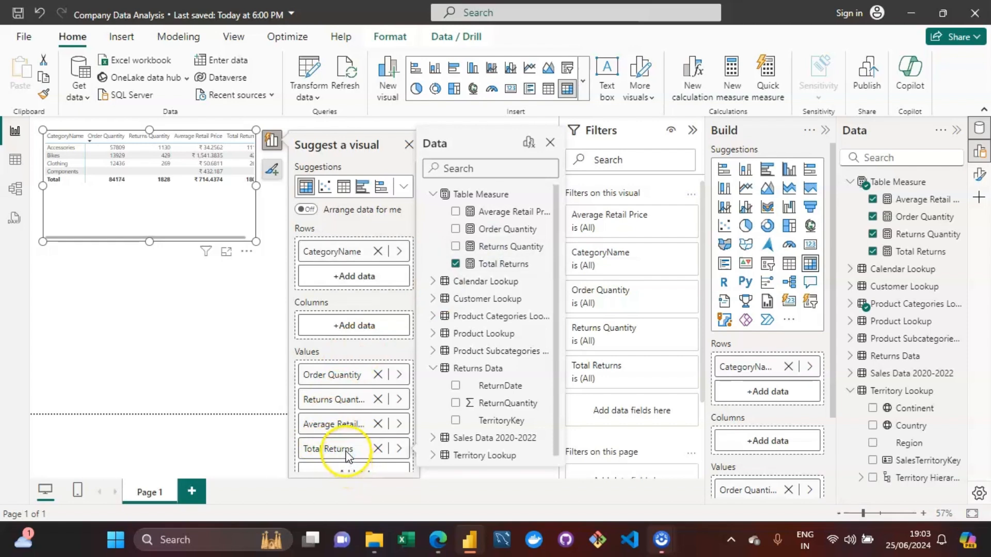
# Try to move Total Returns above Average Retail Price in the matrix's values.
pyautogui.click(342, 421)
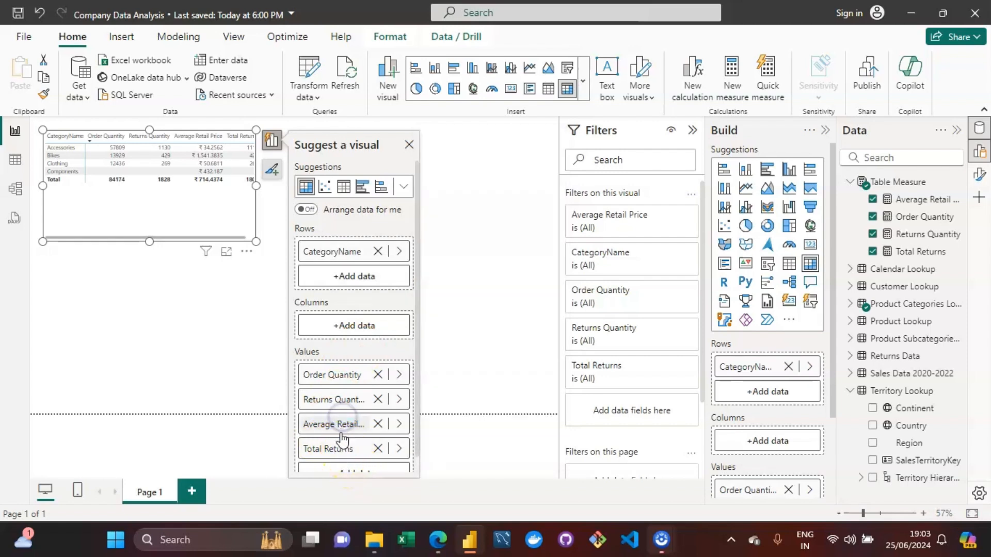
pyautogui.click(334, 416)
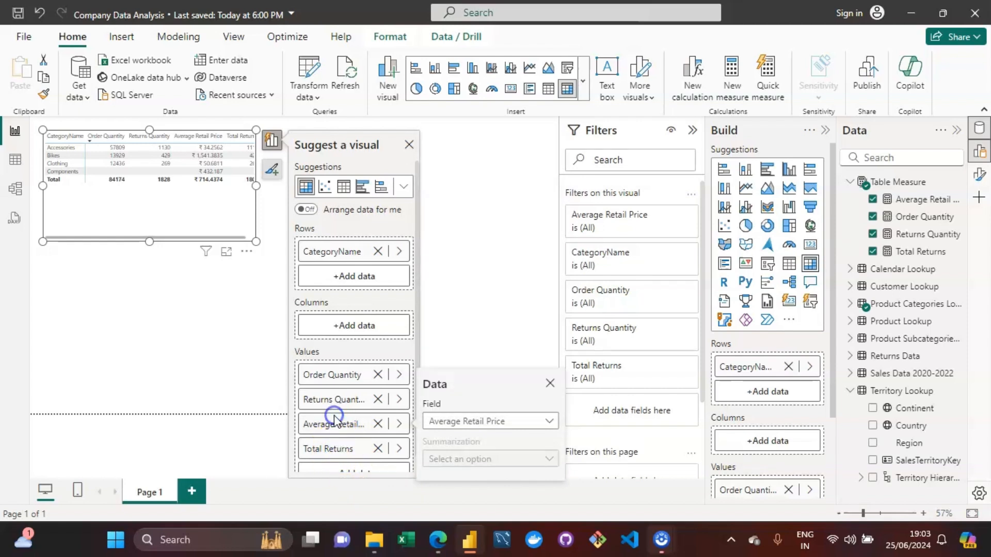
pyautogui.moveTo(333, 450); pyautogui.dragTo(332, 425)
pyautogui.click(331, 425)
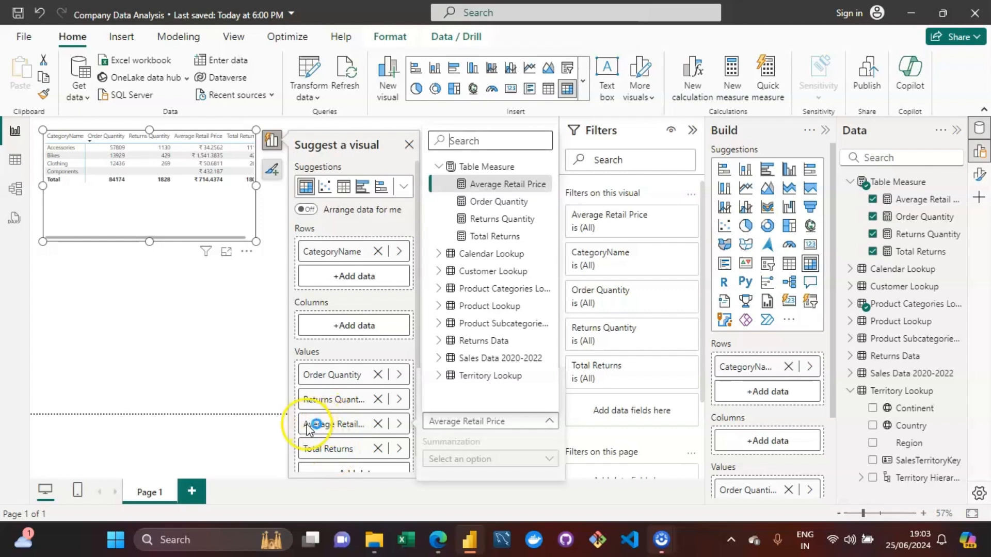
pyautogui.click(328, 428)
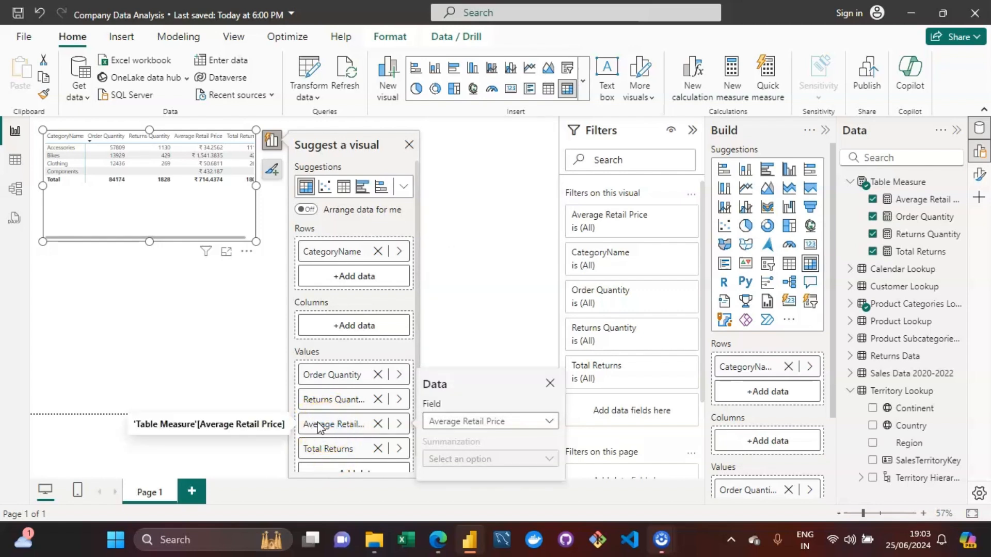
pyautogui.click(341, 442)
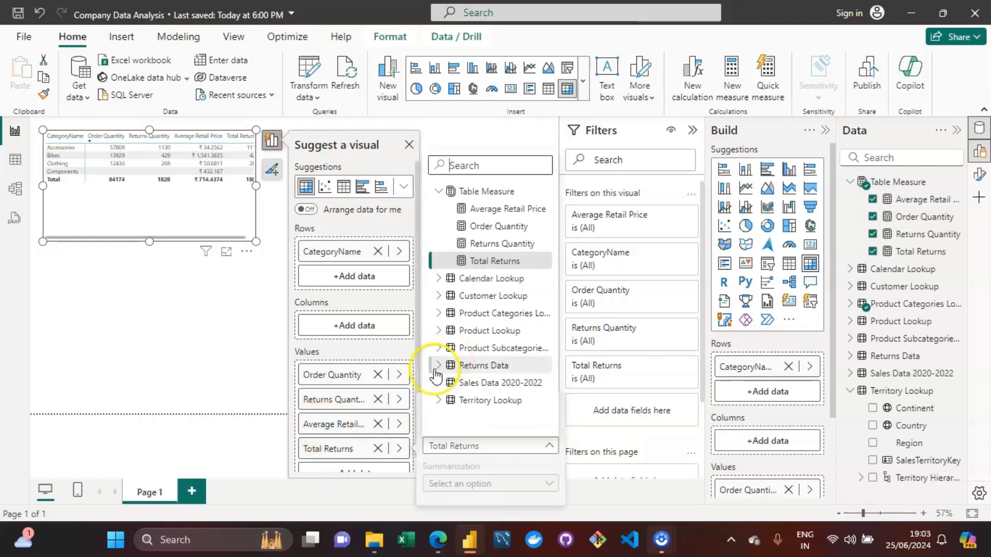
pyautogui.click(441, 192)
pyautogui.click(326, 423)
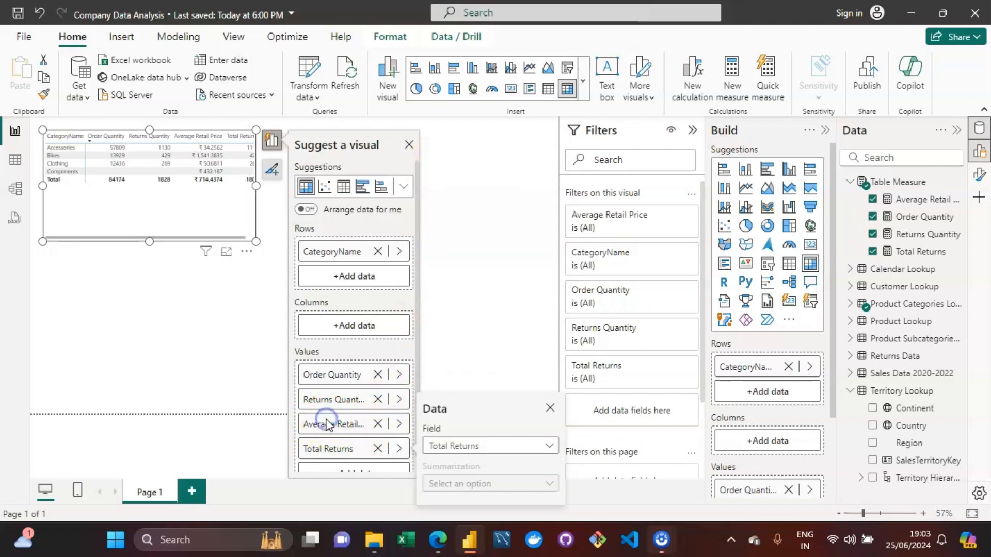
pyautogui.click(339, 448)
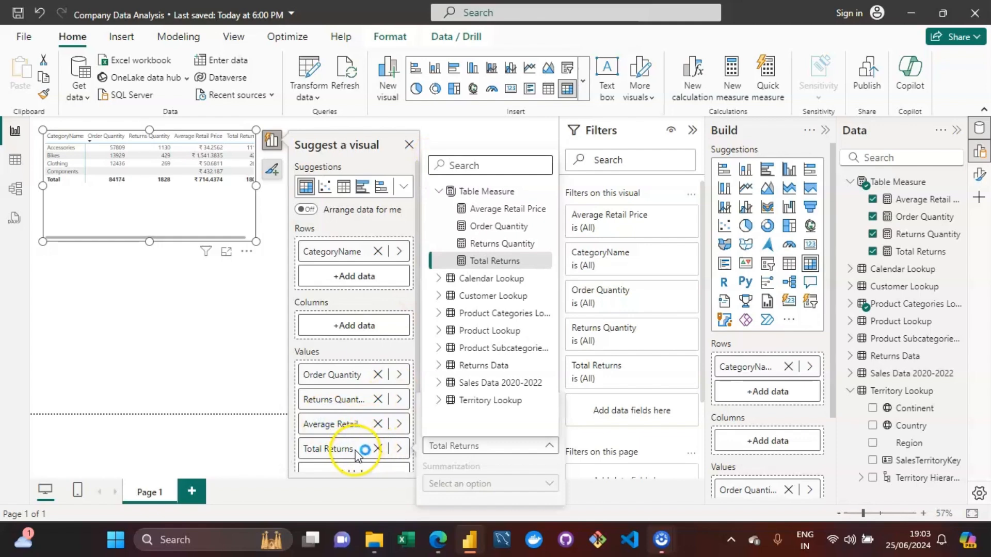
pyautogui.click(350, 421)
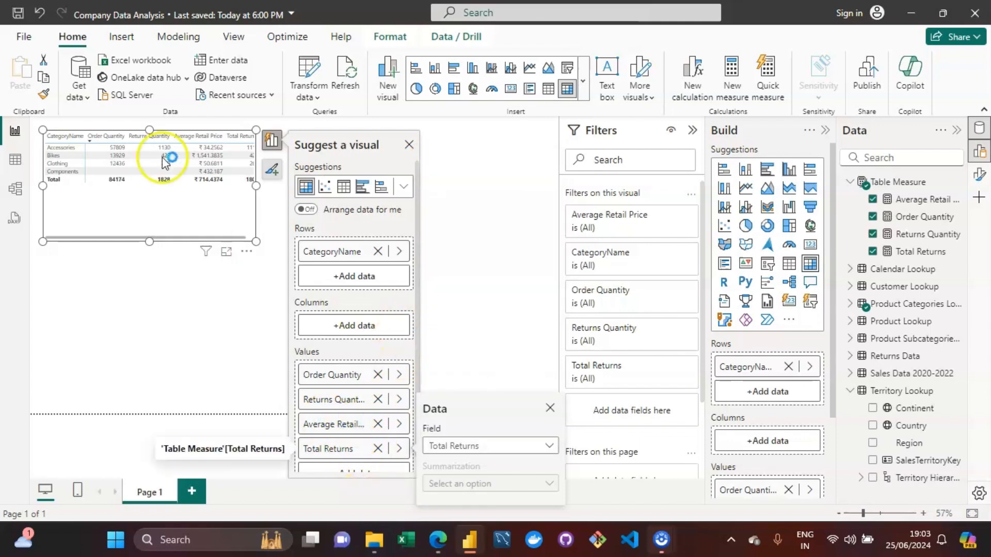
# Compare Returns Quantity with Total Returns by category in the matrix's focus mode, with the Filters pane collapsed.
pyautogui.click(226, 252)
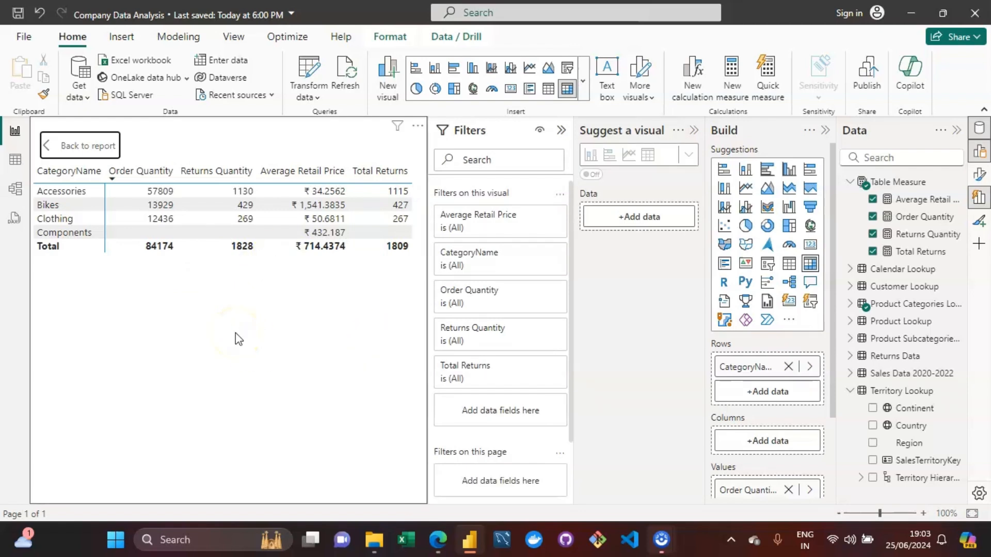
pyautogui.click(555, 132)
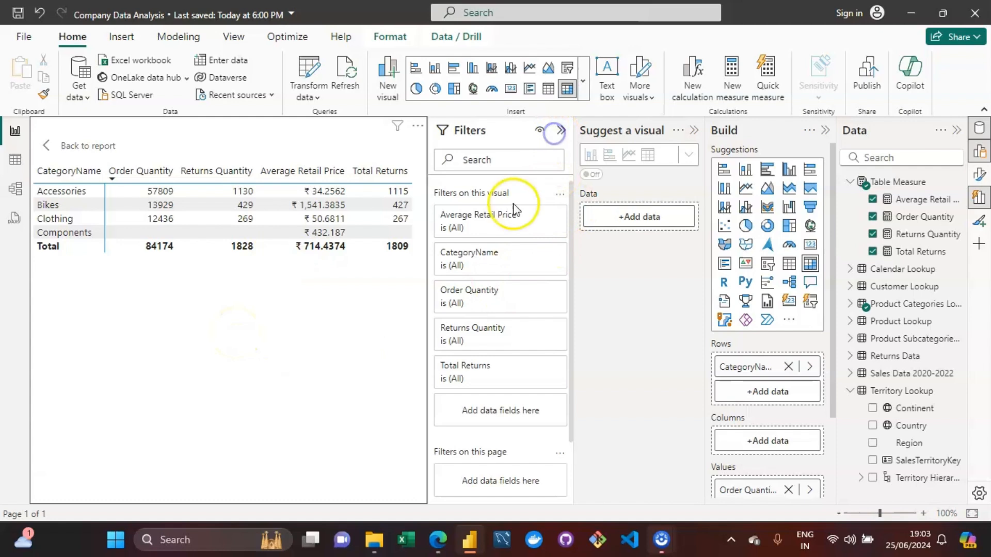
pyautogui.click(566, 134)
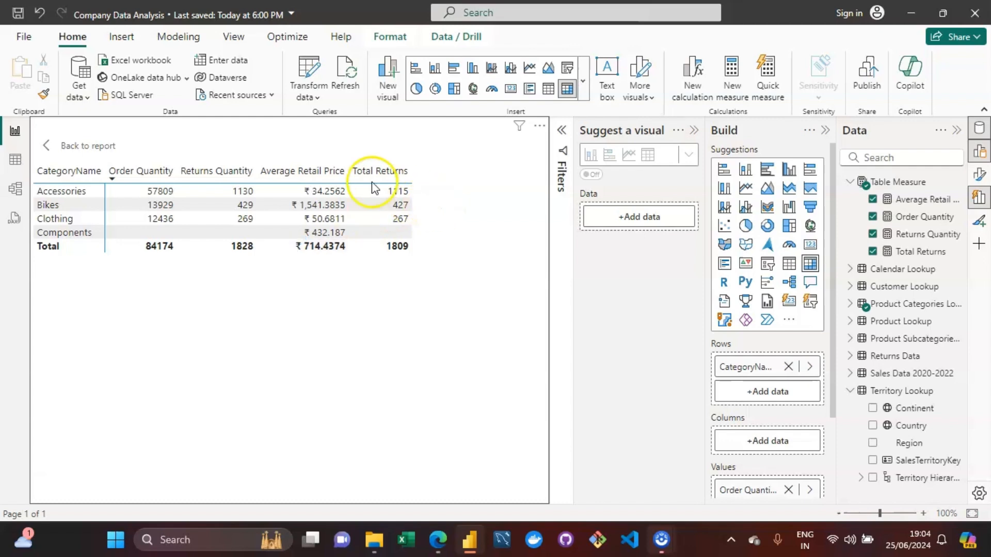
pyautogui.click(265, 210)
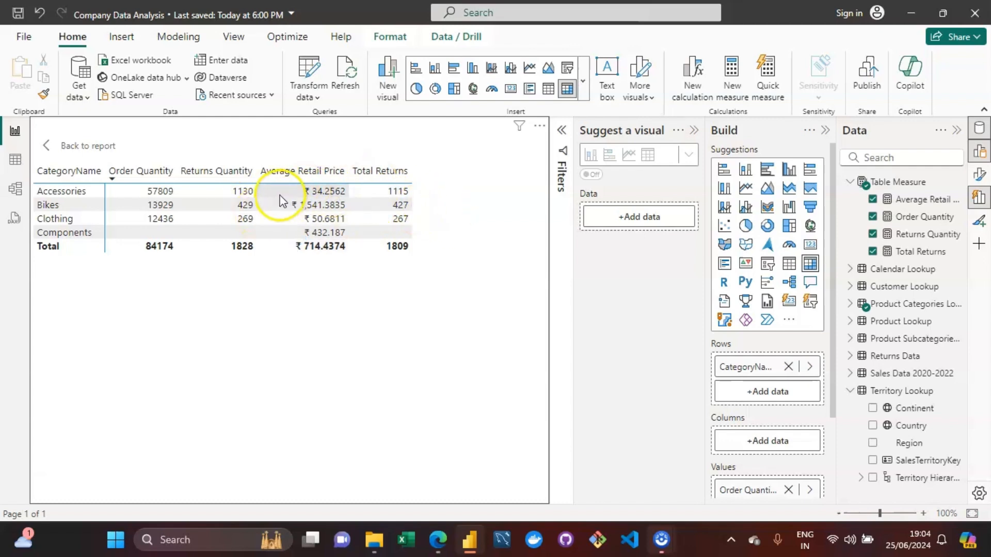
pyautogui.click(205, 199)
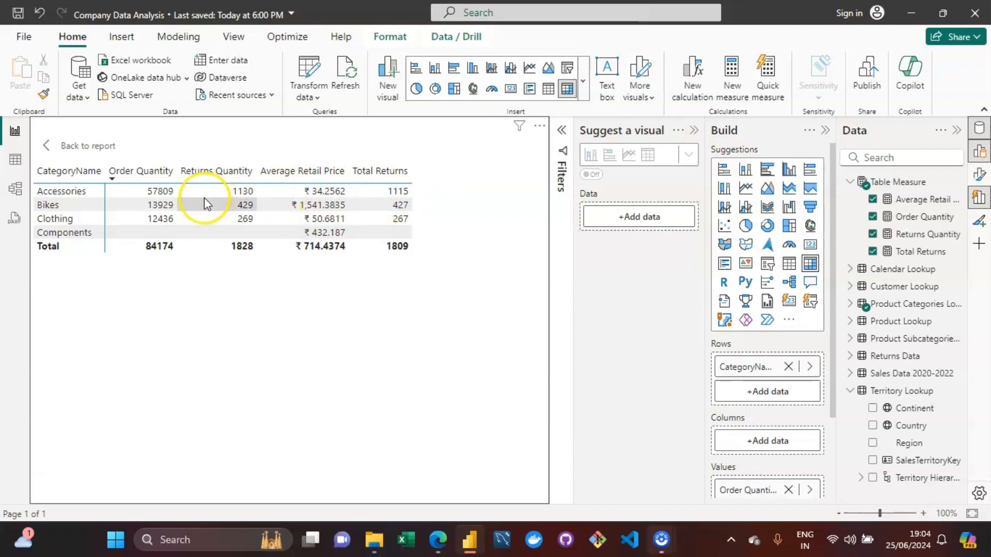
# Return to the report page and widen the matrix until the Total Returns column fits completely.
pyautogui.click(73, 147)
pyautogui.keyDown('ctrl'); pyautogui.scroll(2, 471, 252); pyautogui.keyUp('ctrl')
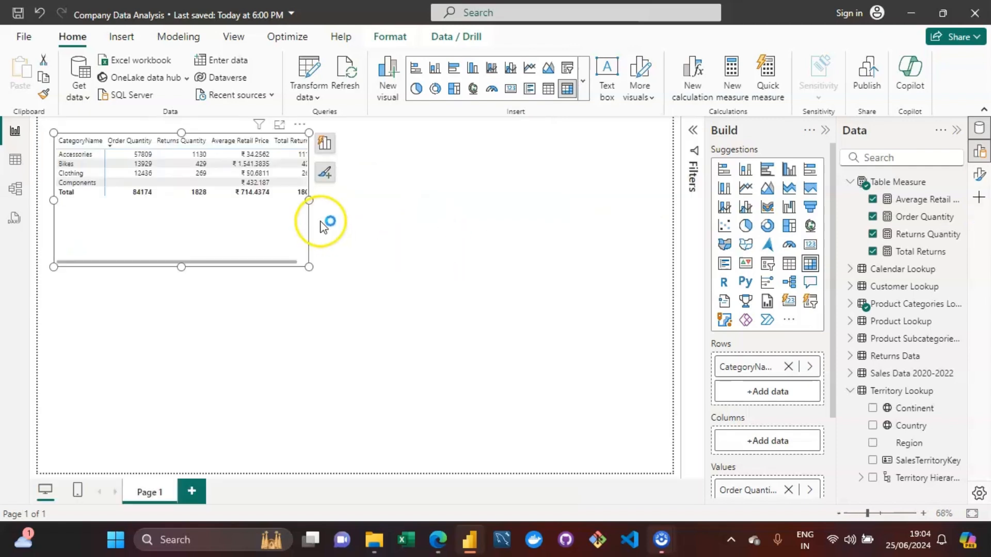
pyautogui.moveTo(308, 200); pyautogui.dragTo(405, 200)
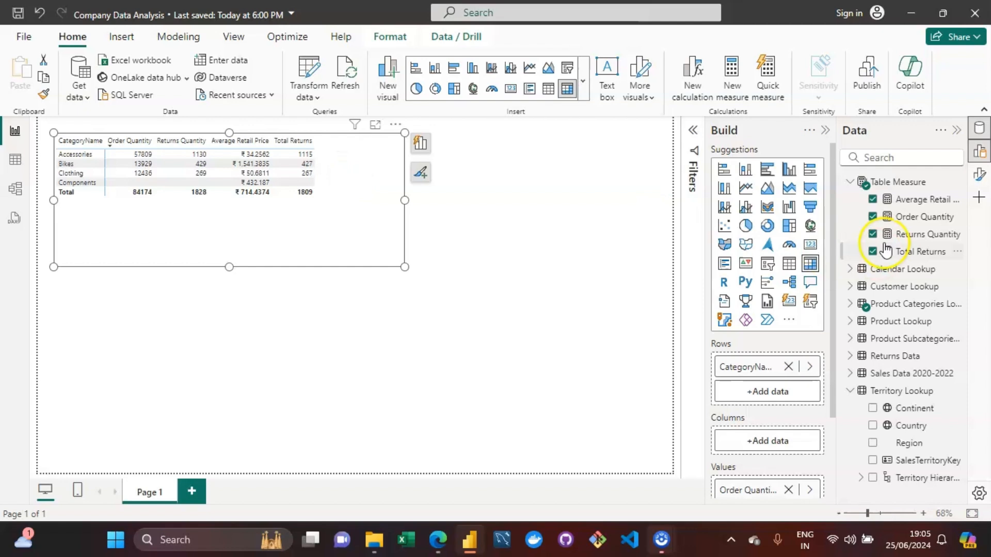
# Replace COUNT with COUNTA in the Total Returns measure's formula and commit it.
pyautogui.click(928, 253)
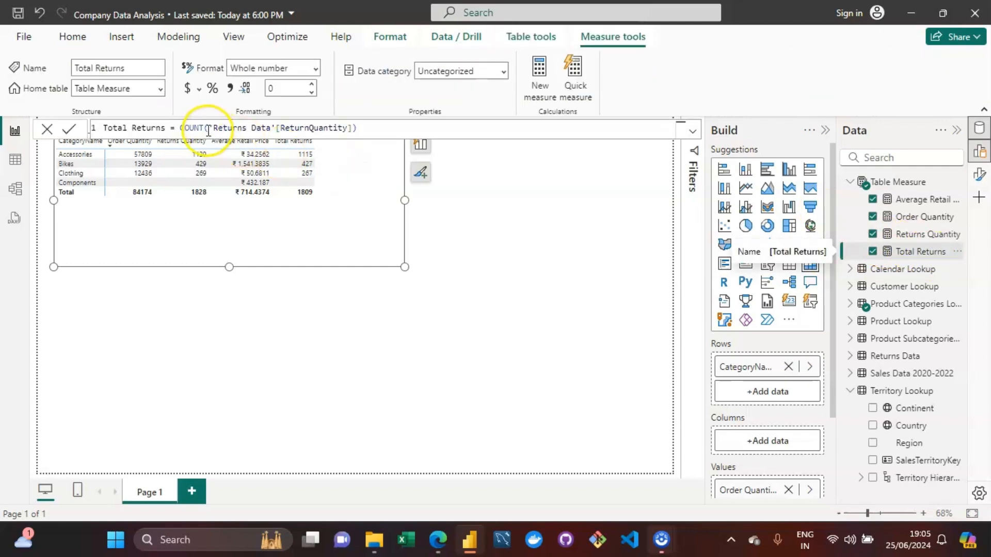
pyautogui.doubleClick(204, 128)
pyautogui.write('COUNTA')
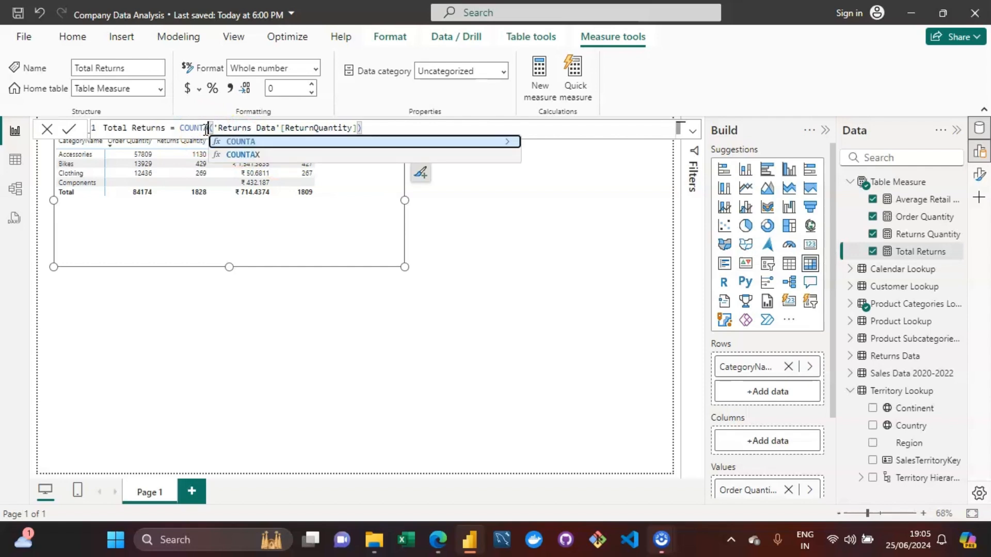
pyautogui.click(756, 152)
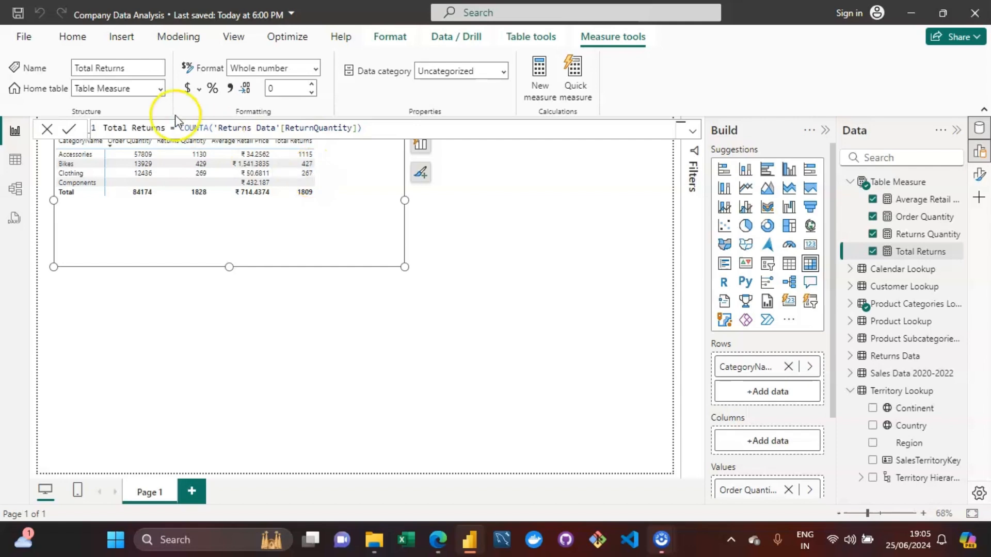
# Try to use COUNTDISTINCT on 'Returns Data'[ReturnQuantity] in the Total Returns measure and commit it.
pyautogui.click(210, 128)
pyautogui.press('BackSpace')
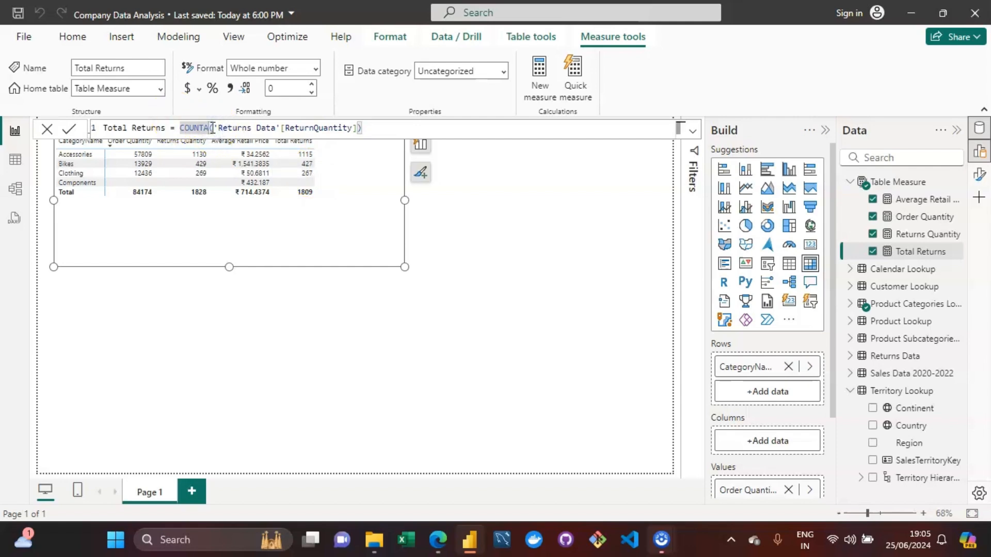
pyautogui.write('DISTI')
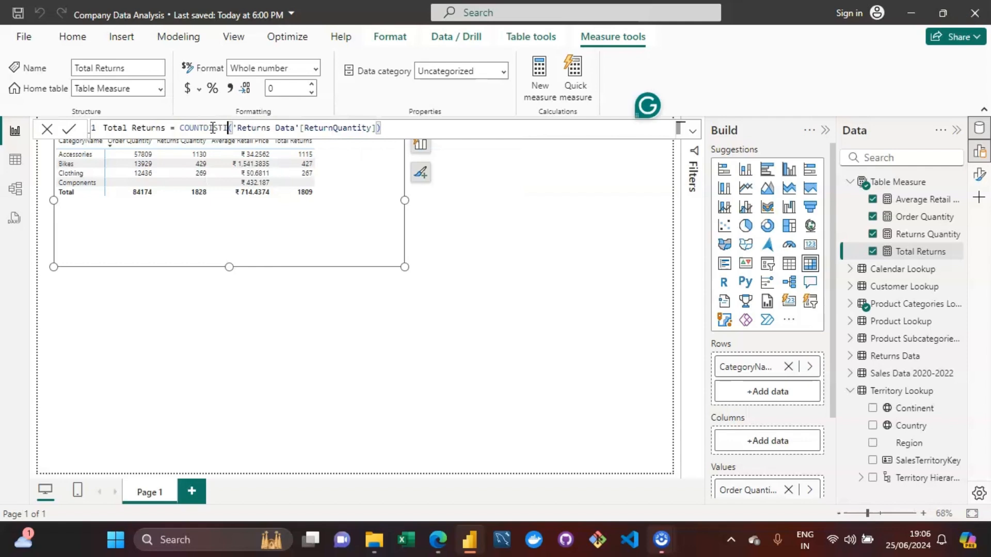
pyautogui.write('NCT')
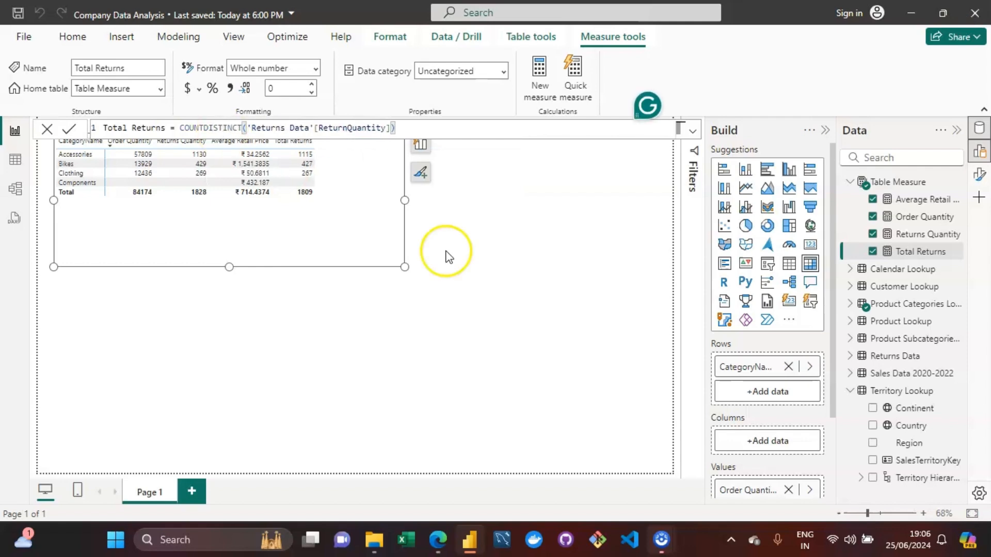
pyautogui.press('Return')
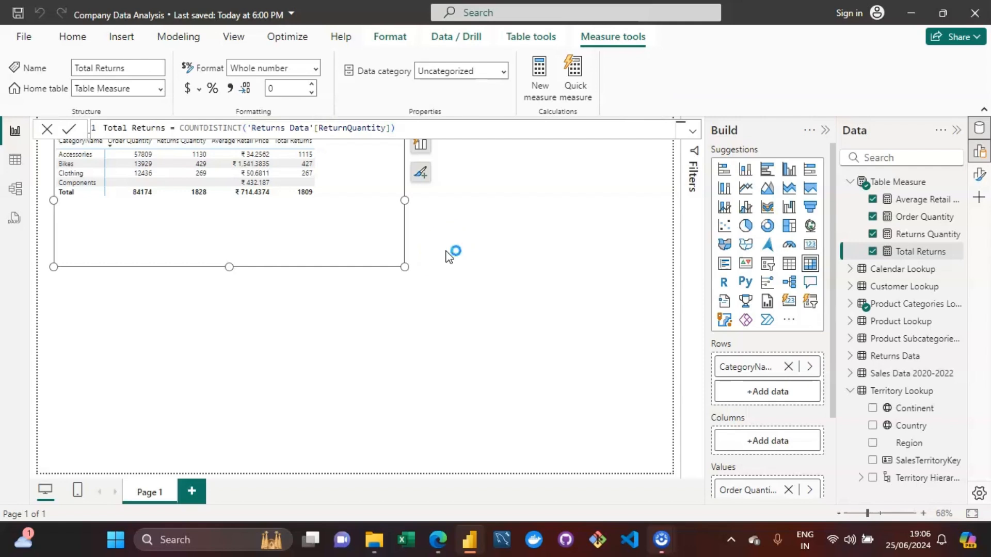
pyautogui.click(385, 228)
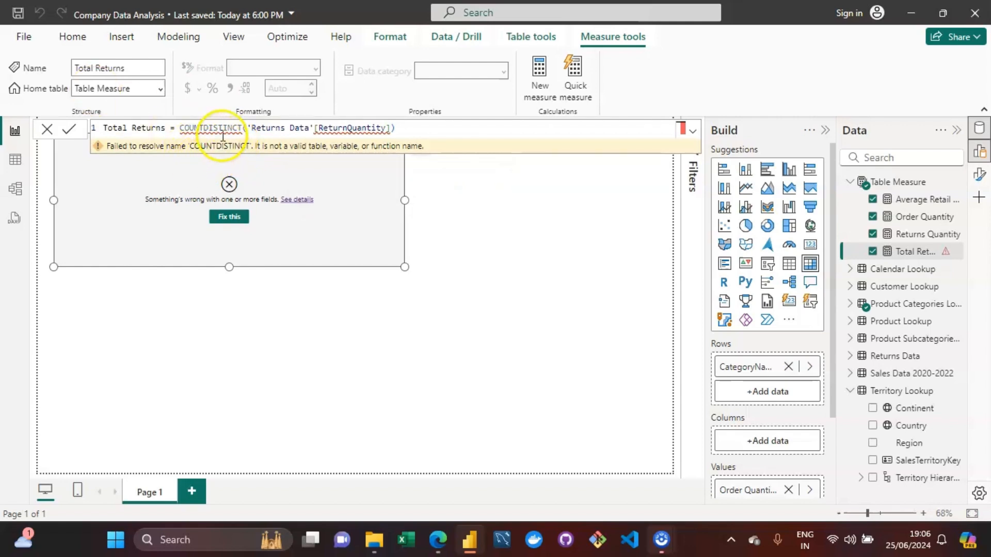
# Correct the function name in the Total Returns formula to DISTINCTCOUNT and commit the measure.
pyautogui.click(208, 128)
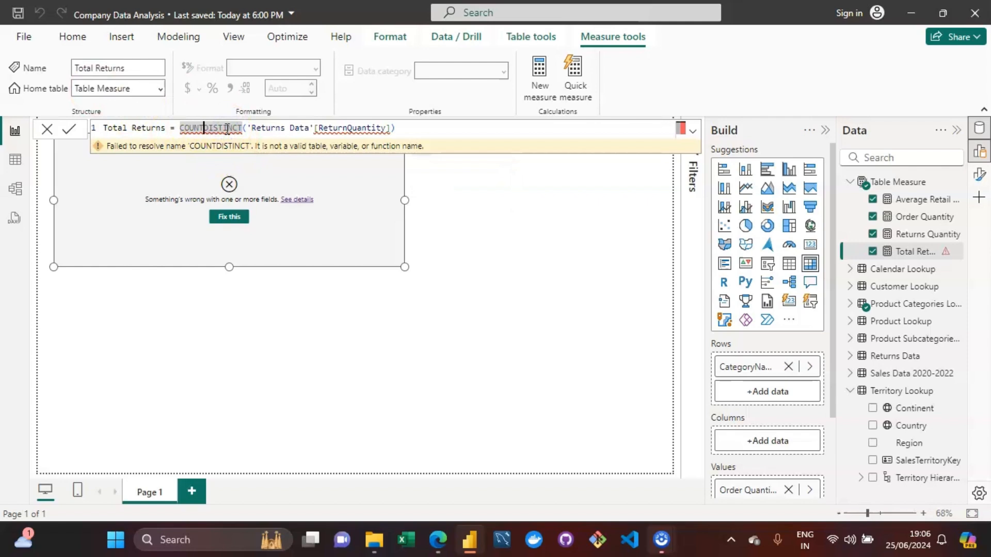
pyautogui.press('BackSpace')
pyautogui.press('BackSpace')
pyautogui.press('BackSpace')
pyautogui.press('BackSpace')
pyautogui.press('BackSpace')
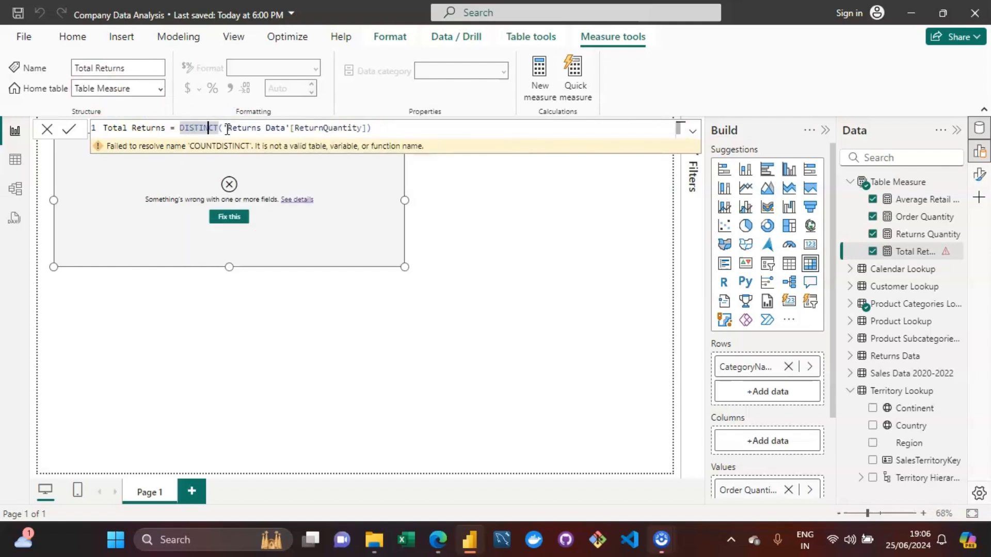
pyautogui.press('Right')
pyautogui.press('Right')
pyautogui.write('CO')
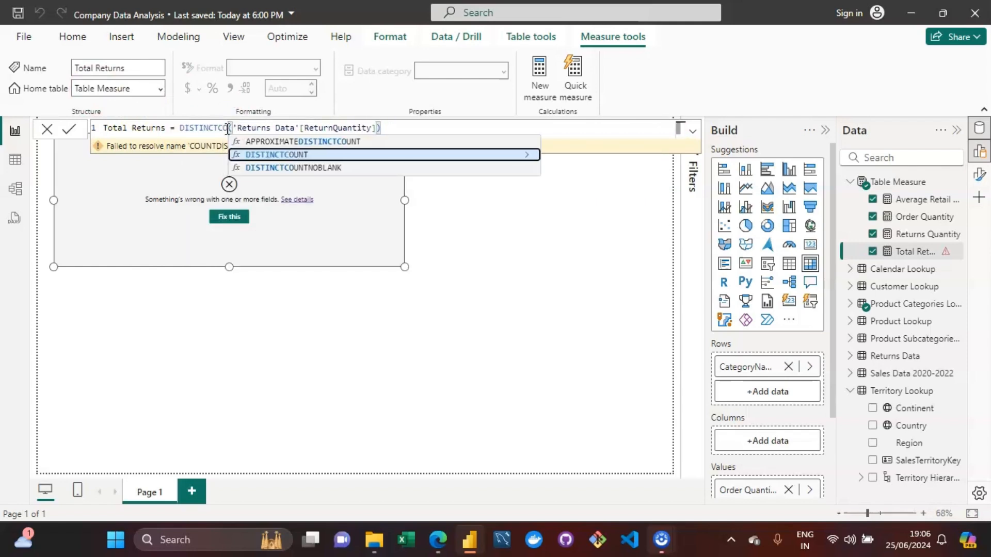
pyautogui.press('Tab')
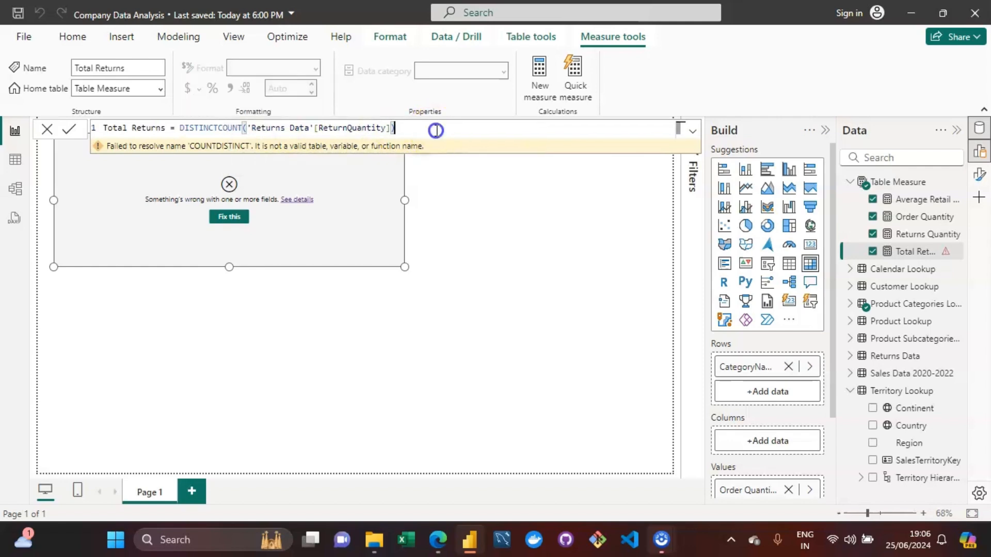
pyautogui.press('Return')
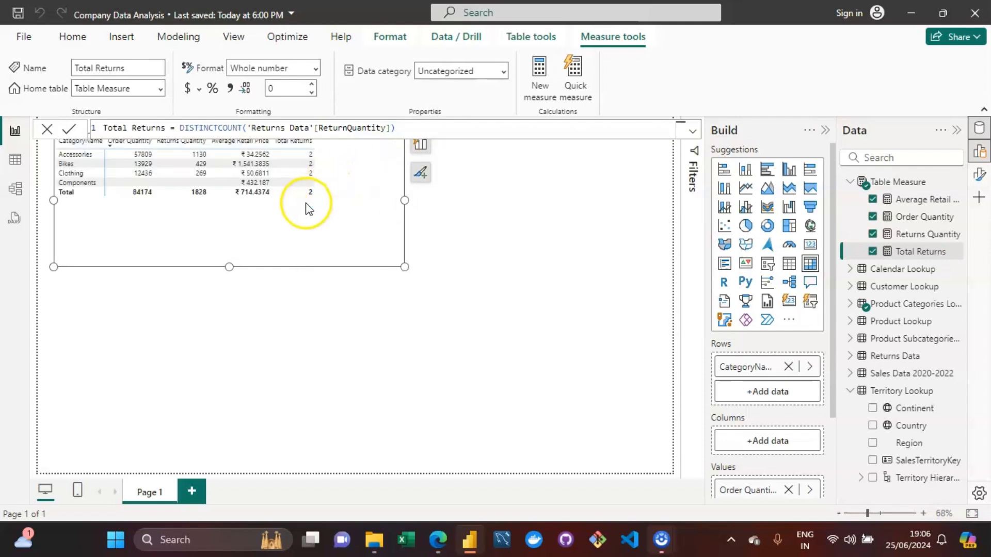
pyautogui.click(264, 238)
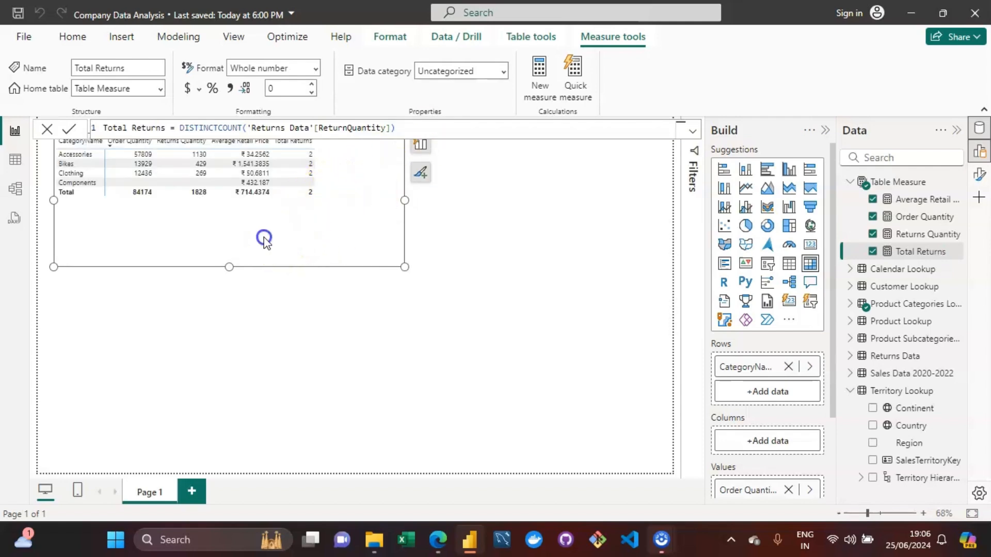
# Remove the DISTINCTCOUNT function and its opening parenthesis from the Total Returns formula.
pyautogui.click(243, 128)
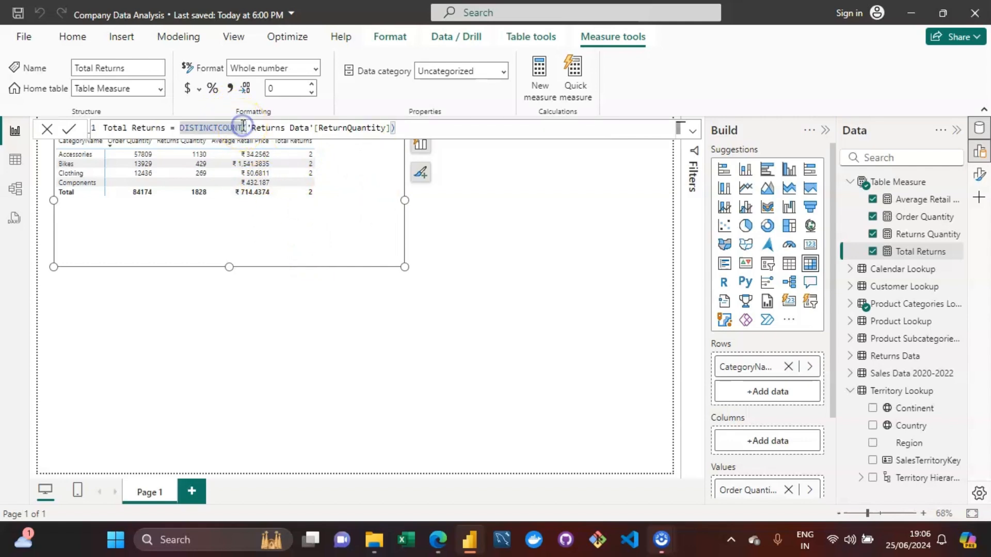
pyautogui.click(347, 167)
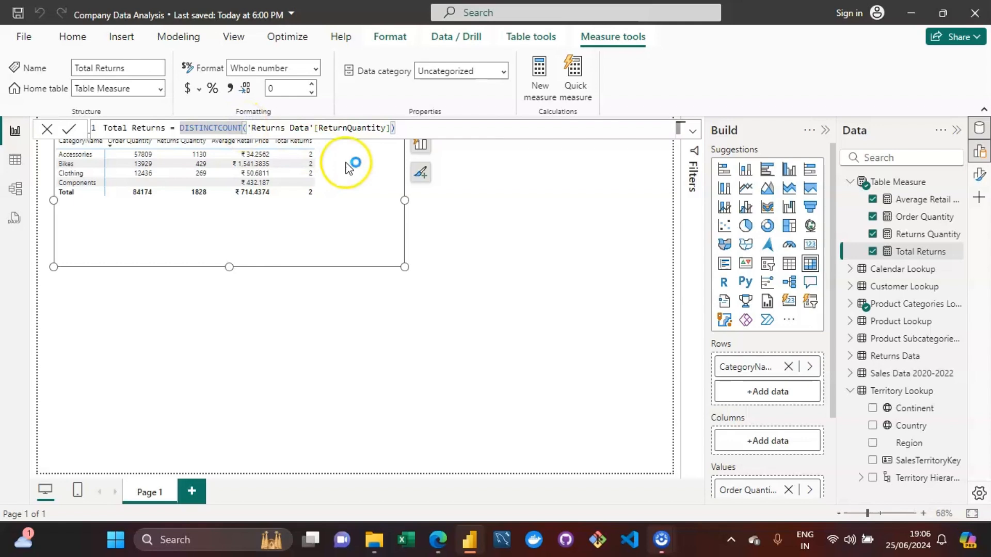
pyautogui.press('BackSpace')
pyautogui.press('BackSpace')
pyautogui.press('BackSpace')
pyautogui.press('BackSpace')
pyautogui.press('BackSpace')
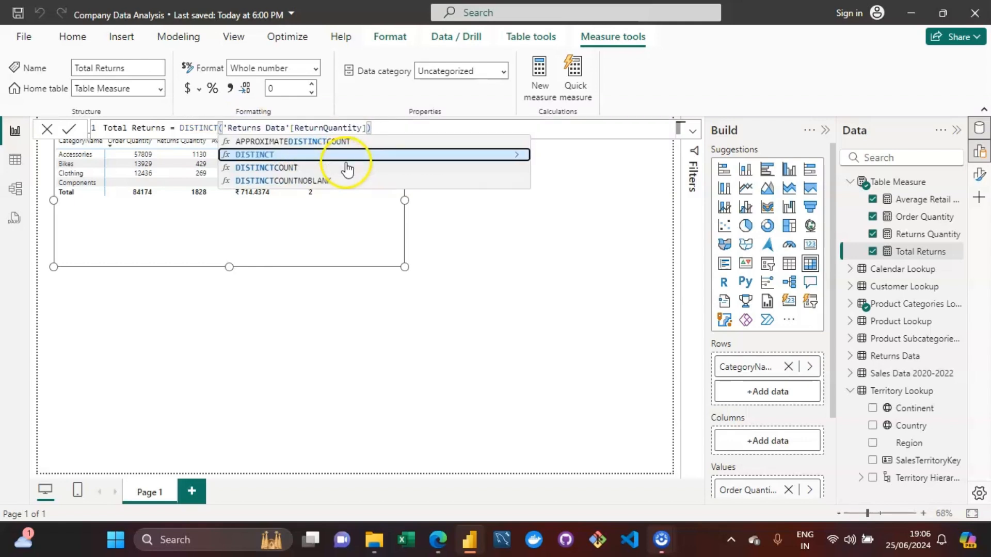
pyautogui.write('COU')
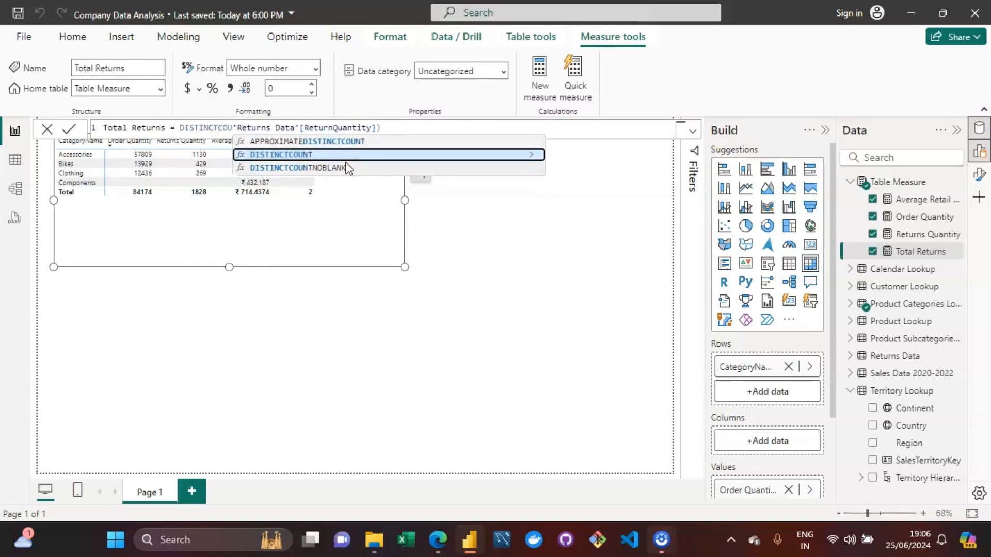
pyautogui.press('BackSpace')
pyautogui.press('BackSpace')
pyautogui.press('BackSpace')
pyautogui.press('BackSpace')
pyautogui.press('BackSpace')
pyautogui.press('BackSpace')
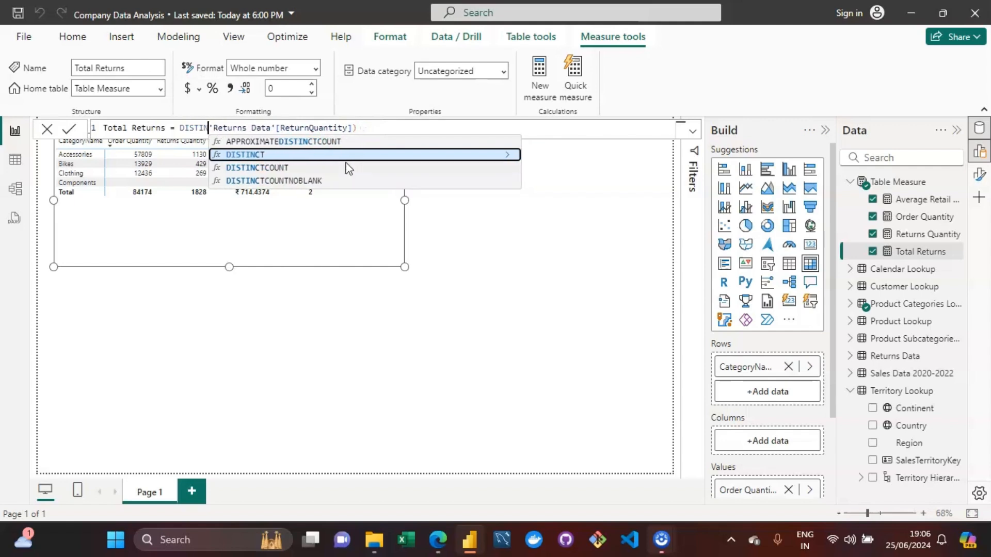
pyautogui.press('BackSpace')
pyautogui.press('BackSpace')
pyautogui.press('BackSpace')
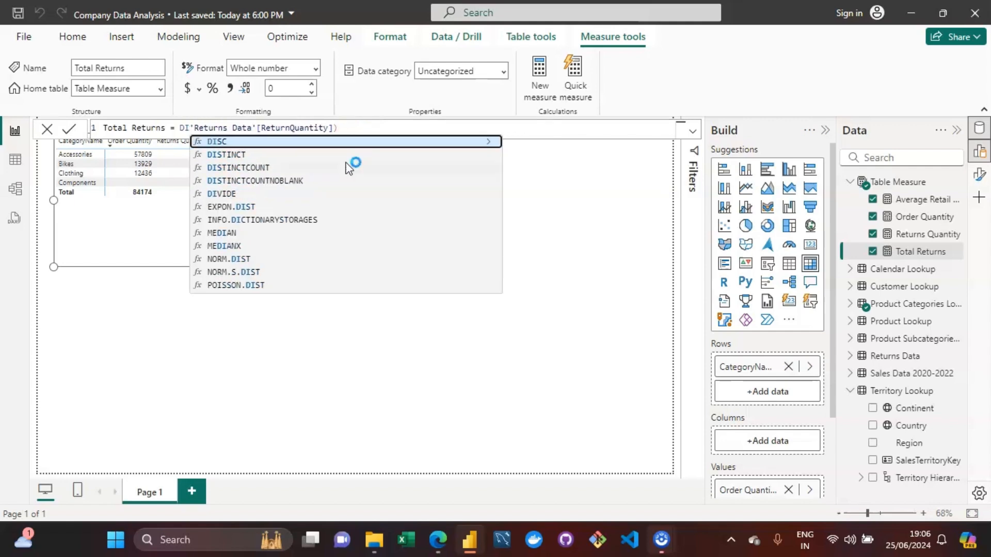
pyautogui.press('BackSpace')
pyautogui.press('BackSpace')
pyautogui.press('BackSpace')
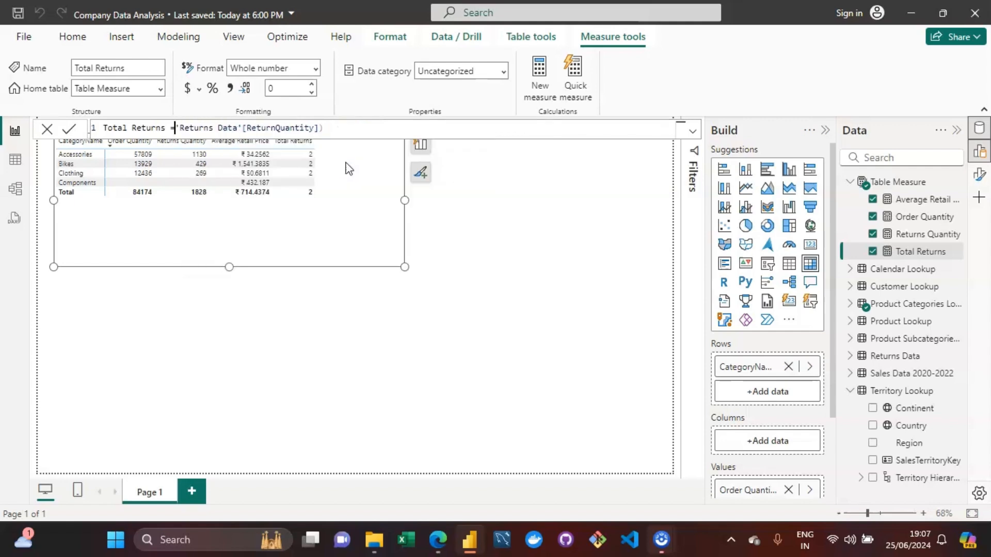
# Try to apply COUNTROWS to 'Returns Data'[ReturnQuantity] in the Total Returns formula and commit it.
pyautogui.write('(')
pyautogui.write('C')
pyautogui.write('OUNTROWS')
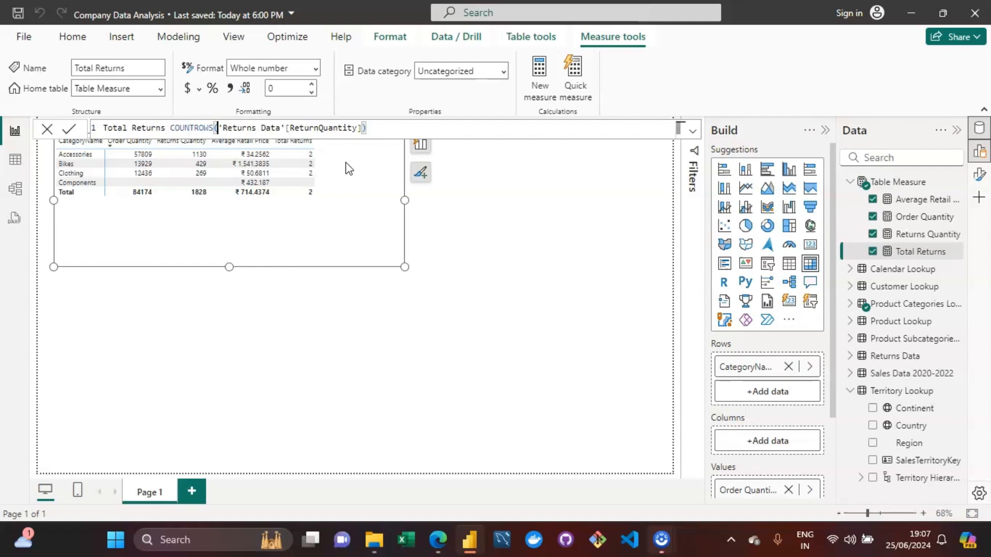
pyautogui.press('Right')
pyautogui.press('Right')
pyautogui.press('Return')
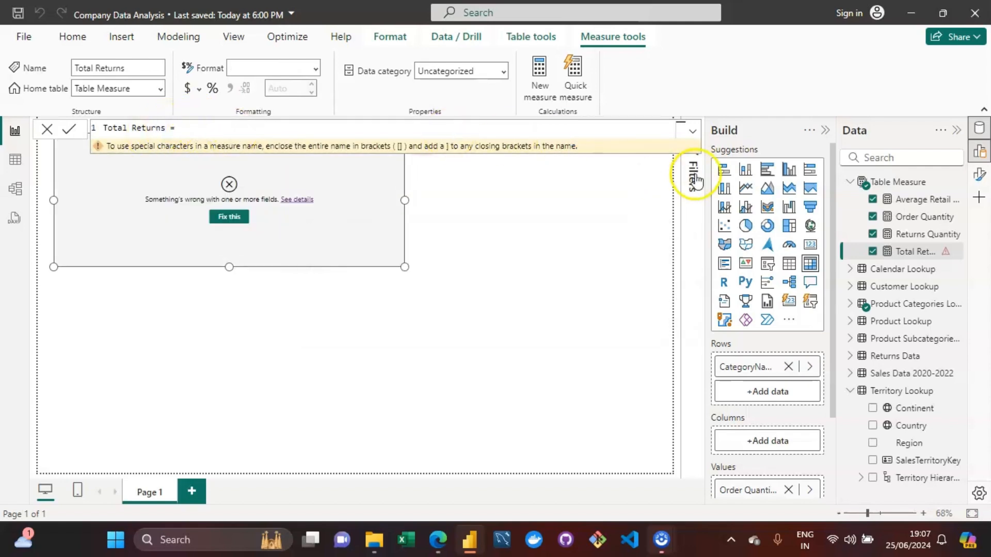
# Start the Total Returns formula with COUNTROWS and insert the 'Returns Data' table reference.
pyautogui.click(693, 132)
pyautogui.click(191, 132)
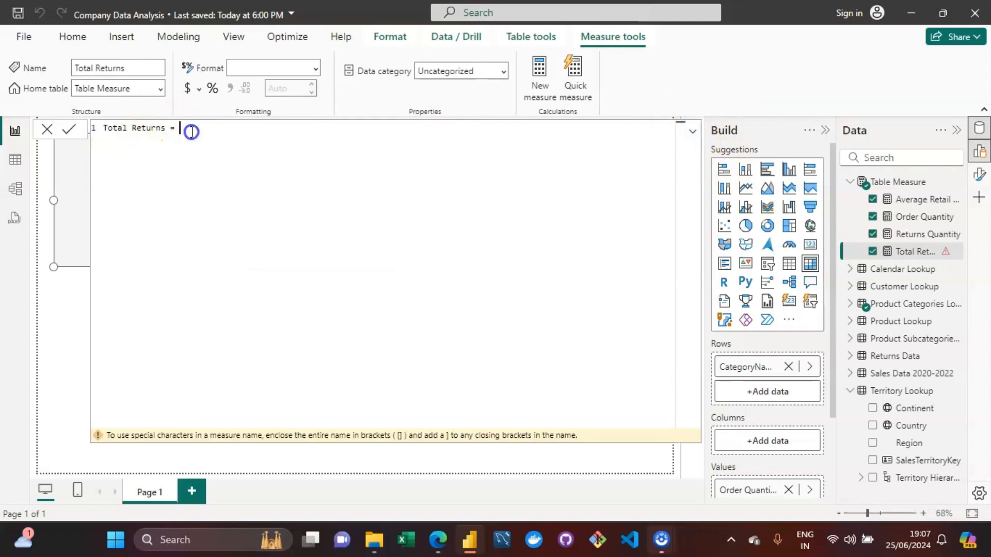
pyautogui.write('COUNT')
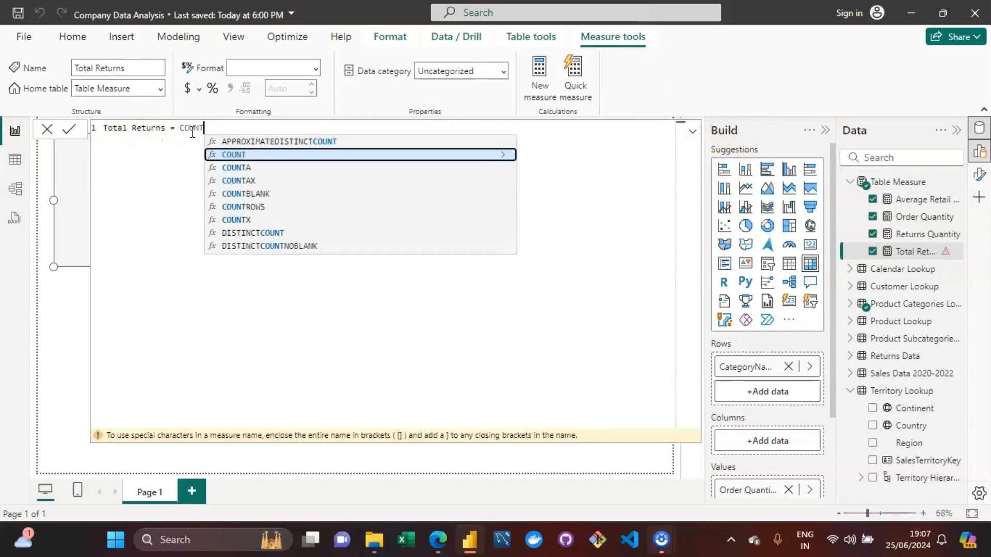
pyautogui.write('ROWS')
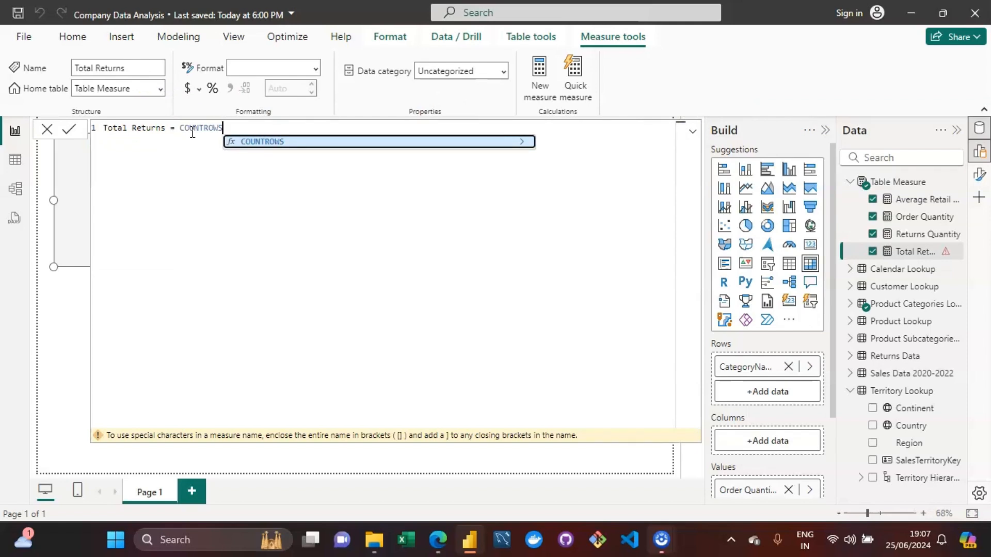
pyautogui.write('(')
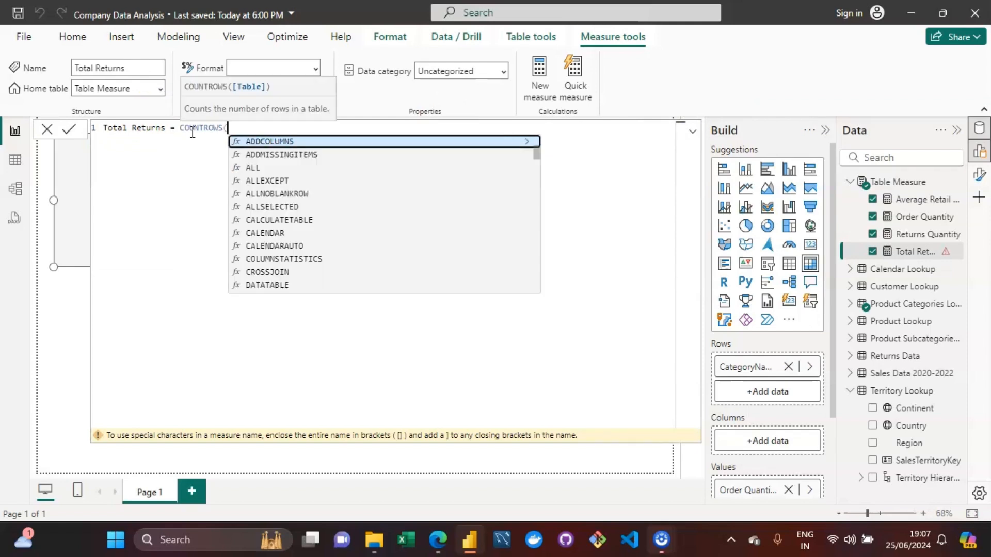
pyautogui.write('retu')
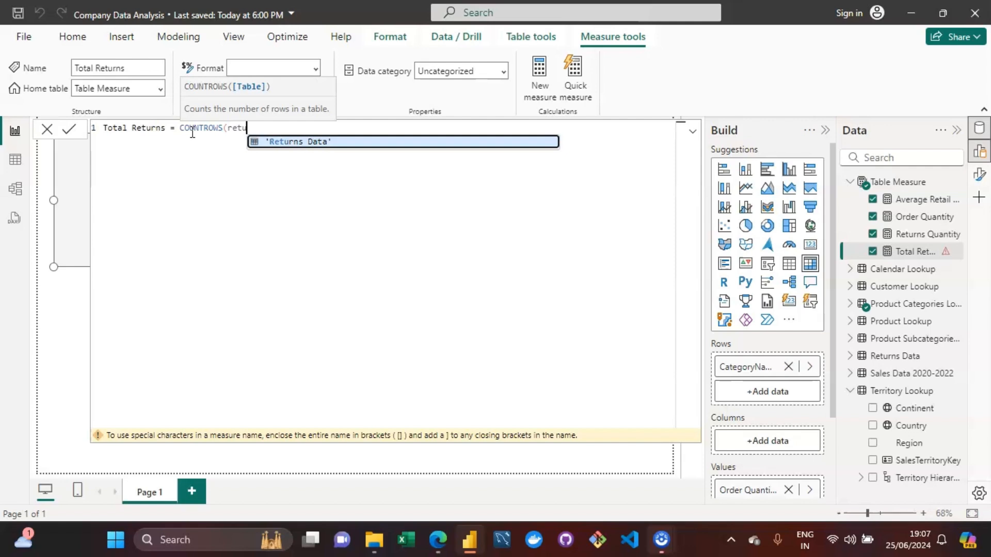
pyautogui.press('Tab')
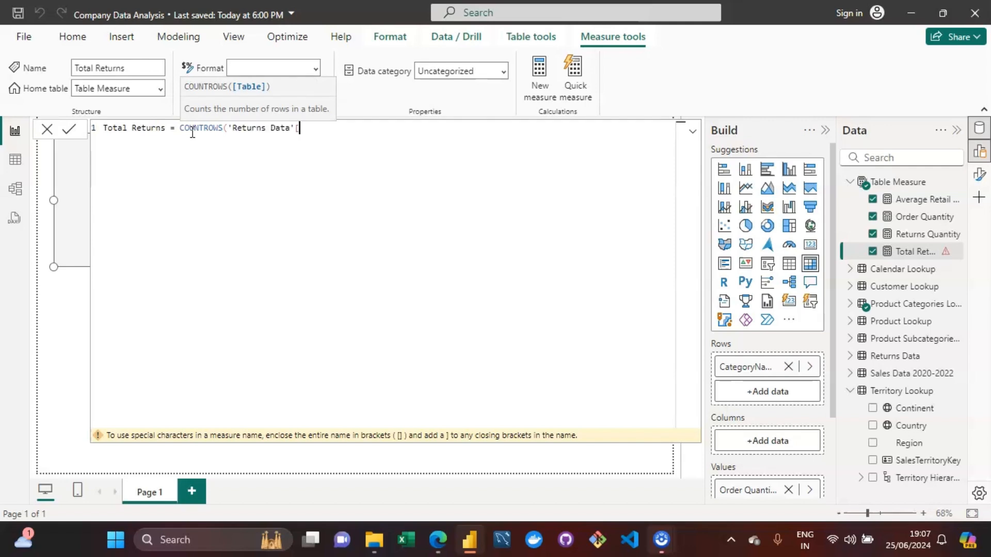
# Re-enter 'Returns Data' as the only argument of COUNTROWS in the Total Returns formula, close it and commit the measure.
pyautogui.press('BackSpace')
pyautogui.press('BackSpace')
pyautogui.press('BackSpace')
pyautogui.press('BackSpace')
pyautogui.press('BackSpace')
pyautogui.press('BackSpace')
pyautogui.press('BackSpace')
pyautogui.press('BackSpace')
pyautogui.press('BackSpace')
pyautogui.press('BackSpace')
pyautogui.press('BackSpace')
pyautogui.press('BackSpace')
pyautogui.press('BackSpace')
pyautogui.press('BackSpace')
pyautogui.press('BackSpace')
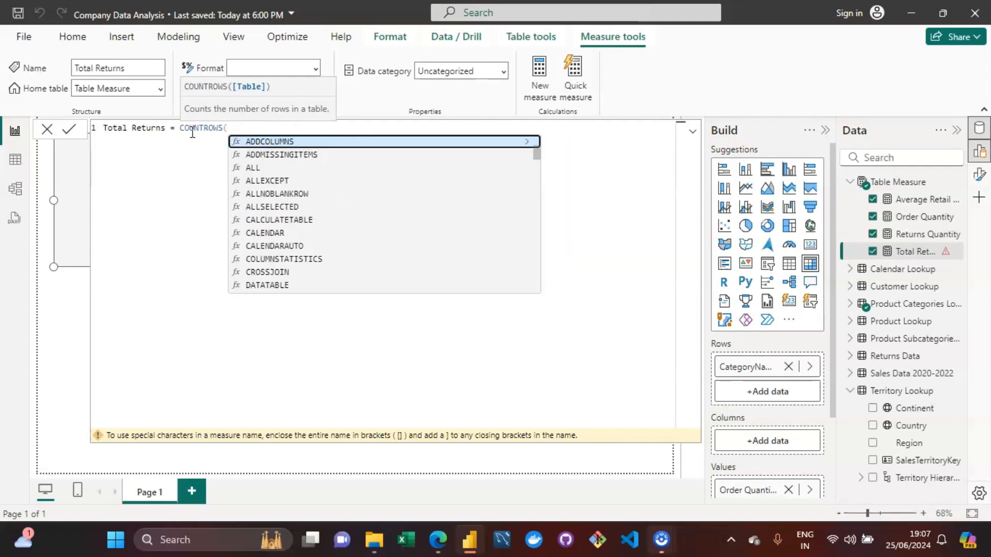
pyautogui.write('re')
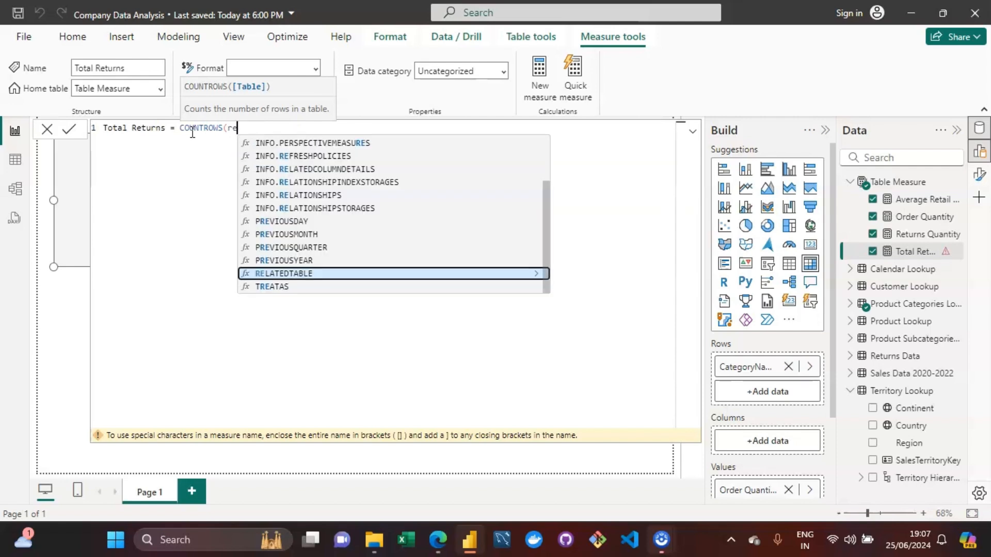
pyautogui.write('turn')
pyautogui.press('Tab')
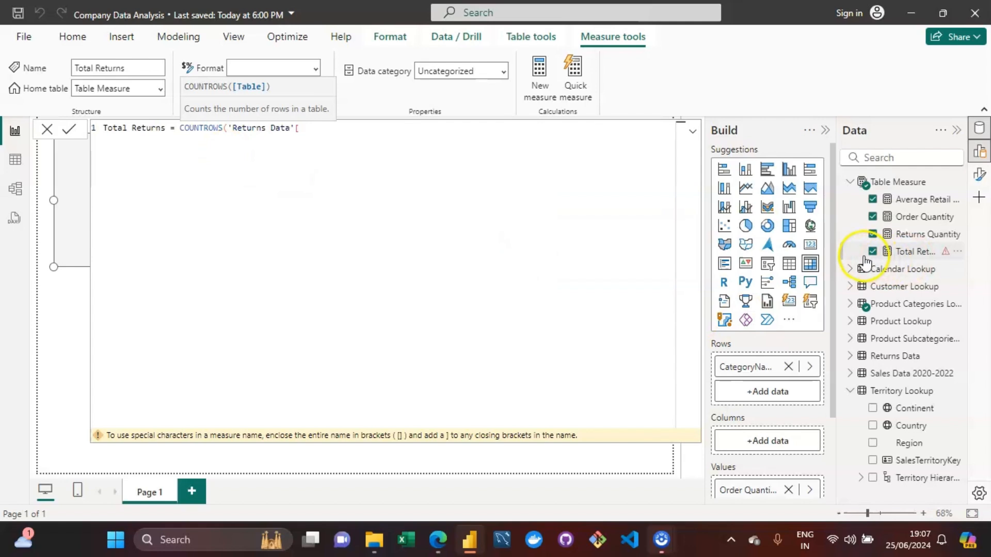
pyautogui.click(852, 363)
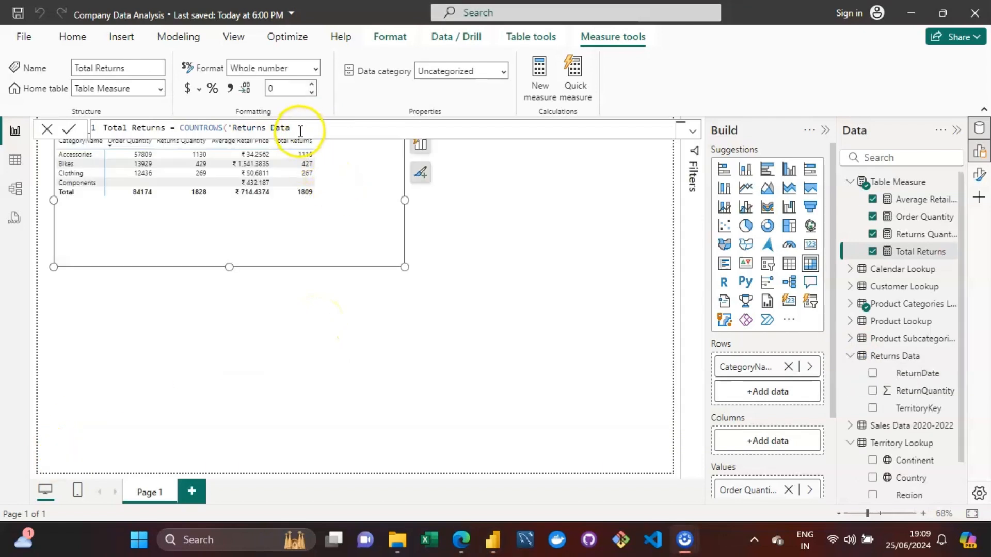
pyautogui.write("'")
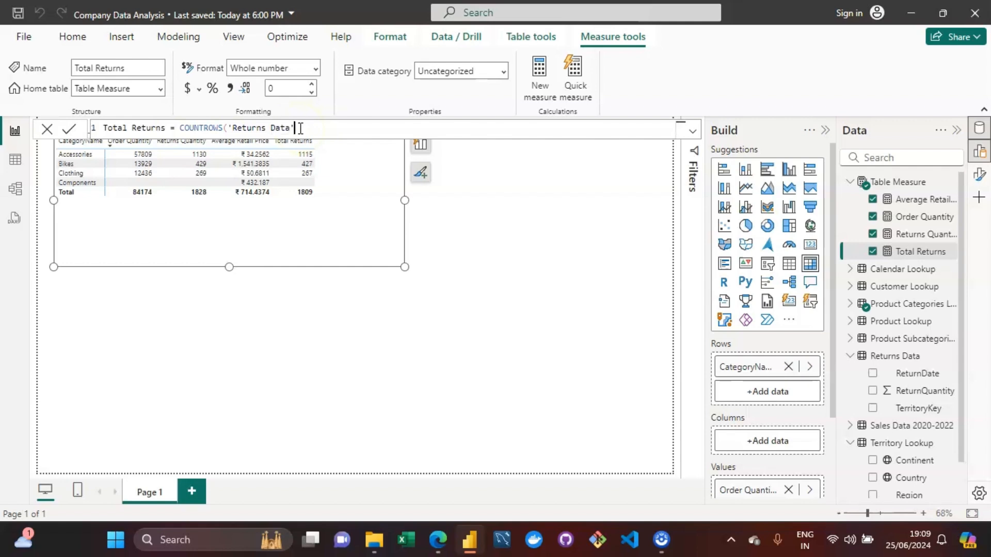
pyautogui.write(')')
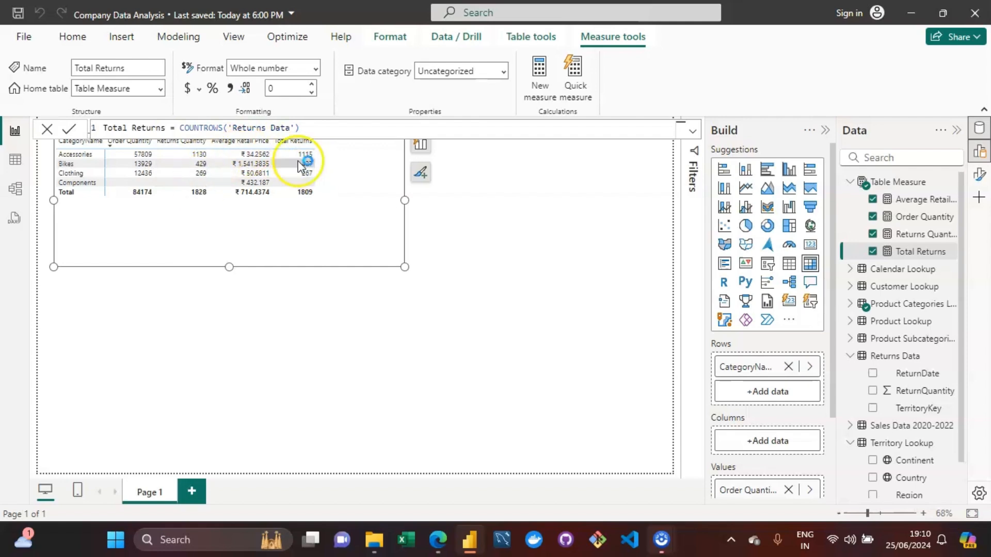
# Delete the 'Returns Data' argument and ROWS from the Total Returns formula, leaving only the COUNT function name.
pyautogui.doubleClick(280, 128)
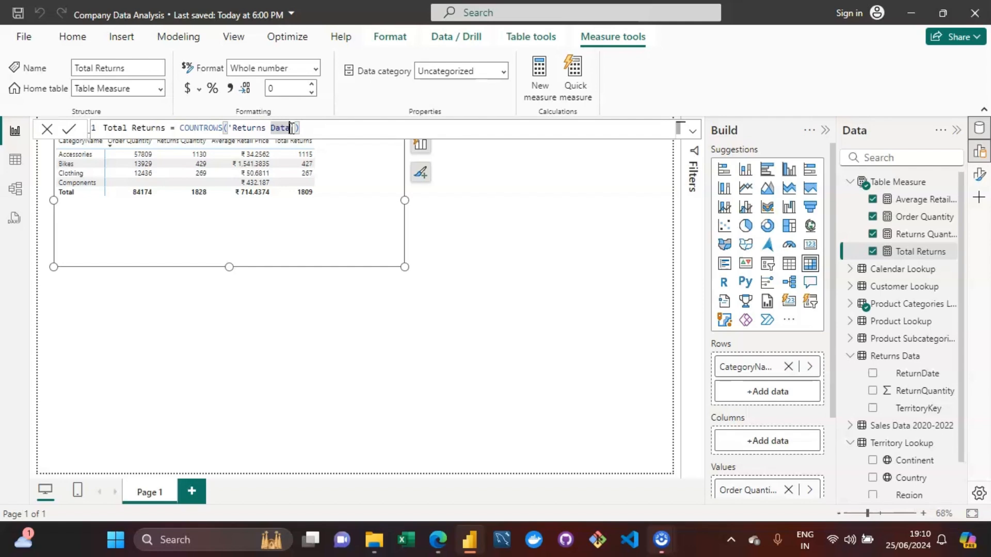
pyautogui.press('BackSpace')
pyautogui.press('BackSpace')
pyautogui.press('BackSpace')
pyautogui.press('BackSpace')
pyautogui.press('BackSpace')
pyautogui.press('BackSpace')
pyautogui.press('BackSpace')
pyautogui.press('BackSpace')
pyautogui.press('BackSpace')
pyautogui.press('BackSpace')
pyautogui.press('BackSpace')
pyautogui.press('BackSpace')
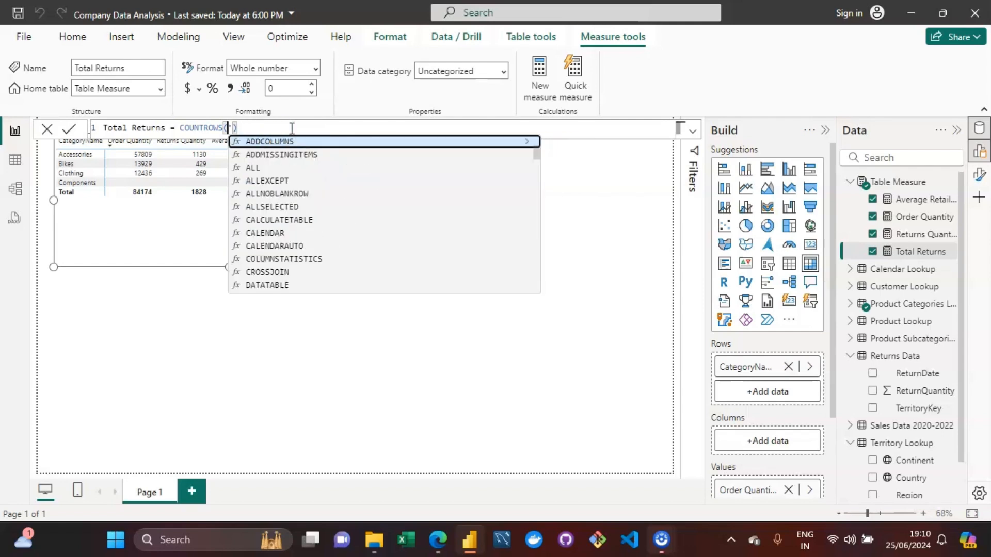
pyautogui.press('BackSpace')
pyautogui.press('BackSpace')
pyautogui.press('BackSpace')
pyautogui.press('BackSpace')
pyautogui.press('BackSpace')
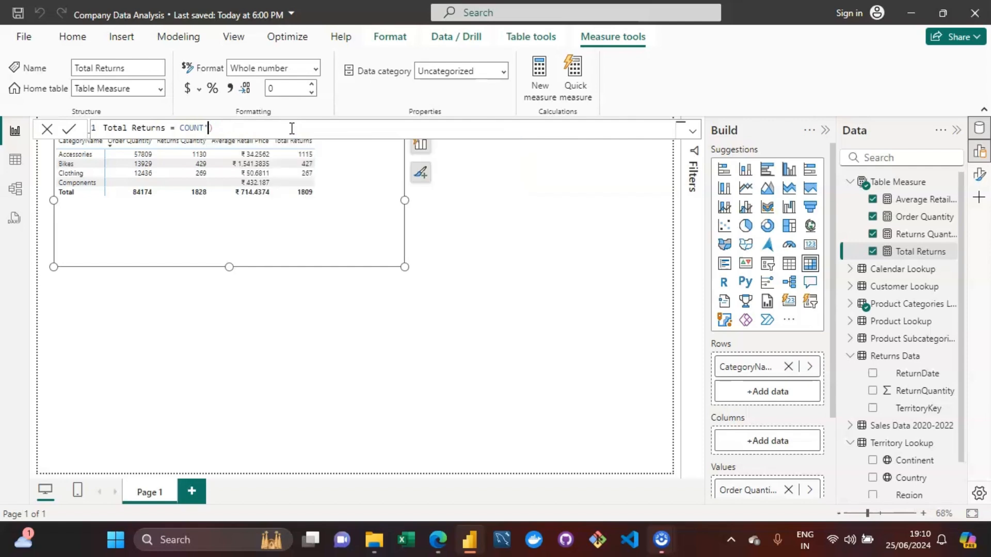
pyautogui.press('BackSpace')
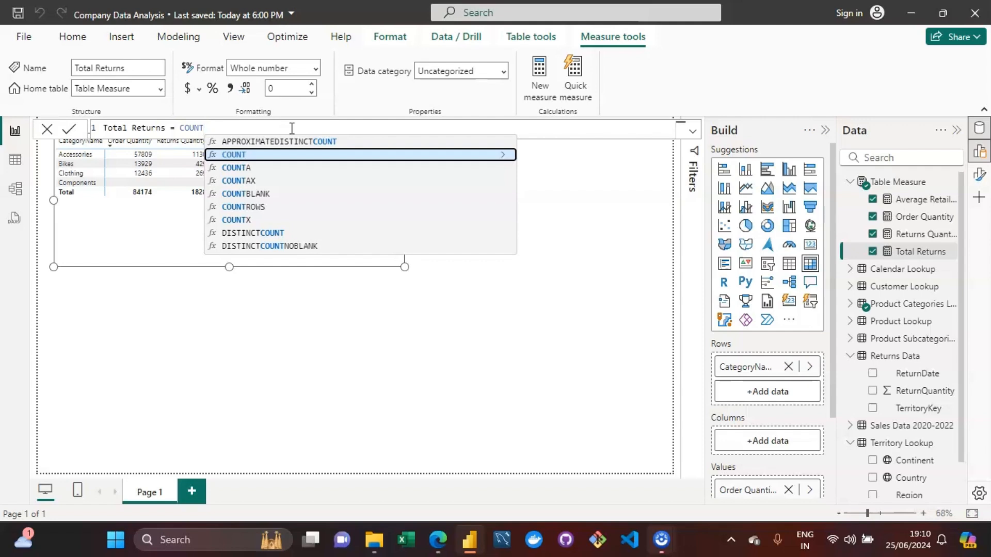
pyautogui.press('Left')
pyautogui.press('Left')
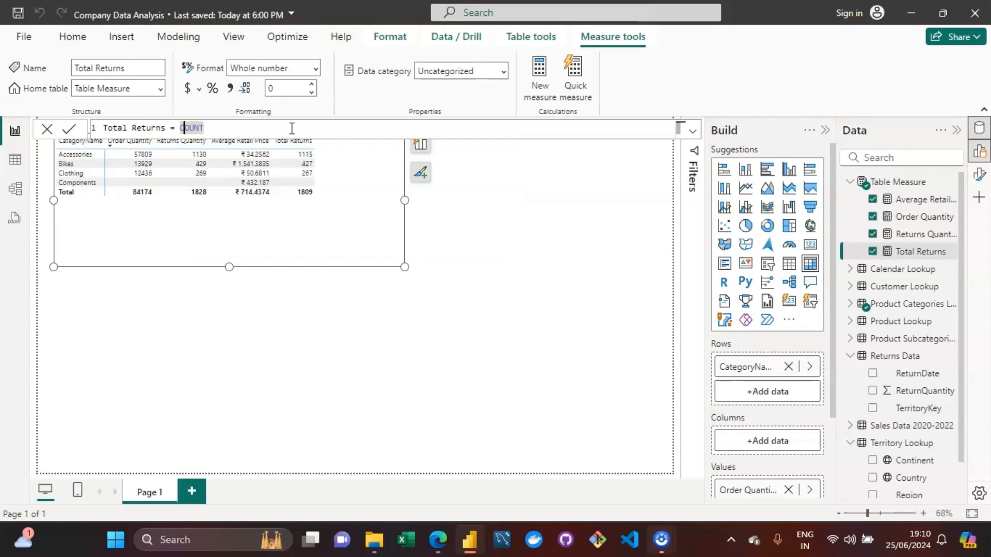
pyautogui.click(220, 129)
# Reopen the Total Returns measure from Table Measure and delete the stray quote and parenthesis after COUNT.
pyautogui.click(853, 182)
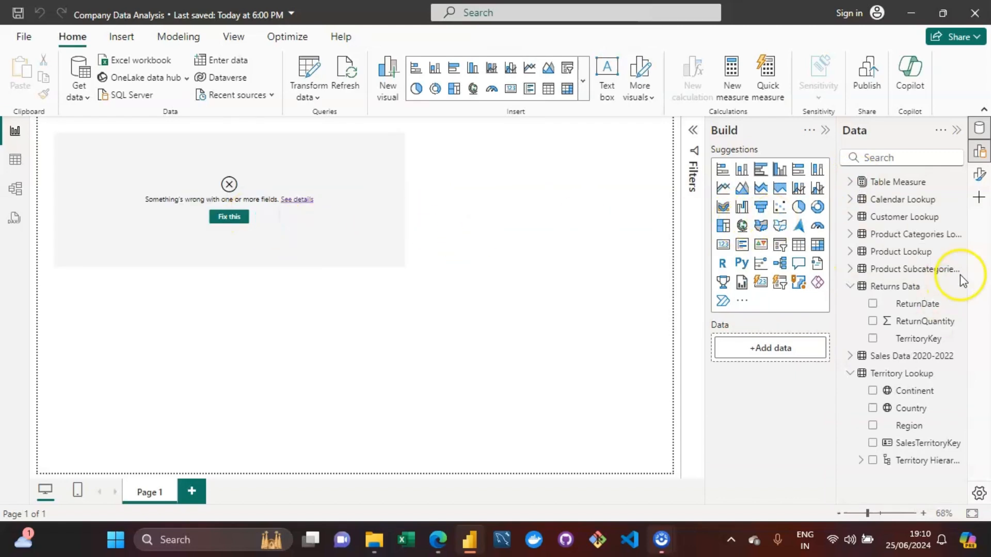
pyautogui.click(850, 181)
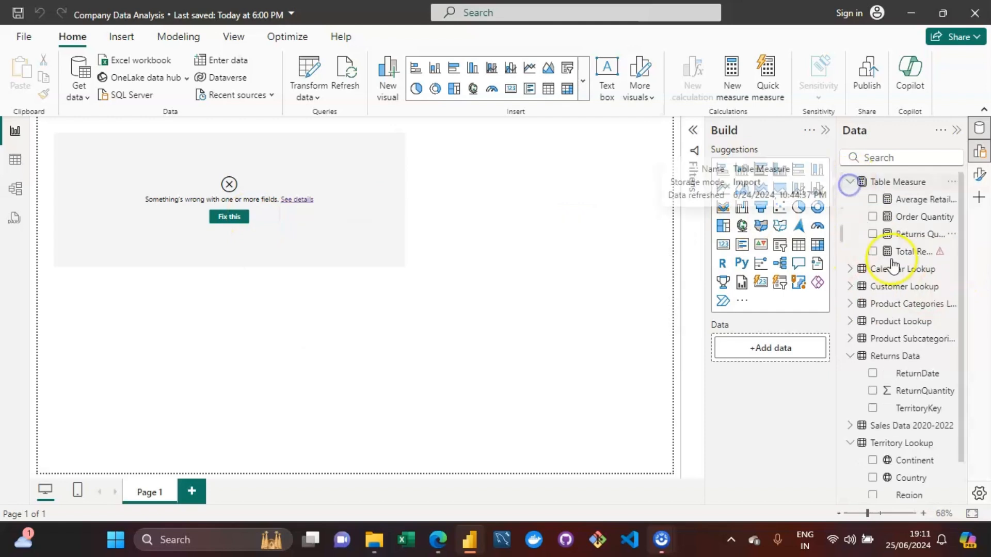
pyautogui.click(897, 253)
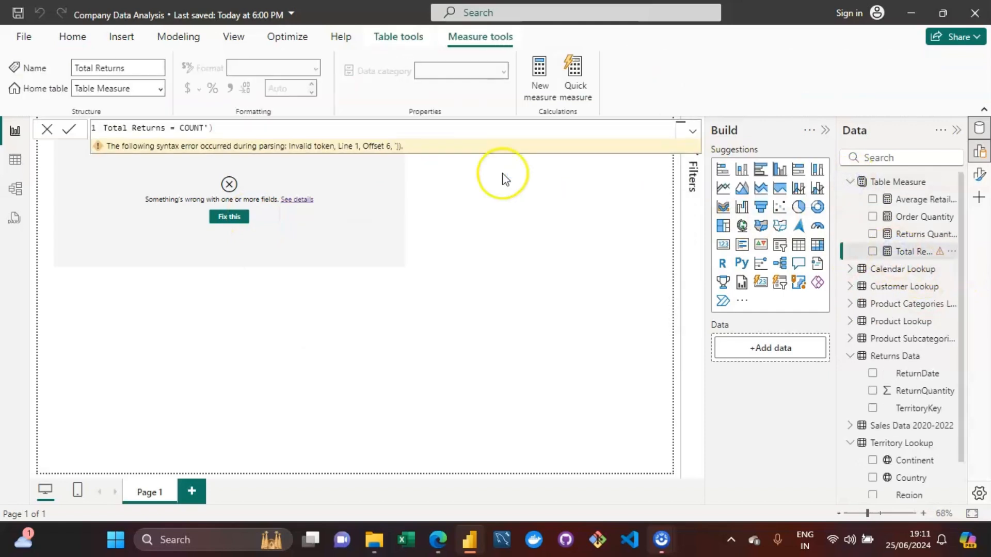
pyautogui.click(230, 124)
pyautogui.press('BackSpace')
pyautogui.press('BackSpace')
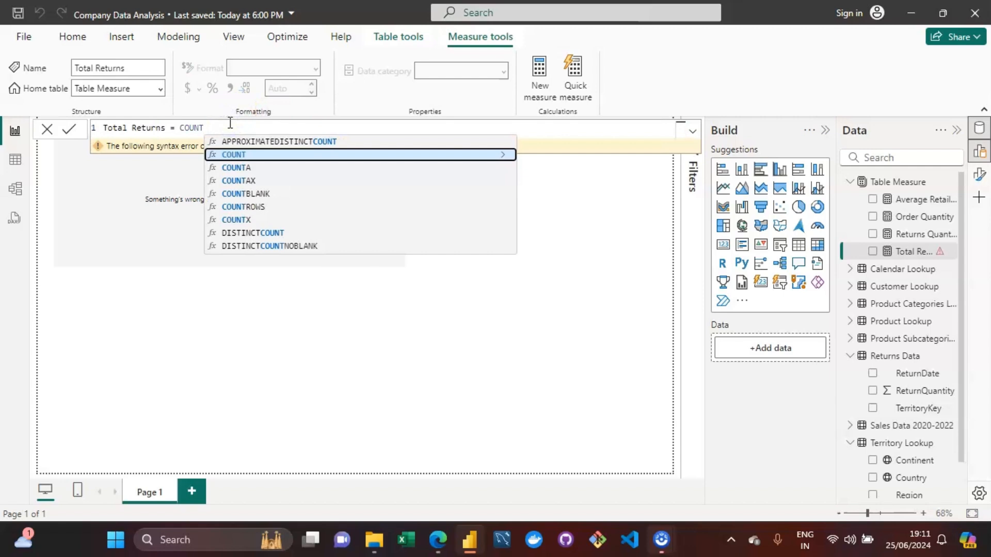
# Complete the Total Returns formula as COUNT('Returns Data'[ReturnQuantity]) and commit it.
pyautogui.write('(')
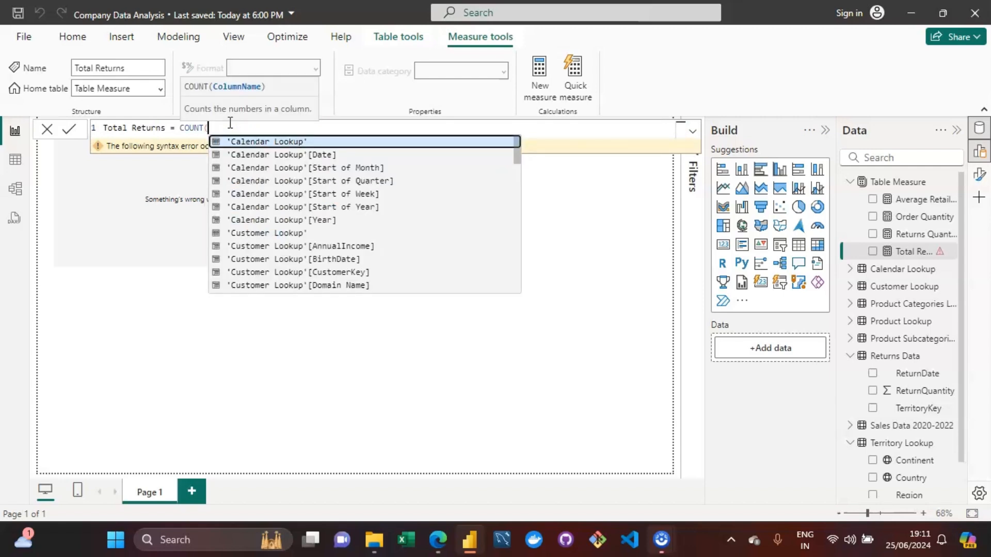
pyautogui.write('retu')
pyautogui.press('Down')
pyautogui.press('Down')
pyautogui.press('Down')
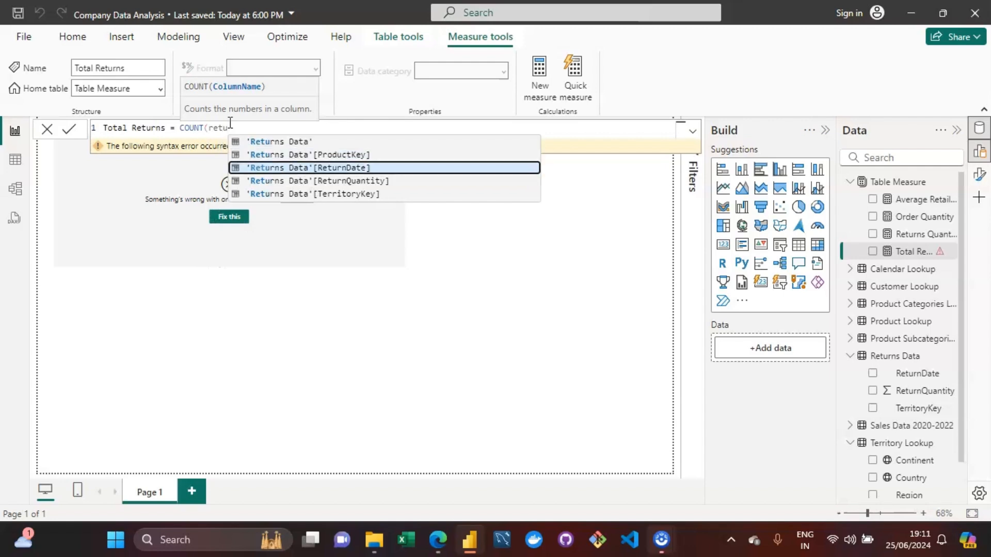
pyautogui.press('Down')
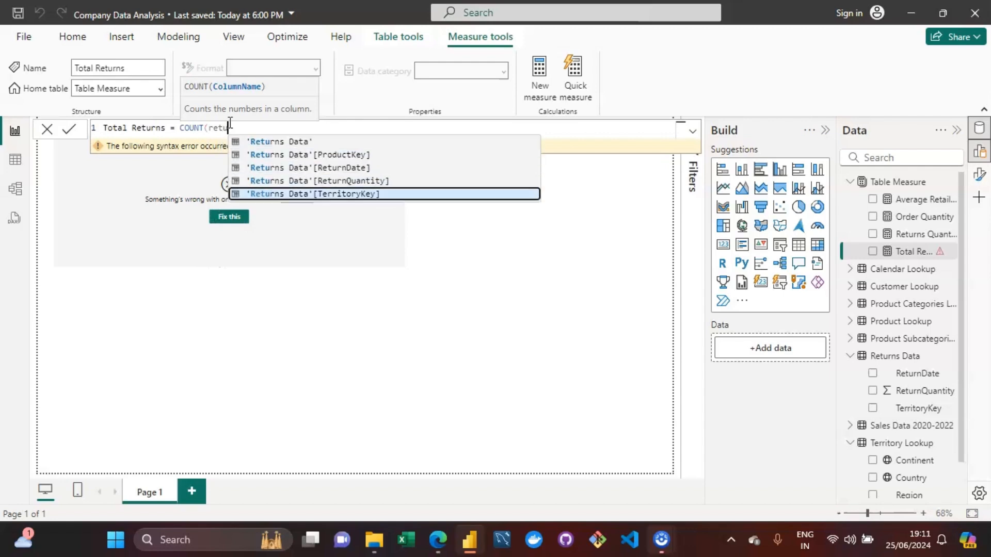
pyautogui.click(360, 185)
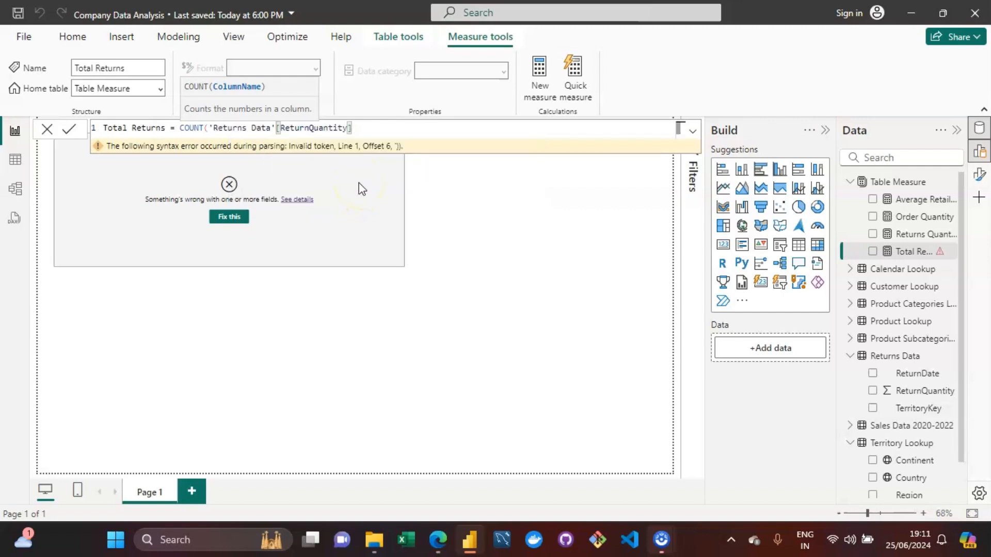
pyautogui.write(')')
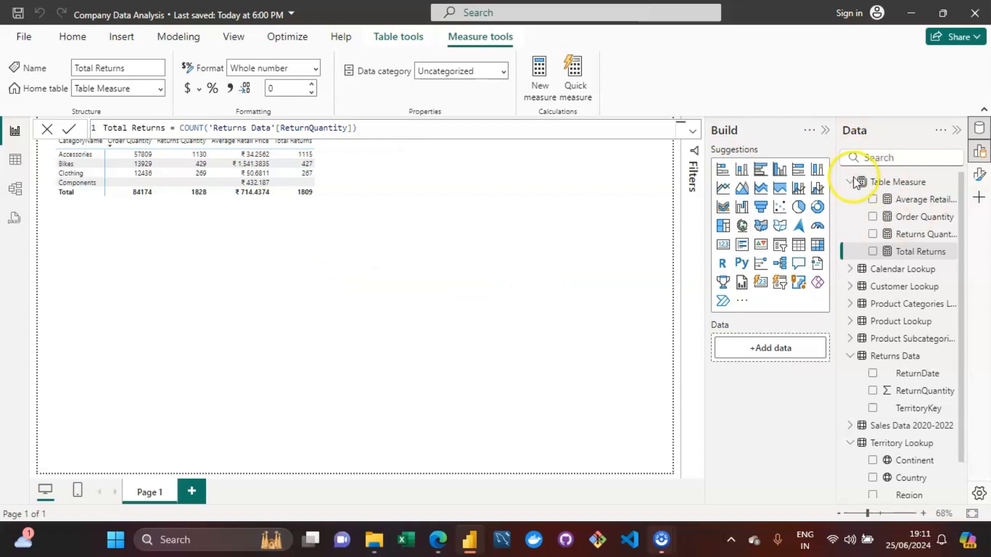
# Create a new measure in the Table Measure table.
pyautogui.click(875, 186)
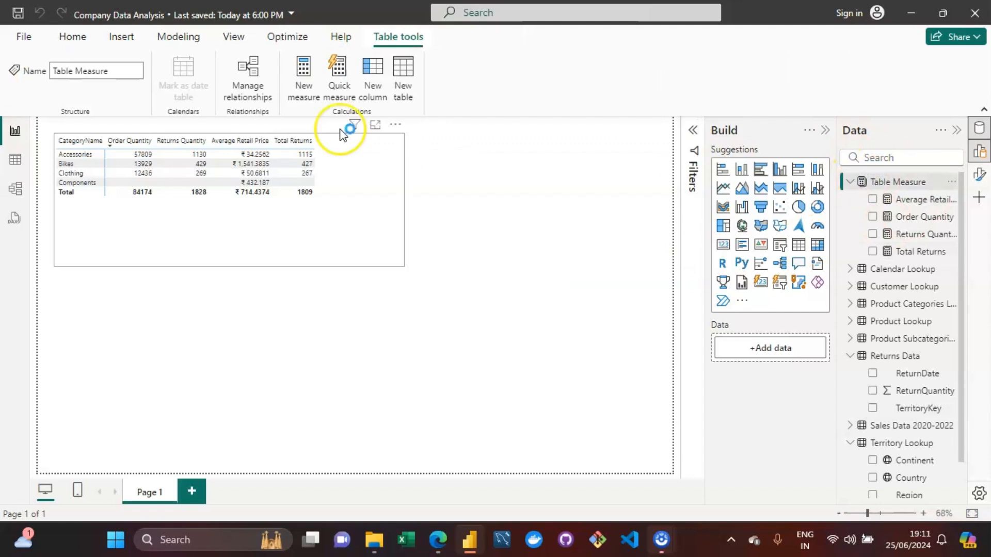
pyautogui.click(308, 71)
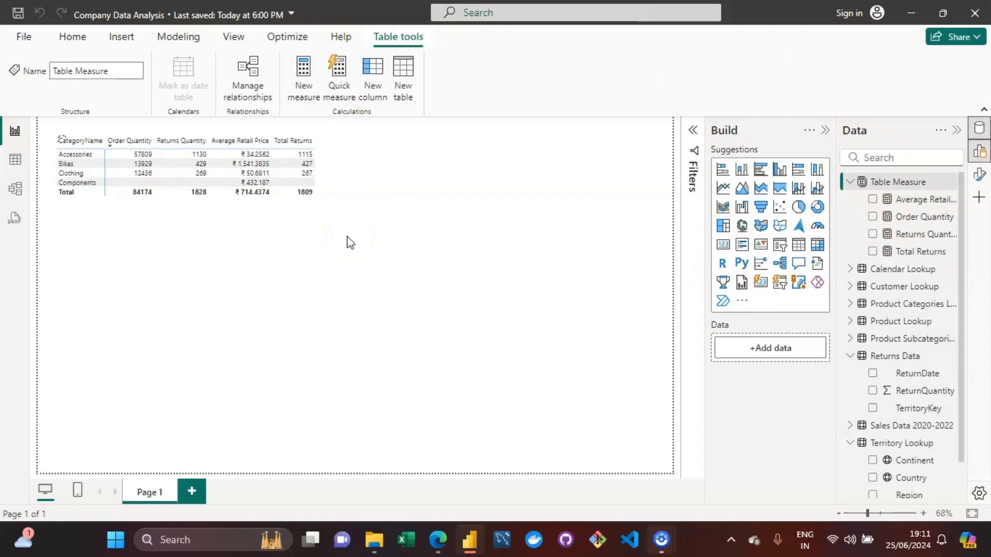
pyautogui.hotkey('ctrl', 's')
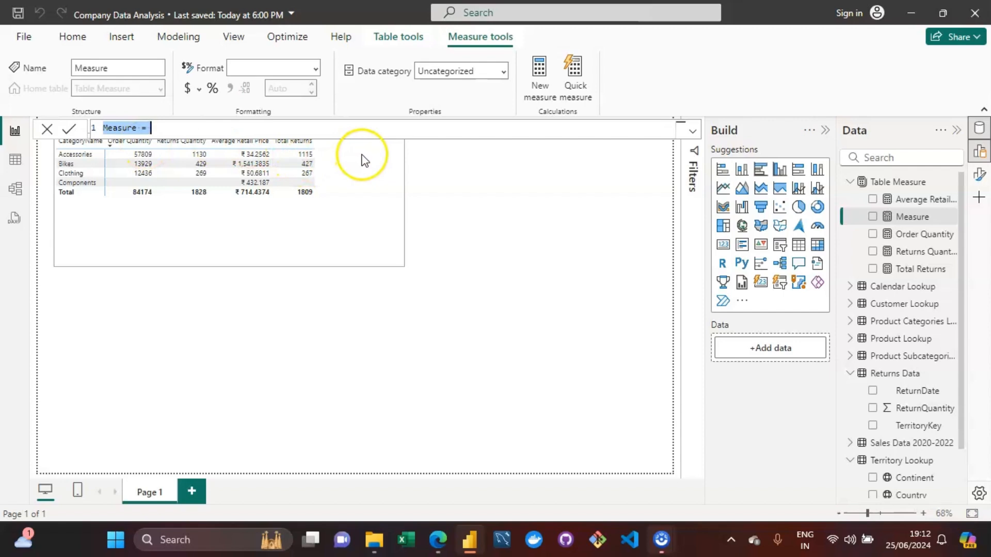
# Replace the new measure's default name with Total Orders in its formula.
pyautogui.press('Left')
pyautogui.press('Right')
pyautogui.press('Right')
pyautogui.press('Right')
pyautogui.press('Right')
pyautogui.press('Right')
pyautogui.press('Right')
pyautogui.press('Right')
pyautogui.press('BackSpace')
pyautogui.press('BackSpace')
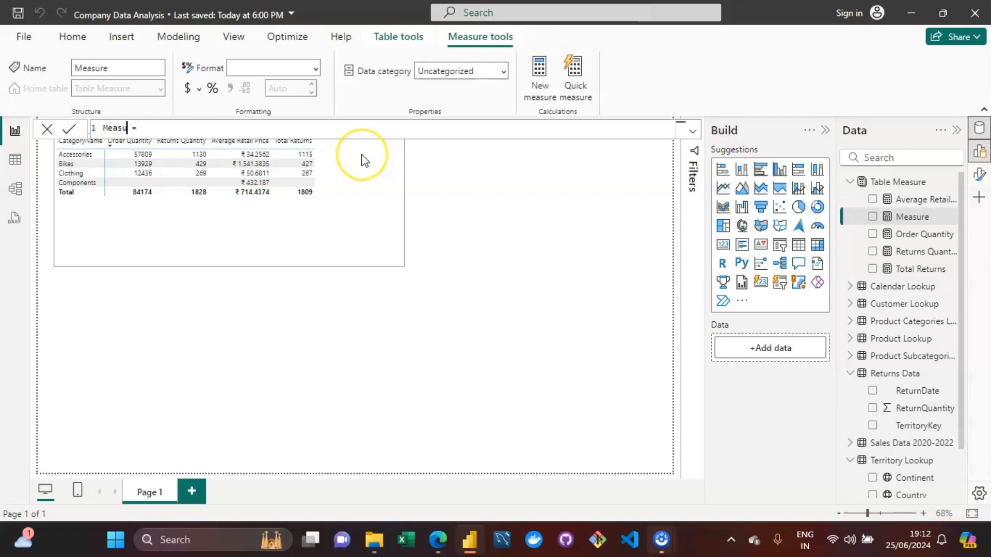
pyautogui.press('BackSpace')
pyautogui.press('BackSpace')
pyautogui.press('BackSpace')
pyautogui.press('BackSpace')
pyautogui.press('BackSpace')
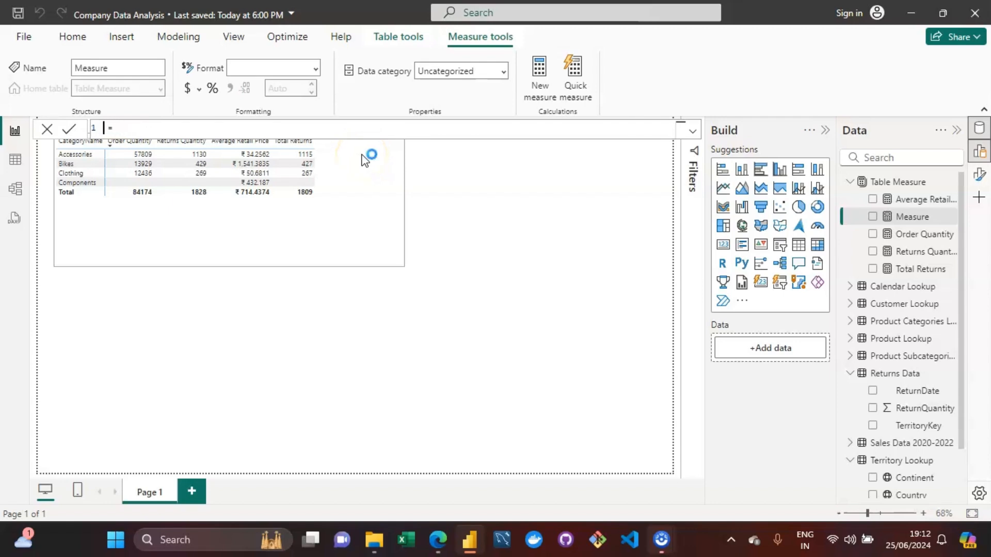
pyautogui.write('Tot')
pyautogui.write('al ')
pyautogui.write('Ord')
pyautogui.write('e')
pyautogui.write('rs')
# Complete the Total Orders formula as COUNT('Sales Data 2020-2022'[OrderQuantity]) and commit it.
pyautogui.press('End')
pyautogui.write('COUNT')
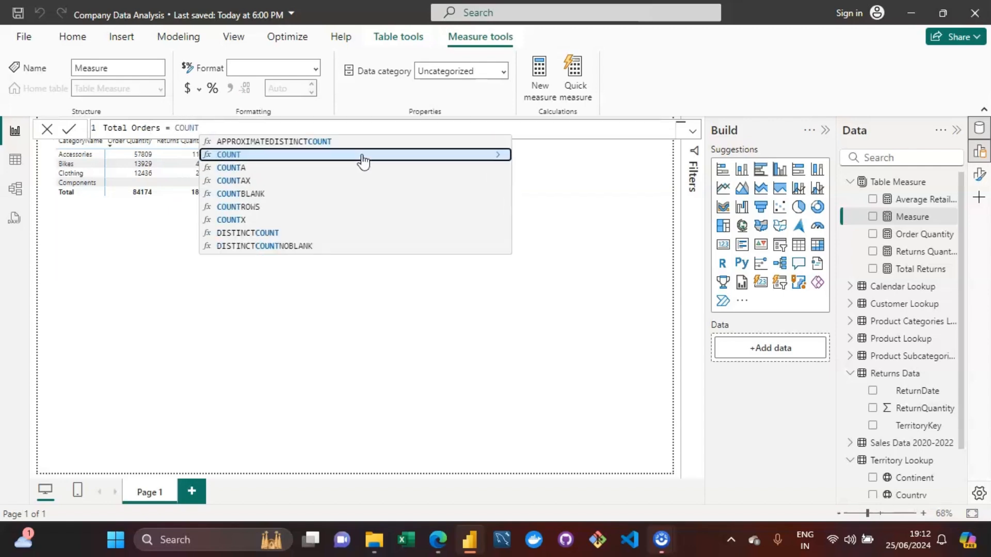
pyautogui.write('(')
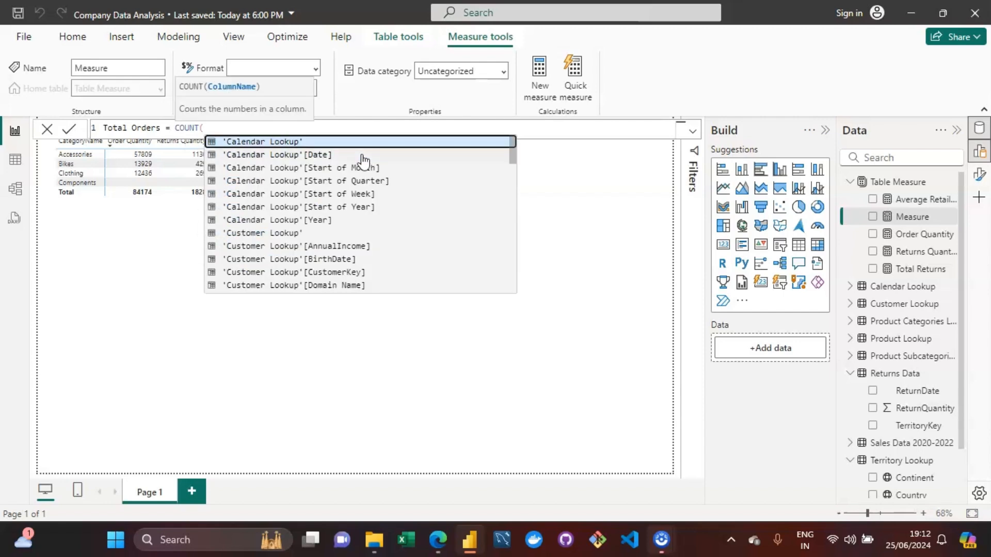
pyautogui.write('sal')
pyautogui.press('Down')
pyautogui.press('Down')
pyautogui.press('Down')
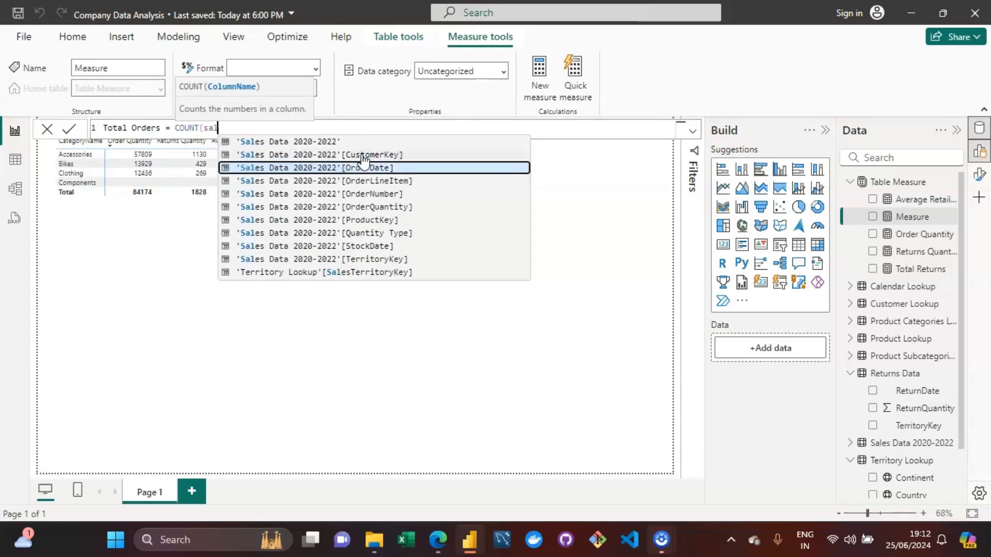
pyautogui.click(705, 325)
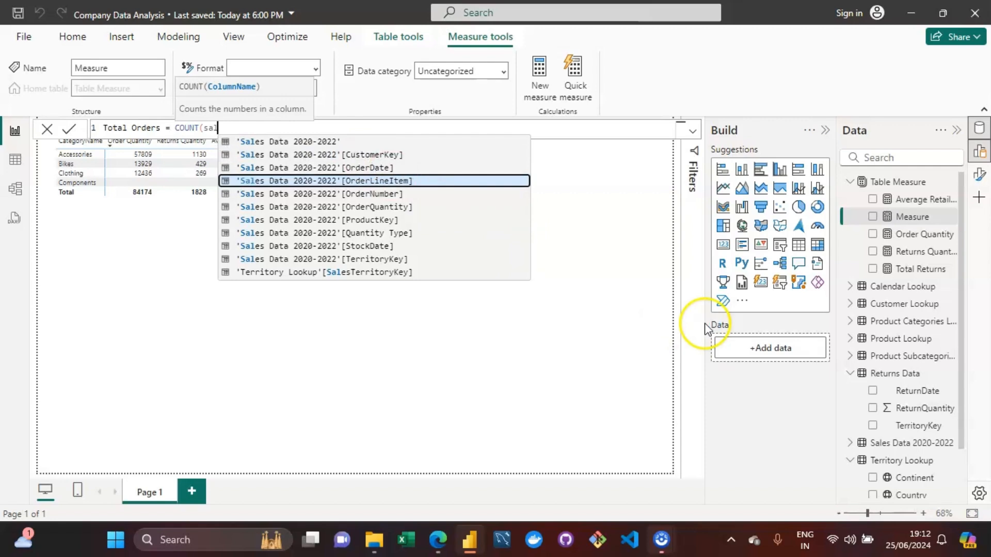
pyautogui.press('Down')
pyautogui.press('Down')
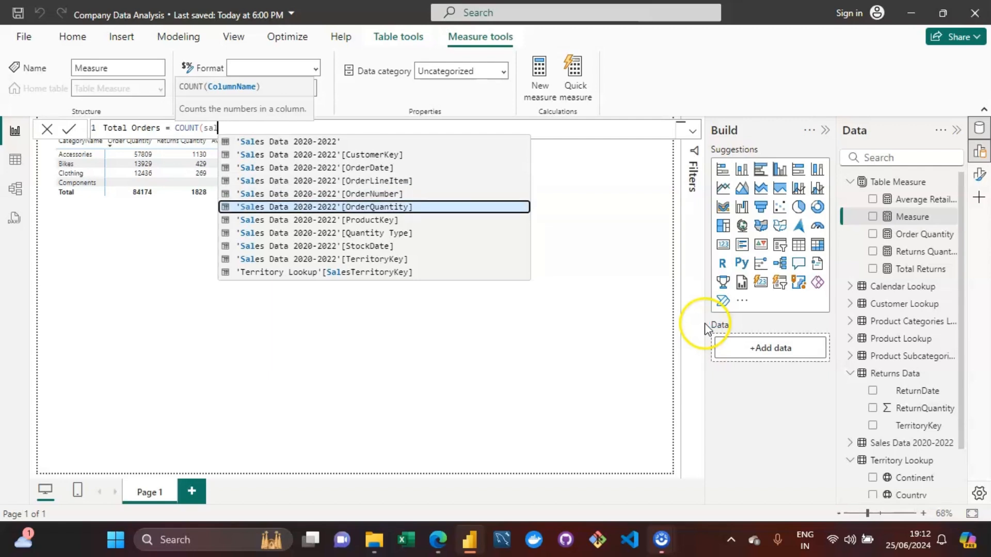
pyautogui.press('Tab')
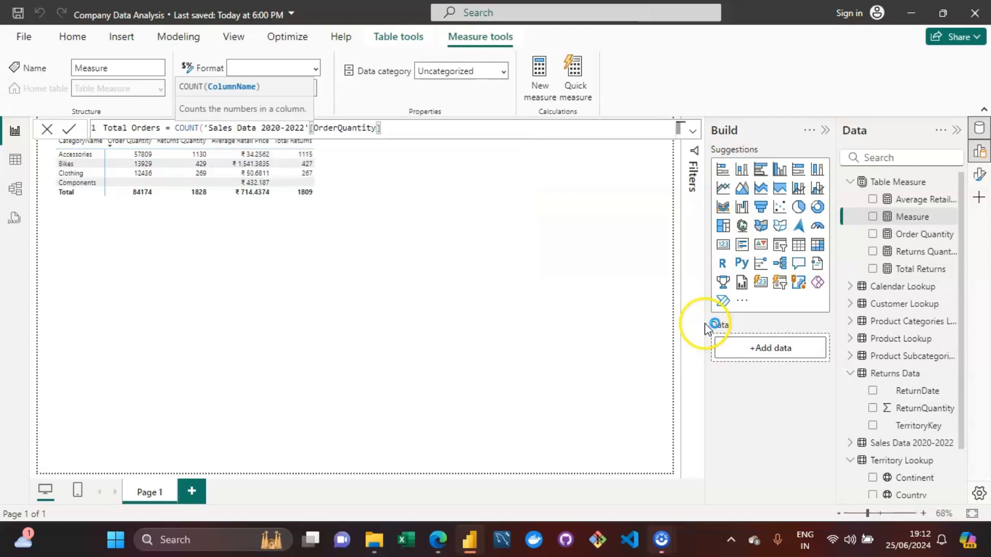
pyautogui.write(')')
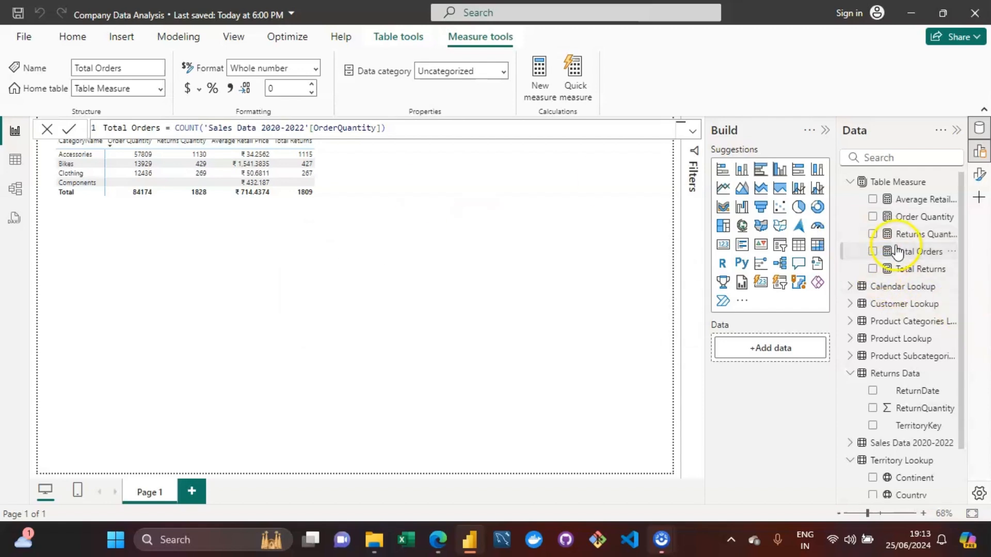
# Add the Total Orders measure from Table Measure to the values of the category matrix.
pyautogui.click(357, 153)
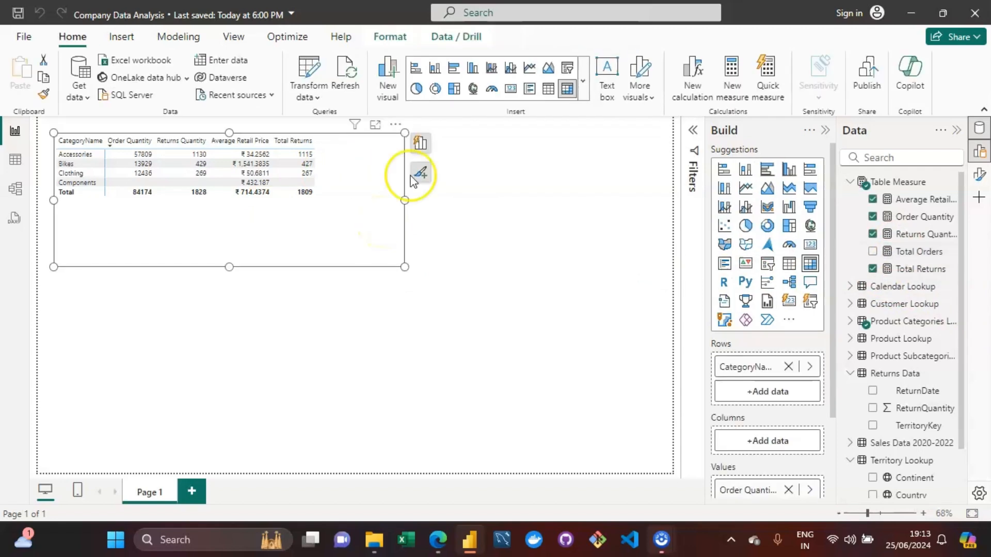
pyautogui.click(420, 143)
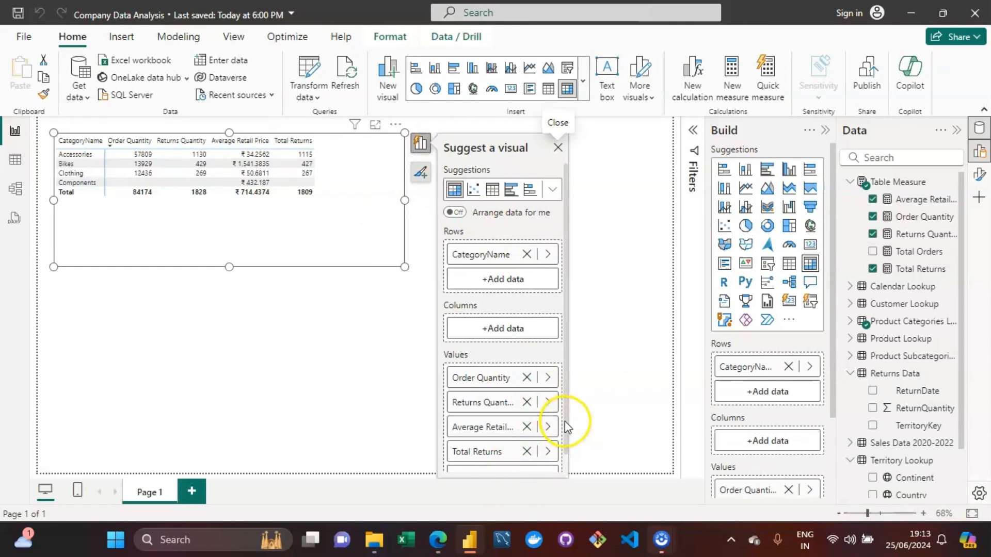
pyautogui.scroll(-1, 566, 464)
pyautogui.click(508, 458)
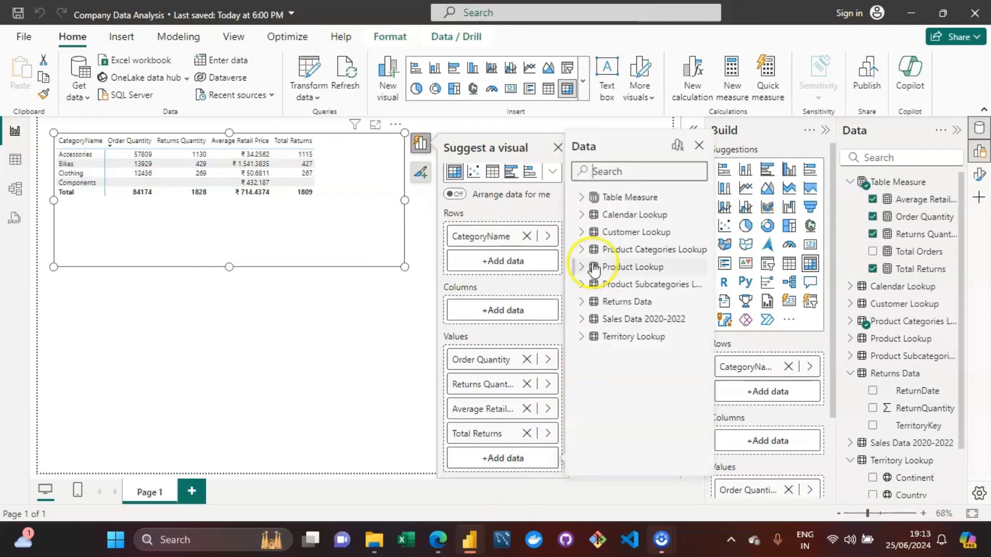
pyautogui.click(581, 197)
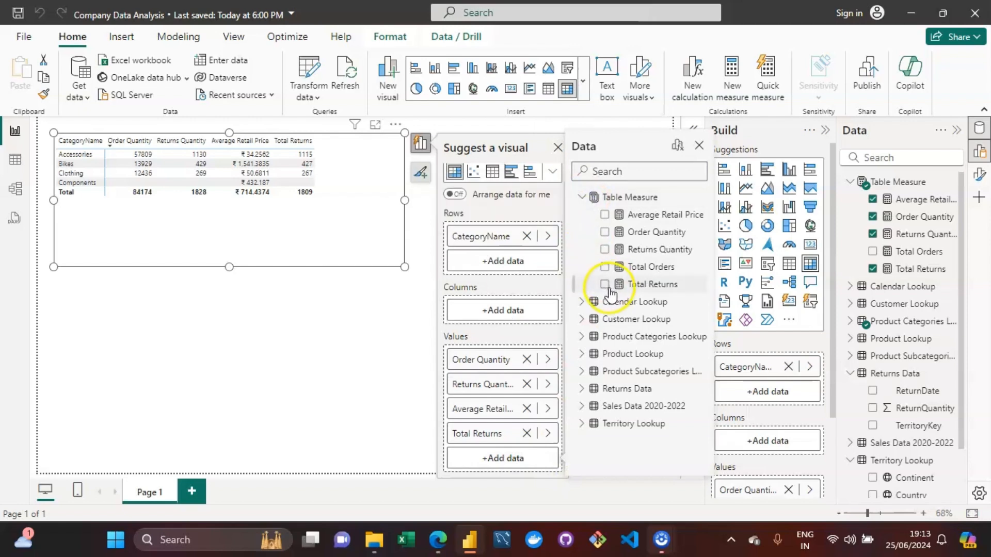
pyautogui.click(605, 267)
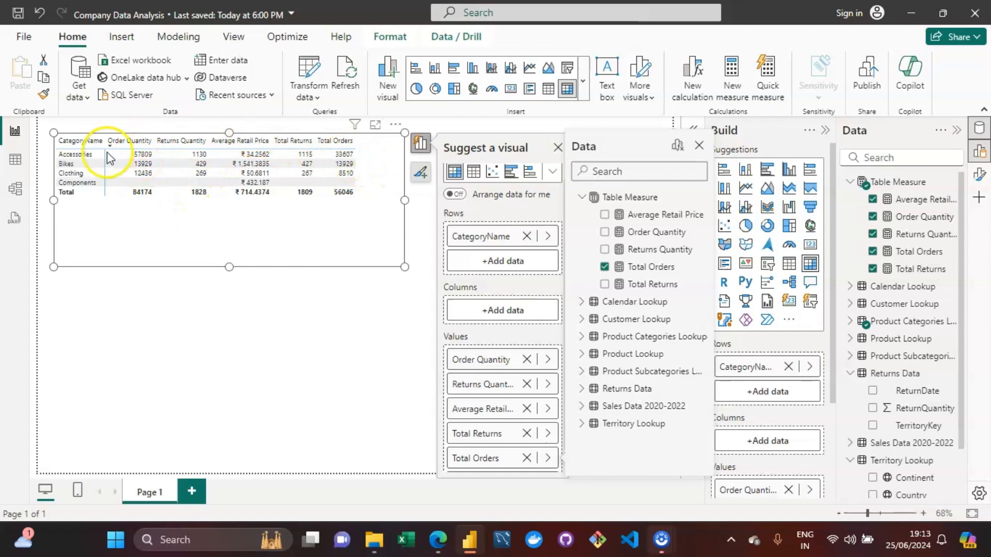
pyautogui.click(151, 163)
pyautogui.click(230, 240)
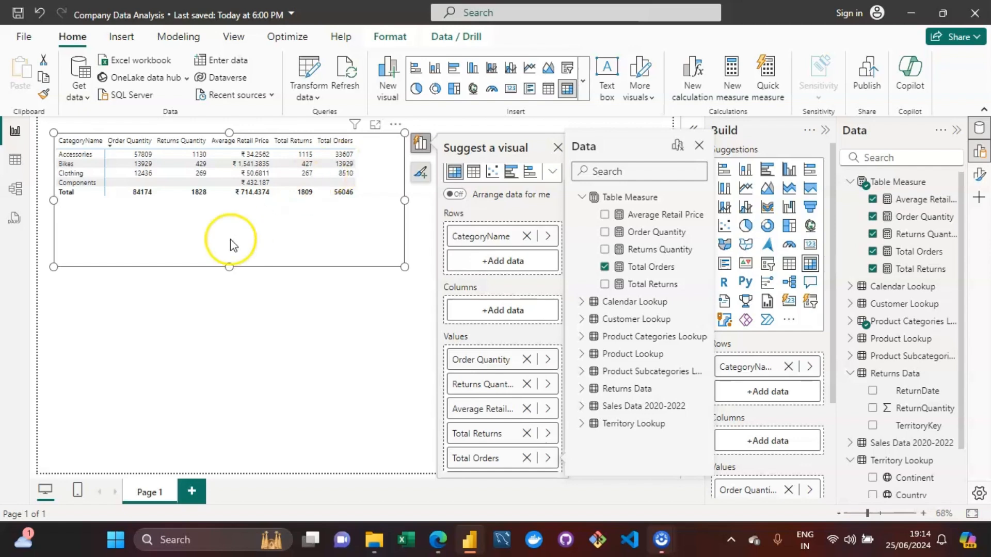
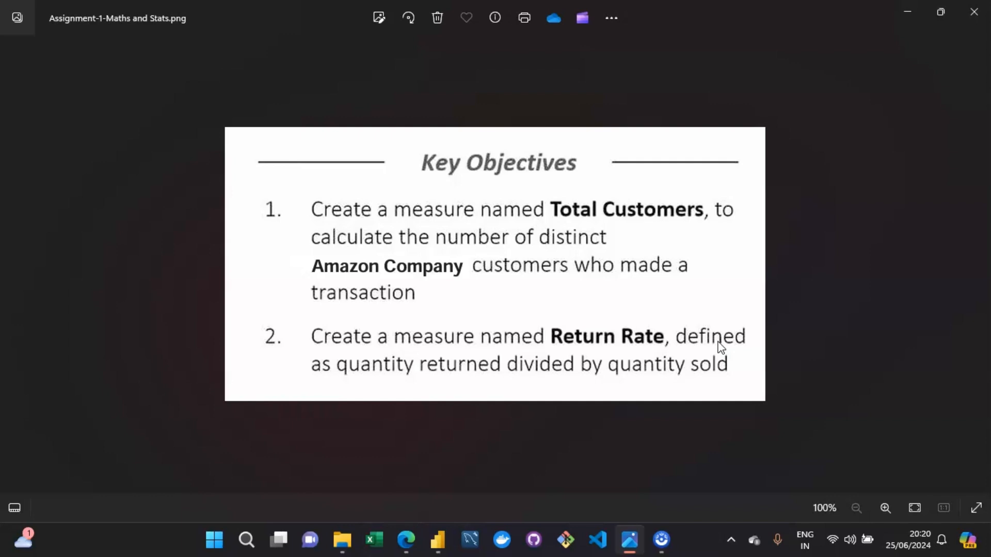
# Switch from the objectives image to Power BI and examine the Customer Lookup and Sales Data 2020-2022 tables in table view.
pyautogui.click(480, 423)
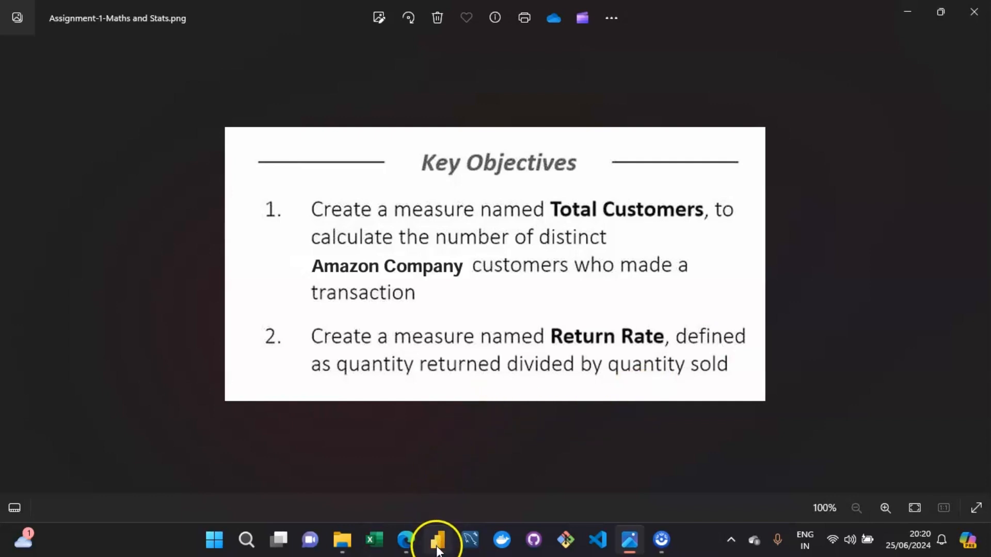
pyautogui.moveTo(438, 548)
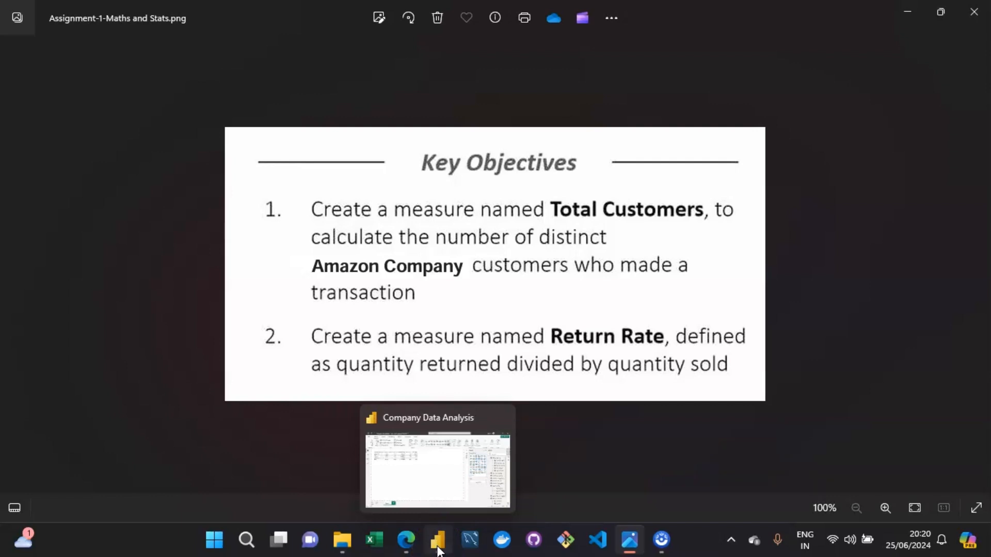
pyautogui.click(438, 548)
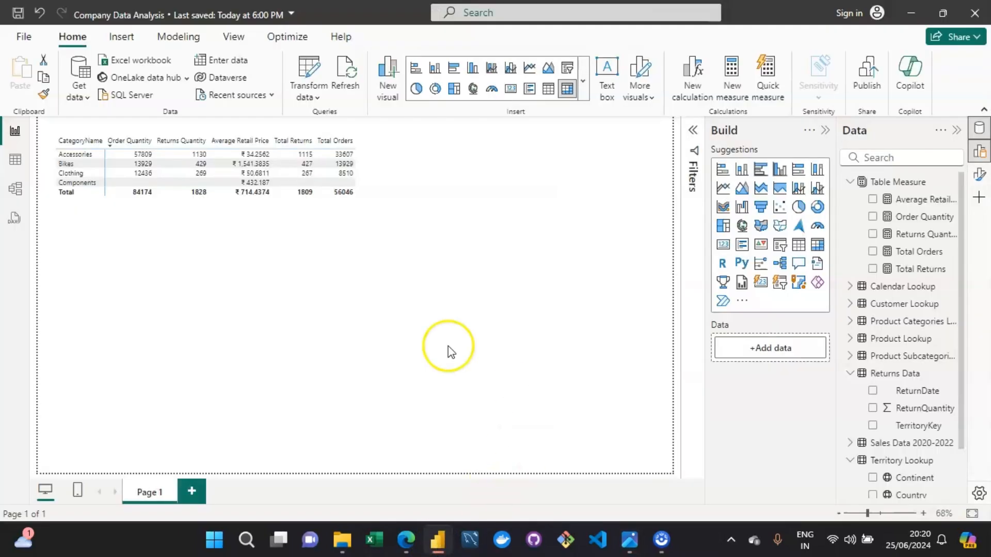
pyautogui.click(10, 164)
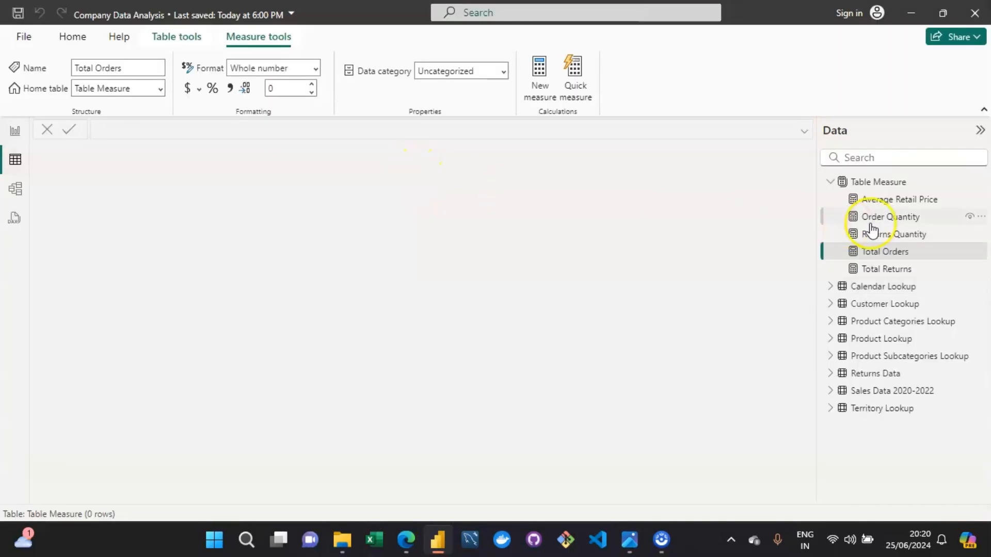
pyautogui.click(828, 182)
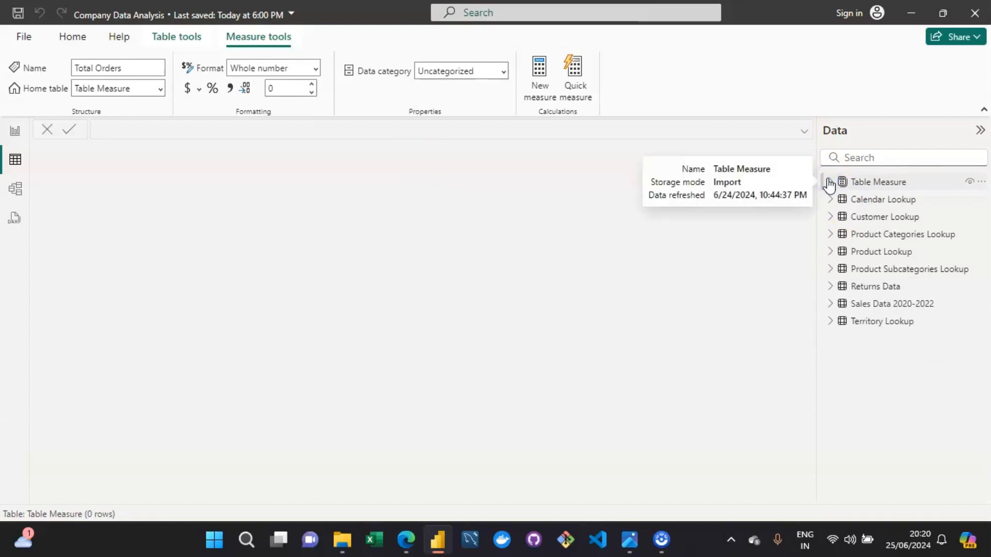
pyautogui.click(875, 222)
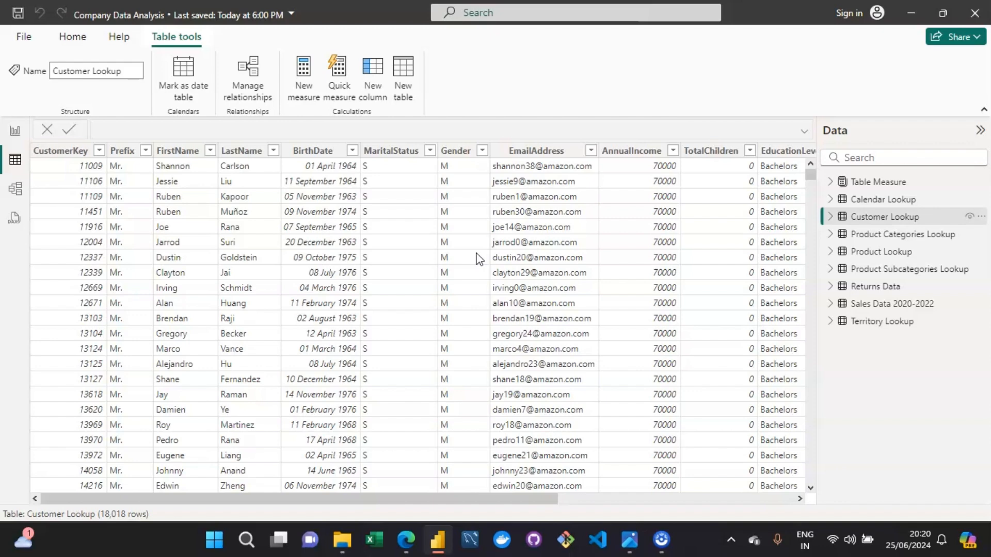
pyautogui.click(910, 304)
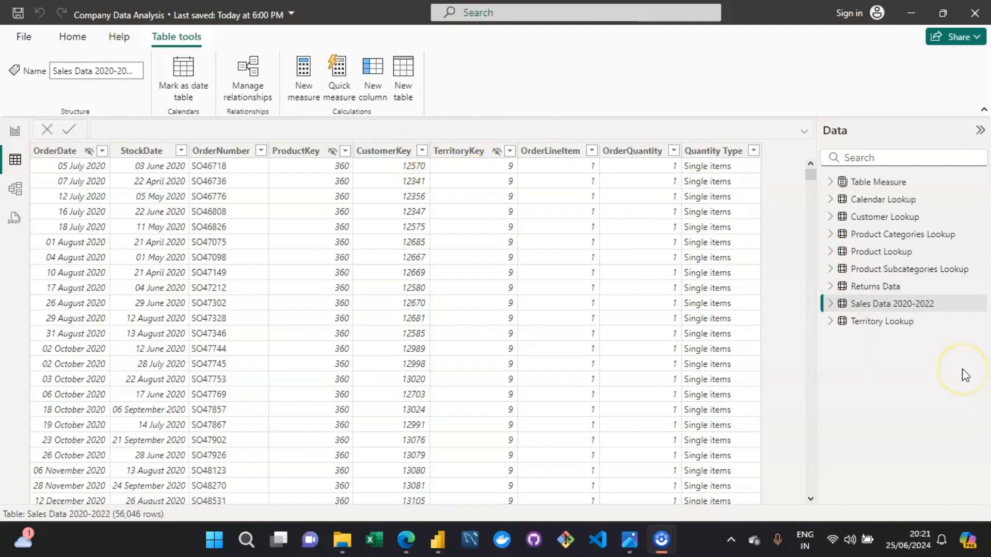
# Return to the report page, create a new measure in Table Measure, and check the required measure name in the objectives image.
pyautogui.click(13, 135)
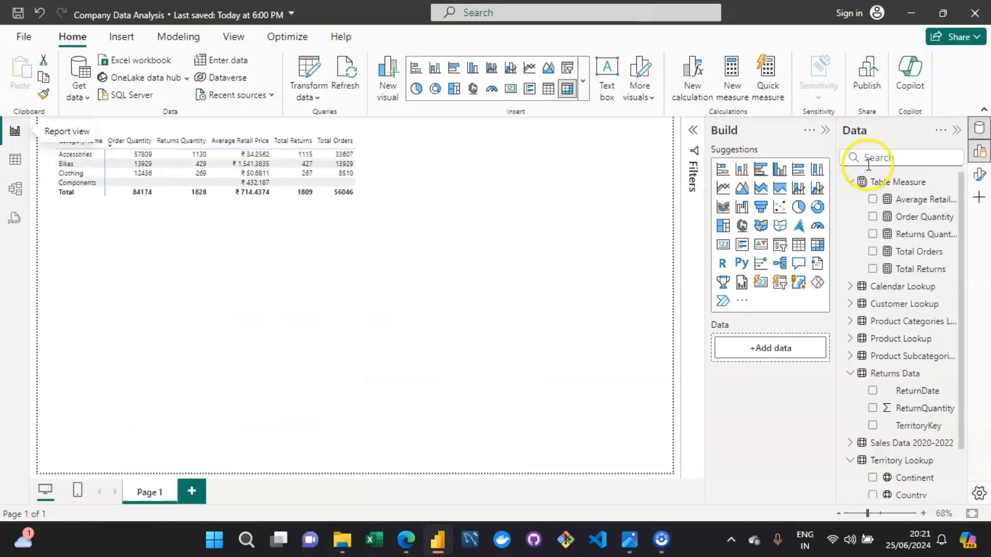
pyautogui.click(889, 183)
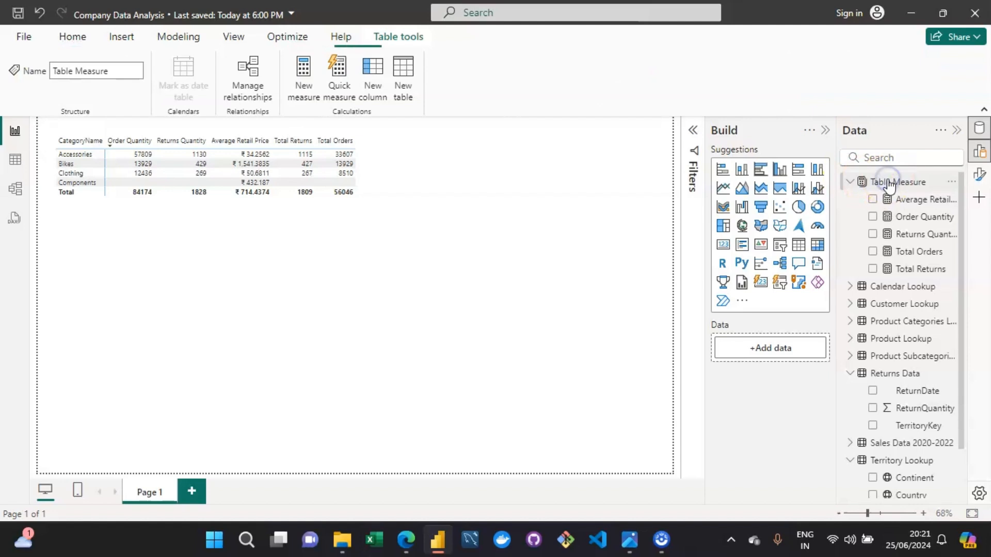
pyautogui.click(310, 89)
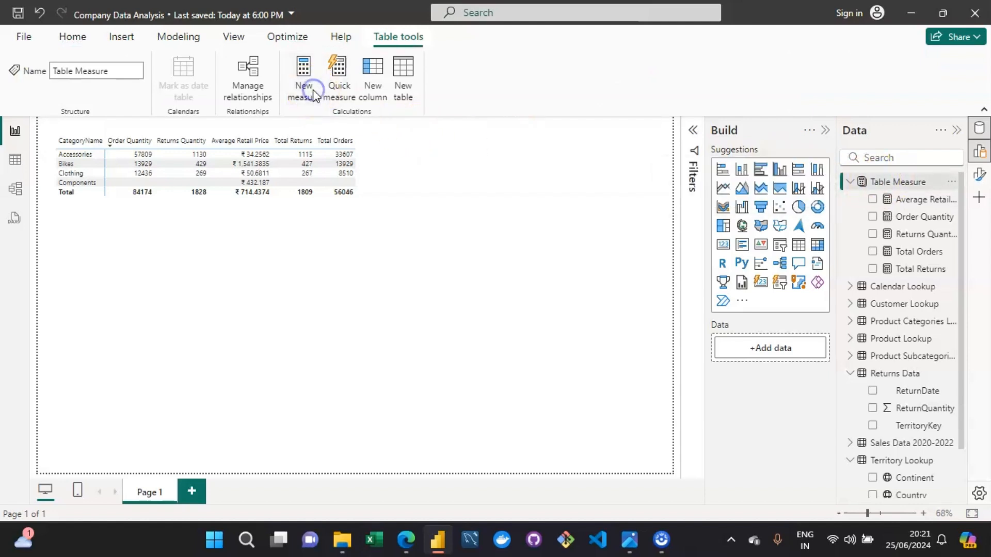
pyautogui.click(635, 549)
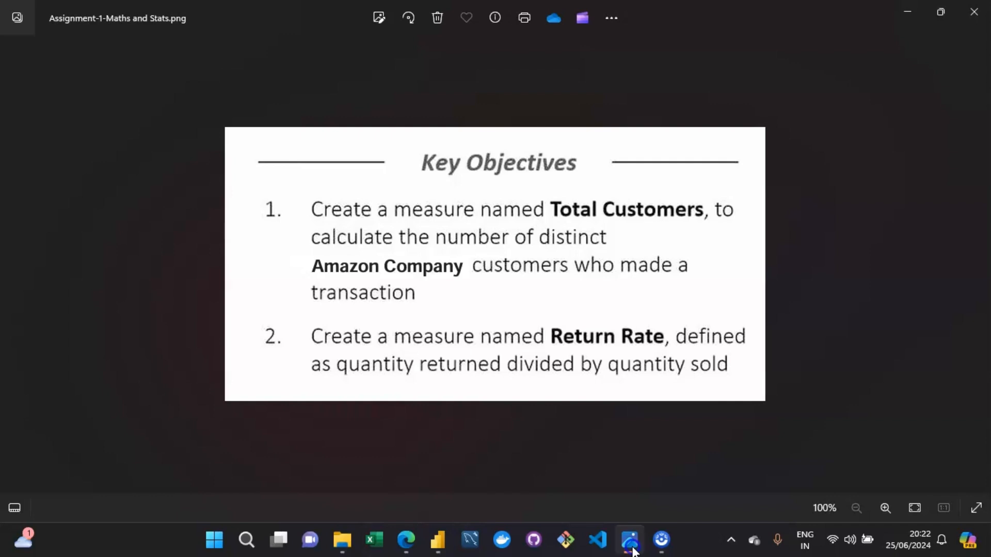
pyautogui.click(634, 549)
# Replace the new measure's default name with Total Customers in its formula.
pyautogui.press('Left')
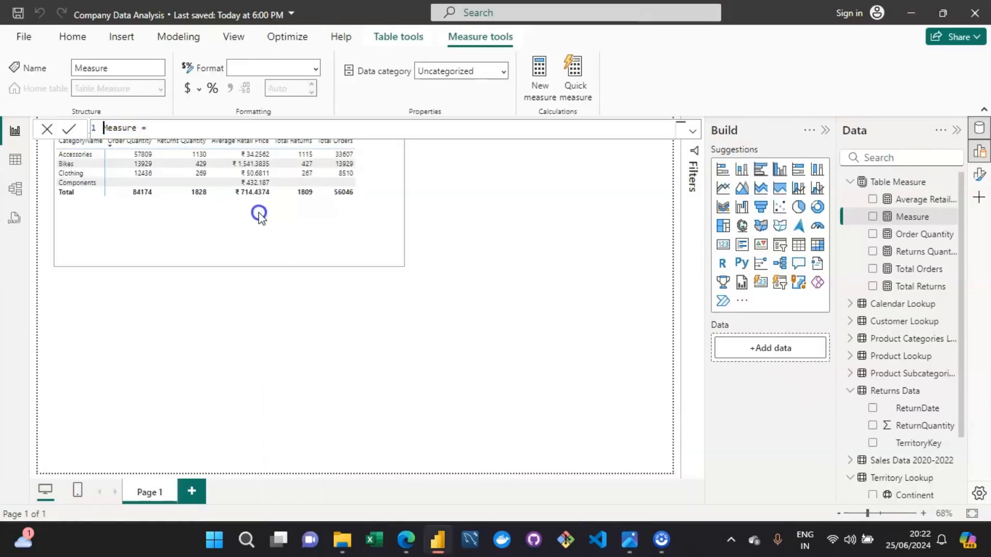
pyautogui.press('Right')
pyautogui.press('Right')
pyautogui.press('Right')
pyautogui.press('Right')
pyautogui.press('Right')
pyautogui.press('Right')
pyautogui.press('Right')
pyautogui.press('BackSpace')
pyautogui.press('BackSpace')
pyautogui.press('BackSpace')
pyautogui.press('BackSpace')
pyautogui.press('BackSpace')
pyautogui.press('BackSpace')
pyautogui.press('BackSpace')
pyautogui.write('Total Customers')
# Complete the Total Customers formula as DISTINCTCOUNT('Sales Data 2020-2022'[CustomerKey]) and commit it.
pyautogui.click(205, 127)
pyautogui.write('DIS')
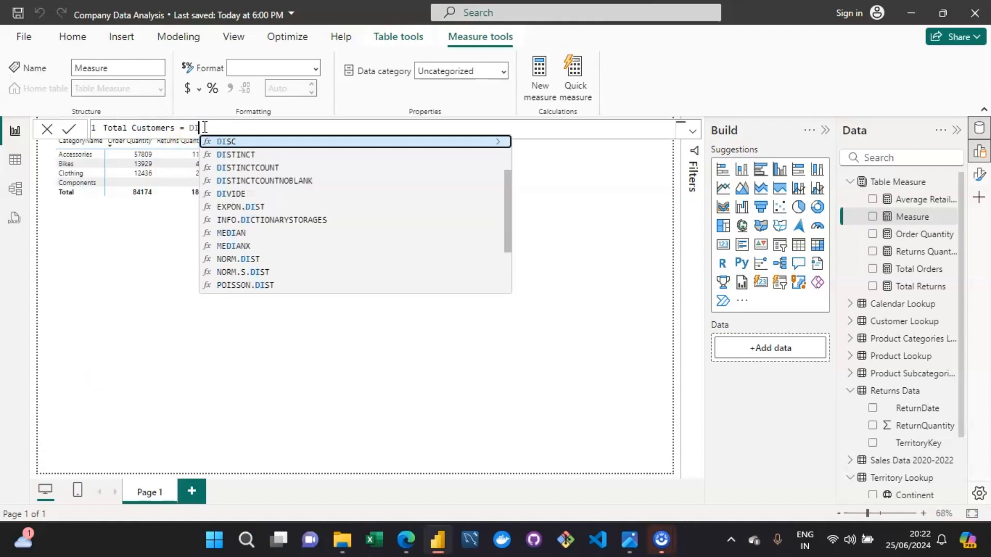
pyautogui.press('Down')
pyautogui.press('Down')
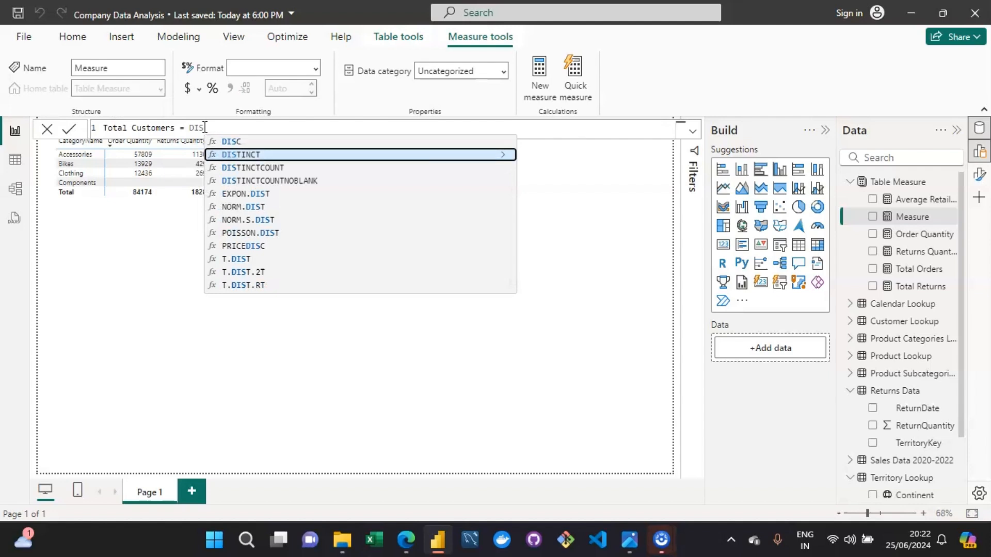
pyautogui.press('Tab')
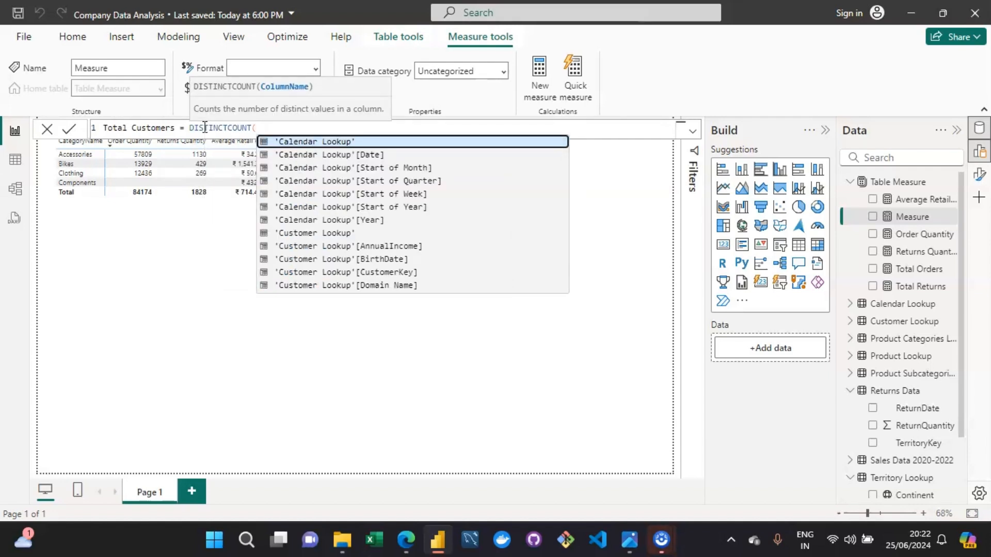
pyautogui.write('sal')
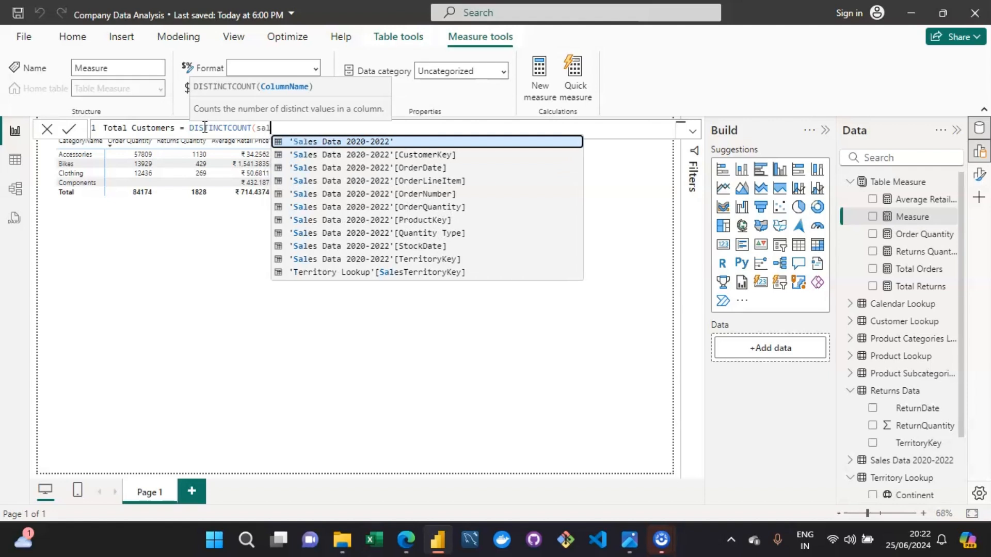
pyautogui.press('Down')
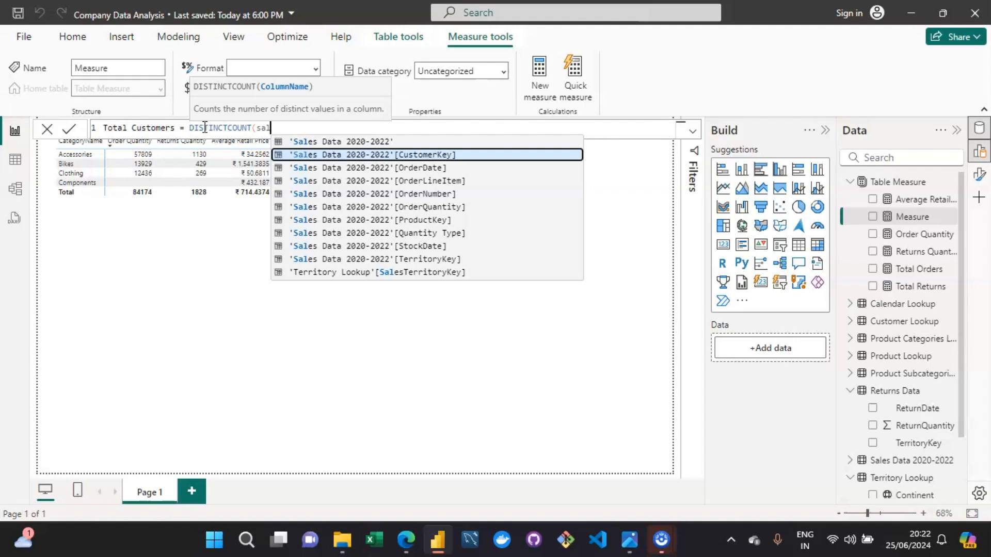
pyautogui.press('Tab')
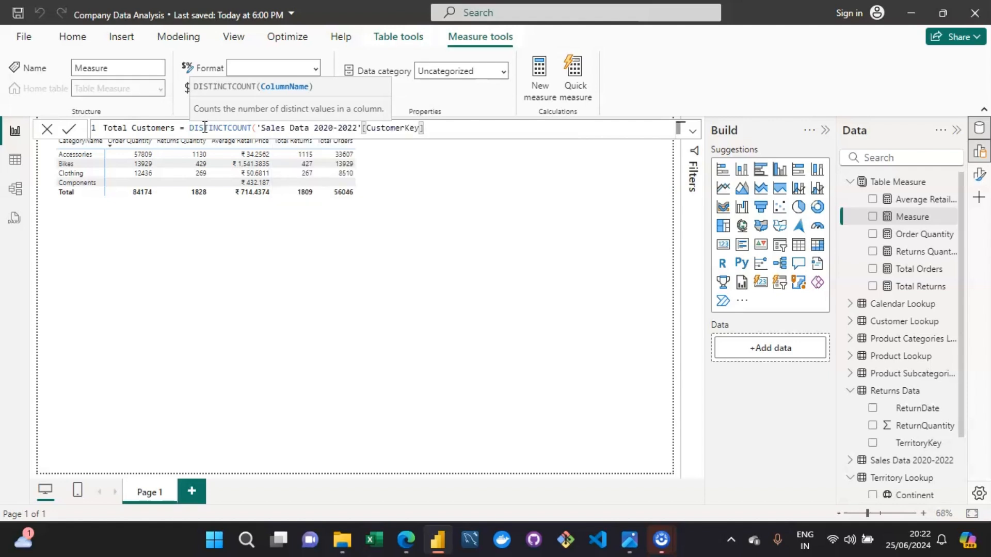
pyautogui.write(')')
pyautogui.click(443, 213)
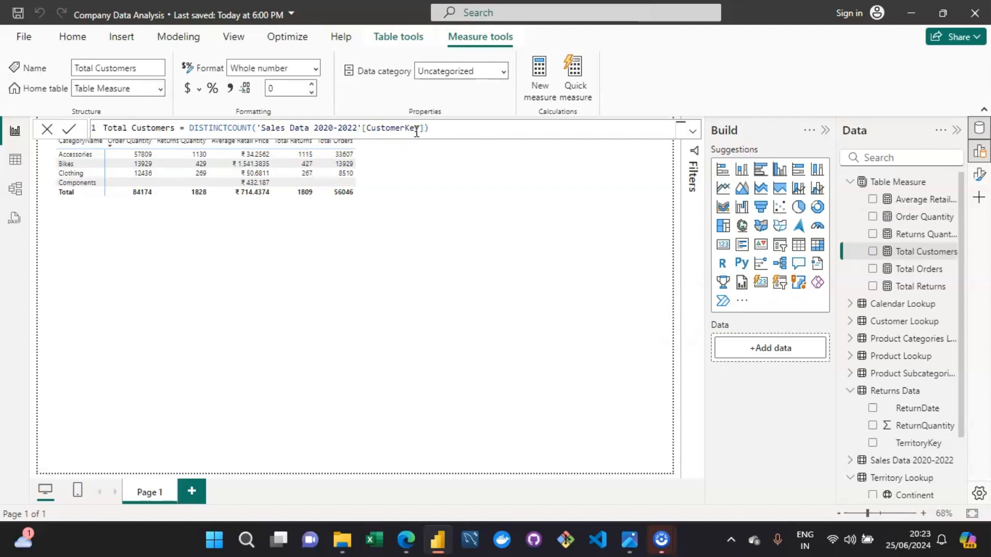
# Remove the Total Returns and Total Orders measures from the matrix's values.
pyautogui.click(888, 253)
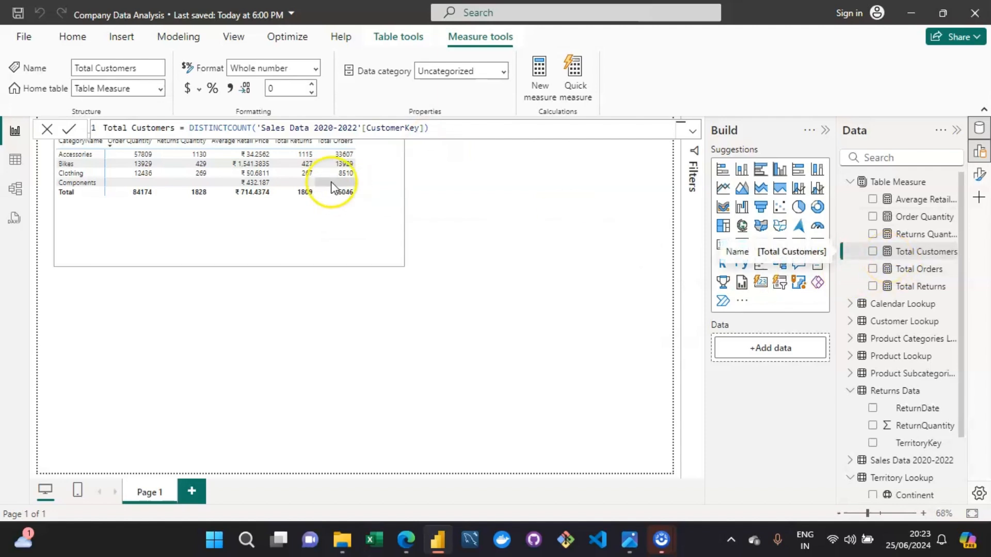
pyautogui.click(383, 210)
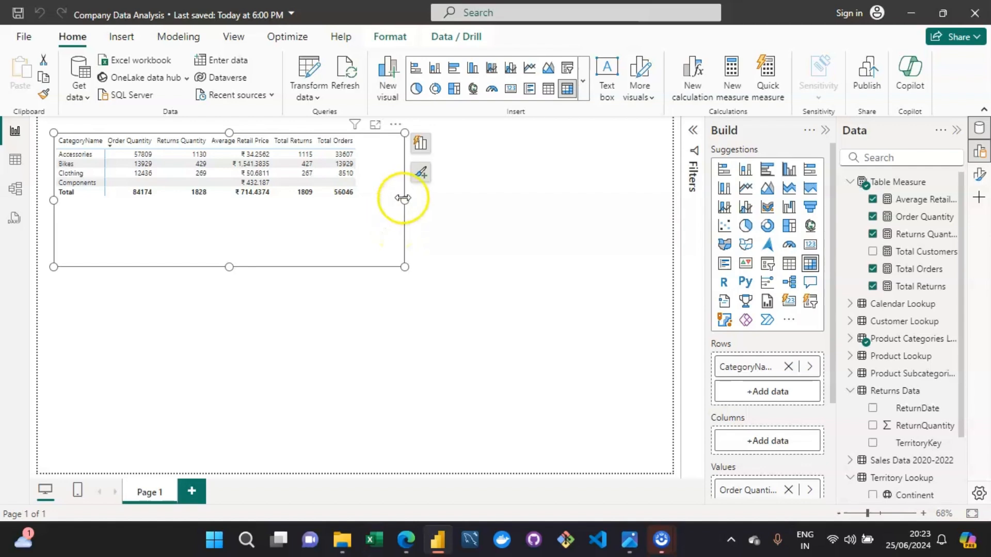
pyautogui.click(424, 150)
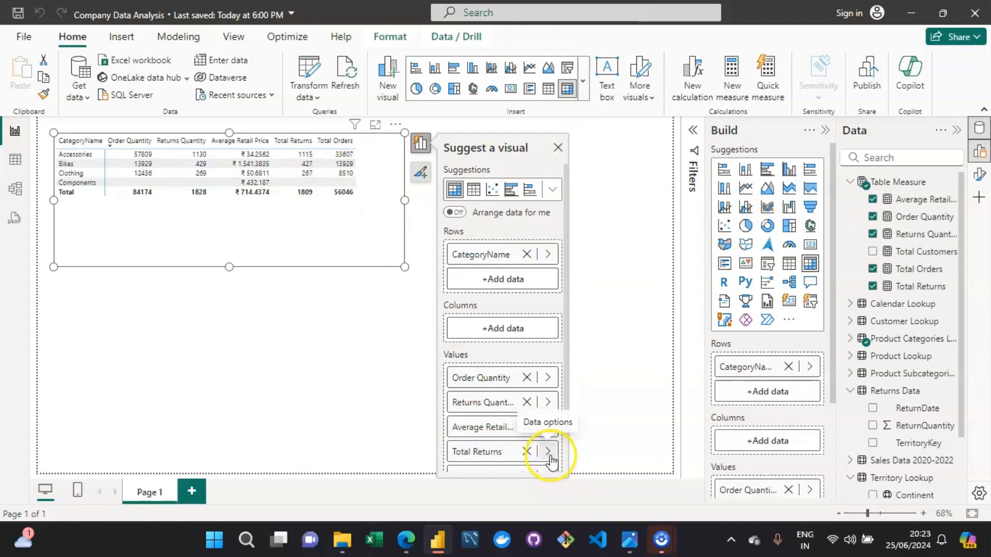
pyautogui.click(529, 453)
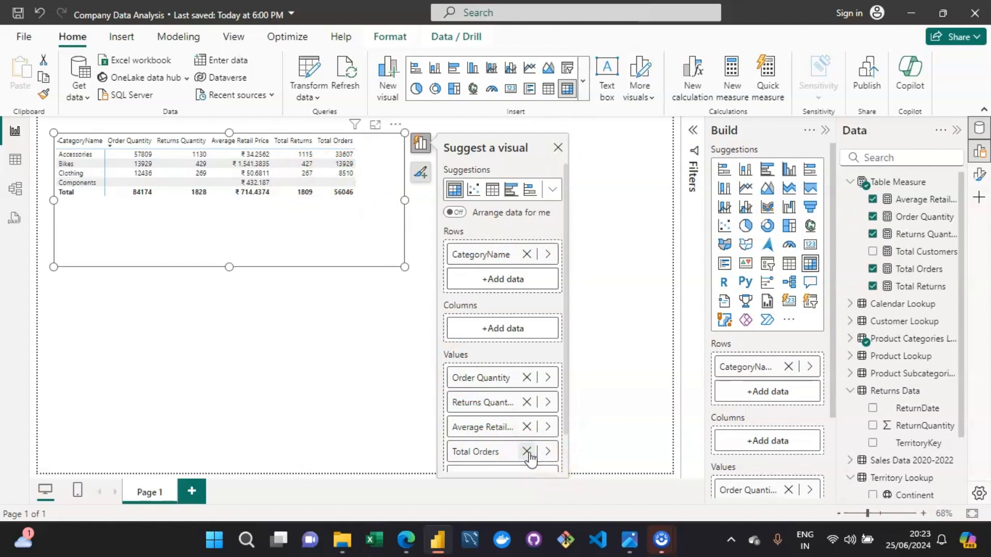
pyautogui.click(529, 453)
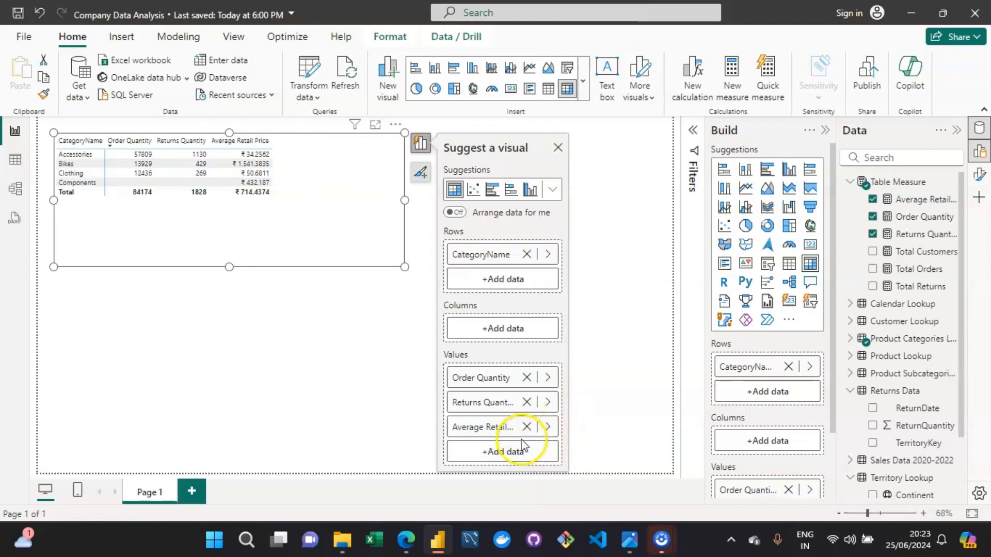
# Add the Total Customers measure from Table Measure to the matrix's values.
pyautogui.click(492, 452)
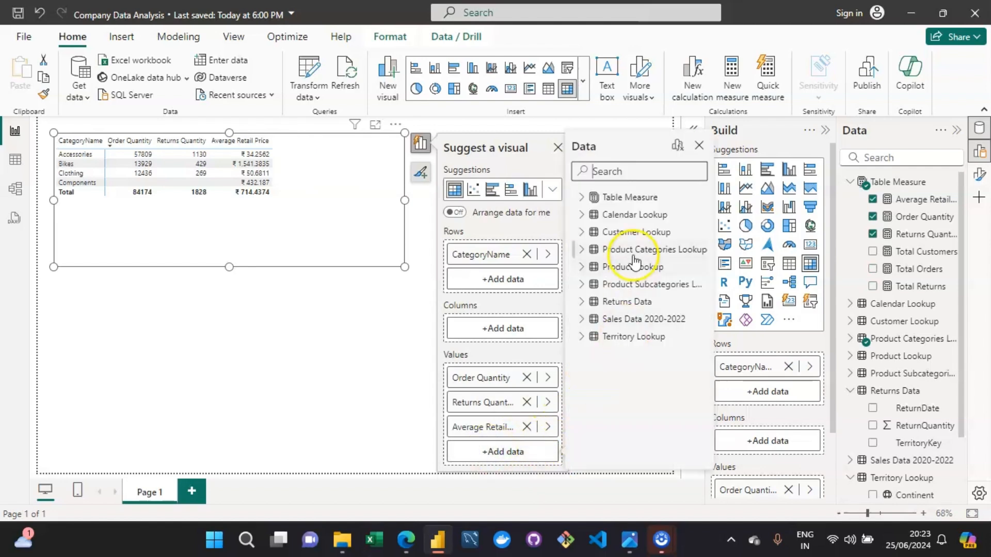
pyautogui.click(579, 198)
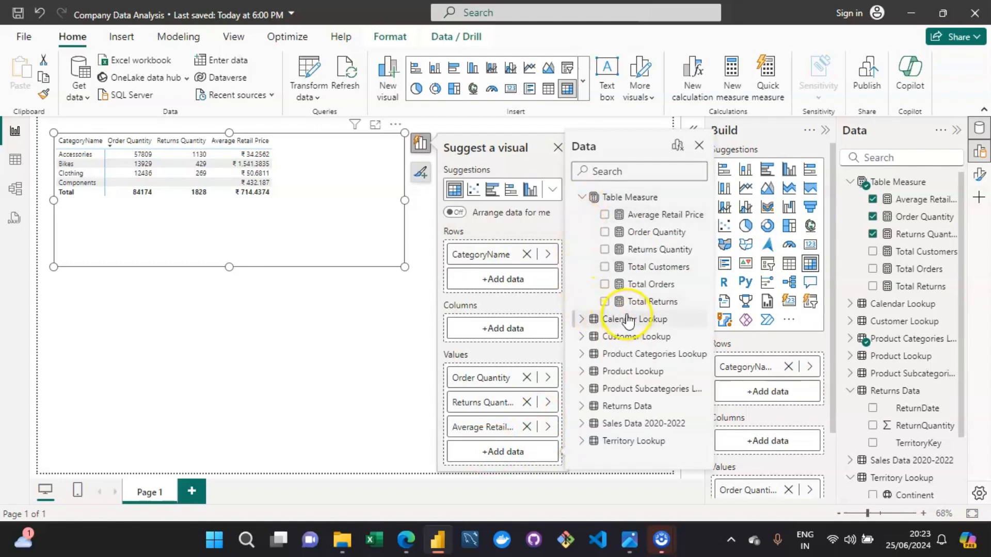
pyautogui.click(605, 266)
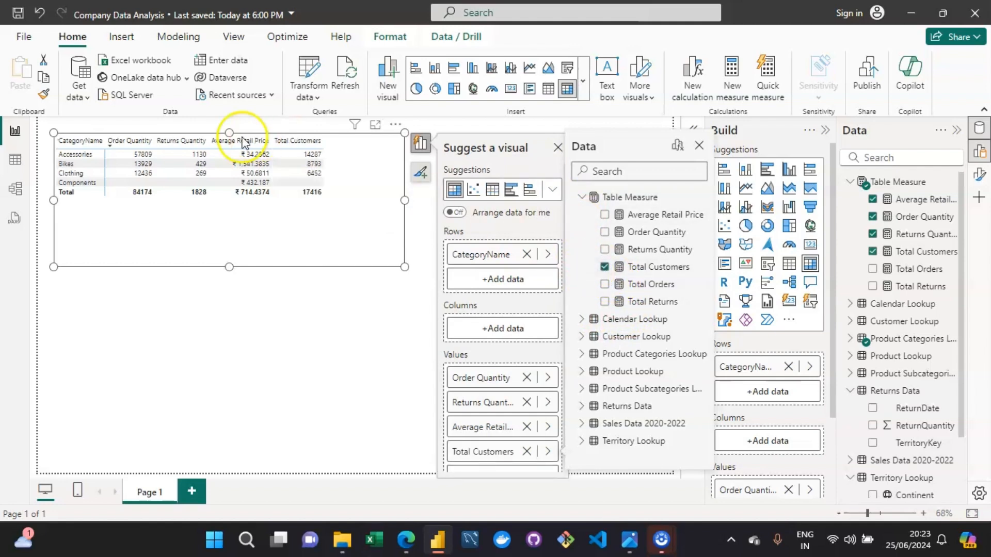
pyautogui.click(313, 258)
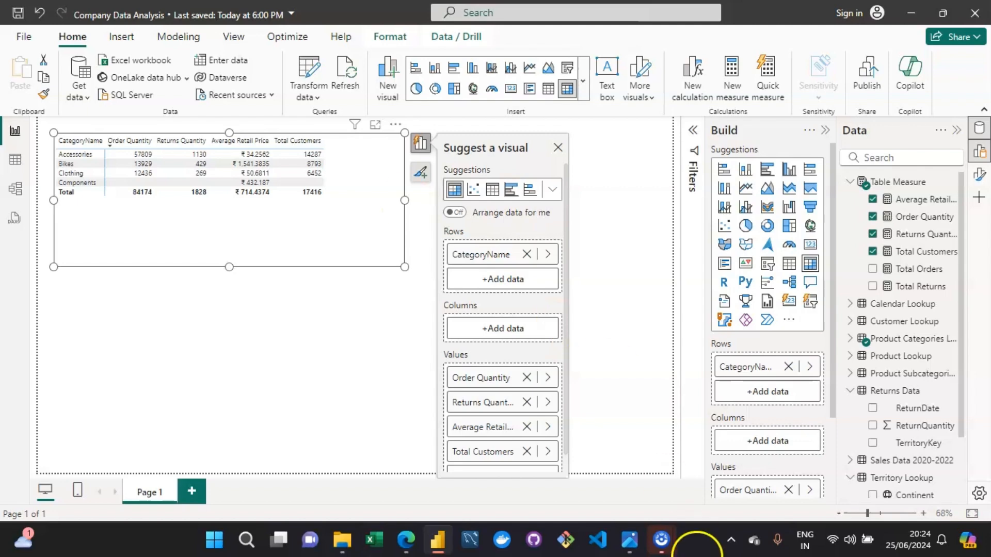
# Create a new measure in Table Measure and check the second objective's measure name and definition in the objectives image.
pyautogui.click(640, 551)
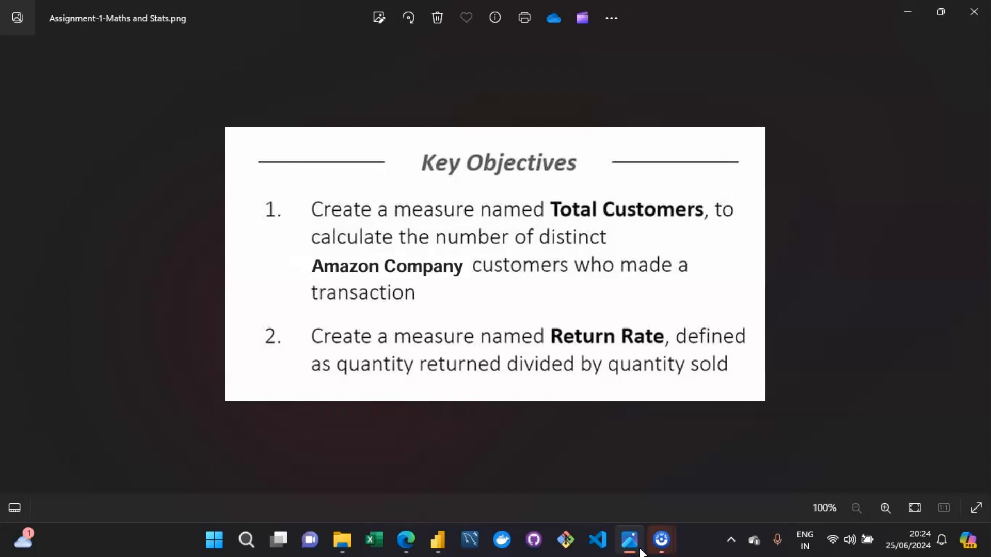
pyautogui.click(639, 552)
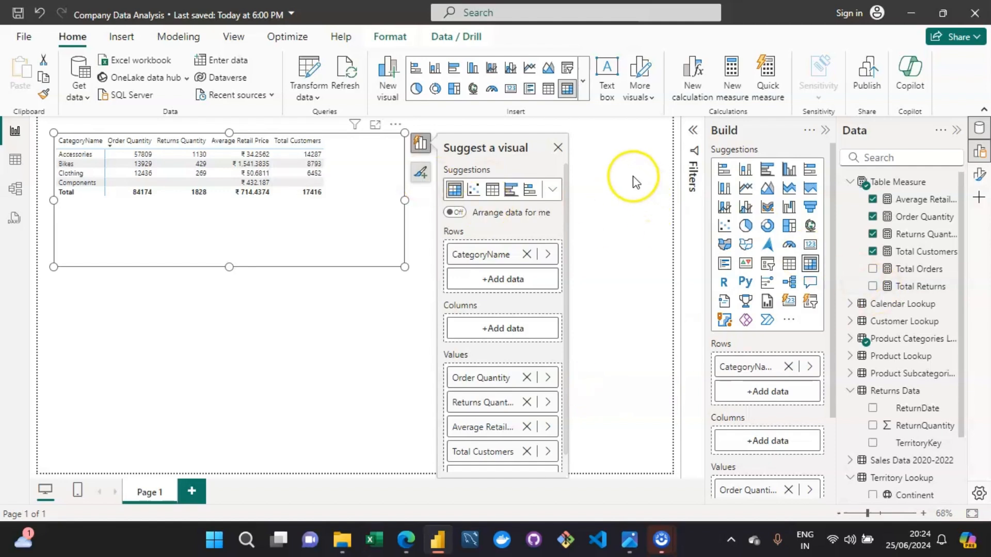
pyautogui.click(892, 188)
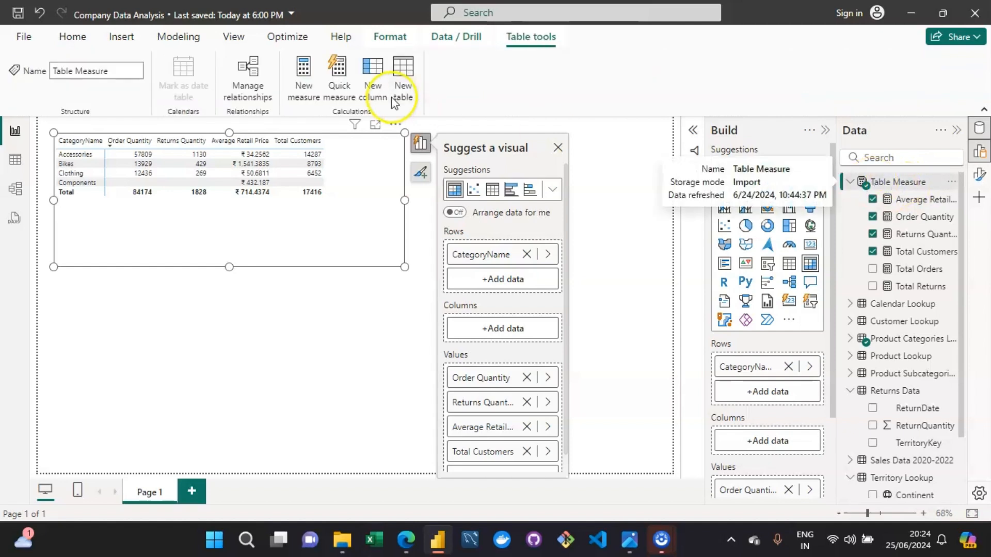
pyautogui.click(312, 103)
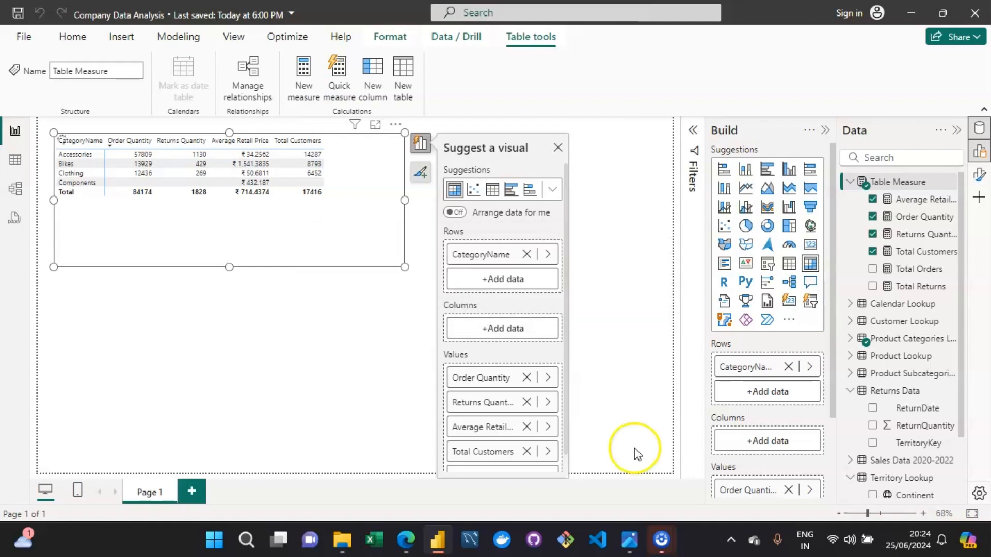
pyautogui.click(630, 540)
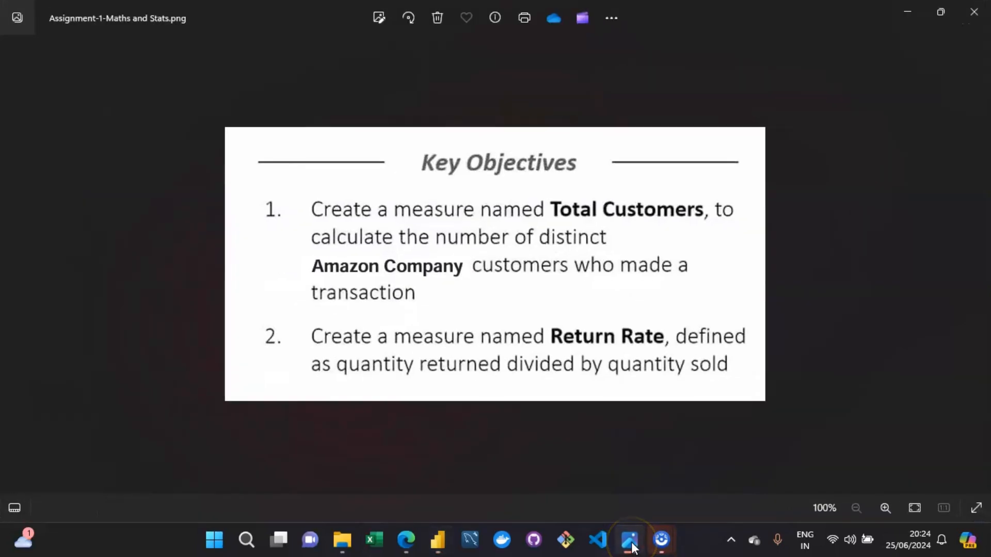
pyautogui.click(631, 541)
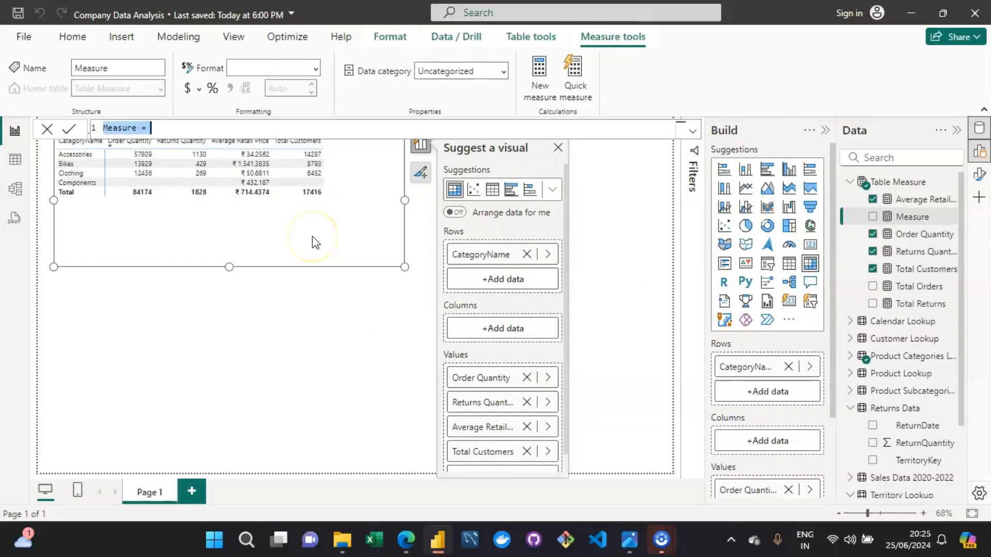
# Replace the new measure's default name with Return Rate in its formula.
pyautogui.press('Right')
pyautogui.press('Right')
pyautogui.press('Right')
pyautogui.press('Right')
pyautogui.press('Right')
pyautogui.press('Right')
pyautogui.press('BackSpace')
pyautogui.press('BackSpace')
pyautogui.press('BackSpace')
pyautogui.press('BackSpace')
pyautogui.press('BackSpace')
pyautogui.press('BackSpace')
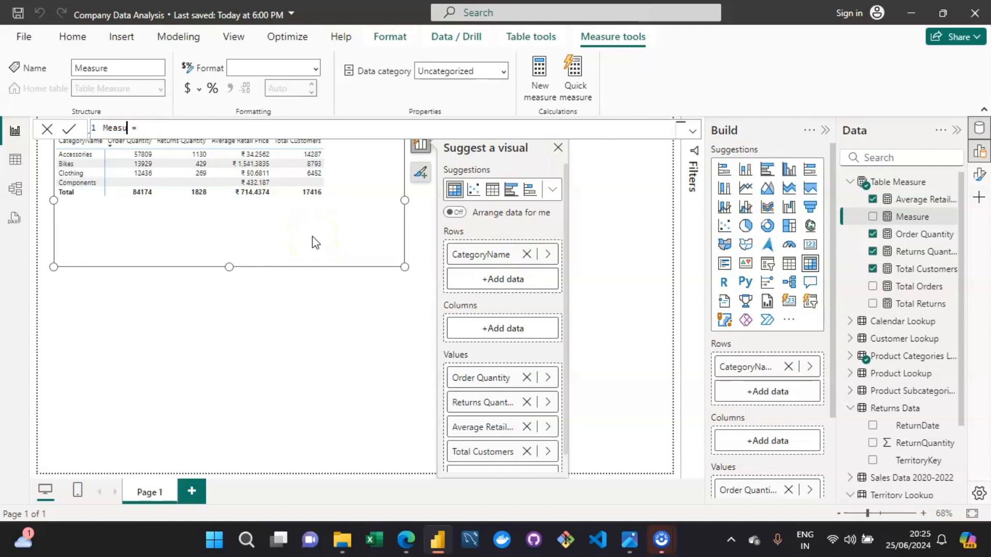
pyautogui.press('BackSpace')
pyautogui.write('return')
pyautogui.press('BackSpace')
pyautogui.press('BackSpace')
pyautogui.press('BackSpace')
pyautogui.press('BackSpace')
pyautogui.press('BackSpace')
pyautogui.press('BackSpace')
pyautogui.press('BackSpace')
pyautogui.write('Return Rate')
# Write the Return Rate expression as [Returns Quantity] /[Order Quantity].
pyautogui.press('End')
pyautogui.write('[')
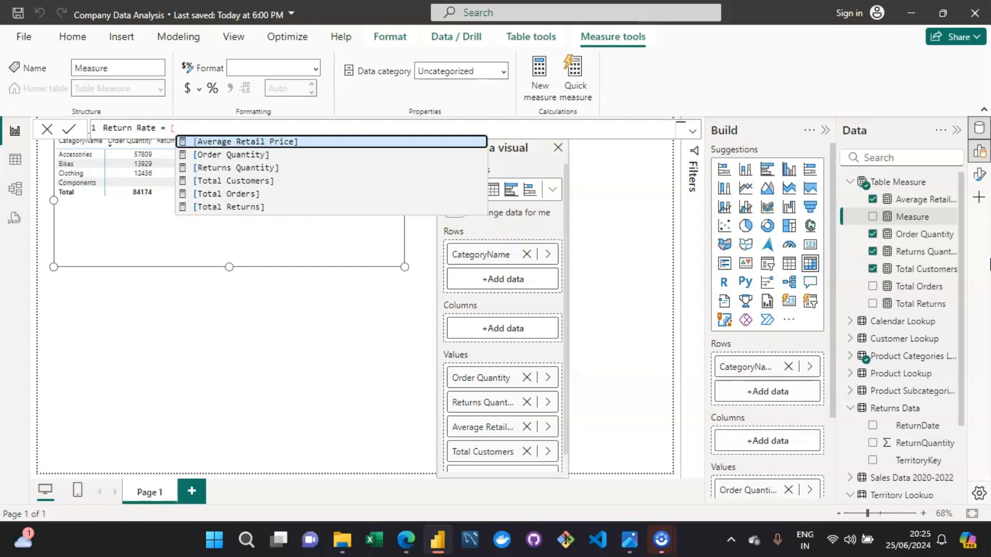
pyautogui.press('Down')
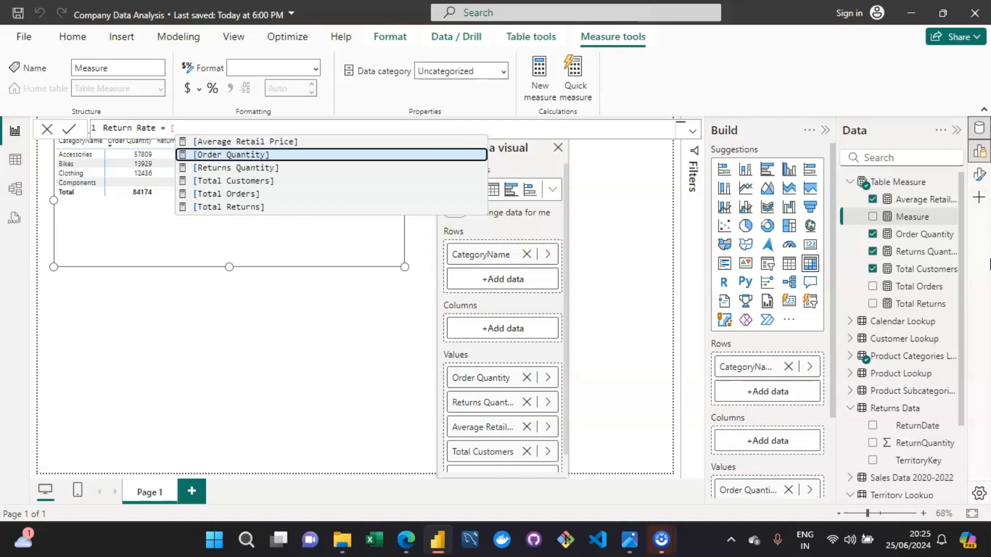
pyautogui.press('Down')
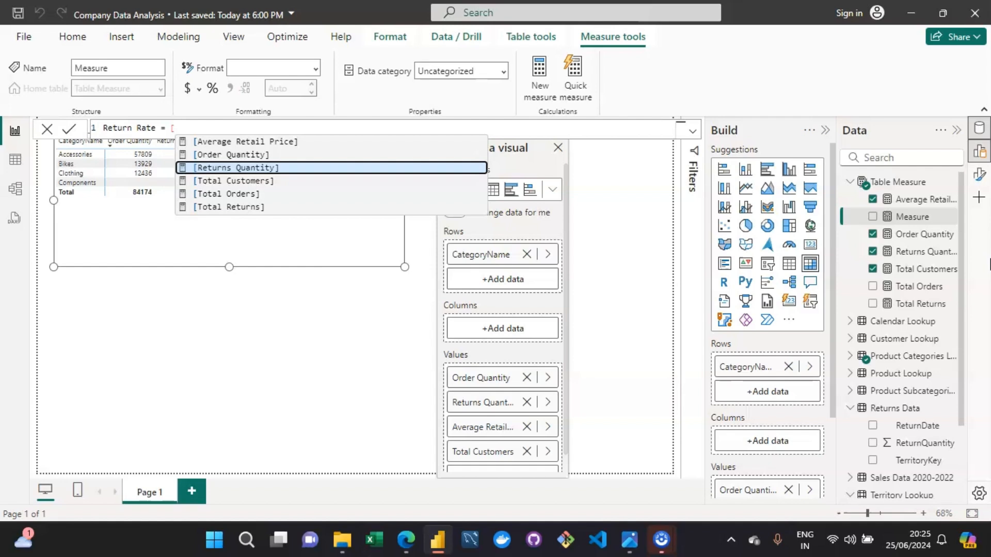
pyautogui.press('Tab')
pyautogui.write('/')
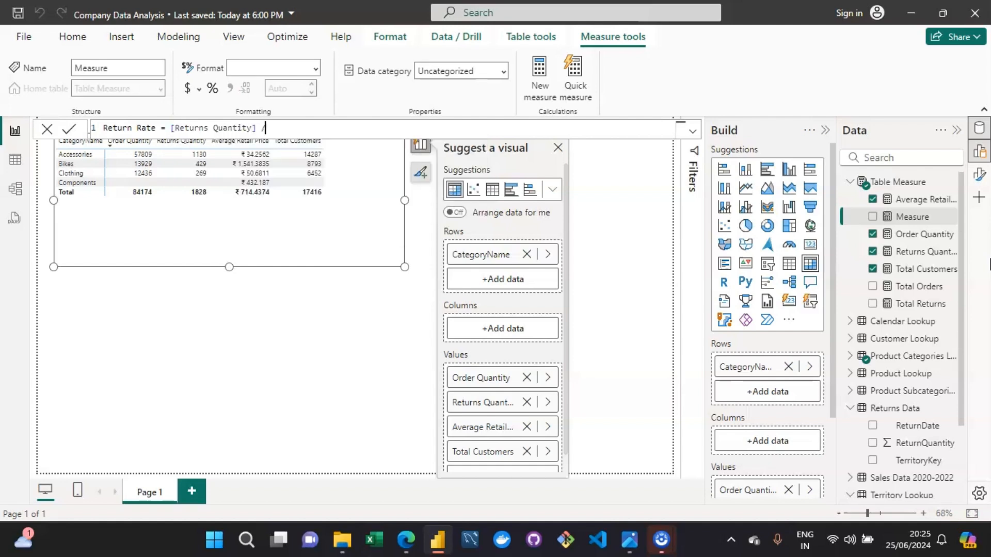
pyautogui.write('[')
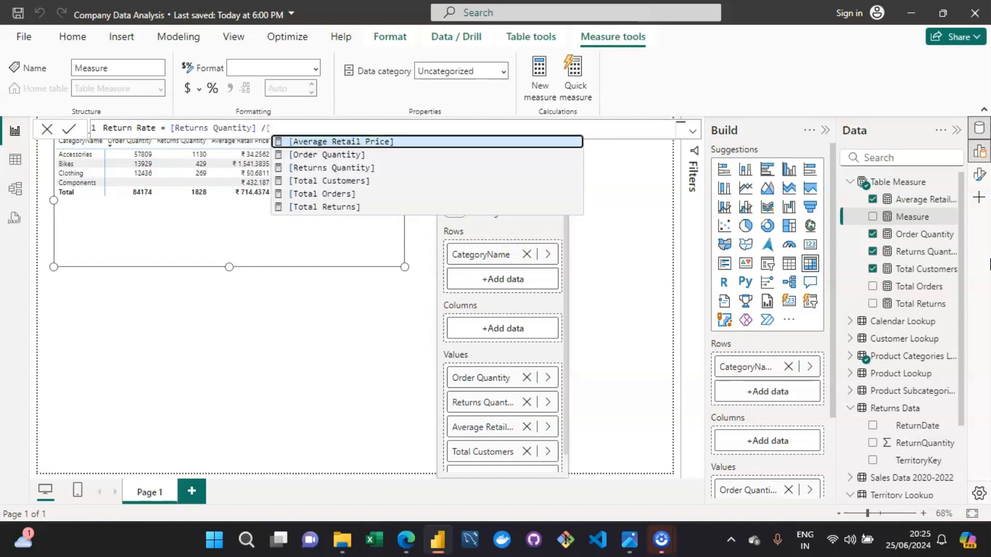
pyautogui.press('Down')
pyautogui.press('Tab')
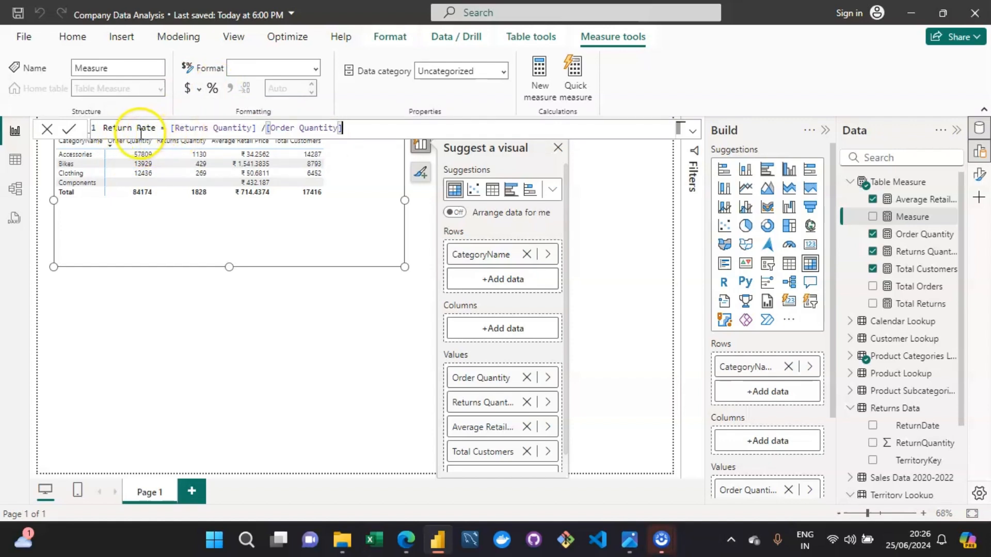
# Commit the Return Rate measure and format it as a decimal number with 2 decimal places.
pyautogui.click(212, 89)
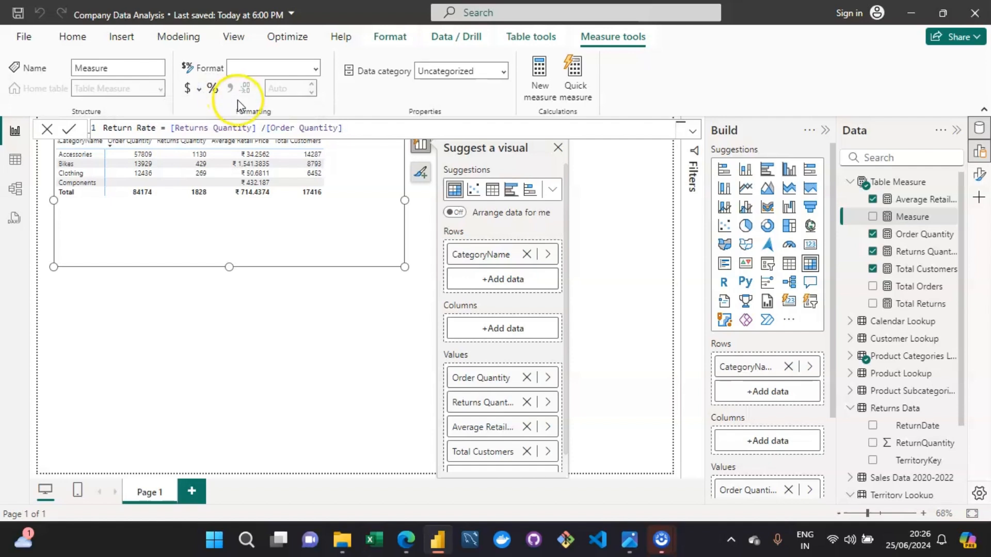
pyautogui.click(212, 89)
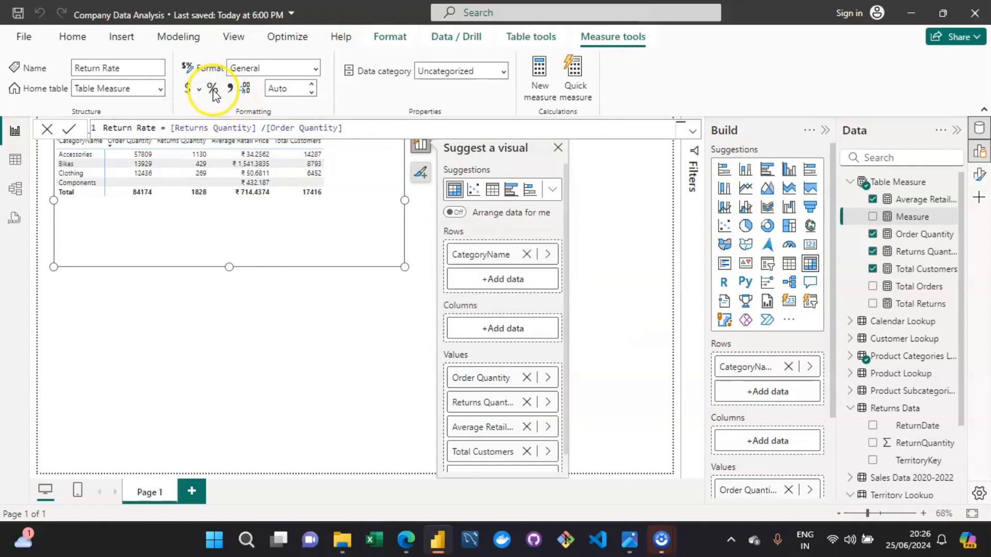
pyautogui.click(312, 84)
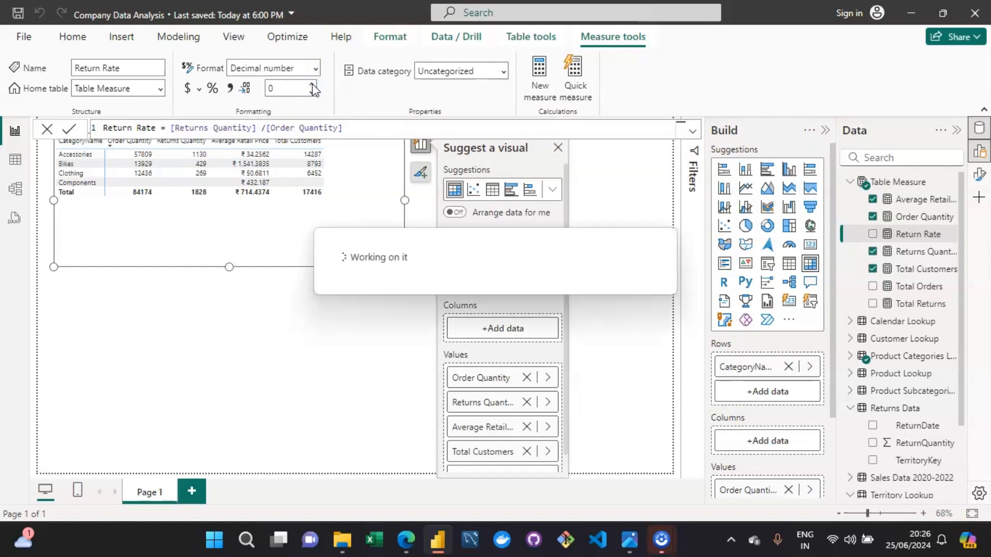
pyautogui.click(313, 85)
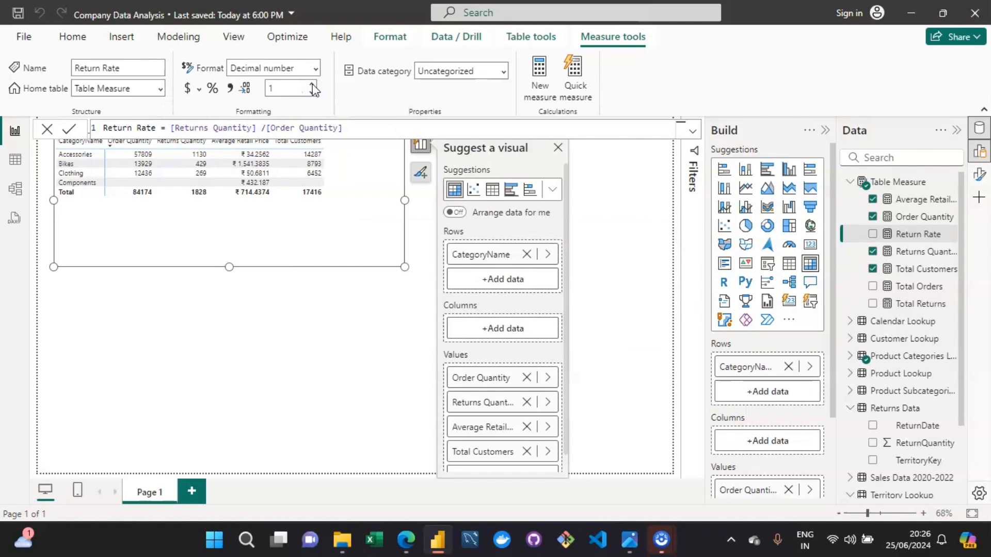
pyautogui.click(312, 85)
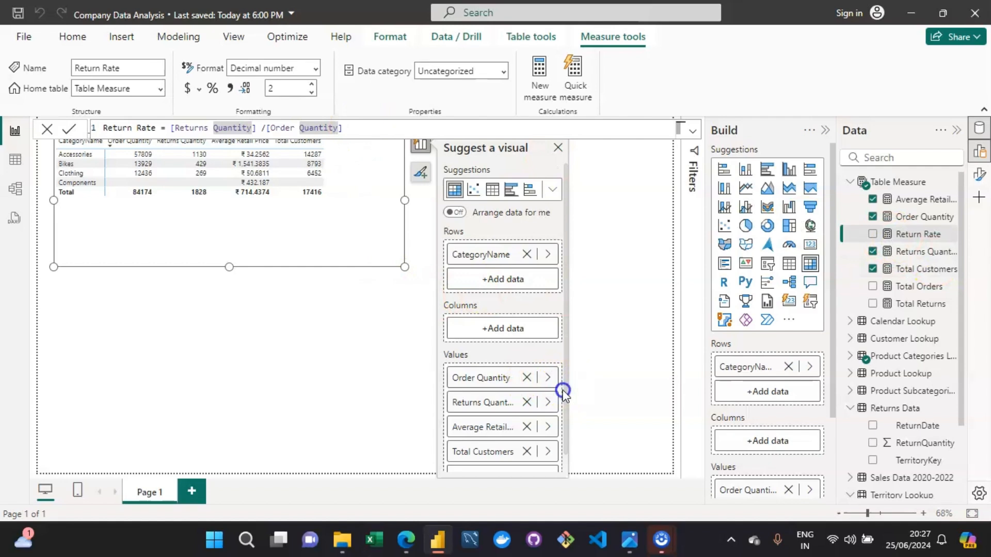
# Add the Return Rate measure to the matrix's values and change its format to Percentage.
pyautogui.scroll(-1, 562, 392)
pyautogui.click(503, 459)
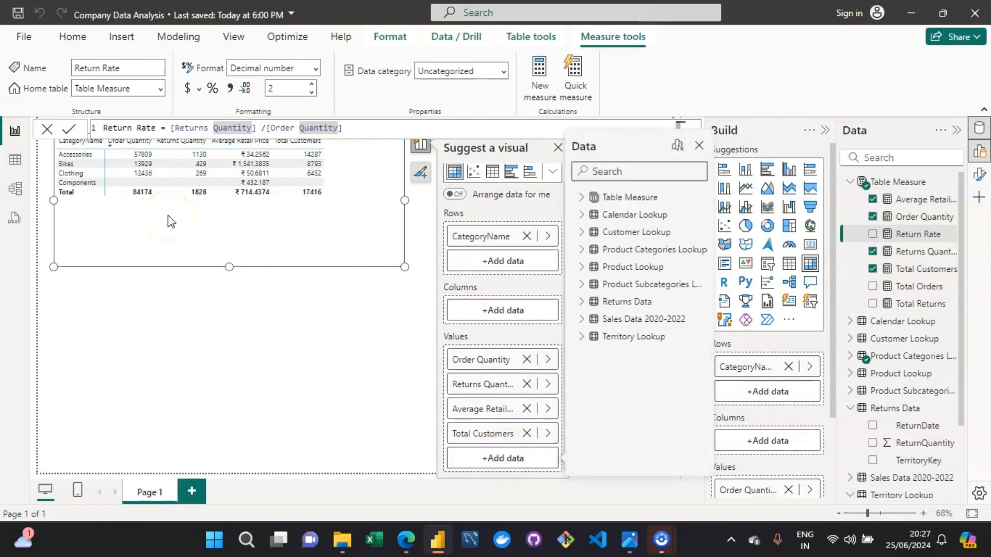
pyautogui.click(581, 197)
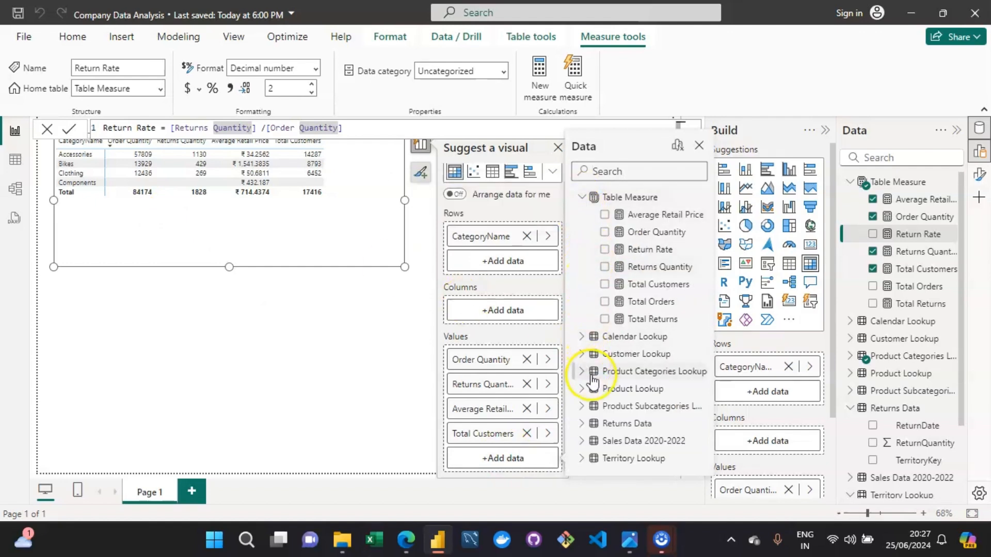
pyautogui.click(604, 251)
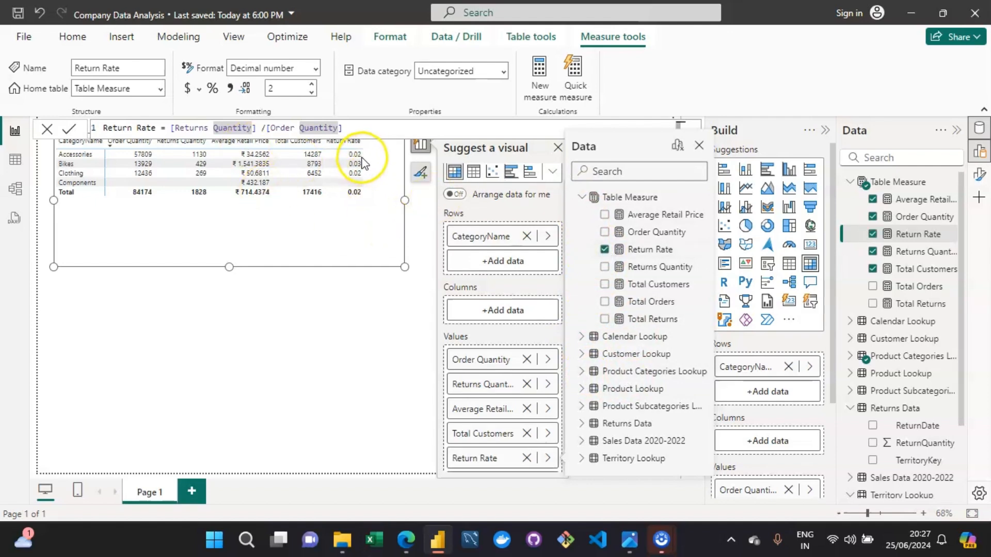
pyautogui.click(214, 88)
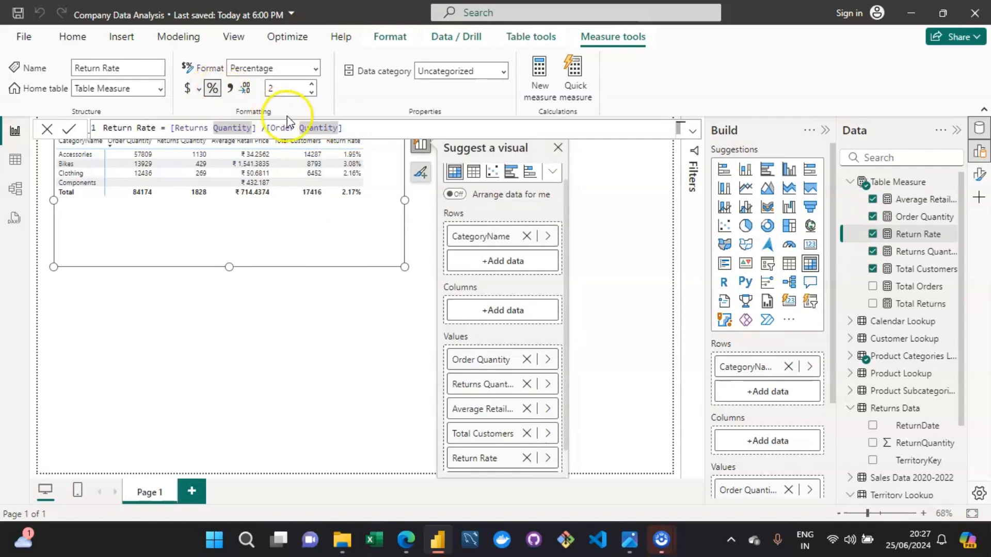
pyautogui.click(355, 128)
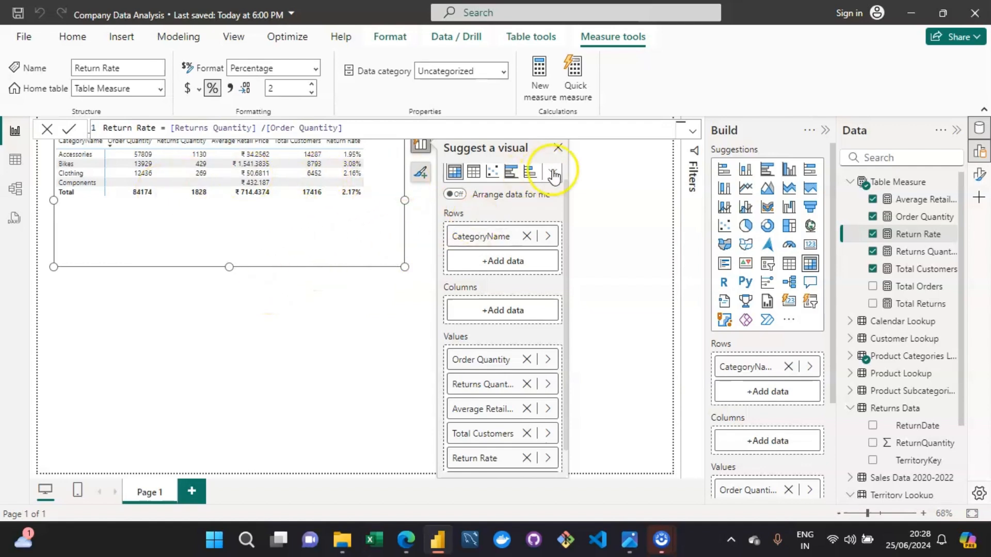
# Select the matrix on the report page and open it in focus mode to examine its values.
pyautogui.click(614, 193)
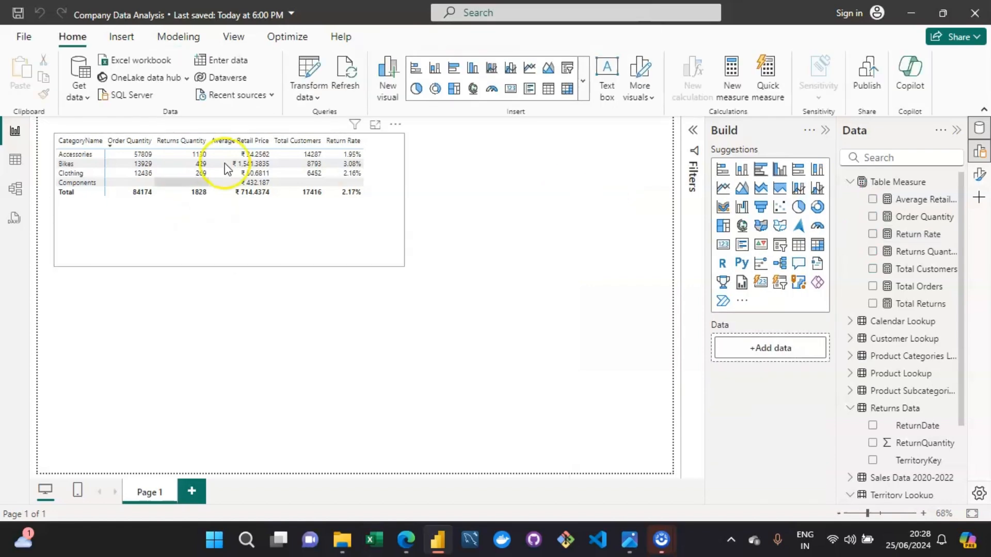
pyautogui.click(385, 171)
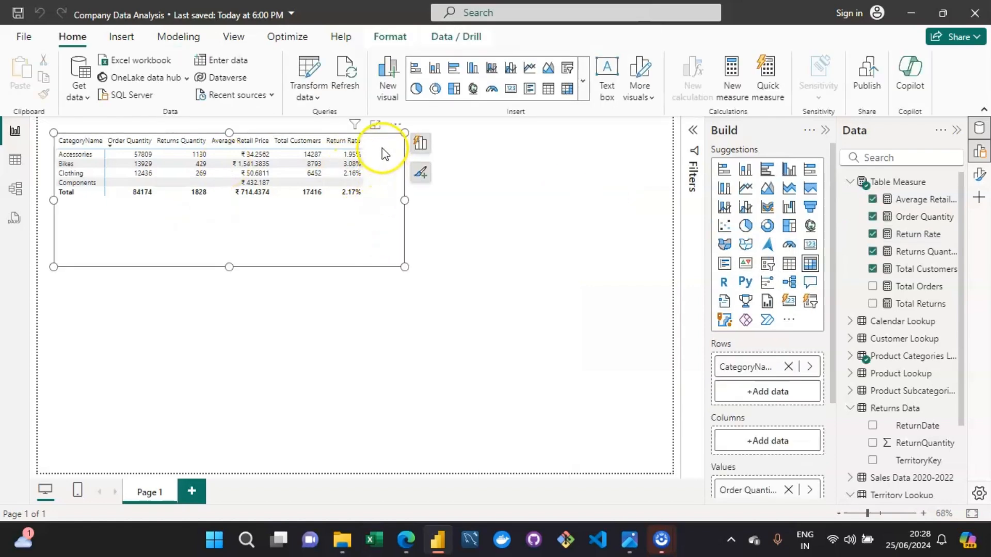
pyautogui.click(375, 127)
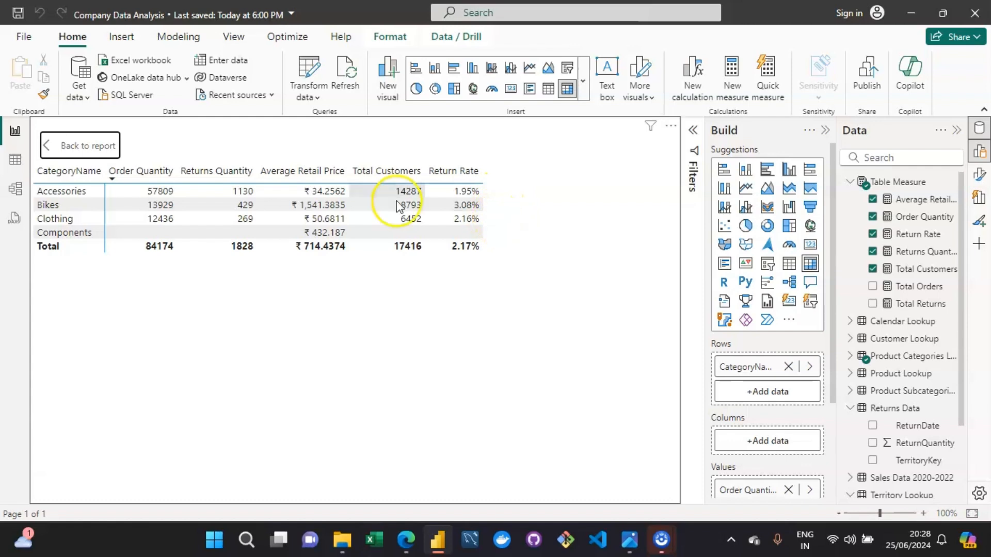
# Leave the matrix's focus mode and remove the division operator from the Return Rate measure's formula.
pyautogui.click(95, 138)
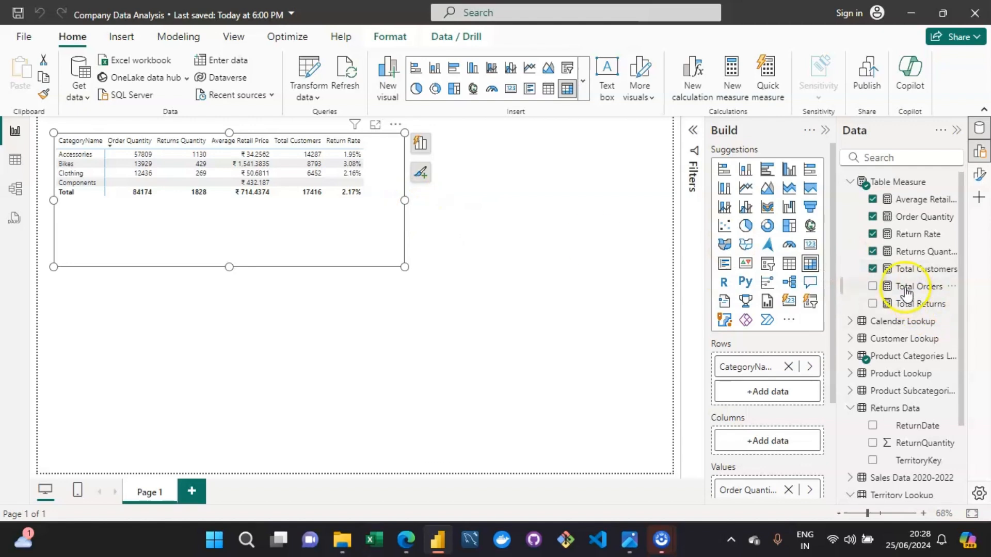
pyautogui.click(905, 234)
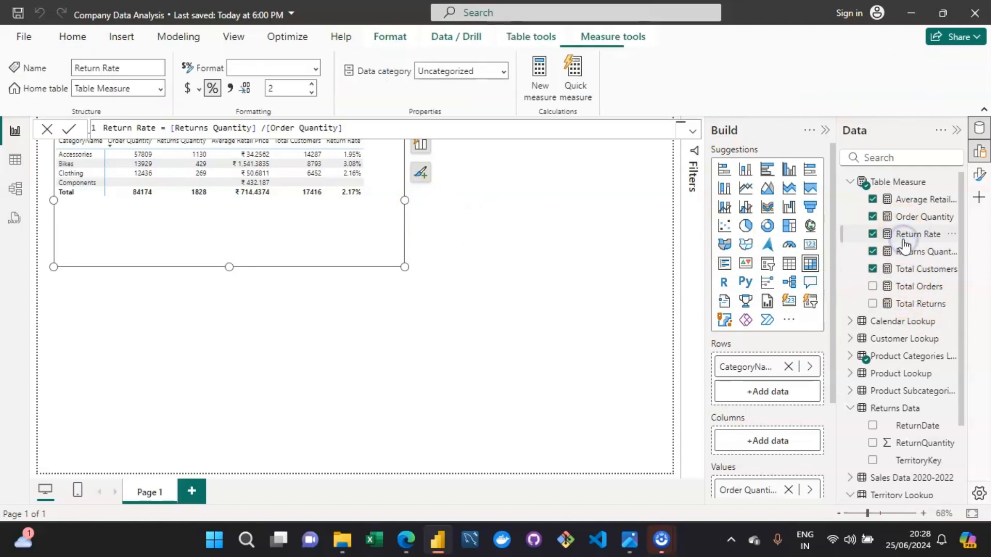
pyautogui.click(261, 133)
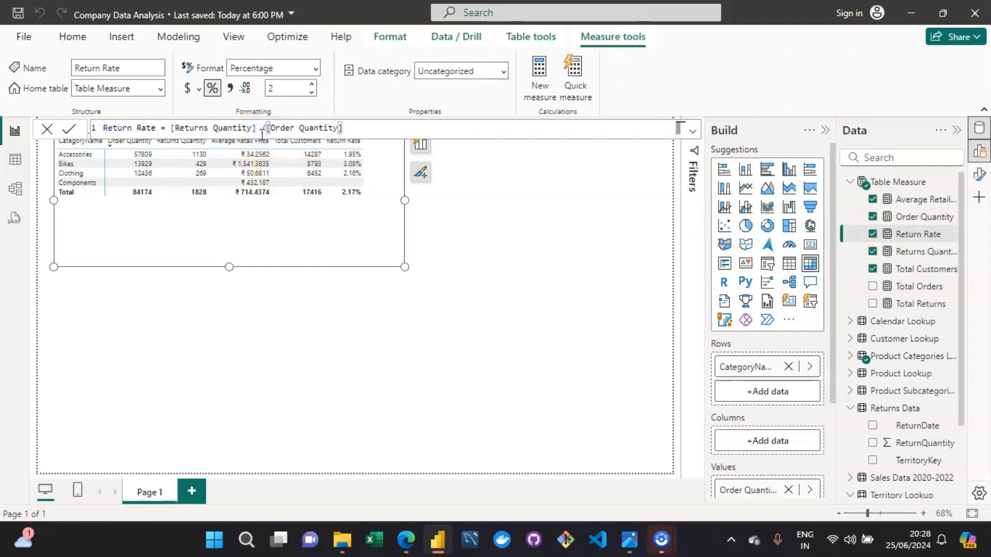
pyautogui.press('Left')
pyautogui.press('Left')
pyautogui.press('Left')
pyautogui.press('Left')
pyautogui.press('Left')
pyautogui.press('Left')
pyautogui.press('Left')
pyautogui.press('Left')
pyautogui.press('Left')
pyautogui.press('Left')
pyautogui.press('Left')
pyautogui.press('Left')
pyautogui.press('Left')
pyautogui.press('Left')
pyautogui.press('Left')
pyautogui.press('Left')
pyautogui.press('BackSpace')
# Insert DIVIDE( before [Returns Quantity] in the Return Rate formula and separate it from [Order Quantity] with a comma.
pyautogui.press('Left')
pyautogui.press('Left')
pyautogui.press('Left')
pyautogui.press('Left')
pyautogui.press('Left')
pyautogui.press('Left')
pyautogui.press('Left')
pyautogui.press('Left')
pyautogui.press('Left')
pyautogui.press('Left')
pyautogui.press('Left')
pyautogui.press('Left')
pyautogui.press('Left')
pyautogui.press('Left')
pyautogui.press('Left')
pyautogui.press('Left')
pyautogui.press('Left')
pyautogui.press('Left')
pyautogui.press('Left')
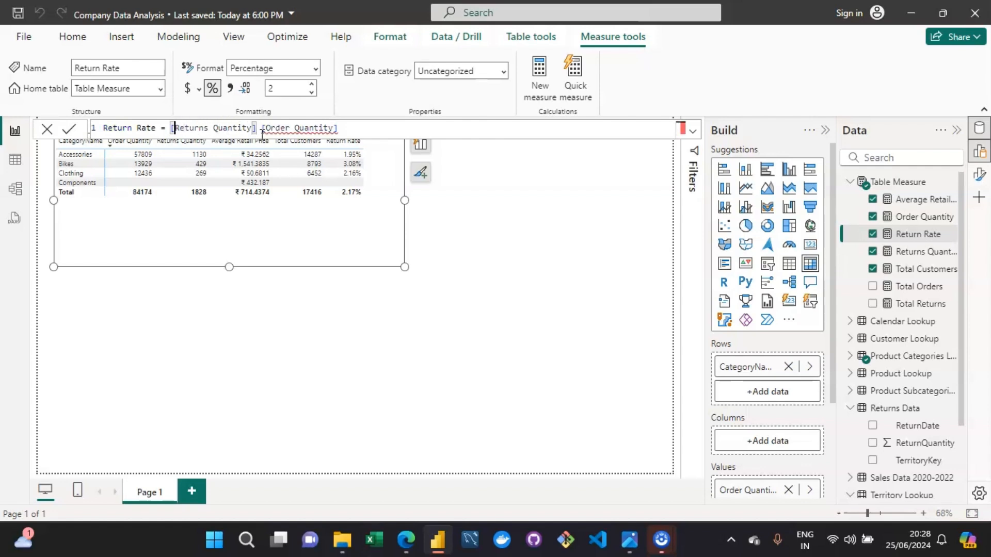
pyautogui.write('DIVIDE')
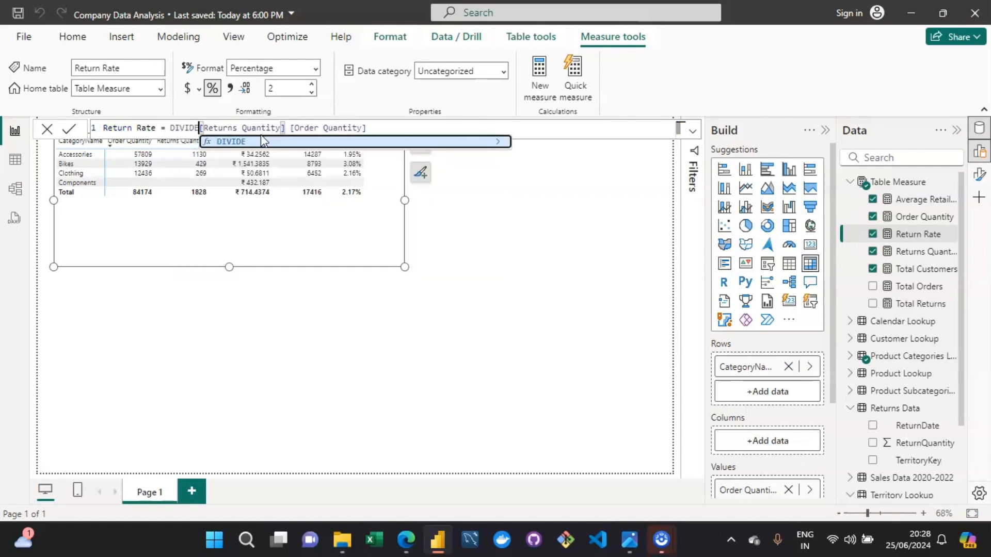
pyautogui.write('(')
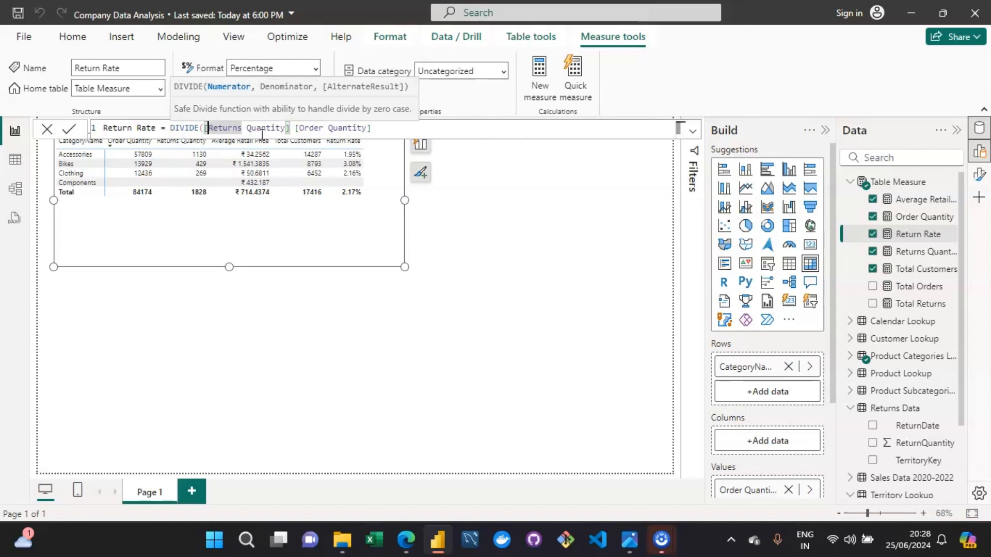
pyautogui.press('Right')
pyautogui.press('Right')
pyautogui.press('Right')
pyautogui.press('Right')
pyautogui.press('Right')
pyautogui.press('Right')
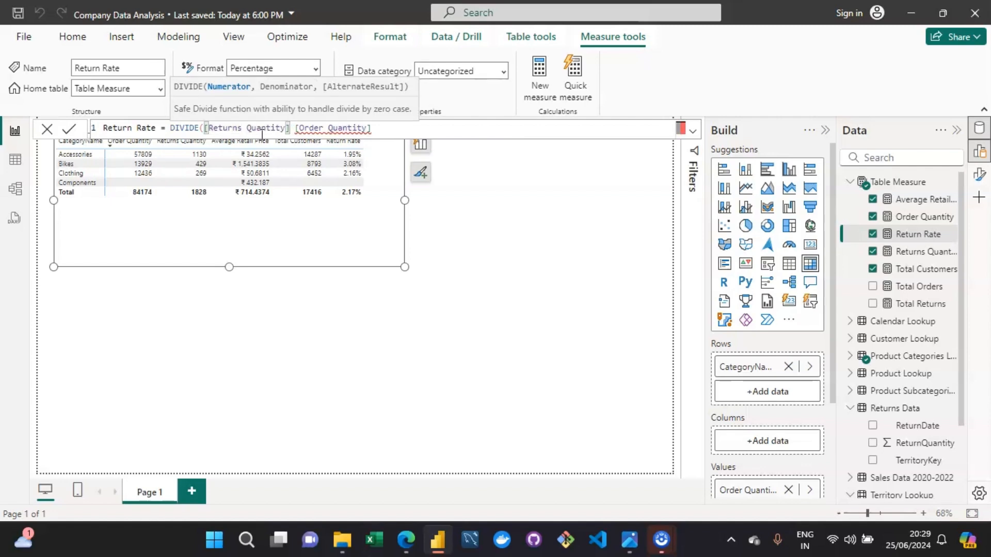
pyautogui.write(',')
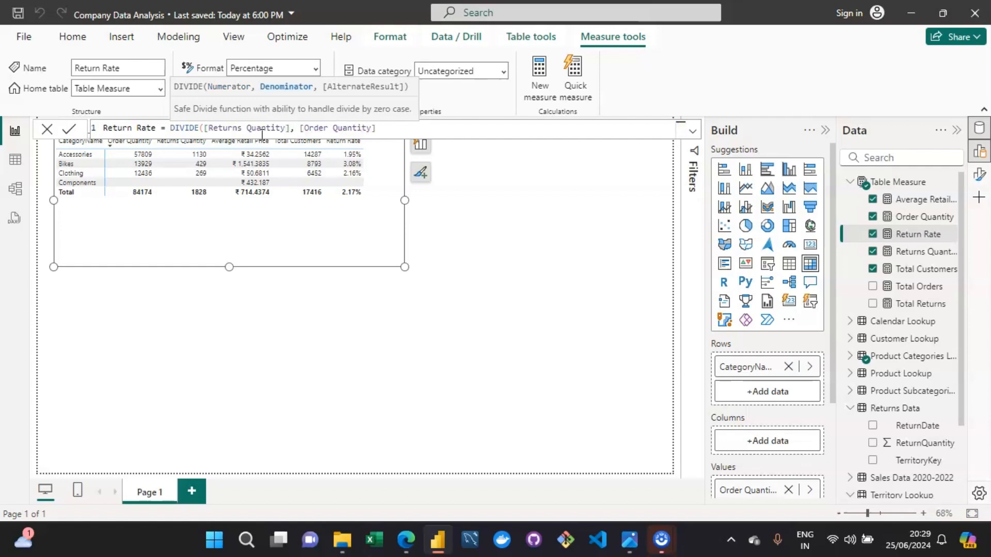
# Add "No sales" as the DIVIDE function's alternate result and close the parenthesis, consulting the assignment image for the Return Rate definition.
pyautogui.press('End')
pyautogui.write(',')
pyautogui.write('""')
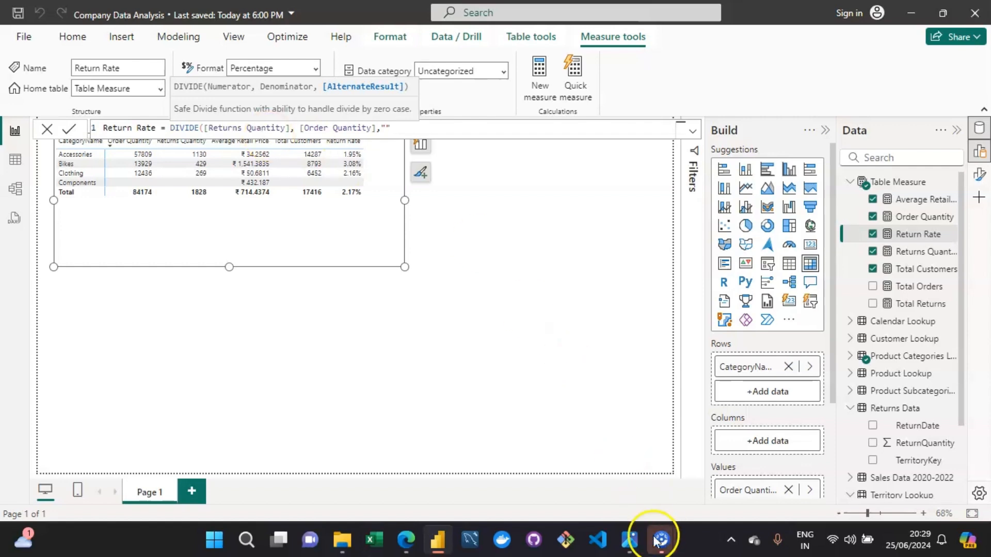
pyautogui.moveTo(635, 549)
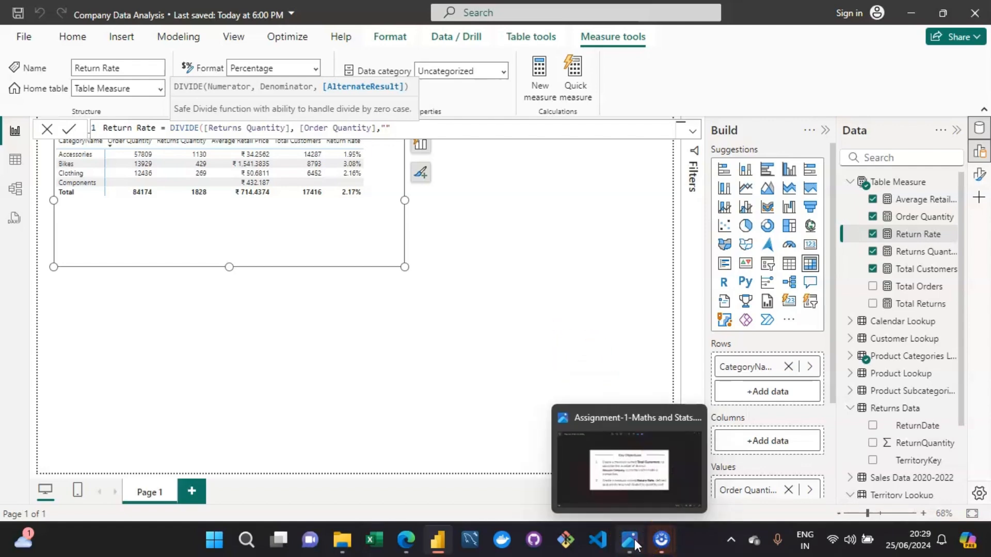
pyautogui.click(635, 541)
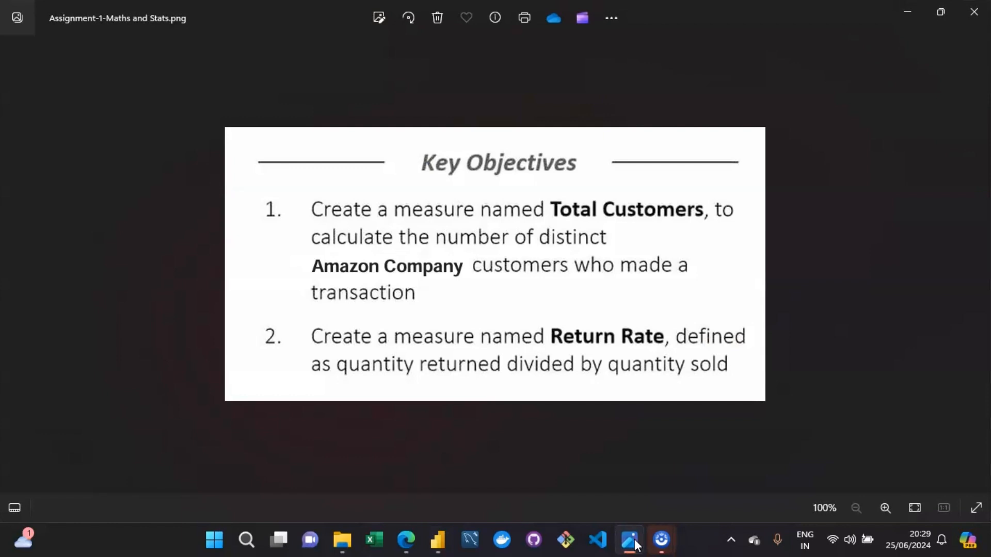
pyautogui.click(637, 544)
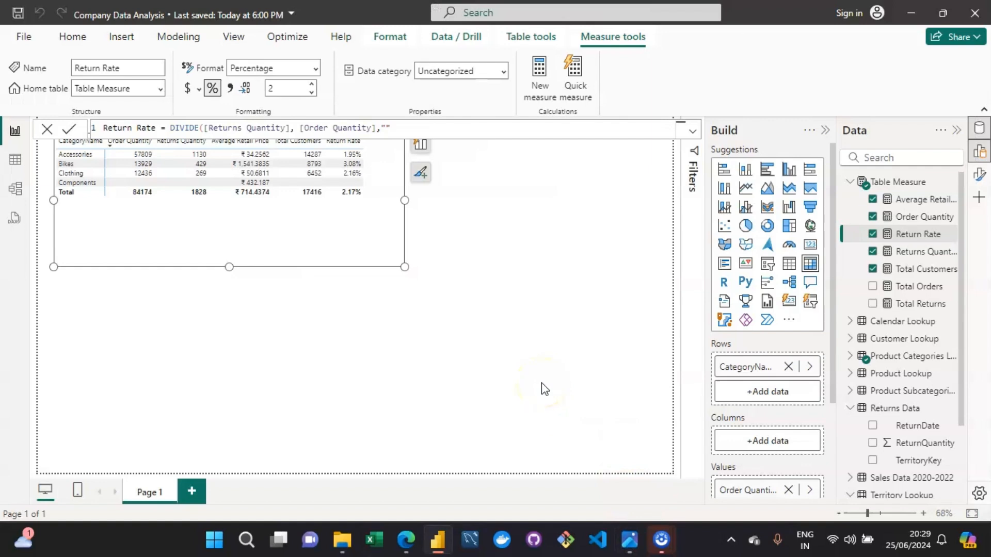
pyautogui.write('No sal')
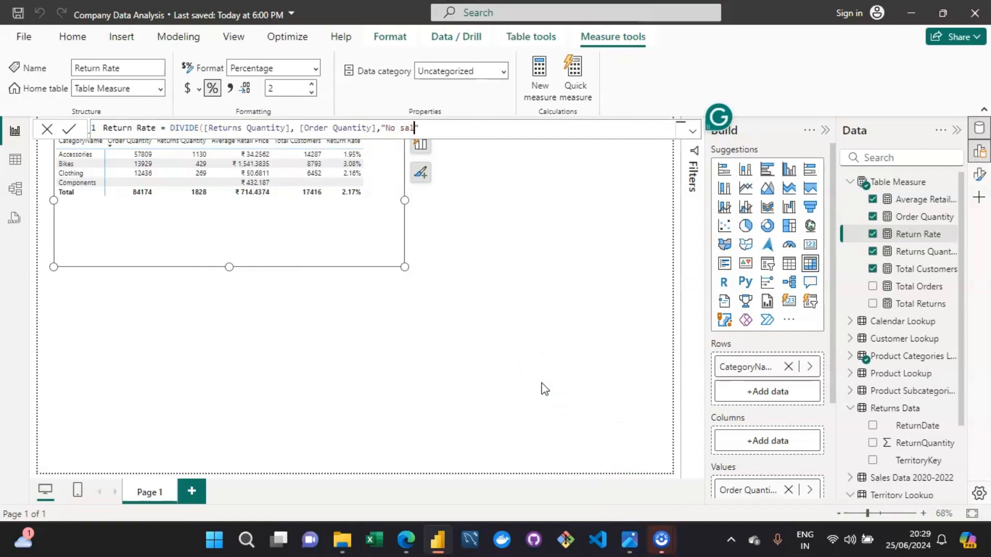
pyautogui.write('es")')
# Leave the Return Rate formula and select the category matrix on the report page.
pyautogui.click(582, 381)
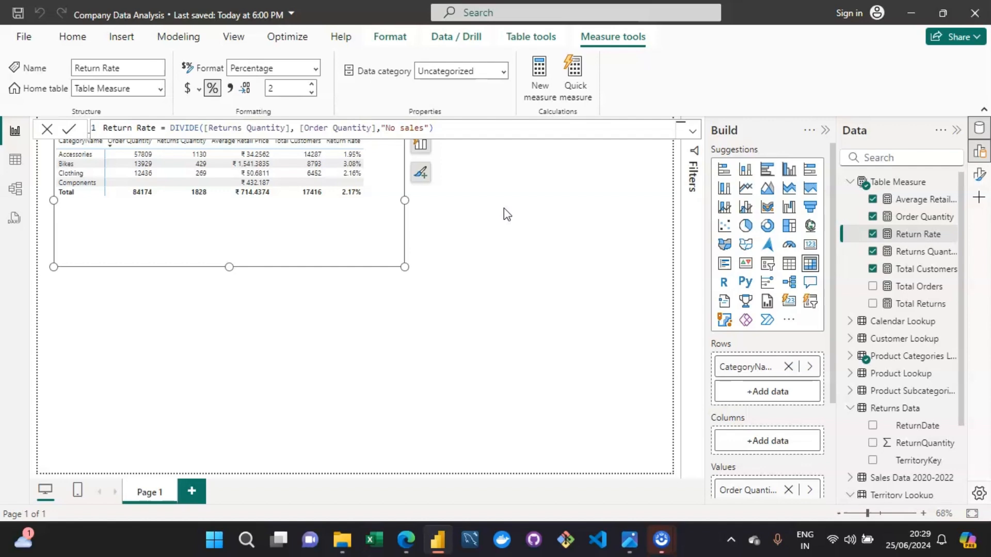
pyautogui.click(436, 249)
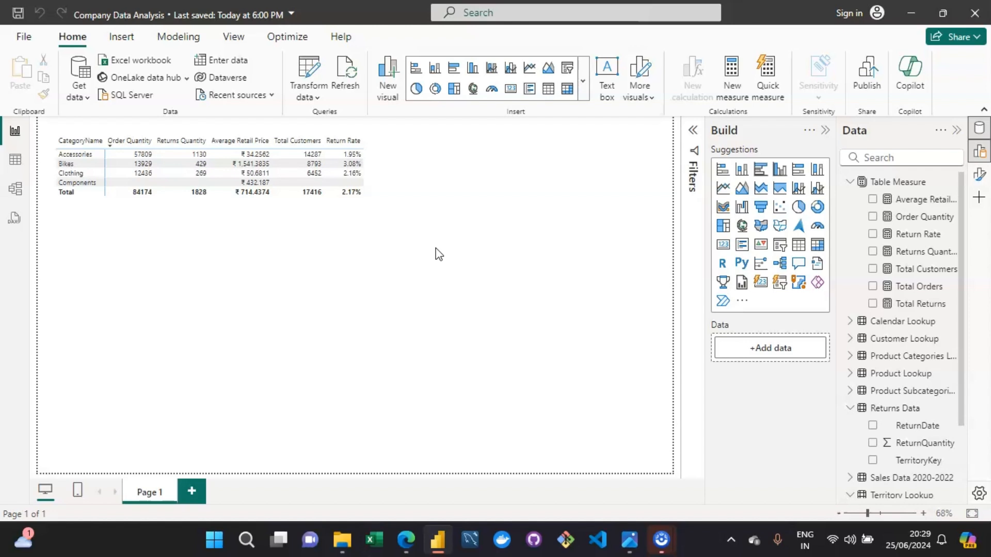
pyautogui.click(277, 223)
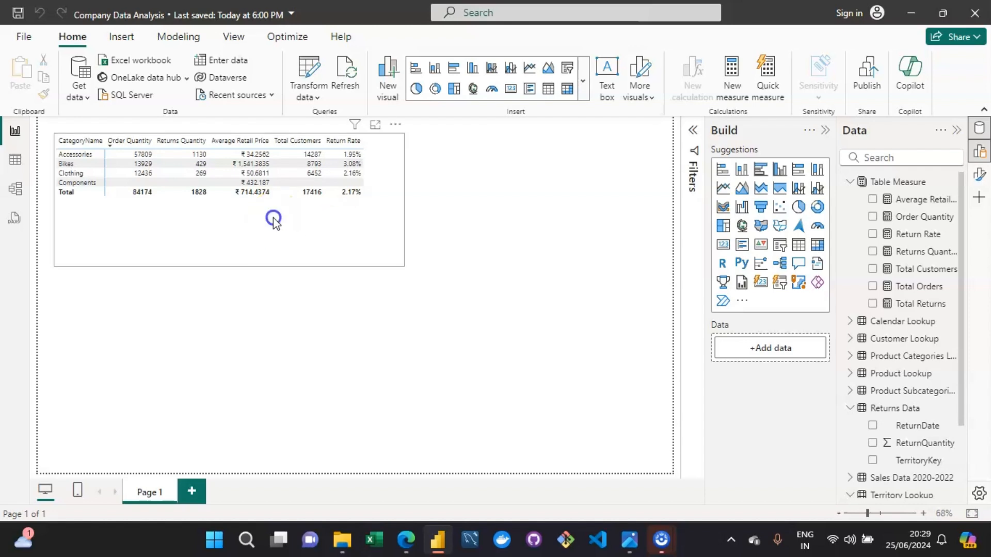